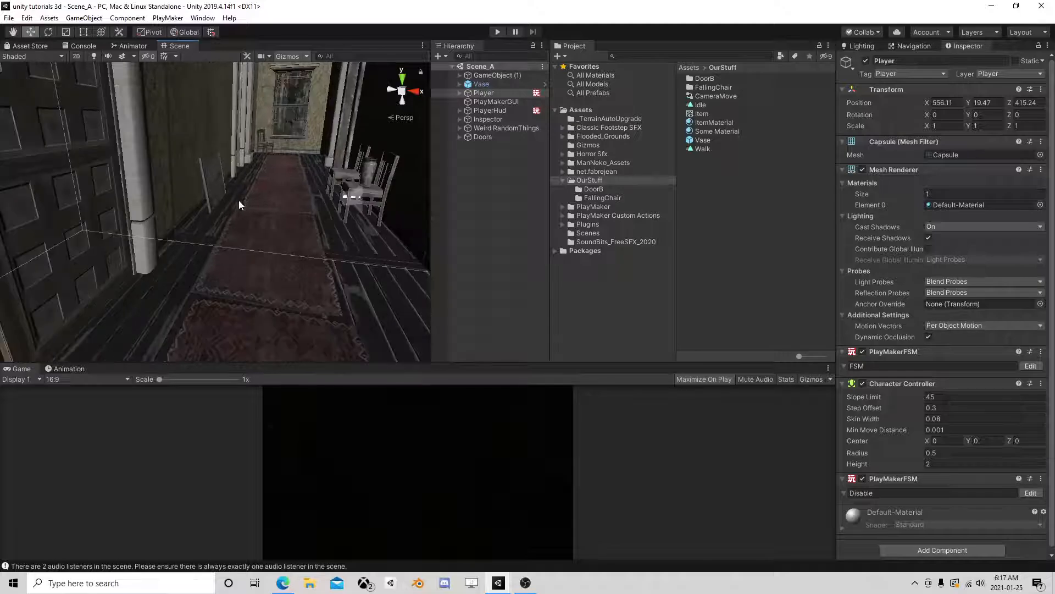
Step: Delete the original Villa1_Door_A door from its doorway in the hallway
{"action": "scroll", "coordinate": [248, 241], "scroll_direction": "down", "scroll_amount": 3}
{"action": "mouse_move", "coordinate": [249, 242]}
{"action": "middle_mouse_down"}
{"action": "mouse_move", "coordinate": [264, 240]}
{"action": "mouse_move", "coordinate": [246, 236]}
{"action": "middle_mouse_up"}
{"action": "scroll", "coordinate": [245, 235], "scroll_direction": "up", "scroll_amount": 2}
{"action": "right_click_drag", "start_coordinate": [245, 233], "coordinate": [247, 220]}
{"action": "left_click", "coordinate": [242, 219]}
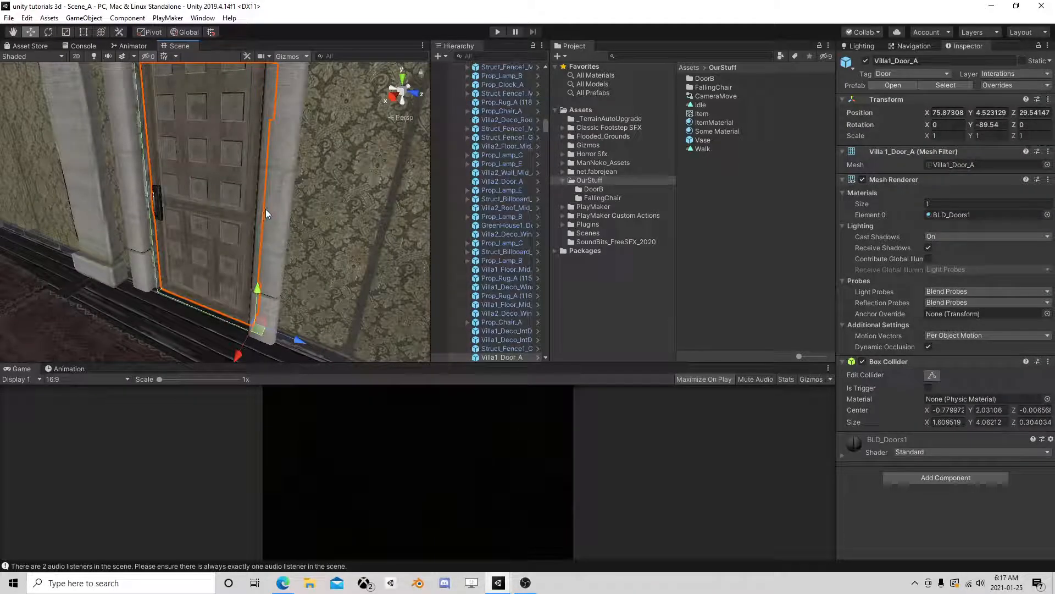
{"action": "left_click", "coordinate": [319, 224]}
{"action": "right_click_drag", "start_coordinate": [319, 224], "coordinate": [184, 194]}
{"action": "left_click", "coordinate": [222, 190]}
{"action": "right_click_drag", "start_coordinate": [264, 213], "coordinate": [480, 336]}
Step: Duplicate Door (1) and move the copy along the hallway toward the empty doorway, to about X -1.157, Z 5.435
{"action": "left_click", "coordinate": [500, 349]}
{"action": "left_click", "coordinate": [489, 340]}
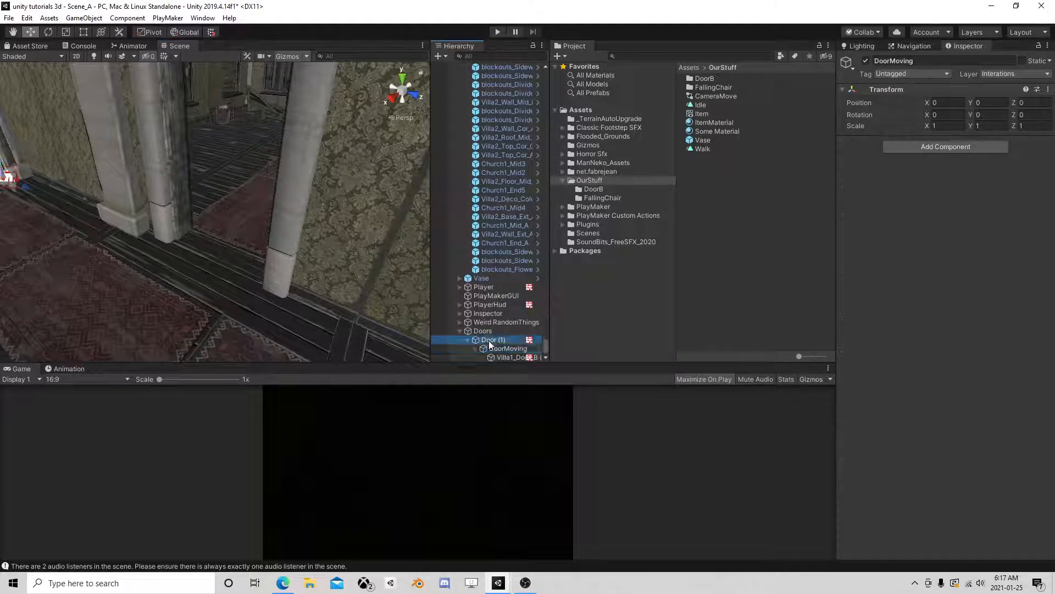
{"action": "left_click", "coordinate": [468, 340]}
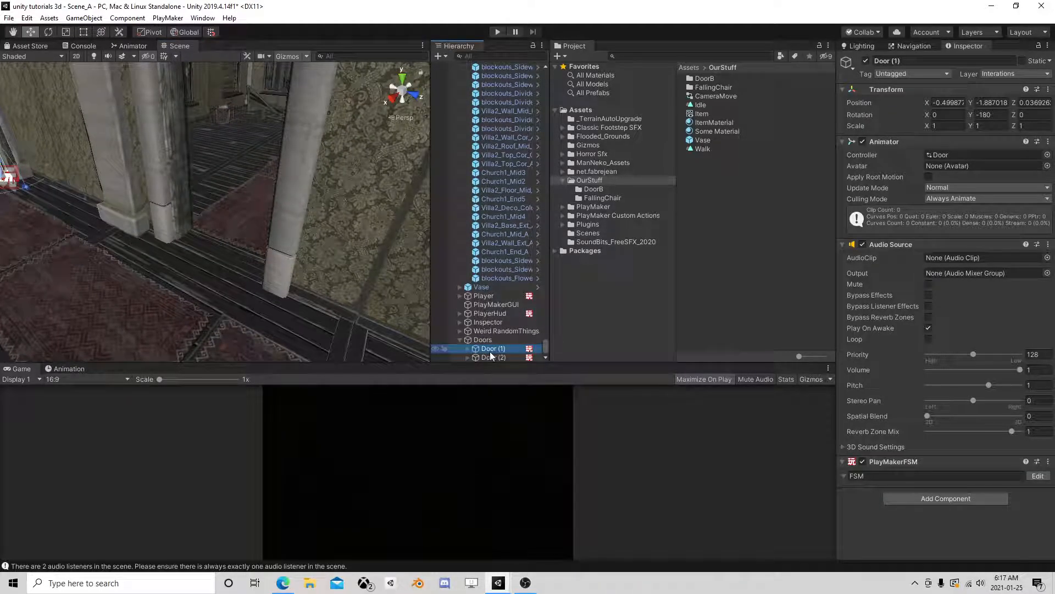
{"action": "key", "text": "Down"}
{"action": "key", "text": "Down"}
{"action": "right_click_drag", "start_coordinate": [358, 280], "coordinate": [195, 197]}
{"action": "left_click_drag", "start_coordinate": [206, 192], "coordinate": [251, 226]}
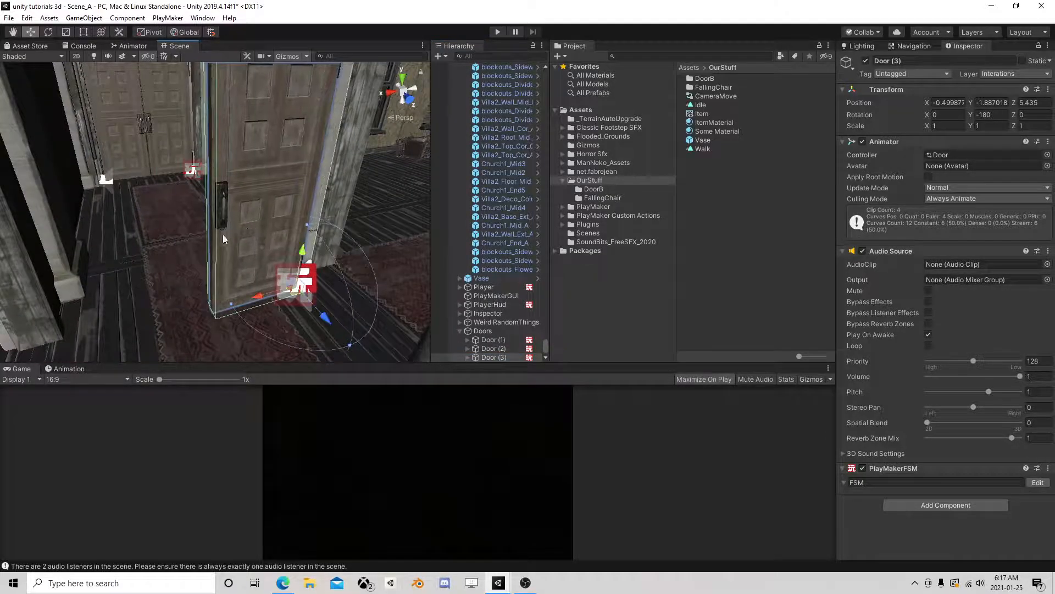
{"action": "left_click_drag", "start_coordinate": [257, 296], "coordinate": [285, 295]}
Step: Set the copied door's Y rotation to 90 and move it into the door frame, to about X -1.119, Z 5.176
{"action": "right_click_drag", "start_coordinate": [118, 198], "coordinate": [227, 188]}
{"action": "middle_click_drag", "start_coordinate": [227, 188], "coordinate": [355, 162]}
{"action": "left_click", "coordinate": [983, 114]}
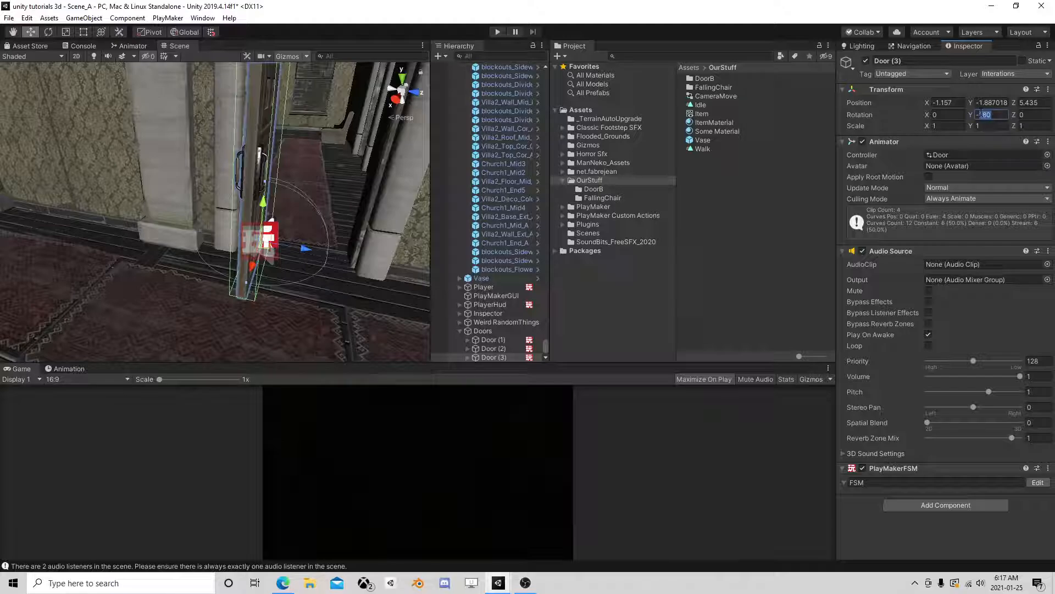
{"action": "type", "text": "-90"}
{"action": "left_click_drag", "start_coordinate": [989, 114], "coordinate": [943, 114]}
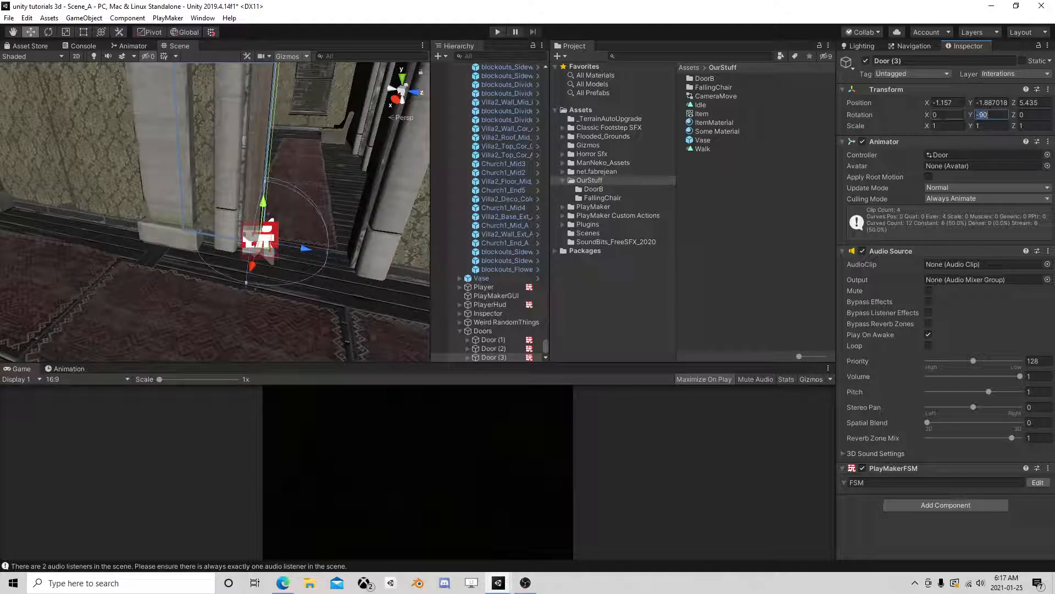
{"action": "type", "text": "90"}
{"action": "left_click_drag", "start_coordinate": [312, 253], "coordinate": [236, 262]}
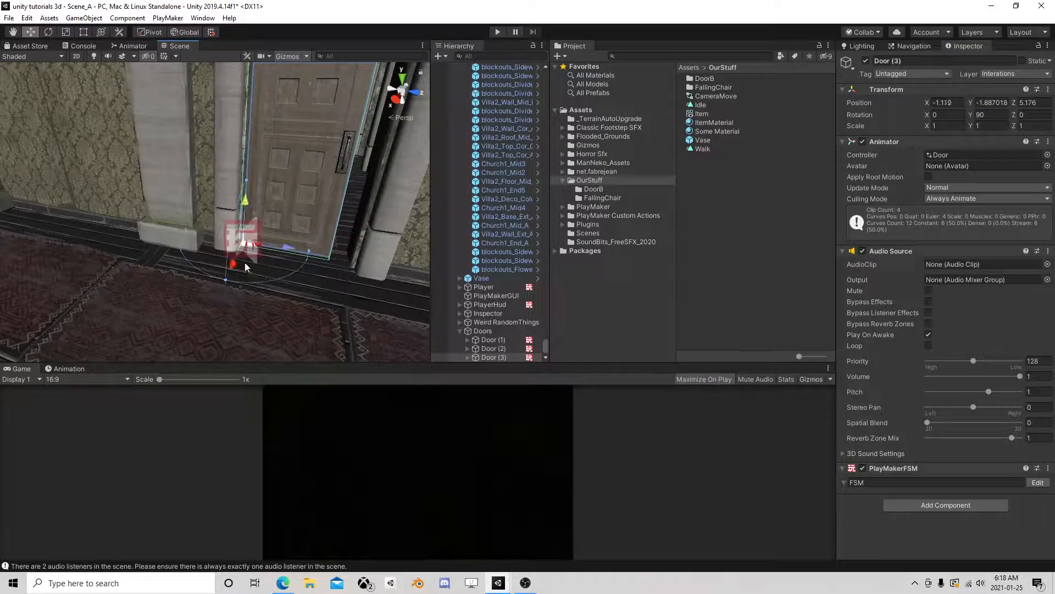
Step: Scale the Villa1_Door_B mesh inside Door (3) to X 1.2 and Y 0.9 so it fills the frame
{"action": "left_click", "coordinate": [467, 359]}
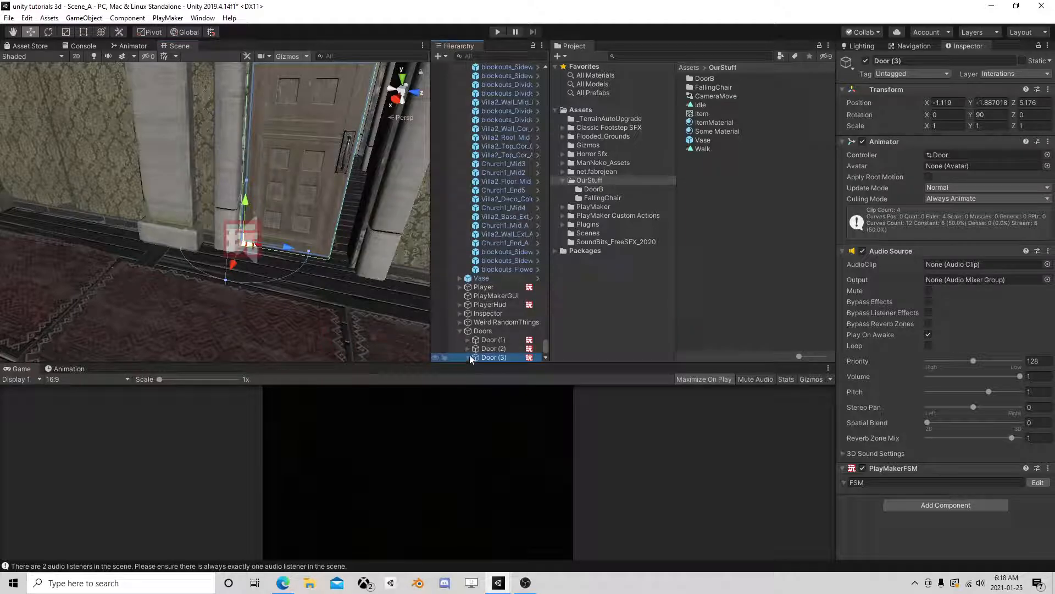
{"action": "left_click", "coordinate": [468, 356]}
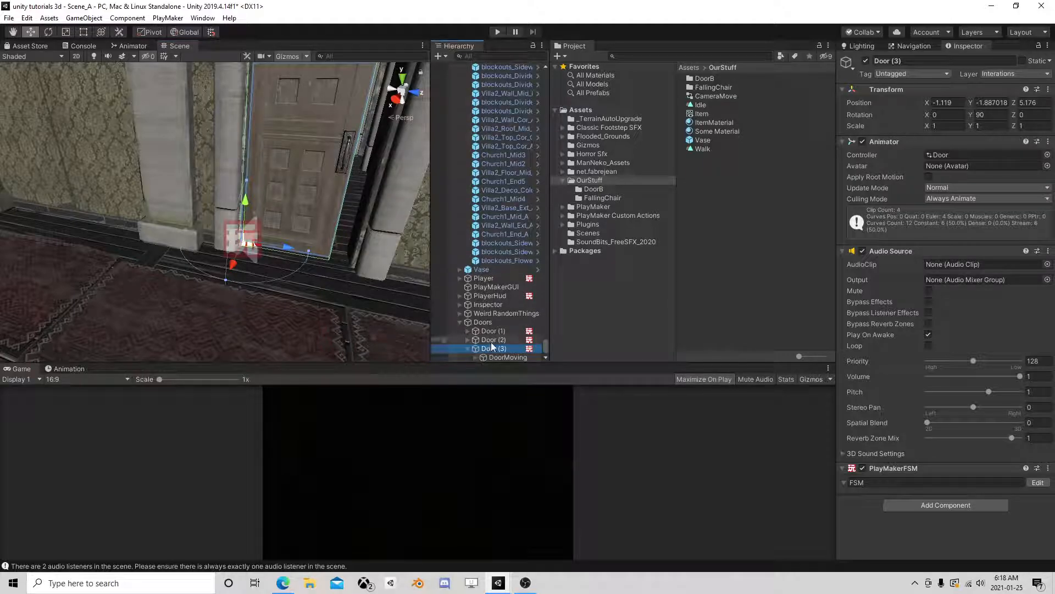
{"action": "left_click", "coordinate": [475, 357]}
{"action": "left_click", "coordinate": [496, 358]}
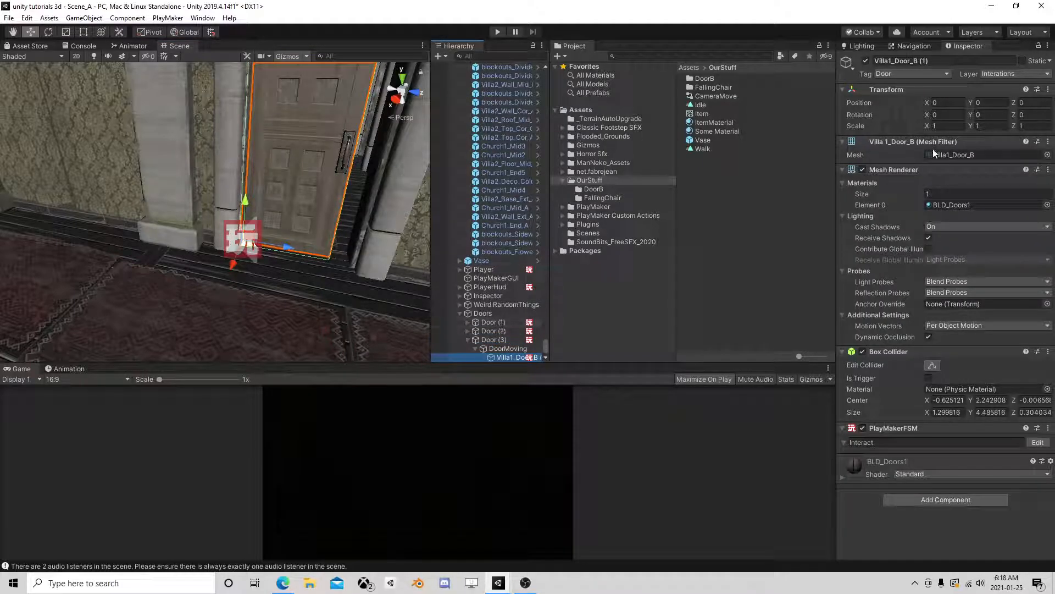
{"action": "left_click", "coordinate": [949, 125]}
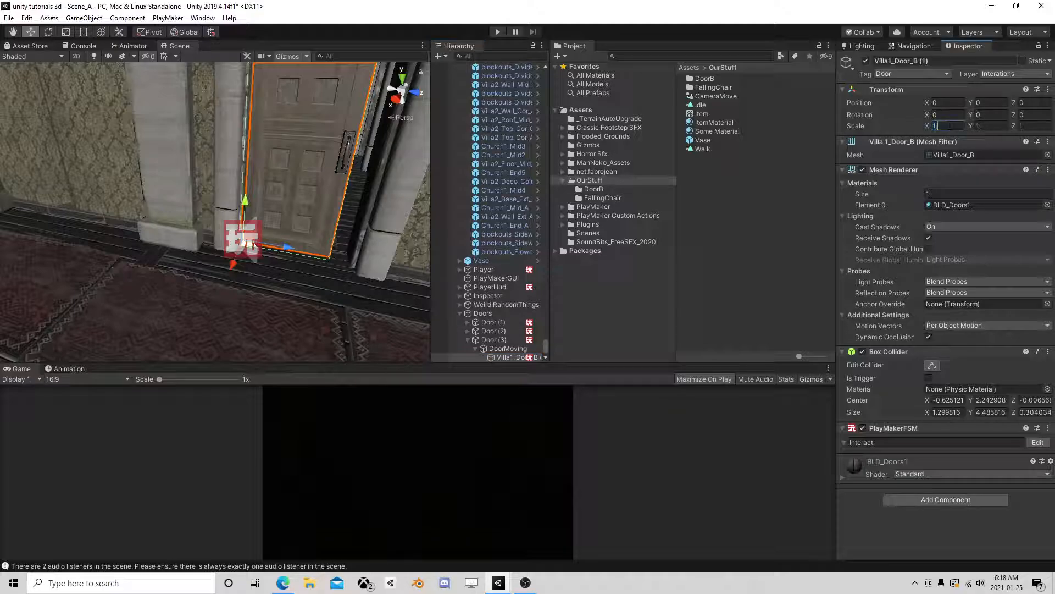
{"action": "type", "text": "1.2"}
{"action": "mouse_move", "coordinate": [328, 138]}
{"action": "right_mouse_down"}
{"action": "mouse_move", "coordinate": [302, 160]}
{"action": "mouse_move", "coordinate": [329, 157]}
{"action": "right_mouse_up"}
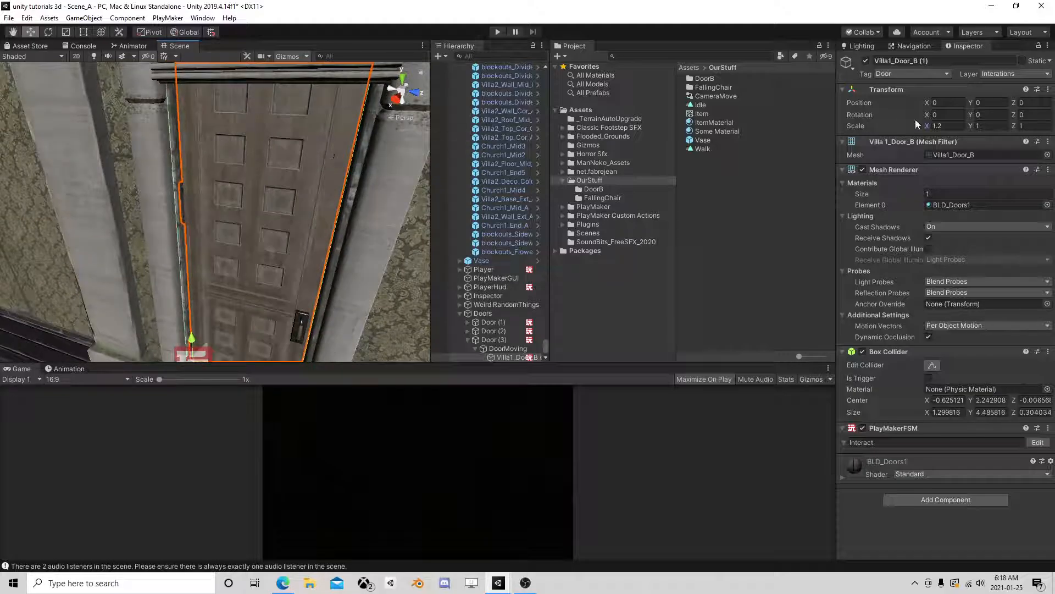
{"action": "left_click", "coordinate": [990, 126]}
{"action": "type", "text": ".9"}
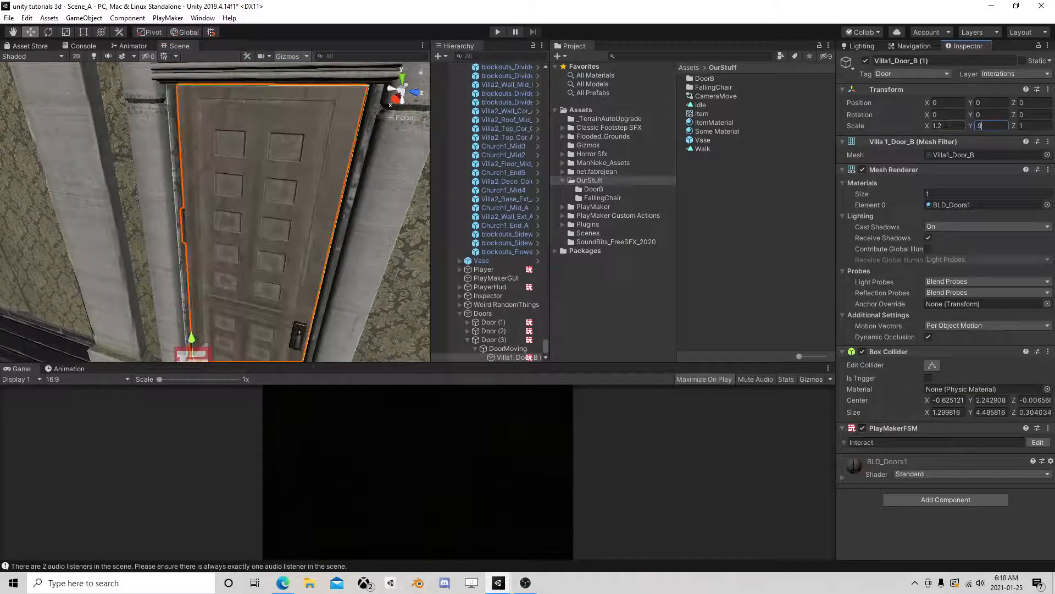
{"action": "right_click_drag", "start_coordinate": [276, 209], "coordinate": [309, 247]}
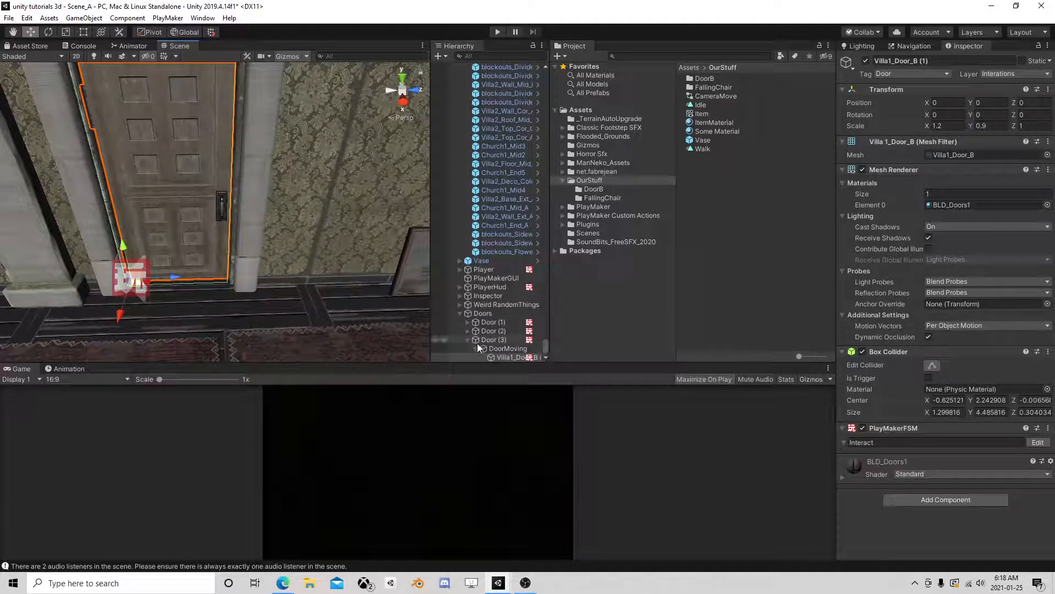
Step: Set the IsLocked variable to true in the door mesh's Interact FSM and close the PlayMaker editor
{"action": "left_click", "coordinate": [1038, 442]}
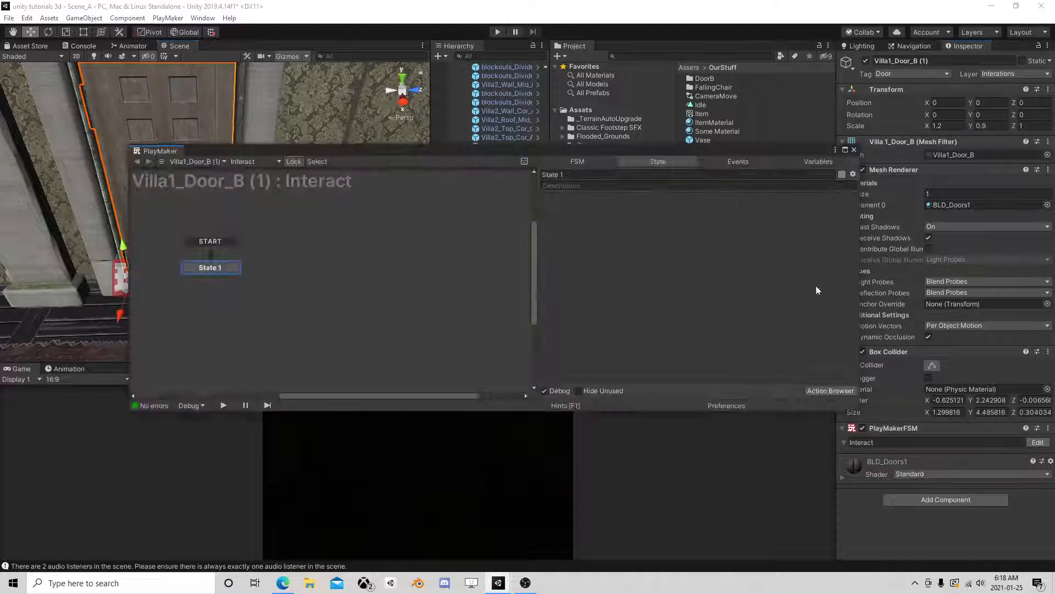
{"action": "left_click", "coordinate": [805, 161]}
{"action": "left_click", "coordinate": [566, 210]}
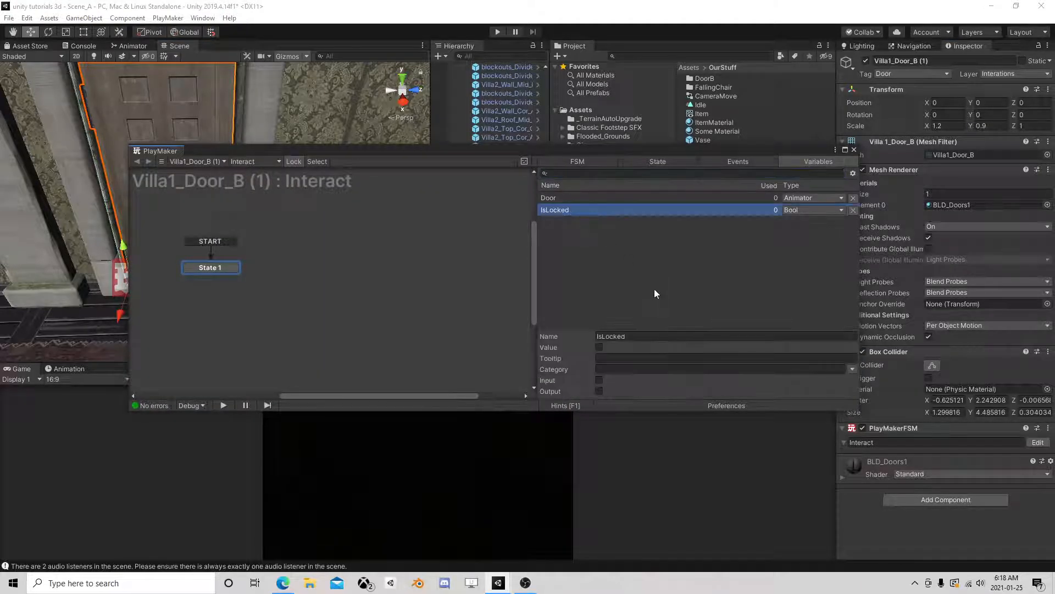
{"action": "left_click", "coordinate": [599, 346]}
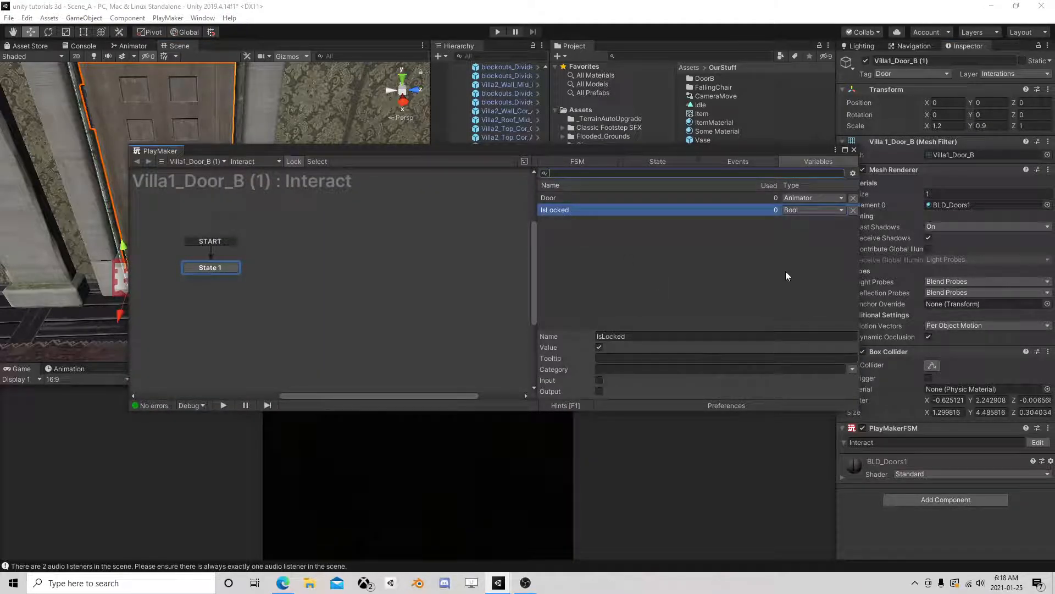
{"action": "left_click", "coordinate": [853, 149]}
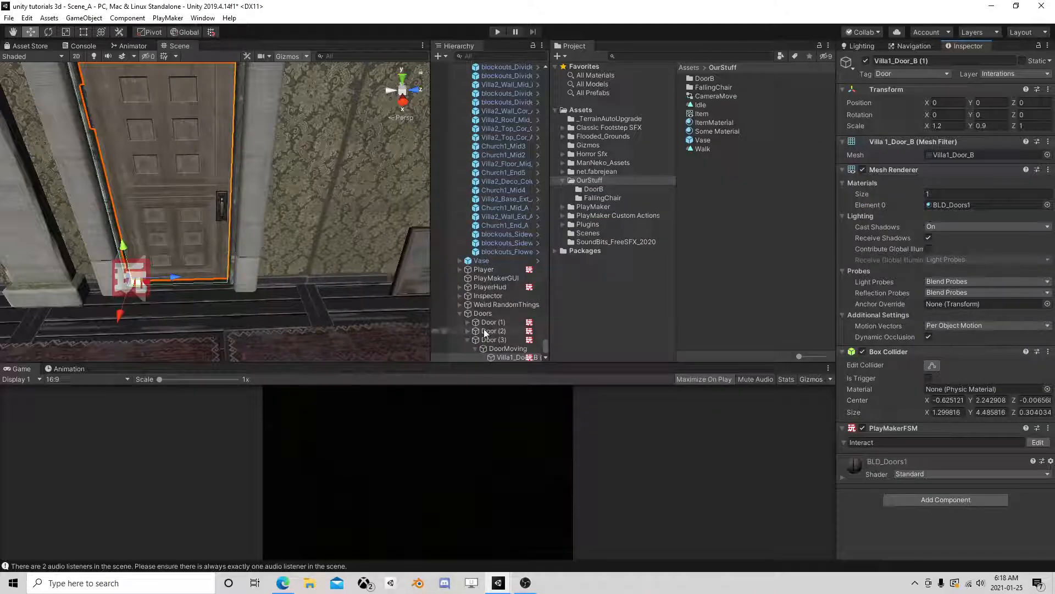
Step: Collapse the Door (3), GameObject (1) and Doors groups in the hierarchy
{"action": "left_click", "coordinate": [467, 339]}
{"action": "left_click_drag", "start_coordinate": [196, 242], "coordinate": [154, 240], "text": "alt"}
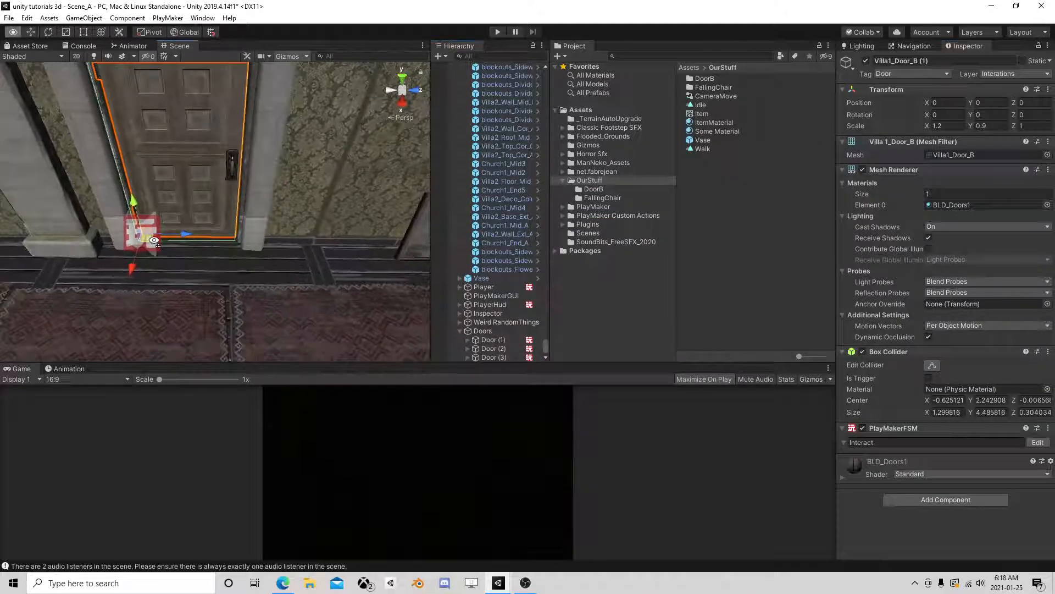
{"action": "middle_click_drag", "start_coordinate": [246, 276], "coordinate": [257, 277]}
{"action": "scroll", "coordinate": [257, 277], "scroll_direction": "up", "scroll_amount": 2}
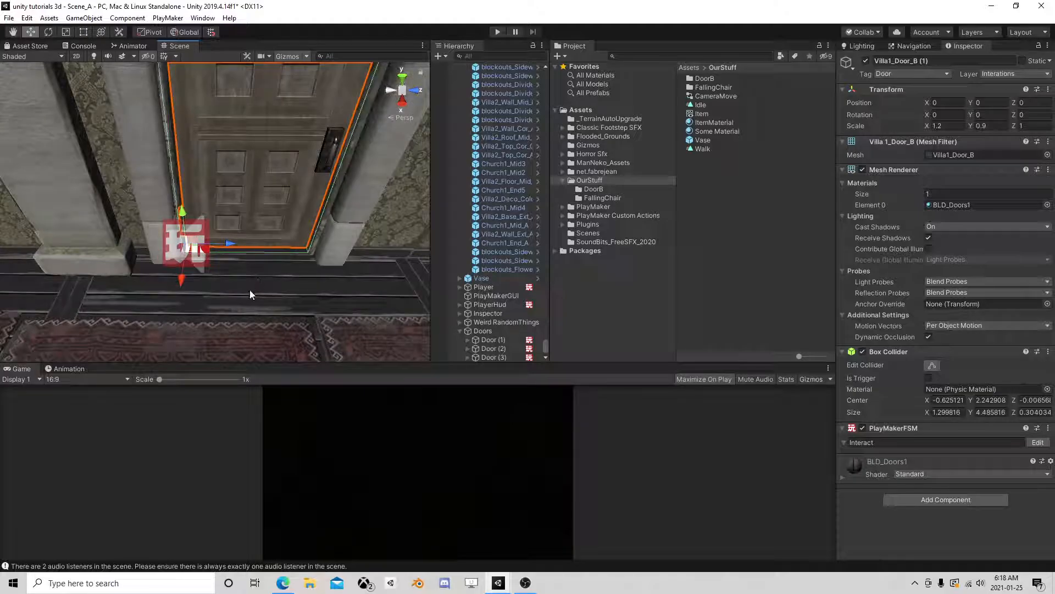
{"action": "left_click", "coordinate": [491, 357]}
{"action": "left_click_drag", "start_coordinate": [269, 297], "coordinate": [529, 255], "text": "alt"}
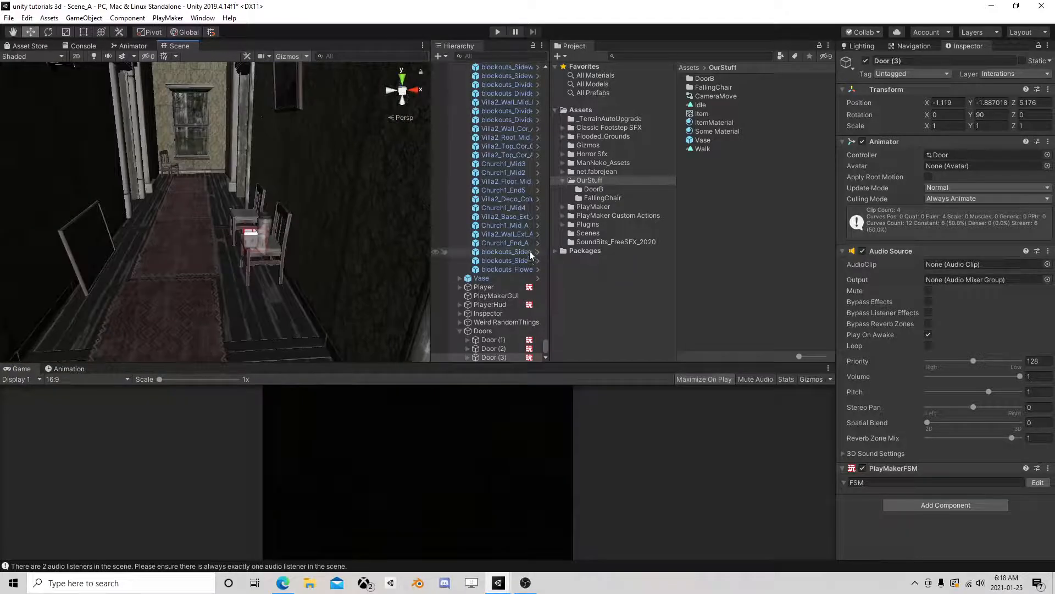
{"action": "left_click_drag", "start_coordinate": [546, 346], "coordinate": [550, 55]}
{"action": "left_click", "coordinate": [460, 75]}
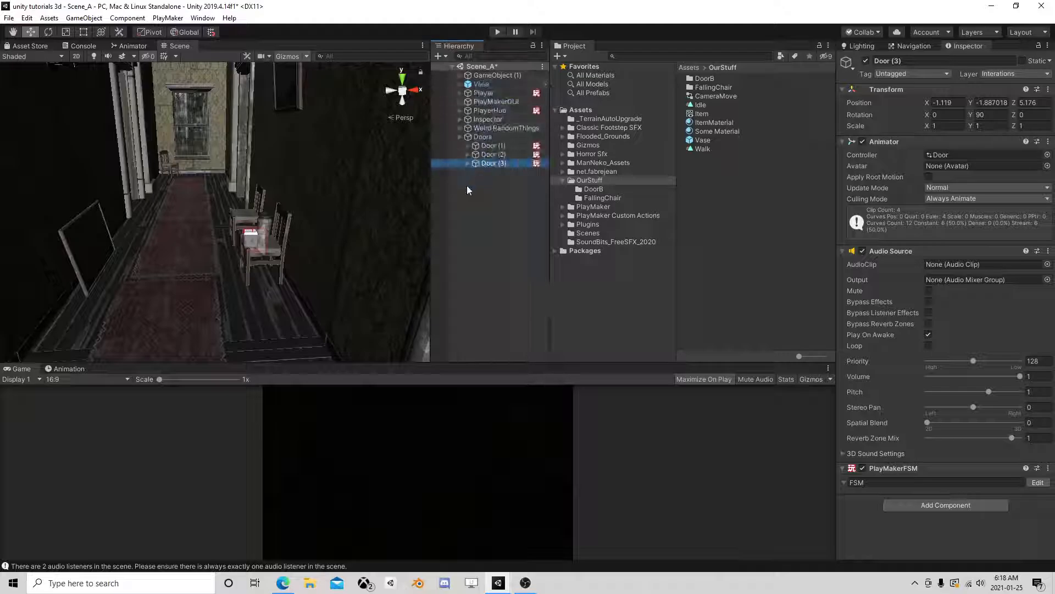
{"action": "left_click", "coordinate": [465, 137]}
{"action": "left_click", "coordinate": [460, 137]}
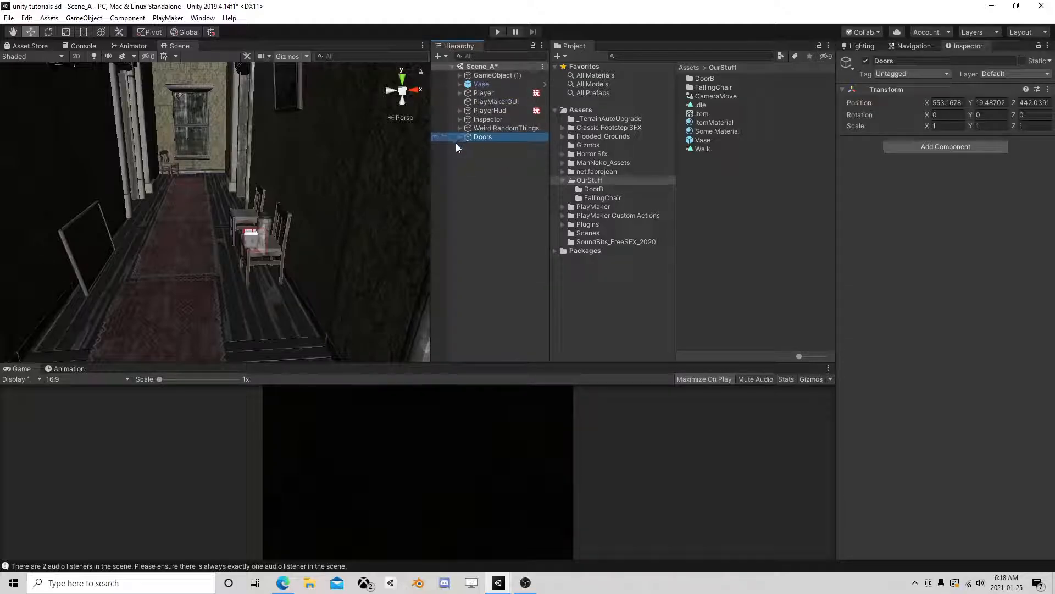
Step: Add a cube to the scene and move it outside beside the house steps, to about Y 19.89, Z 469.85
{"action": "right_click", "coordinate": [457, 172]}
{"action": "mouse_move", "coordinate": [497, 285]}
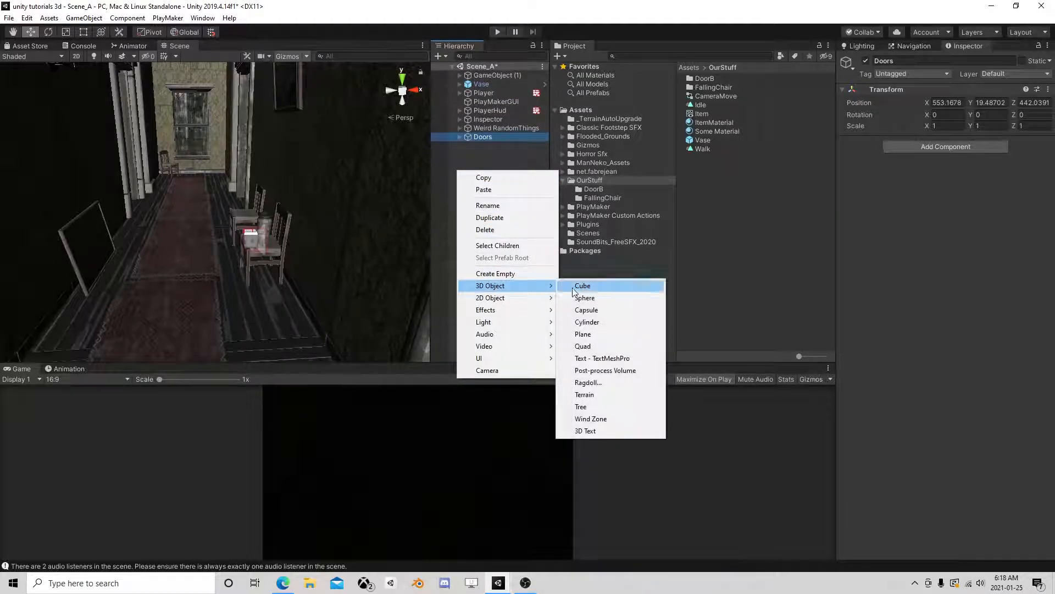
{"action": "left_click", "coordinate": [596, 290]}
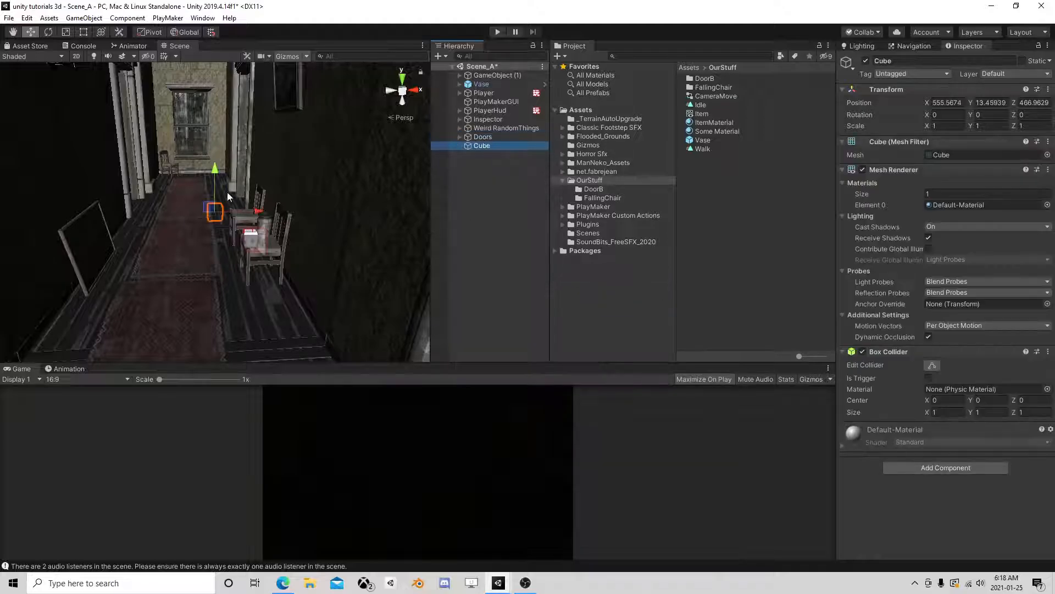
{"action": "left_click_drag", "start_coordinate": [218, 185], "coordinate": [225, 127]}
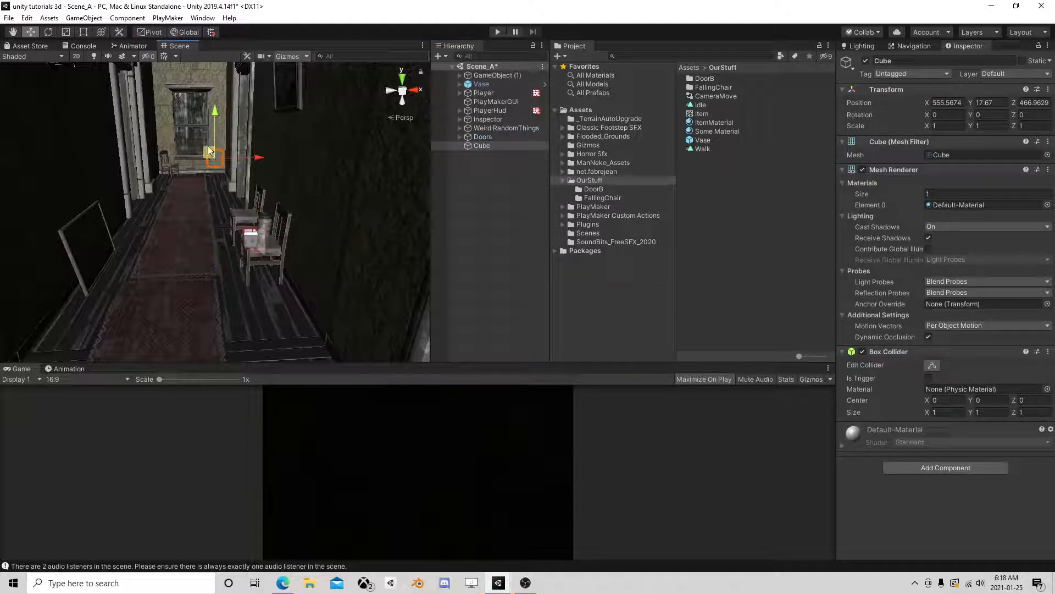
{"action": "double_click", "coordinate": [486, 146]}
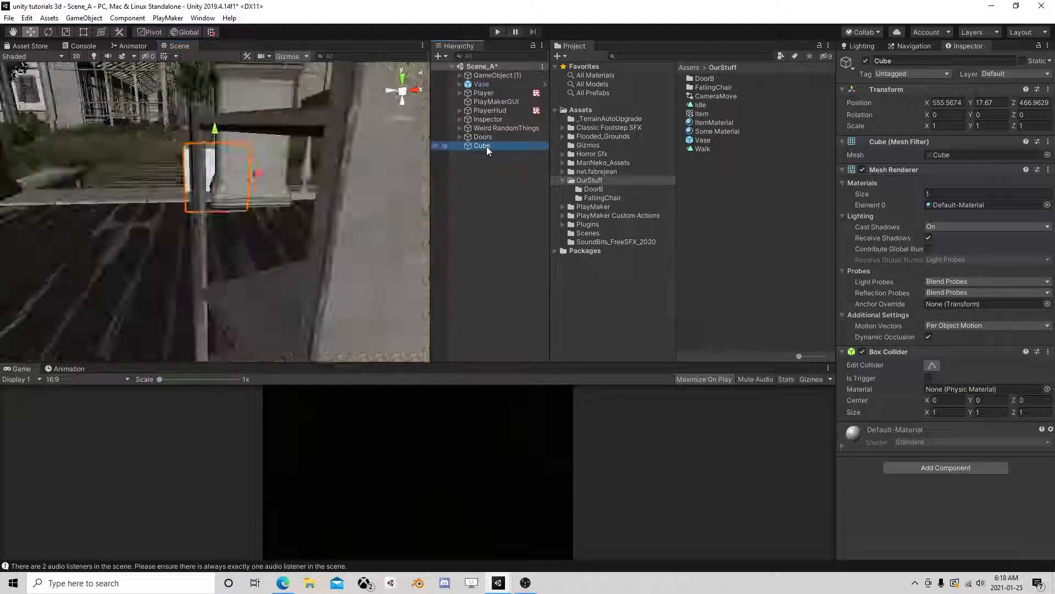
{"action": "right_click_drag", "start_coordinate": [137, 194], "coordinate": [268, 242]}
{"action": "left_click_drag", "start_coordinate": [291, 246], "coordinate": [170, 247]}
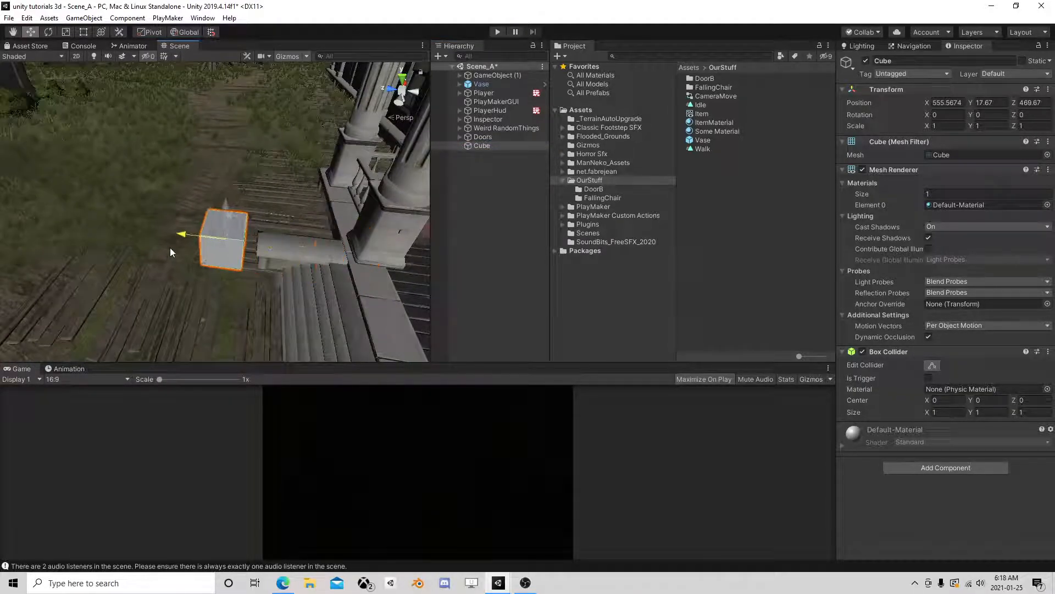
{"action": "left_click_drag", "start_coordinate": [224, 213], "coordinate": [242, 144]}
Step: Set the cube's scale to X 0.05, Y 0.05 and Z 0.2
{"action": "left_click", "coordinate": [944, 125]}
{"action": "type", "text": "0.1"}
{"action": "key", "text": "Tab"}
{"action": "type", "text": "0.1"}
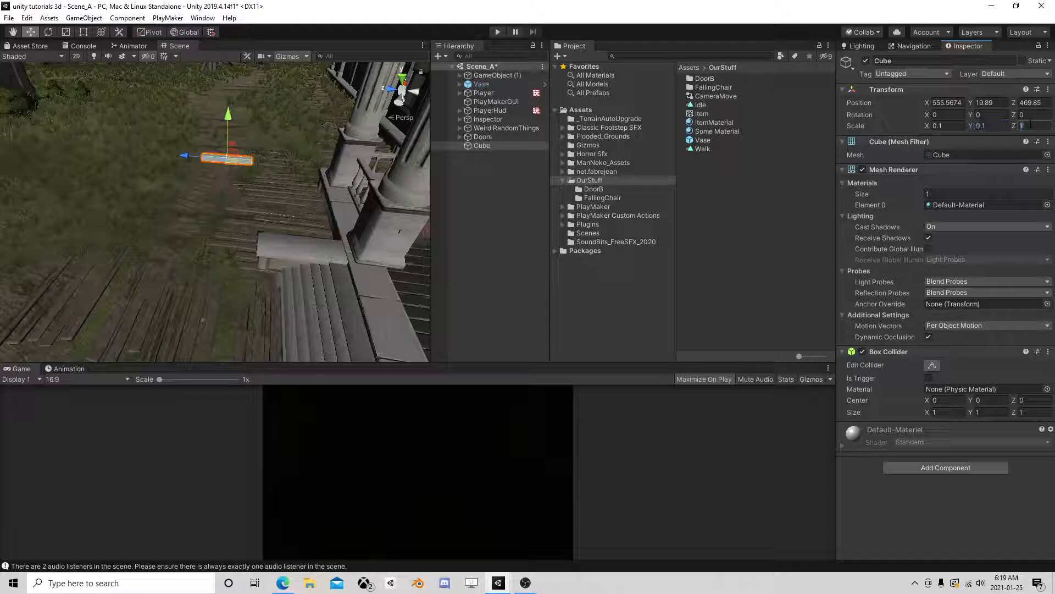
{"action": "key", "text": "Tab"}
{"action": "type", "text": "0.2"}
{"action": "right_click_drag", "start_coordinate": [358, 181], "coordinate": [299, 228]}
{"action": "left_click", "coordinate": [946, 126]}
{"action": "type", "text": "0.050.05"}
{"action": "middle_click_drag", "start_coordinate": [341, 227], "coordinate": [309, 192]}
{"action": "scroll", "coordinate": [309, 193], "scroll_direction": "up", "scroll_amount": 5}
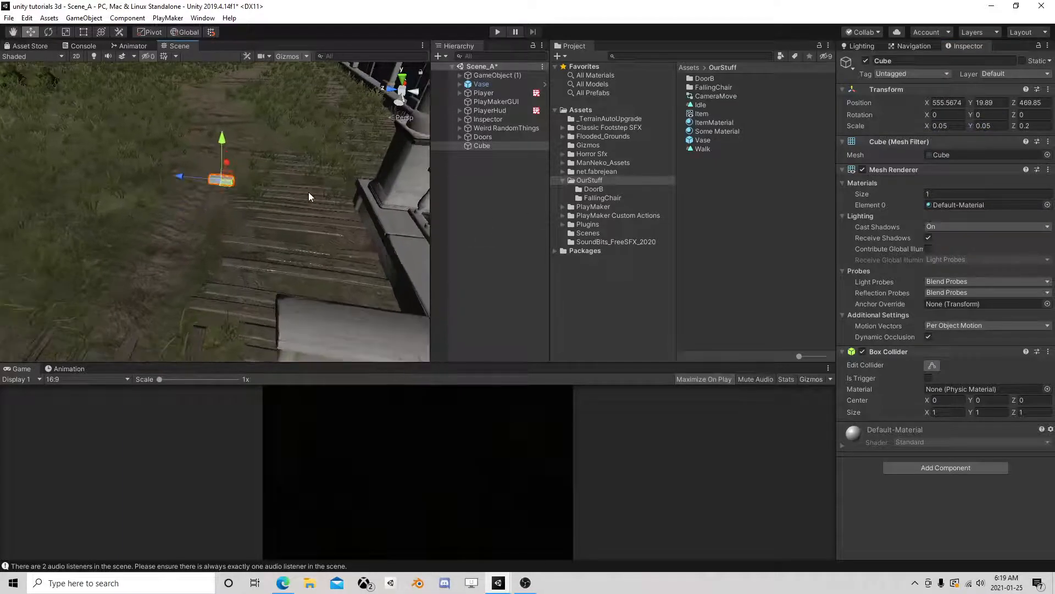
Step: Duplicate the small cube and move the copy just below the original, to about Y 19.844, Z 469.838
{"action": "right_click_drag", "start_coordinate": [309, 193], "coordinate": [335, 118]}
{"action": "left_click", "coordinate": [501, 147]}
{"action": "key", "text": "ctrl+d"}
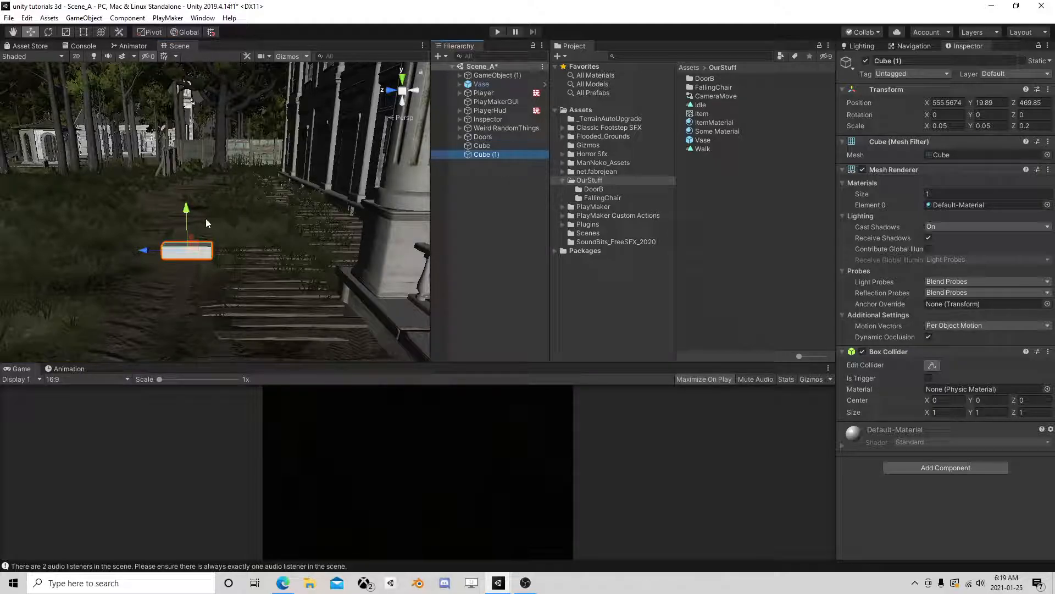
{"action": "left_click_drag", "start_coordinate": [186, 211], "coordinate": [186, 222]}
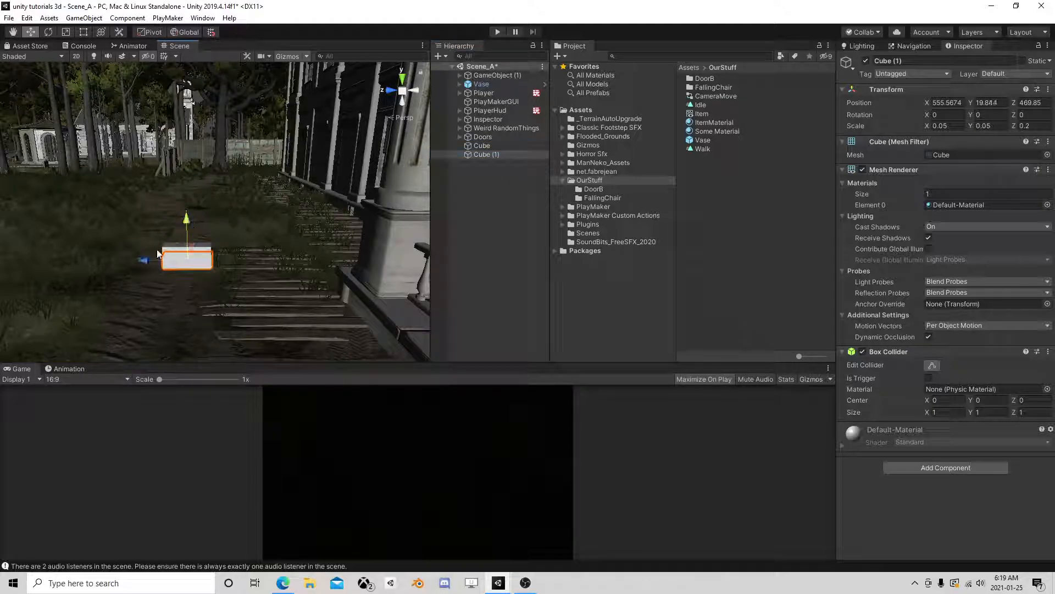
{"action": "left_click_drag", "start_coordinate": [145, 261], "coordinate": [148, 261]}
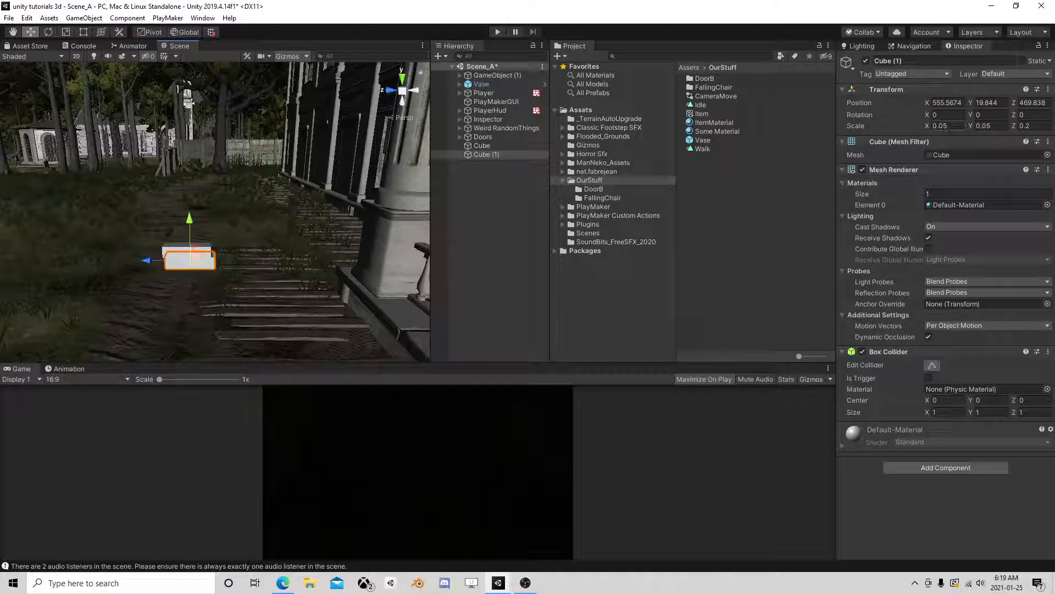
{"action": "left_click", "coordinate": [947, 126]}
{"action": "key", "text": "BackSpace"}
{"action": "type", "text": "2"}
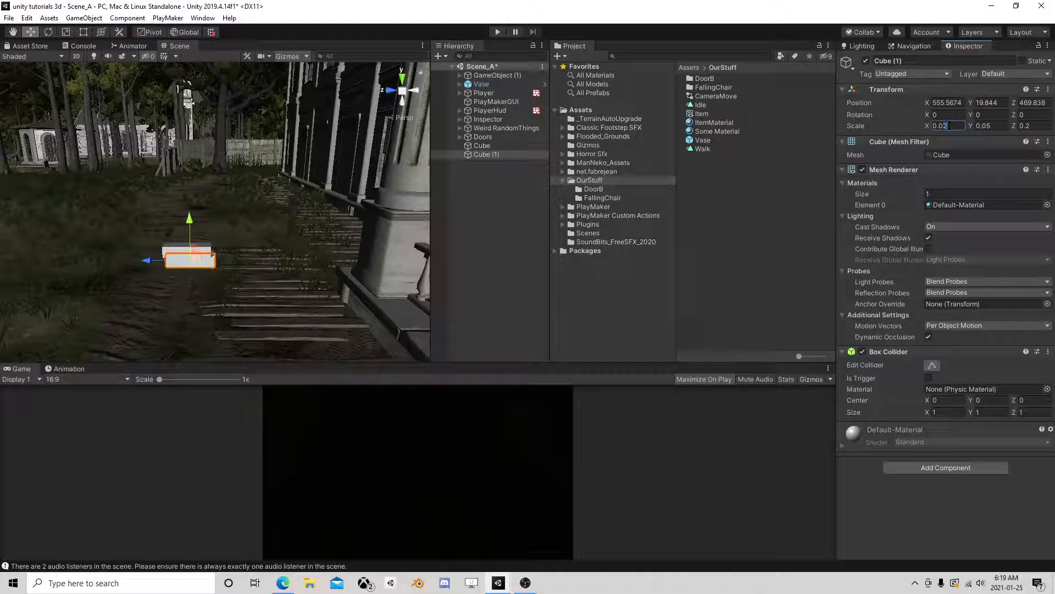
{"action": "key", "text": "BackSpace"}
{"action": "type", "text": "5"}
Step: Set the duplicated cube's Y scale to 0.01
{"action": "left_click", "coordinate": [990, 127]}
{"action": "key", "text": "BackSpace"}
{"action": "type", "text": "1"}
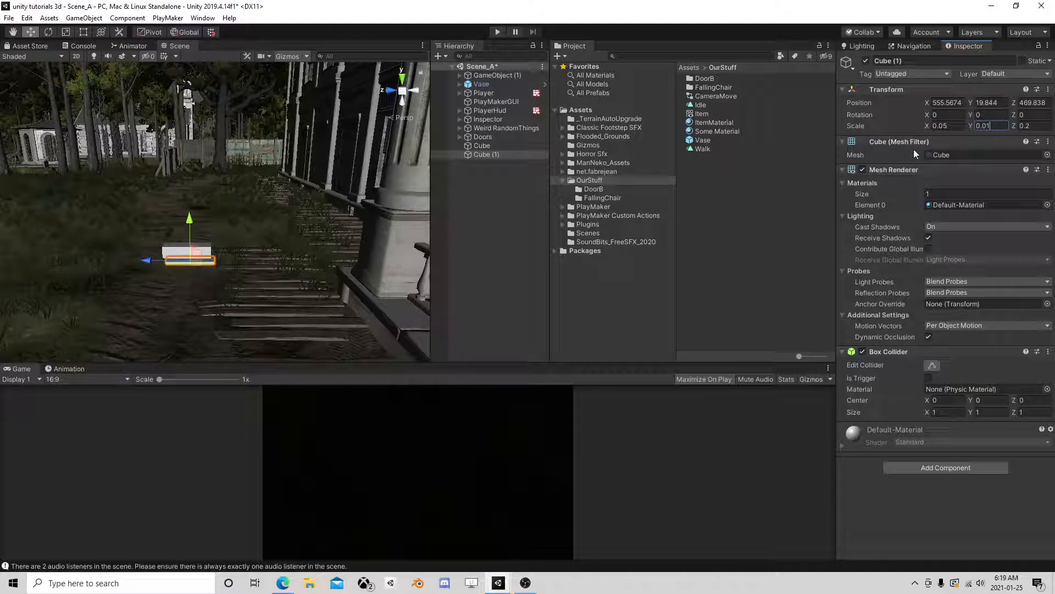
Step: Set the duplicated cube's scale to Y 0.05 and Z 0.01 to form a thin key tooth
{"action": "key", "text": "BackSpace"}
{"action": "type", "text": "5"}
{"action": "left_click", "coordinate": [1024, 126]}
{"action": "key", "text": "BackSpace"}
{"action": "type", "text": "01"}
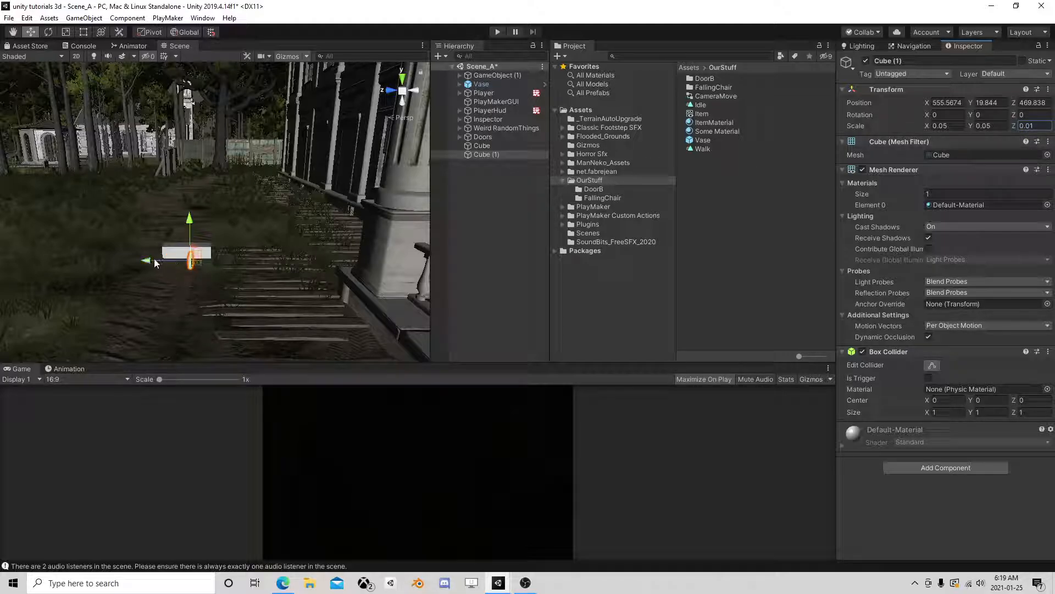
Step: Move the tooth under the bar's outer end, to about Z 469.934, and place a duplicate beside it at about Z 469.9
{"action": "left_click_drag", "start_coordinate": [155, 262], "coordinate": [133, 264]}
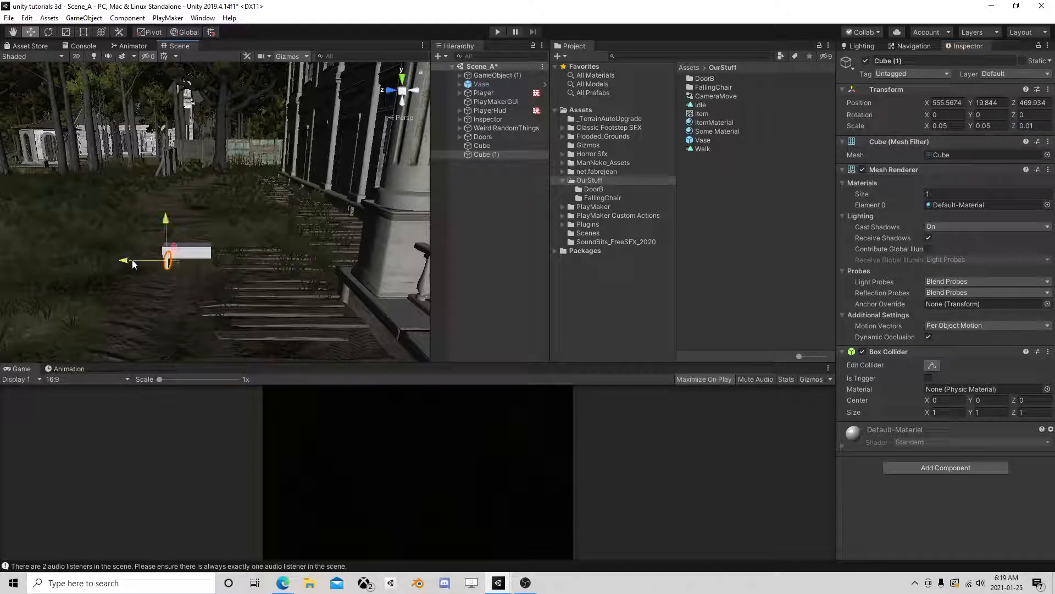
{"action": "key", "text": "ctrl+d"}
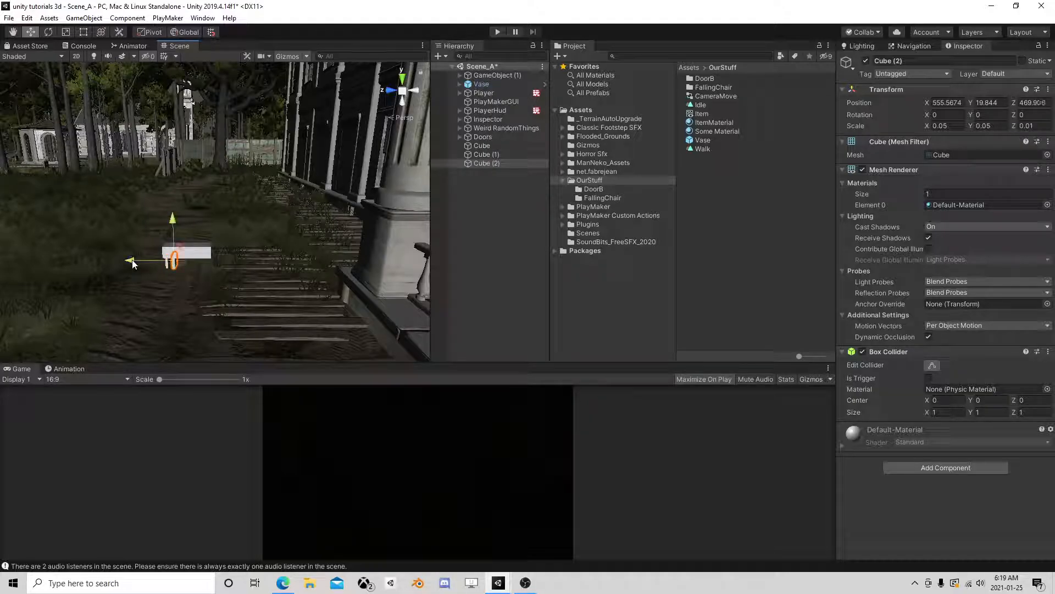
Step: Create an empty object at the main cube's position, place it at the hierarchy root and set its scale to 1 on all axes
{"action": "left_click", "coordinate": [484, 145]}
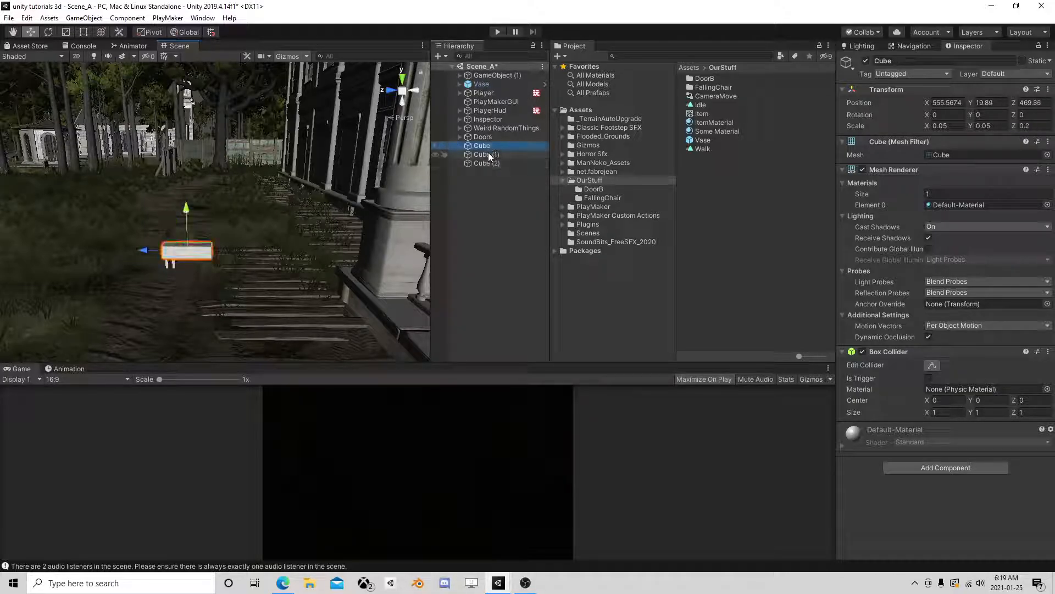
{"action": "right_click", "coordinate": [486, 144]}
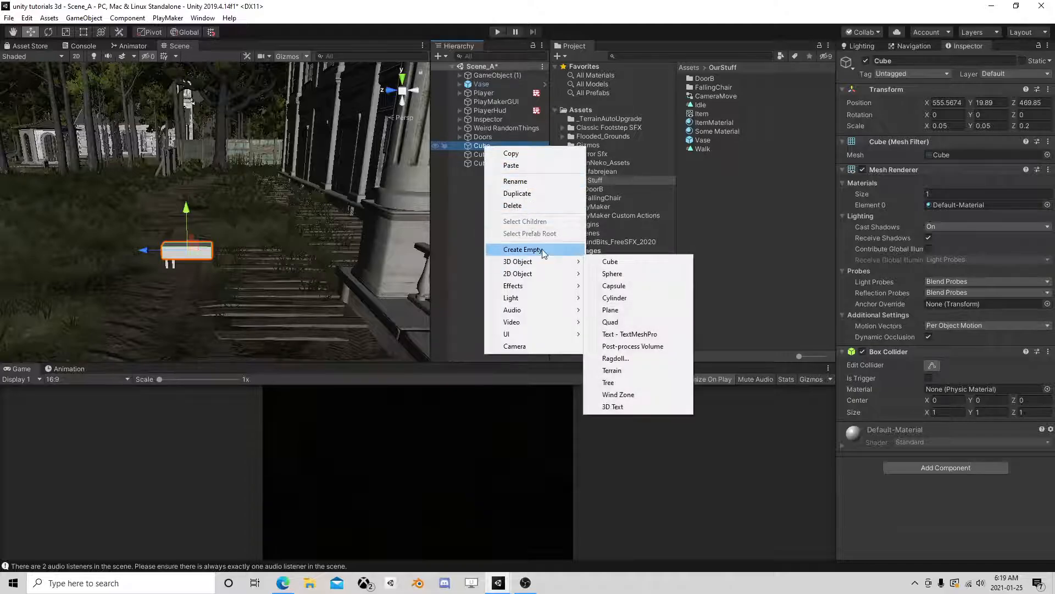
{"action": "left_click", "coordinate": [528, 249]}
{"action": "left_click_drag", "start_coordinate": [491, 155], "coordinate": [484, 177]}
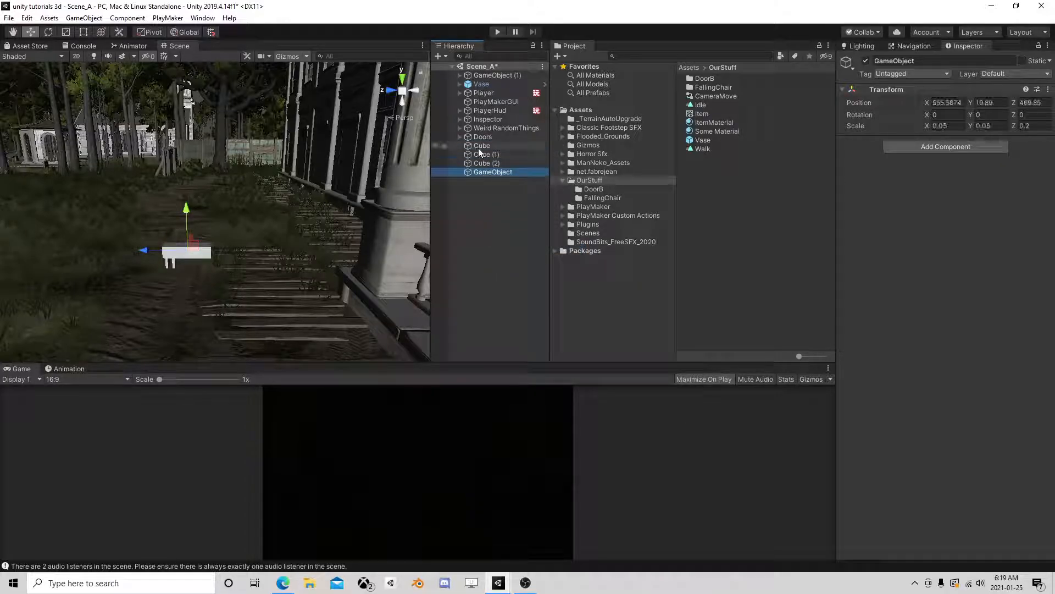
{"action": "left_click", "coordinate": [953, 125]}
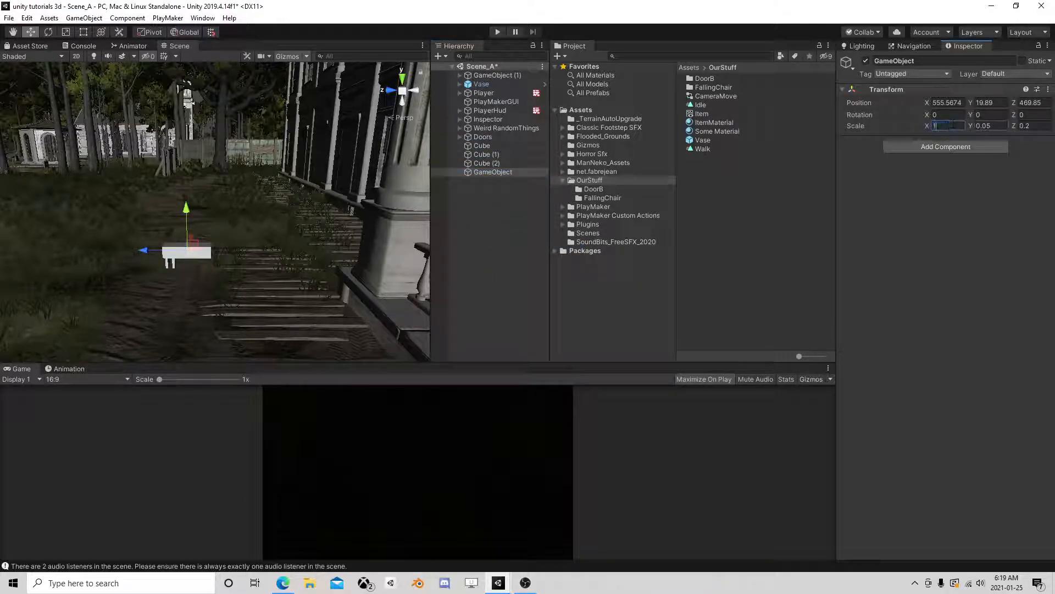
Step: Parent Cube, Cube (1) and Cube (2) to the empty GameObject
{"action": "left_click", "coordinate": [481, 146]}
{"action": "left_click", "coordinate": [482, 163], "text": "shift"}
{"action": "left_click_drag", "start_coordinate": [486, 145], "coordinate": [491, 173]}
Step: Add a cylinder as a child of the GameObject that holds the cubes
{"action": "left_click", "coordinate": [487, 145]}
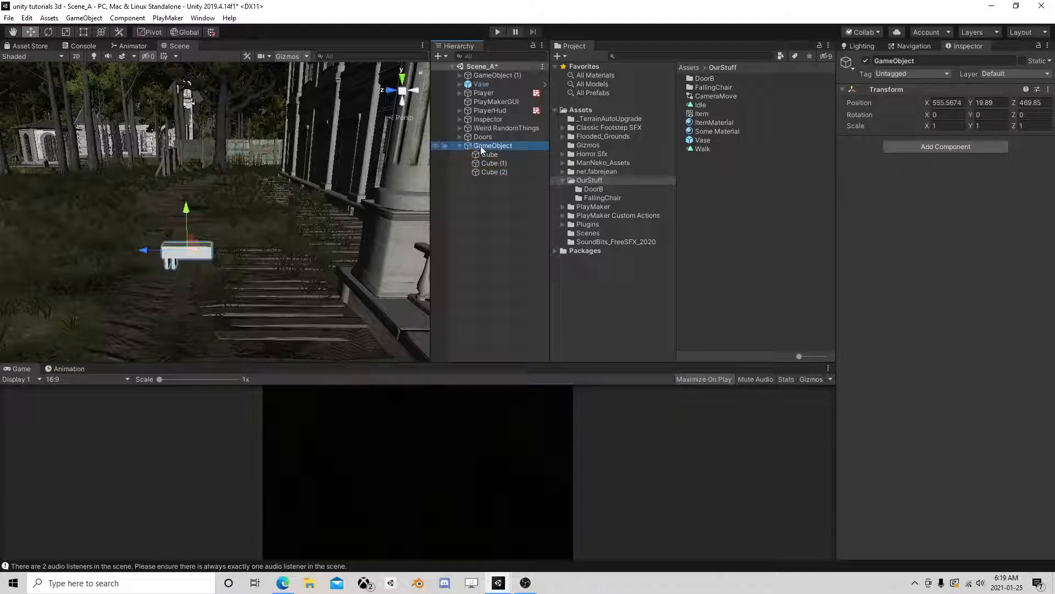
{"action": "right_click", "coordinate": [487, 146]}
{"action": "mouse_move", "coordinate": [528, 263]}
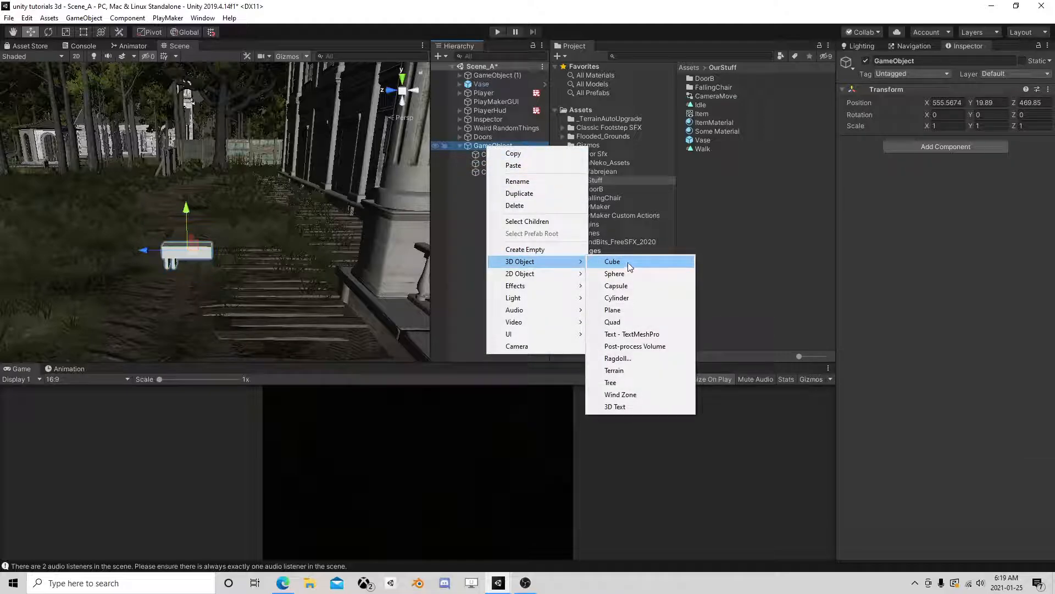
{"action": "left_click", "coordinate": [628, 296]}
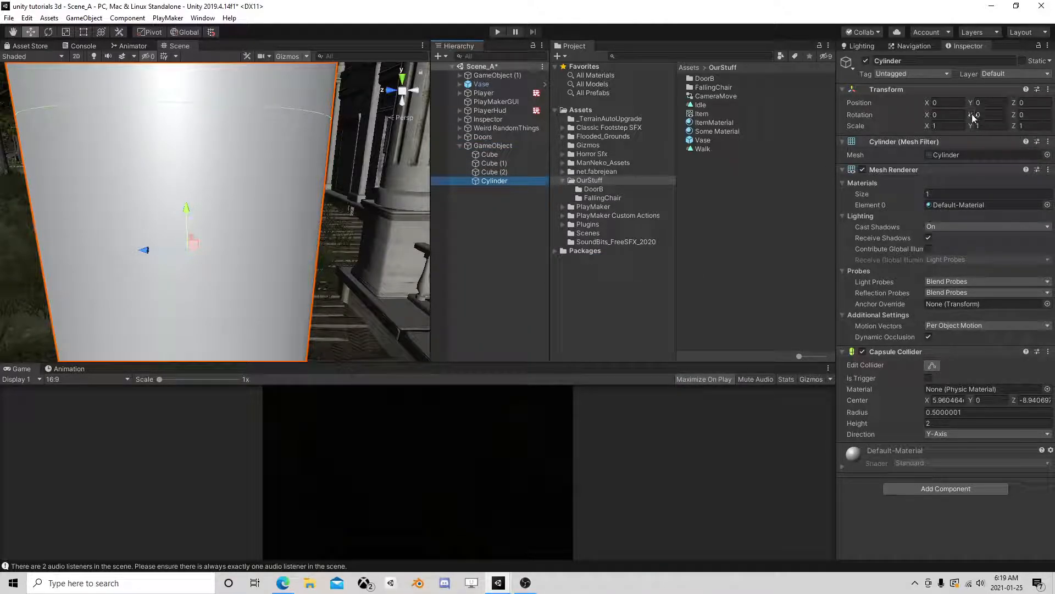
Step: Rotate the cylinder 90 degrees about Z, leaving its X rotation at 0
{"action": "left_click", "coordinate": [950, 114]}
{"action": "type", "text": "90"}
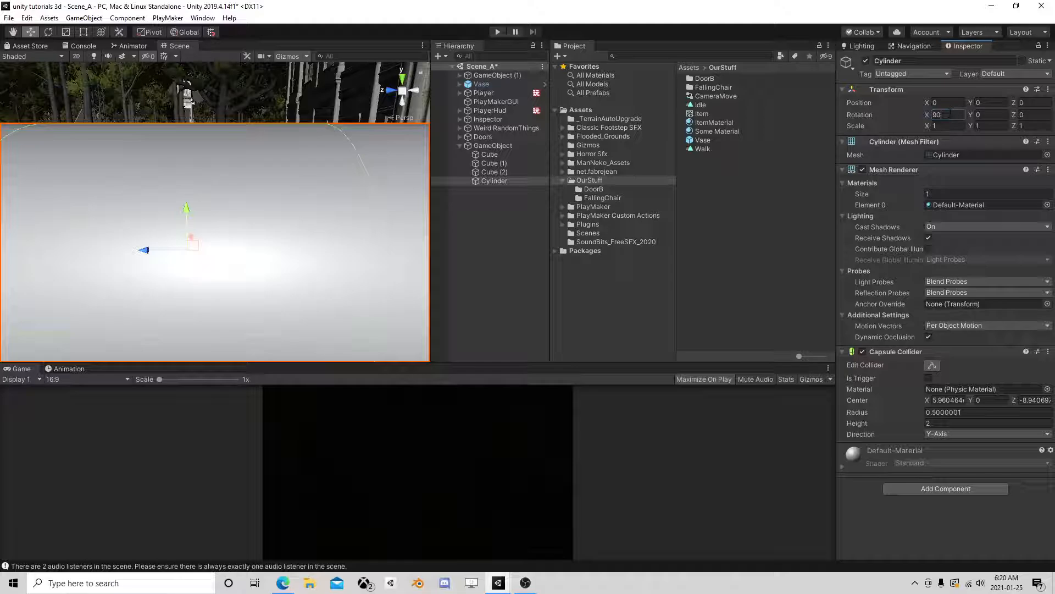
{"action": "type", "text": "0"}
{"action": "left_click", "coordinate": [1031, 115]}
{"action": "type", "text": "90"}
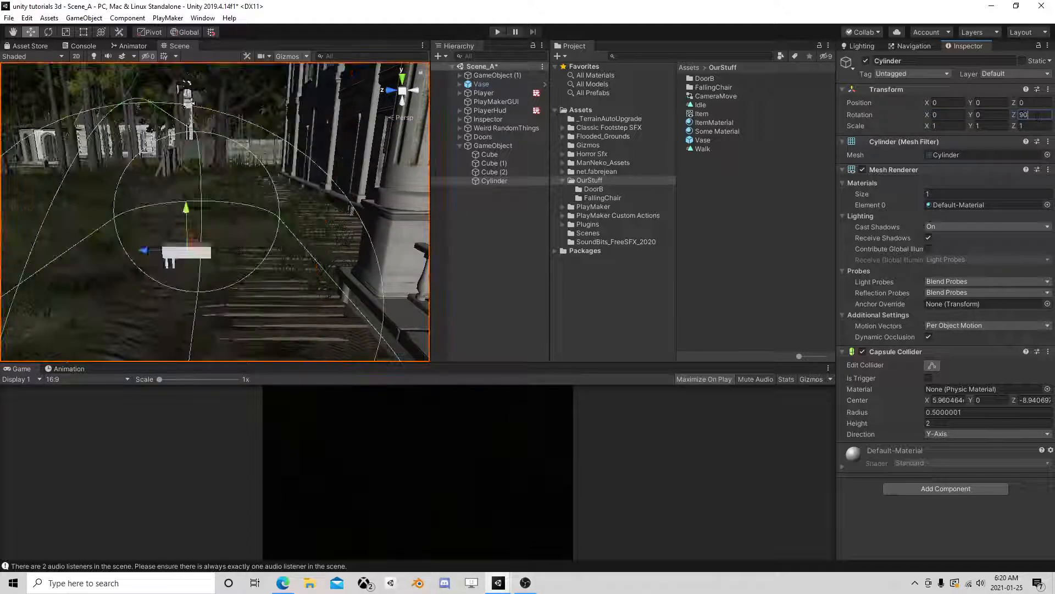
{"action": "type", "text": "f"}
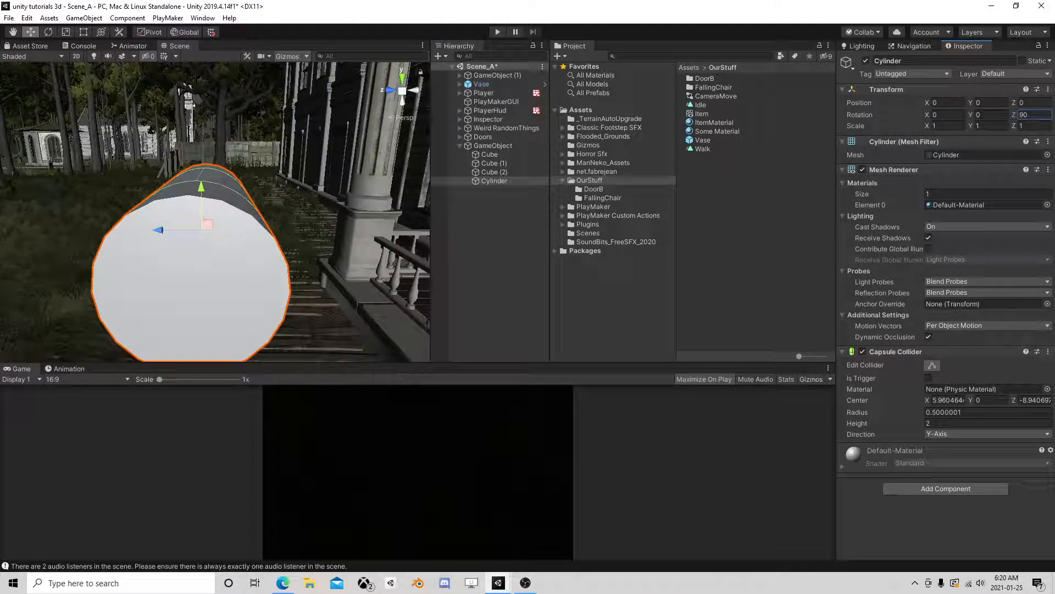
Step: Scale the cylinder to 0.05 on all axes and move it to the toothless end of the bar, at about Z -0.125
{"action": "type", "text": "0.05"}
{"action": "left_click", "coordinate": [992, 125]}
{"action": "type", "text": "0.05"}
{"action": "key", "text": "Tab"}
{"action": "type", "text": "0"}
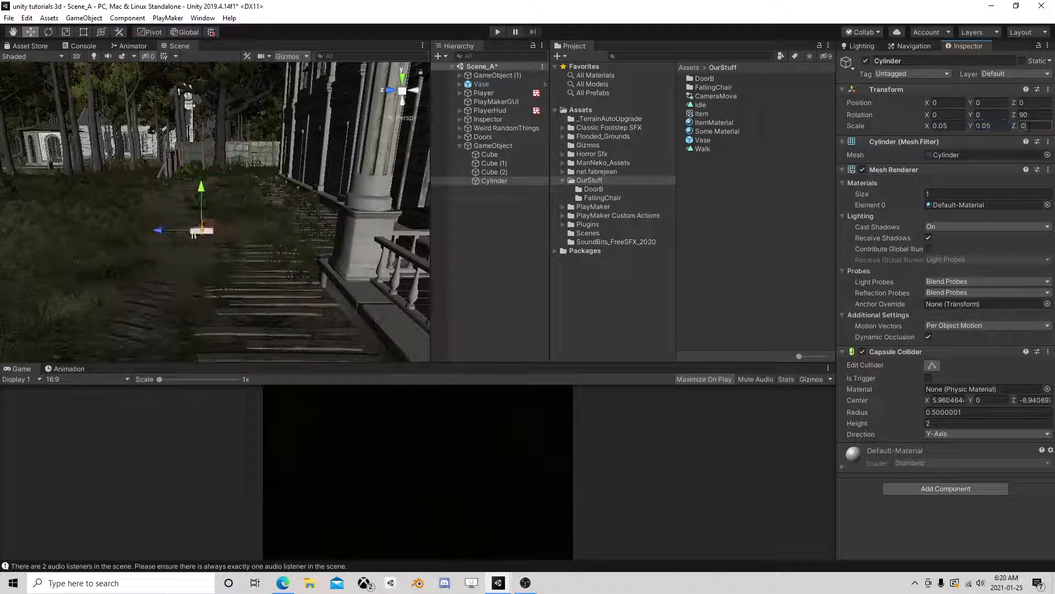
{"action": "type", "text": ".05"}
{"action": "scroll", "coordinate": [242, 224], "scroll_direction": "up", "scroll_amount": 5}
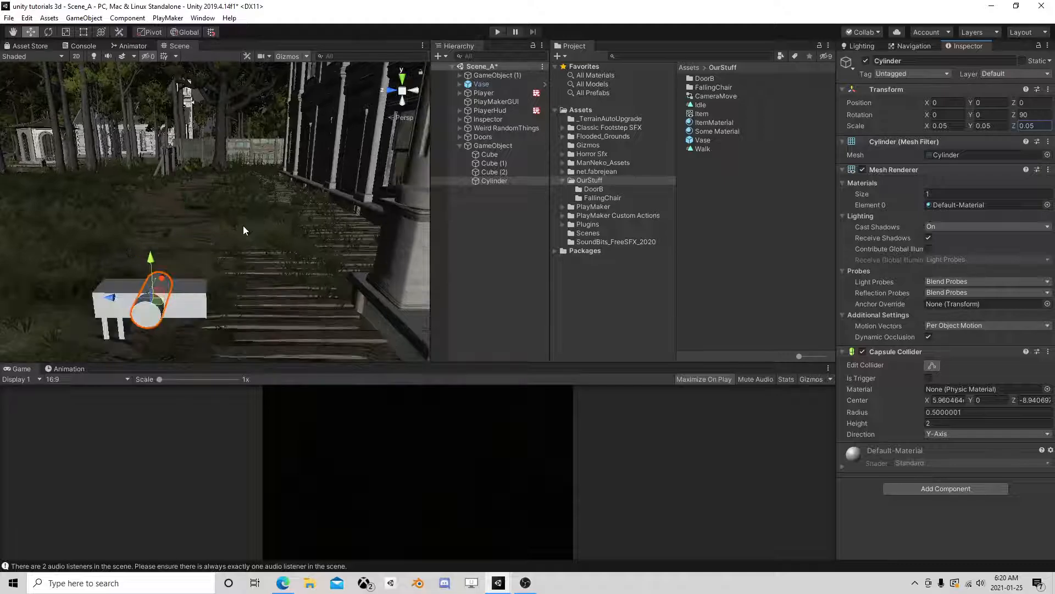
{"action": "left_click_drag", "start_coordinate": [109, 297], "coordinate": [173, 303]}
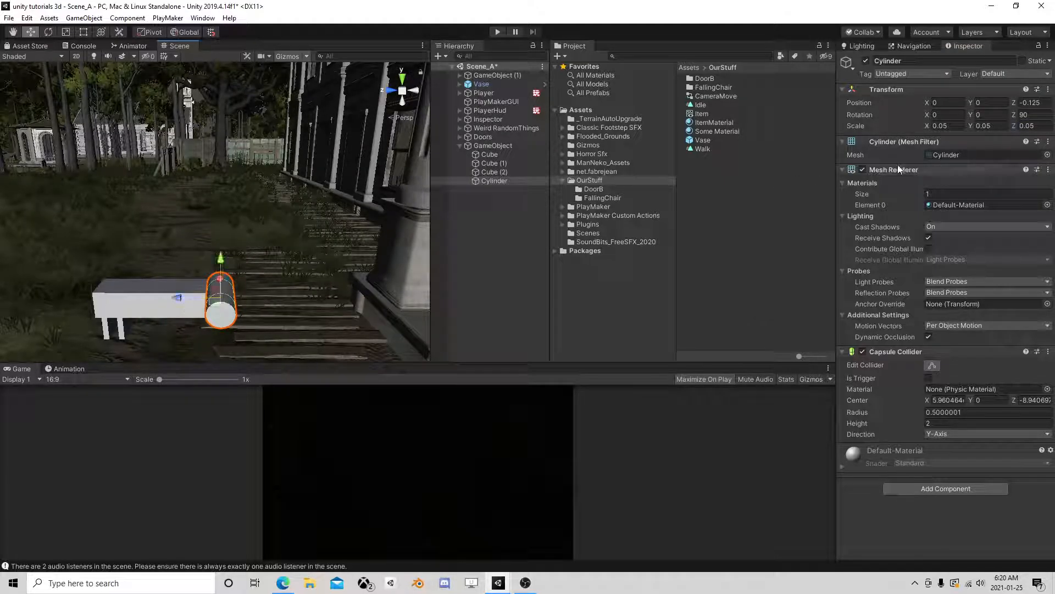
Step: Set the cylinder's scale to Z 0.07 and Y 0.03
{"action": "left_click", "coordinate": [1034, 126]}
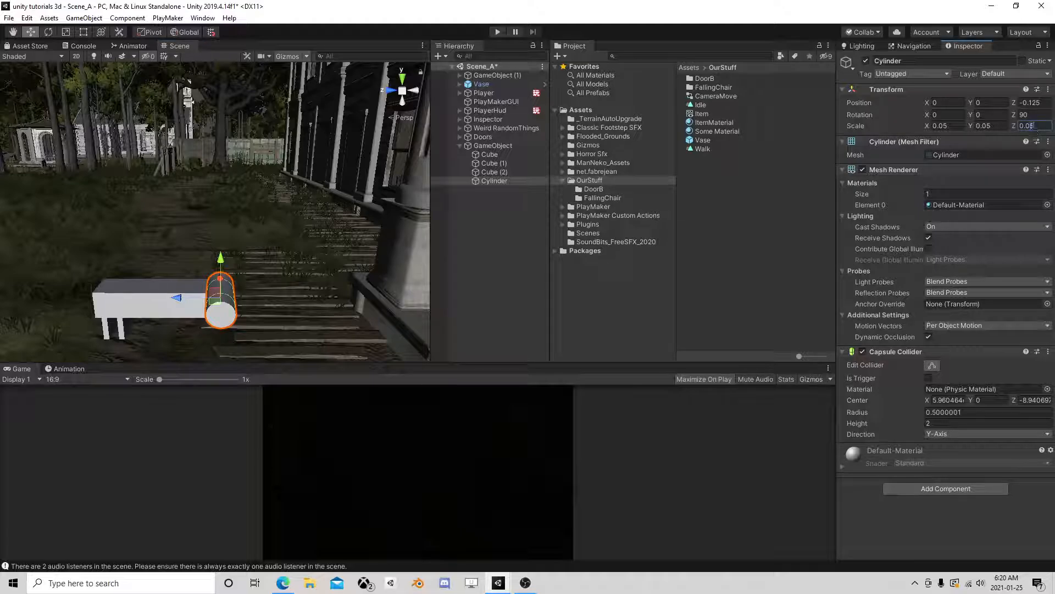
{"action": "type", "text": "0.01"}
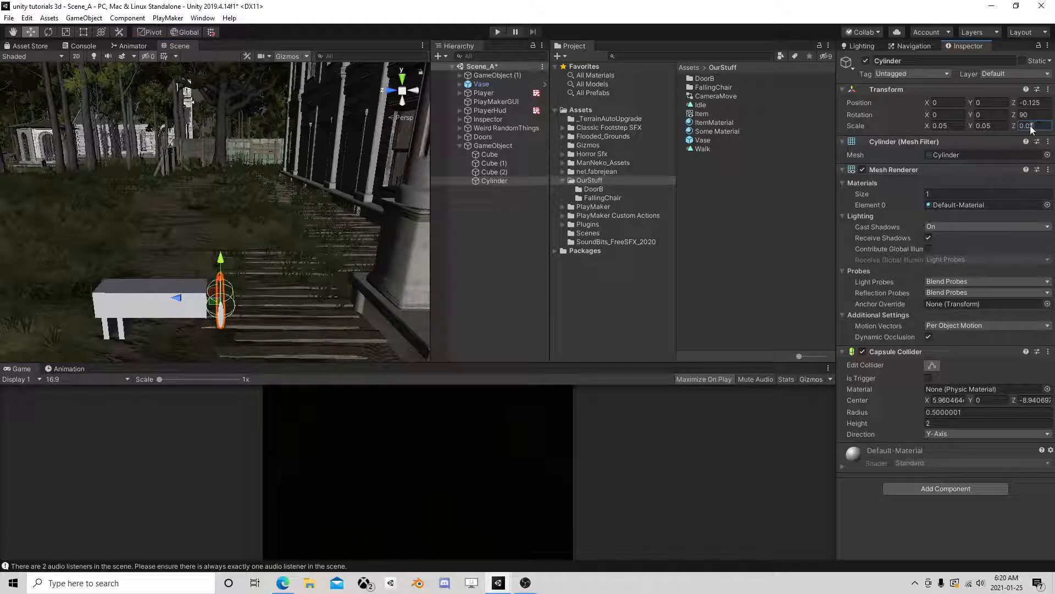
{"action": "key", "text": "Return"}
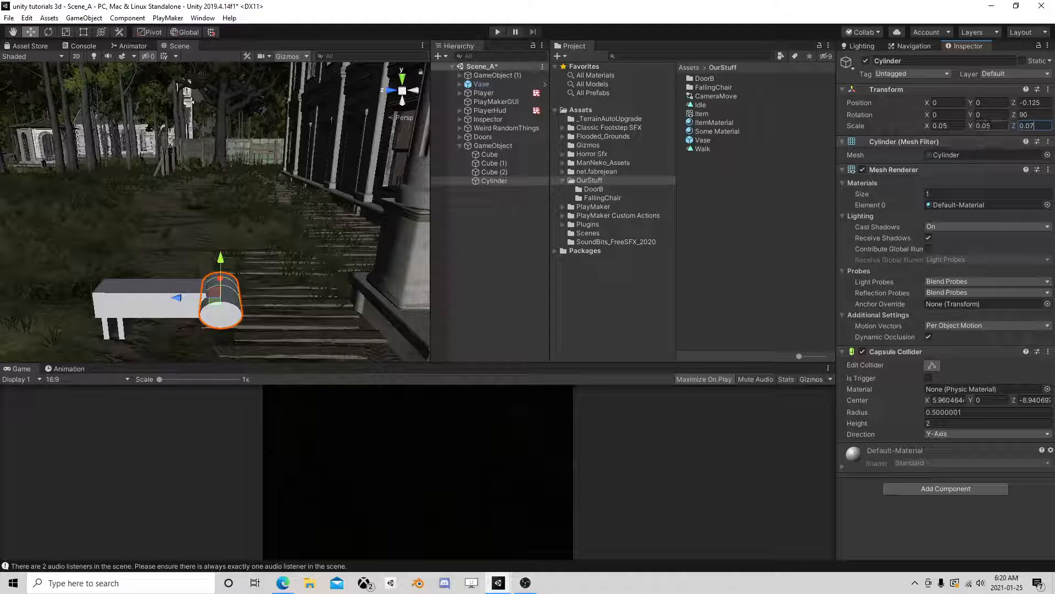
{"action": "type", "text": "0.07"}
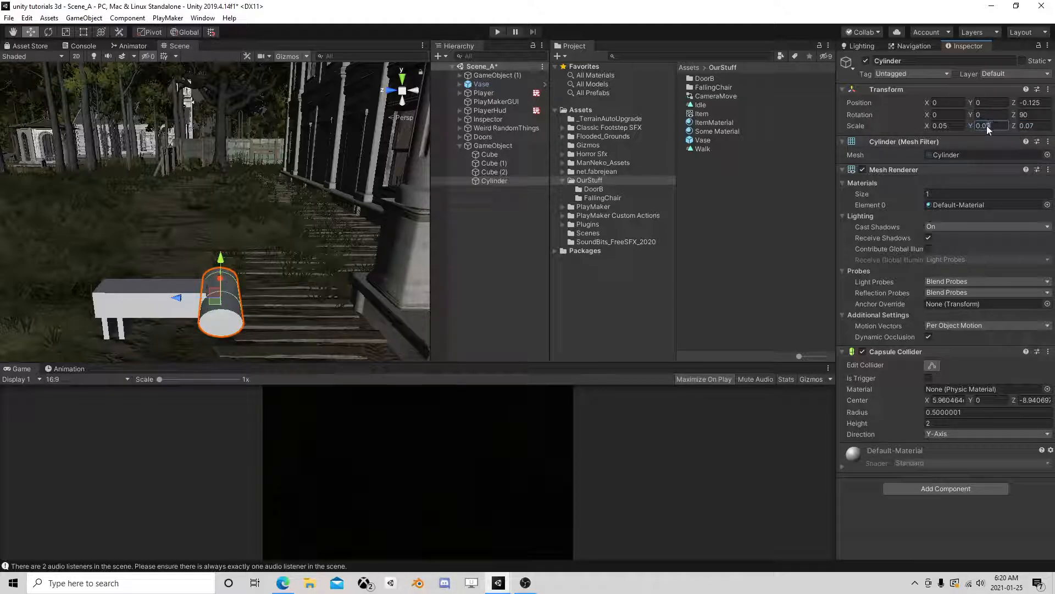
{"action": "key", "text": "BackSpace"}
{"action": "type", "text": "1"}
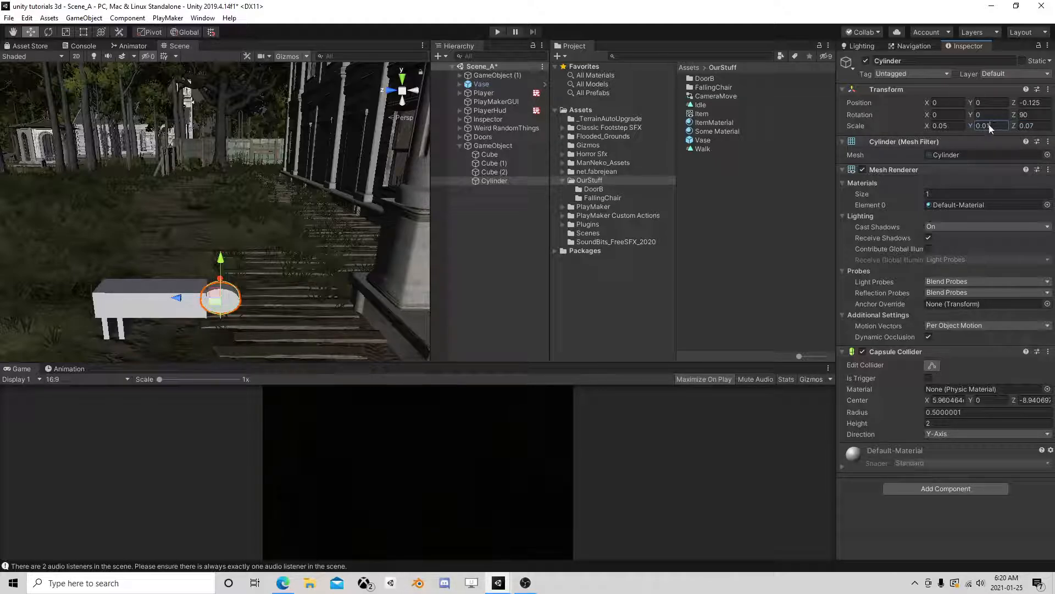
{"action": "key", "text": "BackSpace"}
{"action": "type", "text": "2"}
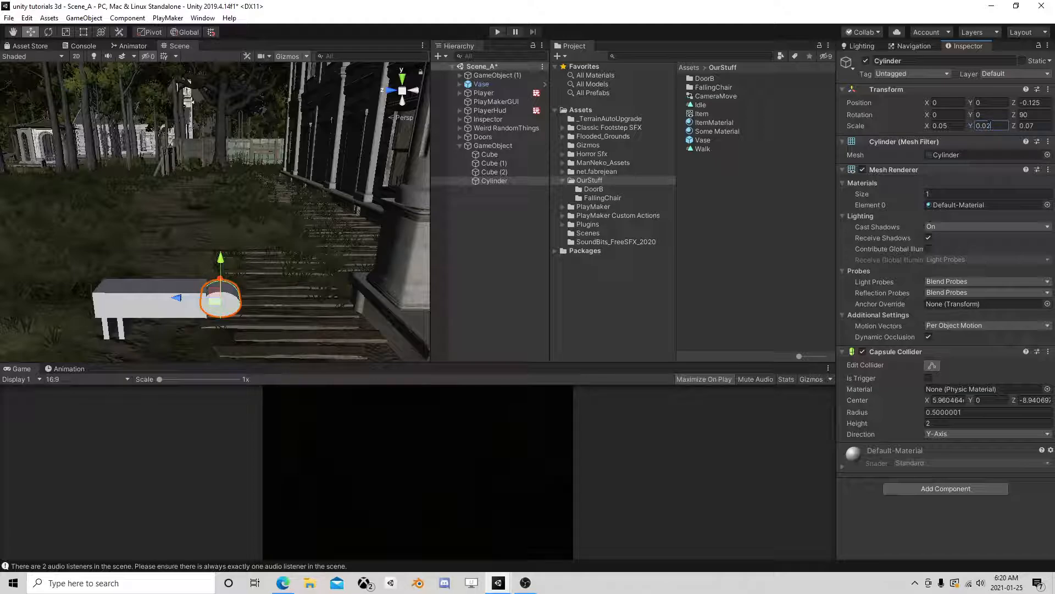
{"action": "key", "text": "BackSpace"}
{"action": "type", "text": "3"}
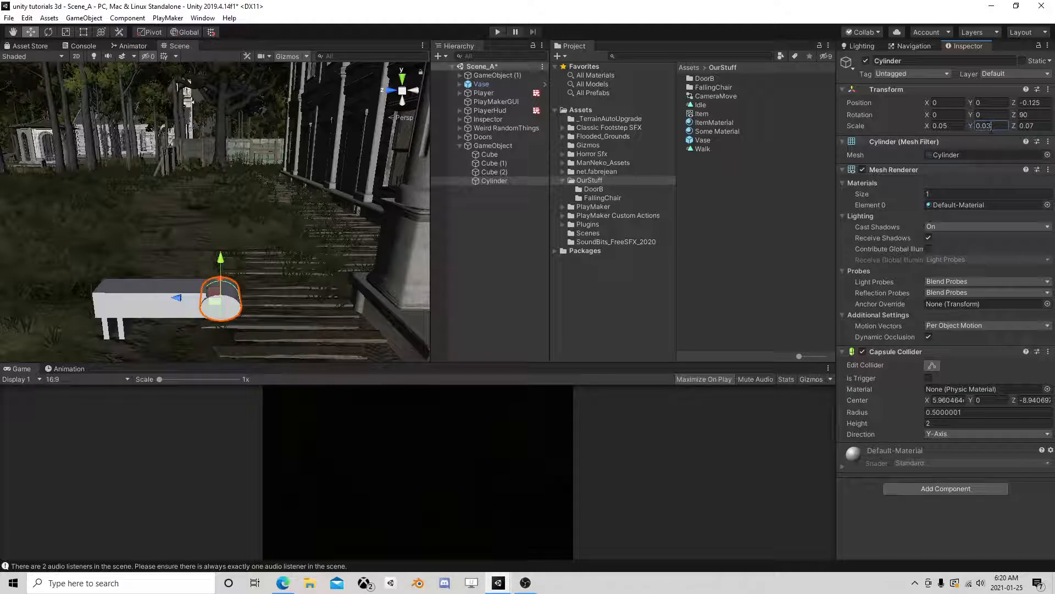
Step: Enlarge the cylinder into a round key head by setting its X and Z scale to 0.09
{"action": "left_click", "coordinate": [945, 126]}
{"action": "type", "text": "7"}
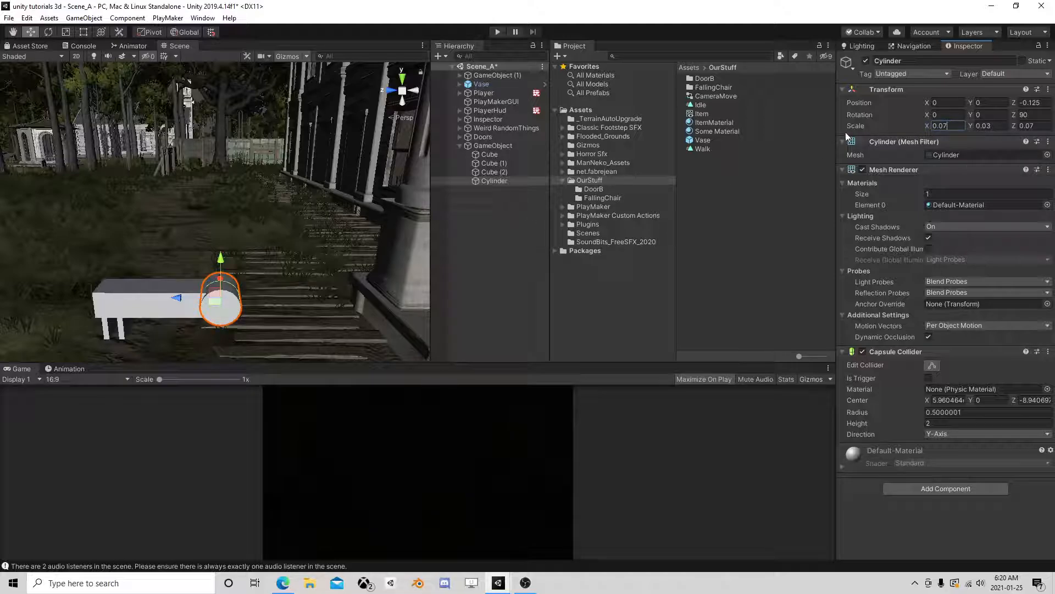
{"action": "key", "text": "BackSpace"}
{"action": "type", "text": "9"}
{"action": "left_click", "coordinate": [1032, 126]}
{"action": "key", "text": "BackSpace"}
{"action": "type", "text": "9"}
Step: Create a new material in the OurStuff folder and name it Key
{"action": "middle_click_drag", "start_coordinate": [248, 286], "coordinate": [277, 282]}
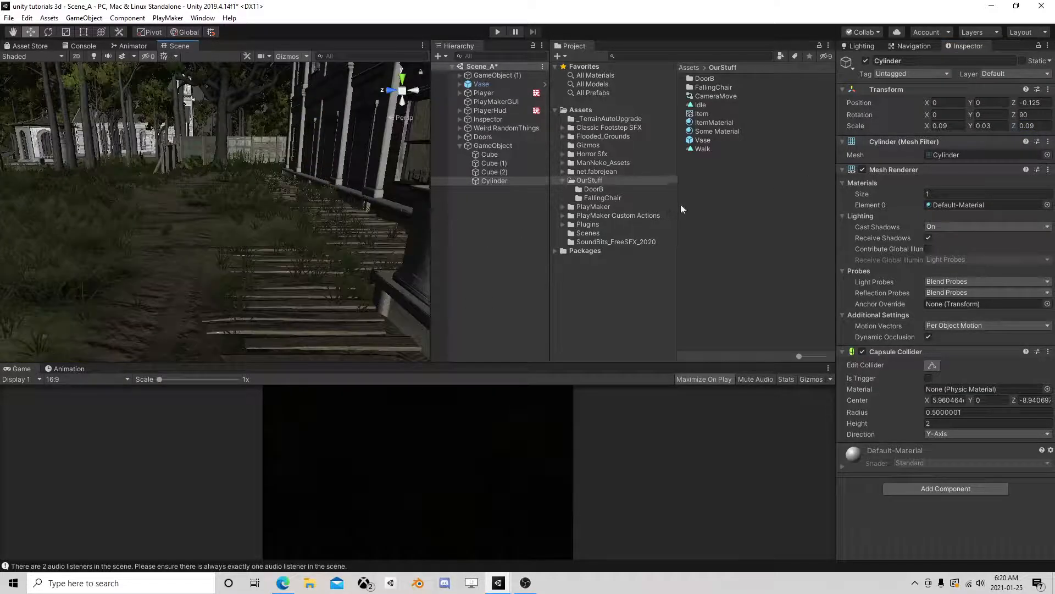
{"action": "scroll", "coordinate": [339, 245], "scroll_direction": "down", "scroll_amount": 3}
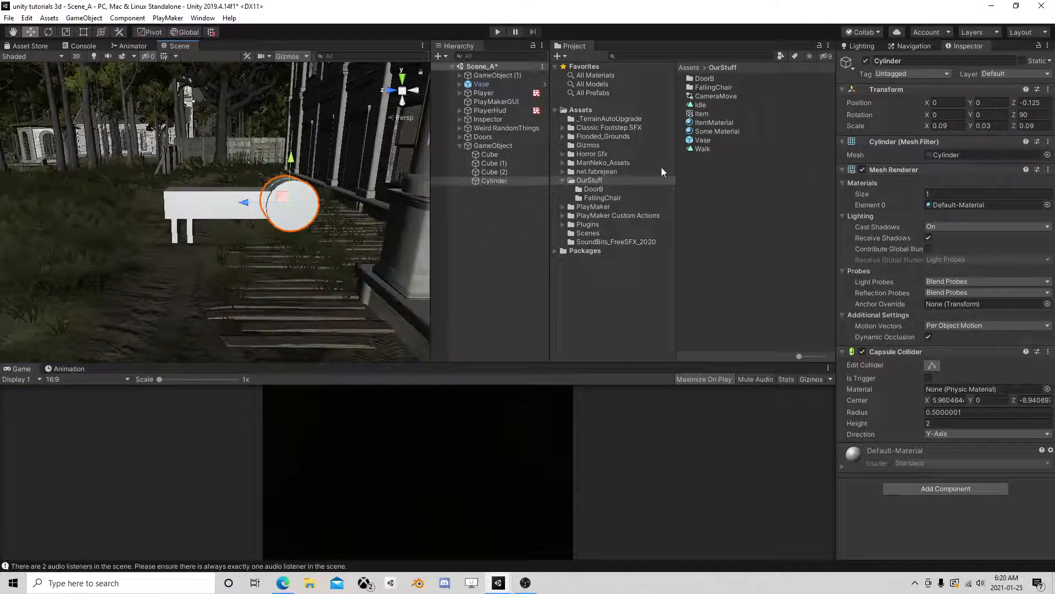
{"action": "left_click", "coordinate": [583, 183]}
{"action": "right_click", "coordinate": [721, 171]}
{"action": "mouse_move", "coordinate": [770, 180]}
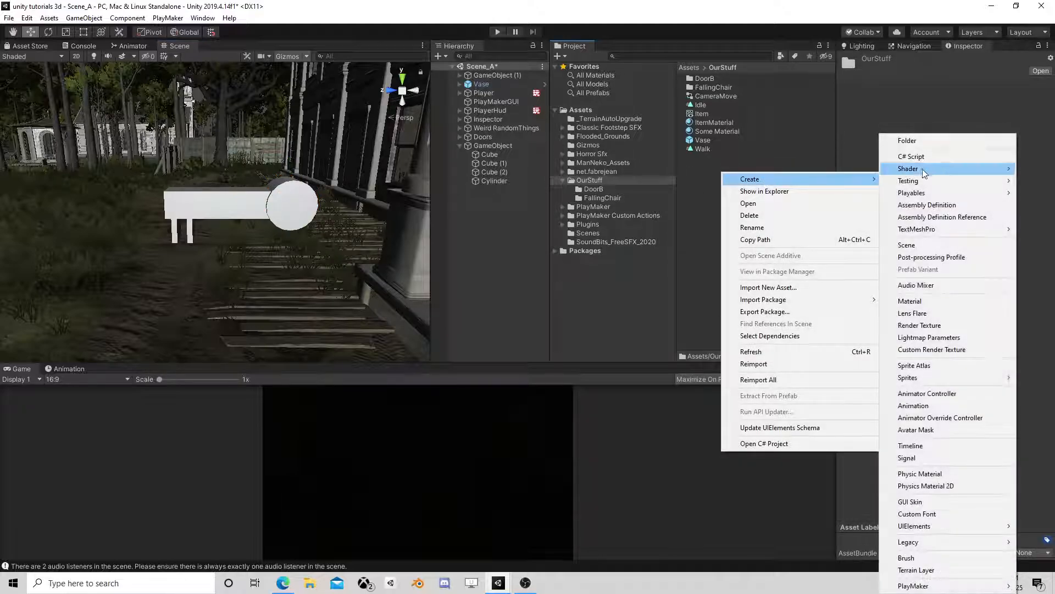
{"action": "left_click", "coordinate": [913, 301]}
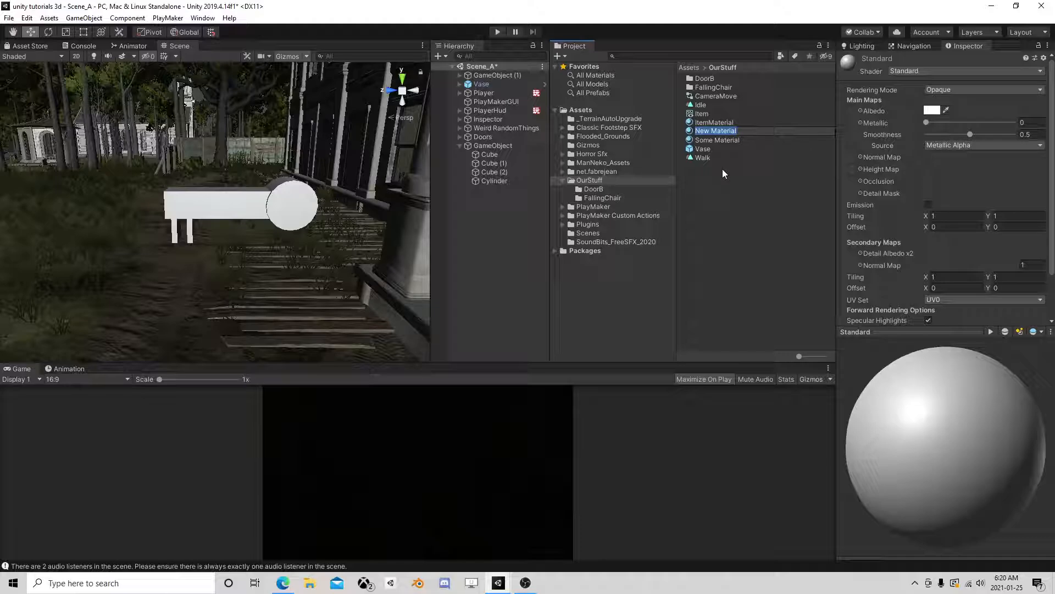
{"action": "type", "text": "Key"}
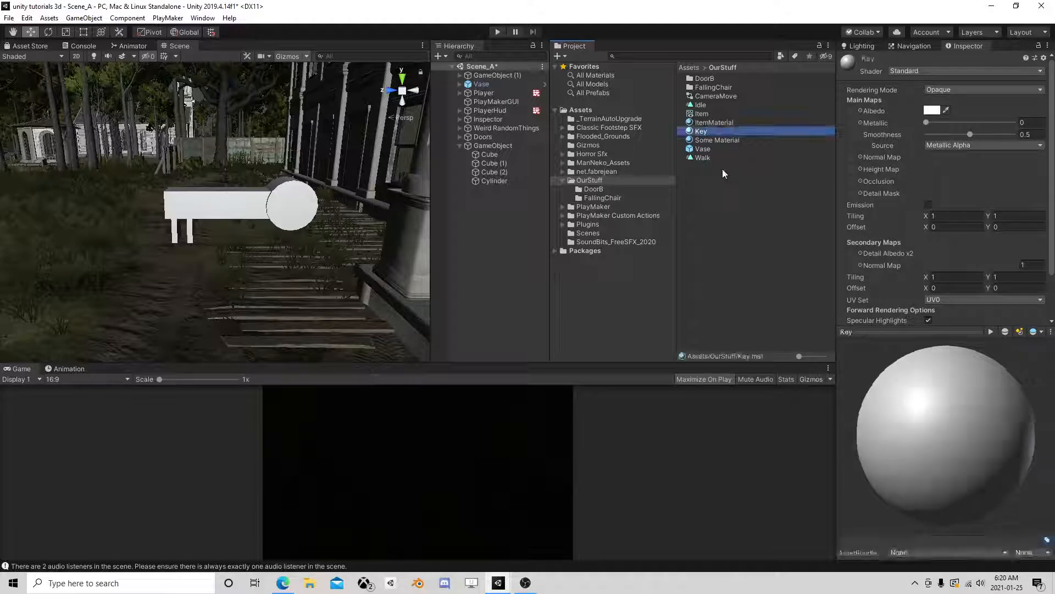
Step: Apply the Key material to the three cubes and the cylinder together
{"action": "left_click", "coordinate": [498, 154]}
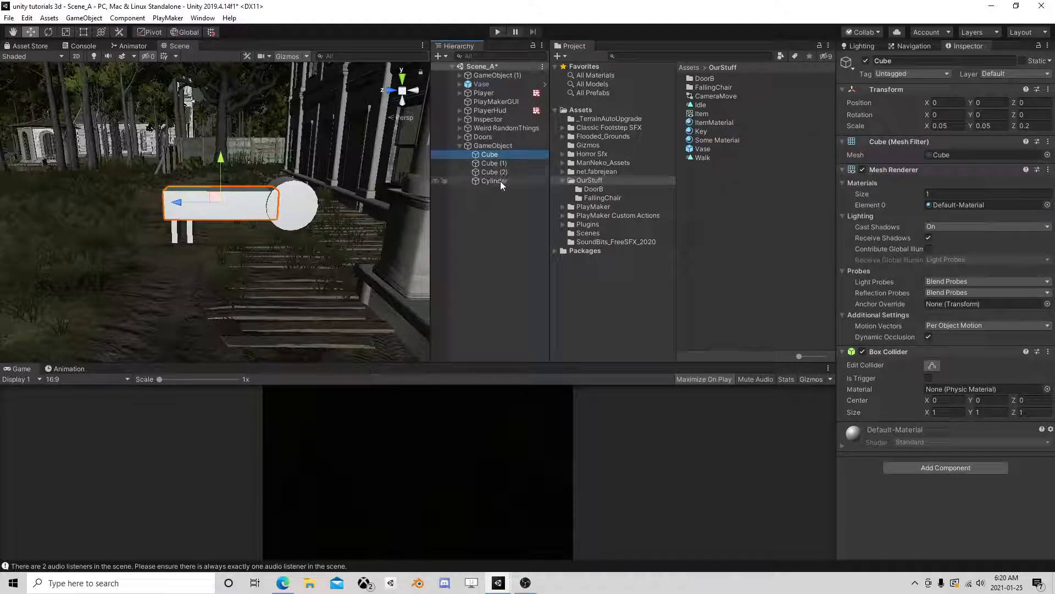
{"action": "left_click", "coordinate": [500, 180], "text": "shift"}
{"action": "left_click_drag", "start_coordinate": [700, 132], "coordinate": [957, 205]}
Step: Change the Key material's albedo color to a very dark grey
{"action": "left_click", "coordinate": [704, 132]}
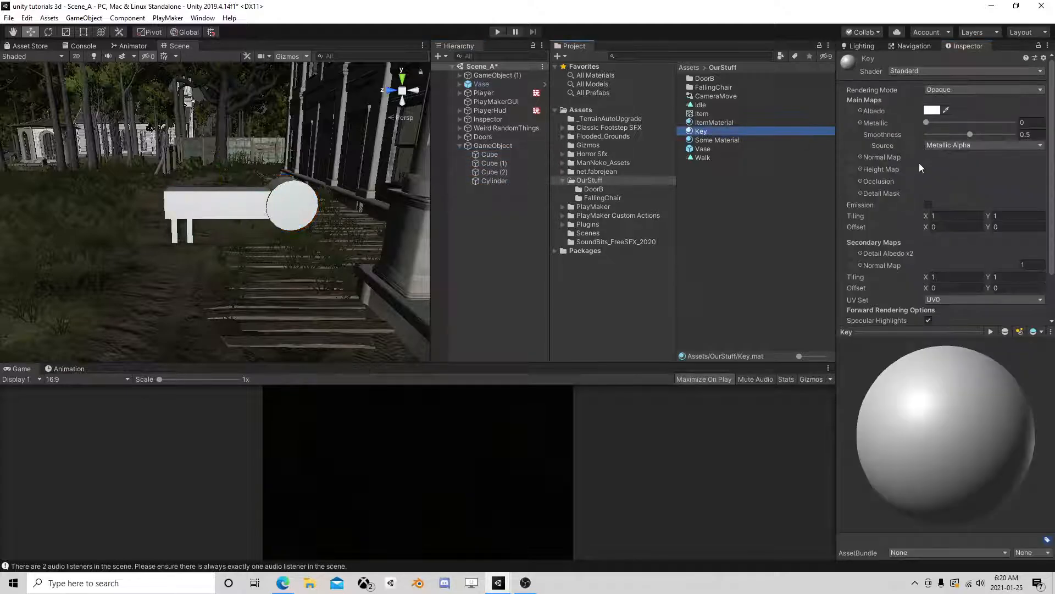
{"action": "left_click", "coordinate": [931, 110]}
{"action": "mouse_move", "coordinate": [757, 212]}
{"action": "left_mouse_down"}
{"action": "mouse_move", "coordinate": [715, 213]}
{"action": "mouse_move", "coordinate": [708, 244]}
{"action": "left_mouse_up"}
{"action": "left_click", "coordinate": [798, 125]}
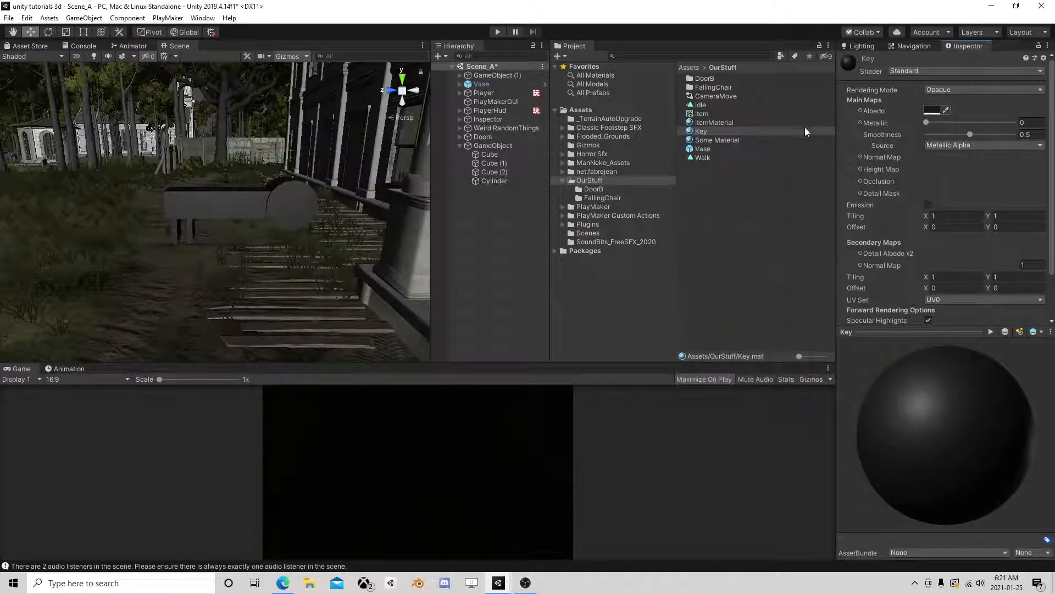
Step: Adjust the Key material's surface to about 0.675 metallic and 0.328 smoothness
{"action": "left_click_drag", "start_coordinate": [971, 134], "coordinate": [995, 147]}
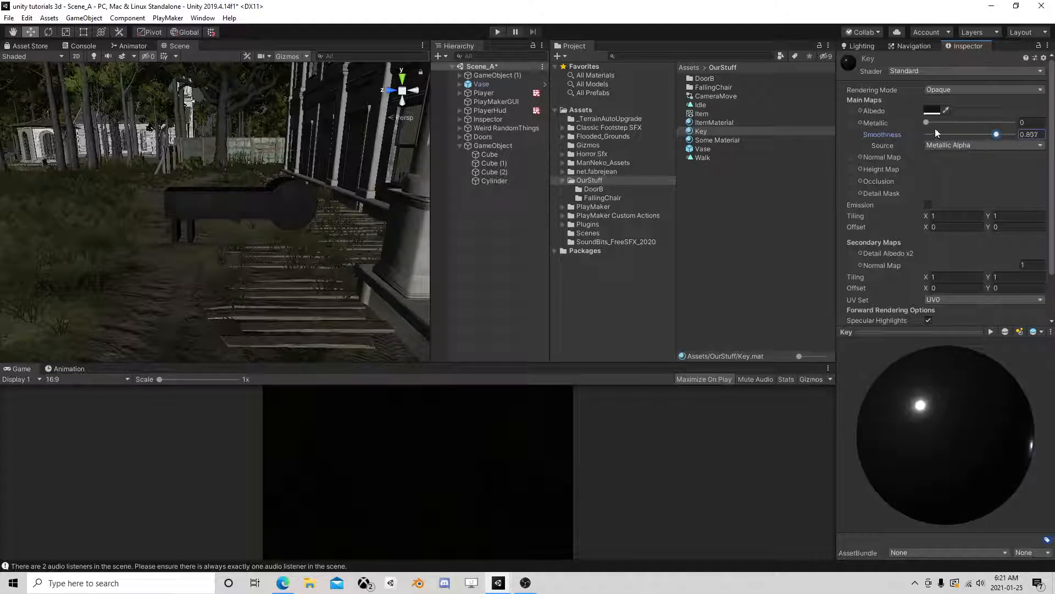
{"action": "left_click_drag", "start_coordinate": [927, 122], "coordinate": [956, 137]}
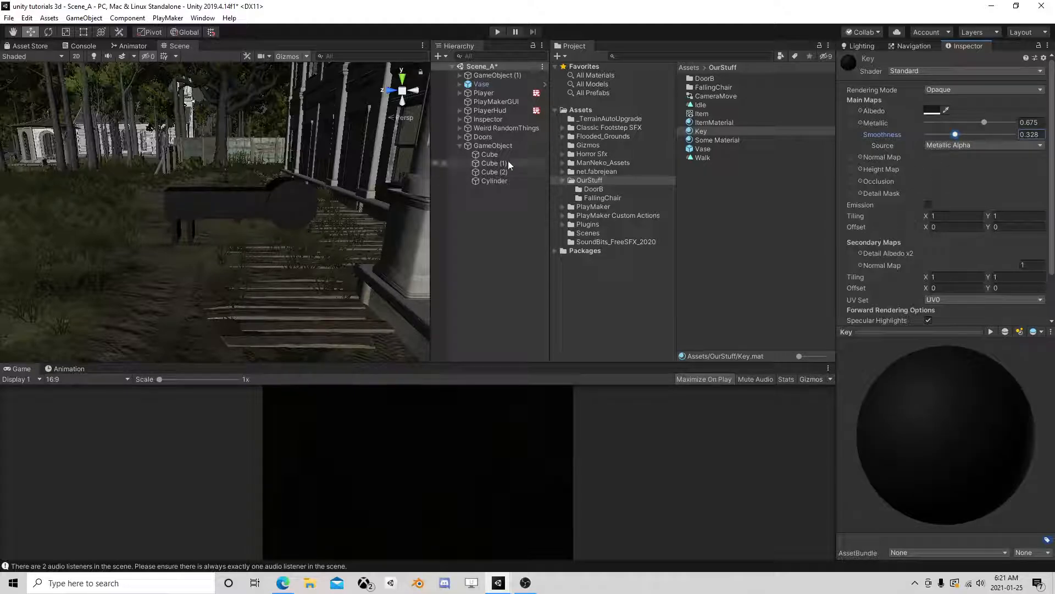
Step: Rename the parent GameObject of the cubes and cylinder to Key
{"action": "left_click", "coordinate": [480, 145]}
{"action": "left_click", "coordinate": [493, 145]}
{"action": "type", "text": "Key"}
{"action": "key", "text": "Return"}
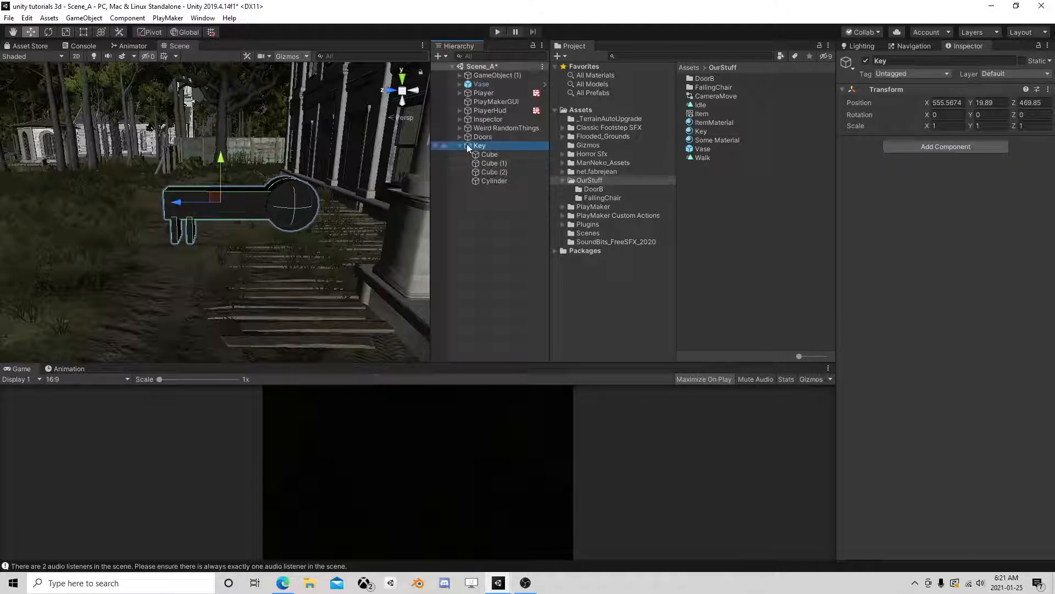
Step: Save the Key object as a prefab in the OurStuff folder and delete its instance from the scene
{"action": "left_click_drag", "start_coordinate": [474, 146], "coordinate": [592, 179]}
{"action": "left_click", "coordinate": [488, 146]}
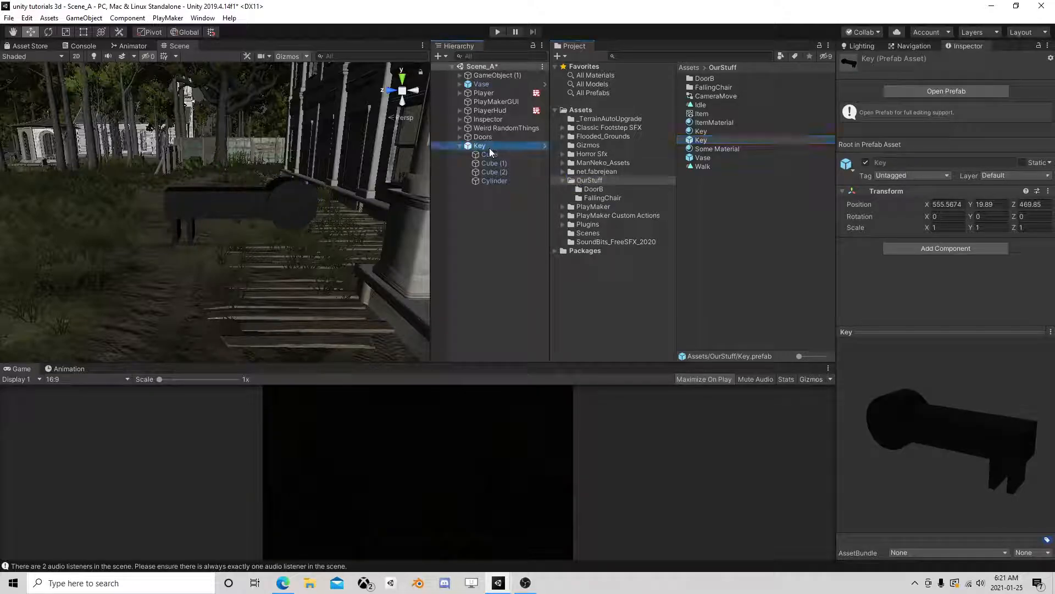
{"action": "key", "text": "Delete"}
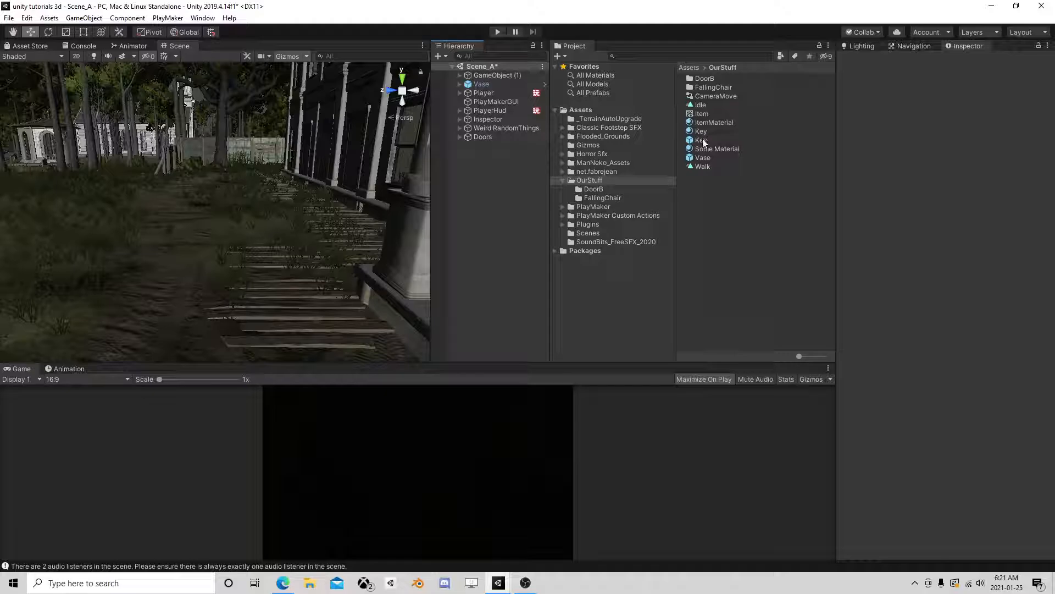
Step: Set the Key prefab's position to 0, 0, 0
{"action": "left_click", "coordinate": [703, 141]}
{"action": "left_click", "coordinate": [987, 204]}
{"action": "type", "text": "0"}
{"action": "key", "text": "Tab"}
{"action": "type", "text": "0"}
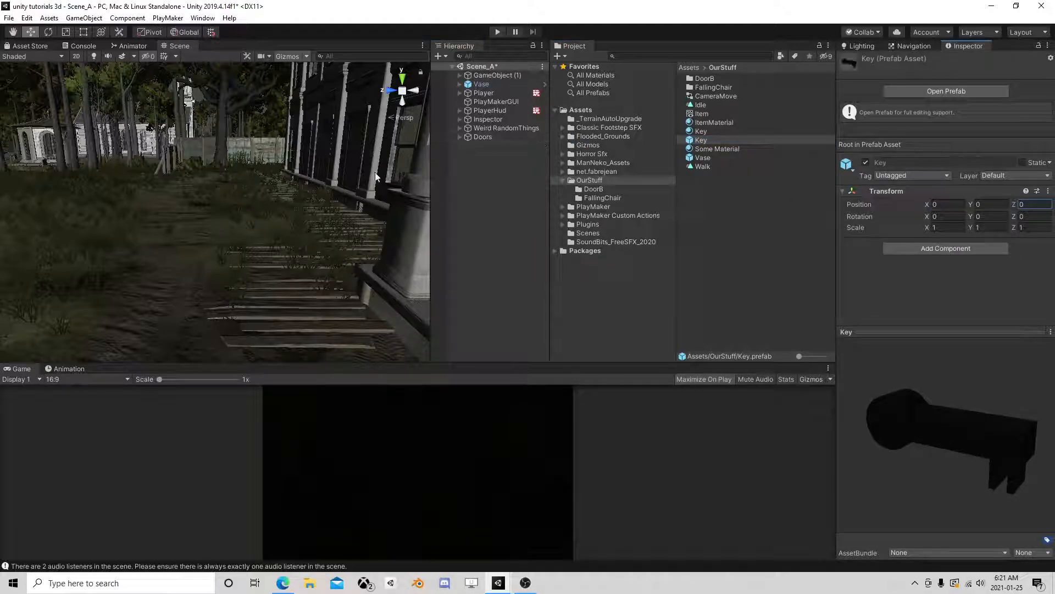
Step: Find the vase on the hallway chair and place the Key prefab in the scene as a child of its inner Vase object
{"action": "scroll", "coordinate": [379, 166], "scroll_direction": "up", "scroll_amount": 5}
{"action": "middle_click_drag", "start_coordinate": [378, 166], "coordinate": [242, 207]}
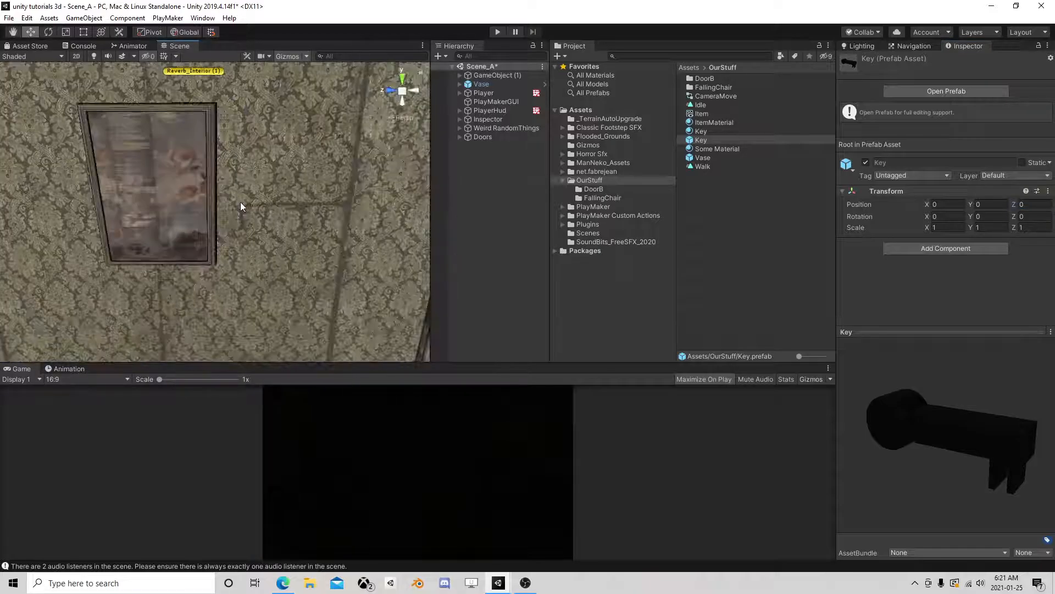
{"action": "scroll", "coordinate": [254, 213], "scroll_direction": "up", "scroll_amount": 3}
{"action": "scroll", "coordinate": [346, 203], "scroll_direction": "down", "scroll_amount": 5}
{"action": "middle_click_drag", "start_coordinate": [346, 204], "coordinate": [214, 256]}
{"action": "scroll", "coordinate": [193, 231], "scroll_direction": "up", "scroll_amount": 5}
{"action": "right_click_drag", "start_coordinate": [195, 202], "coordinate": [608, 175]}
{"action": "middle_click_drag", "start_coordinate": [66, 195], "coordinate": [286, 223]}
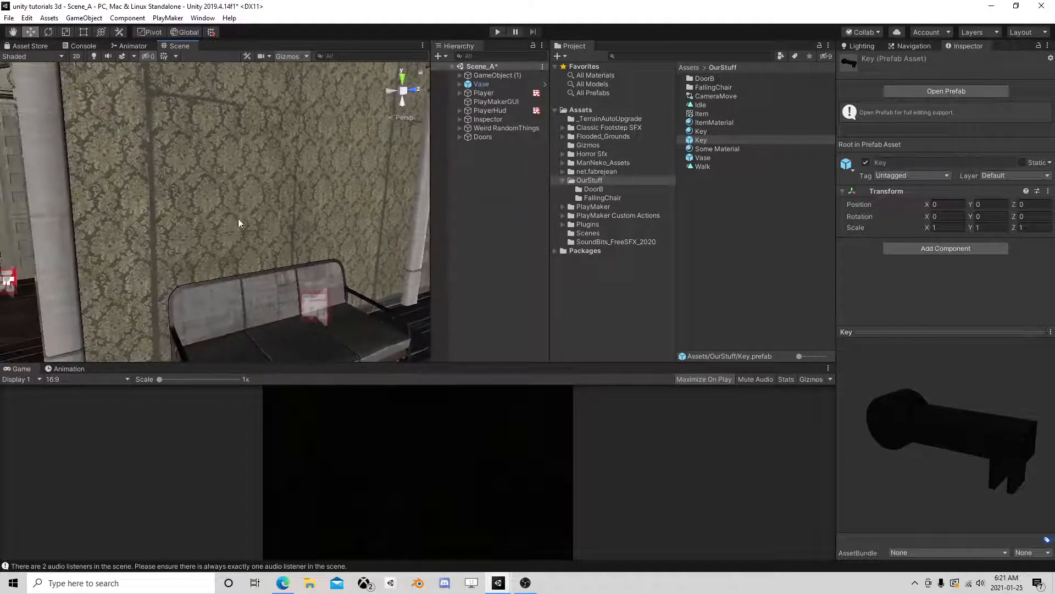
{"action": "right_click_drag", "start_coordinate": [285, 222], "coordinate": [528, 218]}
{"action": "middle_click_drag", "start_coordinate": [55, 225], "coordinate": [316, 233]}
{"action": "scroll", "coordinate": [316, 233], "scroll_direction": "up", "scroll_amount": 2}
{"action": "right_click_drag", "start_coordinate": [329, 189], "coordinate": [350, 247]}
{"action": "middle_click_drag", "start_coordinate": [213, 220], "coordinate": [286, 233]}
{"action": "scroll", "coordinate": [278, 236], "scroll_direction": "up", "scroll_amount": 5}
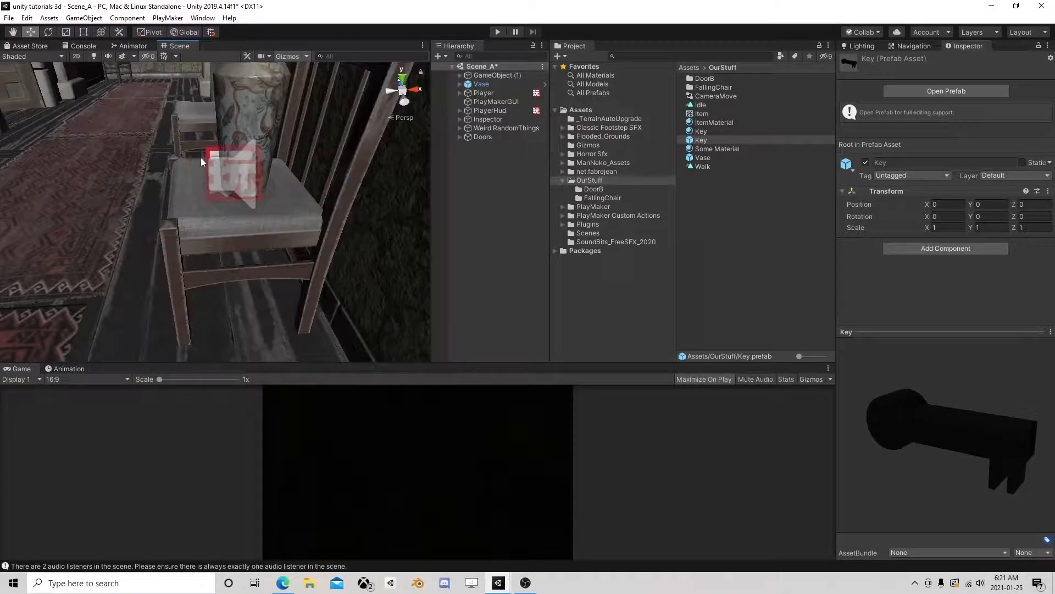
{"action": "middle_click_drag", "start_coordinate": [200, 158], "coordinate": [261, 259]}
{"action": "scroll", "coordinate": [262, 259], "scroll_direction": "down", "scroll_amount": 3}
{"action": "left_click", "coordinate": [285, 205]}
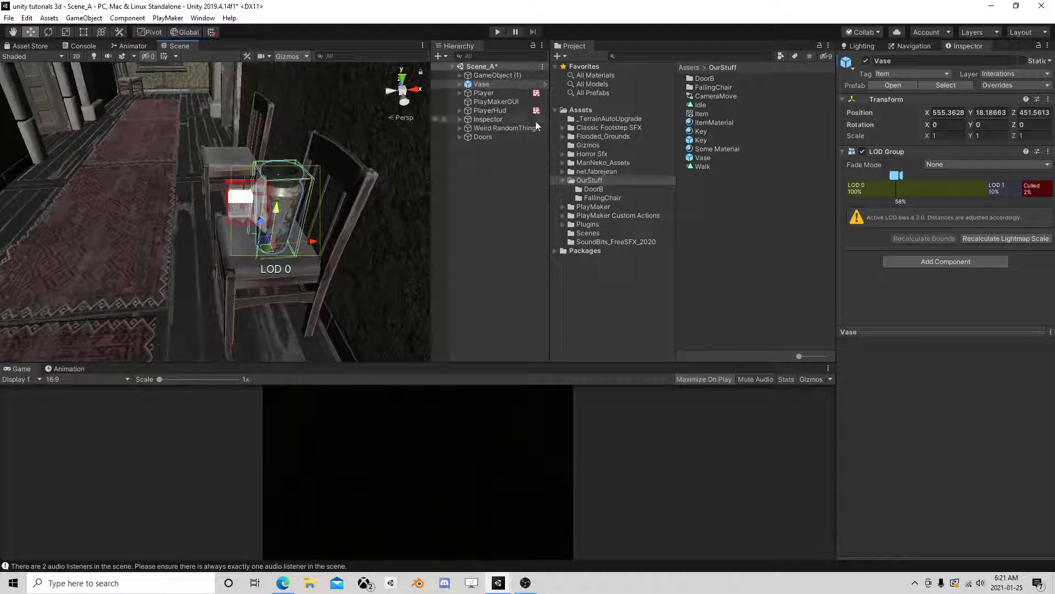
{"action": "left_click", "coordinate": [459, 84]}
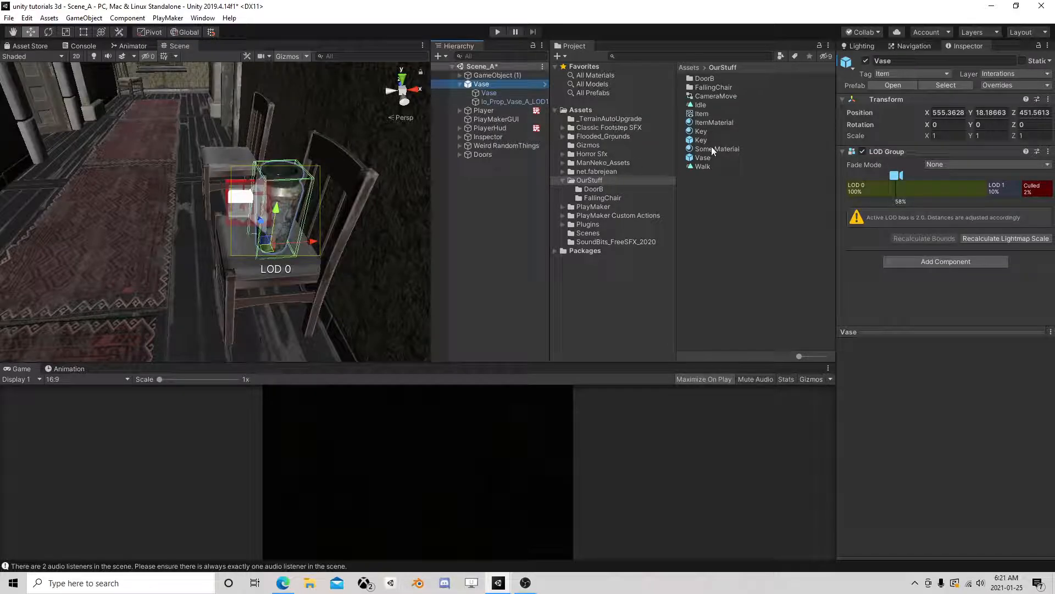
{"action": "left_click_drag", "start_coordinate": [706, 142], "coordinate": [494, 93]}
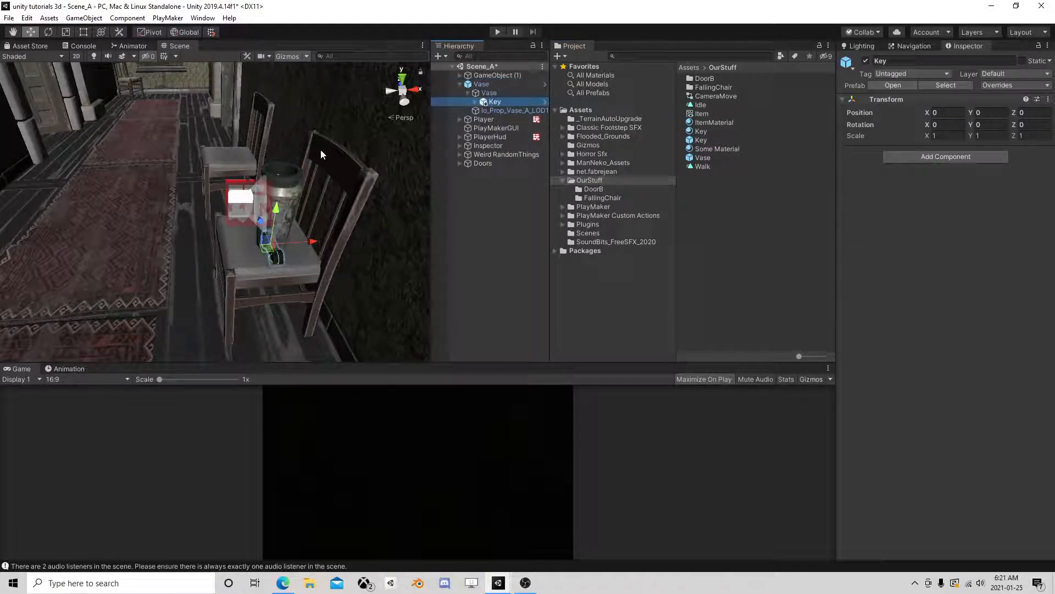
Step: Raise the key inside the vase to a Y position of about 0.483
{"action": "left_click_drag", "start_coordinate": [278, 212], "coordinate": [289, 142]}
{"action": "right_click_drag", "start_coordinate": [280, 165], "coordinate": [180, 214]}
{"action": "key", "text": "f"}
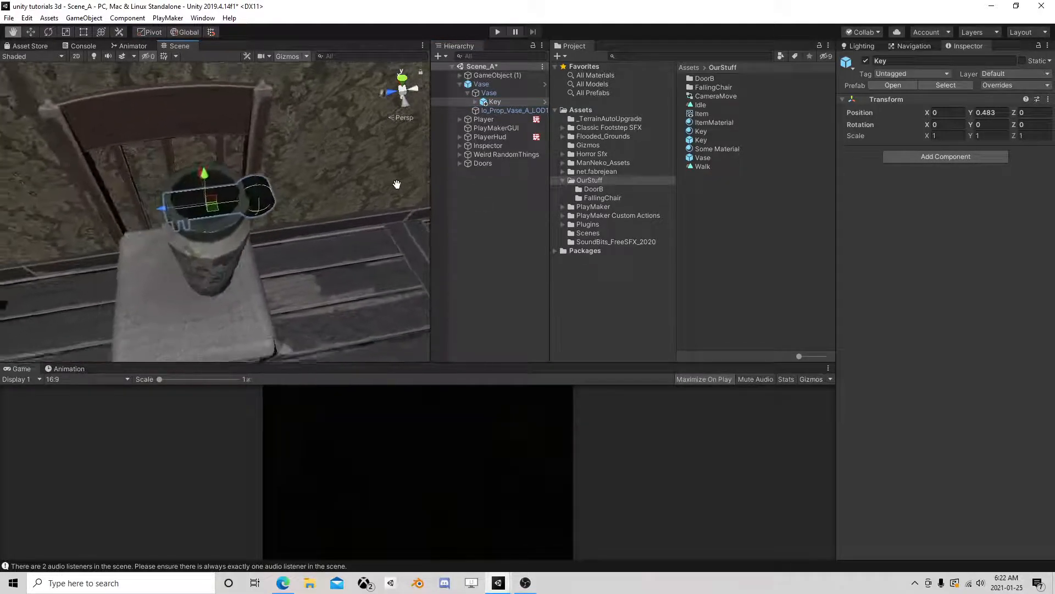
Step: Set the key's scale to 0.5 on all three axes
{"action": "scroll", "coordinate": [360, 183], "scroll_direction": "up", "scroll_amount": 1}
{"action": "scroll", "coordinate": [361, 182], "scroll_direction": "down", "scroll_amount": 1}
{"action": "right_click_drag", "start_coordinate": [246, 121], "coordinate": [226, 148]}
{"action": "middle_click_drag", "start_coordinate": [226, 147], "coordinate": [219, 185]}
{"action": "left_click", "coordinate": [952, 137]}
{"action": "type", "text": "0.5"}
{"action": "key", "text": "Tab"}
{"action": "type", "text": "0.5"}
{"action": "left_click", "coordinate": [1032, 136]}
{"action": "type", "text": "0.5"}
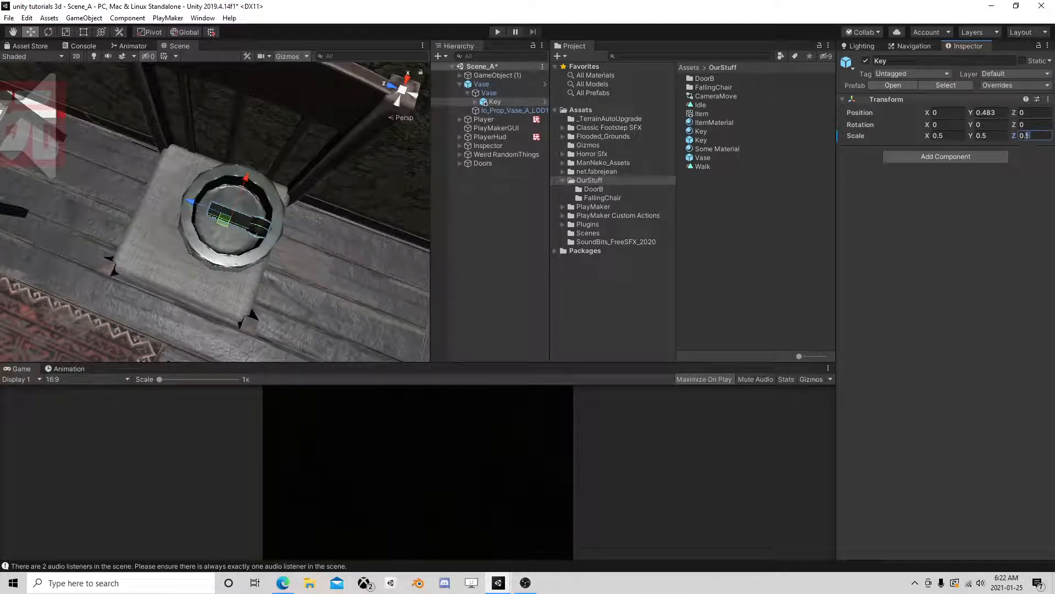
Step: Refine the key's scale to 0.2 on X, 0.4 on Y and 0.4 on Z so it fits inside the vase
{"action": "type", "text": "3"}
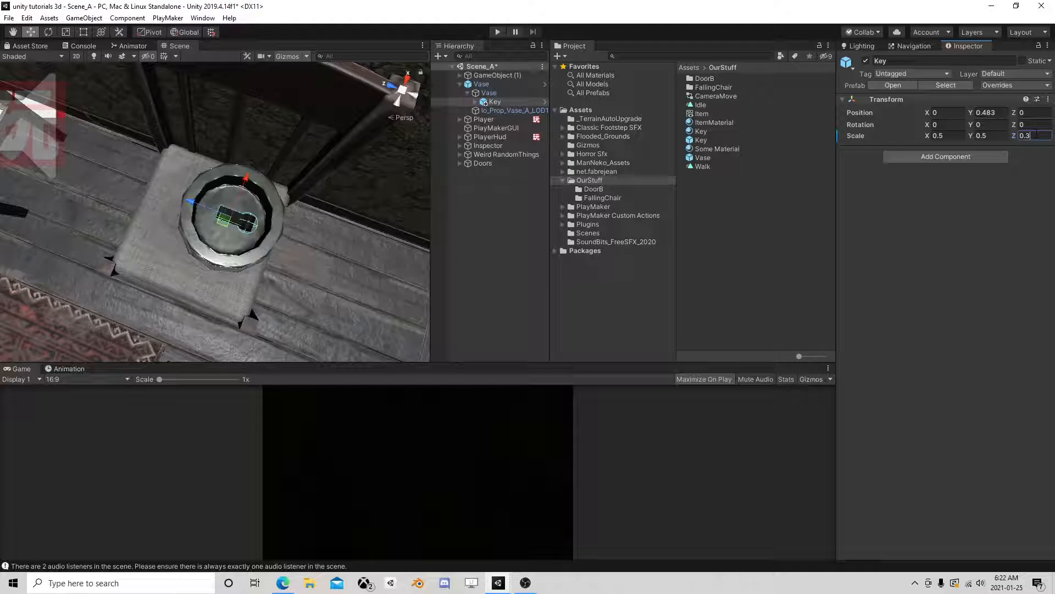
{"action": "key", "text": "BackSpace"}
{"action": "type", "text": "5"}
{"action": "key", "text": "BackSpace"}
{"action": "type", "text": "4"}
{"action": "left_click", "coordinate": [983, 135]}
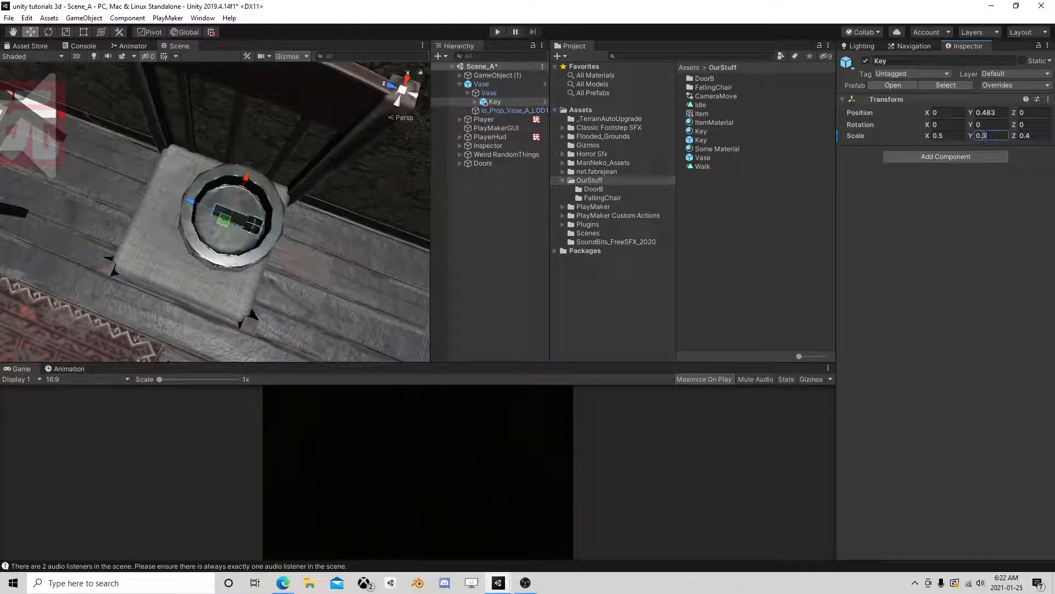
{"action": "key", "text": "BackSpace"}
{"action": "type", "text": "4"}
{"action": "left_click", "coordinate": [946, 136]}
{"action": "key", "text": "BackSpace"}
{"action": "type", "text": "2"}
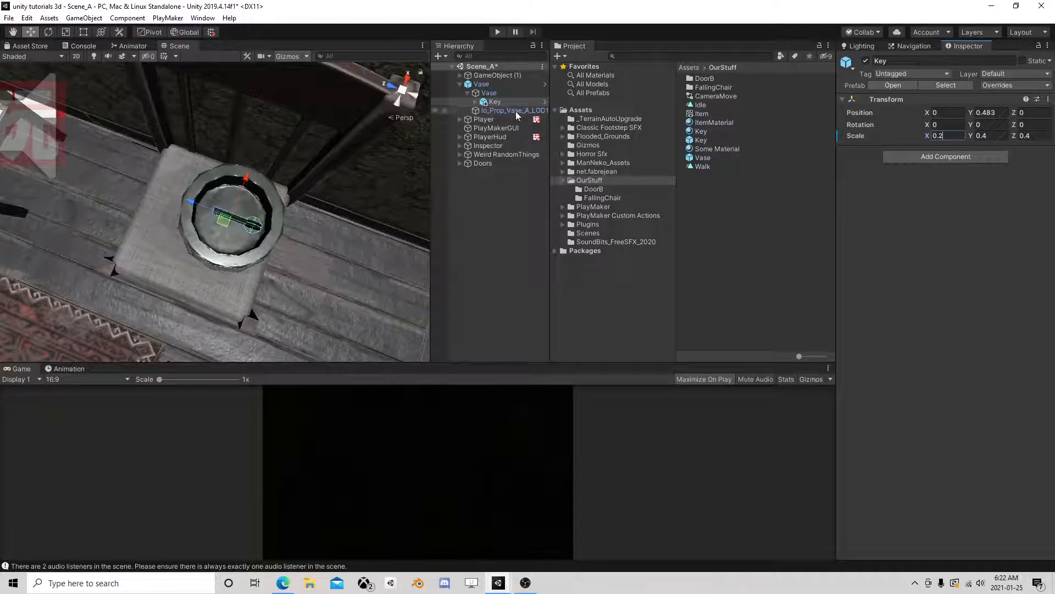
Step: Rotate the key to lie flat in the vase, at about -31.7 degrees on Y and -96.06 degrees on Z
{"action": "left_click", "coordinate": [49, 32]}
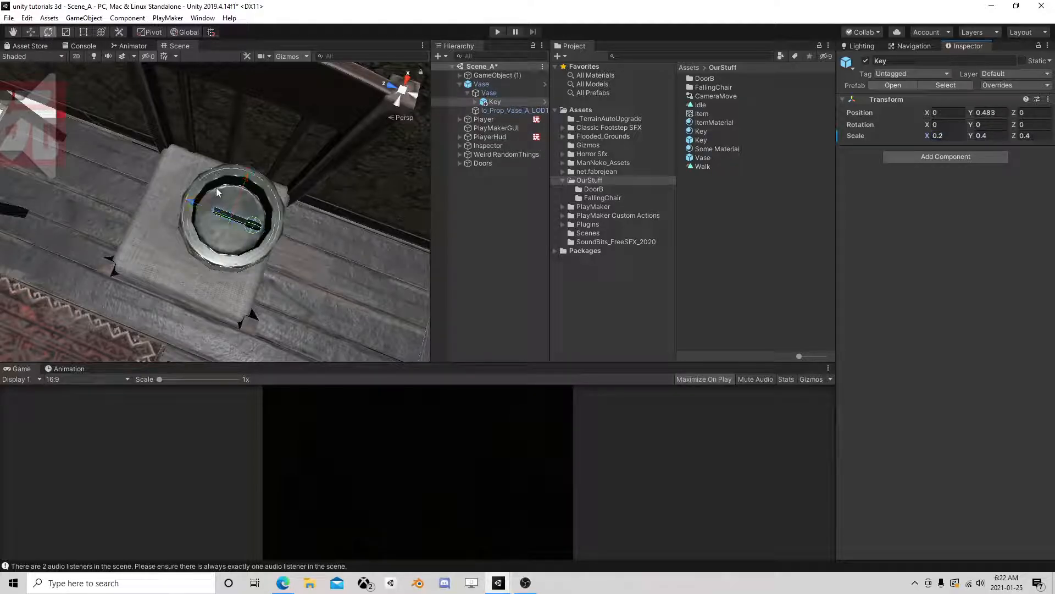
{"action": "left_click_drag", "start_coordinate": [229, 225], "coordinate": [322, 130]}
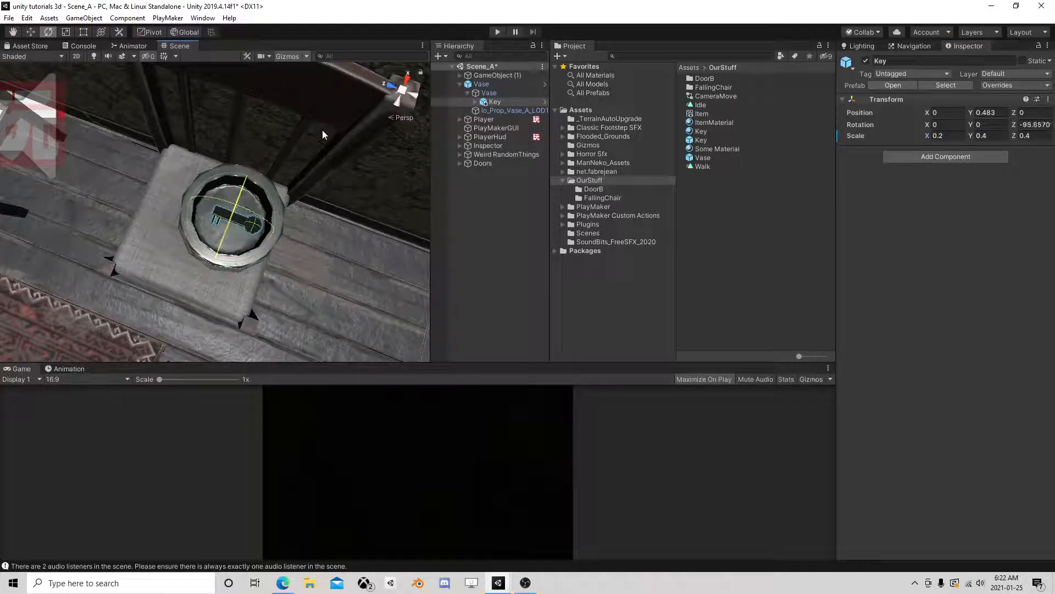
{"action": "left_click_drag", "start_coordinate": [268, 245], "coordinate": [296, 243]}
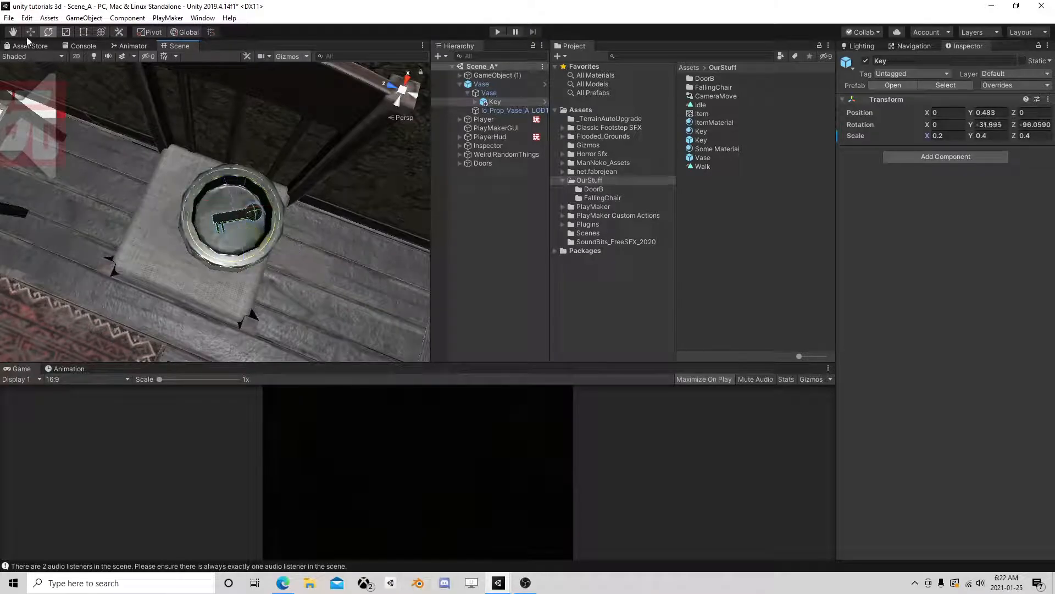
Step: Lower the key slightly inside the vase to a Y position of about 0.454
{"action": "left_click", "coordinate": [30, 32]}
{"action": "right_click_drag", "start_coordinate": [170, 220], "coordinate": [269, 235]}
{"action": "middle_click_drag", "start_coordinate": [269, 239], "coordinate": [318, 156]}
{"action": "left_click_drag", "start_coordinate": [310, 106], "coordinate": [309, 116]}
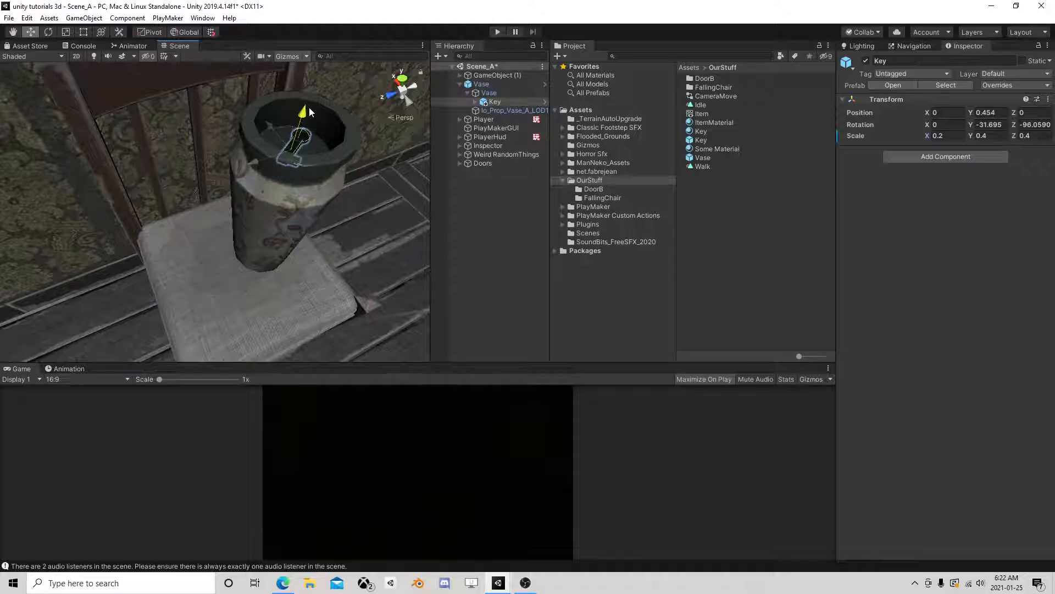
{"action": "right_click_drag", "start_coordinate": [318, 117], "coordinate": [203, 175]}
{"action": "middle_click_drag", "start_coordinate": [324, 146], "coordinate": [137, 195]}
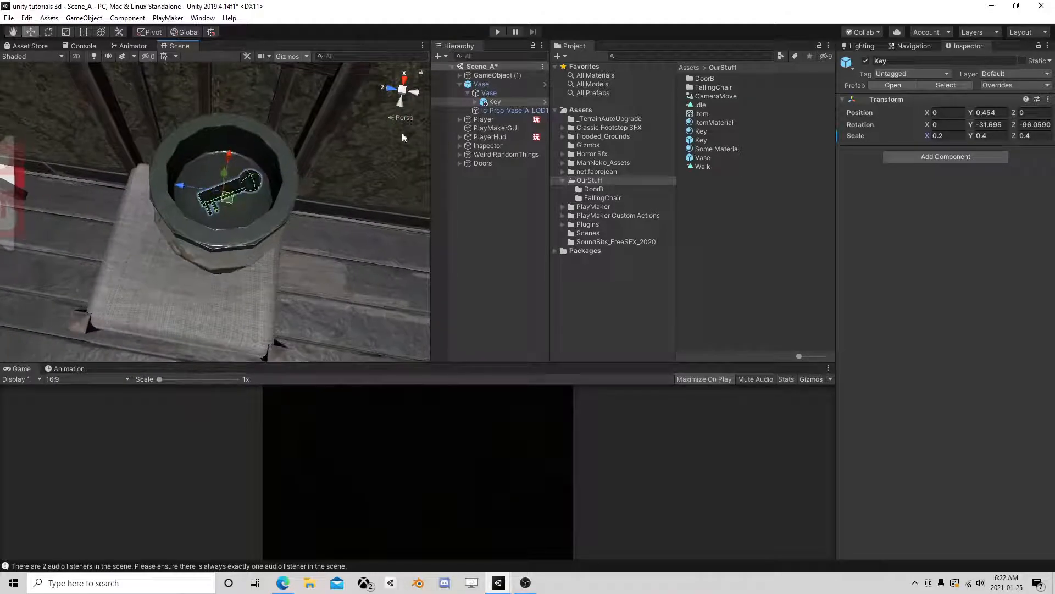
Step: Collapse the Vase hierarchy, clear the selection and examine how the key sits inside the vase from several angles
{"action": "left_click", "coordinate": [468, 93]}
{"action": "left_click", "coordinate": [458, 84]}
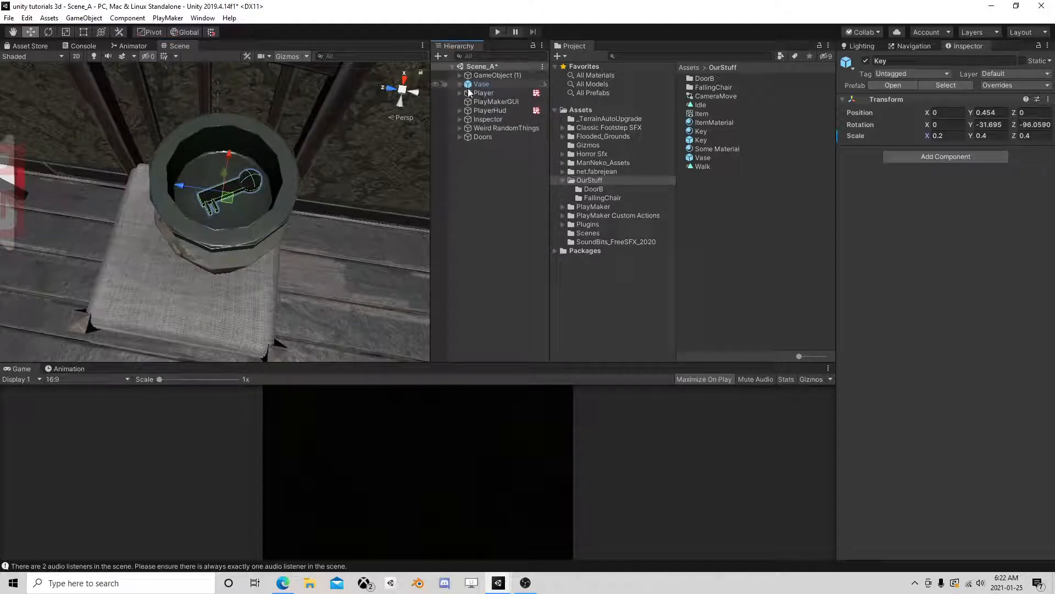
{"action": "right_click_drag", "start_coordinate": [378, 164], "coordinate": [292, 278]}
{"action": "left_click_drag", "start_coordinate": [296, 250], "coordinate": [290, 193], "text": "alt"}
{"action": "left_click", "coordinate": [480, 174]}
{"action": "right_click_drag", "start_coordinate": [335, 214], "coordinate": [322, 130]}
{"action": "middle_click_drag", "start_coordinate": [312, 141], "coordinate": [297, 116]}
{"action": "right_click_drag", "start_coordinate": [297, 115], "coordinate": [255, 143]}
{"action": "middle_click_drag", "start_coordinate": [255, 142], "coordinate": [245, 212]}
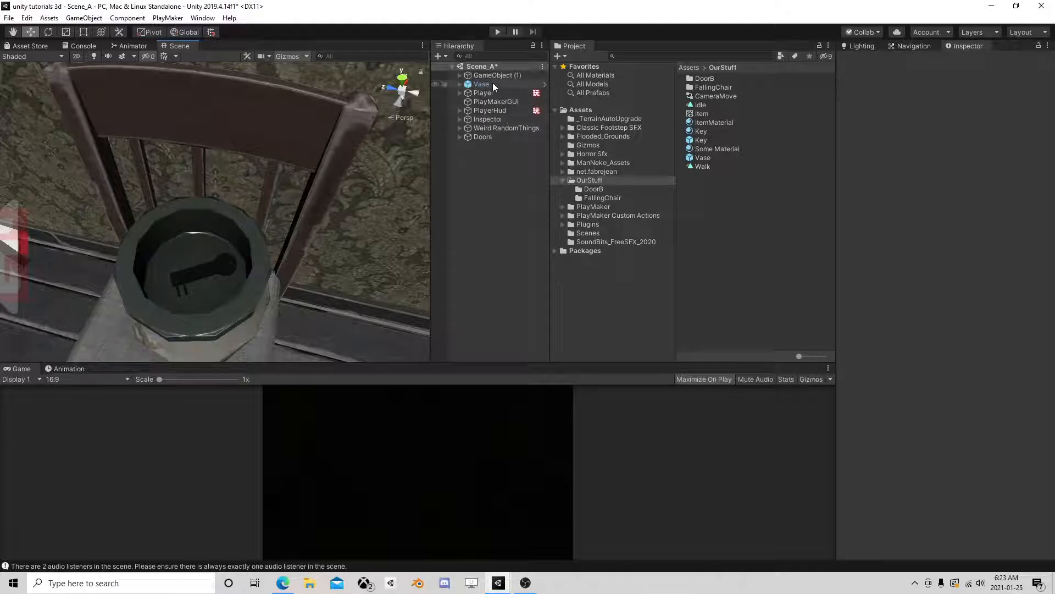
Step: Apply the scale overrides of the Key instance inside the vase to the Key prefab
{"action": "left_click", "coordinate": [458, 84]}
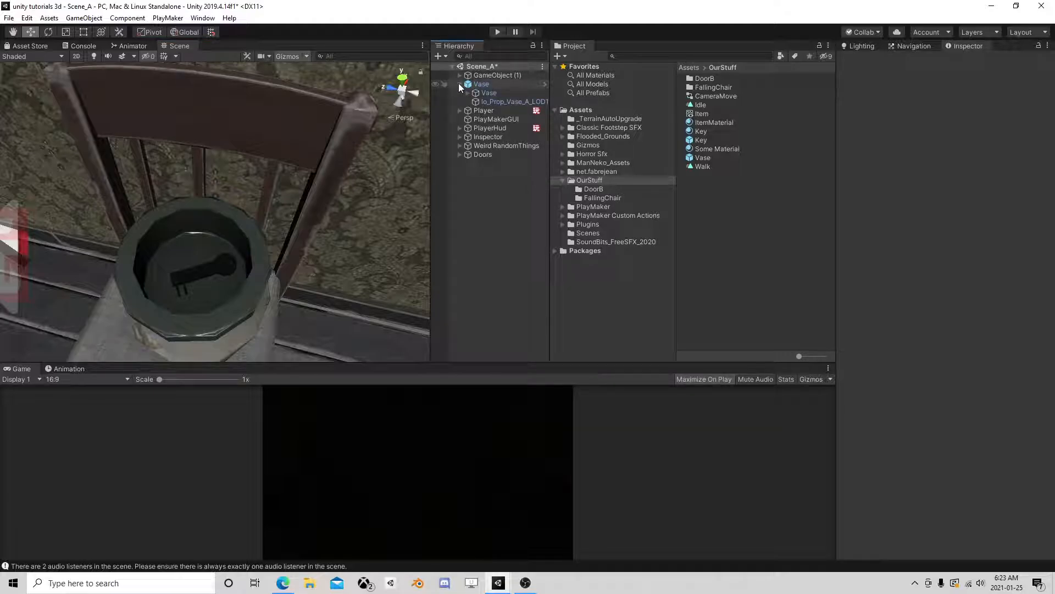
{"action": "left_click", "coordinate": [467, 93]}
{"action": "left_click", "coordinate": [493, 102]}
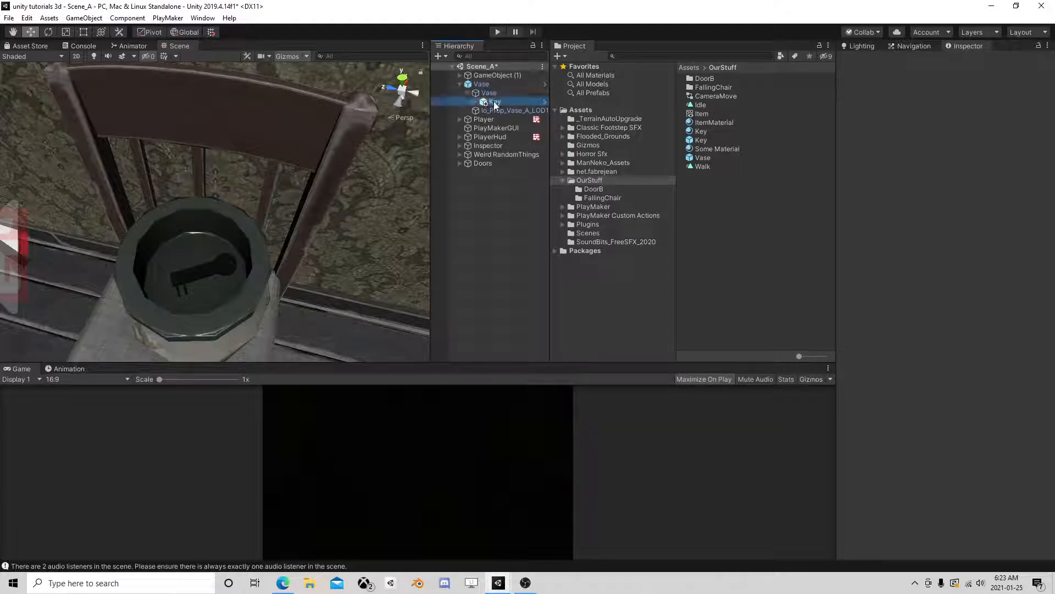
{"action": "left_click", "coordinate": [459, 84]}
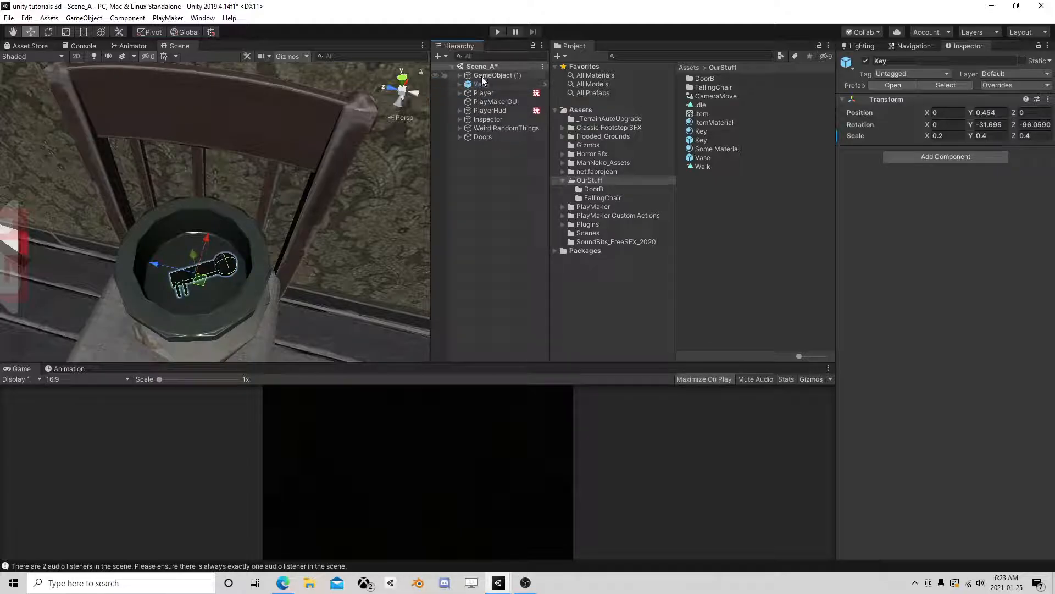
{"action": "left_click", "coordinate": [487, 84]}
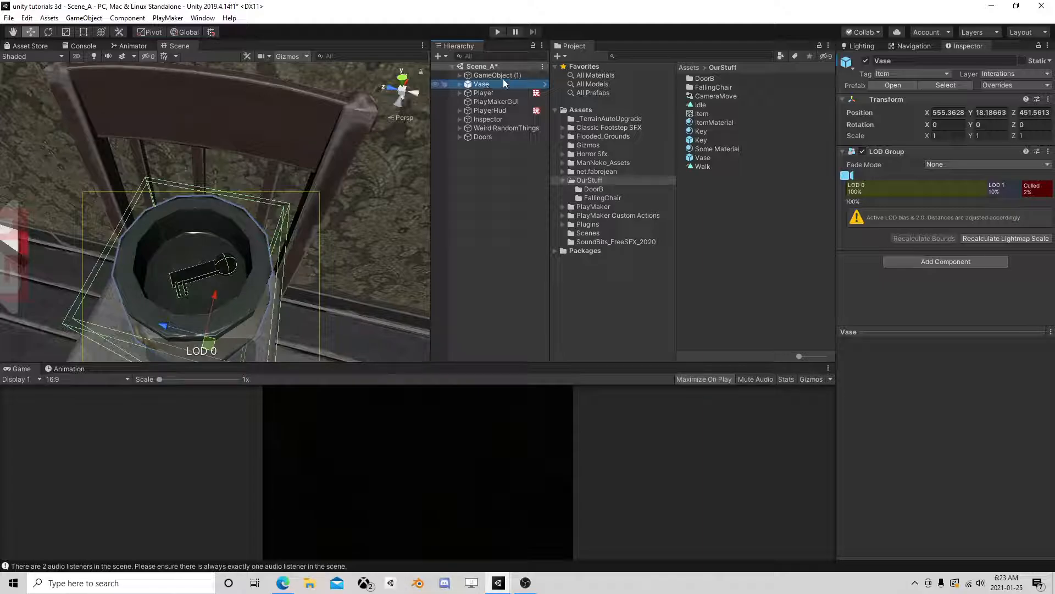
{"action": "left_click", "coordinate": [459, 84]}
{"action": "left_click", "coordinate": [495, 102]}
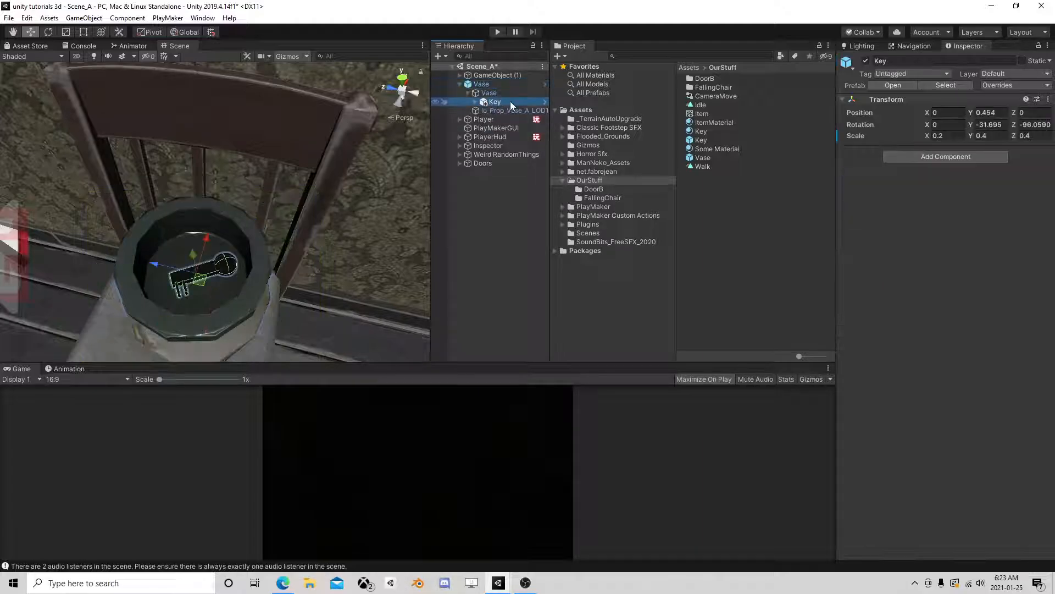
{"action": "left_click", "coordinate": [1024, 86]}
{"action": "left_click", "coordinate": [1014, 171]}
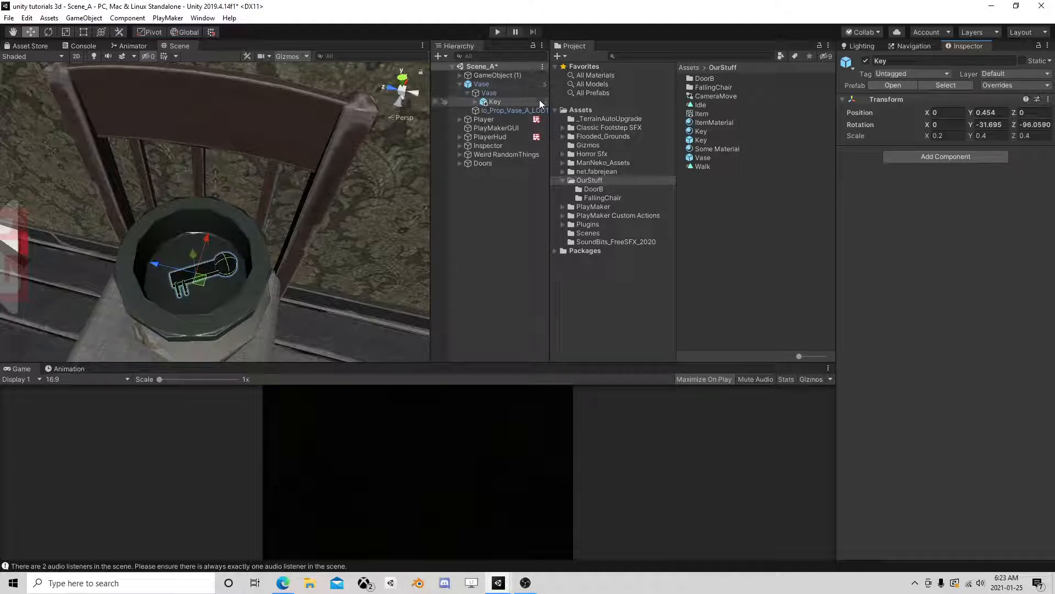
Step: Create an empty GameObject under the Vase and move it into the inner Vase object
{"action": "left_click", "coordinate": [484, 85]}
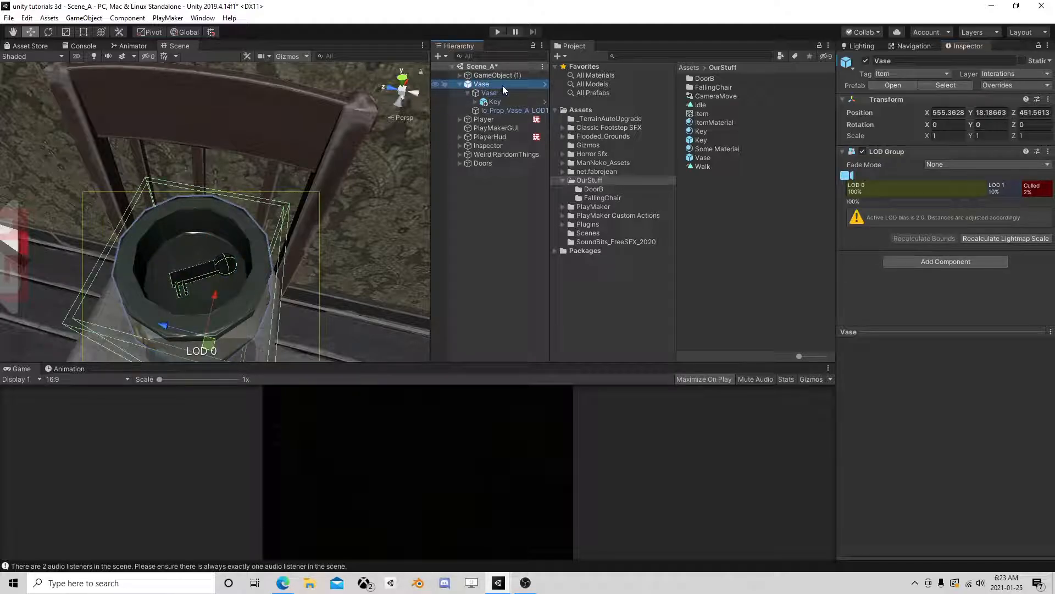
{"action": "right_click", "coordinate": [503, 84]}
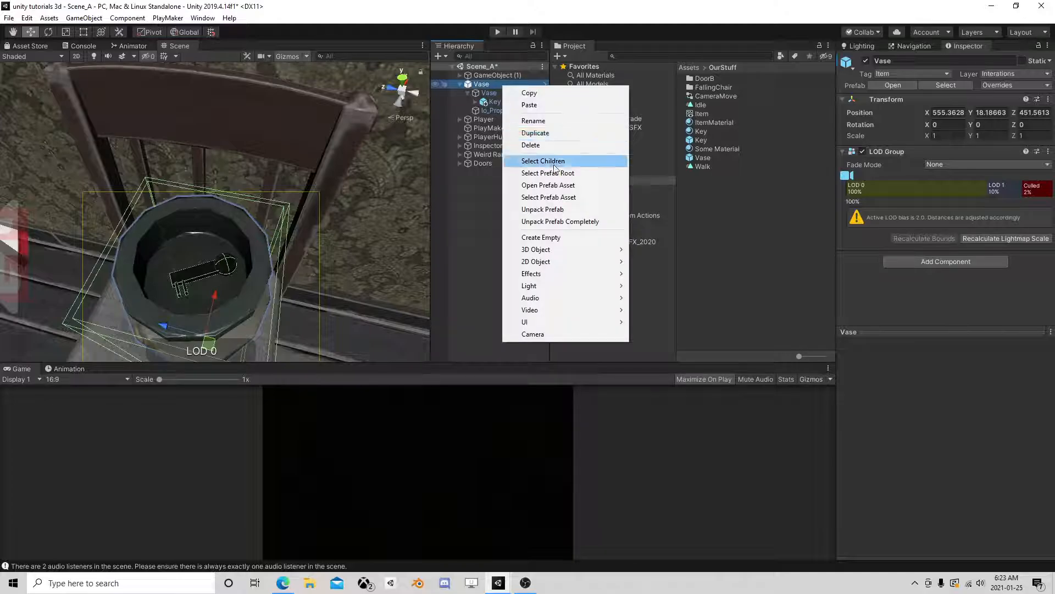
{"action": "left_click", "coordinate": [557, 237]}
{"action": "left_click_drag", "start_coordinate": [494, 120], "coordinate": [499, 98]}
Step: Copy the key's Transform component and paste its values onto the empty GameObject inside the vase
{"action": "left_click", "coordinate": [498, 111]}
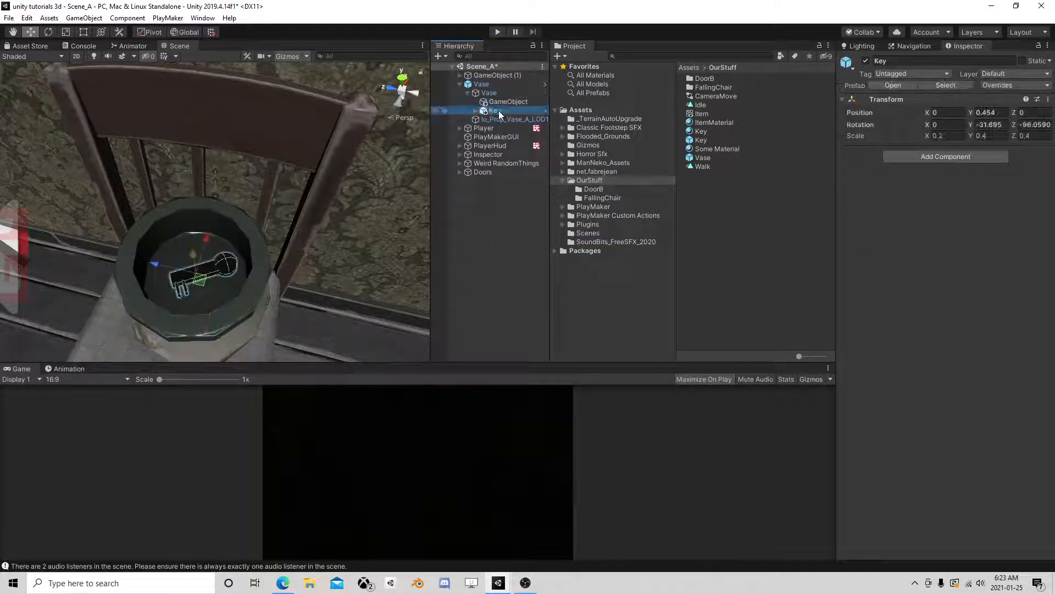
{"action": "right_click", "coordinate": [876, 98]}
{"action": "left_click", "coordinate": [912, 146]}
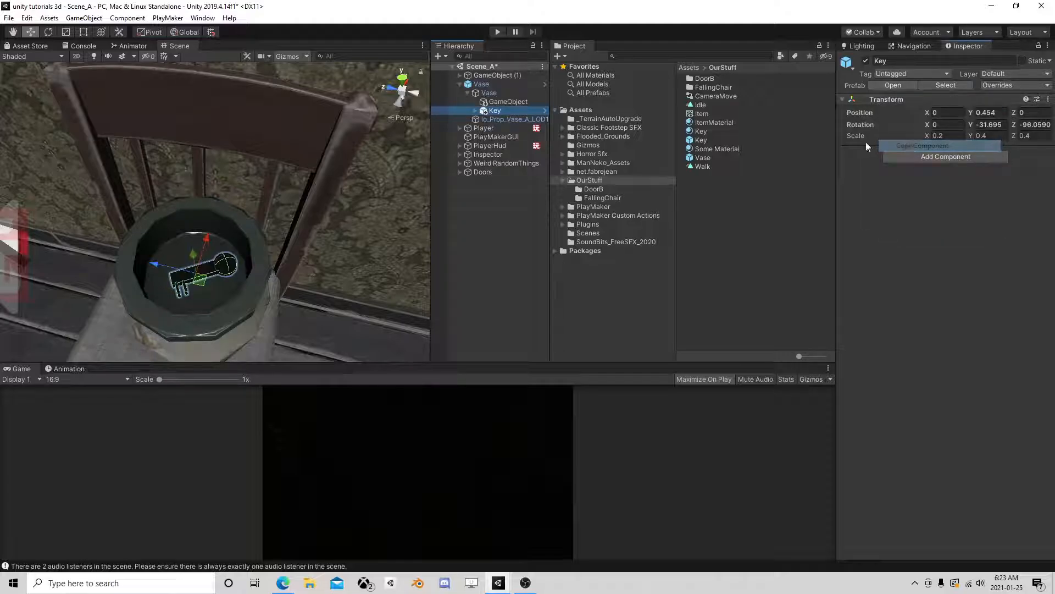
{"action": "left_click", "coordinate": [499, 102]}
{"action": "right_click", "coordinate": [875, 90]}
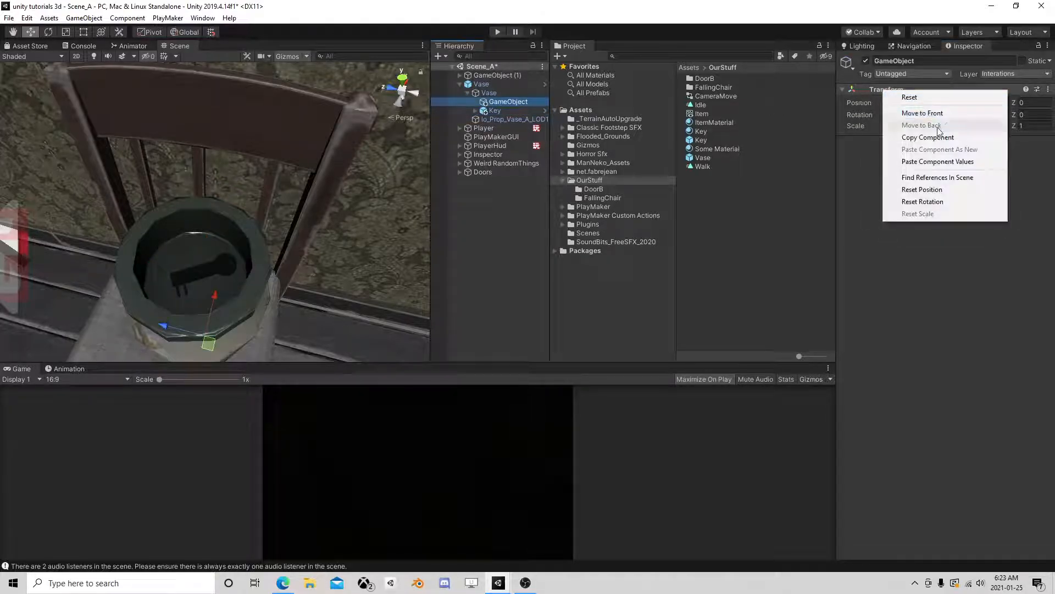
{"action": "left_click", "coordinate": [939, 162]}
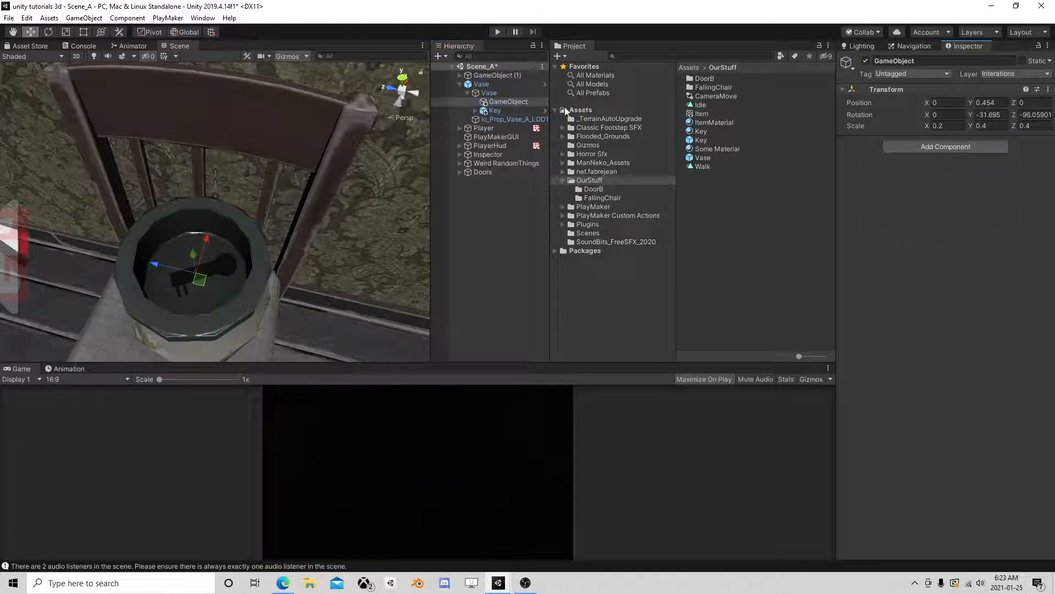
Step: Move the Key out of the Vase to the top level of the scene hierarchy
{"action": "left_click", "coordinate": [500, 110]}
{"action": "left_click_drag", "start_coordinate": [497, 110], "coordinate": [498, 222]}
Step: Rename the empty GameObject inside the inner Vase to Hidden and delete the loose Key from the scene
{"action": "left_click", "coordinate": [496, 102]}
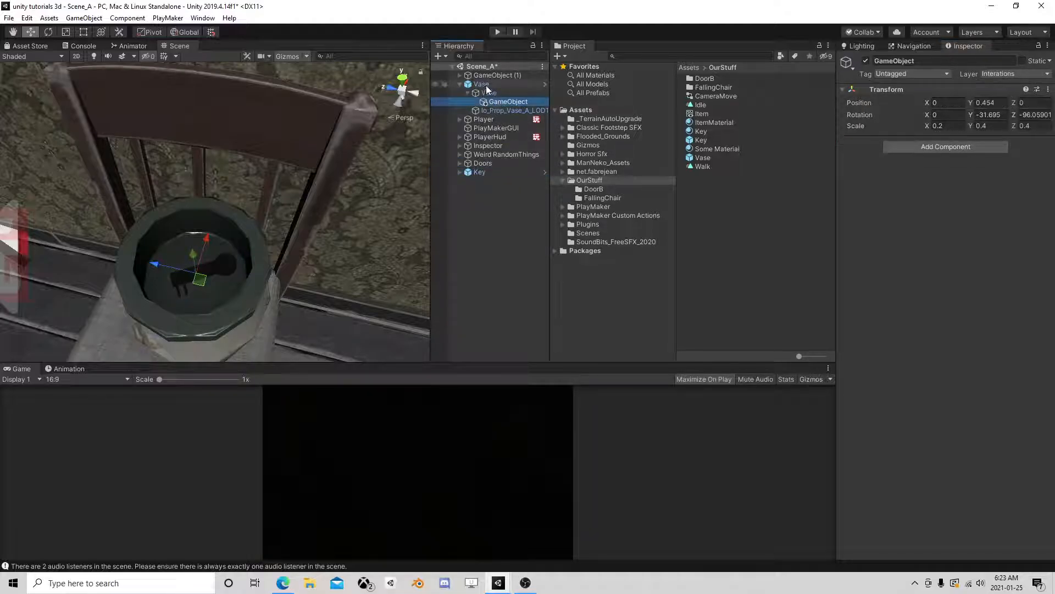
{"action": "left_click", "coordinate": [502, 102]}
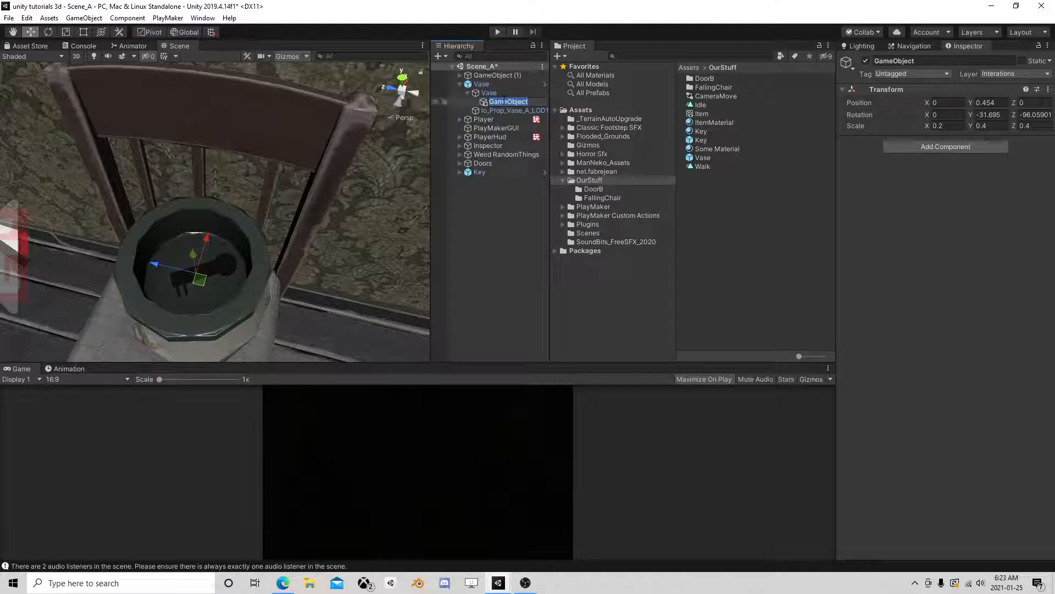
{"action": "type", "text": "Hidden"}
{"action": "key", "text": "Return"}
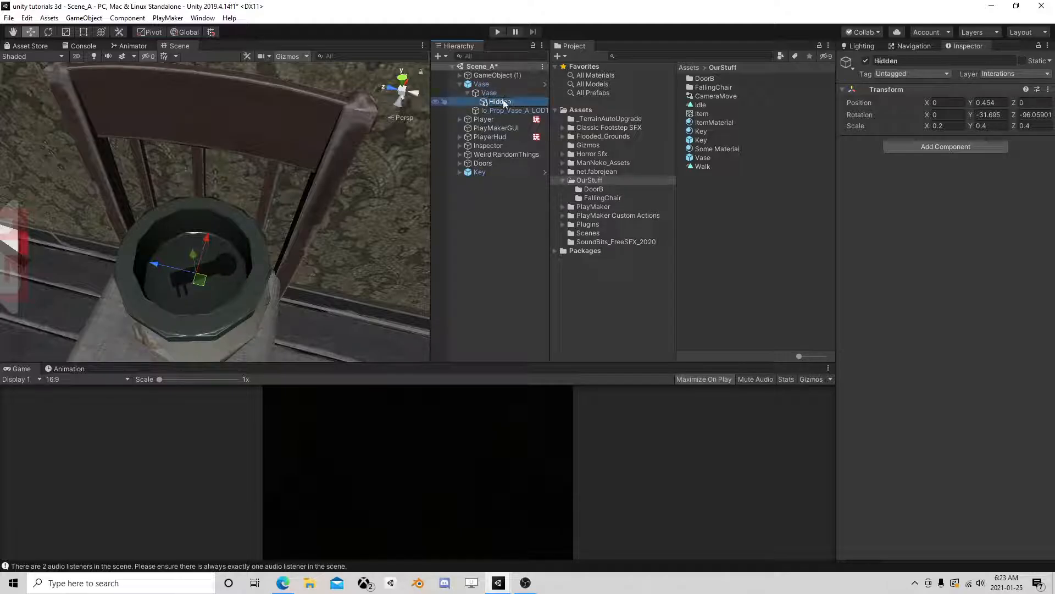
{"action": "left_click", "coordinate": [483, 171]}
{"action": "key", "text": "Delete"}
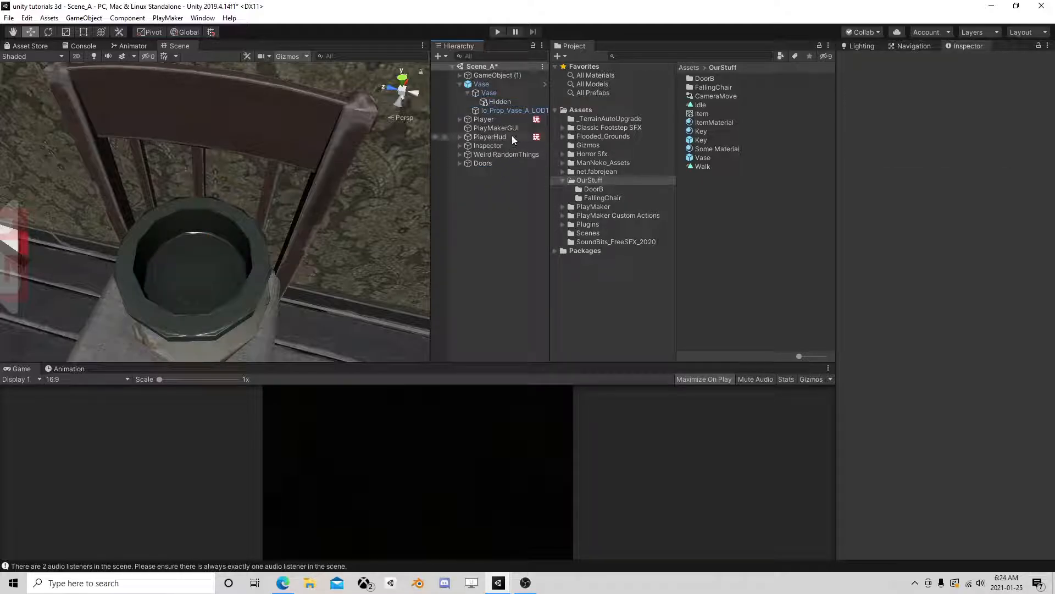
Step: Apply all overrides of the outer Vase to its prefab
{"action": "left_click", "coordinate": [495, 100]}
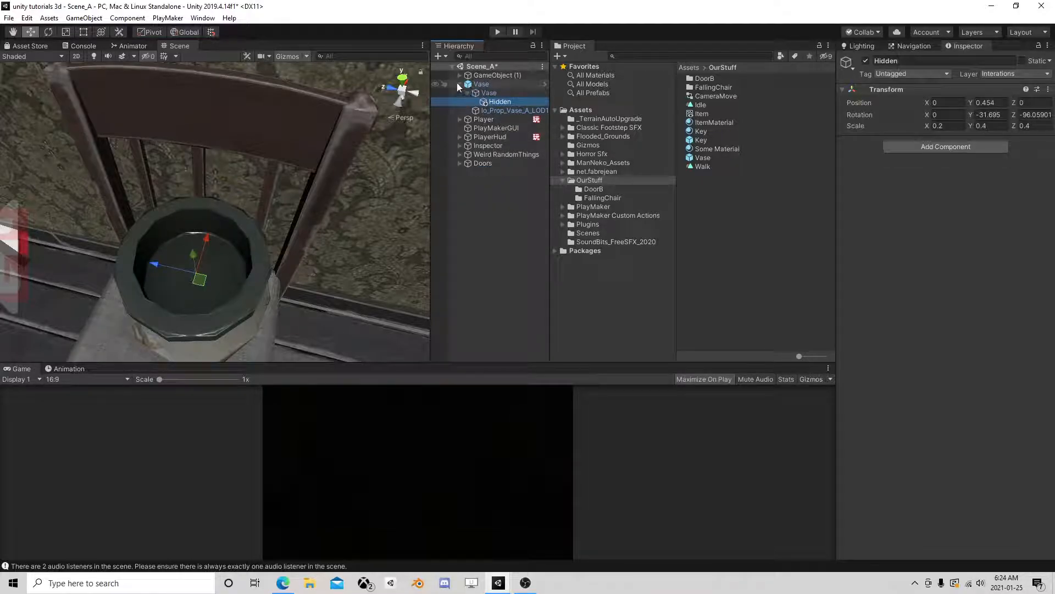
{"action": "left_click", "coordinate": [457, 82]}
{"action": "left_click", "coordinate": [474, 84]}
{"action": "left_click", "coordinate": [1005, 86]}
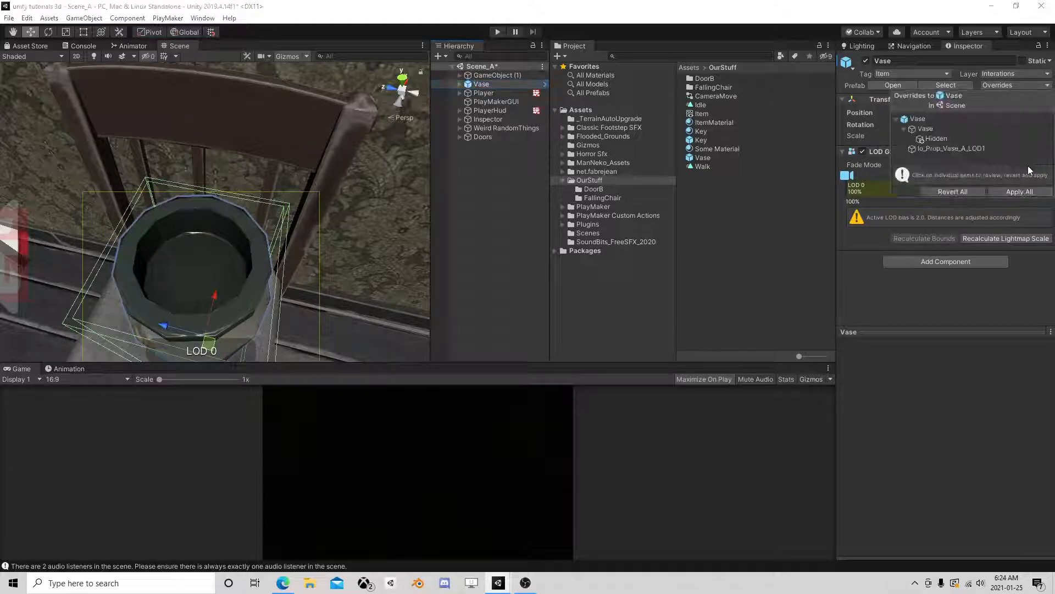
{"action": "left_click", "coordinate": [1021, 191]}
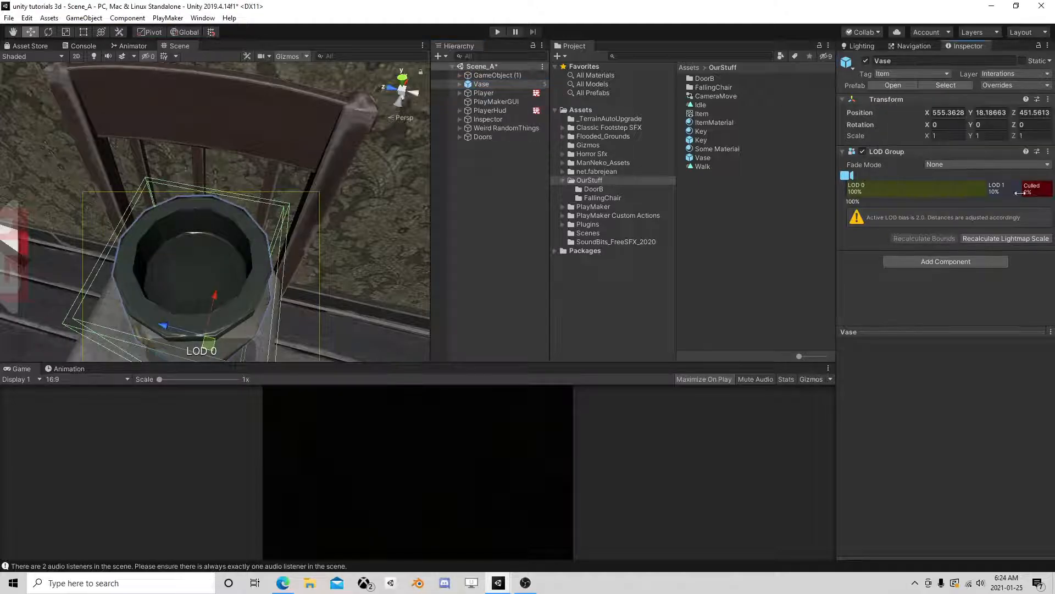
Step: Try placing a Key prefab as a child of the Hidden object, check its fit in the vase, and delete it
{"action": "left_click", "coordinate": [460, 84]}
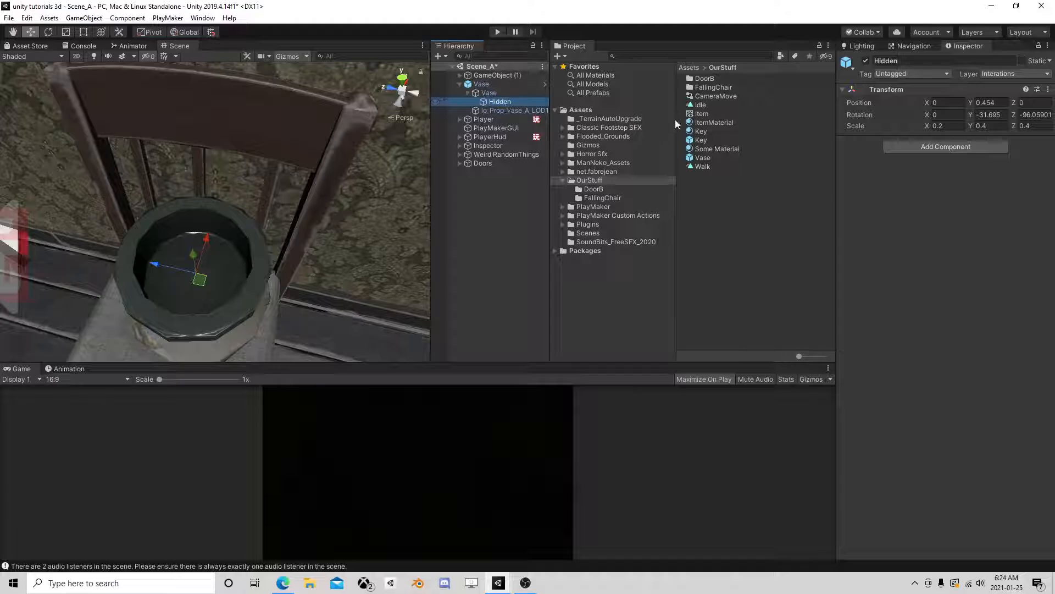
{"action": "left_click_drag", "start_coordinate": [700, 140], "coordinate": [500, 103]}
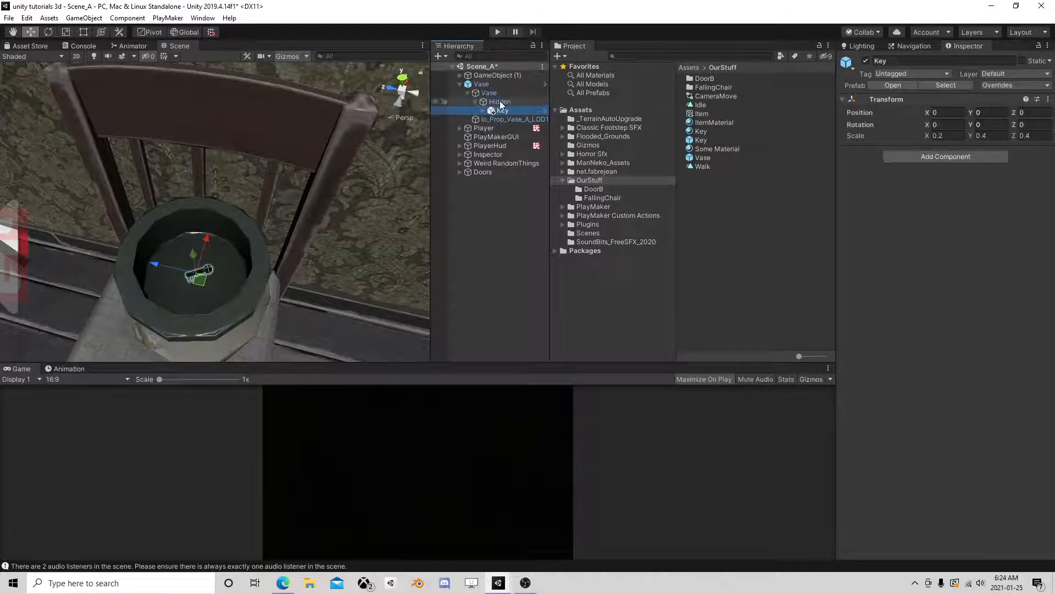
{"action": "right_click_drag", "start_coordinate": [302, 177], "coordinate": [281, 223]}
{"action": "scroll", "coordinate": [280, 220], "scroll_direction": "down", "scroll_amount": 5}
{"action": "middle_click_drag", "start_coordinate": [279, 219], "coordinate": [275, 215]}
{"action": "scroll", "coordinate": [277, 203], "scroll_direction": "up", "scroll_amount": 6}
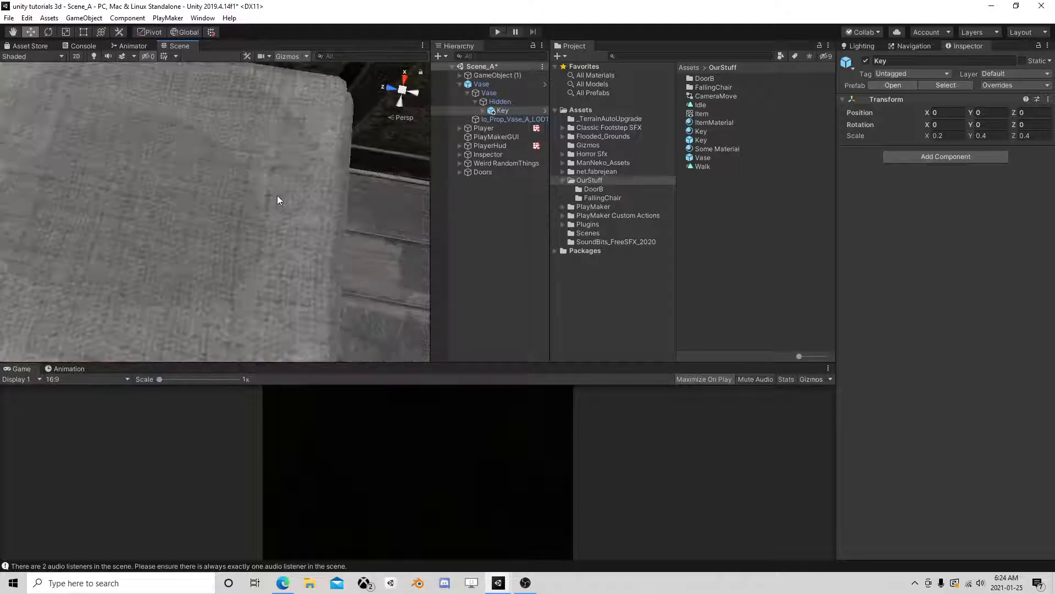
{"action": "scroll", "coordinate": [275, 185], "scroll_direction": "down", "scroll_amount": 2}
{"action": "scroll", "coordinate": [232, 177], "scroll_direction": "down", "scroll_amount": 5}
{"action": "scroll", "coordinate": [232, 177], "scroll_direction": "up", "scroll_amount": 8}
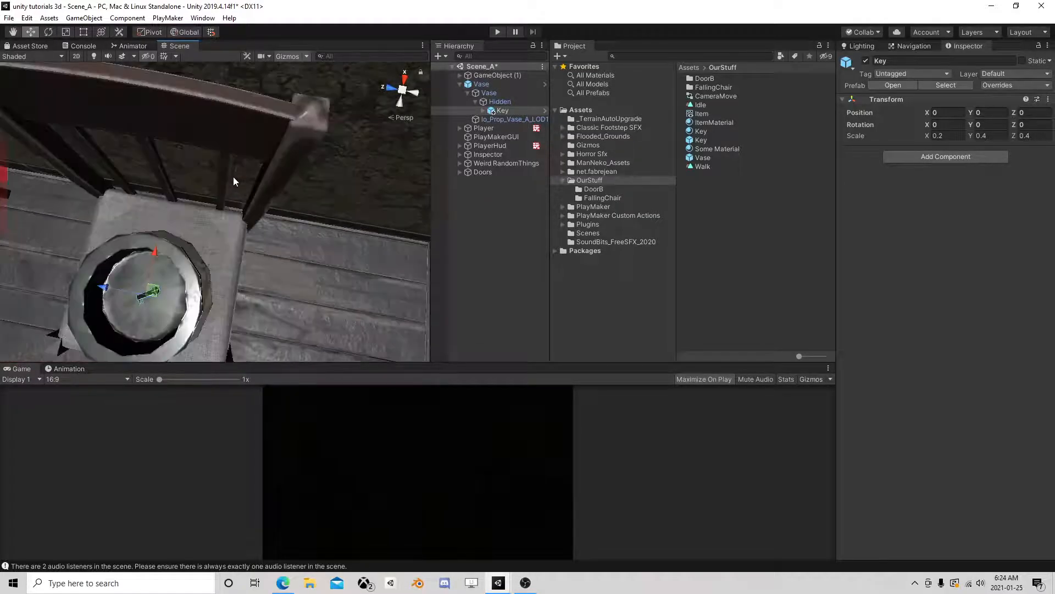
{"action": "scroll", "coordinate": [236, 177], "scroll_direction": "down", "scroll_amount": 4}
{"action": "left_click", "coordinate": [503, 190]}
{"action": "left_click", "coordinate": [508, 110]}
{"action": "key", "text": "Delete"}
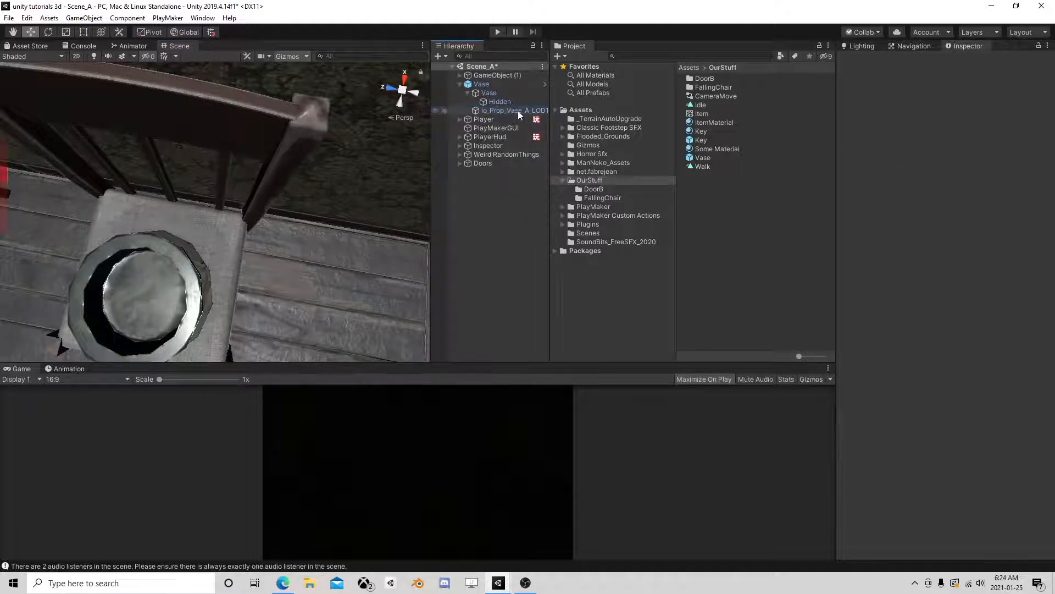
Step: Add a PlayMakerFSM component named Inspection to the outer Vase and apply all overrides to the Vase prefab
{"action": "left_click", "coordinate": [467, 83]}
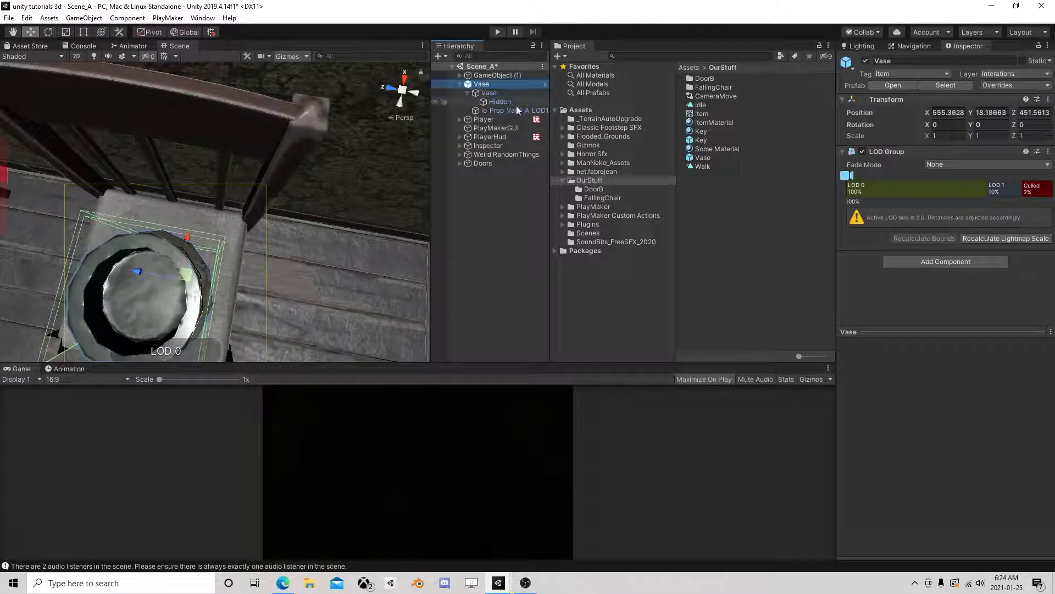
{"action": "left_click", "coordinate": [936, 262]}
{"action": "left_click", "coordinate": [935, 314]}
{"action": "left_click", "coordinate": [939, 270]}
{"action": "type", "text": "Inspection"}
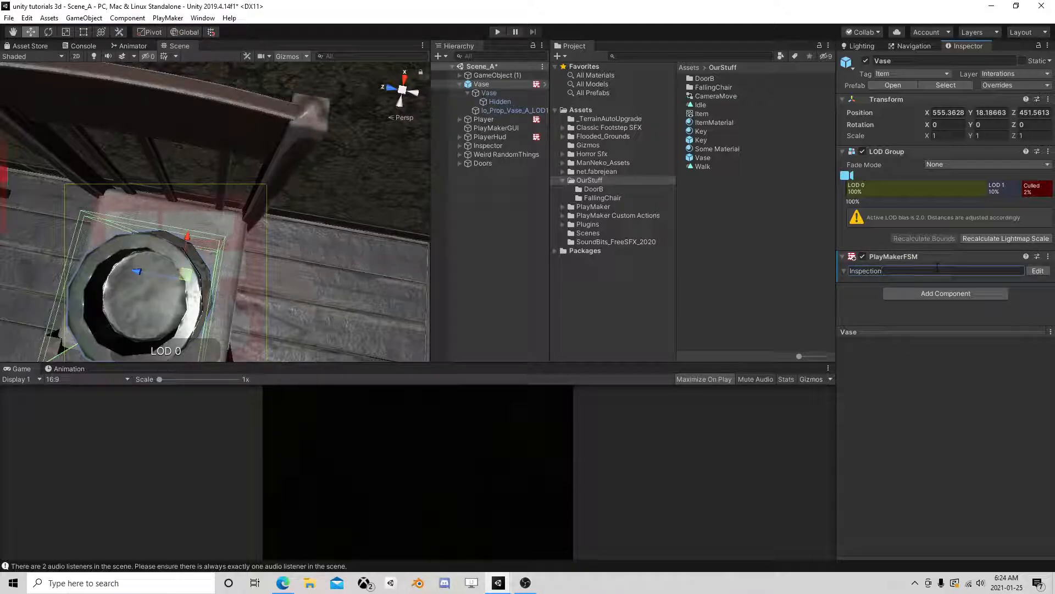
{"action": "left_click", "coordinate": [1037, 271]}
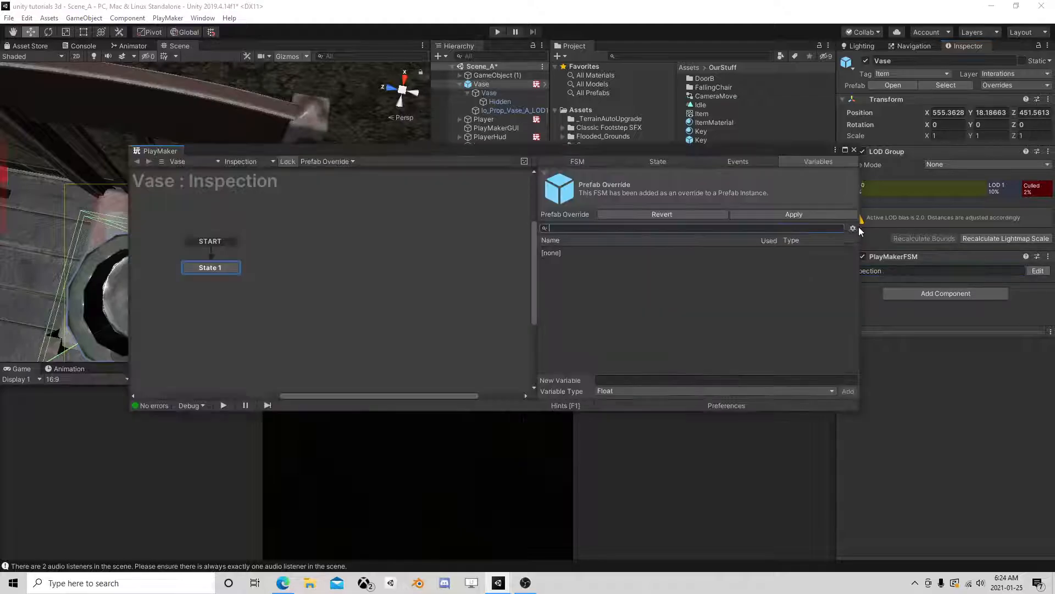
{"action": "left_click", "coordinate": [854, 150]}
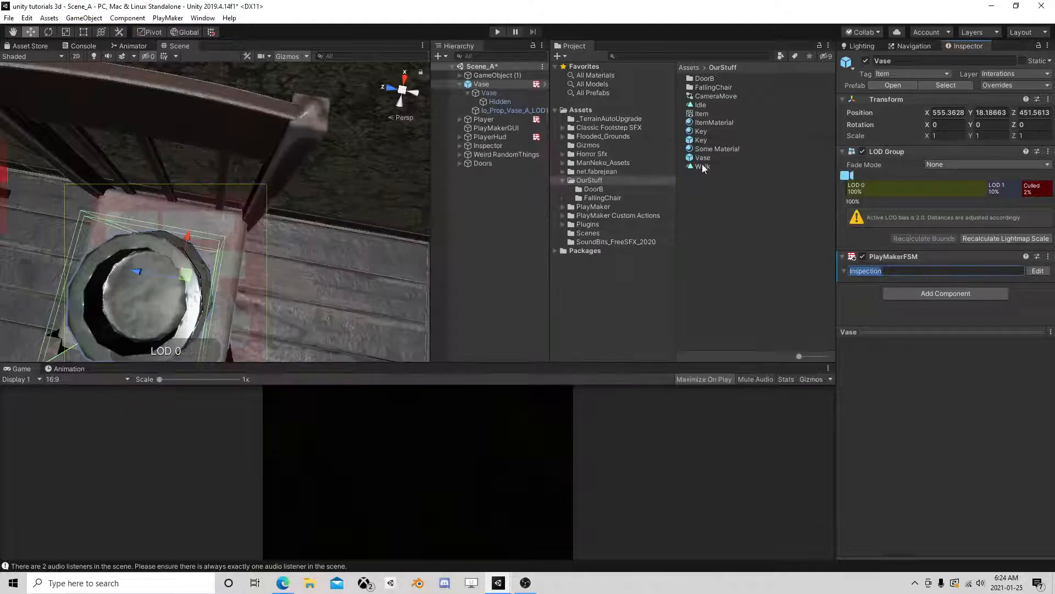
{"action": "left_click", "coordinate": [887, 318]}
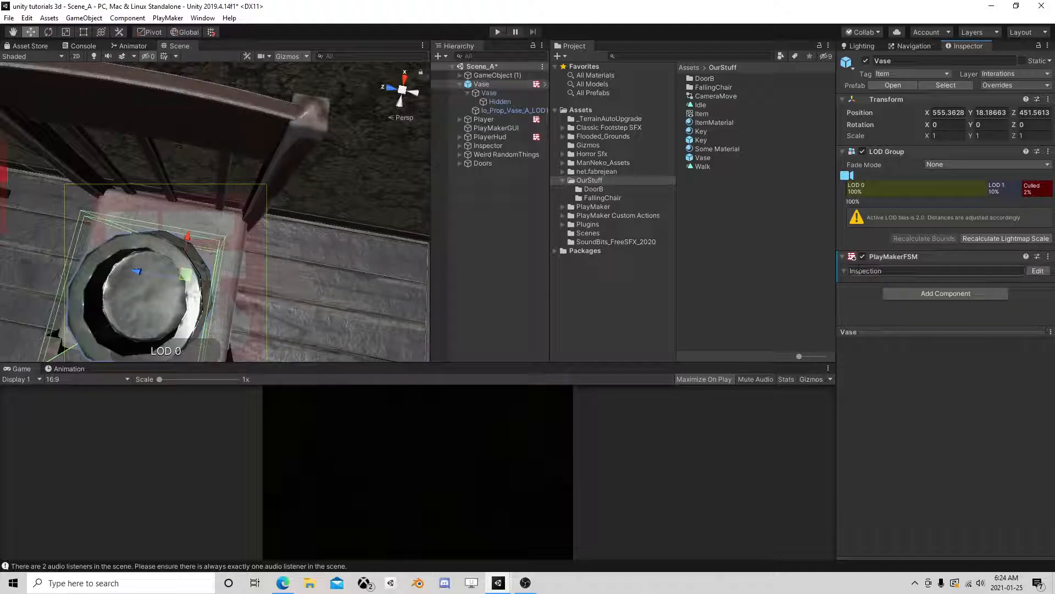
{"action": "left_click", "coordinate": [1007, 84]}
{"action": "left_click", "coordinate": [1016, 172]}
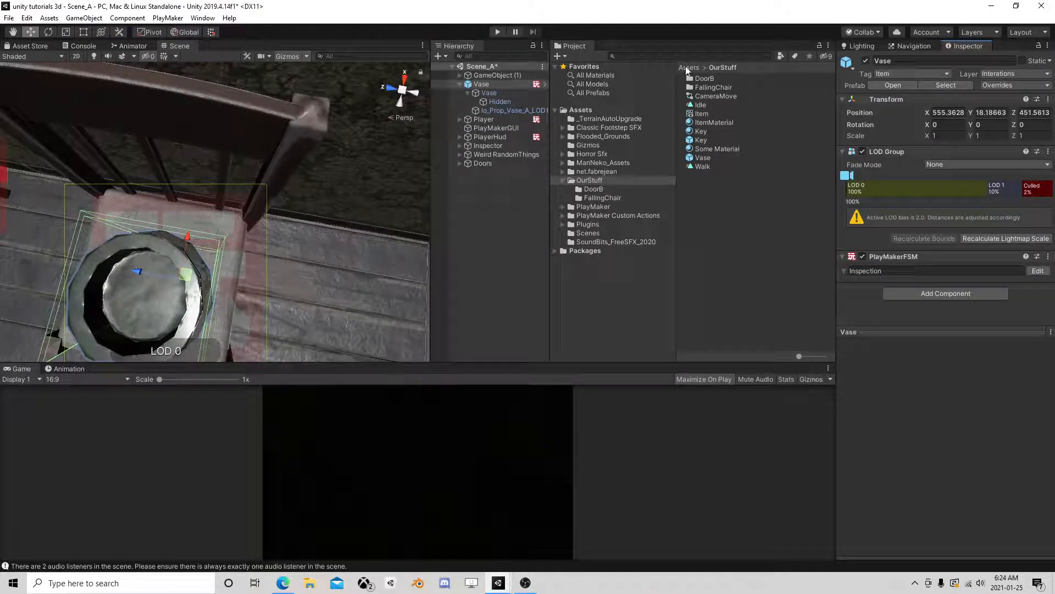
Step: Run the game, switch on the flashlight and inspect the vase on the chair
{"action": "left_click", "coordinate": [498, 33]}
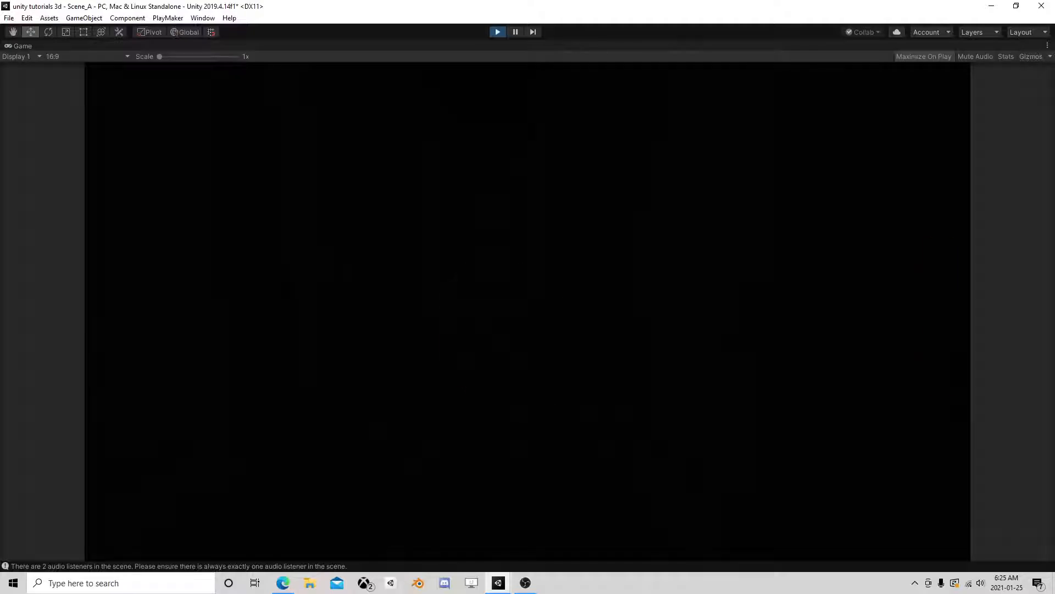
{"action": "key", "text": "f"}
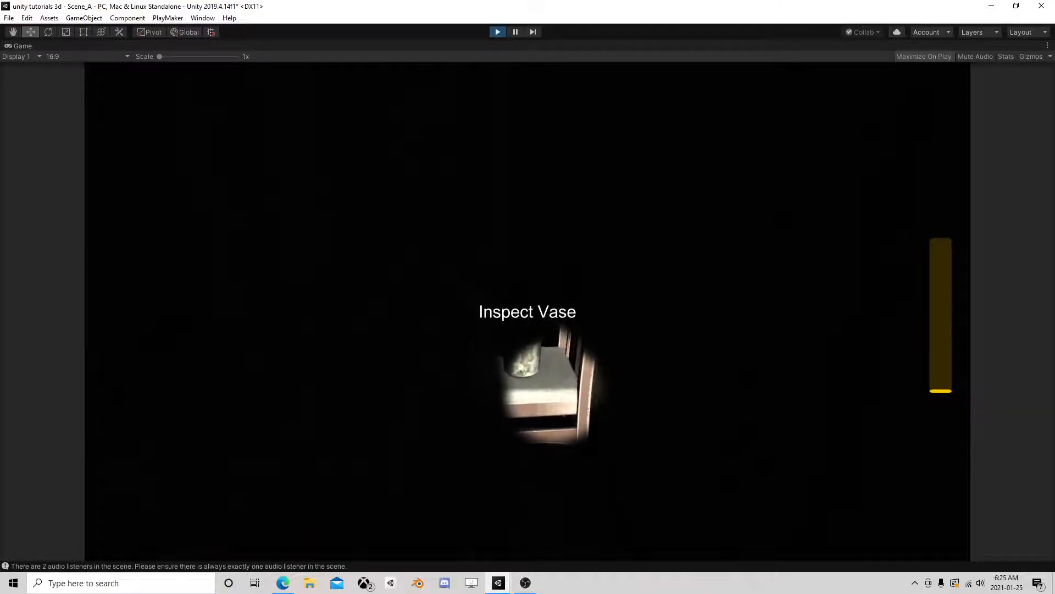
{"action": "key", "text": "e"}
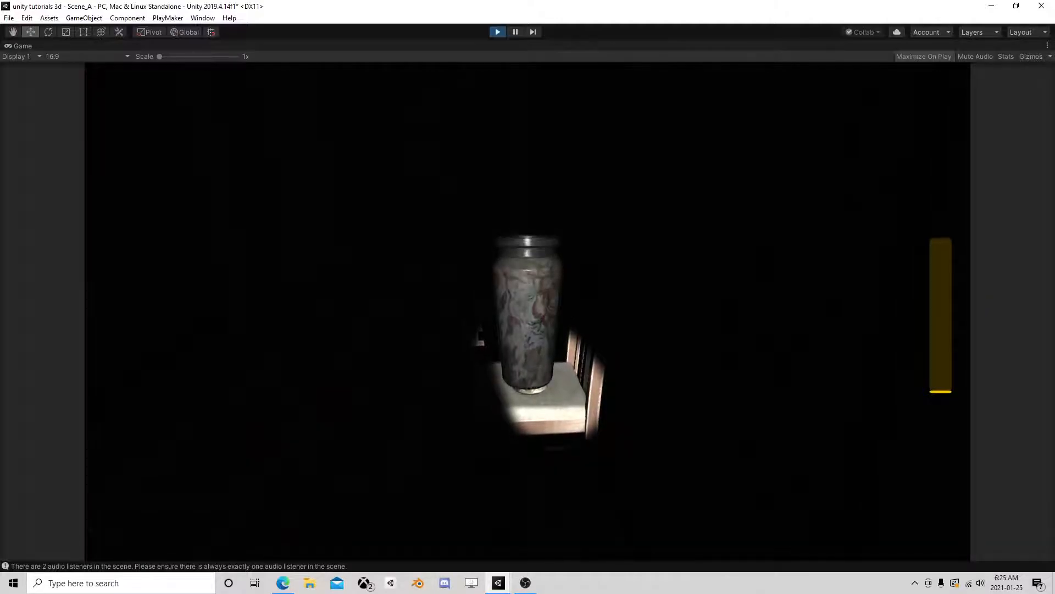
{"action": "key", "text": "Escape"}
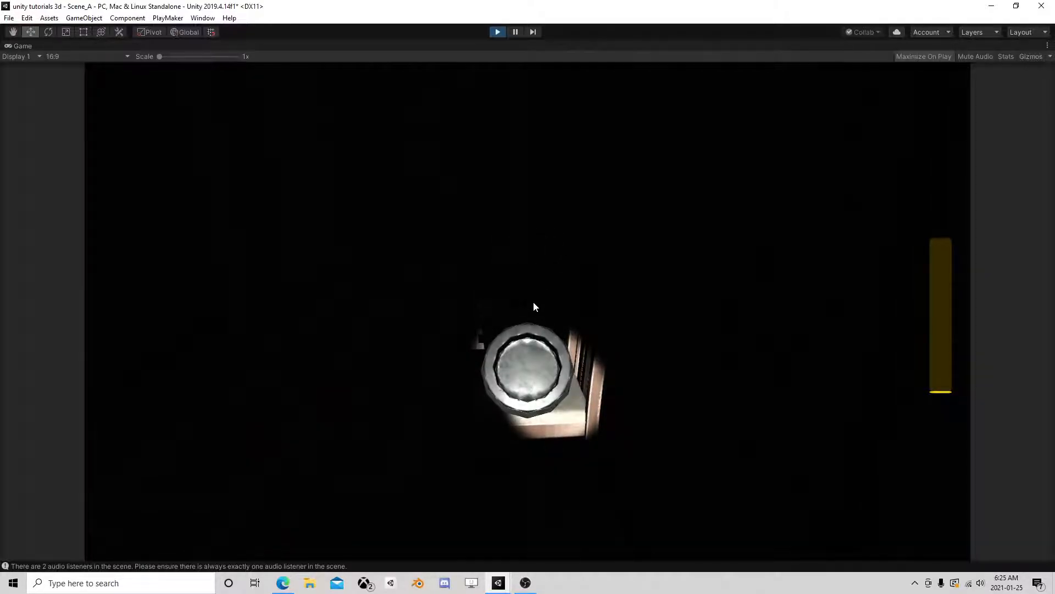
Step: Pause the game and examine the Vase clone under the Inspector's Placeholder, including its Hidden child, and the original inner Vase
{"action": "left_click", "coordinate": [533, 33]}
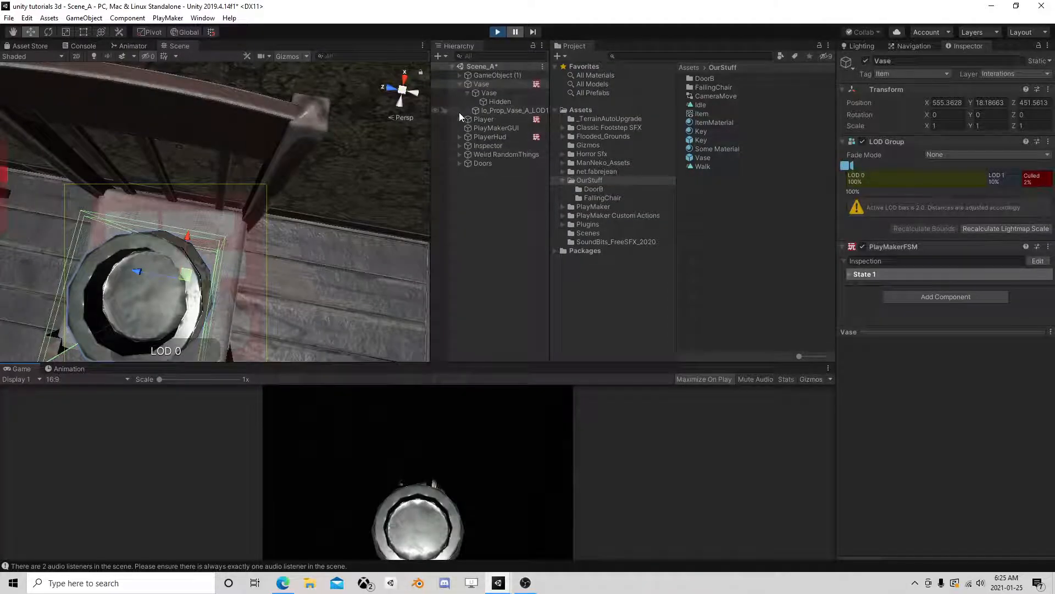
{"action": "left_click", "coordinate": [460, 146]}
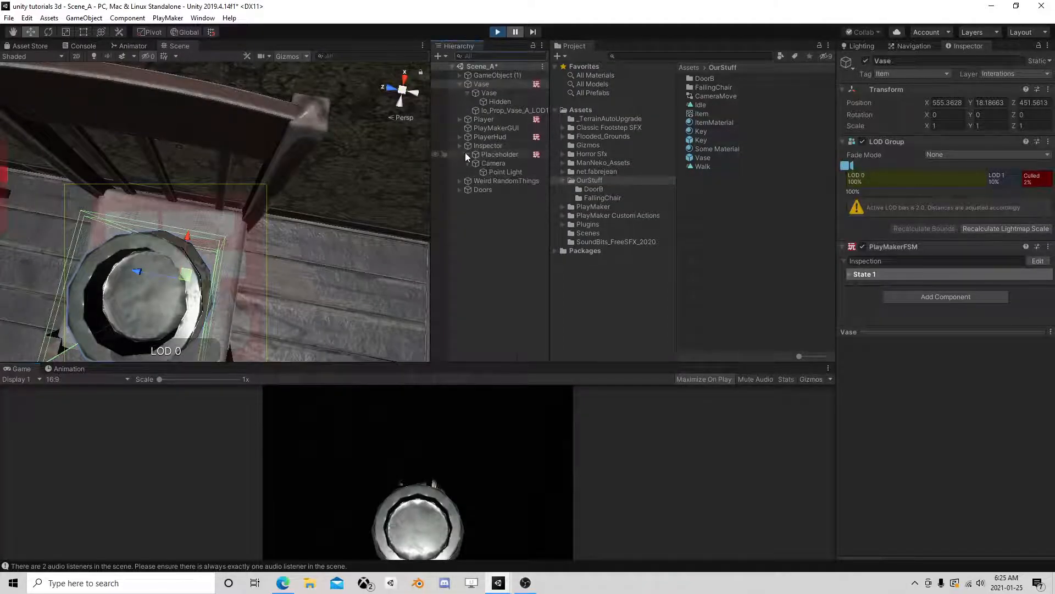
{"action": "left_click", "coordinate": [467, 154]}
{"action": "left_click", "coordinate": [494, 163]}
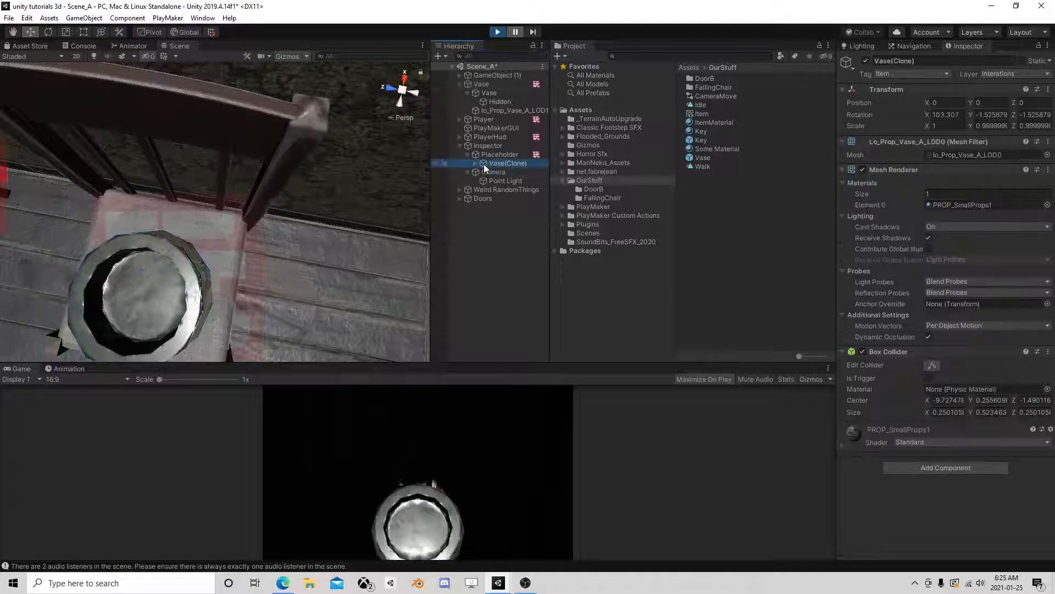
{"action": "left_click", "coordinate": [475, 164]}
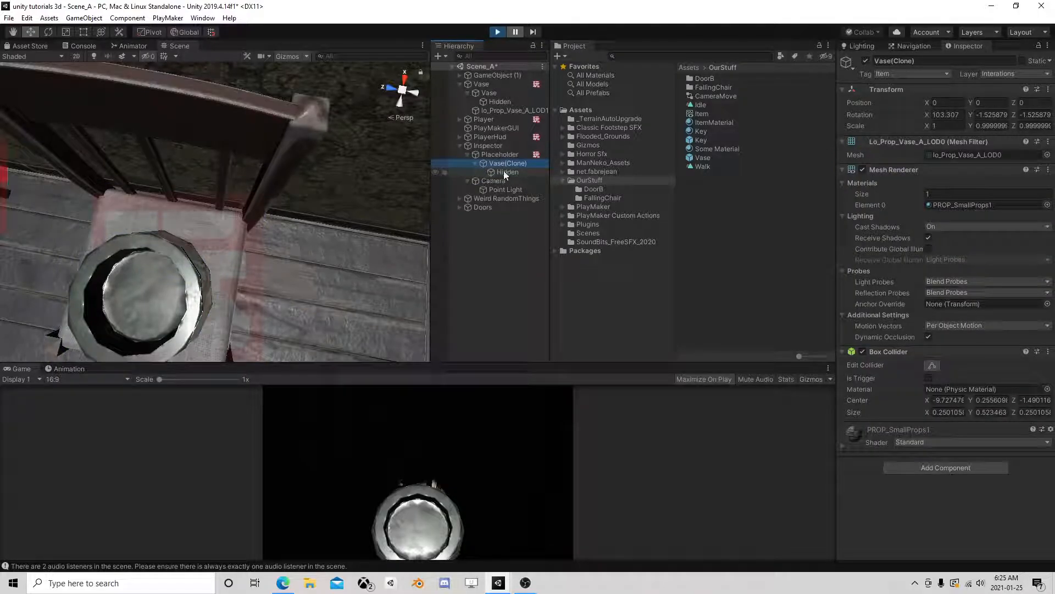
{"action": "left_click", "coordinate": [506, 172]}
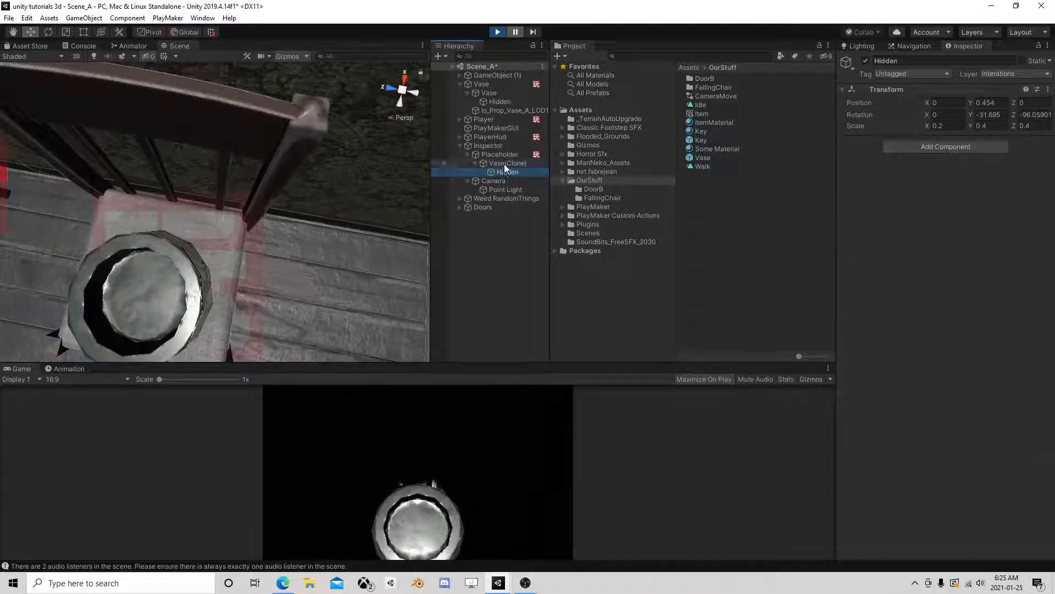
{"action": "left_click", "coordinate": [504, 163]}
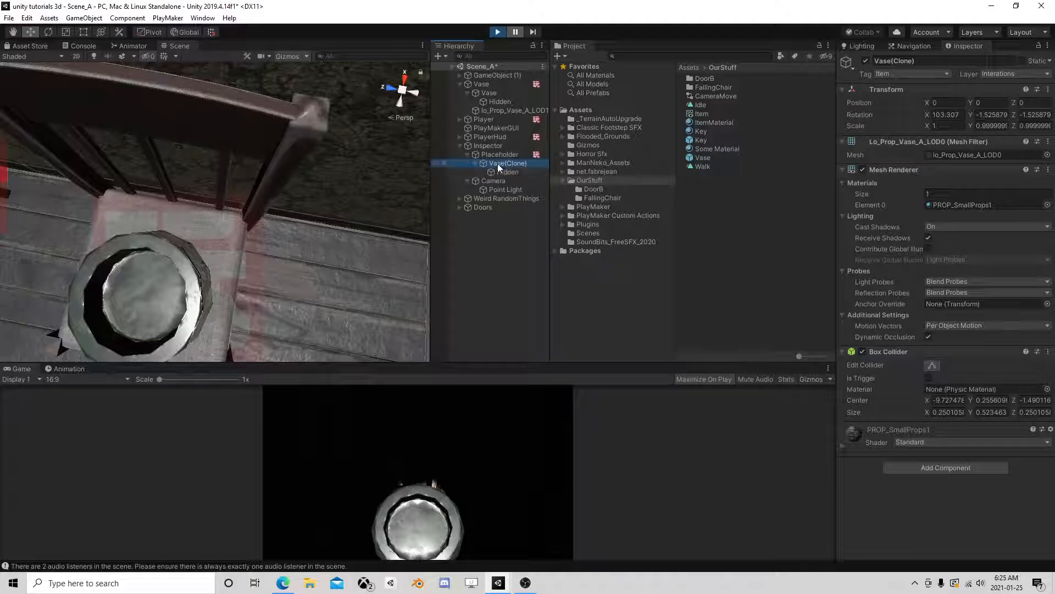
{"action": "left_click", "coordinate": [491, 93]}
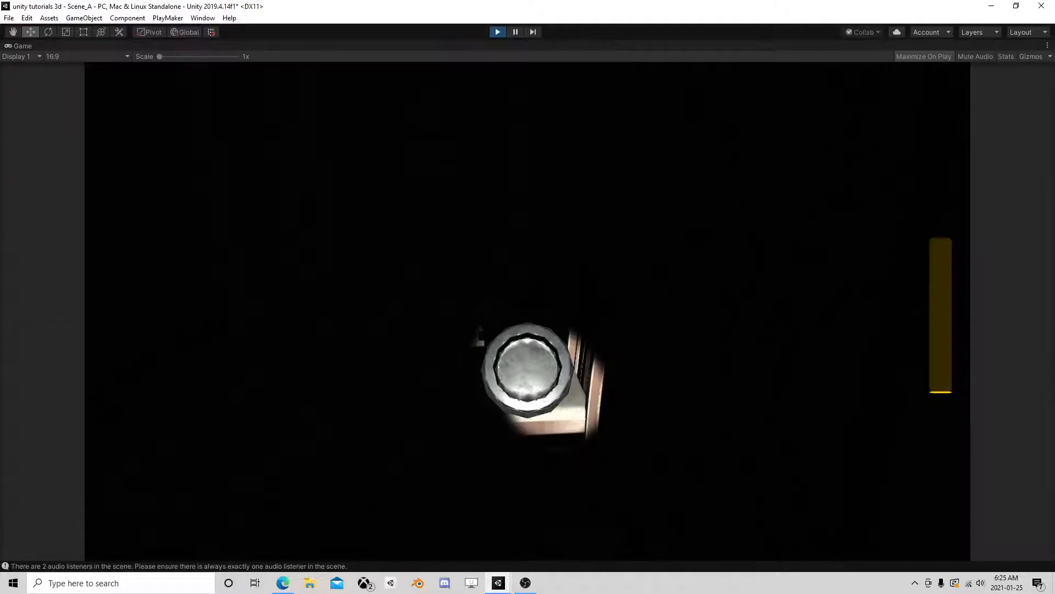
Step: Leave the vase inspection, pause the game and place a Key prefab under the inner Vase
{"action": "key", "text": "Escape"}
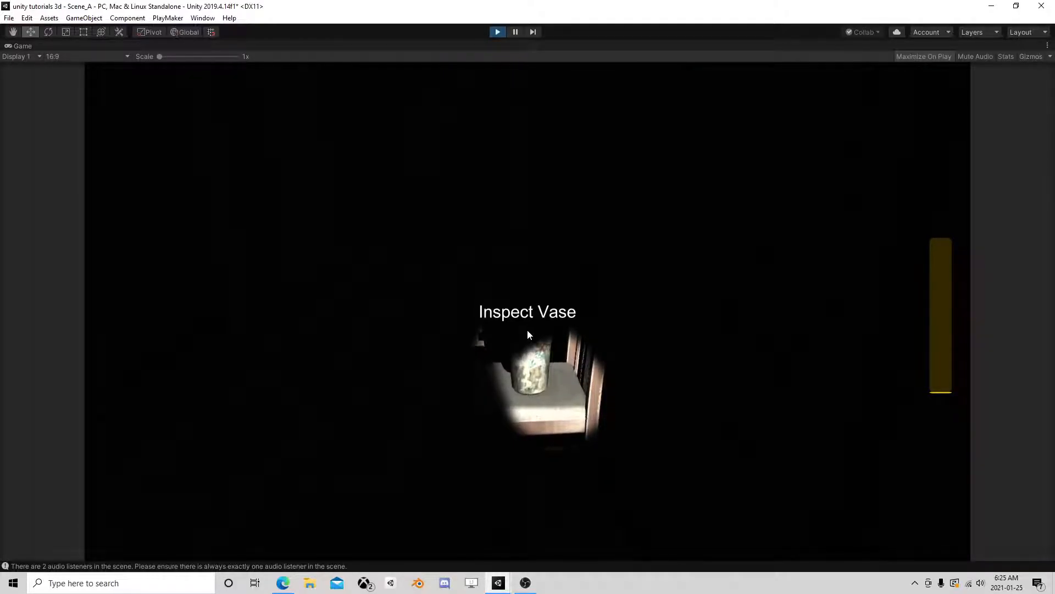
{"action": "left_click", "coordinate": [519, 33]}
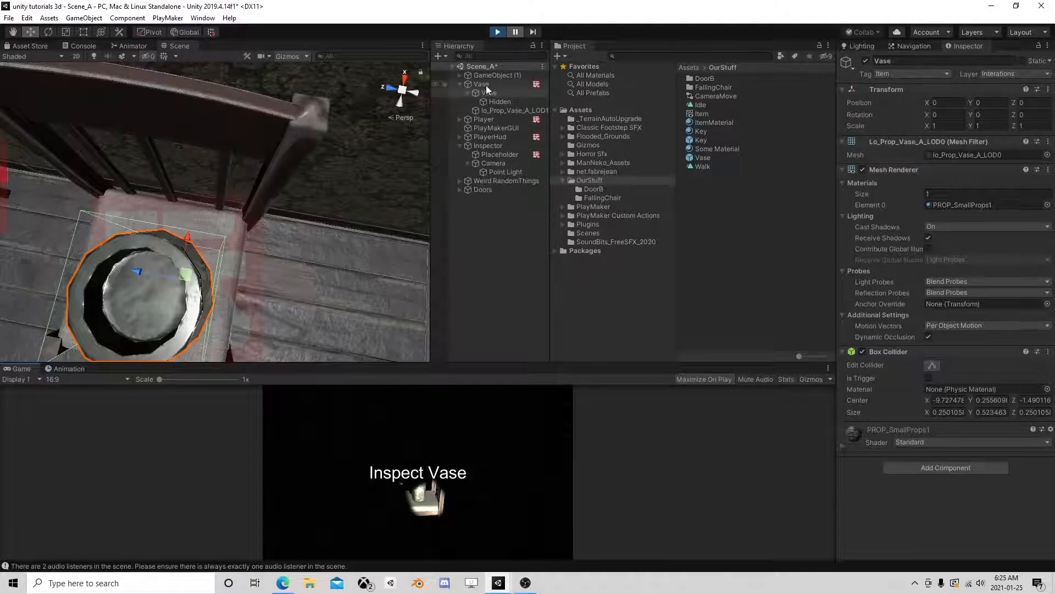
{"action": "mouse_move", "coordinate": [699, 142]}
{"action": "left_mouse_down"}
{"action": "mouse_move", "coordinate": [486, 101]}
{"action": "mouse_move", "coordinate": [494, 94]}
{"action": "left_mouse_up"}
Step: Copy the Hidden object's Transform values onto the key clone in the inner Vase, and stop the game after testing
{"action": "left_click", "coordinate": [505, 103]}
{"action": "right_click", "coordinate": [885, 90]}
{"action": "left_click", "coordinate": [929, 137]}
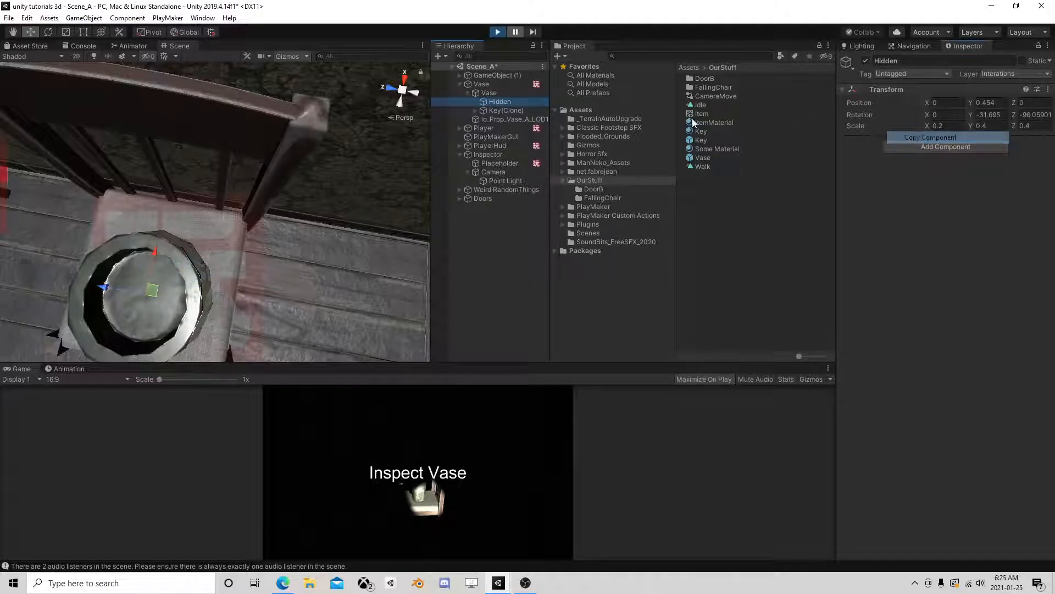
{"action": "left_click", "coordinate": [506, 110]}
{"action": "right_click", "coordinate": [888, 102]}
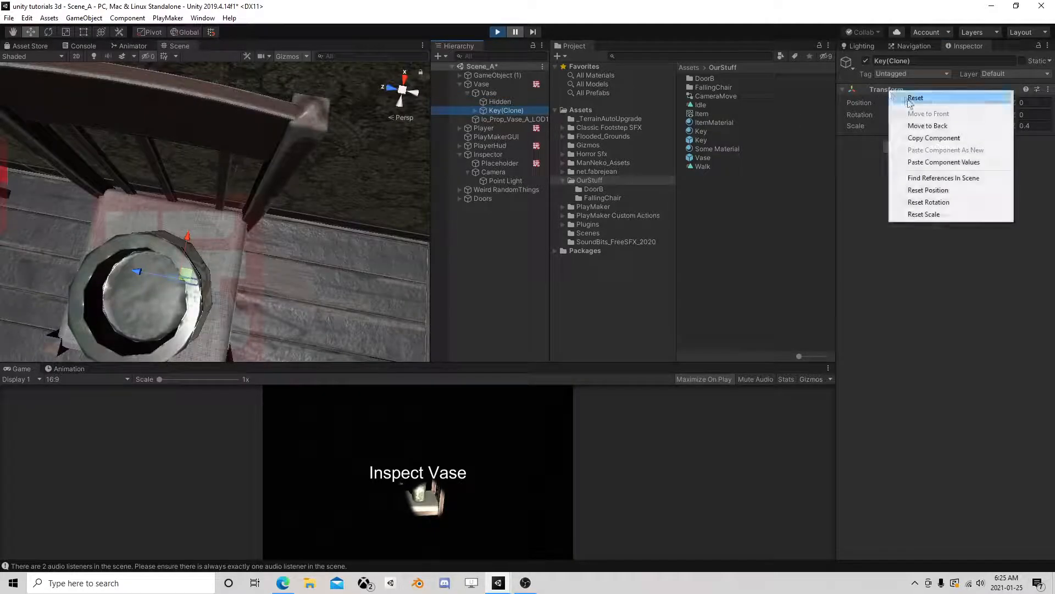
{"action": "left_click", "coordinate": [935, 161]}
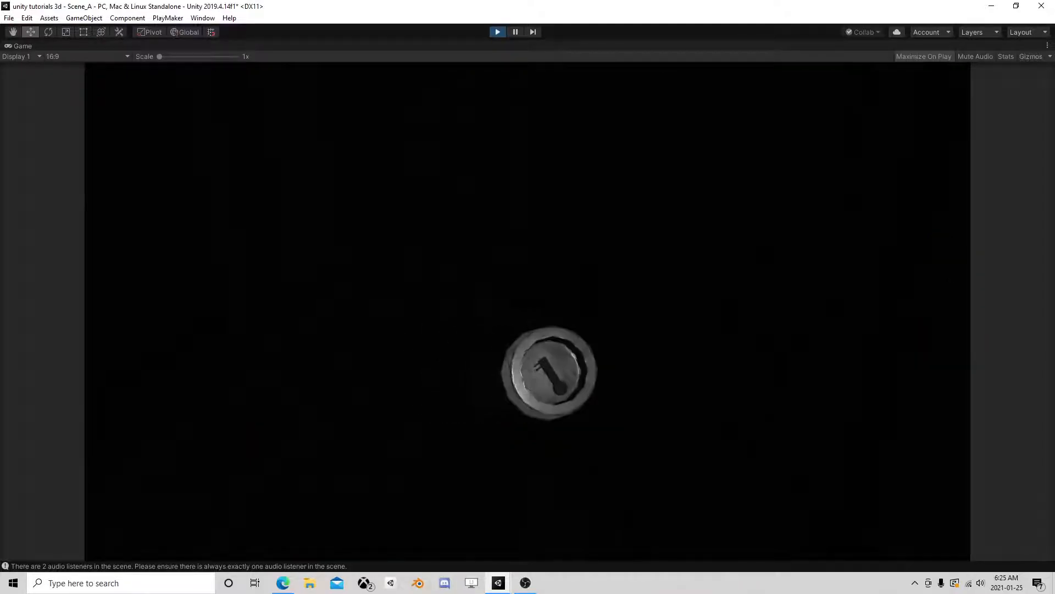
{"action": "left_click", "coordinate": [497, 32]}
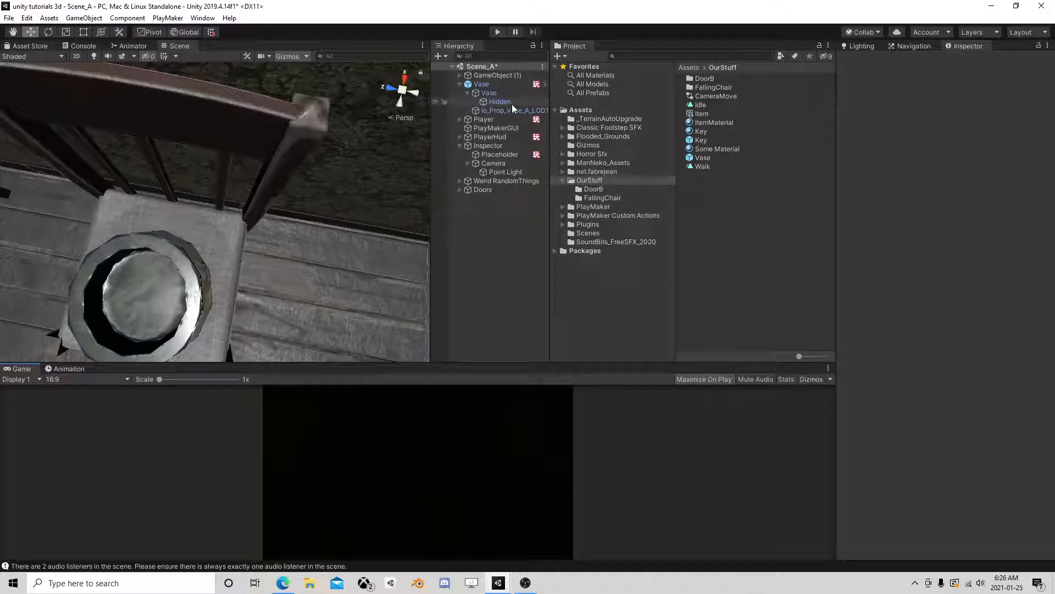
Step: Place a Key prefab as a child of the Hidden object in the inner Vase
{"action": "left_click", "coordinate": [512, 104]}
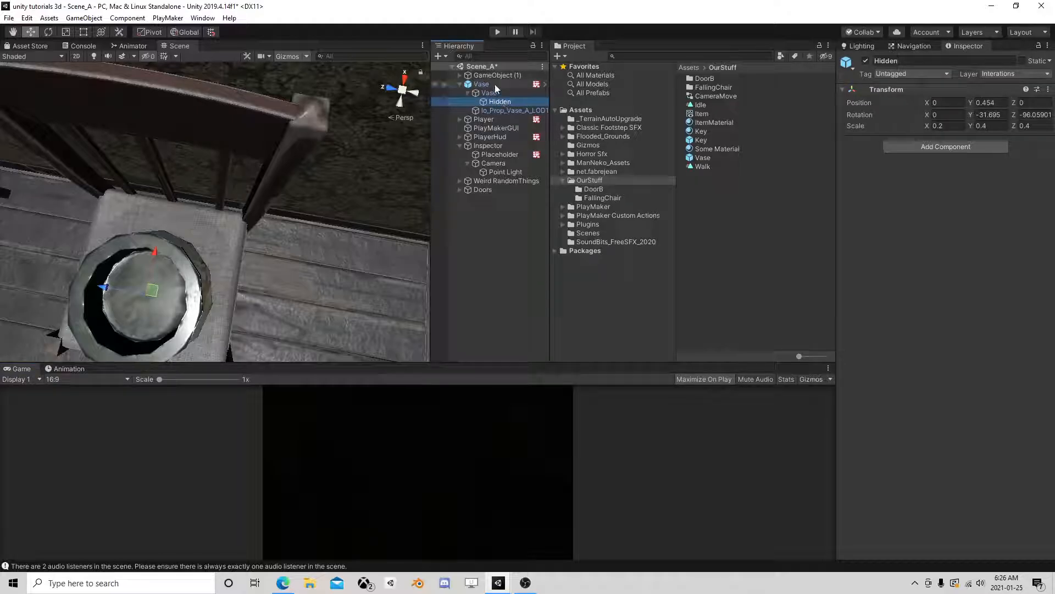
{"action": "left_click", "coordinate": [497, 83]}
{"action": "left_click", "coordinate": [512, 102]}
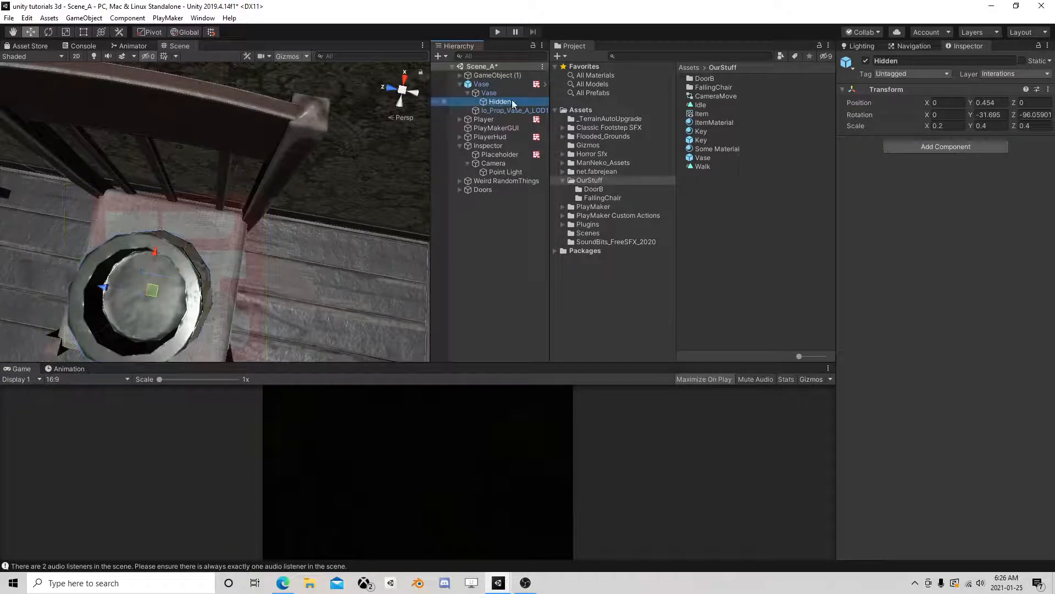
{"action": "left_click", "coordinate": [866, 61]}
{"action": "left_click", "coordinate": [866, 61]}
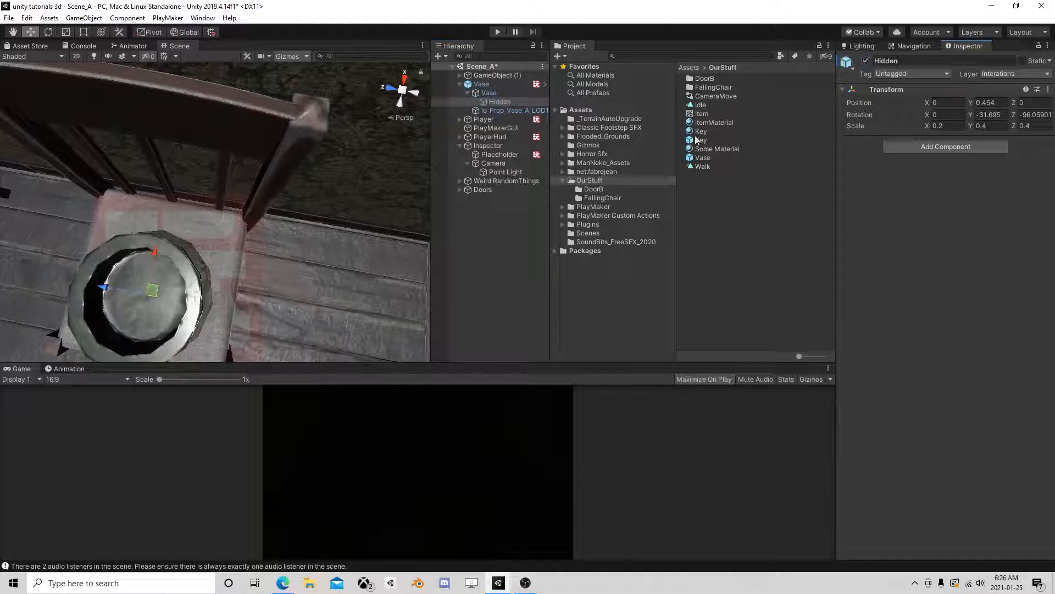
{"action": "left_click_drag", "start_coordinate": [702, 140], "coordinate": [500, 103]}
Step: Examine the key inside the vase from several angles in the scene
{"action": "middle_click_drag", "start_coordinate": [213, 265], "coordinate": [304, 232]}
{"action": "scroll", "coordinate": [304, 232], "scroll_direction": "up", "scroll_amount": 3}
{"action": "scroll", "coordinate": [222, 182], "scroll_direction": "down", "scroll_amount": 3}
{"action": "right_click_drag", "start_coordinate": [222, 182], "coordinate": [288, 194]}
{"action": "middle_click_drag", "start_coordinate": [220, 252], "coordinate": [227, 246]}
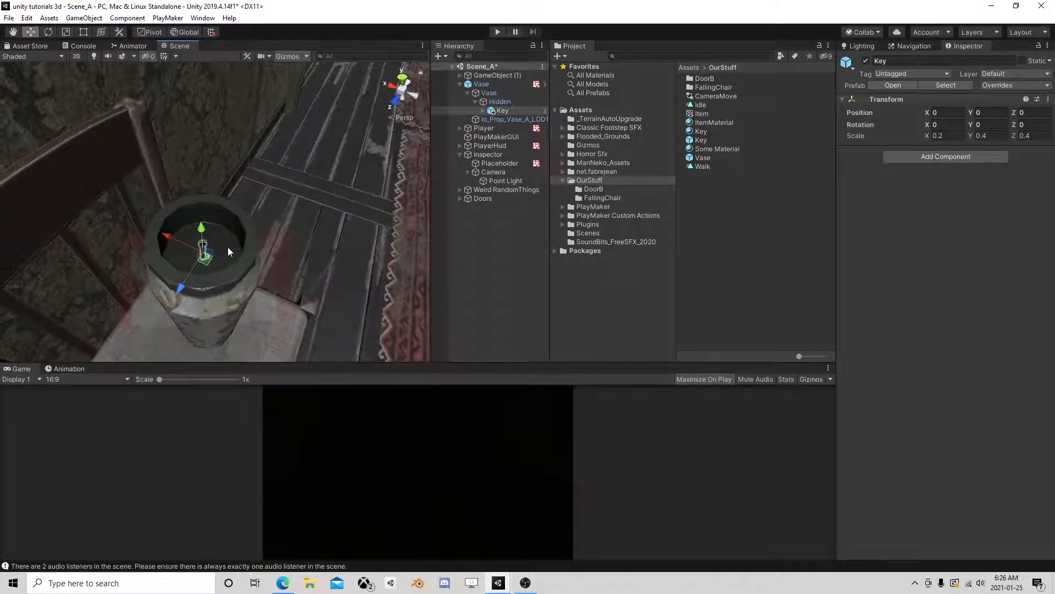
{"action": "scroll", "coordinate": [228, 246], "scroll_direction": "up", "scroll_amount": 4}
{"action": "scroll", "coordinate": [239, 231], "scroll_direction": "down", "scroll_amount": 4}
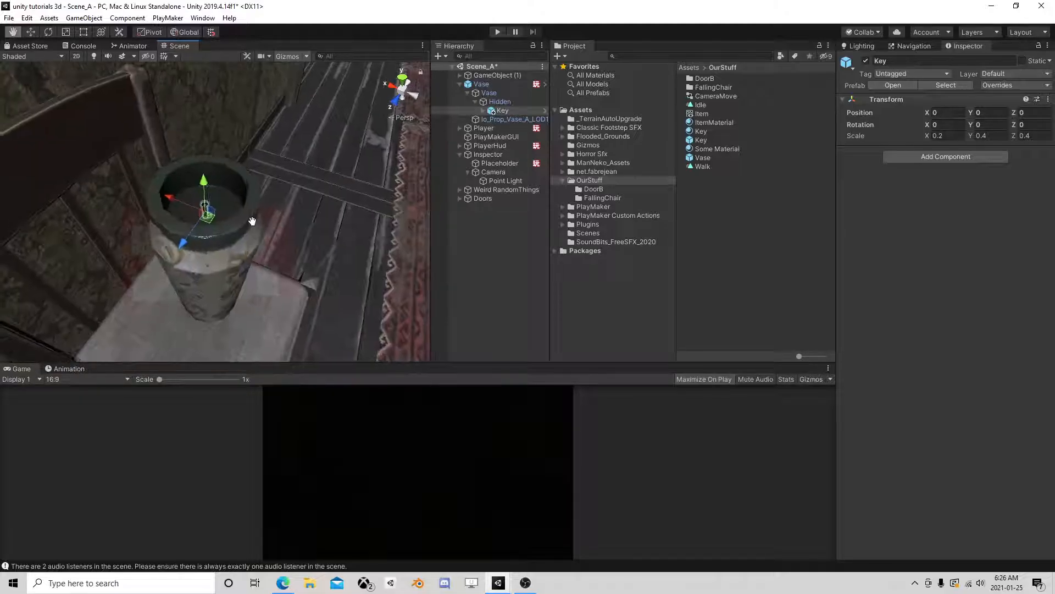
{"action": "right_click_drag", "start_coordinate": [280, 201], "coordinate": [290, 172]}
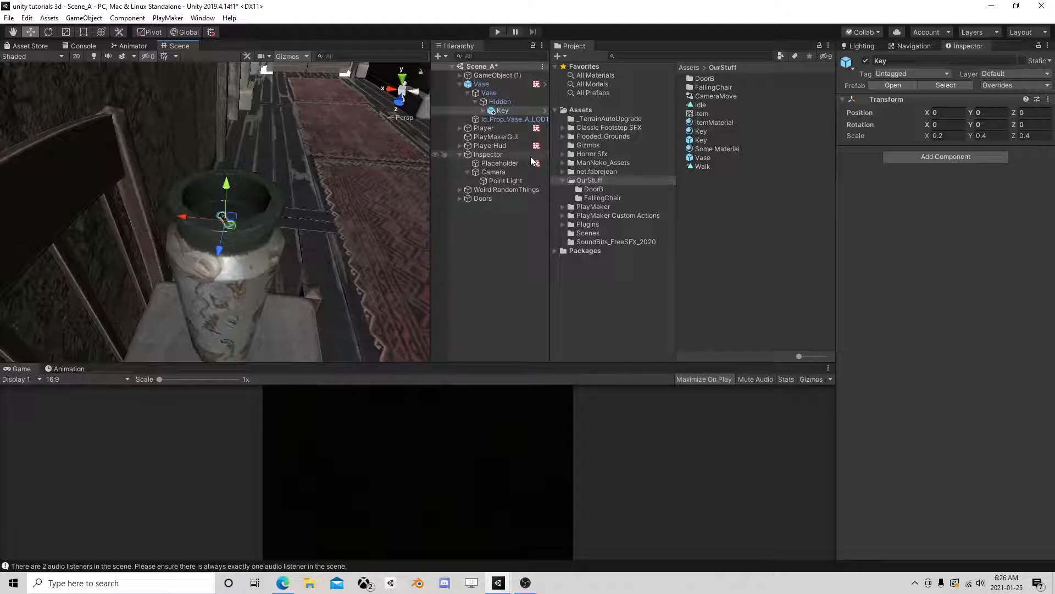
Step: Compare the Inspector's Camera with the Key and Hidden objects under the inner Vase
{"action": "left_click", "coordinate": [495, 173]}
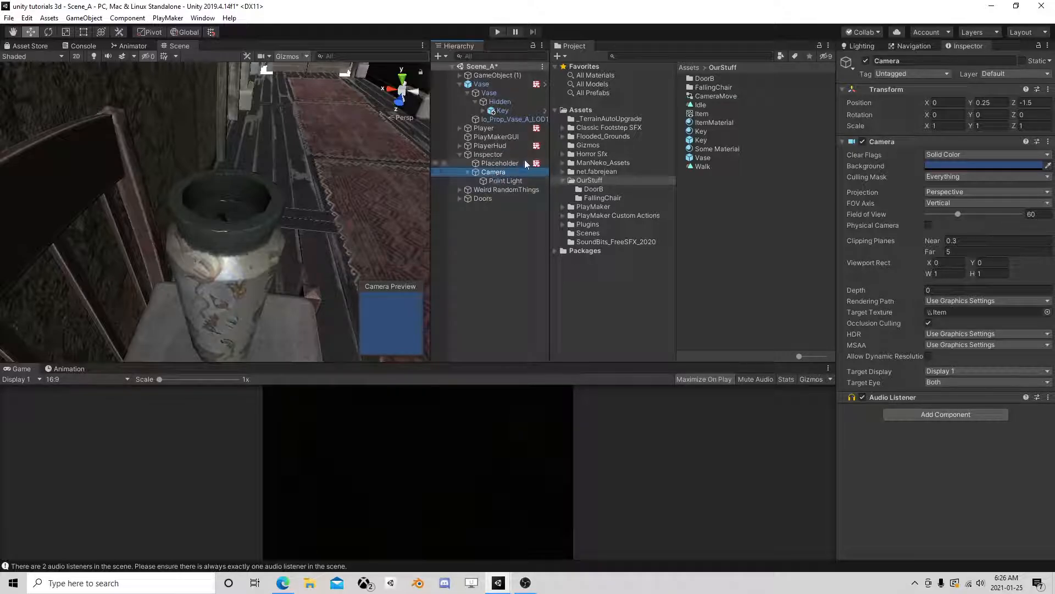
{"action": "left_click", "coordinate": [510, 111]}
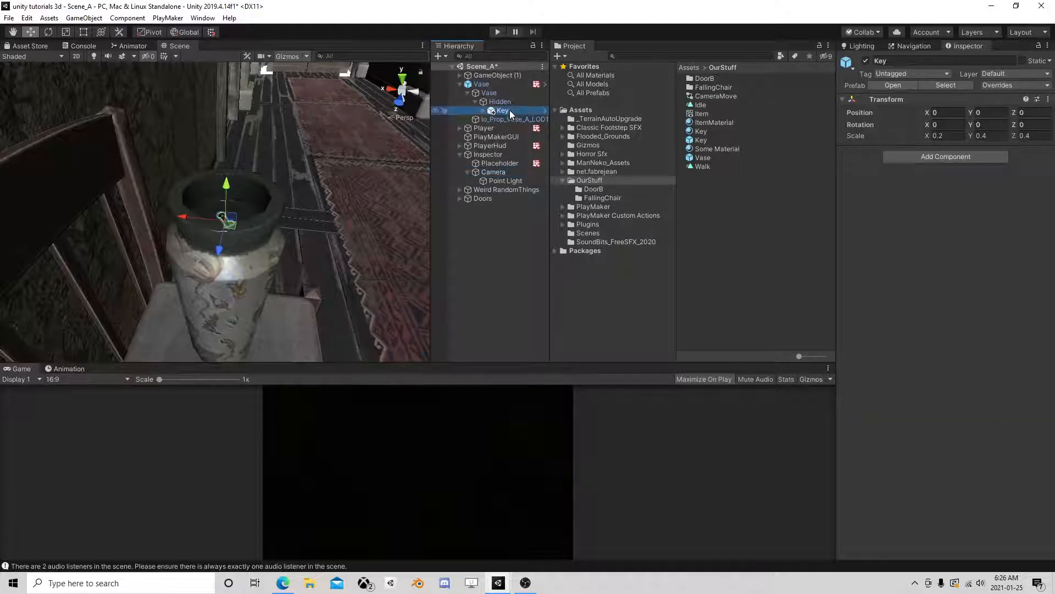
{"action": "left_click", "coordinate": [493, 172]}
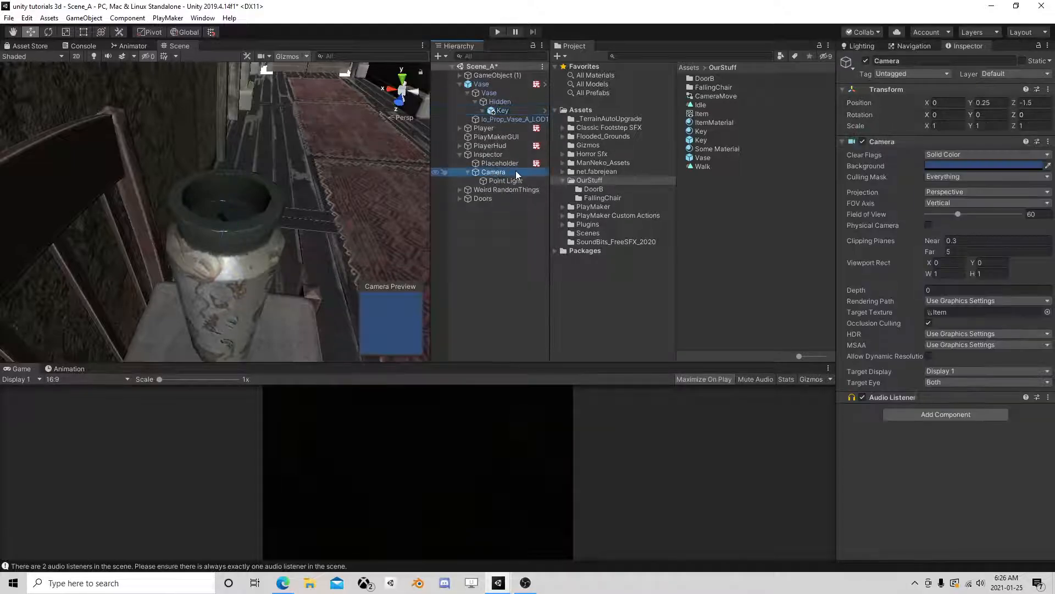
{"action": "left_click", "coordinate": [502, 110]}
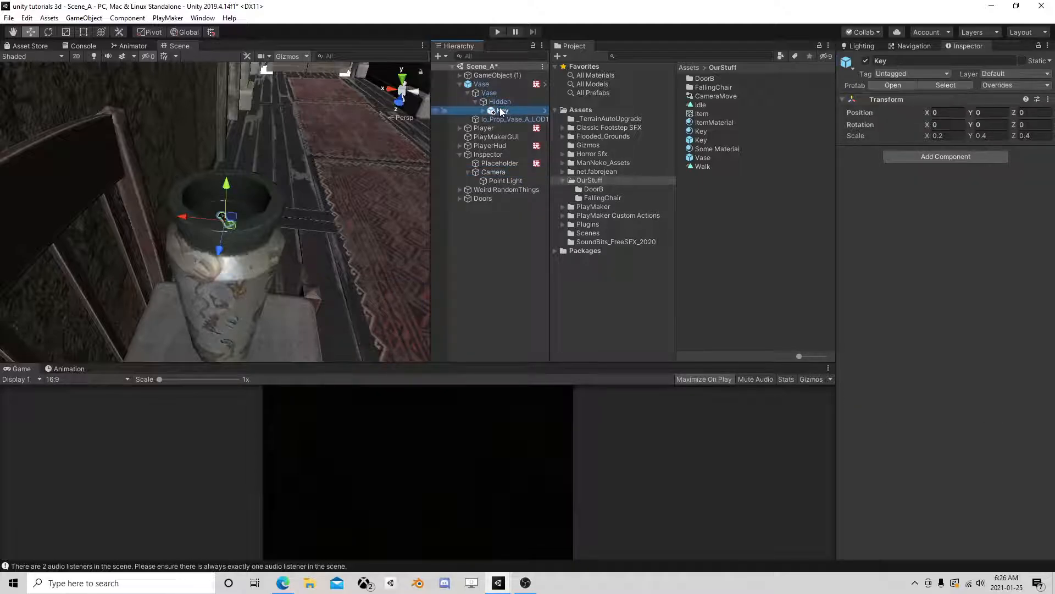
{"action": "left_click", "coordinate": [498, 102]}
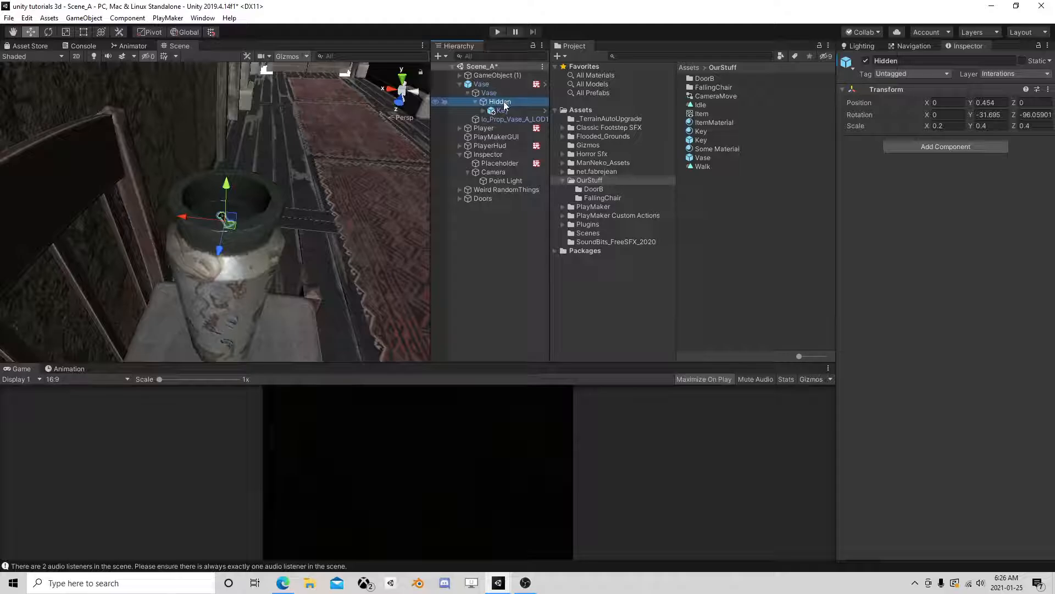
{"action": "left_click", "coordinate": [499, 173]}
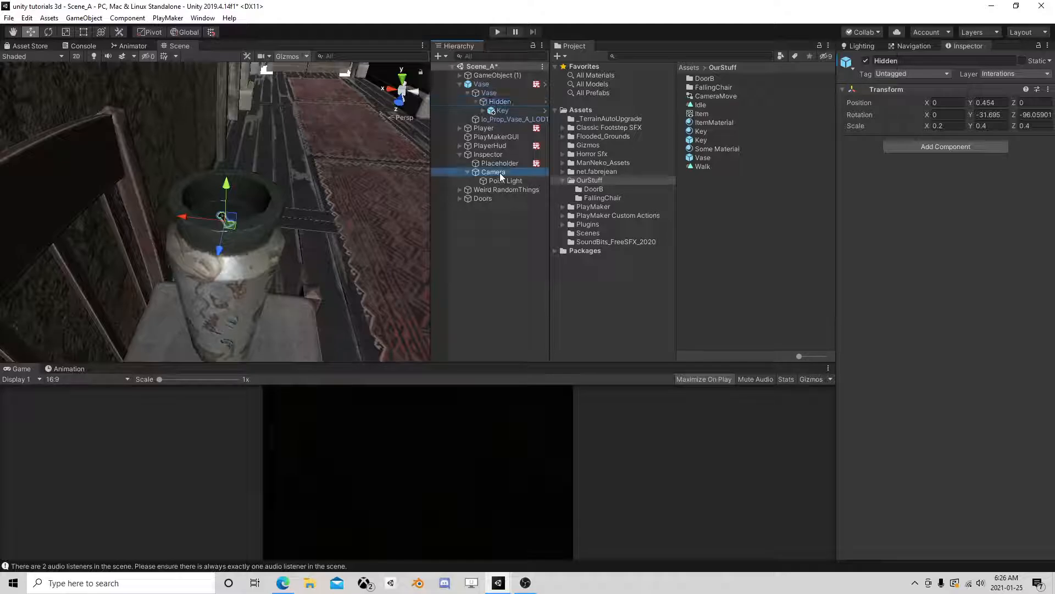
{"action": "left_click", "coordinate": [497, 102]}
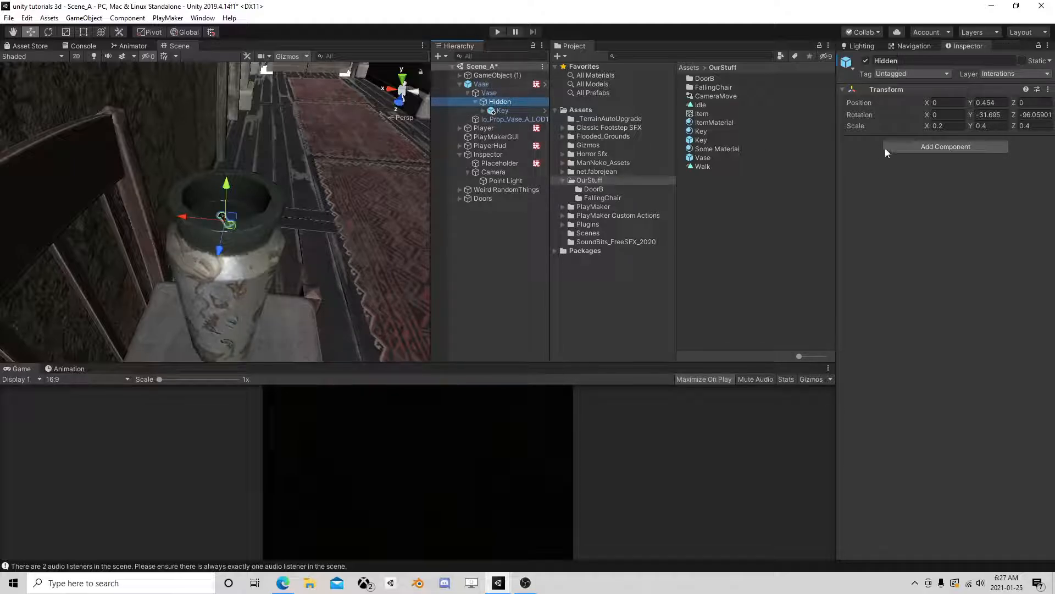
{"action": "left_click", "coordinate": [934, 146]}
{"action": "left_click", "coordinate": [921, 181]}
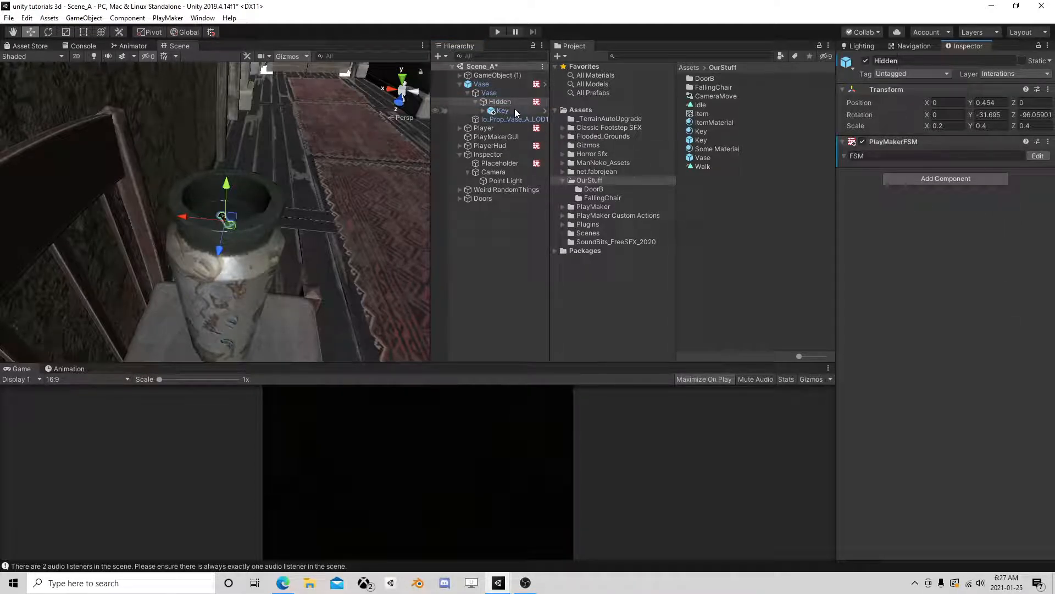
{"action": "right_click", "coordinate": [915, 144]}
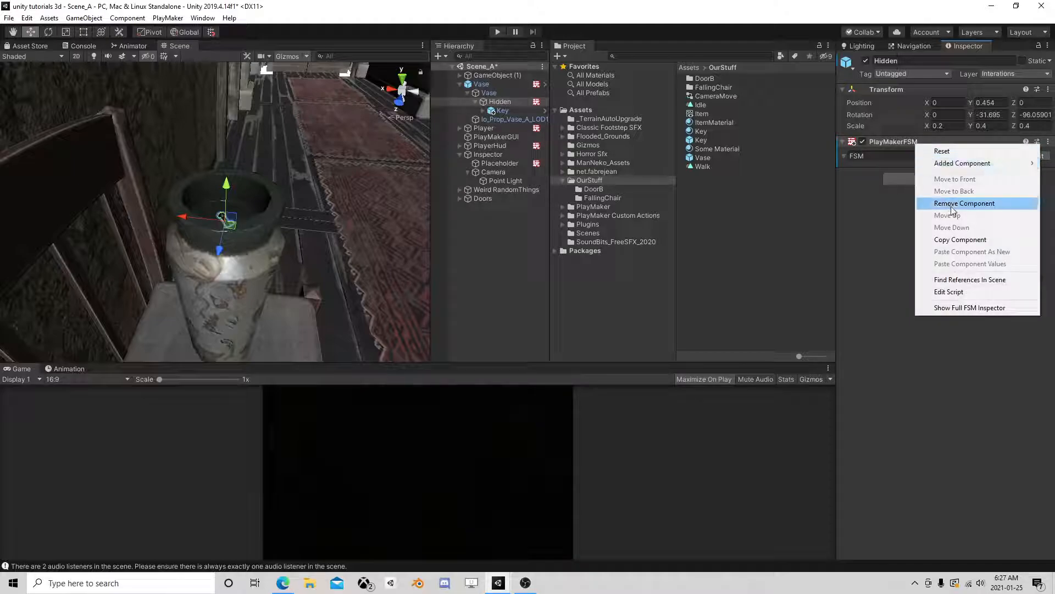
{"action": "left_click", "coordinate": [965, 203]}
Step: Add a PlayMakerFSM component to the Key under the Hidden object
{"action": "left_click", "coordinate": [502, 111]}
{"action": "left_click", "coordinate": [934, 157]}
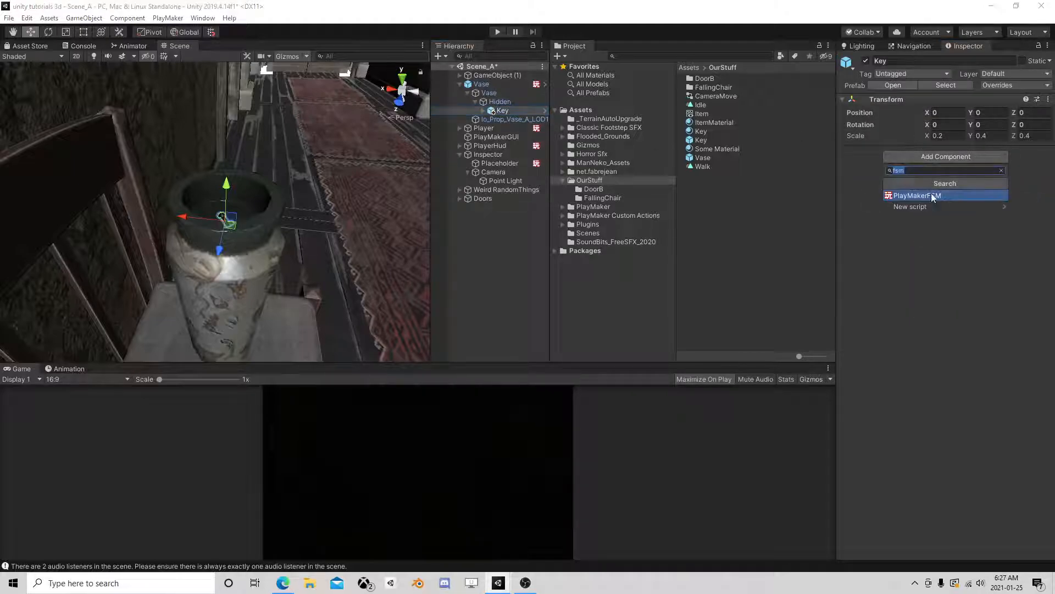
{"action": "left_click", "coordinate": [932, 196]}
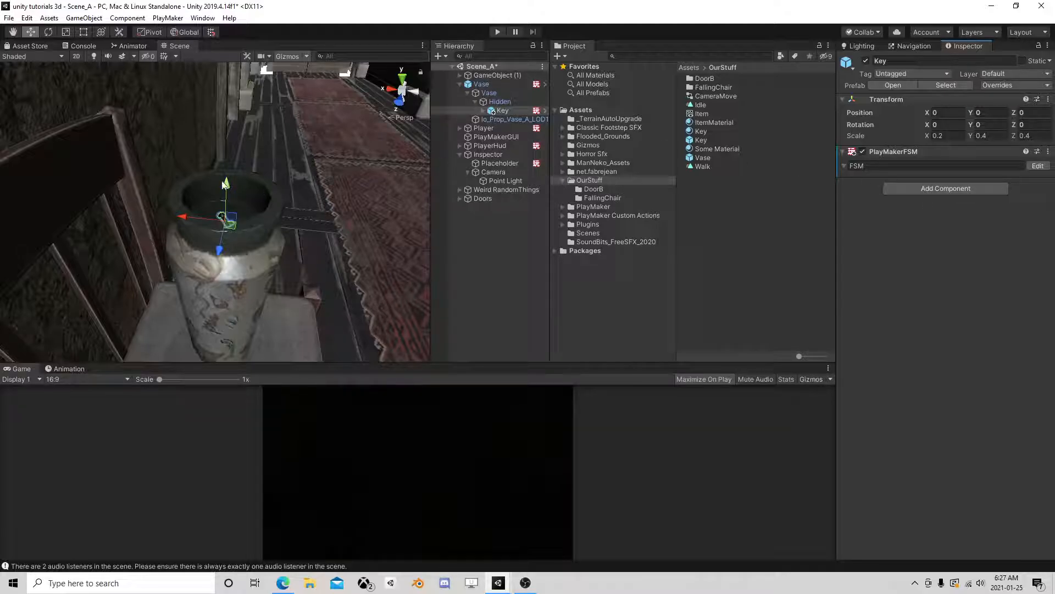
Step: Create an empty child object under the Key and name it Finder
{"action": "left_click_drag", "start_coordinate": [339, 156], "coordinate": [308, 155], "text": "alt"}
{"action": "middle_click_drag", "start_coordinate": [308, 156], "coordinate": [342, 247]}
{"action": "scroll", "coordinate": [345, 240], "scroll_direction": "up", "scroll_amount": 1}
{"action": "scroll", "coordinate": [345, 240], "scroll_direction": "down", "scroll_amount": 1}
{"action": "left_click_drag", "start_coordinate": [283, 250], "coordinate": [296, 118], "text": "alt"}
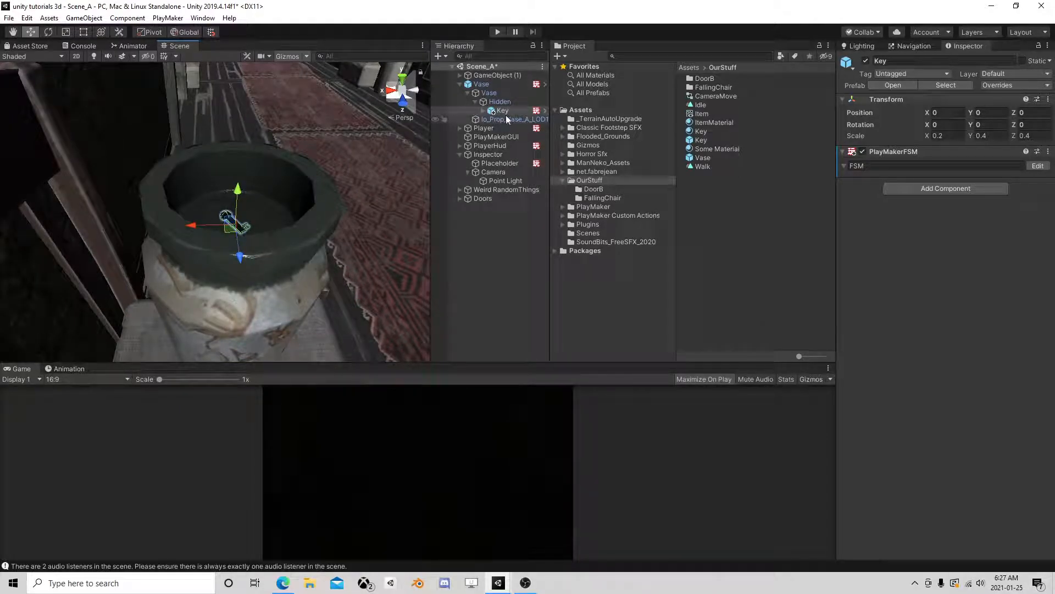
{"action": "left_click", "coordinate": [489, 110]}
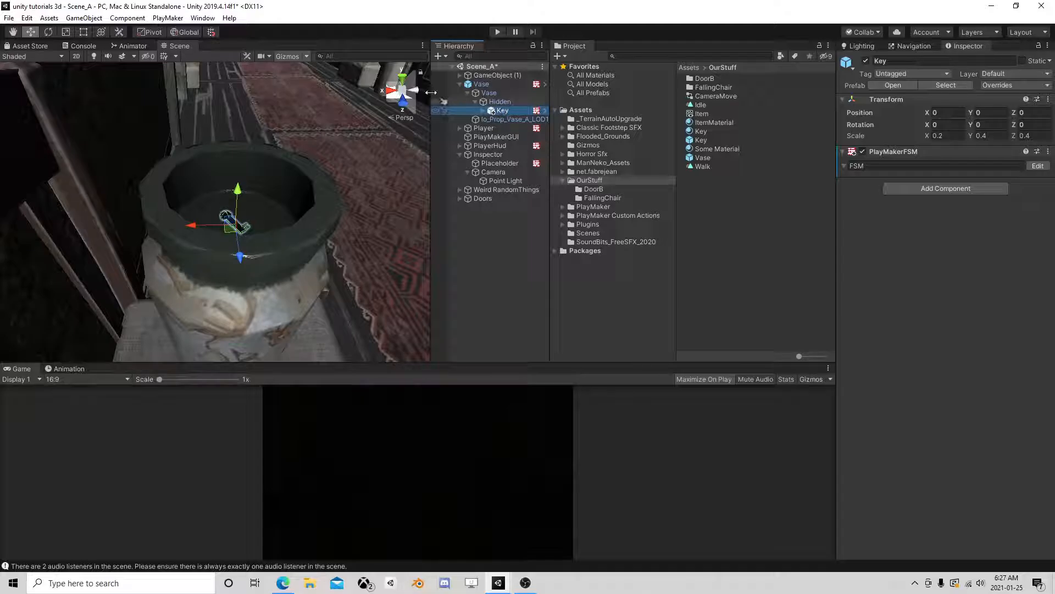
{"action": "right_click", "coordinate": [504, 114]}
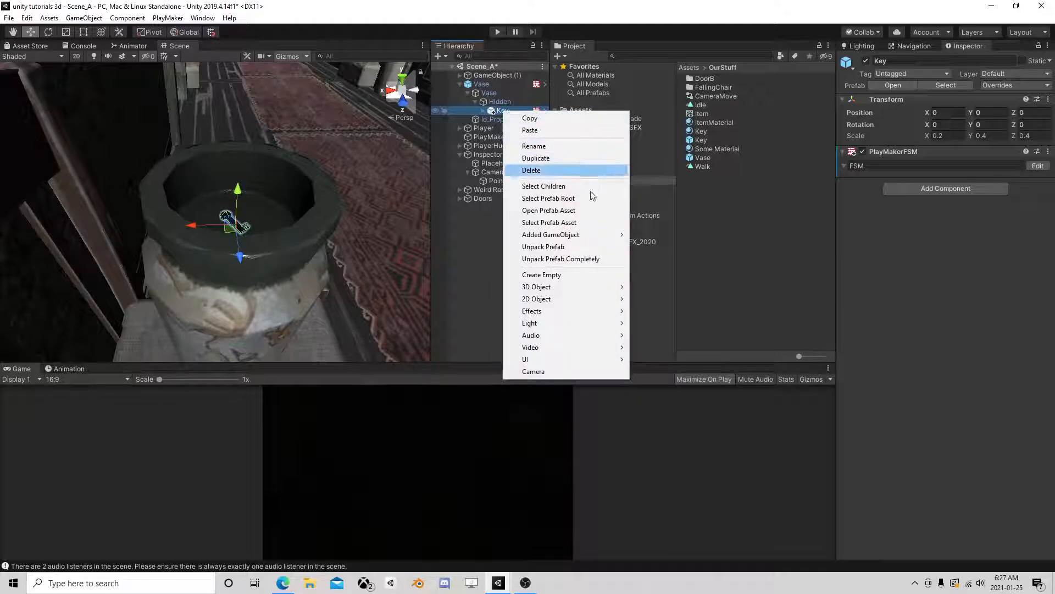
{"action": "left_click", "coordinate": [552, 275]}
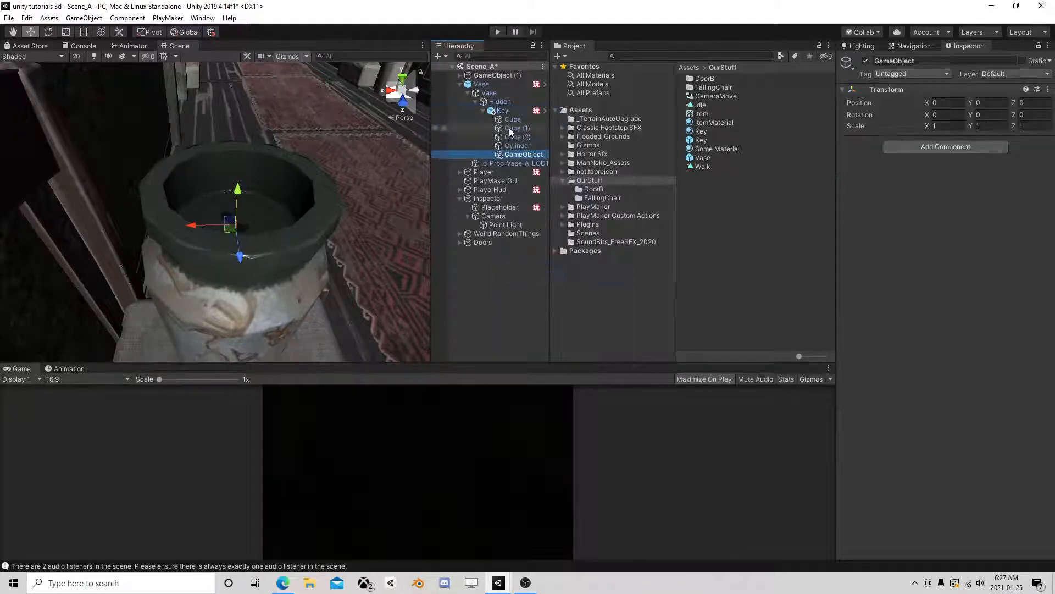
{"action": "type", "text": "Finder"}
{"action": "key", "text": "Return"}
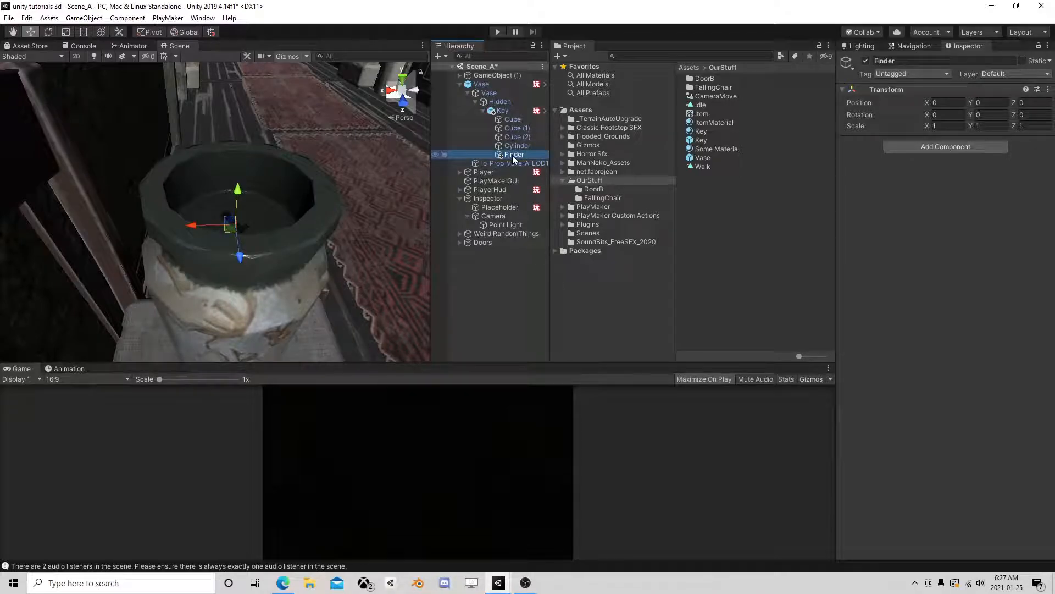
Step: Rotate the Finder freely to about 7.6, -90.5, 26.5 using local handle orientation, and check its axes at the vase
{"action": "left_click", "coordinate": [50, 33]}
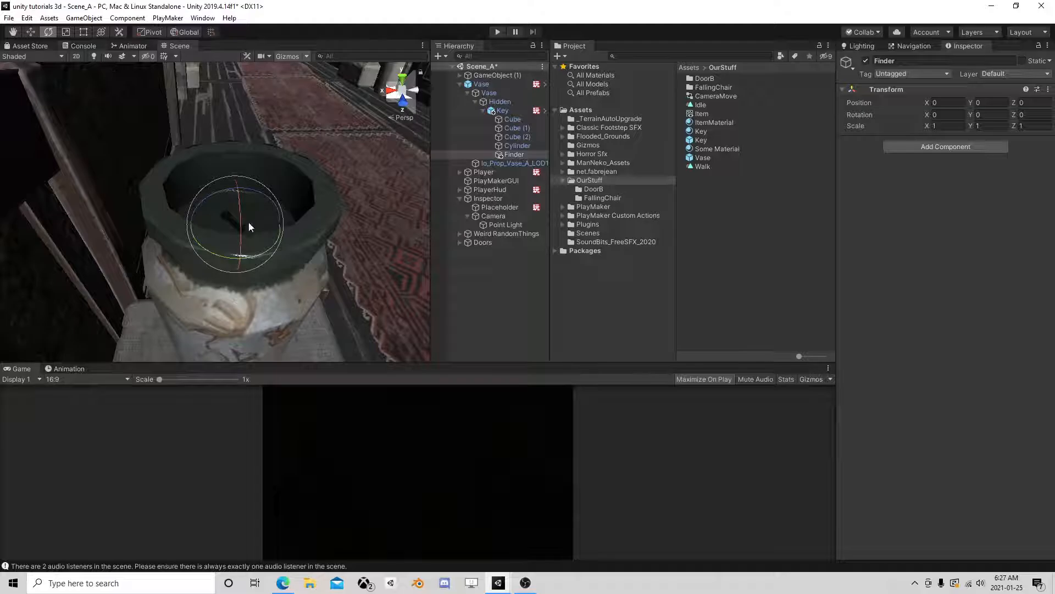
{"action": "left_click_drag", "start_coordinate": [243, 226], "coordinate": [96, 43]}
{"action": "left_click", "coordinate": [31, 33]}
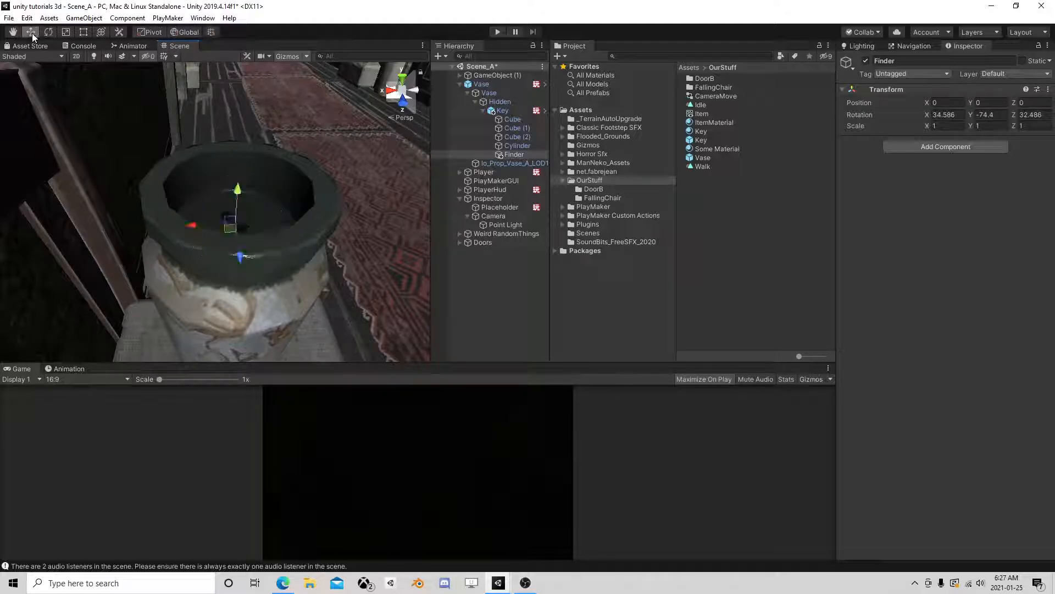
{"action": "left_click", "coordinate": [187, 32]}
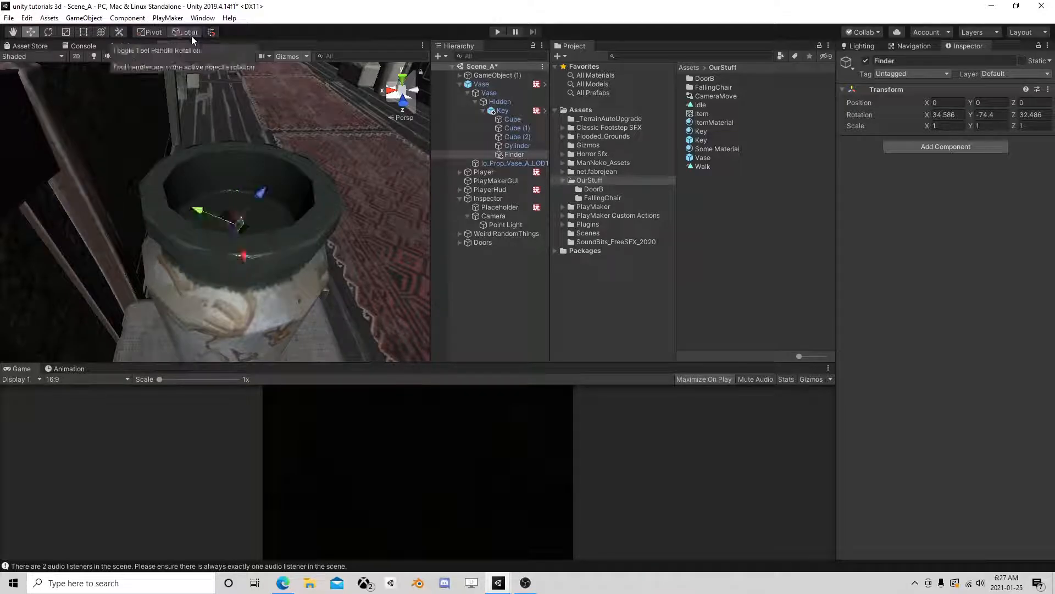
{"action": "left_click", "coordinate": [49, 32]}
{"action": "left_click_drag", "start_coordinate": [219, 194], "coordinate": [181, 195]}
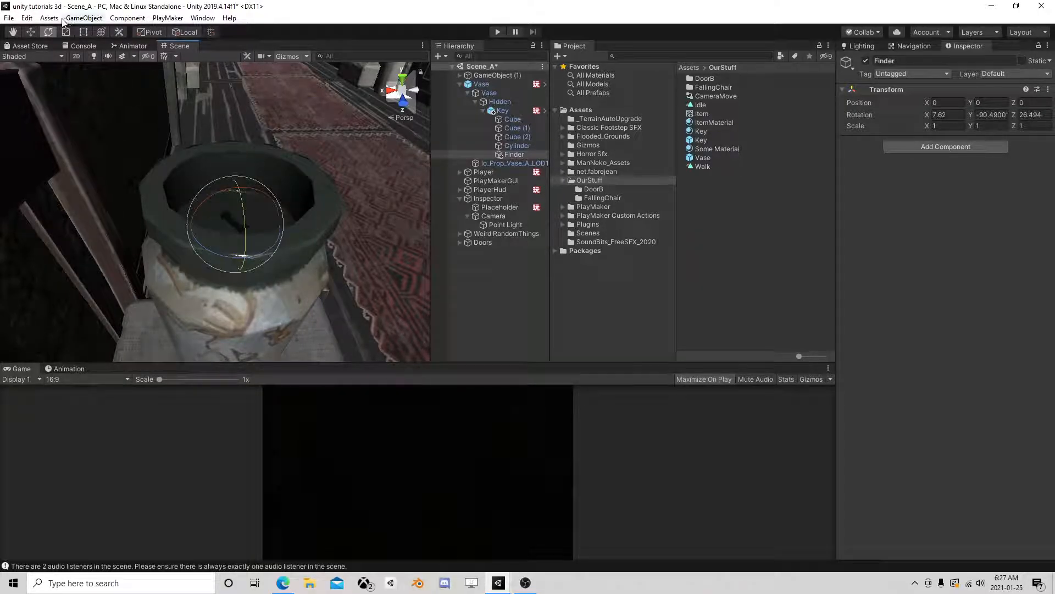
{"action": "left_click", "coordinate": [31, 33]}
{"action": "left_click_drag", "start_coordinate": [248, 148], "coordinate": [213, 296], "text": "alt"}
{"action": "middle_click_drag", "start_coordinate": [213, 296], "coordinate": [219, 253]}
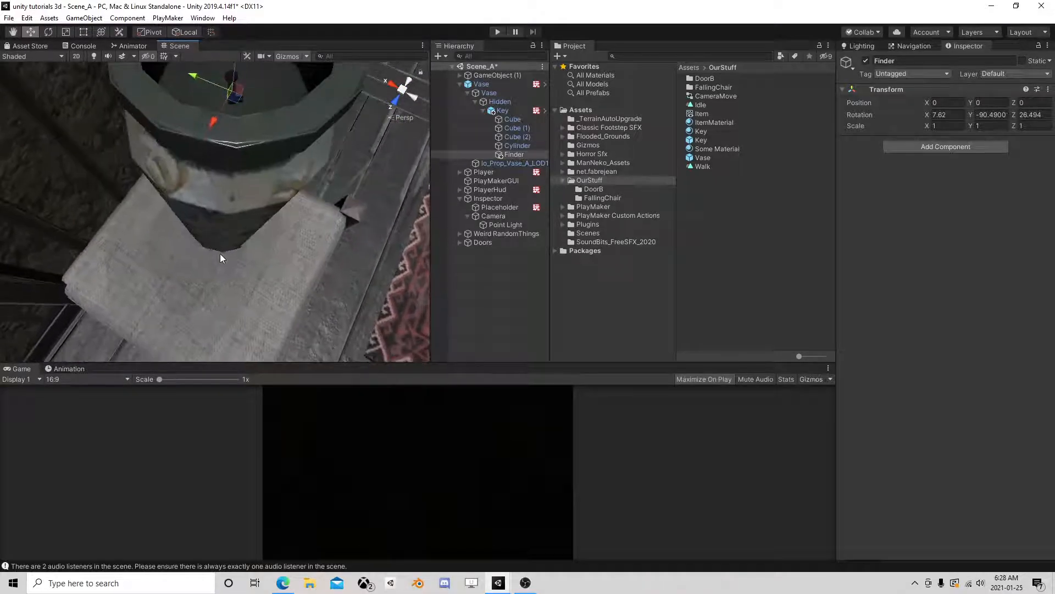
{"action": "right_click_drag", "start_coordinate": [218, 253], "coordinate": [272, 104]}
{"action": "scroll", "coordinate": [273, 169], "scroll_direction": "down", "scroll_amount": 5}
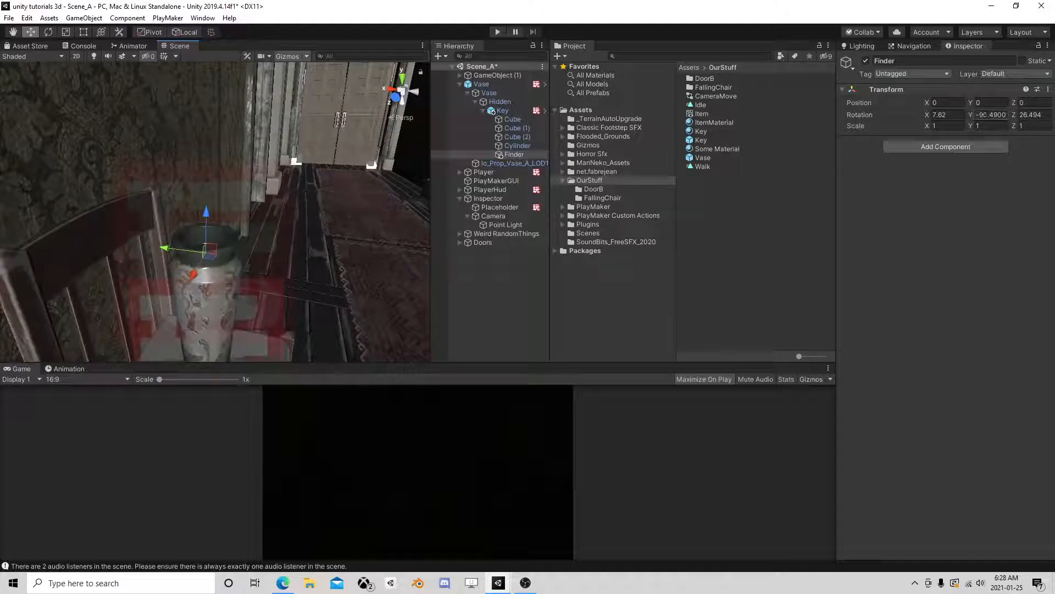
{"action": "middle_click_drag", "start_coordinate": [296, 230], "coordinate": [317, 191]}
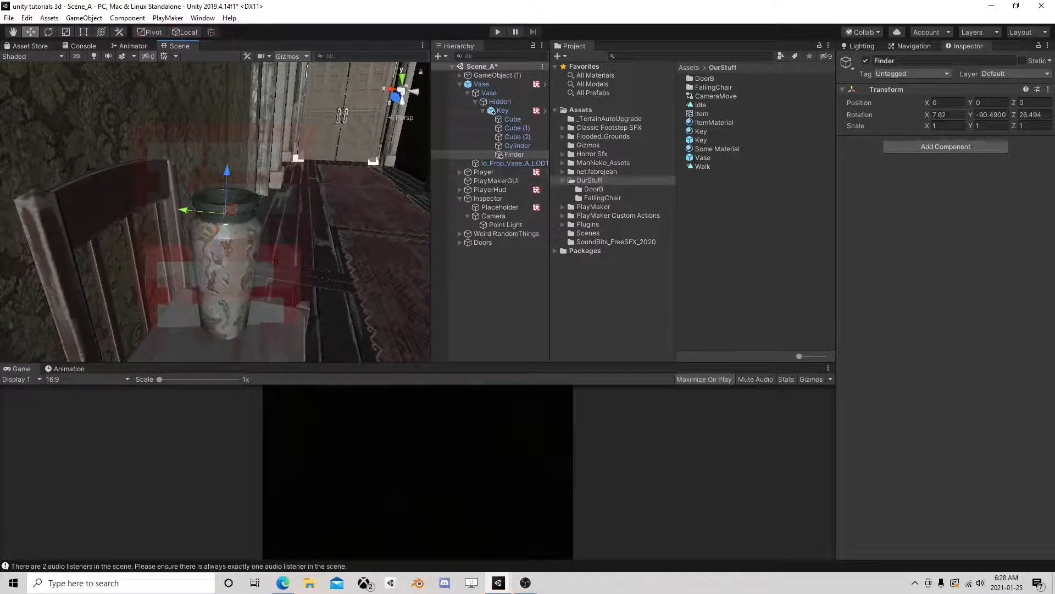
{"action": "scroll", "coordinate": [284, 162], "scroll_direction": "up", "scroll_amount": 4}
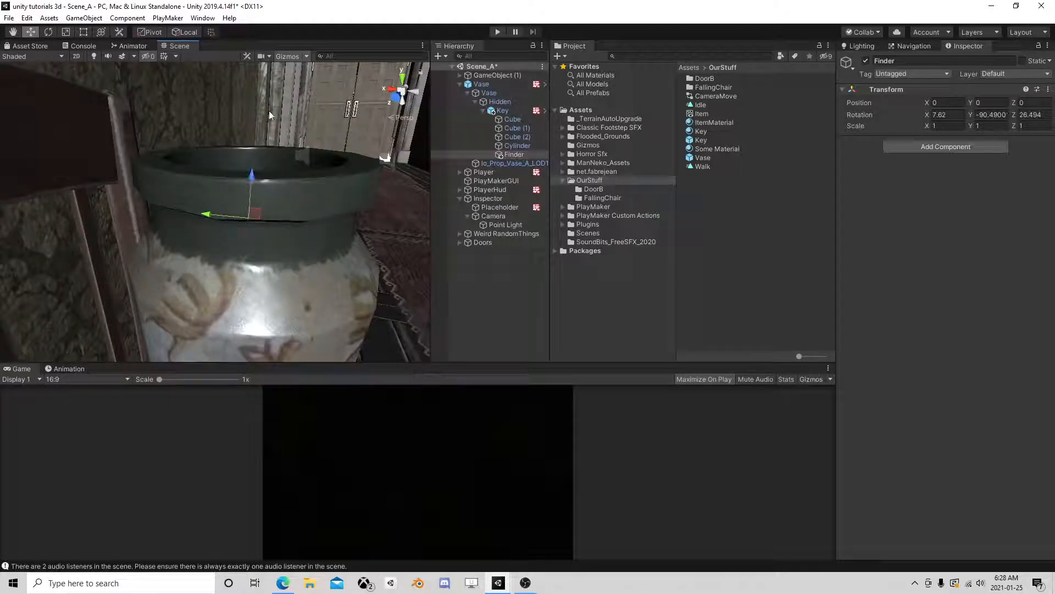
Step: Apply all of the vase Key's overrides, including its FSM and Finder child, to the Key prefab
{"action": "left_click", "coordinate": [507, 112]}
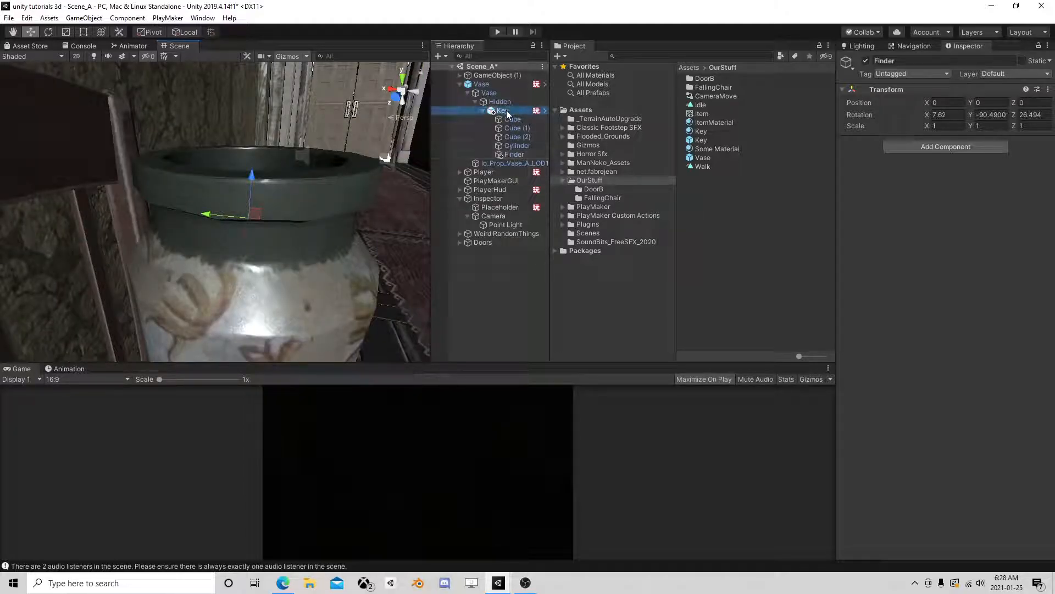
{"action": "left_click", "coordinate": [1038, 165]}
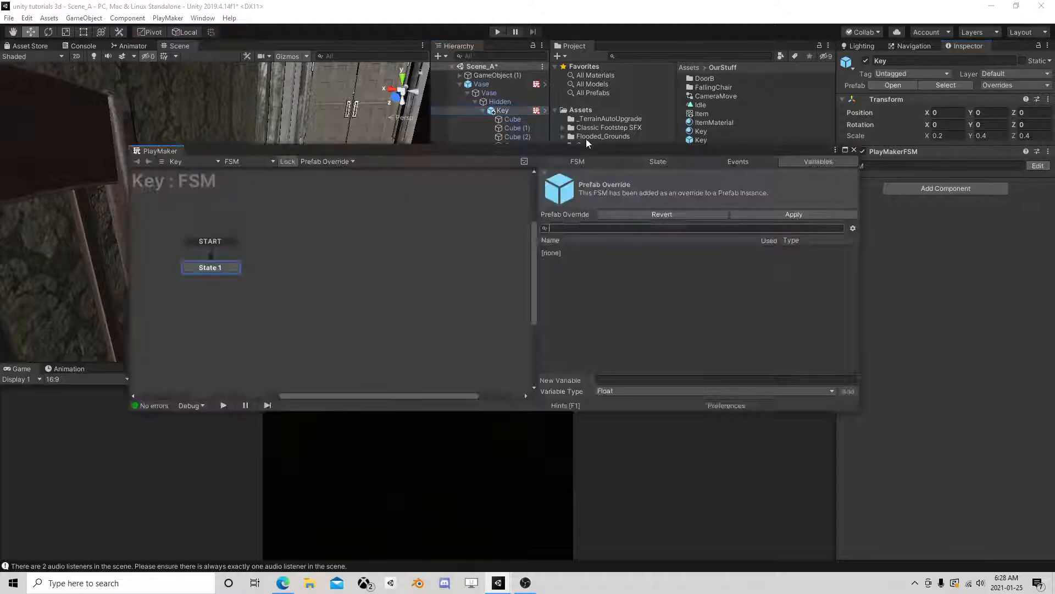
{"action": "left_click", "coordinate": [853, 150]}
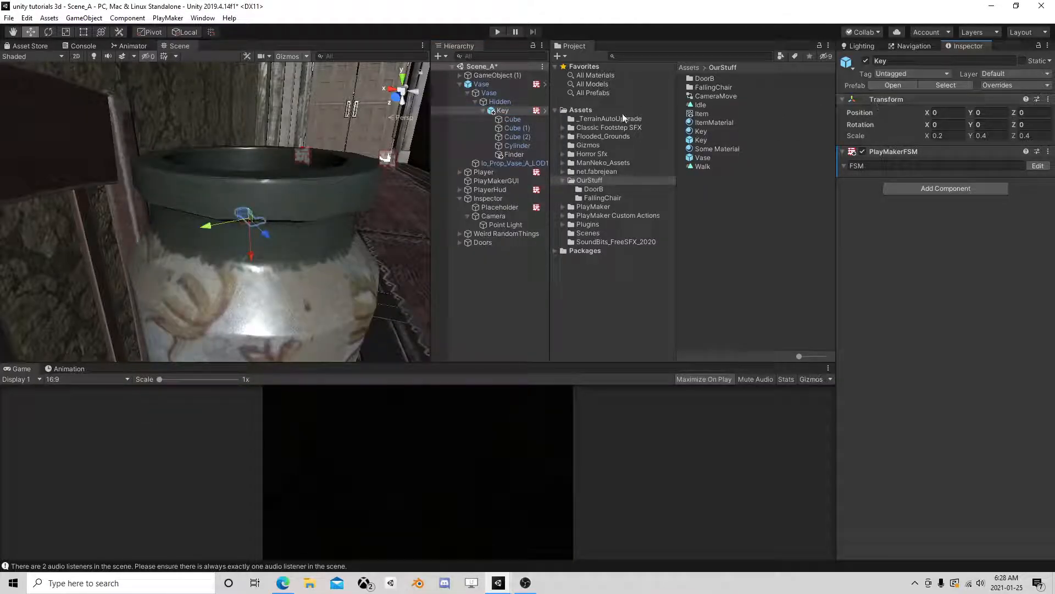
{"action": "left_click", "coordinate": [1006, 86]}
{"action": "left_click", "coordinate": [1020, 182]}
Step: Open the Key prefab and add its Finder child as a GameObject variable in the Key's FSM
{"action": "left_click", "coordinate": [893, 85]}
{"action": "left_click_drag", "start_coordinate": [297, 190], "coordinate": [287, 193], "text": "alt"}
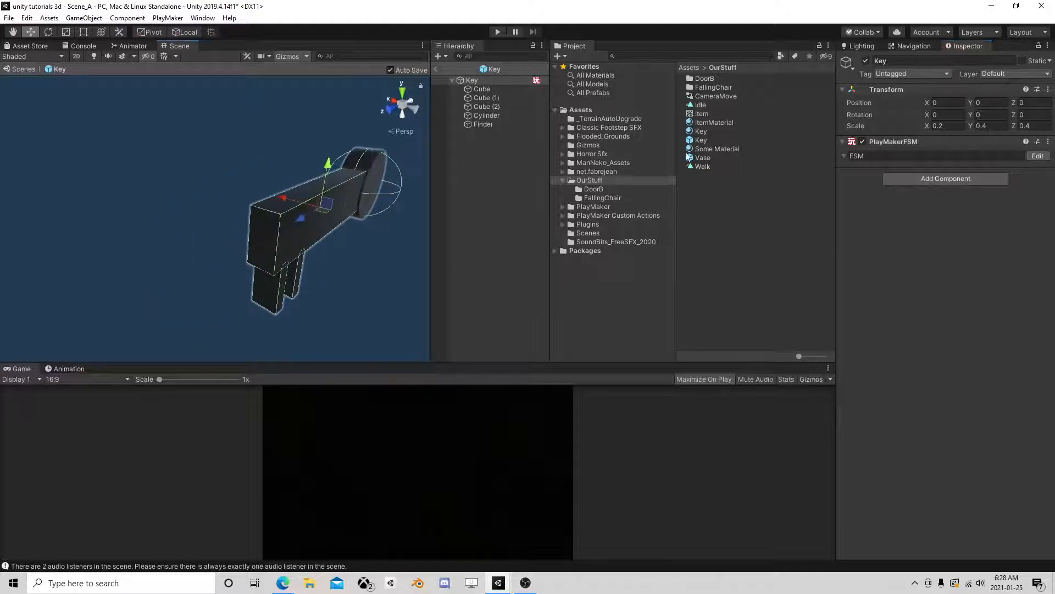
{"action": "left_click", "coordinate": [1037, 156]}
{"action": "left_click_drag", "start_coordinate": [802, 150], "coordinate": [708, 135]}
{"action": "left_click", "coordinate": [485, 124]}
{"action": "left_click_drag", "start_coordinate": [486, 124], "coordinate": [553, 236]}
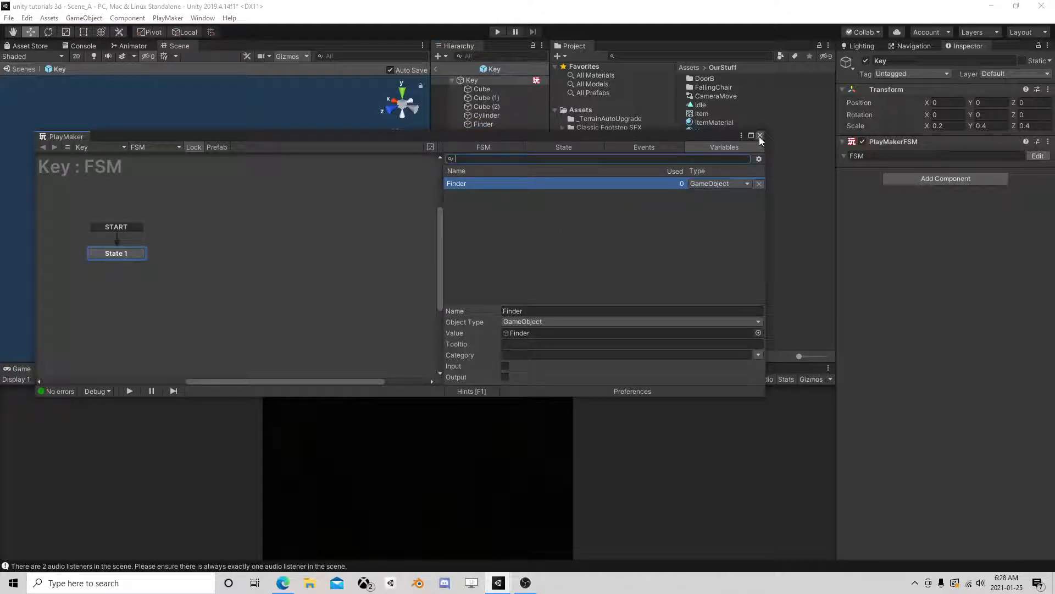
Step: Rename the Key FSM's Finder variable as Hidden and return from the Key prefab to the scene
{"action": "left_click", "coordinate": [539, 307]}
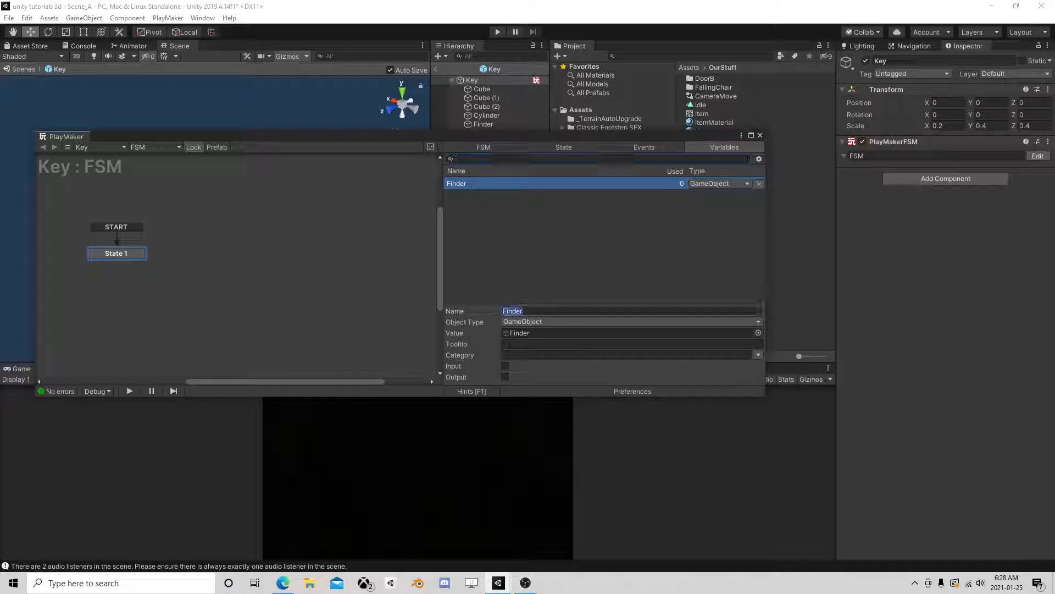
{"action": "type", "text": "Hidden"}
{"action": "key", "text": "Return"}
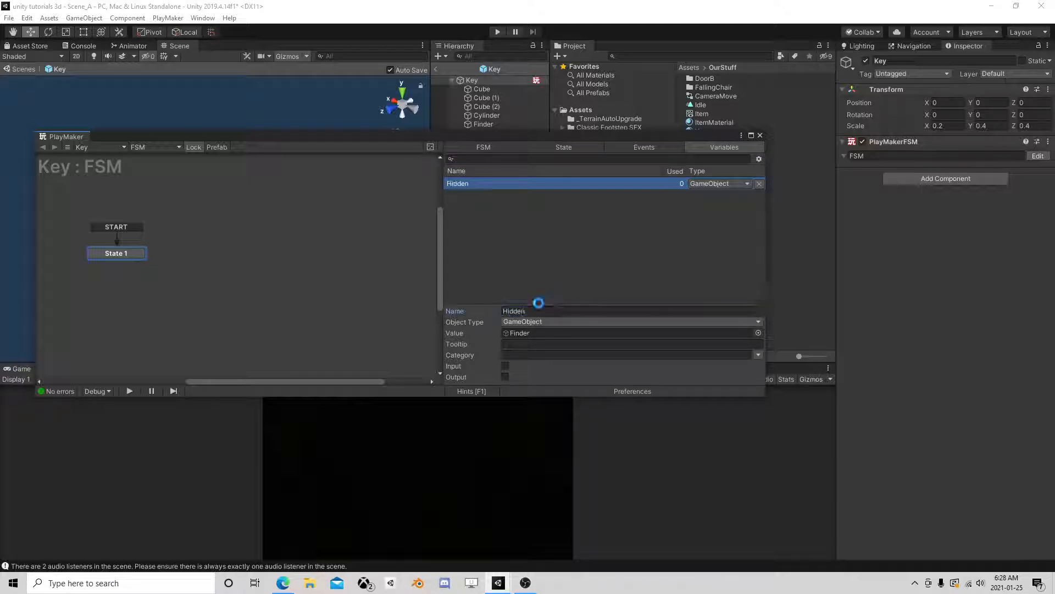
{"action": "left_click", "coordinate": [760, 135]}
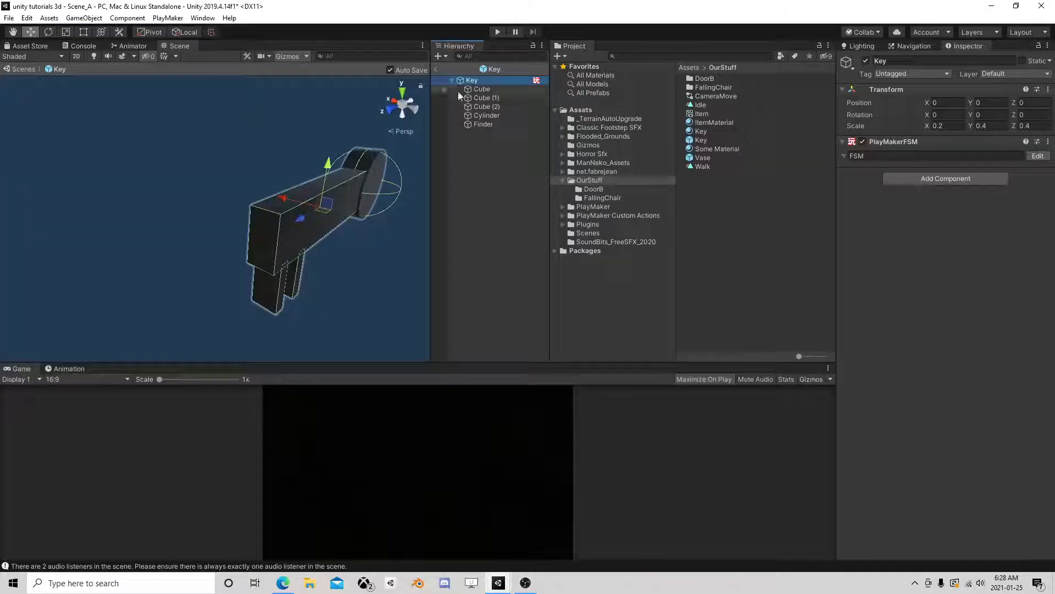
{"action": "left_click", "coordinate": [437, 70]}
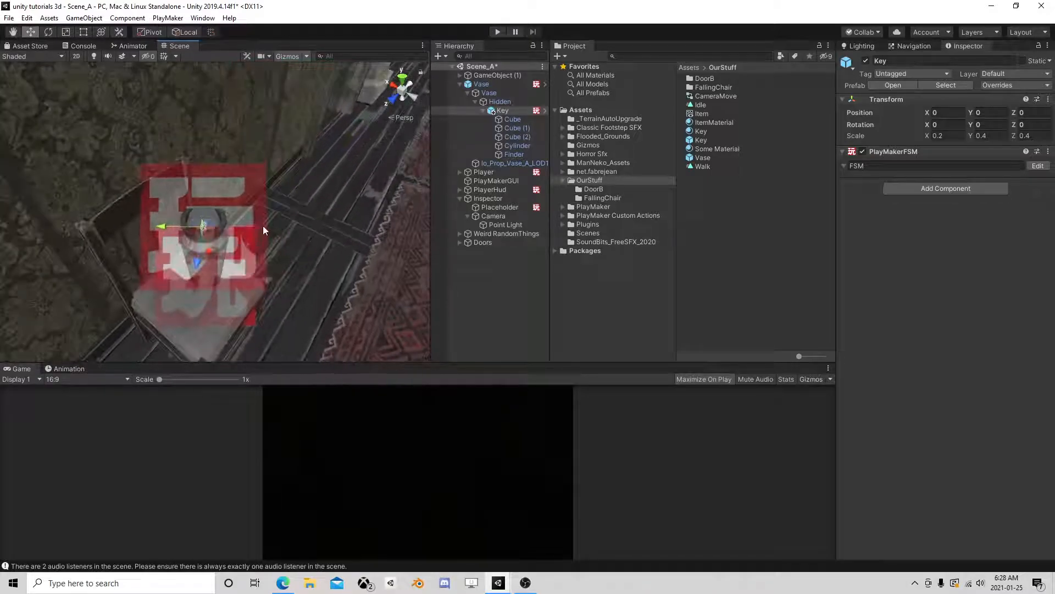
Step: Shrink the Scene view's 3D gizmo icons to the smallest size
{"action": "left_click", "coordinate": [306, 57]}
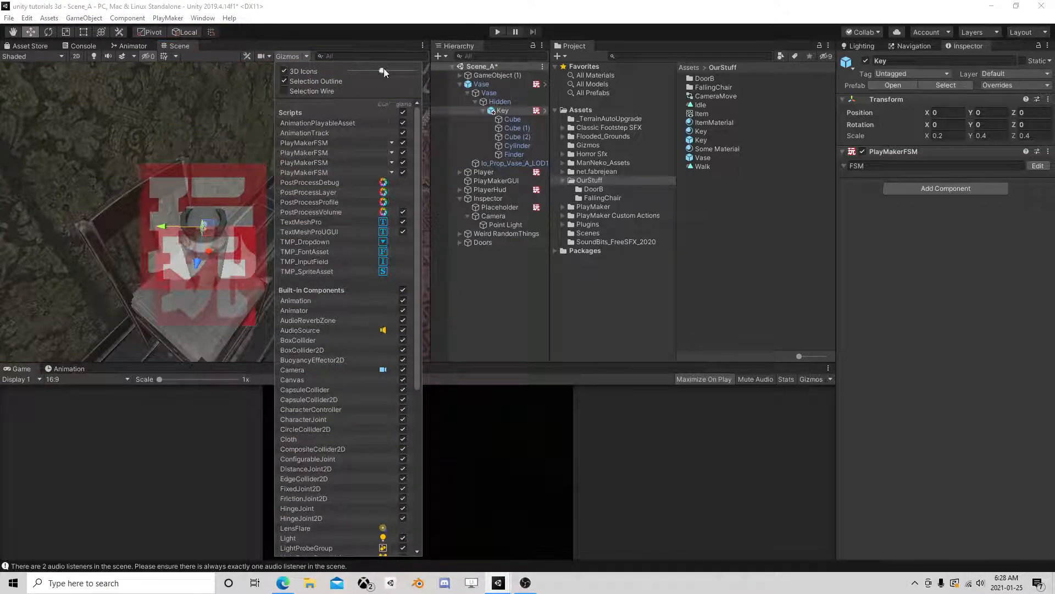
{"action": "left_click_drag", "start_coordinate": [384, 70], "coordinate": [301, 70]}
{"action": "left_click", "coordinate": [367, 40]}
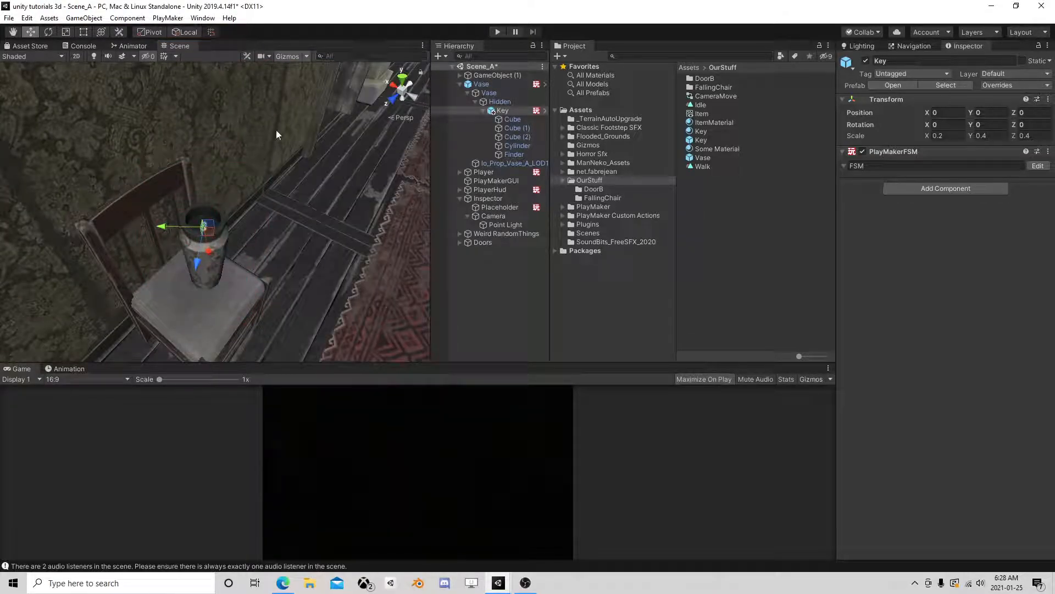
Step: Replace the Audio Listener on the Inspector's Camera with a PlayMakerFSM component and open that FSM for editing
{"action": "left_click", "coordinate": [460, 84]}
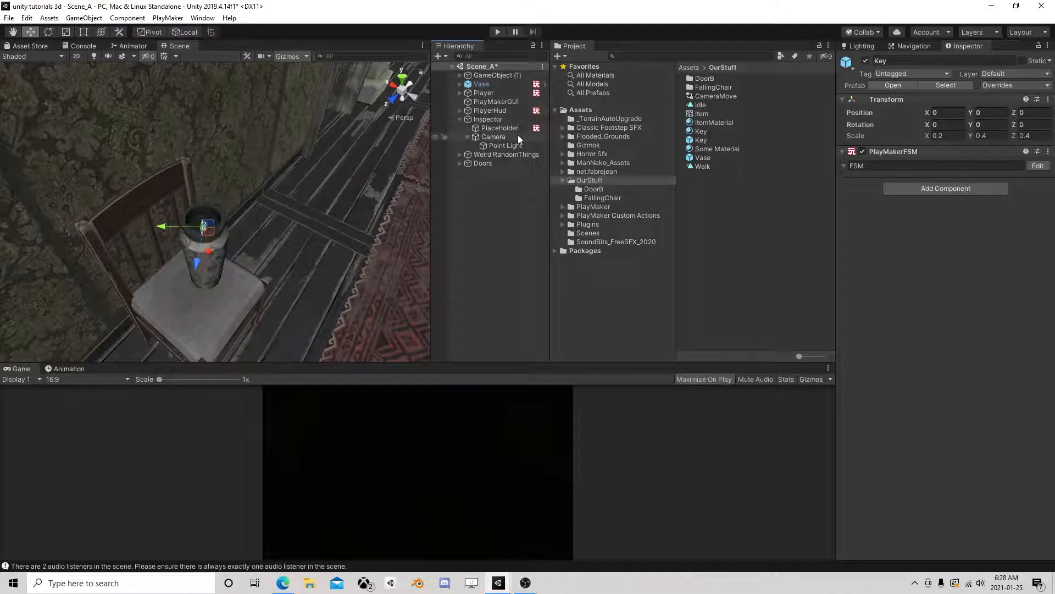
{"action": "left_click", "coordinate": [459, 84]}
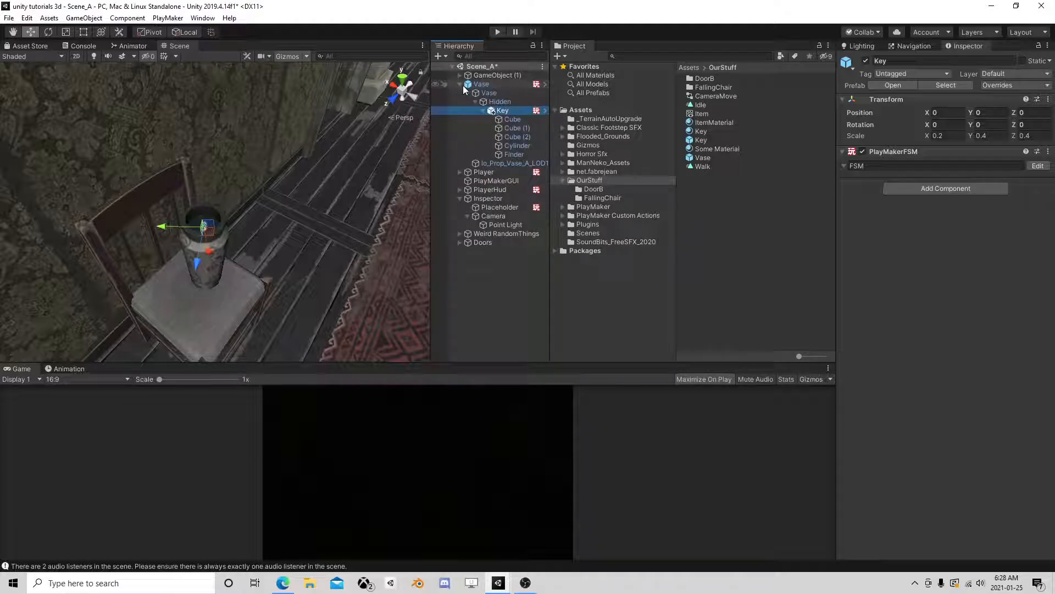
{"action": "left_click", "coordinate": [502, 215]}
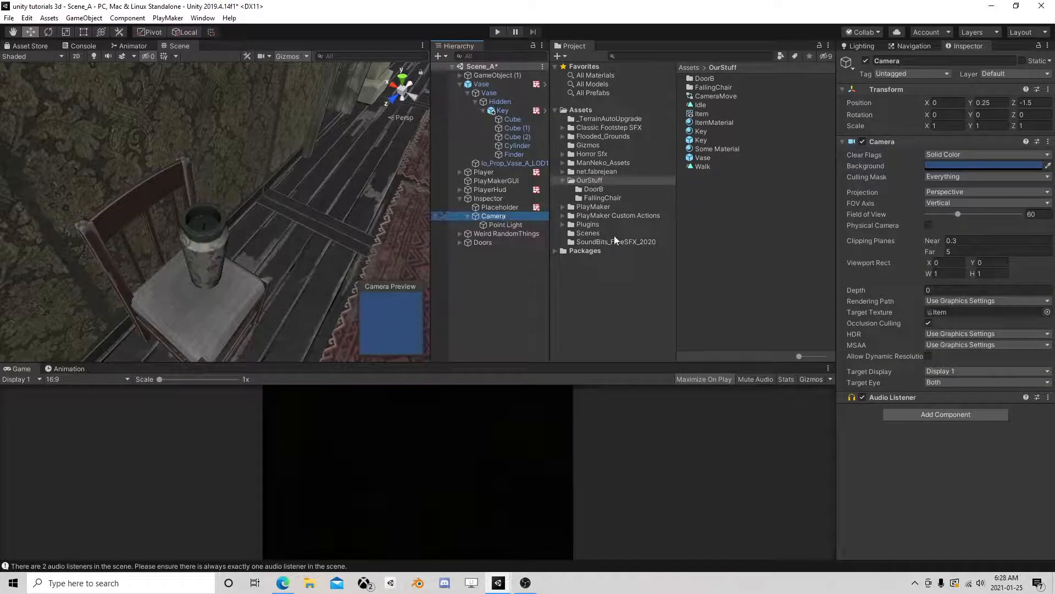
{"action": "right_click", "coordinate": [899, 397]}
{"action": "left_click", "coordinate": [931, 443]}
{"action": "left_click", "coordinate": [919, 405]}
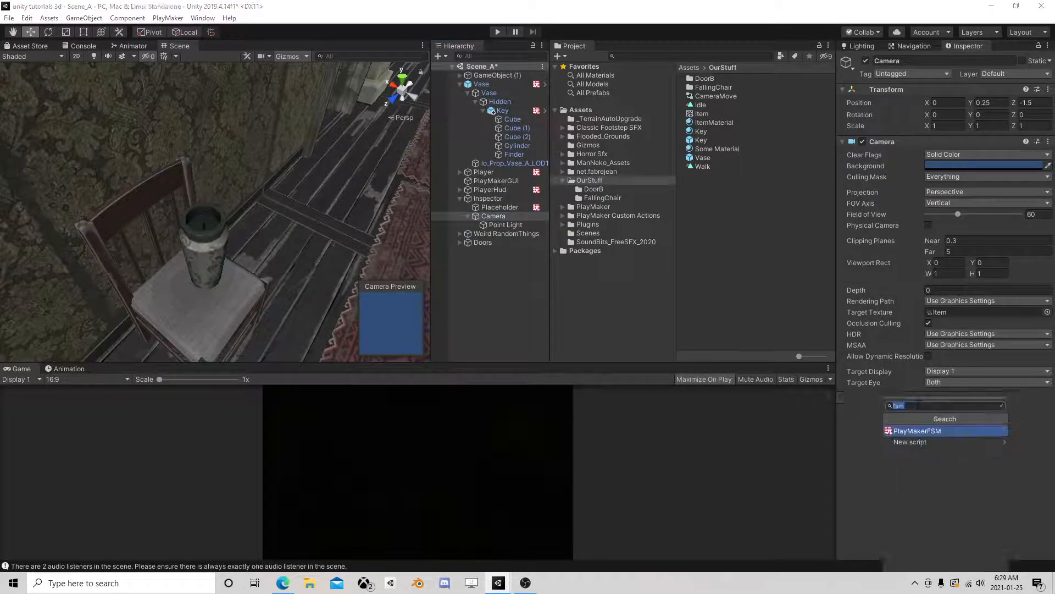
{"action": "left_click", "coordinate": [929, 431]}
{"action": "left_click", "coordinate": [1038, 412]}
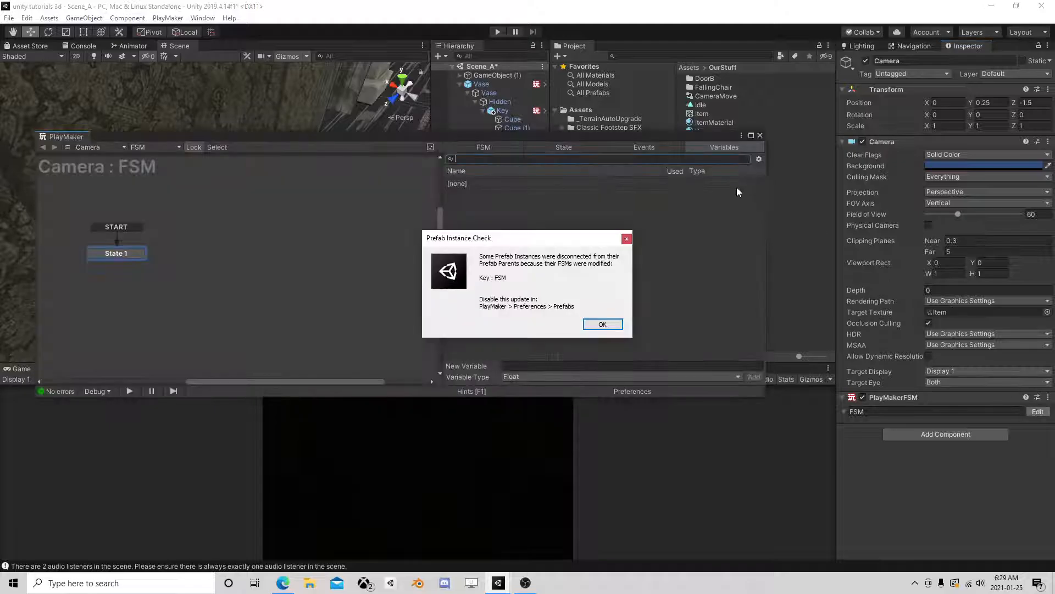
{"action": "left_click", "coordinate": [603, 325]}
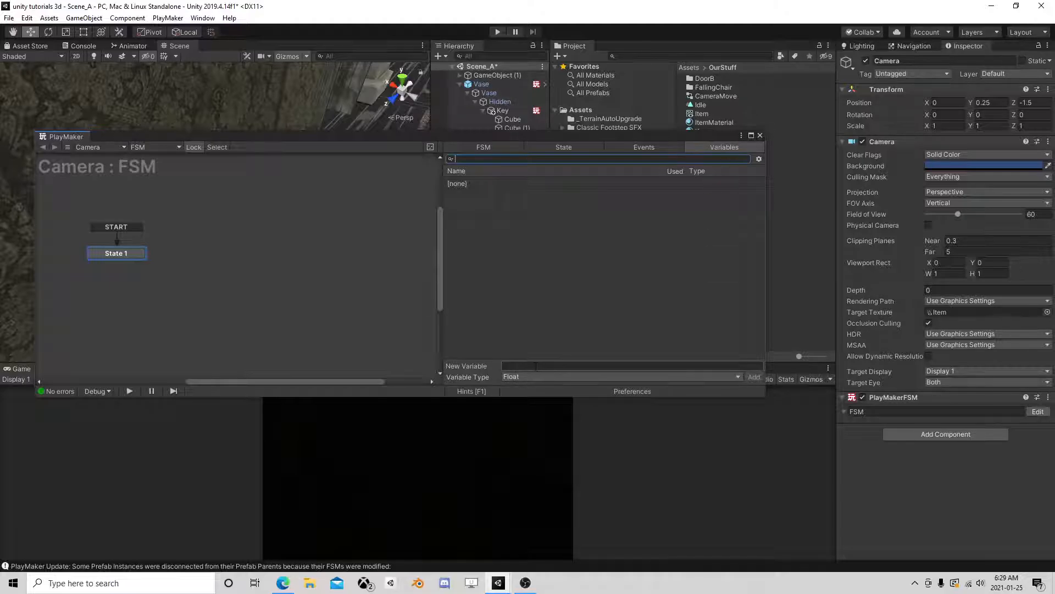
Step: Add a GameObject variable named InspectingCam to the Camera's FSM and assign the Inspector's Camera as its value
{"action": "left_click", "coordinate": [525, 376]}
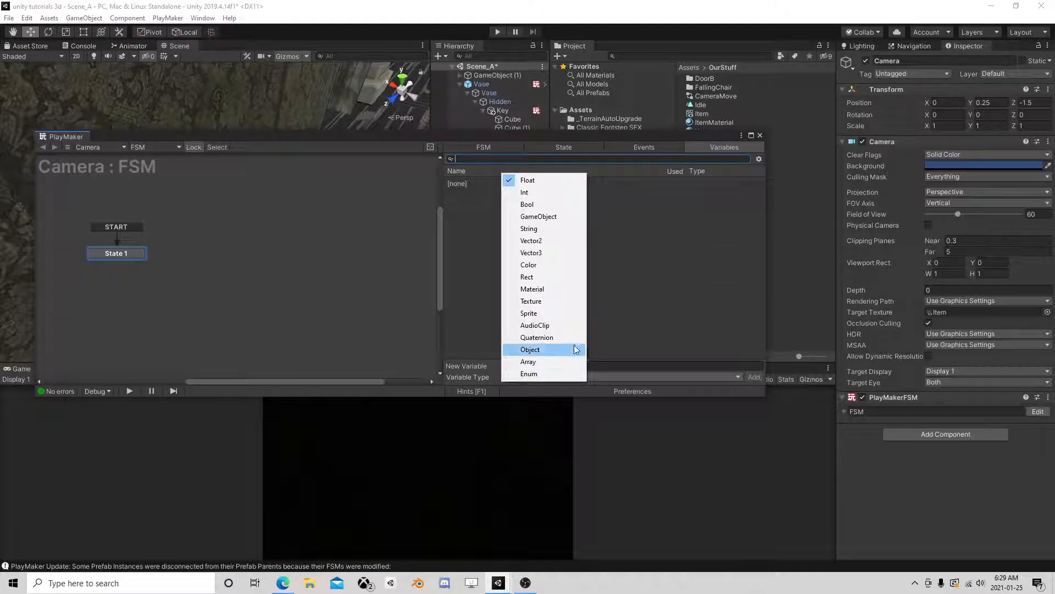
{"action": "left_click", "coordinate": [564, 218]}
{"action": "left_click", "coordinate": [553, 365]}
{"action": "type", "text": "In"}
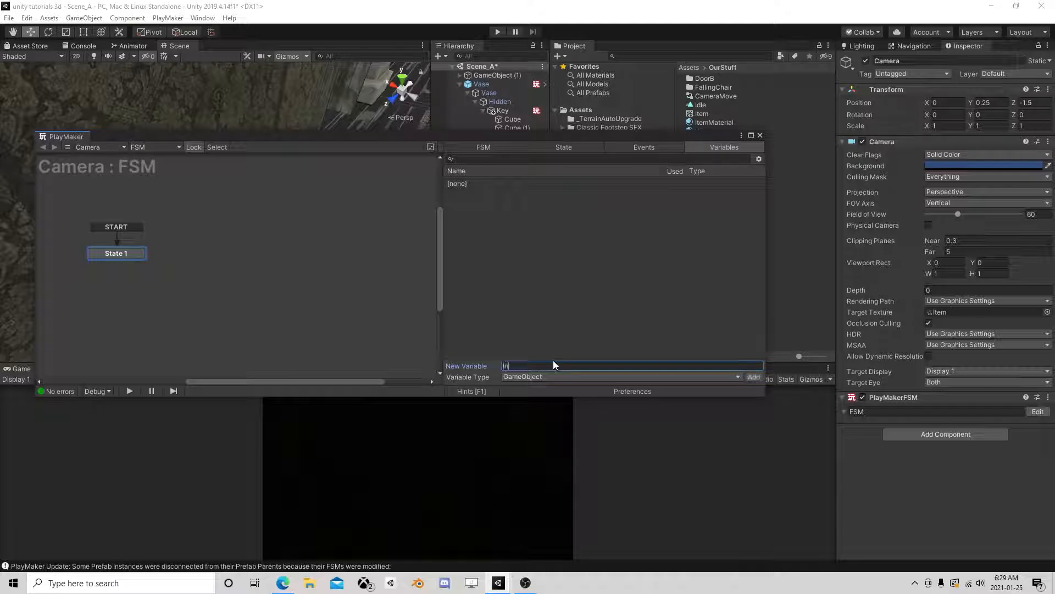
{"action": "type", "text": "spectingCam"}
{"action": "key", "text": "Return"}
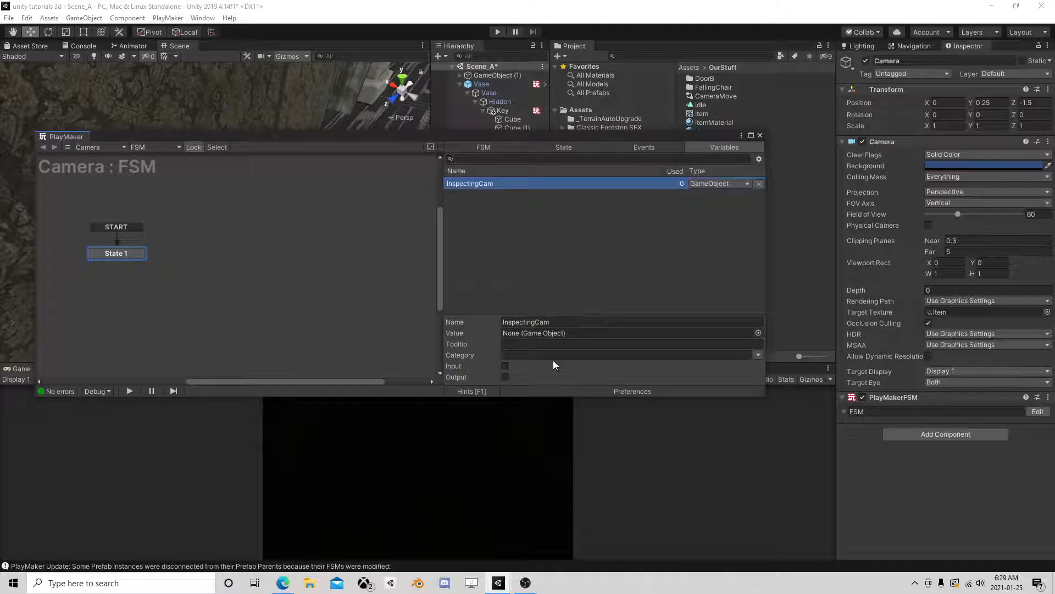
{"action": "left_click_drag", "start_coordinate": [559, 142], "coordinate": [557, 246]}
{"action": "left_click_drag", "start_coordinate": [497, 217], "coordinate": [542, 440]}
Step: Move the InspectingCam variable to the global variables and close the Camera's FSM
{"action": "right_click", "coordinate": [557, 291]}
{"action": "left_click", "coordinate": [567, 312]}
{"action": "left_click", "coordinate": [558, 312]}
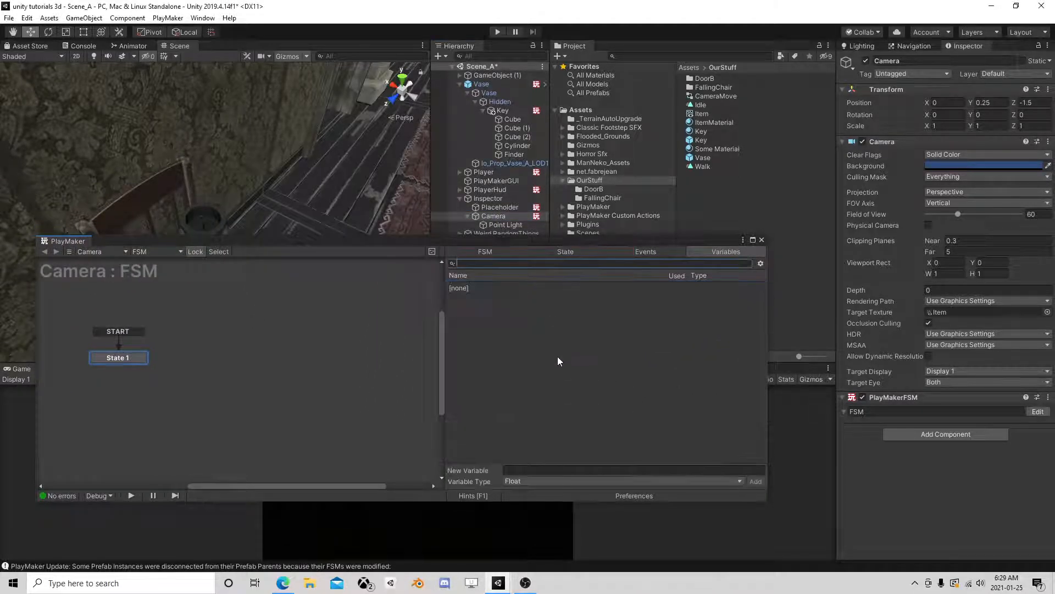
{"action": "left_click", "coordinate": [762, 240]}
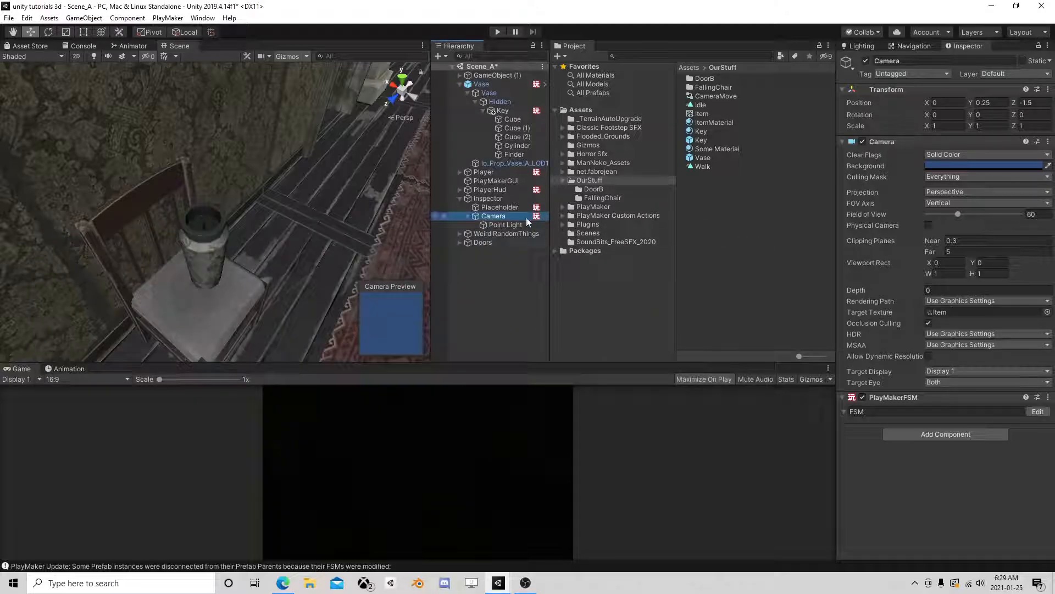
Step: Open the Key prefab's FSM and add two Get Position actions to State 1
{"action": "left_click", "coordinate": [515, 156]}
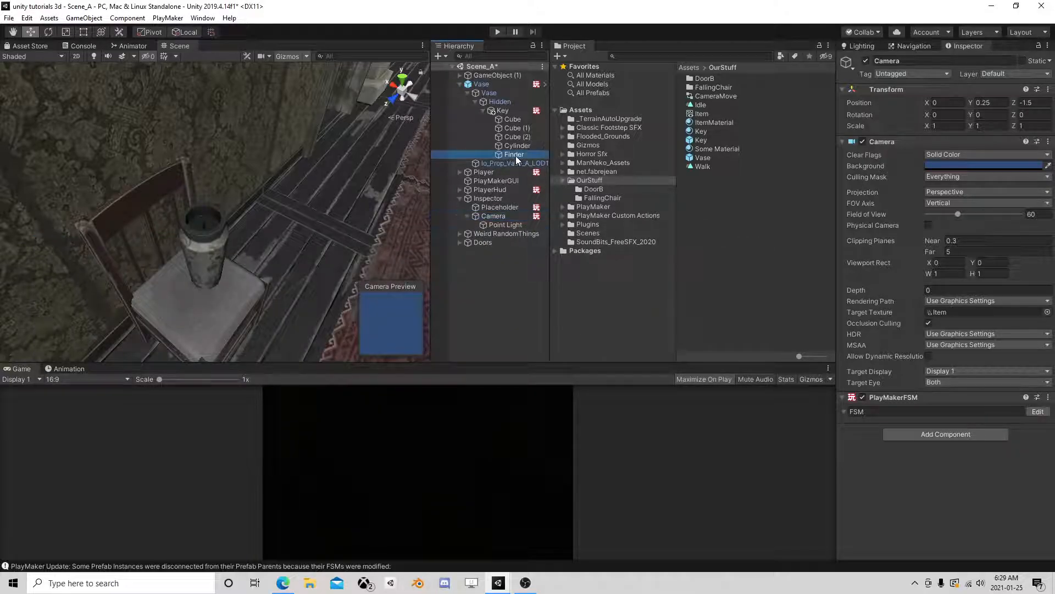
{"action": "left_click", "coordinate": [704, 141]}
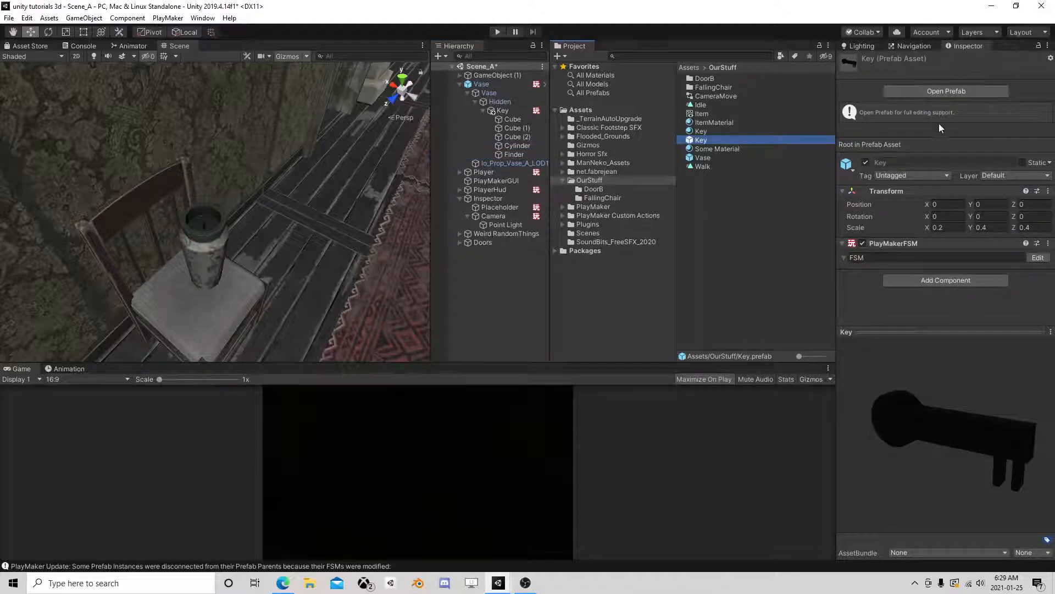
{"action": "left_click", "coordinate": [964, 93]}
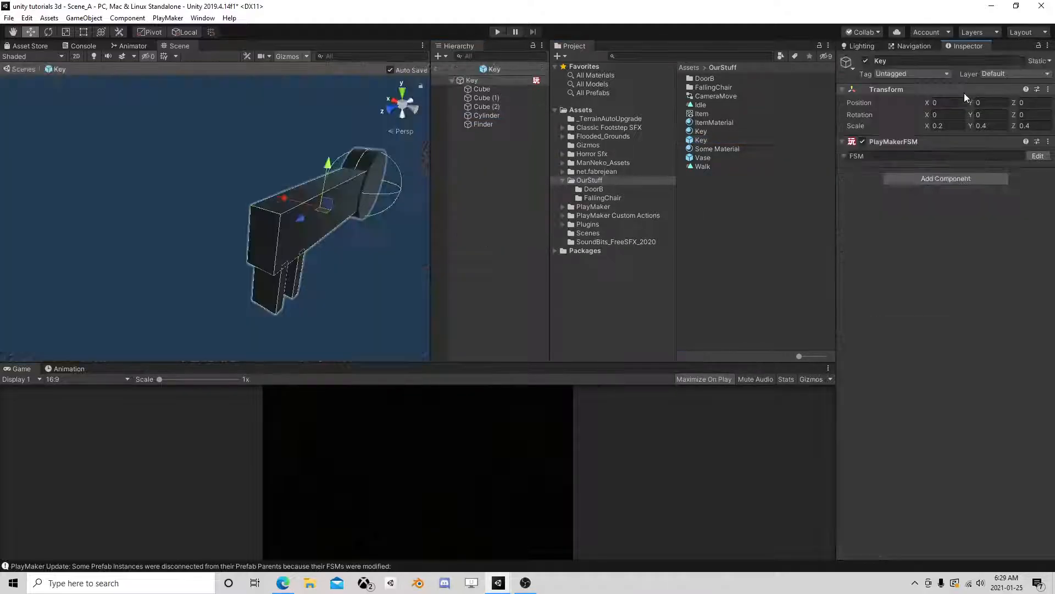
{"action": "left_click", "coordinate": [1037, 156]}
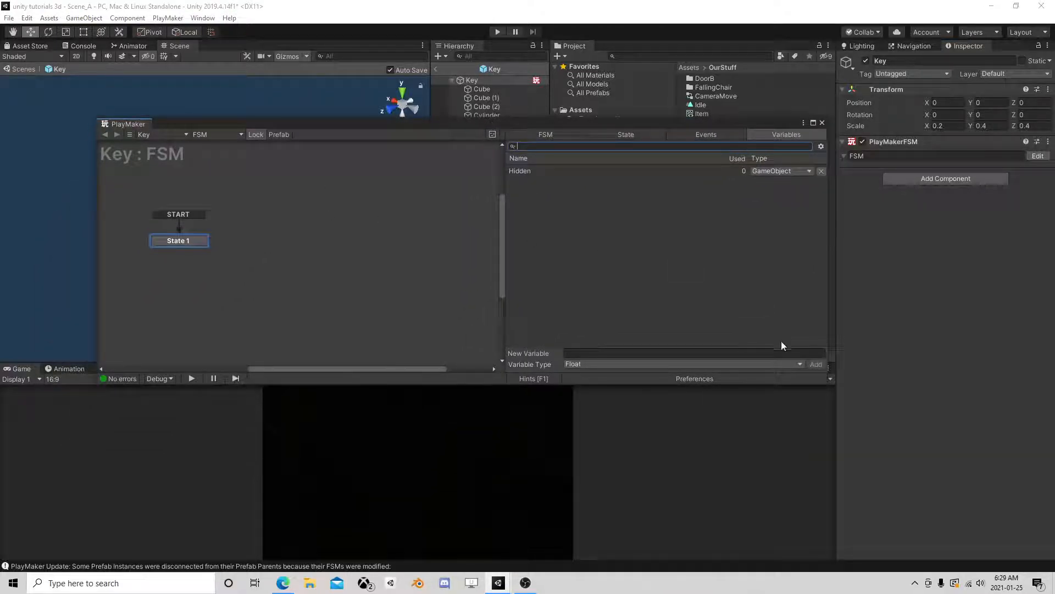
{"action": "left_click", "coordinate": [189, 240]}
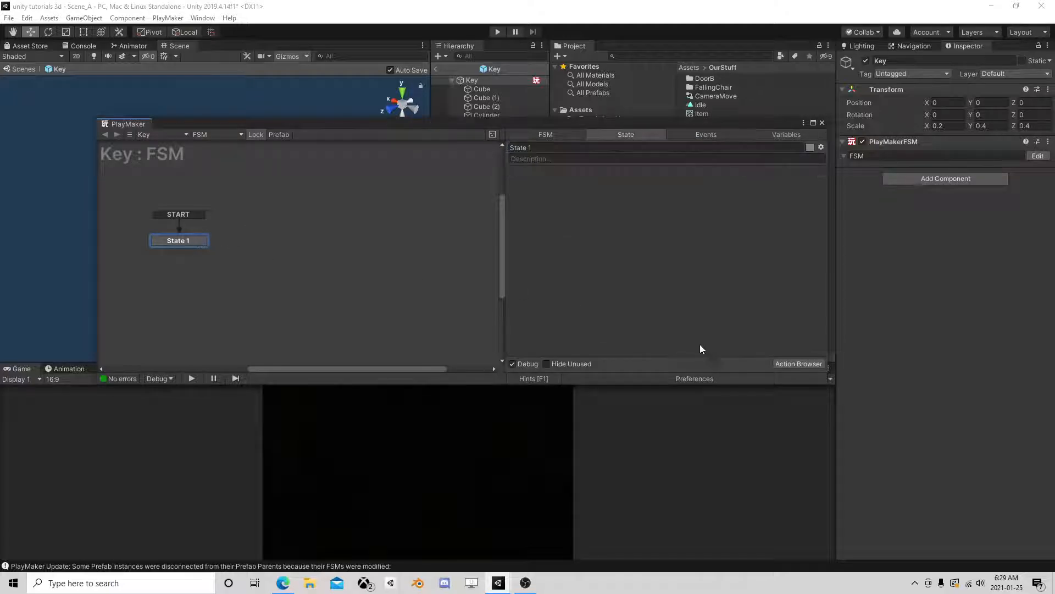
{"action": "left_click", "coordinate": [798, 363]}
{"action": "type", "text": "get"}
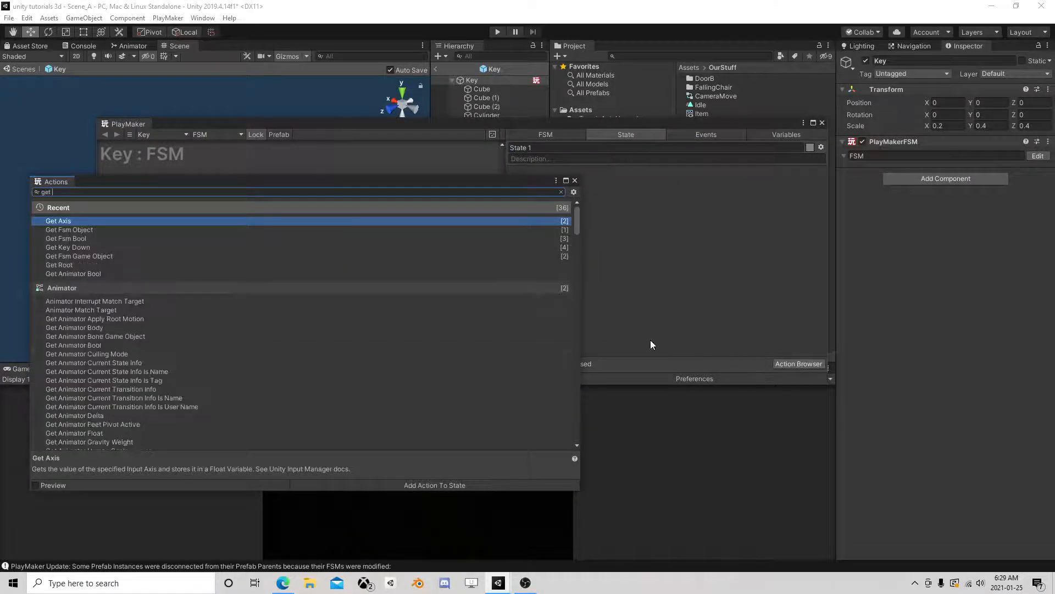
{"action": "type", "text": " po"}
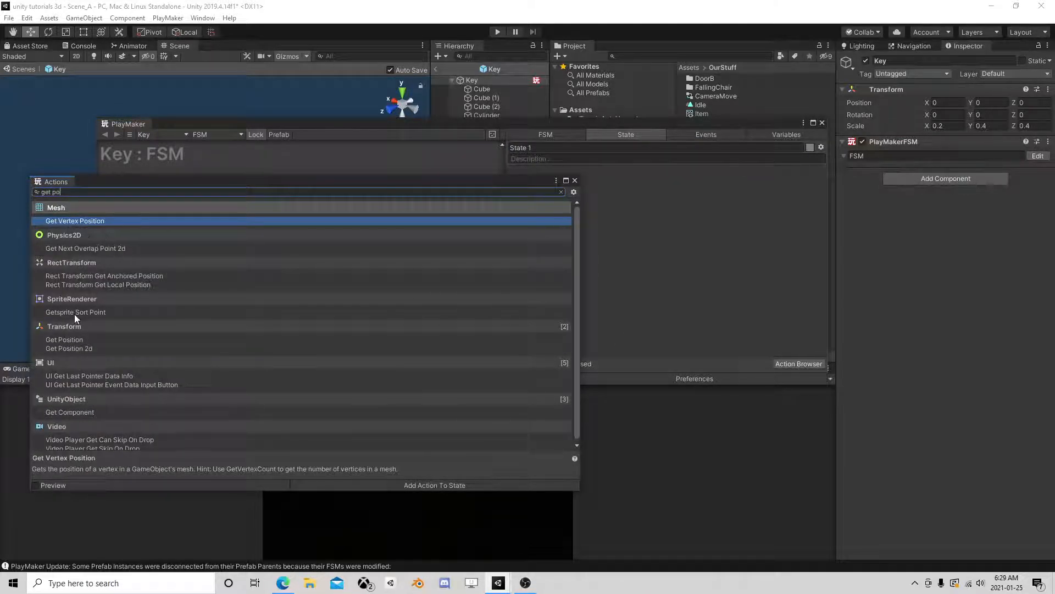
{"action": "double_click", "coordinate": [73, 338]}
{"action": "double_click", "coordinate": [76, 367]}
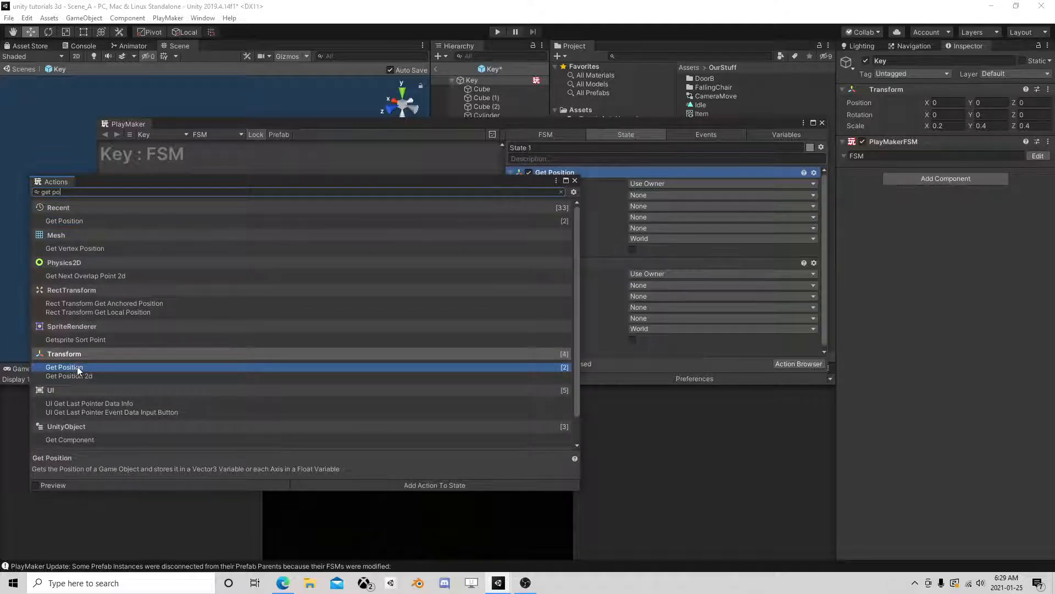
{"action": "left_click", "coordinate": [574, 180]}
{"action": "mouse_move", "coordinate": [596, 127]}
{"action": "left_mouse_down"}
{"action": "mouse_move", "coordinate": [524, 250]}
{"action": "mouse_move", "coordinate": [552, 169]}
{"action": "mouse_move", "coordinate": [595, 157]}
{"action": "mouse_move", "coordinate": [584, 119]}
{"action": "left_mouse_up"}
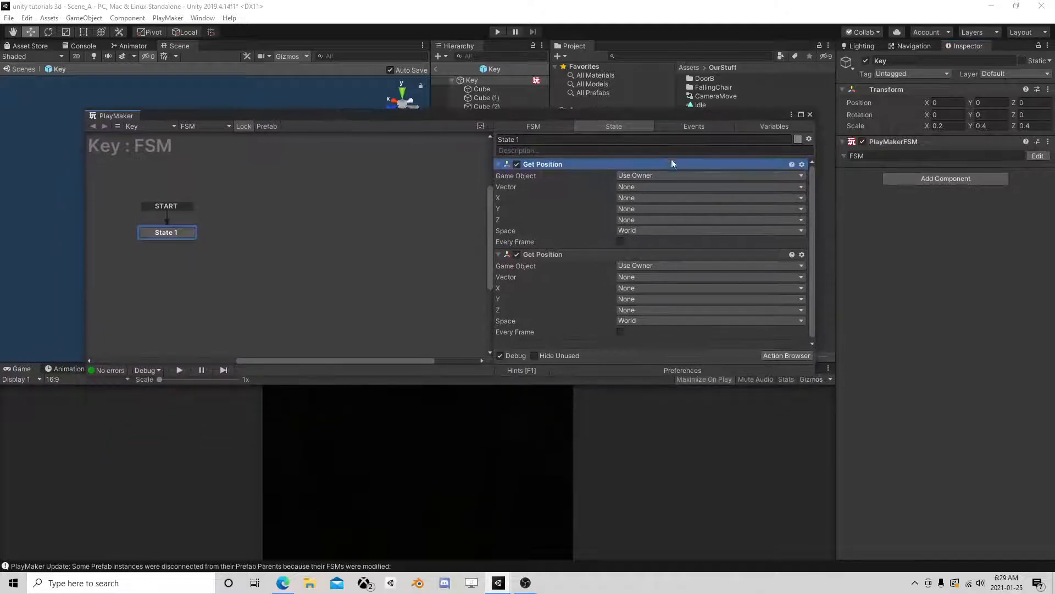
Step: Make the first Get Position read the Hidden object every frame and store its vector in a new variable named Hiddenvector
{"action": "left_click", "coordinate": [664, 176]}
{"action": "left_click", "coordinate": [656, 198]}
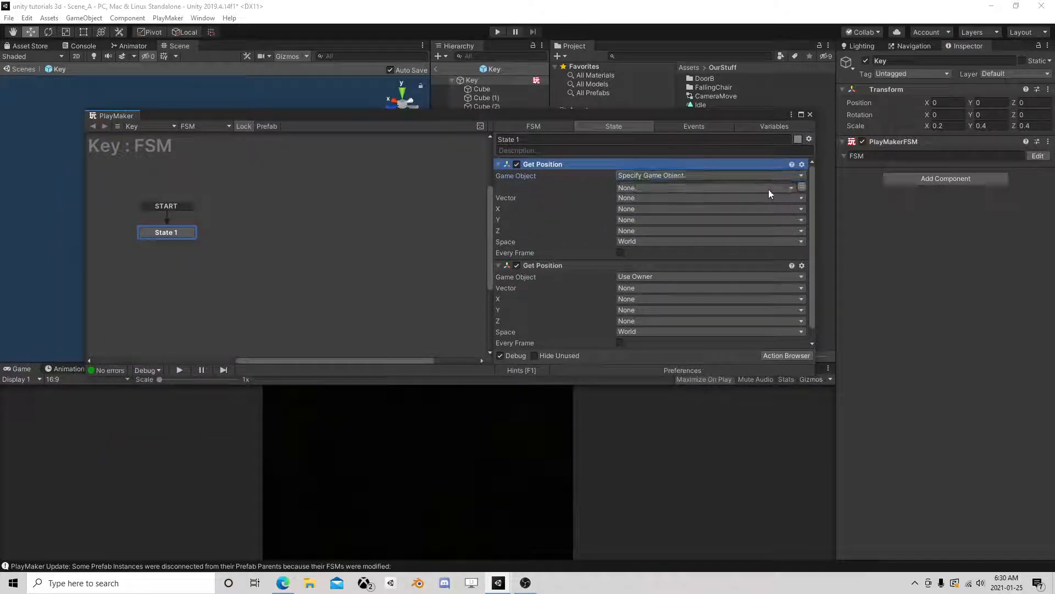
{"action": "left_click", "coordinate": [771, 190]}
{"action": "mouse_move", "coordinate": [714, 219]}
{"action": "left_click", "coordinate": [788, 220]}
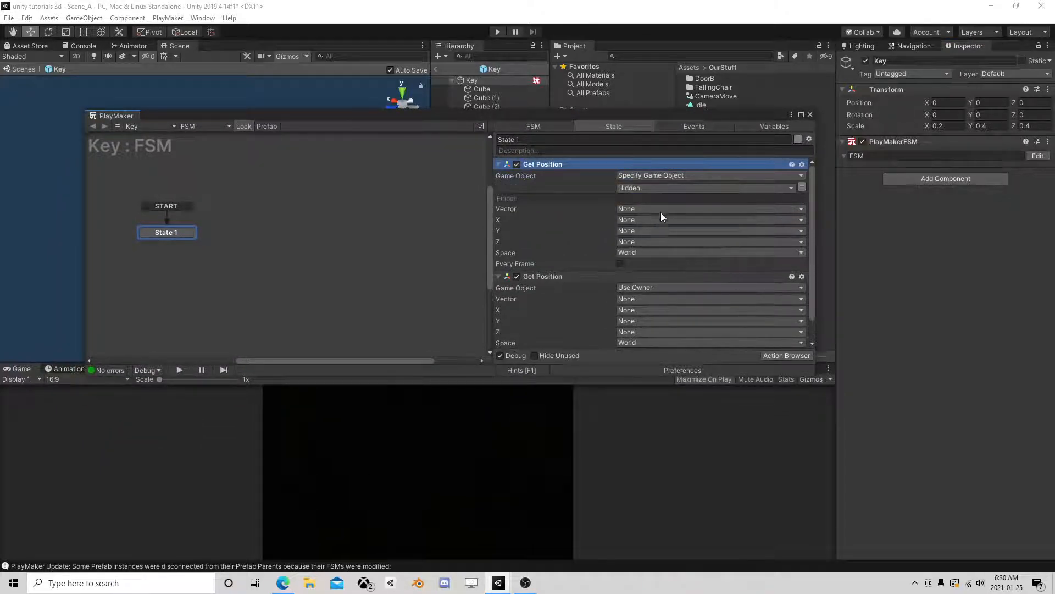
{"action": "left_click", "coordinate": [632, 219]}
{"action": "left_click", "coordinate": [640, 235]}
{"action": "type", "text": "Hiddenvector"}
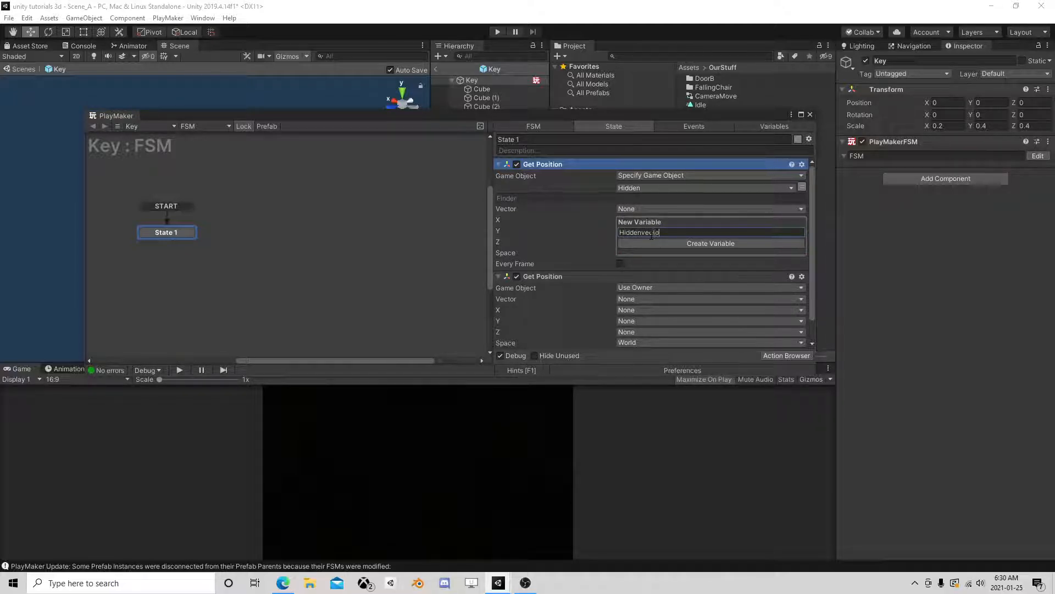
{"action": "key", "text": "Return"}
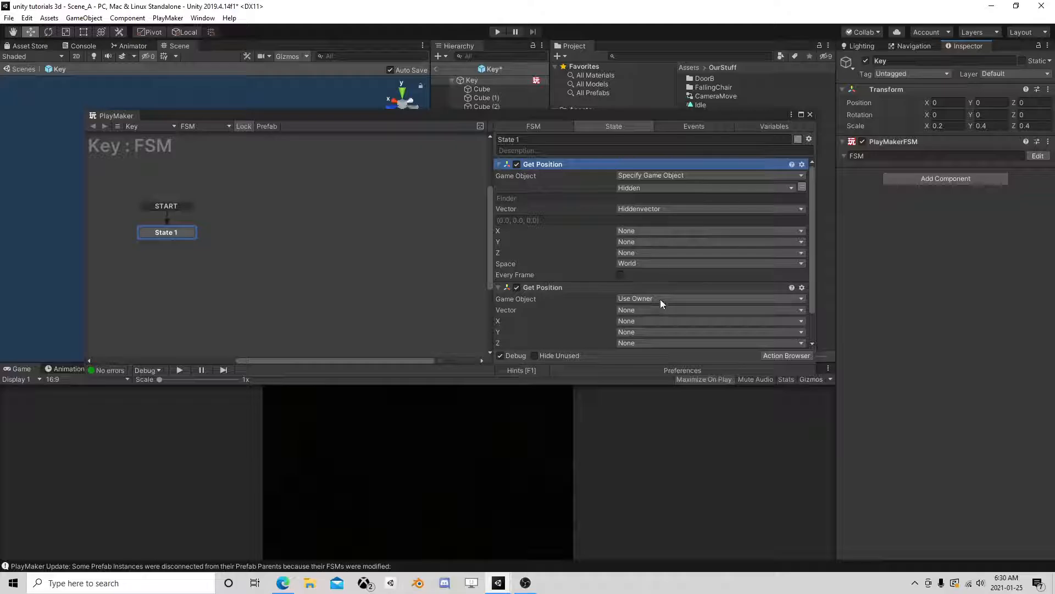
{"action": "left_click", "coordinate": [620, 275]}
Step: Point the second Get Position at the global InspectingCam and store its vector in a new variable named Cam
{"action": "scroll", "coordinate": [642, 279], "scroll_direction": "down", "scroll_amount": 1}
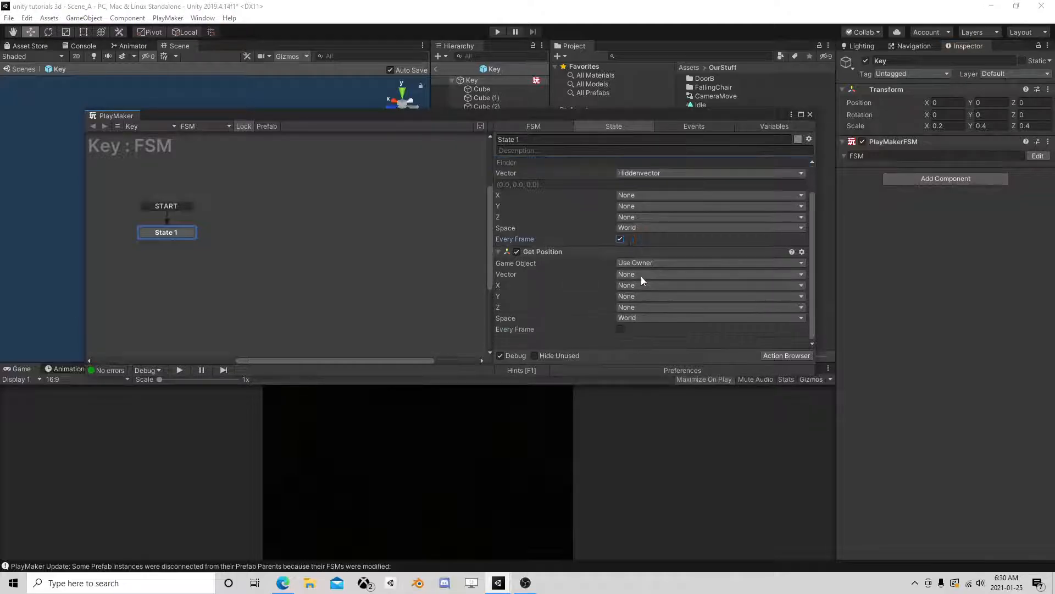
{"action": "left_click", "coordinate": [643, 264]}
{"action": "left_click", "coordinate": [657, 285]}
{"action": "left_click", "coordinate": [801, 274]}
{"action": "left_click", "coordinate": [742, 275]}
{"action": "mouse_move", "coordinate": [719, 304]}
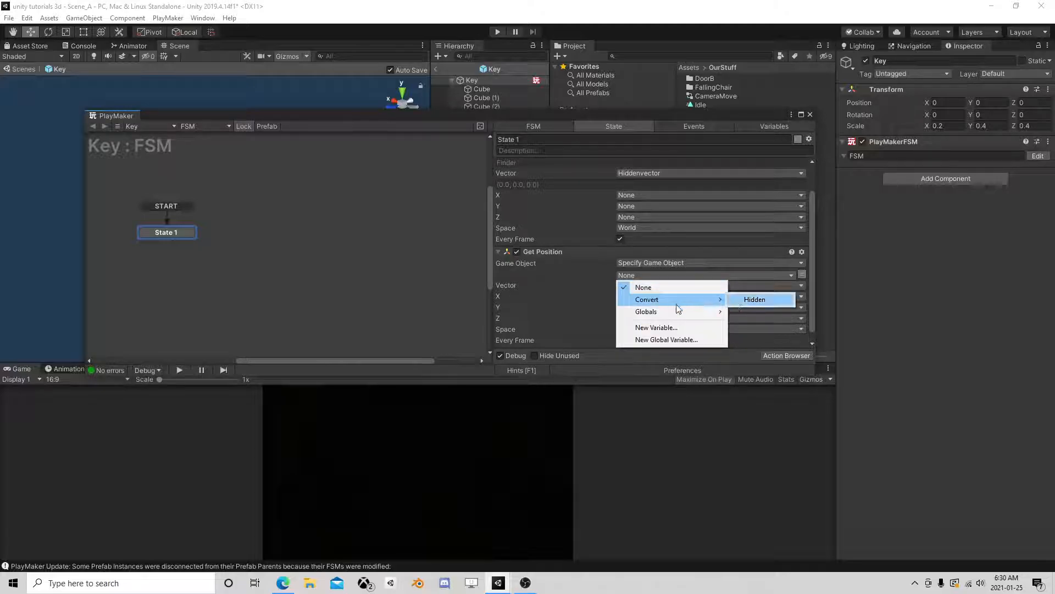
{"action": "left_click", "coordinate": [759, 313]}
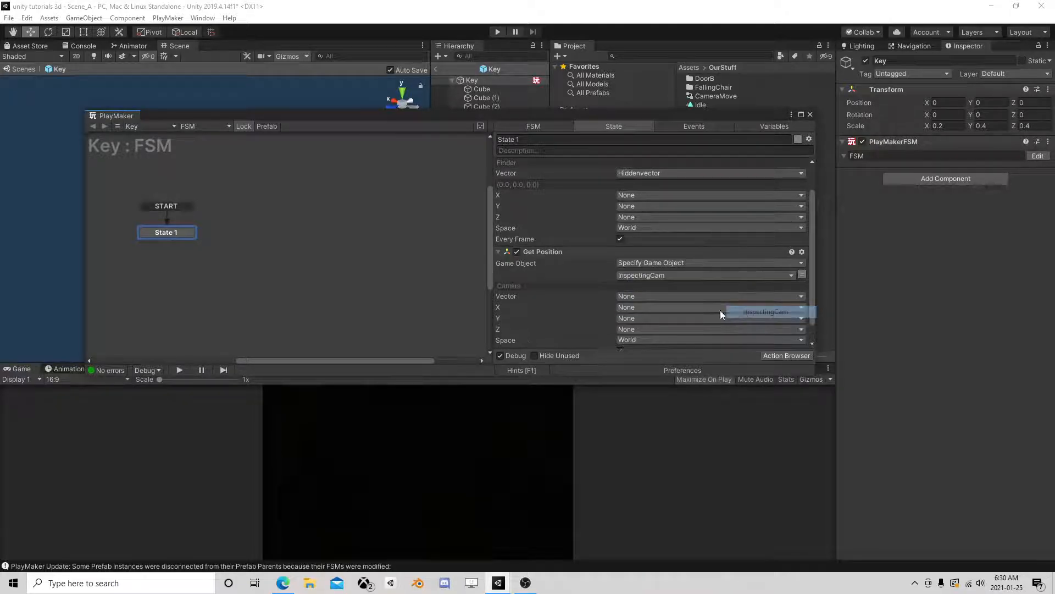
{"action": "left_click", "coordinate": [643, 296]}
{"action": "left_click", "coordinate": [649, 336]}
{"action": "type", "text": "Cam"}
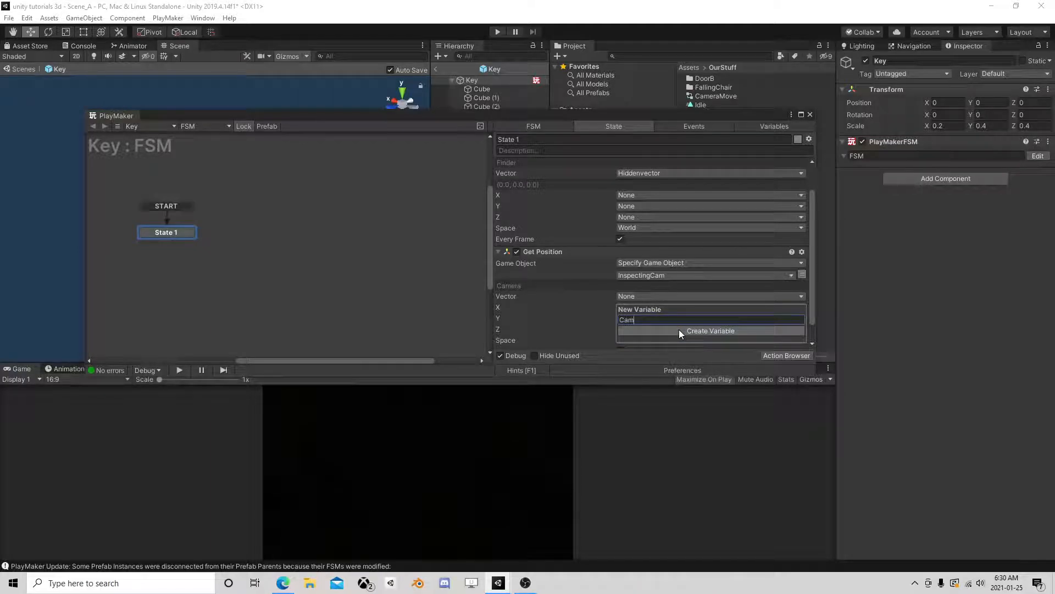
{"action": "left_click", "coordinate": [678, 330]}
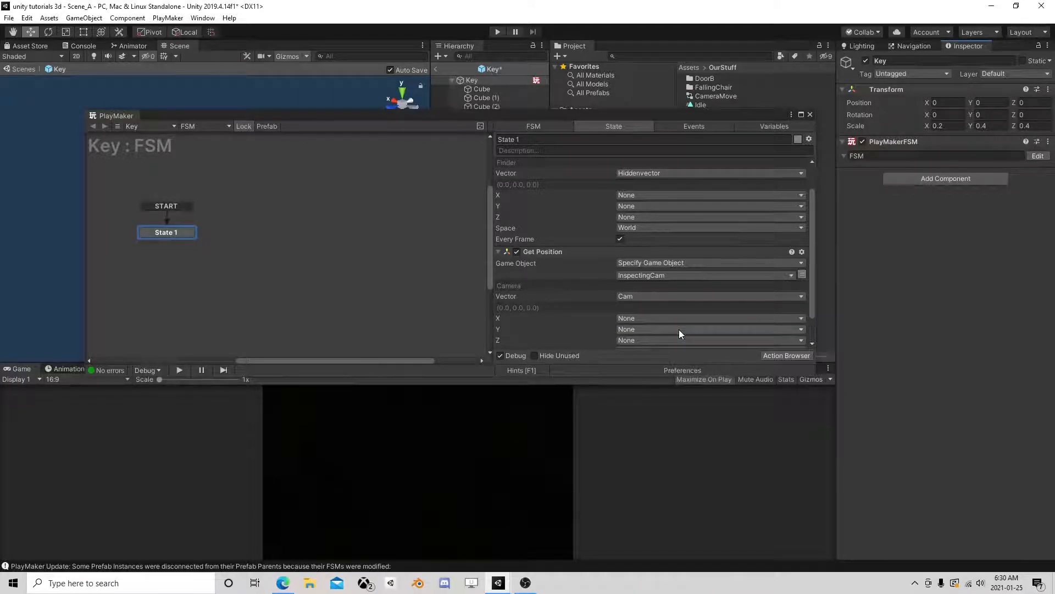
Step: Make the second Get Position run every frame and add a Vector3 Operator as the last action of State 1
{"action": "scroll", "coordinate": [615, 328], "scroll_direction": "down", "scroll_amount": 2}
{"action": "left_click", "coordinate": [620, 329]}
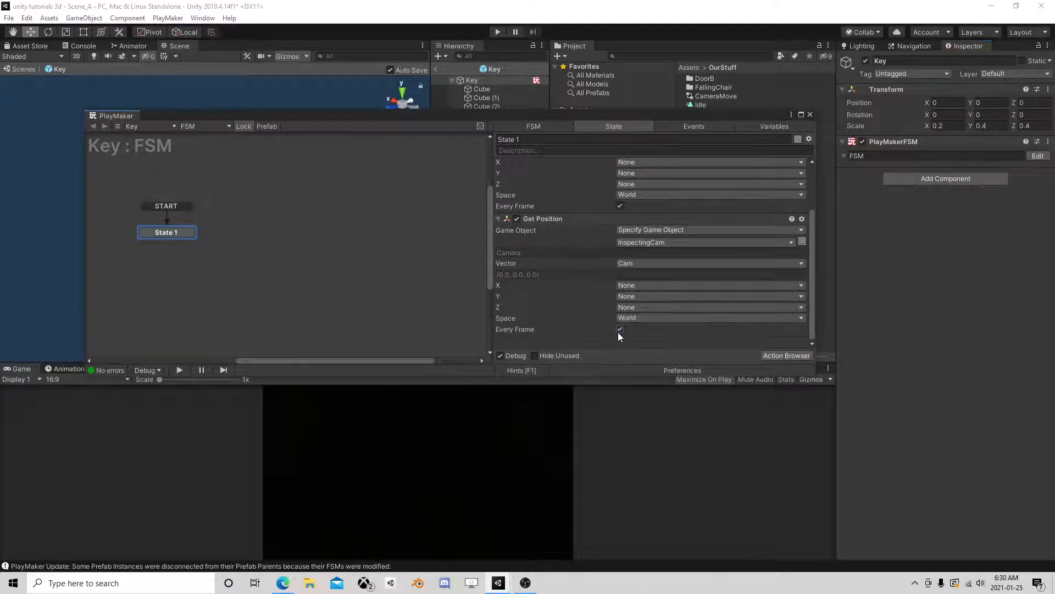
{"action": "left_click", "coordinate": [773, 355]}
{"action": "type", "text": "ve"}
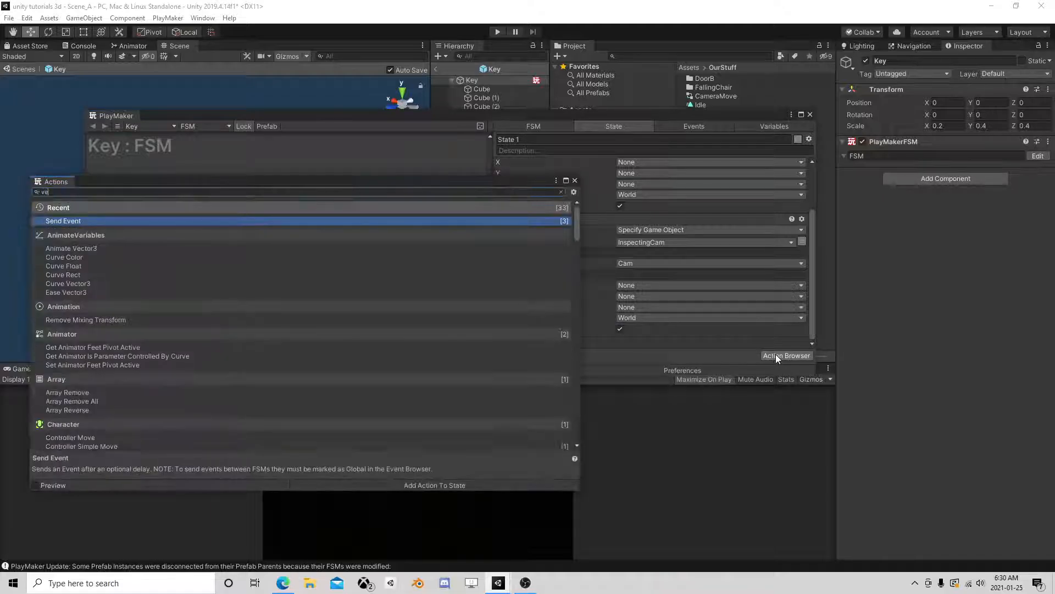
{"action": "type", "text": "ctor"}
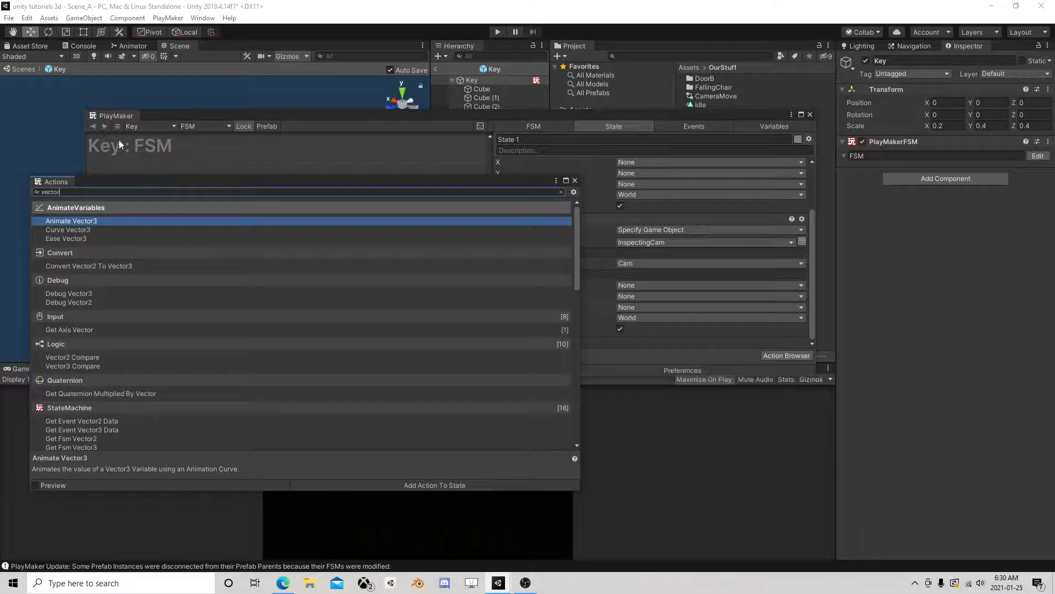
{"action": "type", "text": "3"}
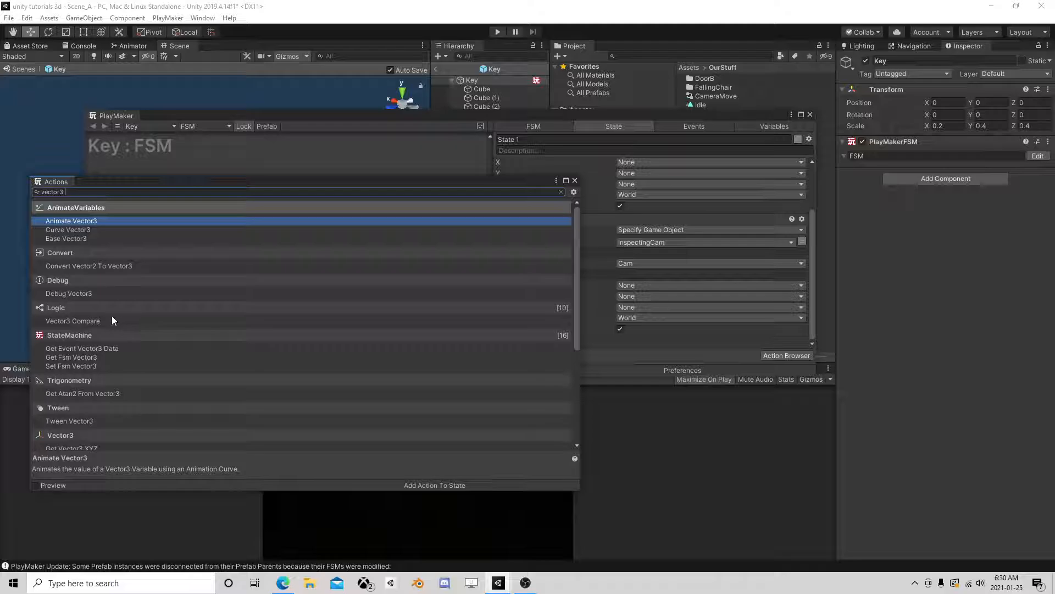
{"action": "type", "text": " op"}
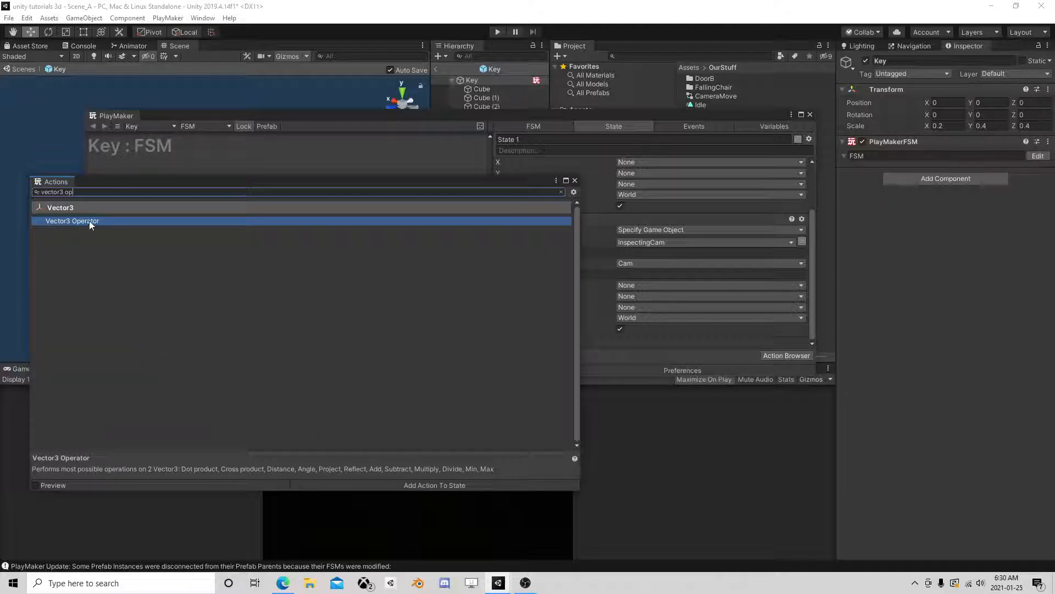
{"action": "double_click", "coordinate": [89, 220]}
{"action": "left_click", "coordinate": [575, 181]}
{"action": "scroll", "coordinate": [628, 286], "scroll_direction": "down", "scroll_amount": 3}
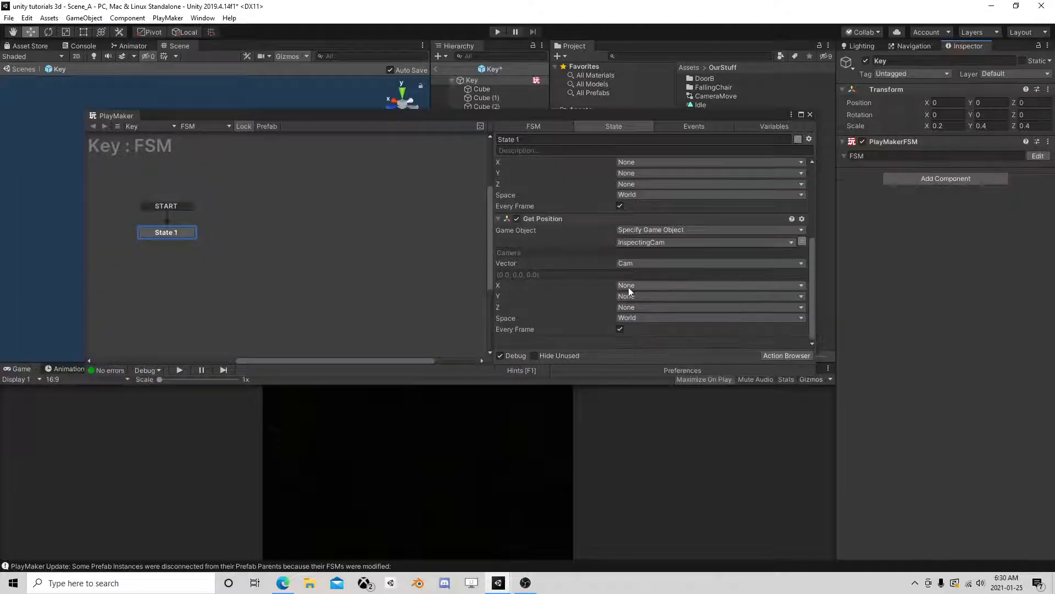
{"action": "scroll", "coordinate": [626, 287], "scroll_direction": "up", "scroll_amount": 5}
{"action": "right_click", "coordinate": [571, 166]}
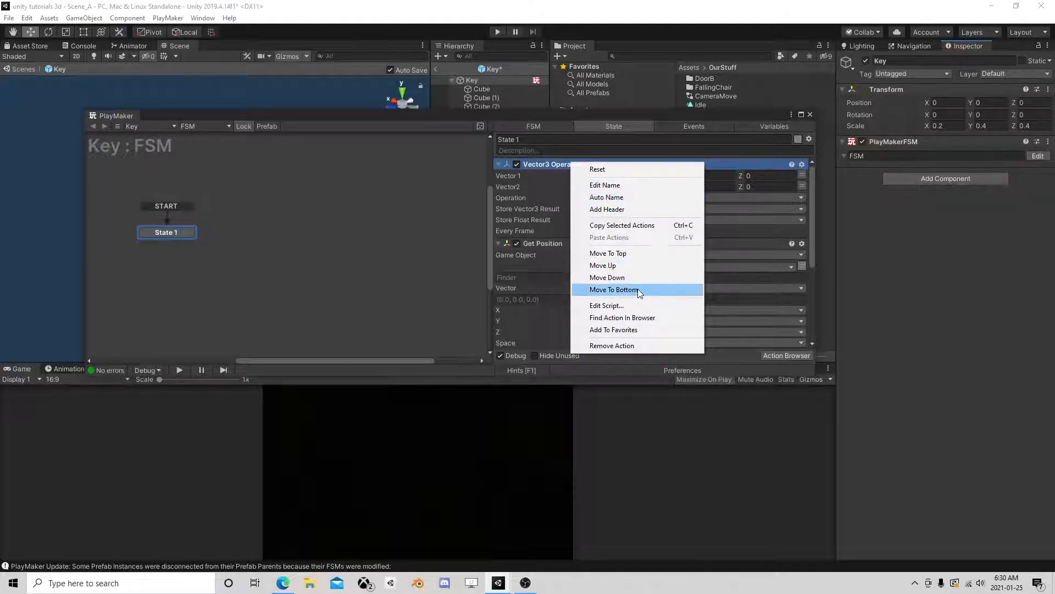
{"action": "left_click", "coordinate": [614, 289]}
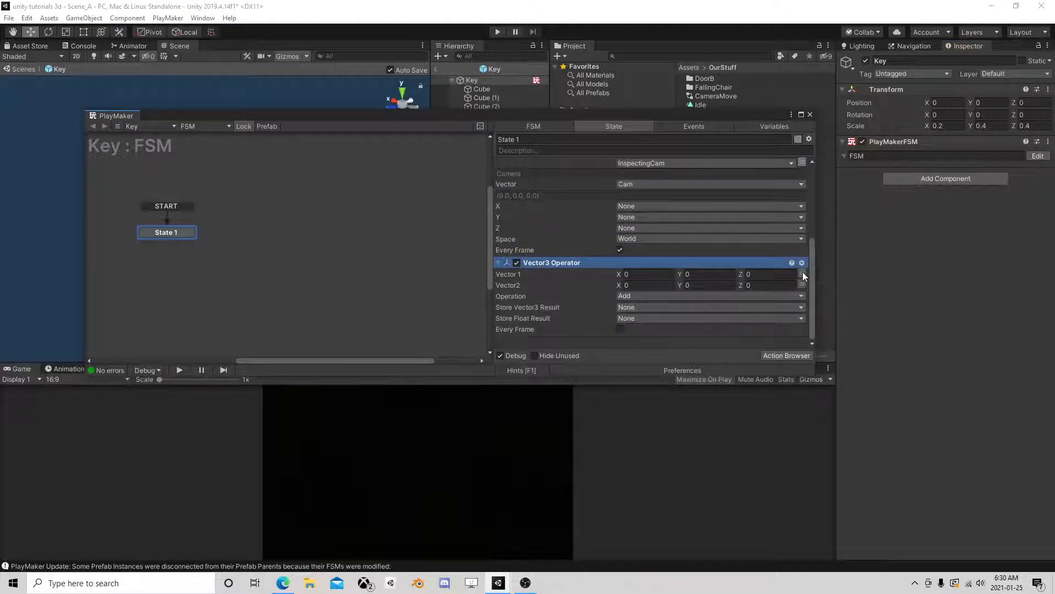
Step: Use the variable Cam as Vector 1 and Hiddenvector as Vector2 of the Vector3 Operator
{"action": "left_click", "coordinate": [802, 274]}
{"action": "left_click", "coordinate": [777, 275]}
{"action": "left_click", "coordinate": [678, 300]}
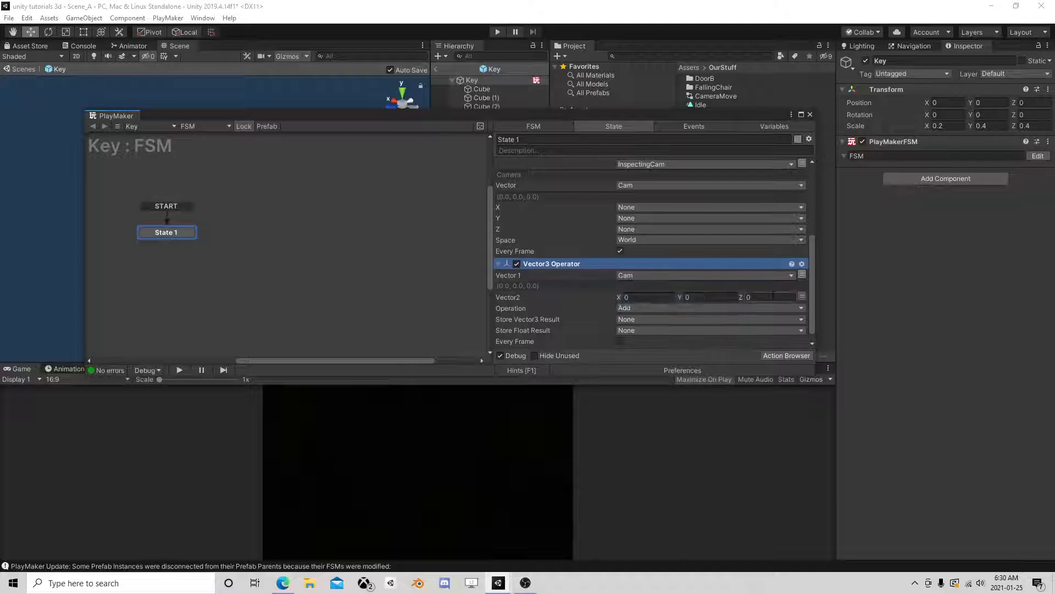
{"action": "left_click", "coordinate": [802, 297]}
{"action": "left_click", "coordinate": [770, 297]}
{"action": "left_click", "coordinate": [668, 333]}
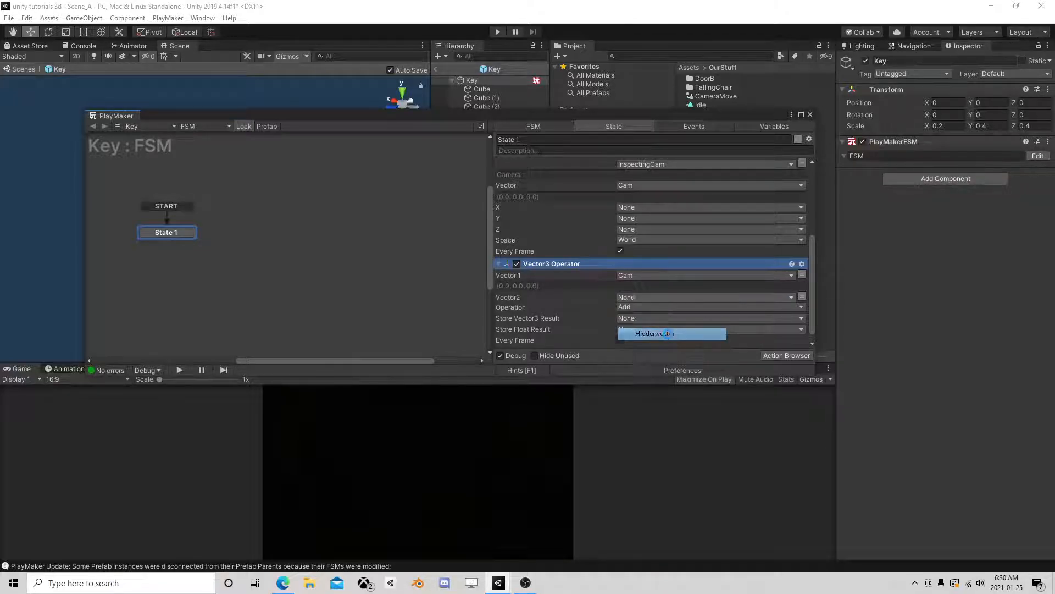
Step: Make the Vector3 Operator compute the Dot Product every frame and store its float result in a new variable named Dot
{"action": "left_click", "coordinate": [631, 296]}
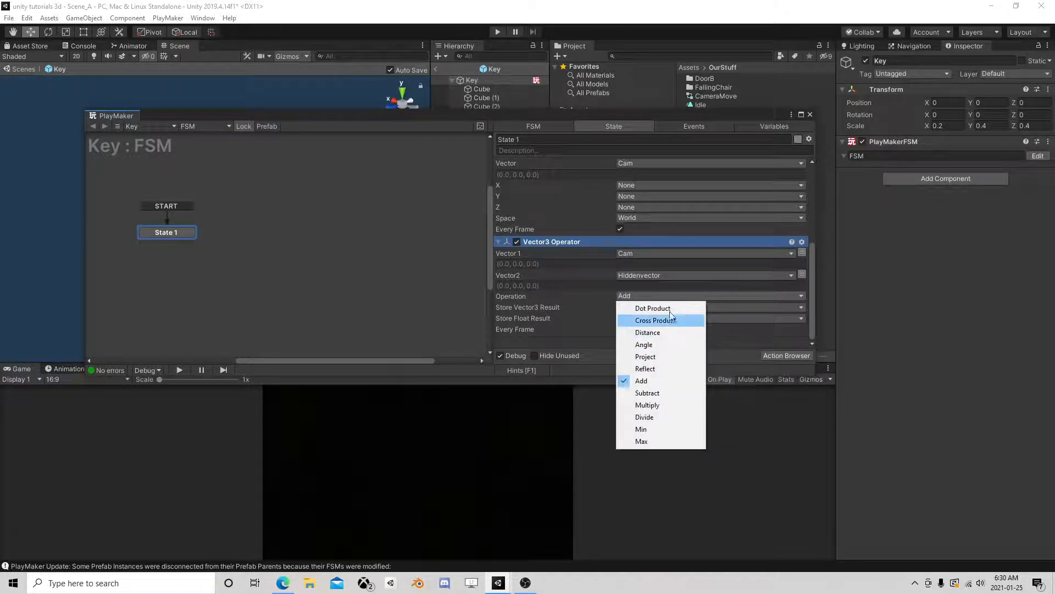
{"action": "left_click", "coordinate": [652, 308]}
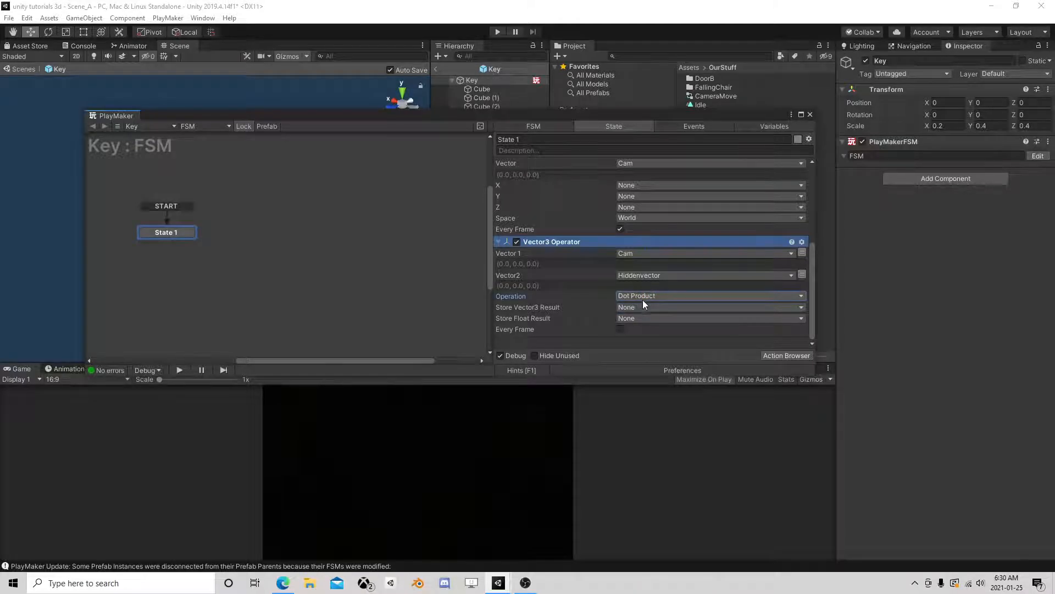
{"action": "left_click", "coordinate": [620, 328]}
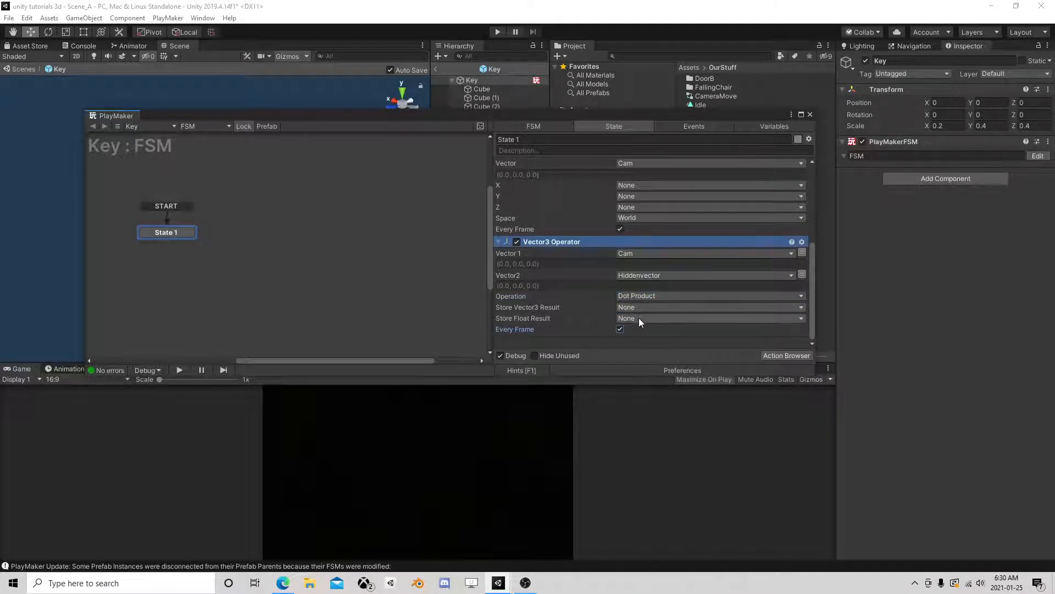
{"action": "left_click", "coordinate": [638, 318]}
{"action": "left_click", "coordinate": [647, 345]}
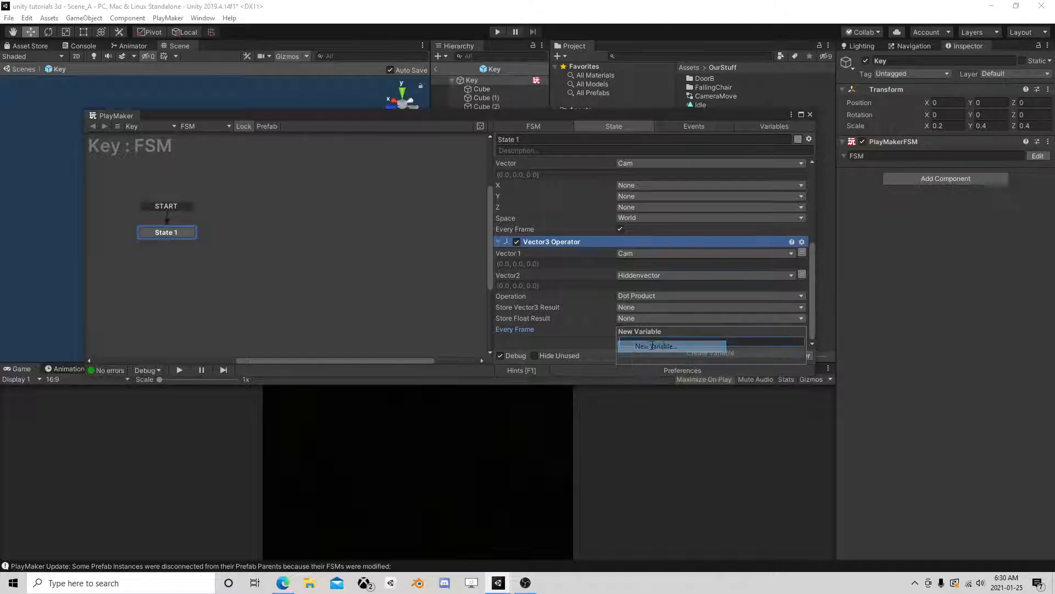
{"action": "type", "text": "Dot"}
{"action": "key", "text": "Return"}
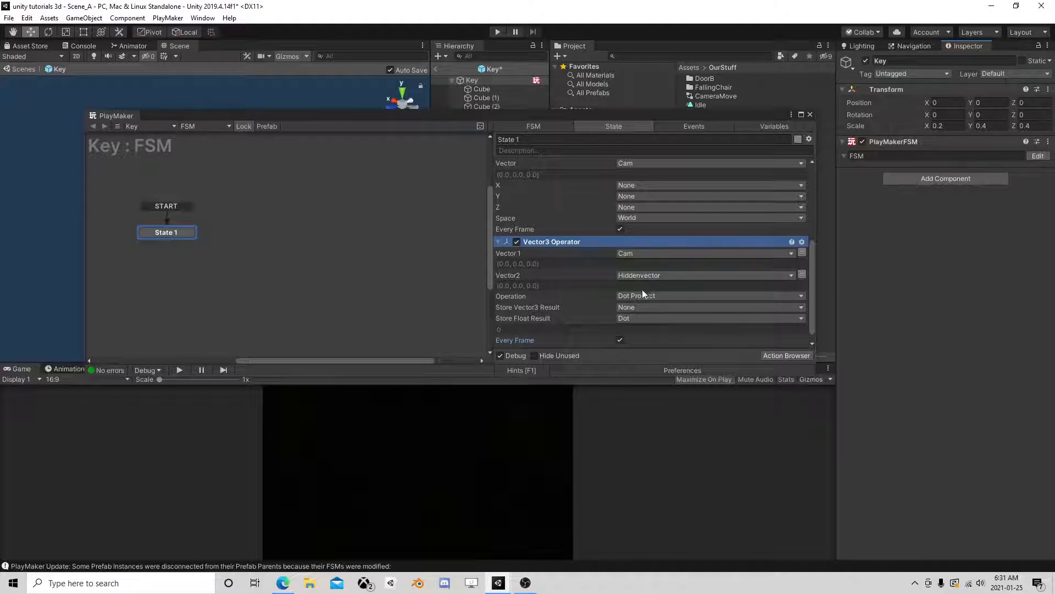
Step: Add a Float Compare action and place it at the end of State 1's action list
{"action": "scroll", "coordinate": [702, 297], "scroll_direction": "down", "scroll_amount": 1}
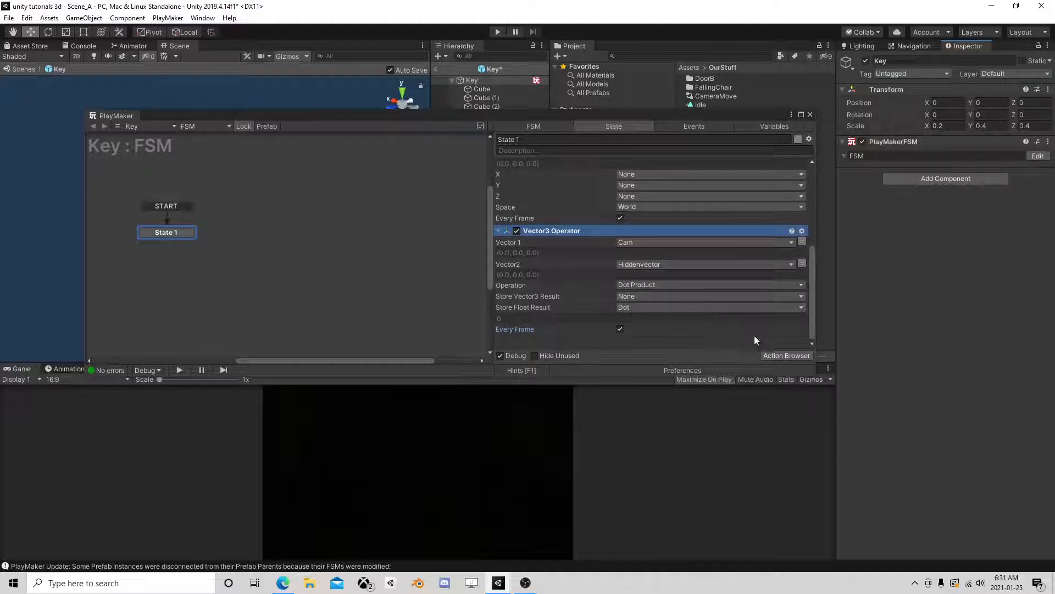
{"action": "left_click", "coordinate": [784, 355]}
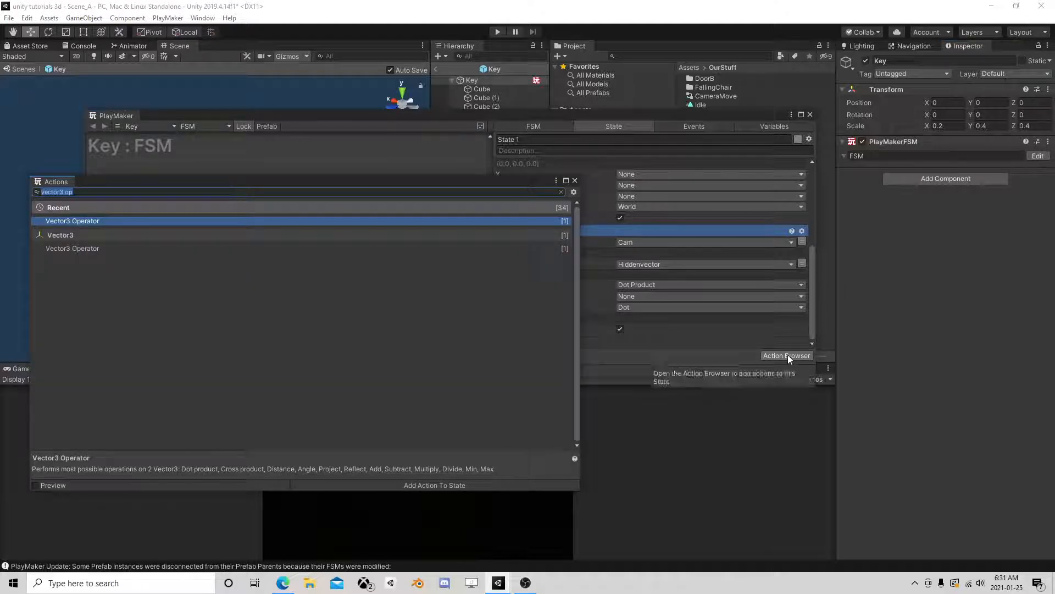
{"action": "type", "text": "float com"}
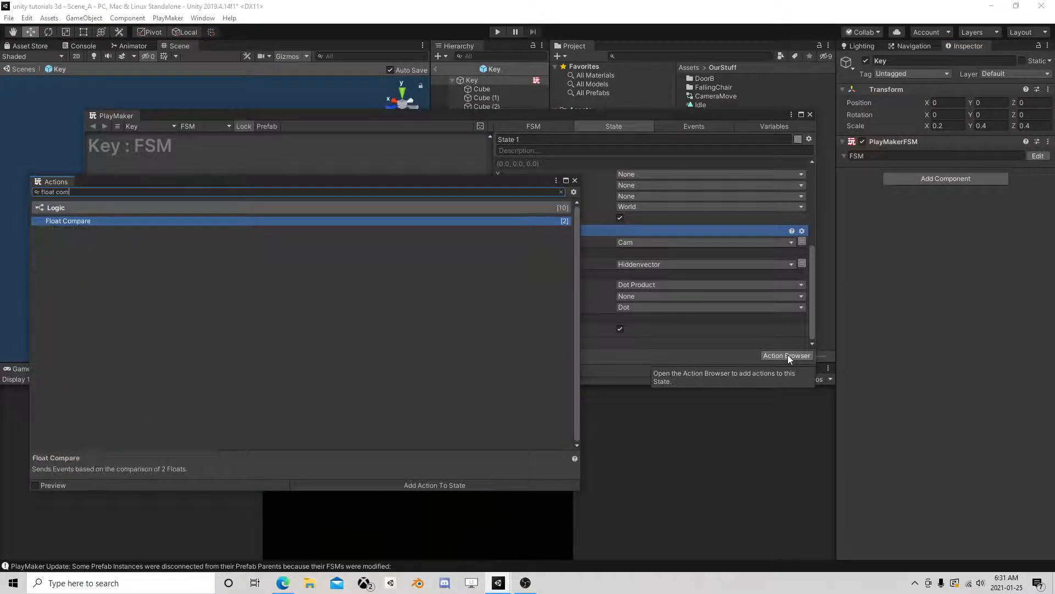
{"action": "double_click", "coordinate": [224, 221]}
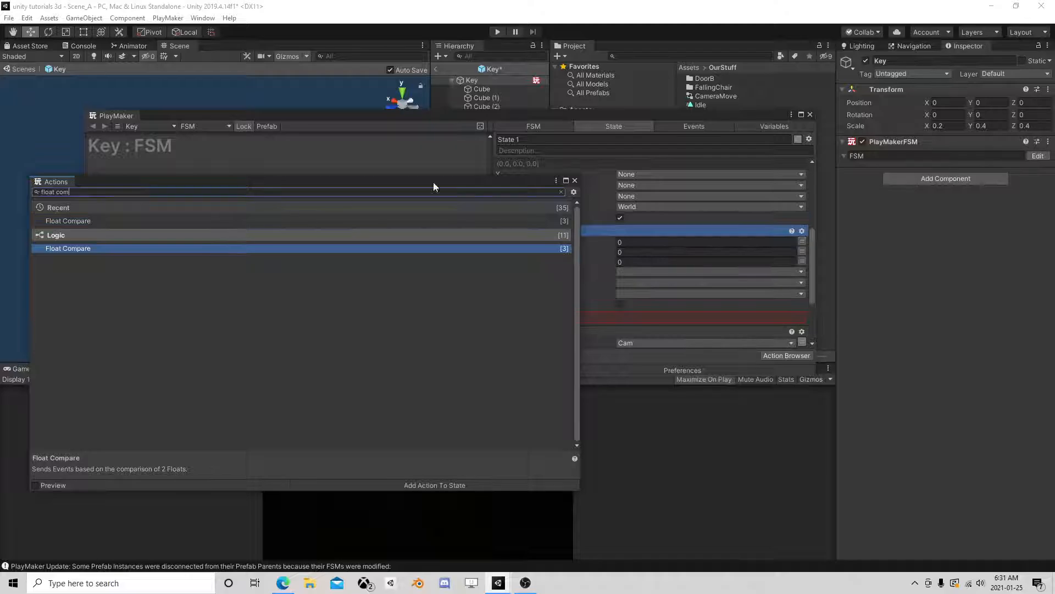
{"action": "left_click", "coordinate": [574, 181]}
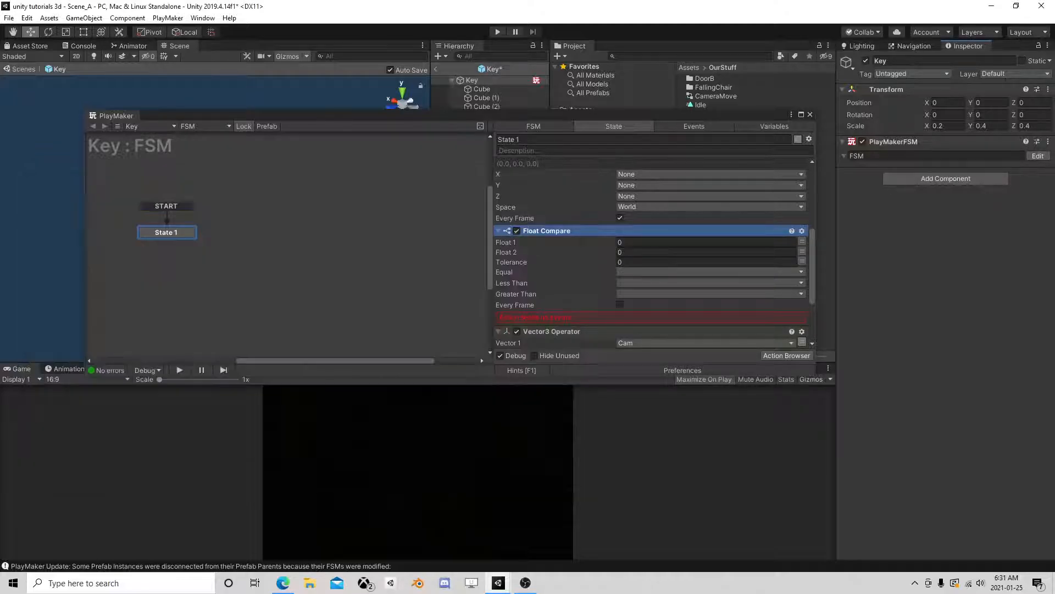
{"action": "right_click", "coordinate": [562, 227]}
{"action": "left_click", "coordinate": [632, 381]}
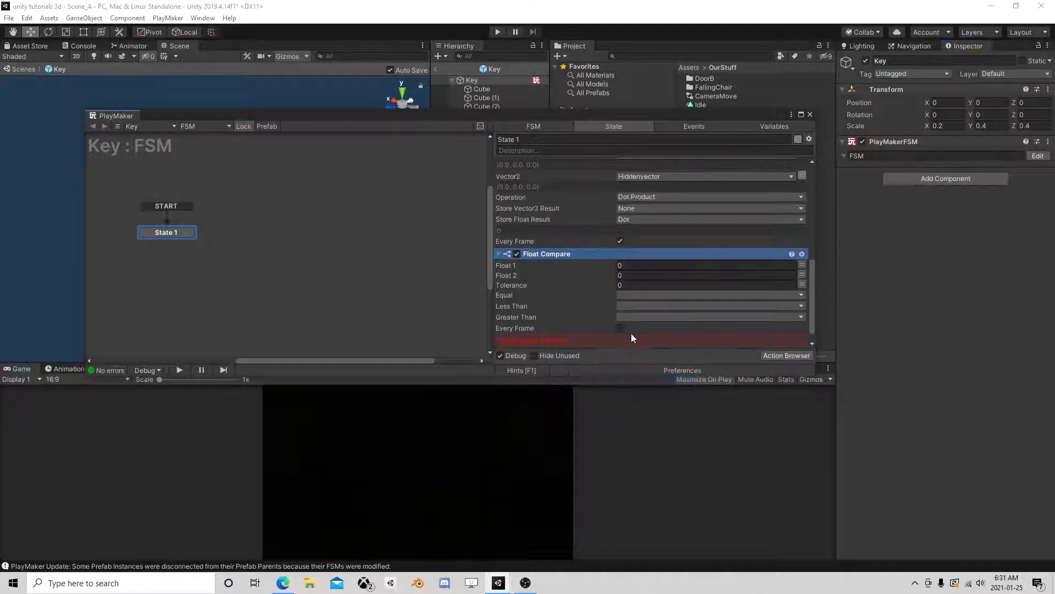
Step: Set the Float Compare to compare the Dot variable against -0.8
{"action": "left_click", "coordinate": [802, 264]}
{"action": "left_click", "coordinate": [771, 265]}
{"action": "left_click", "coordinate": [666, 287]}
{"action": "left_click", "coordinate": [674, 287]}
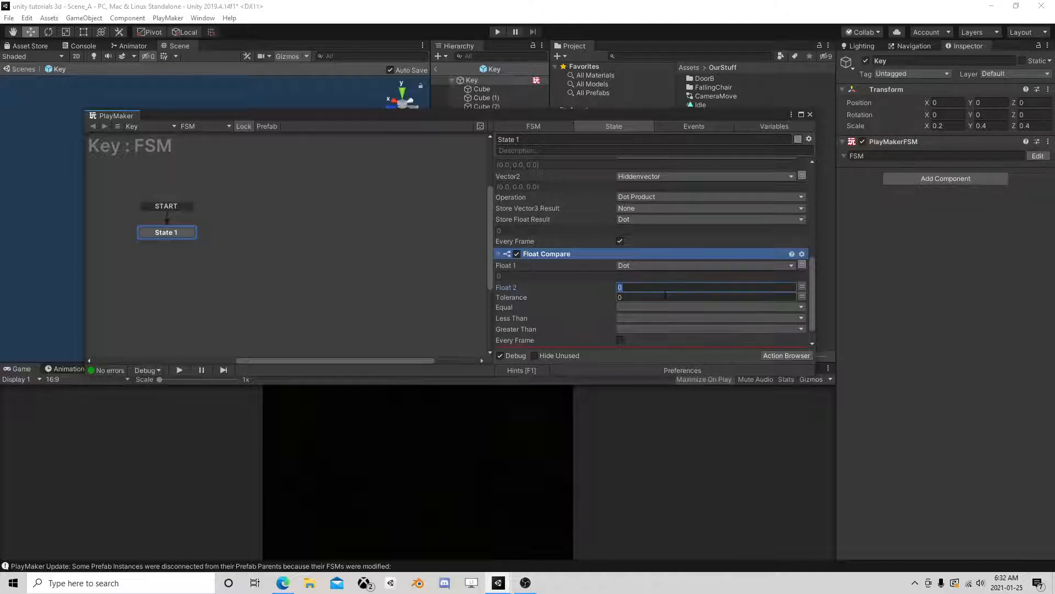
{"action": "type", "text": "-0.8"}
Step: Send a new event named "Looking at it" on Less Than in the Float Compare, checked every frame
{"action": "left_click", "coordinate": [654, 319]}
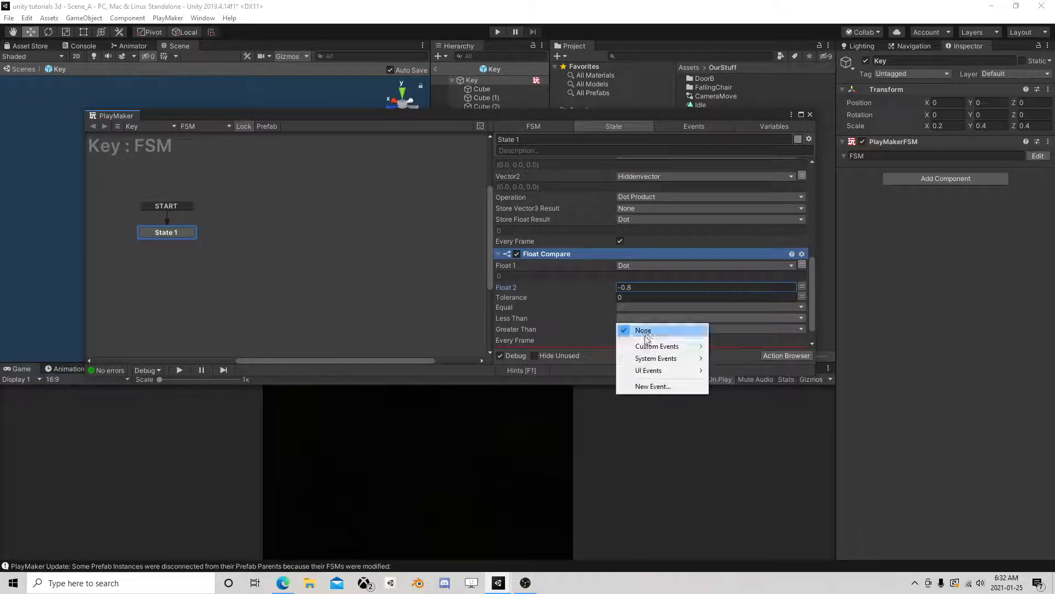
{"action": "left_click", "coordinate": [648, 384]}
{"action": "type", "text": "Looki"}
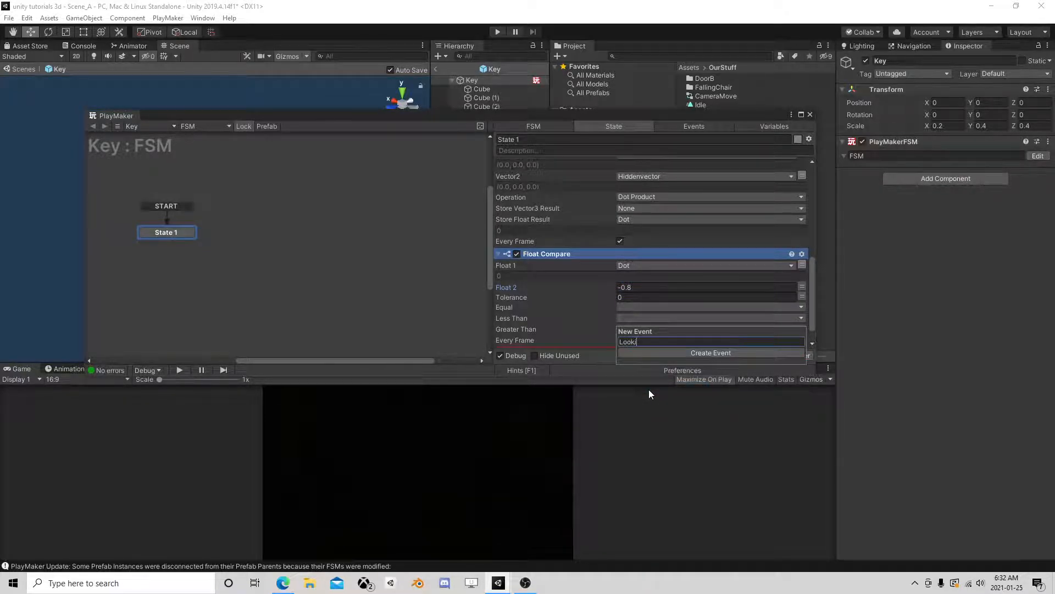
{"action": "type", "text": "ng at it"}
{"action": "key", "text": "Return"}
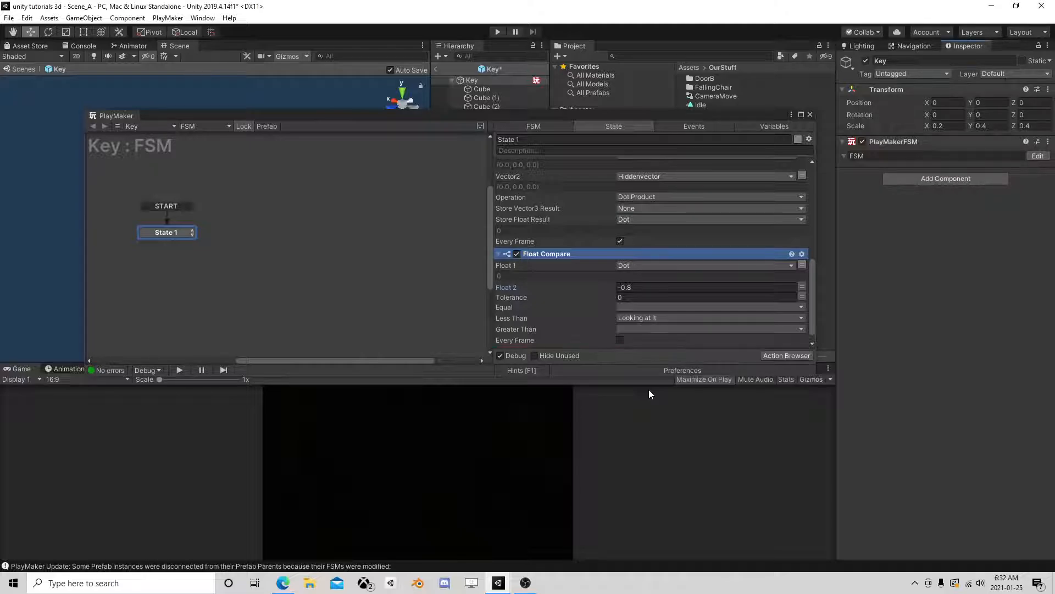
{"action": "left_click", "coordinate": [619, 340]}
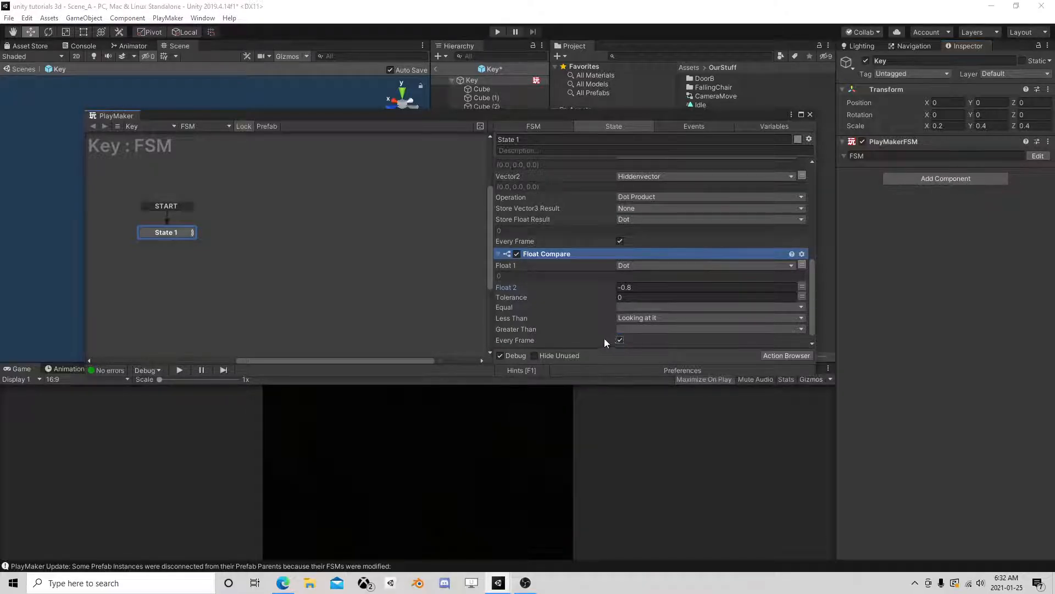
Step: Add a transition for the "Looking at it" event to State 1
{"action": "right_click", "coordinate": [175, 232]}
{"action": "mouse_move", "coordinate": [288, 240]}
{"action": "left_click", "coordinate": [329, 240]}
Step: Copy State 1 and paste the duplicate beside it as State 2
{"action": "right_click", "coordinate": [187, 234]}
{"action": "left_click", "coordinate": [230, 288]}
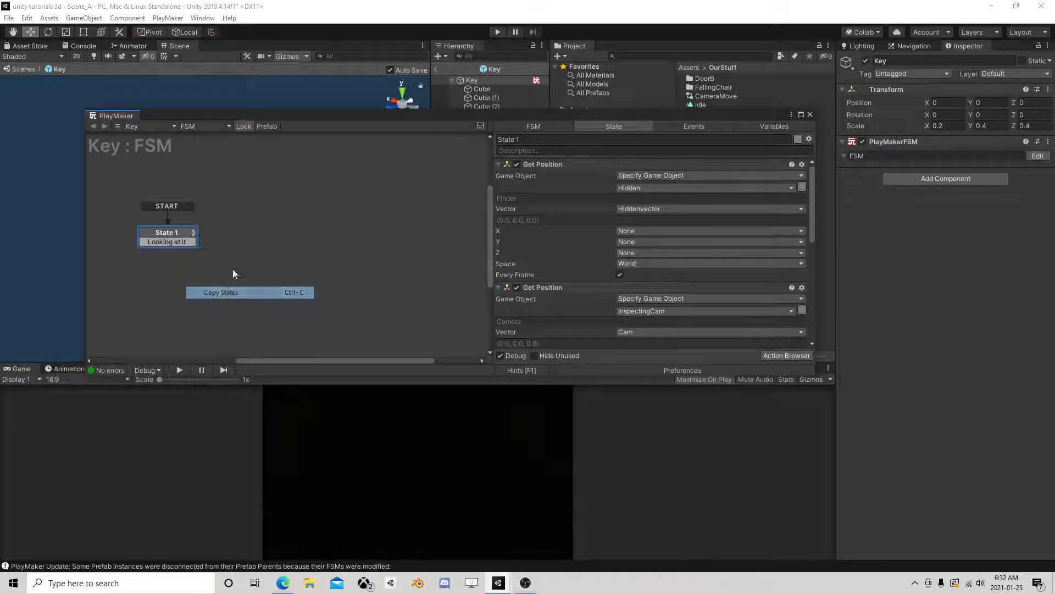
{"action": "left_click", "coordinate": [248, 231]}
{"action": "right_click", "coordinate": [249, 231]}
{"action": "left_click", "coordinate": [278, 251]}
Step: In State 2's Float Compare, clear the Less Than event and send a new event "are not looking at it" on Greater Than
{"action": "scroll", "coordinate": [638, 263], "scroll_direction": "down", "scroll_amount": 10}
{"action": "left_click", "coordinate": [640, 306]}
{"action": "left_click", "coordinate": [643, 318]}
{"action": "left_click", "coordinate": [635, 317]}
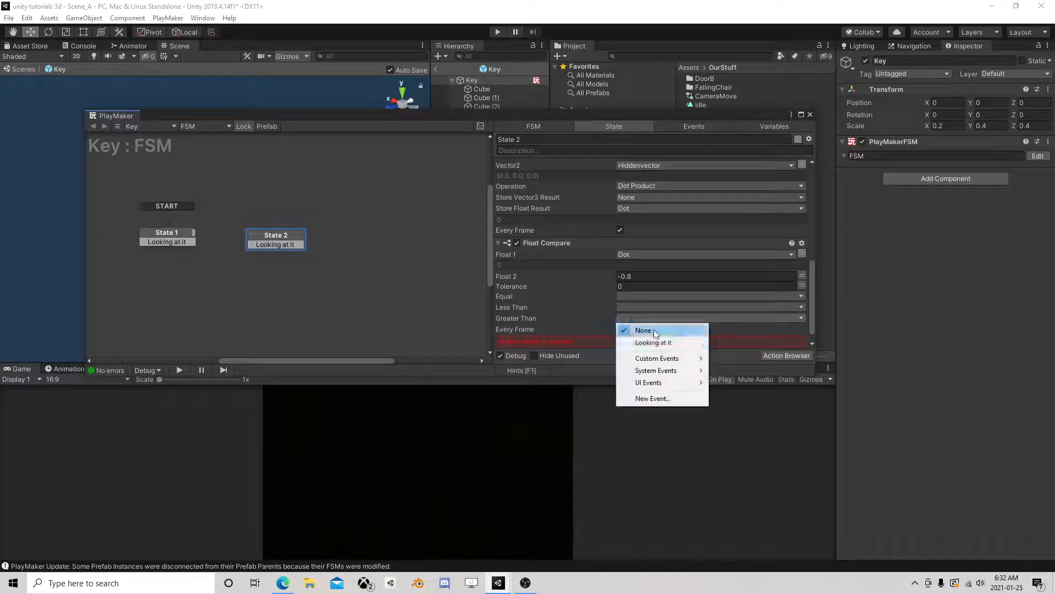
{"action": "left_click", "coordinate": [653, 397]}
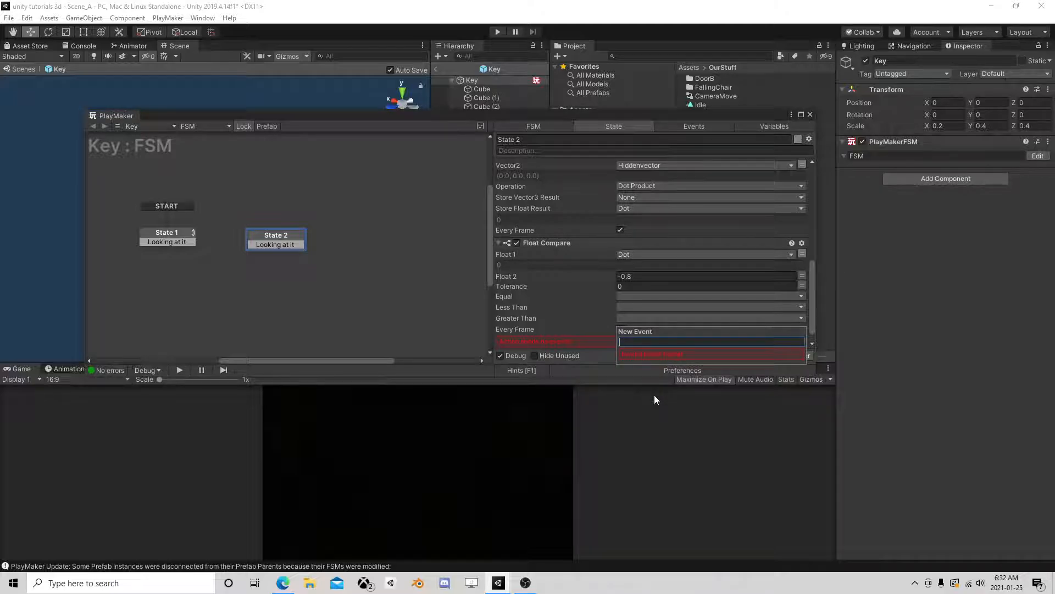
{"action": "type", "text": "are not looking at it"}
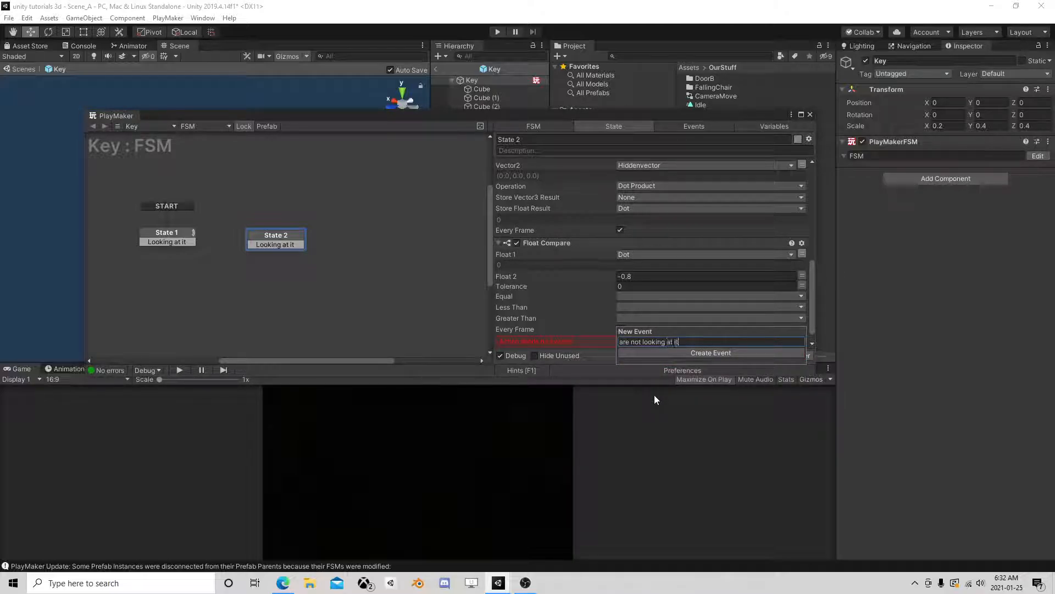
{"action": "key", "text": "Return"}
Step: Change State 2's transition event to "are not looking at it"
{"action": "left_click", "coordinate": [287, 245]}
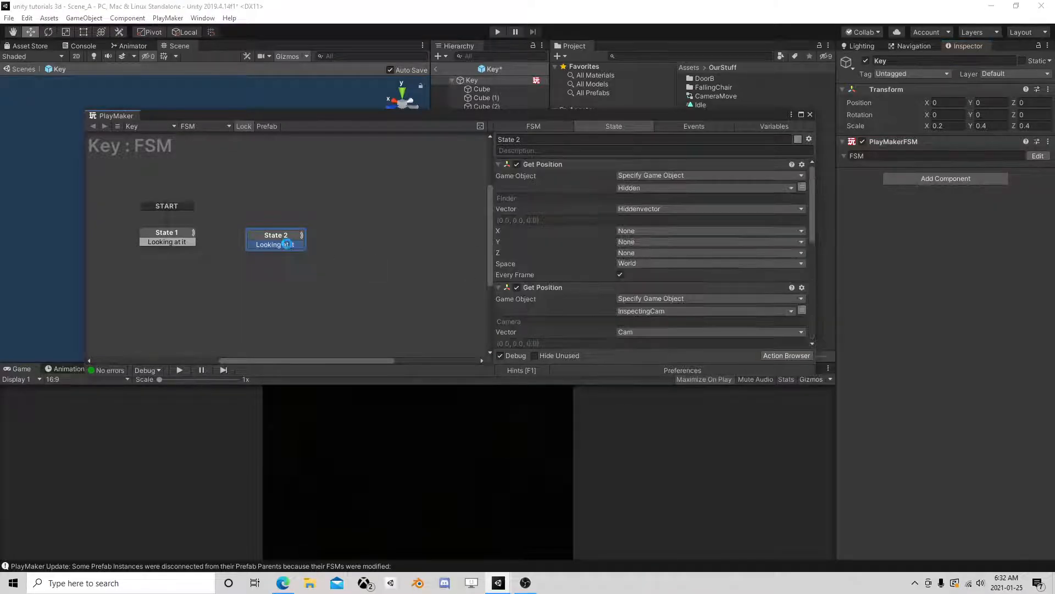
{"action": "right_click", "coordinate": [290, 245]}
{"action": "mouse_move", "coordinate": [330, 270]}
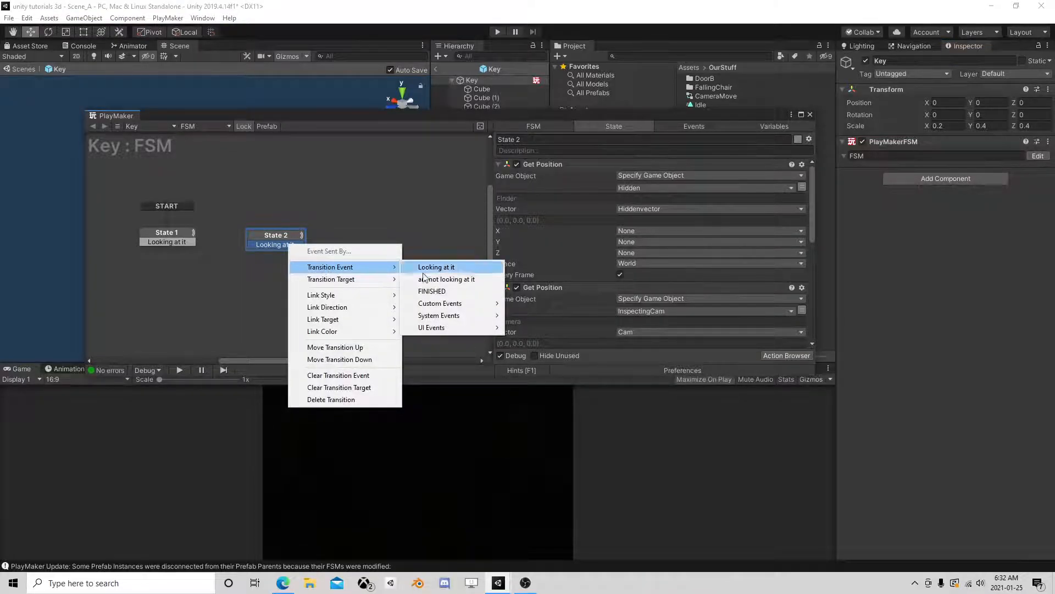
{"action": "left_click", "coordinate": [442, 279]}
Step: Link State 1's and State 2's transitions to each other and close the Key's FSM editor
{"action": "left_click_drag", "start_coordinate": [234, 242], "coordinate": [279, 240]}
{"action": "double_click", "coordinate": [177, 242]}
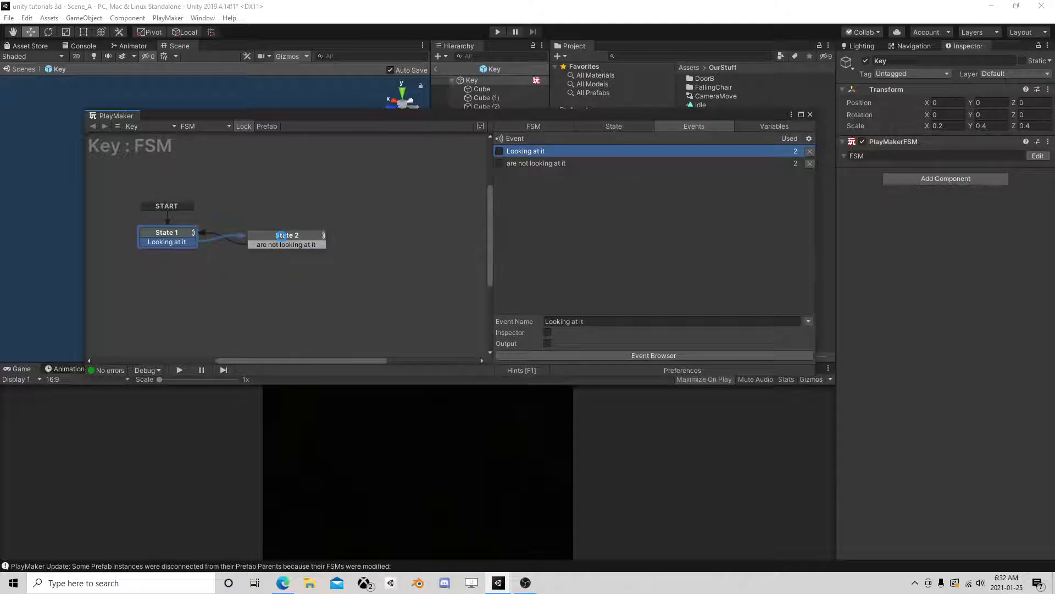
{"action": "left_click", "coordinate": [279, 239]}
{"action": "left_click", "coordinate": [193, 232]}
{"action": "left_click", "coordinate": [277, 235]}
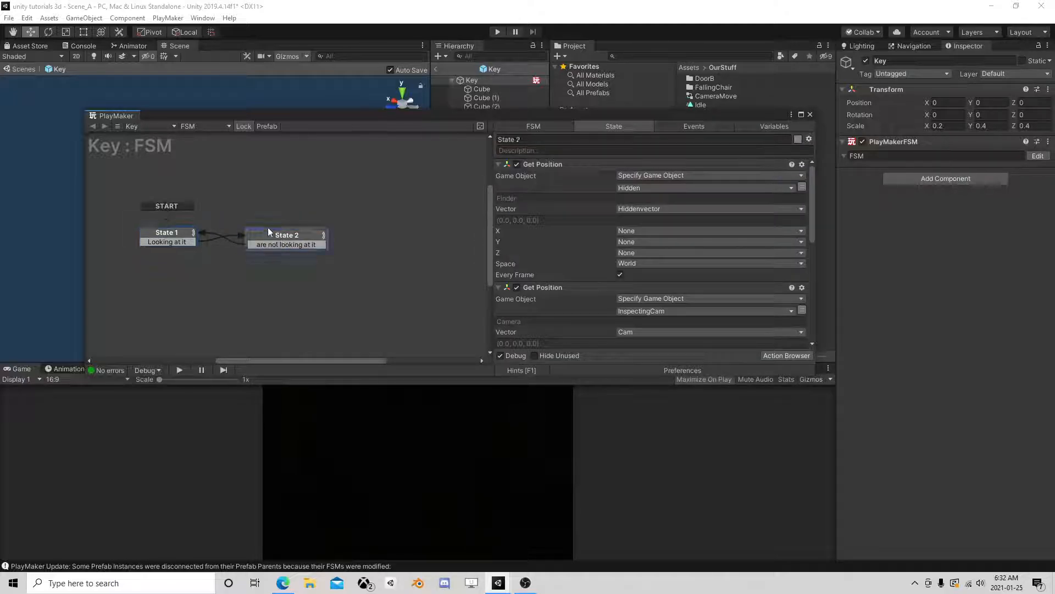
{"action": "left_click", "coordinate": [809, 115]}
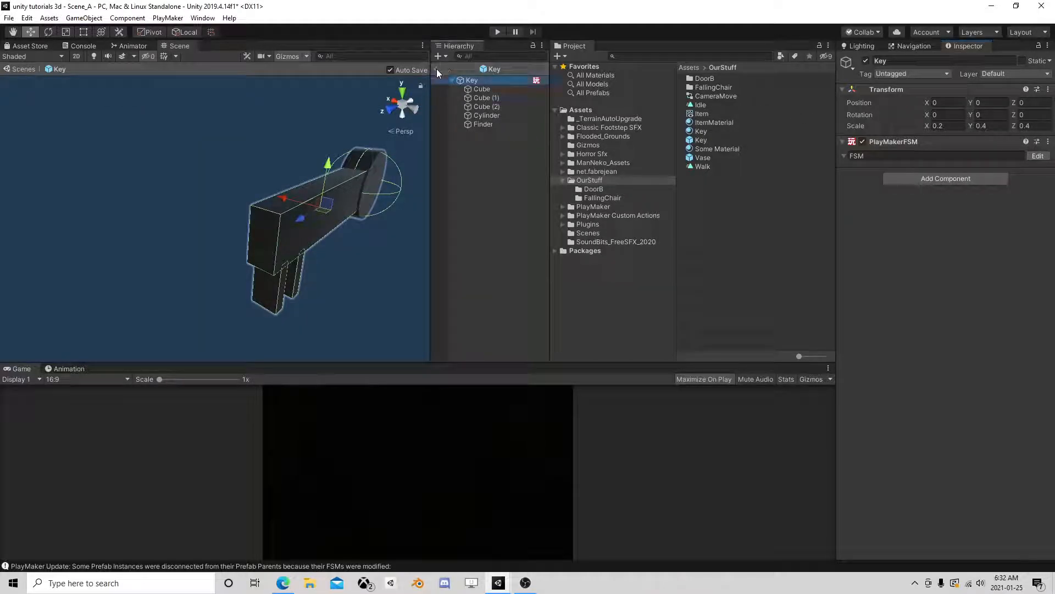
Step: Leave the Key prefab, run the game, and walk into the house to inspect the vase on the chair
{"action": "left_click", "coordinate": [436, 68]}
{"action": "left_click", "coordinate": [496, 32]}
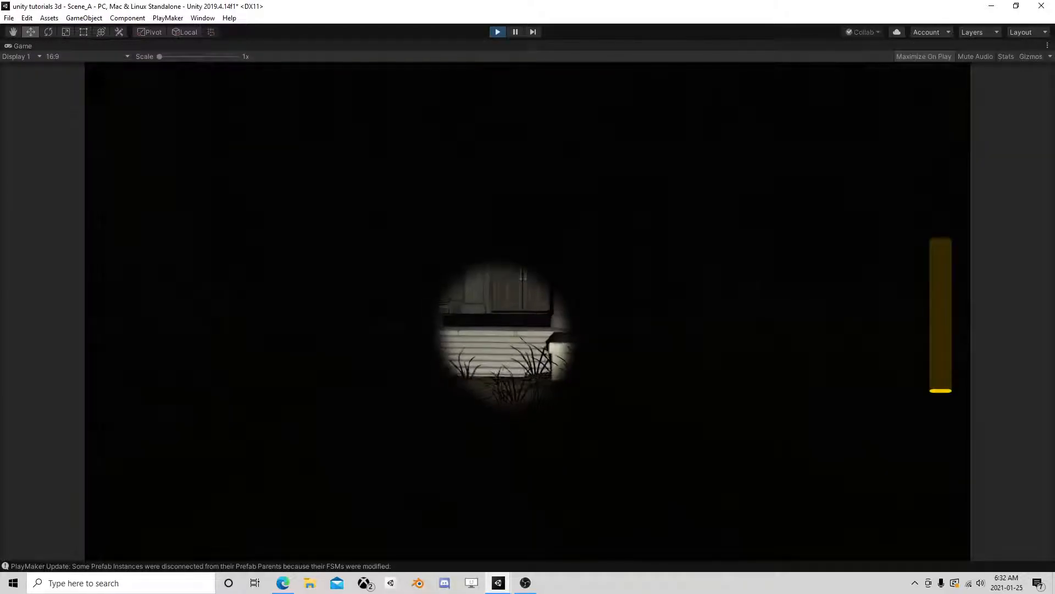
{"action": "key", "text": "w"}
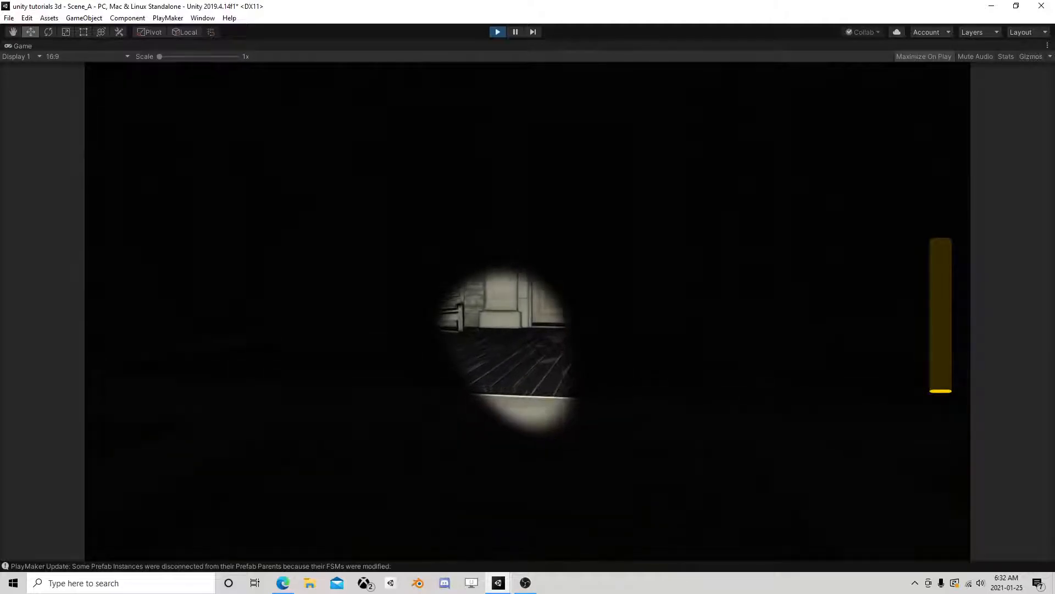
{"action": "key", "text": "w"}
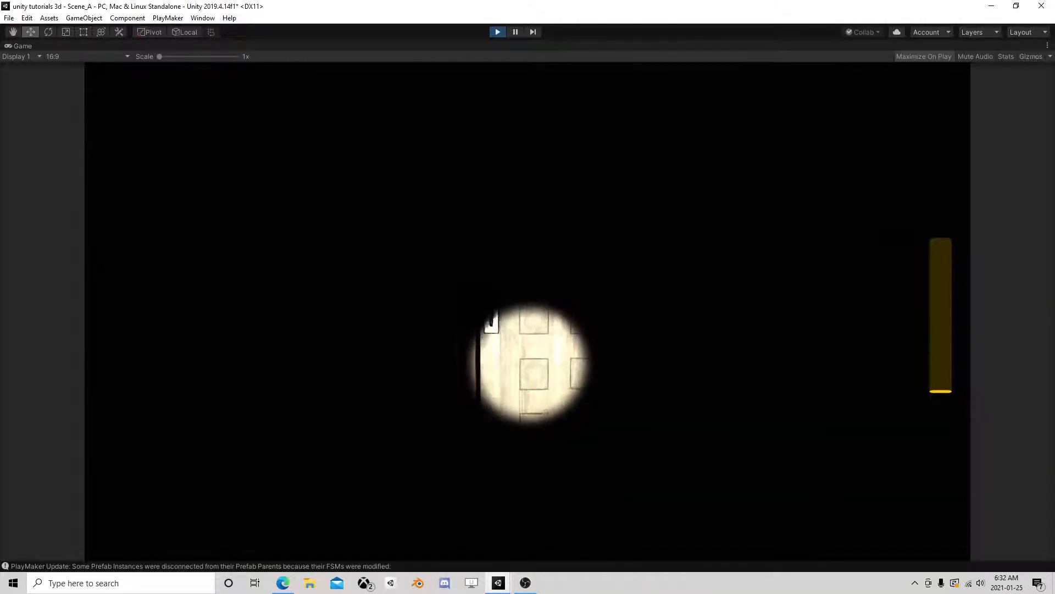
{"action": "key", "text": "e"}
{"action": "key", "text": "w"}
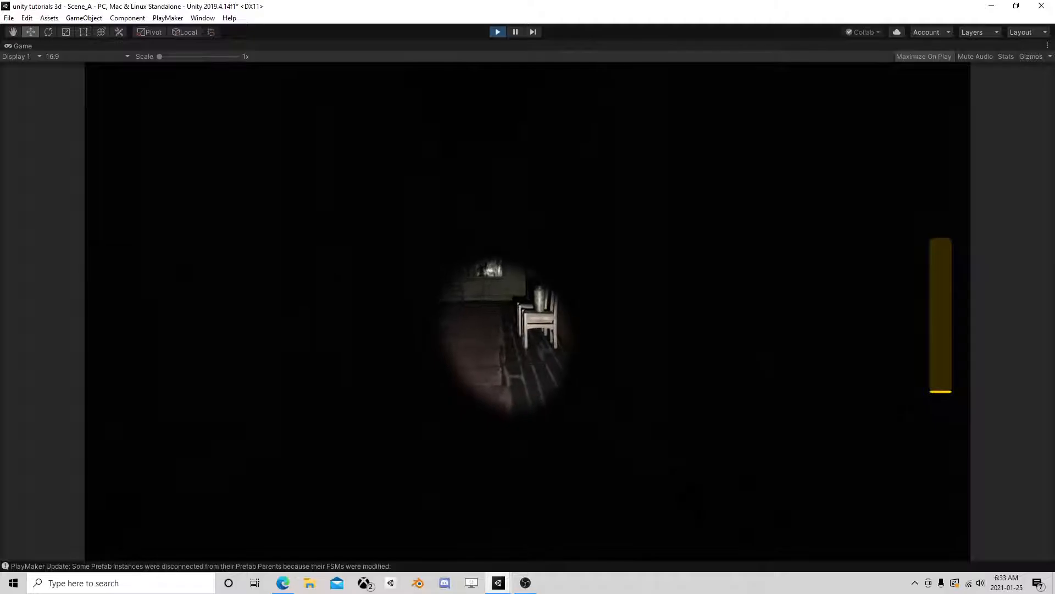
{"action": "key", "text": "w"}
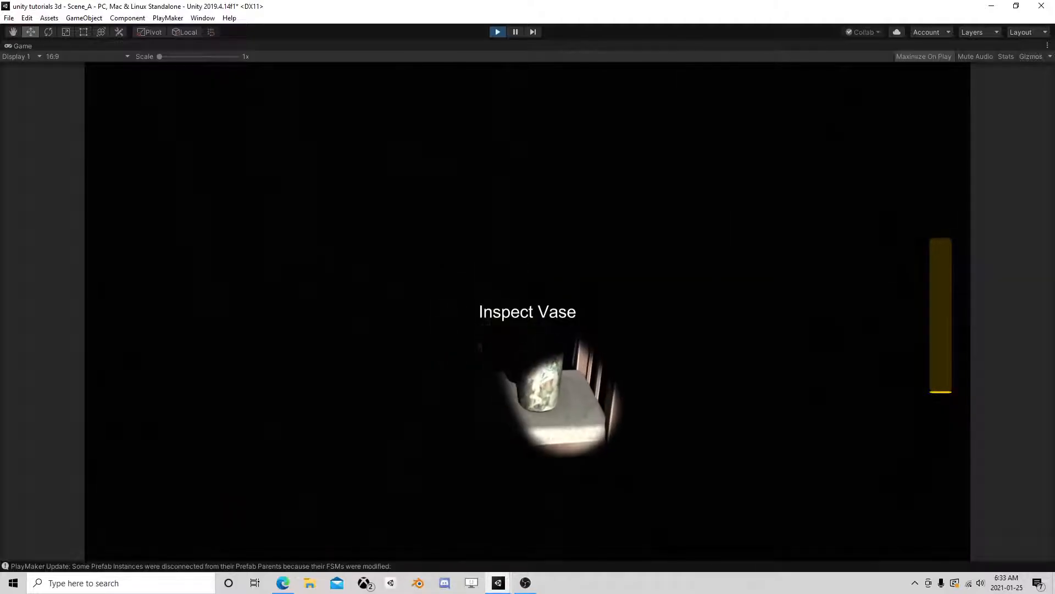
{"action": "key", "text": "e"}
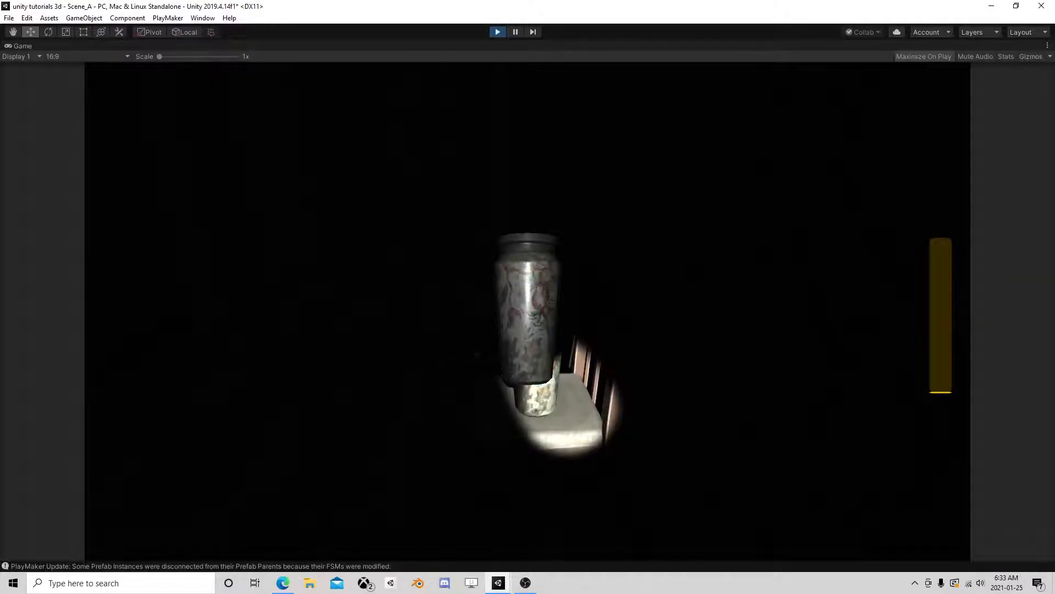
Step: Pause the game and examine the FSM and Hidden variable of the Key inside the cloned vase
{"action": "left_click", "coordinate": [516, 32]}
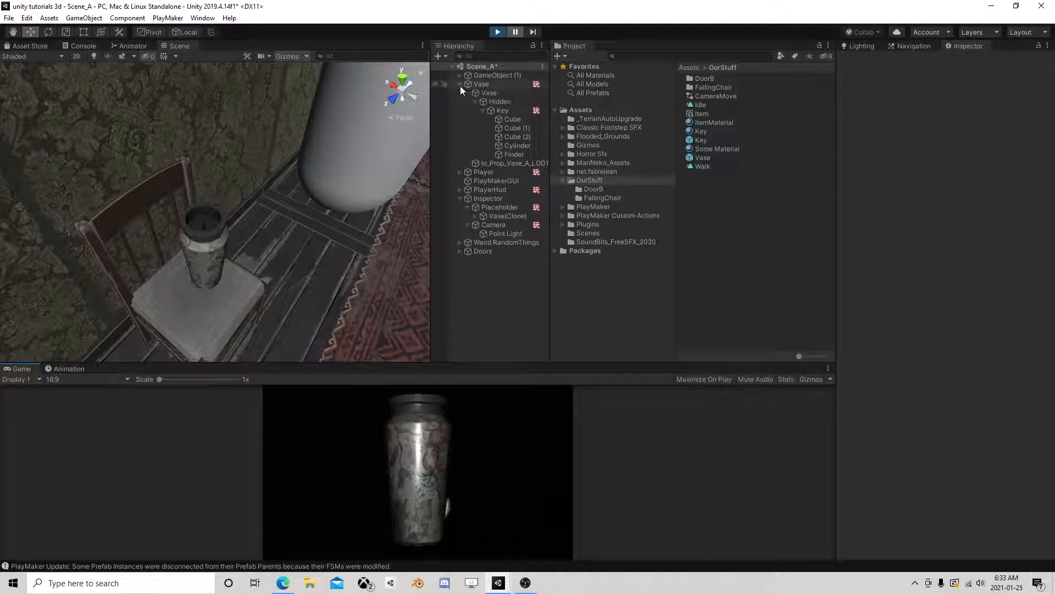
{"action": "left_click", "coordinate": [476, 215]}
{"action": "left_click", "coordinate": [507, 225]}
{"action": "left_click", "coordinate": [483, 225]}
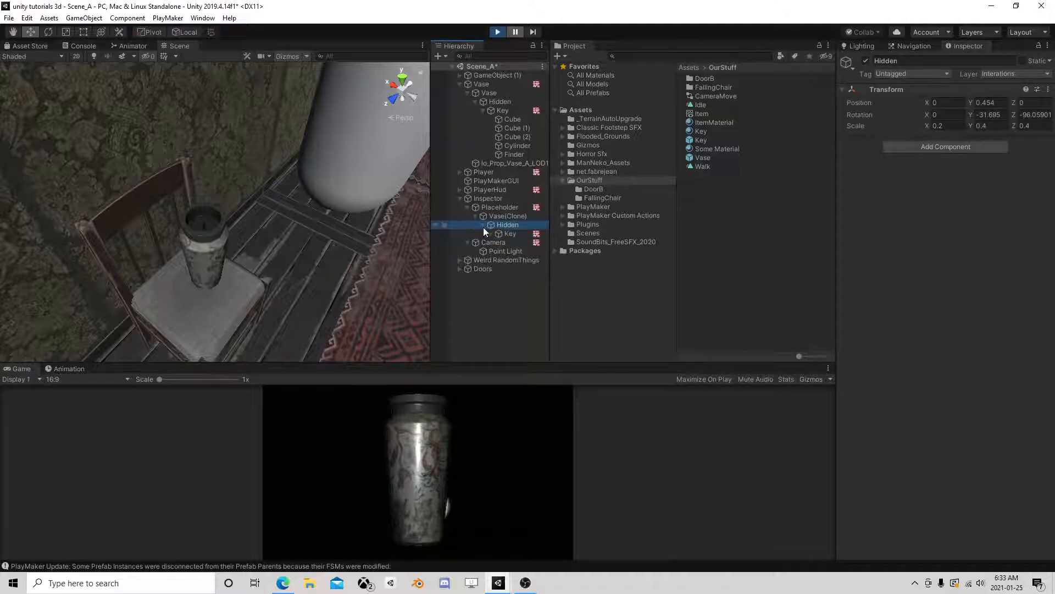
{"action": "left_click", "coordinate": [506, 234]}
{"action": "left_click", "coordinate": [1038, 156]}
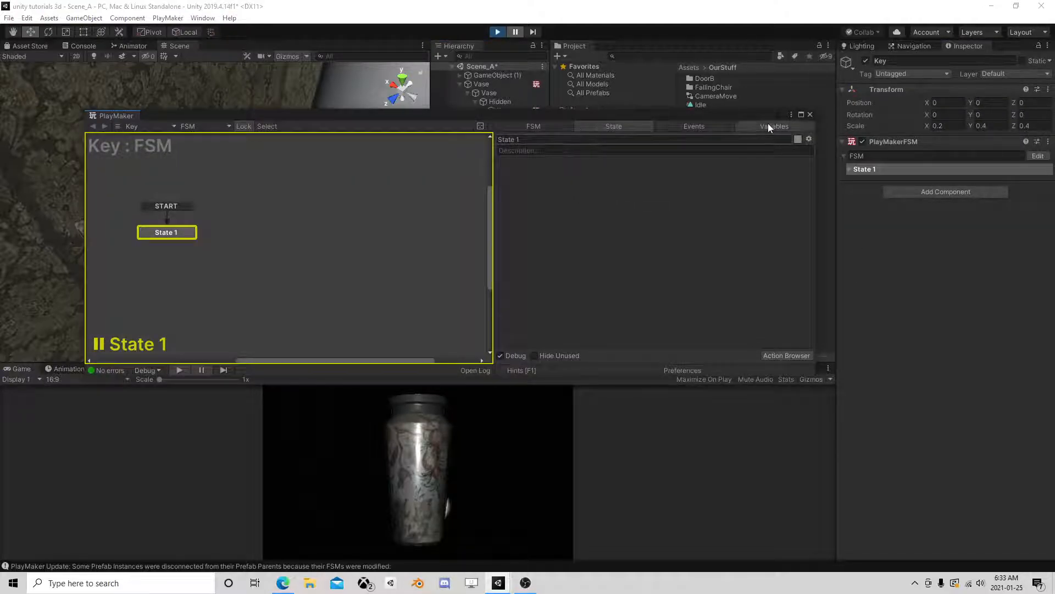
{"action": "left_click", "coordinate": [768, 127]}
{"action": "left_click", "coordinate": [528, 163]}
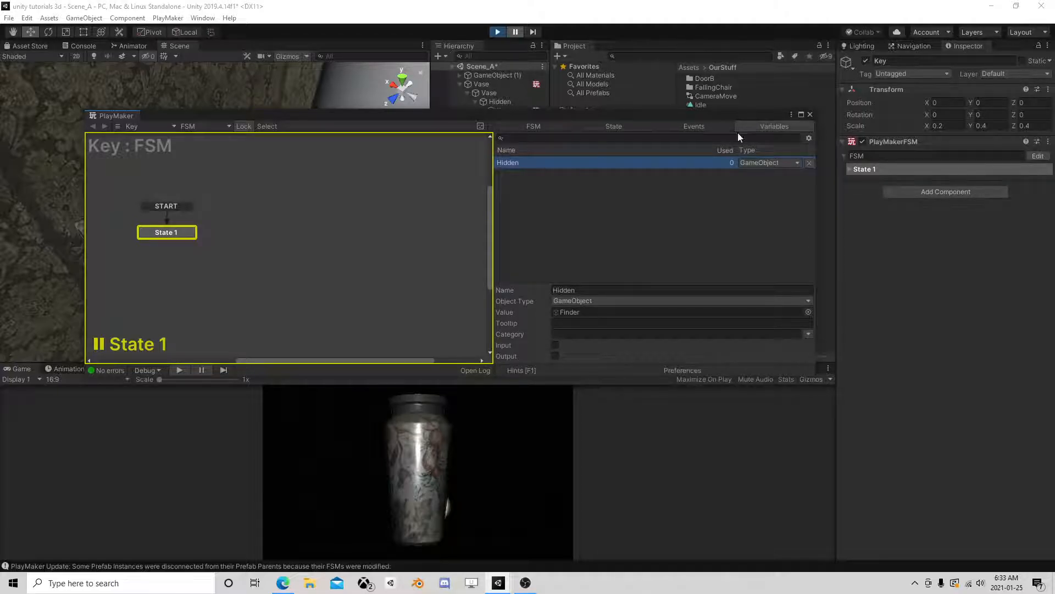
{"action": "left_click", "coordinate": [810, 115]}
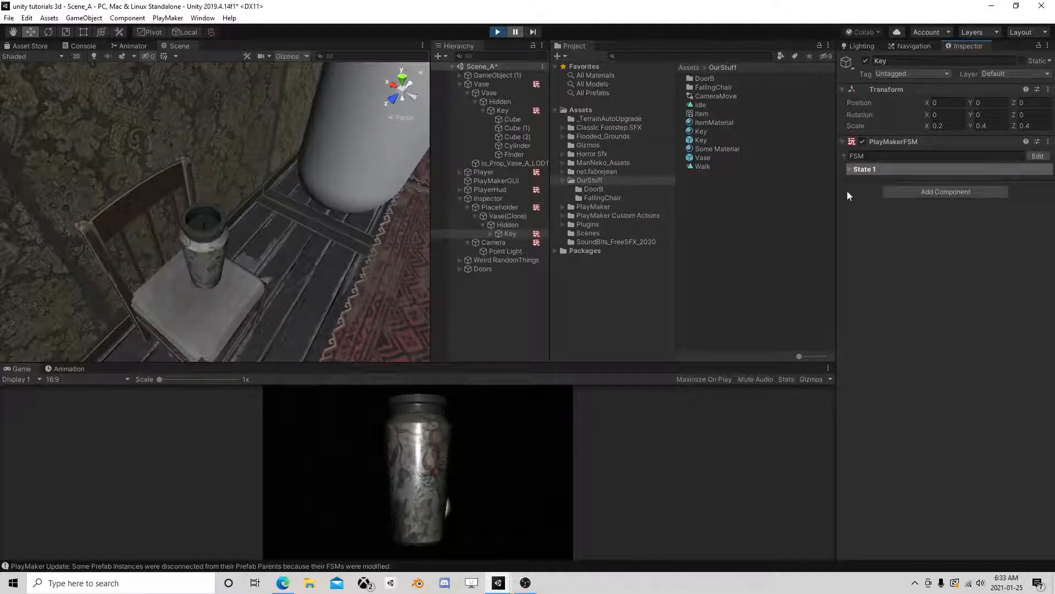
{"action": "left_click", "coordinate": [1038, 156]}
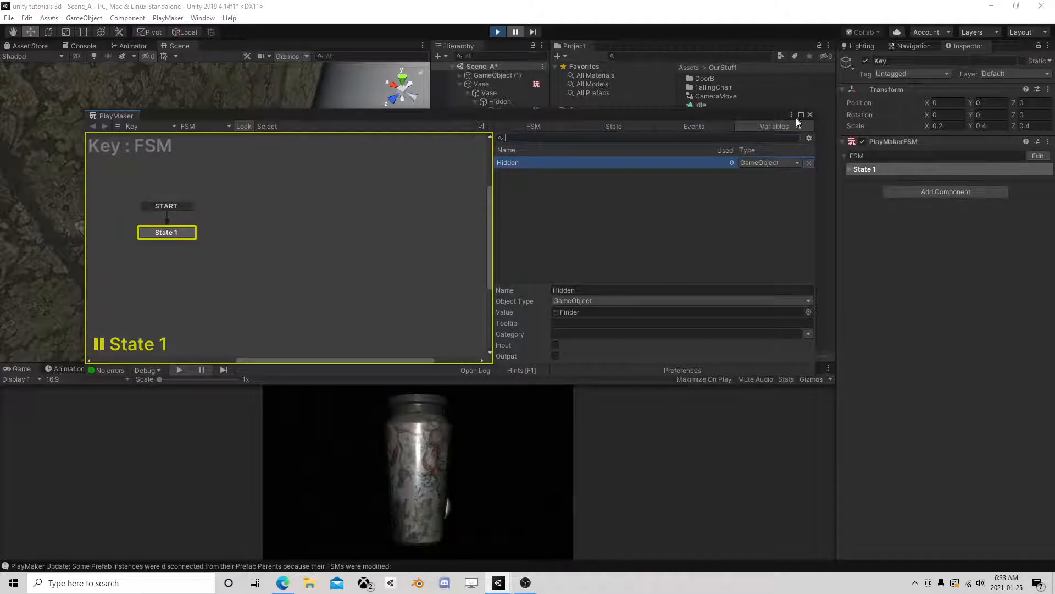
{"action": "left_click", "coordinate": [810, 115]}
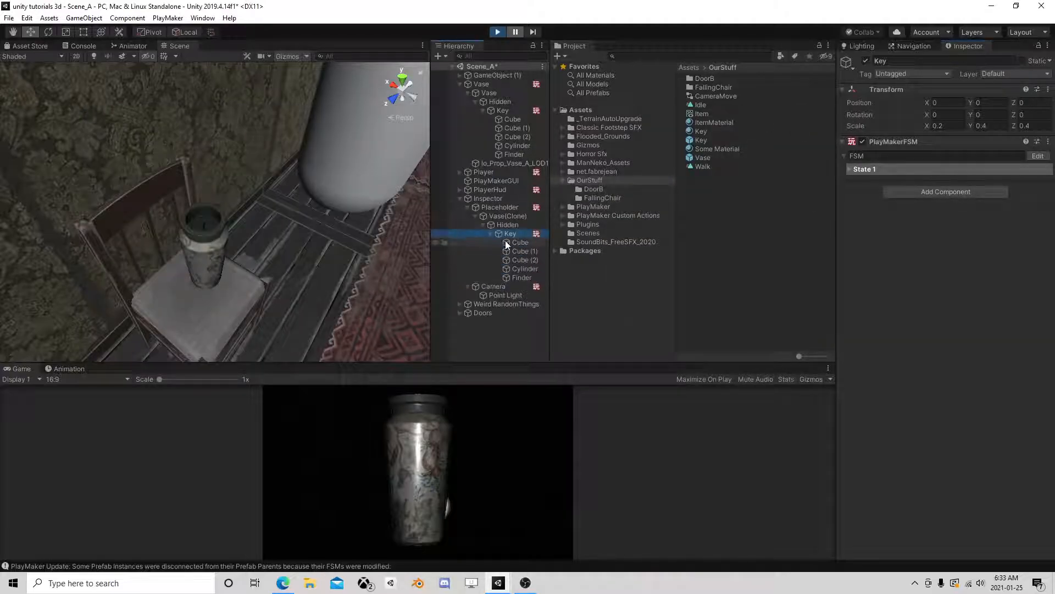
Step: Check the FSM variables of the item inspector's Camera and of the Key in the original vase
{"action": "left_click", "coordinate": [517, 289]}
{"action": "left_click", "coordinate": [1038, 411]}
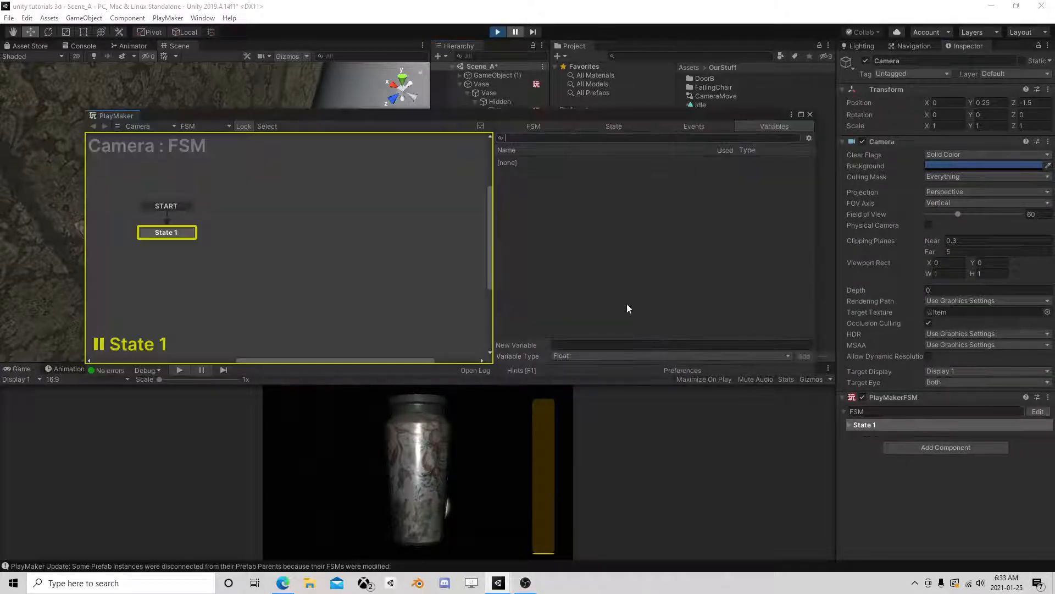
{"action": "left_click", "coordinate": [810, 115]}
{"action": "left_click", "coordinate": [510, 110]}
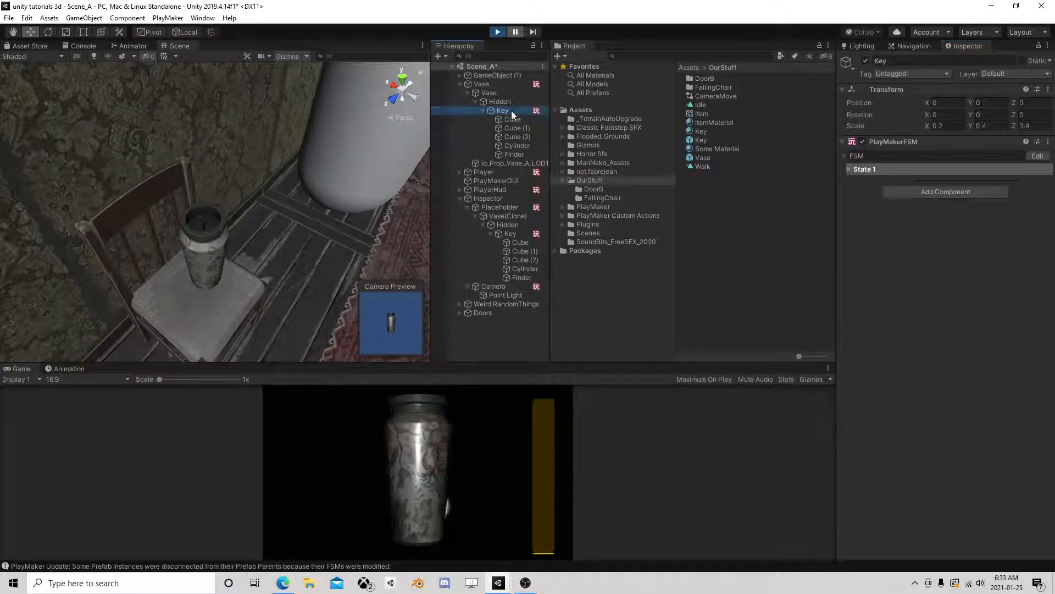
{"action": "left_click", "coordinate": [1038, 156]}
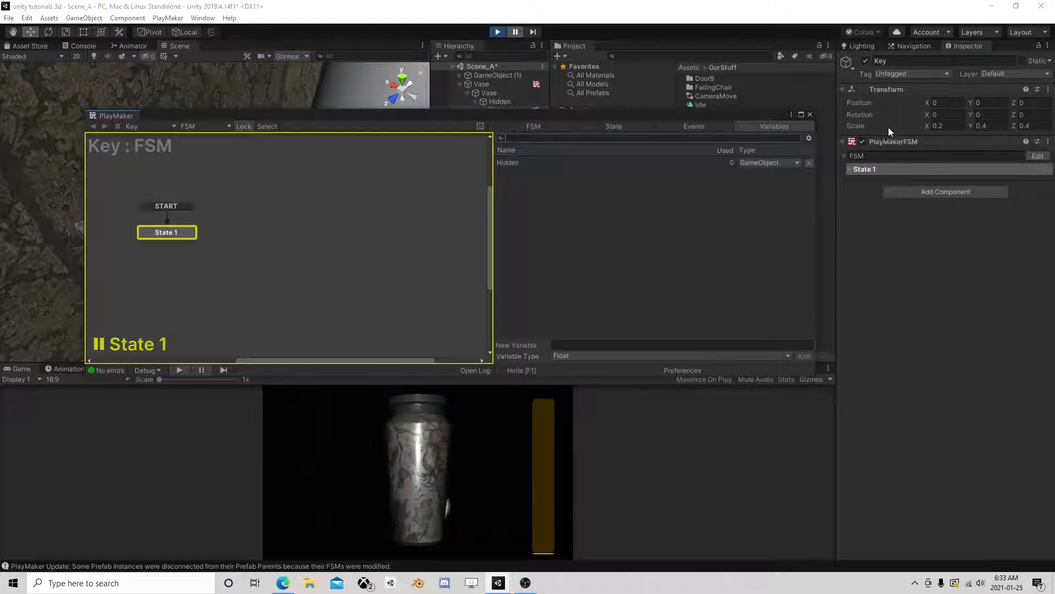
{"action": "left_click", "coordinate": [809, 115]}
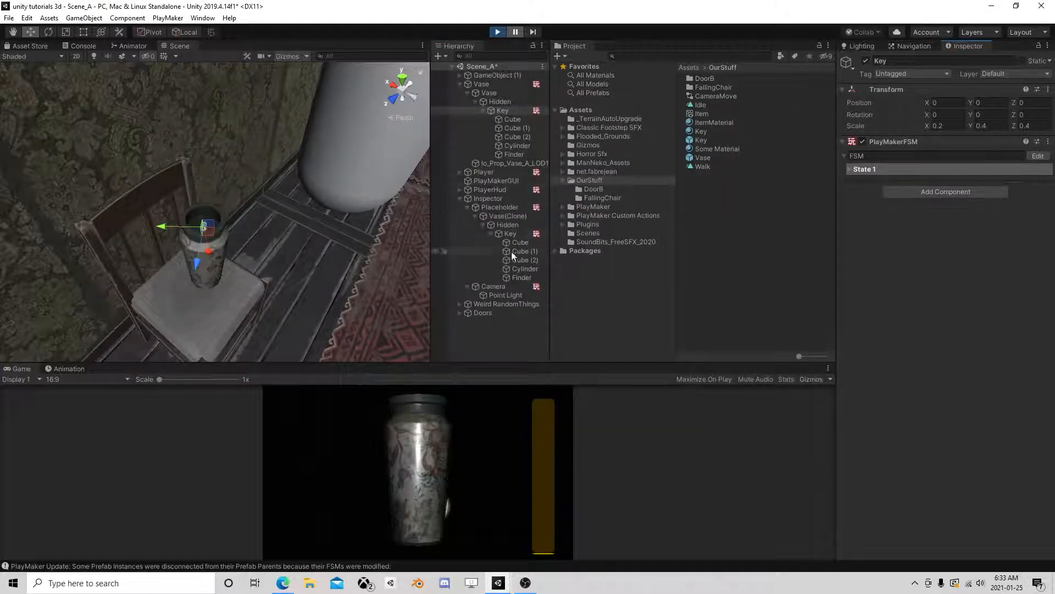
Step: Examine State 1 in the FSM of the item inspector's Camera
{"action": "left_click", "coordinate": [524, 234]}
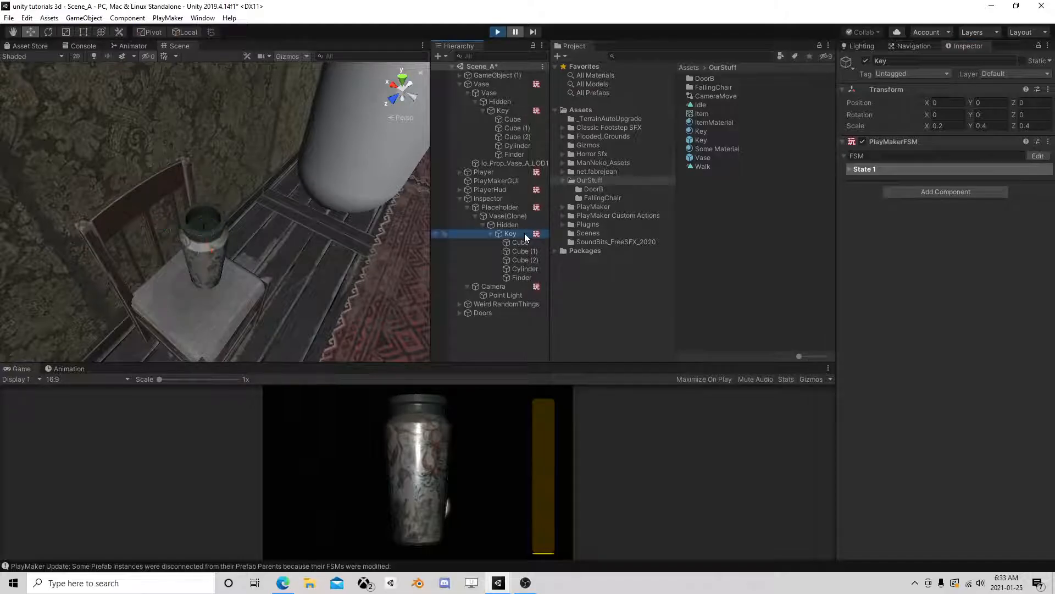
{"action": "left_click", "coordinate": [509, 286]}
{"action": "left_click", "coordinate": [1038, 412]}
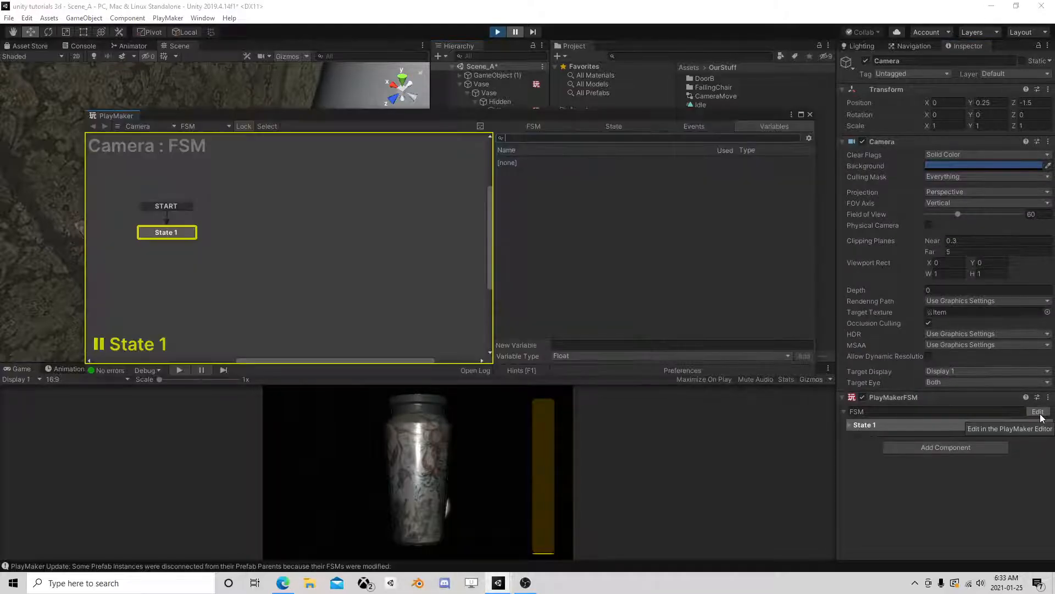
{"action": "left_click", "coordinate": [167, 234]}
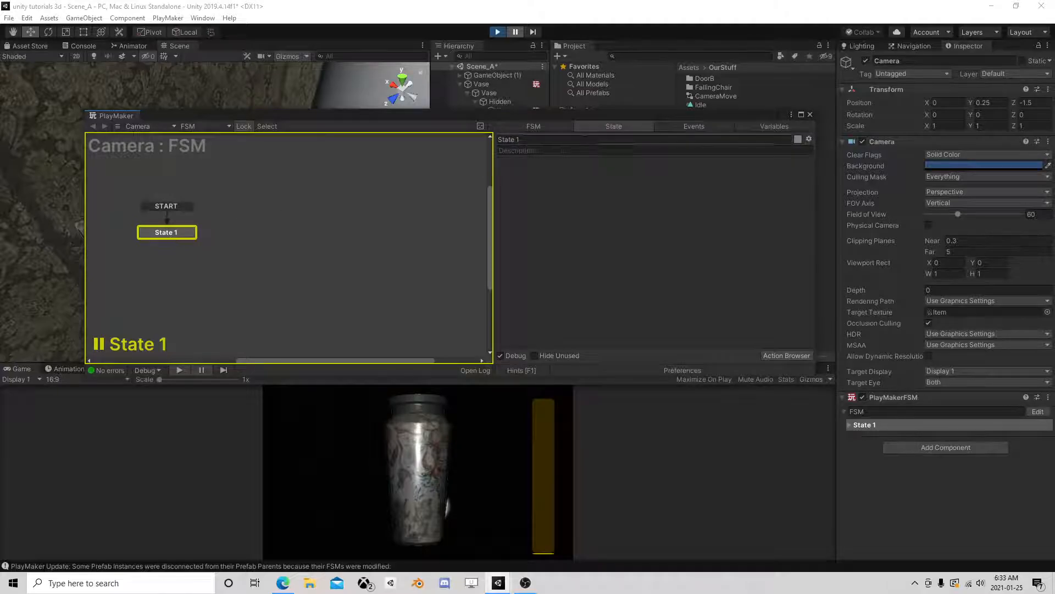
{"action": "left_click", "coordinate": [809, 115]}
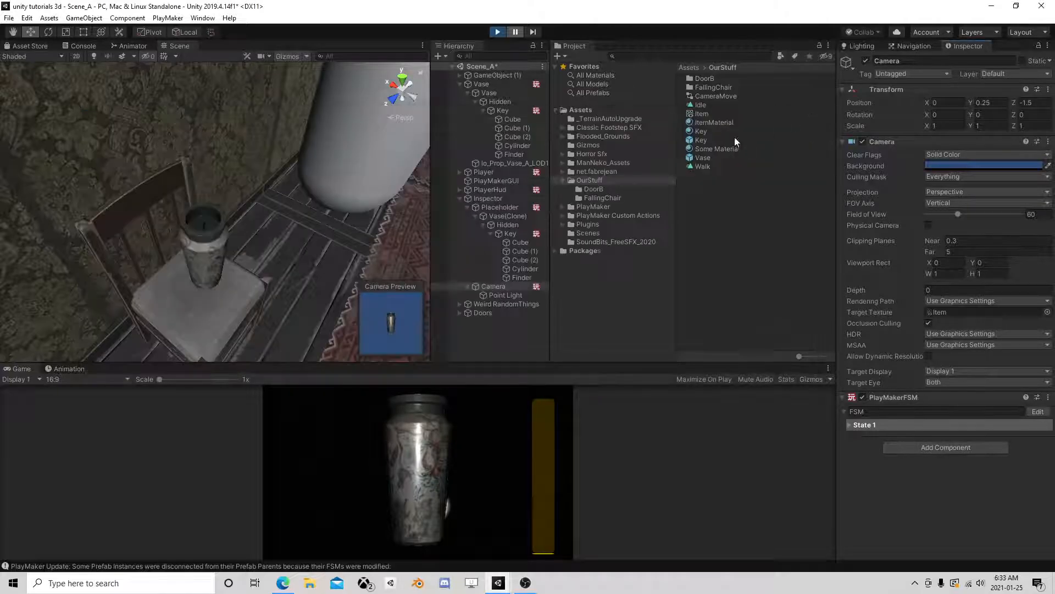
Step: Compare the FSM of the cloned vase's Key with State 1 of the original vase's Key
{"action": "left_click", "coordinate": [516, 233]}
{"action": "left_click", "coordinate": [1038, 156]}
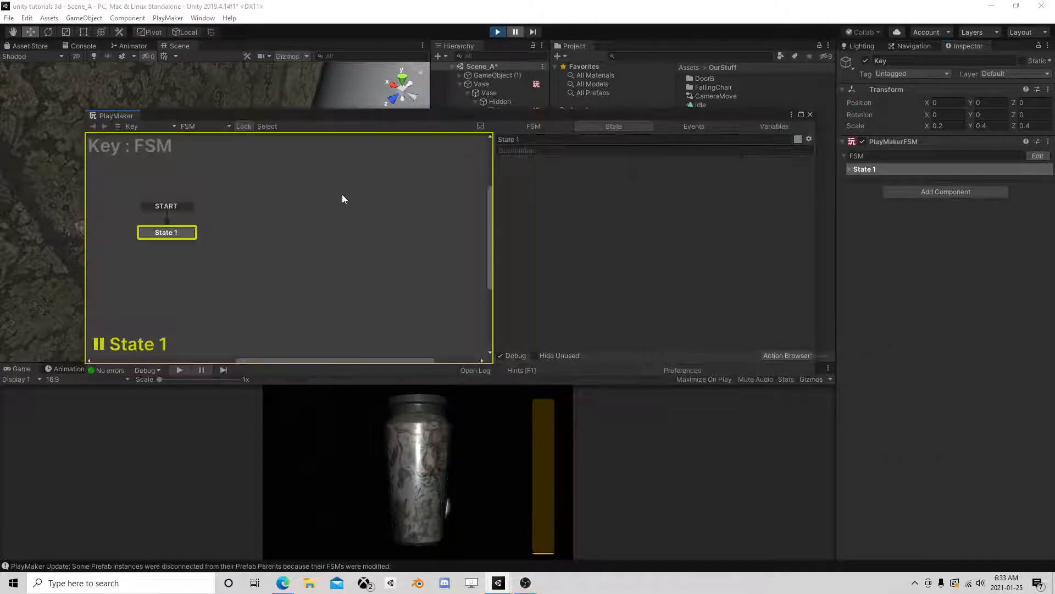
{"action": "left_click", "coordinate": [810, 114]}
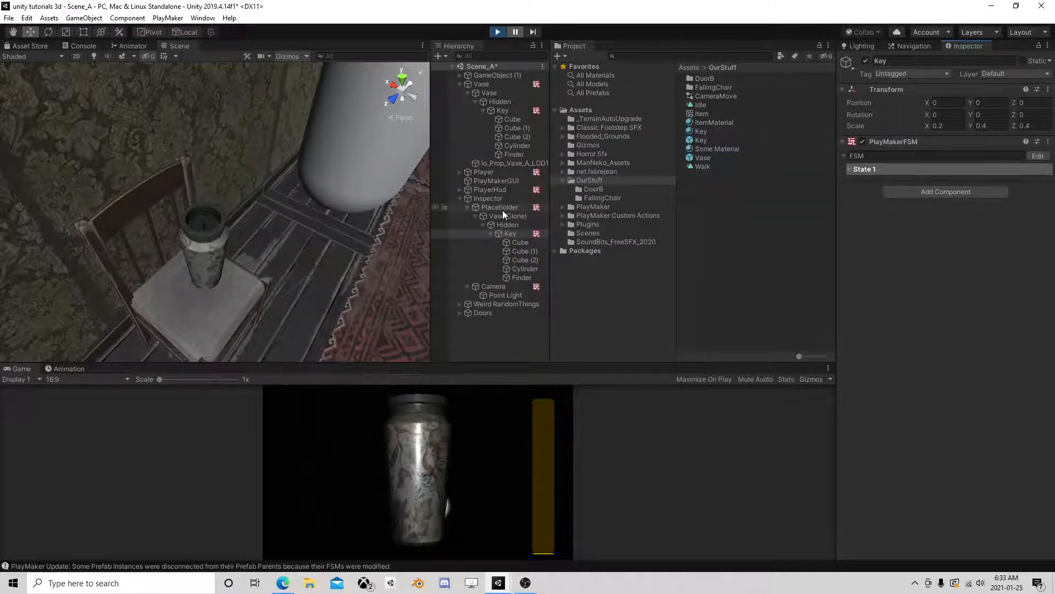
{"action": "left_click", "coordinate": [503, 111]}
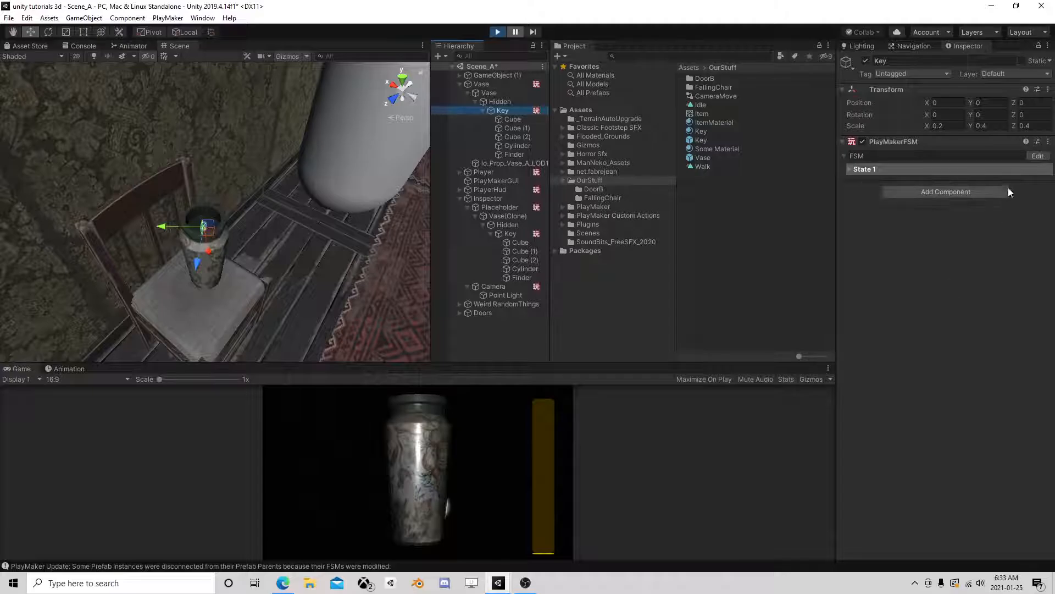
{"action": "left_click", "coordinate": [1037, 156]}
{"action": "left_click", "coordinate": [180, 230]}
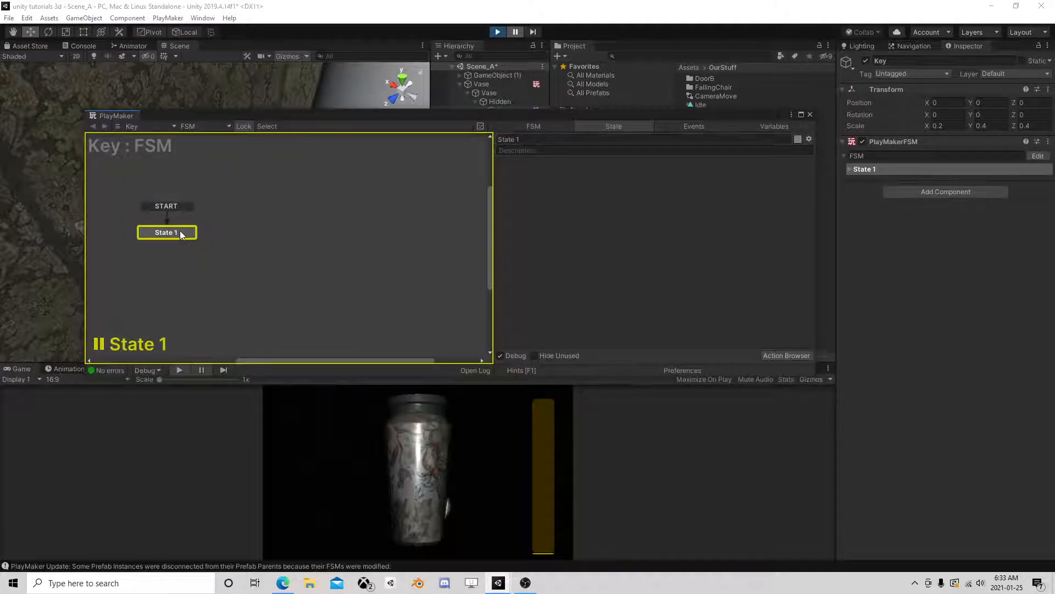
Step: Stop the running game and check the Vase's Inspection state machine
{"action": "left_click", "coordinate": [496, 32]}
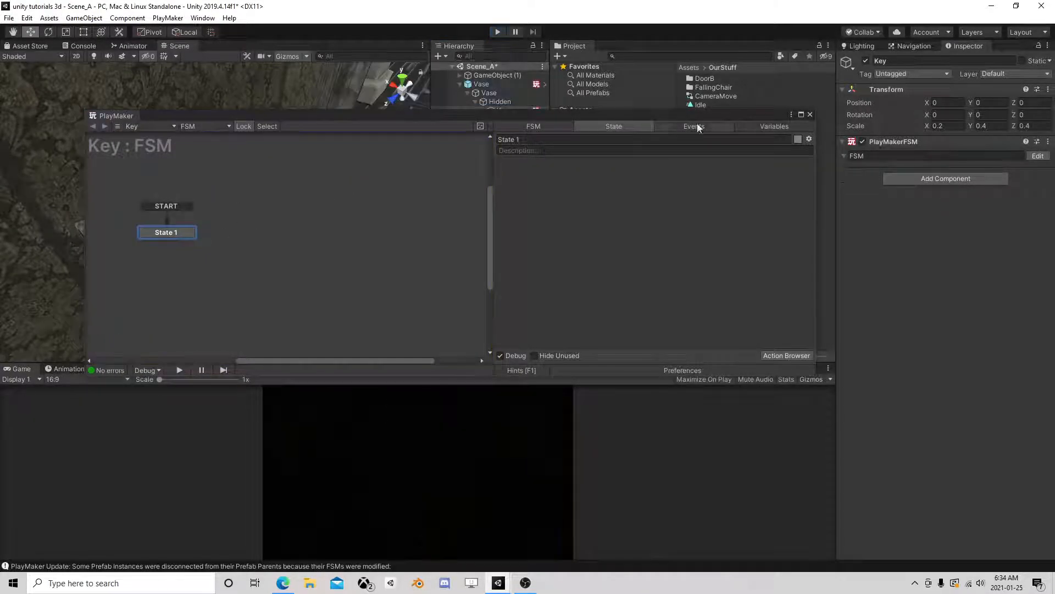
{"action": "left_click", "coordinate": [810, 114]}
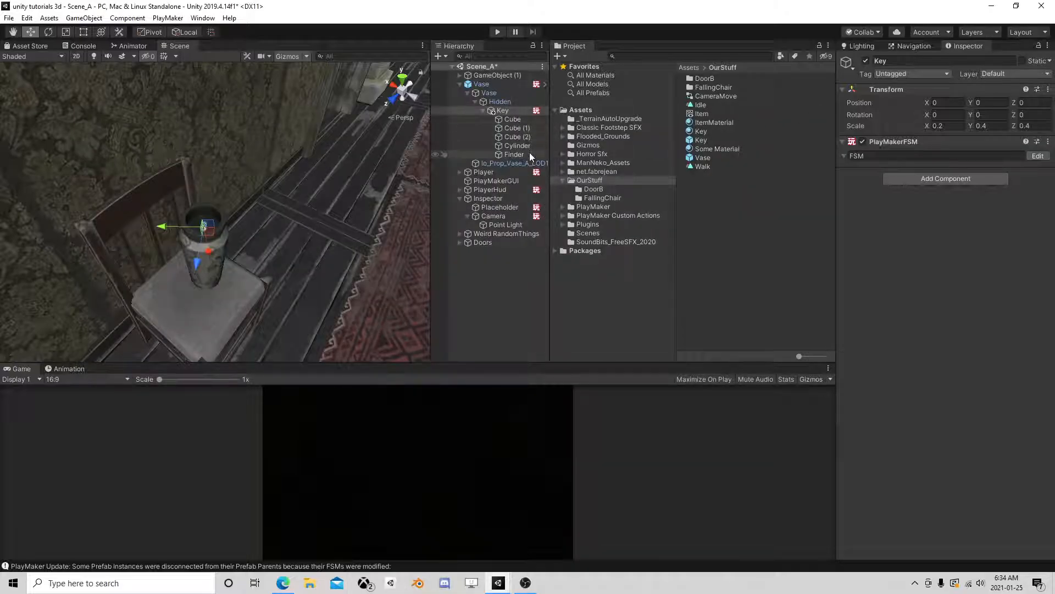
{"action": "left_click", "coordinate": [481, 84]}
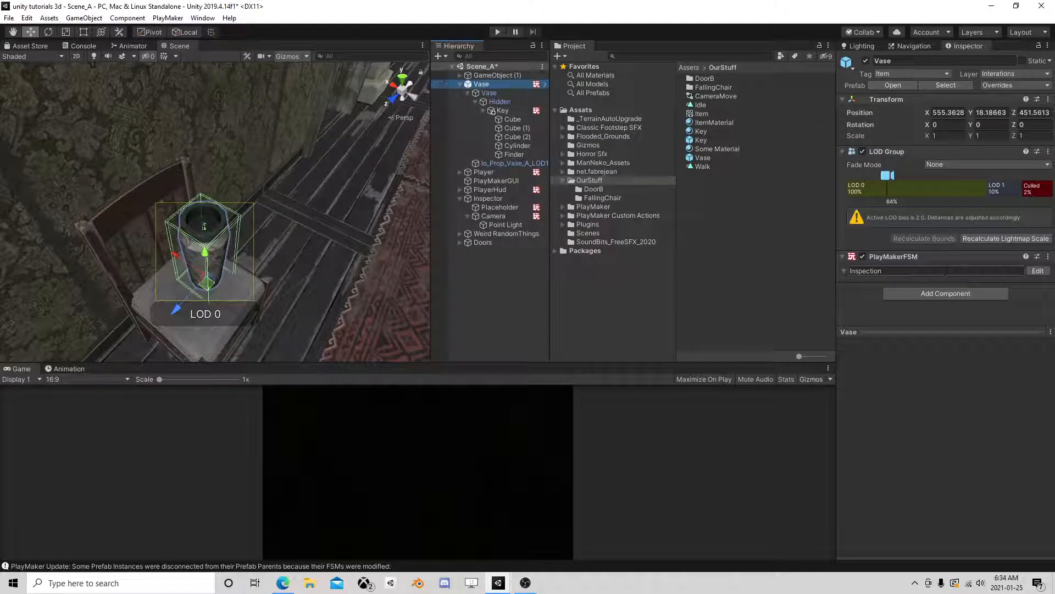
{"action": "left_click", "coordinate": [1037, 271]}
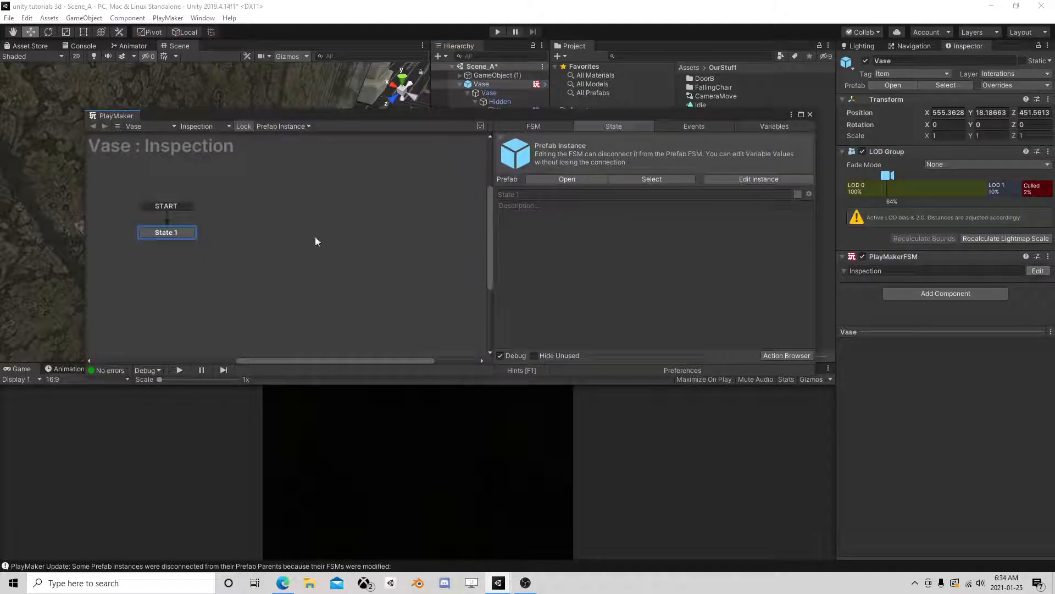
{"action": "left_click", "coordinate": [184, 233]}
{"action": "left_click", "coordinate": [810, 115]}
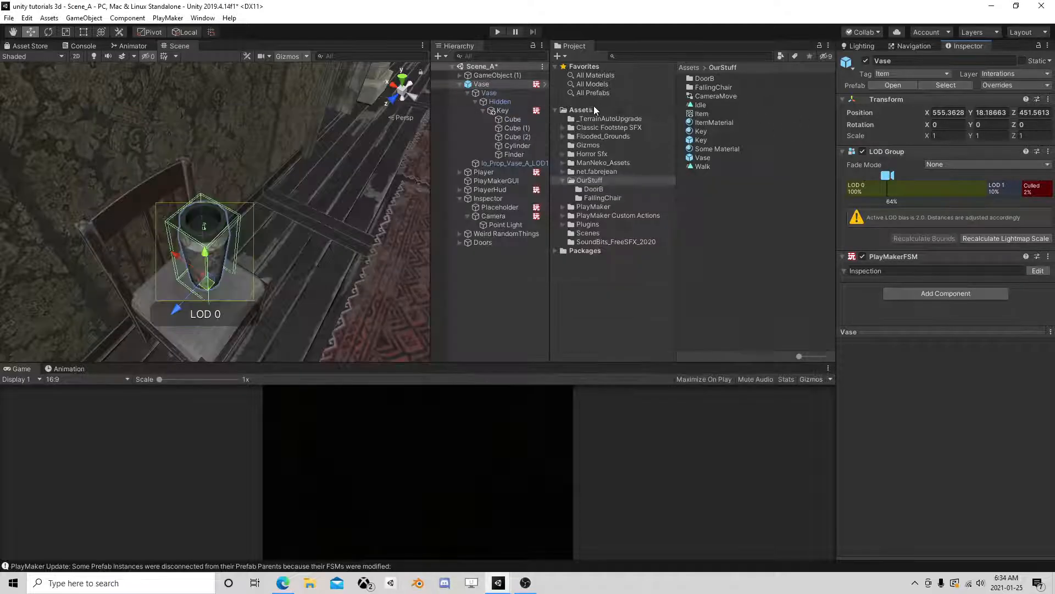
Step: Compare the state machine of the scene's Key with that of the Key prefab, and return to the scene
{"action": "left_click", "coordinate": [502, 110]}
{"action": "left_click", "coordinate": [1038, 156]}
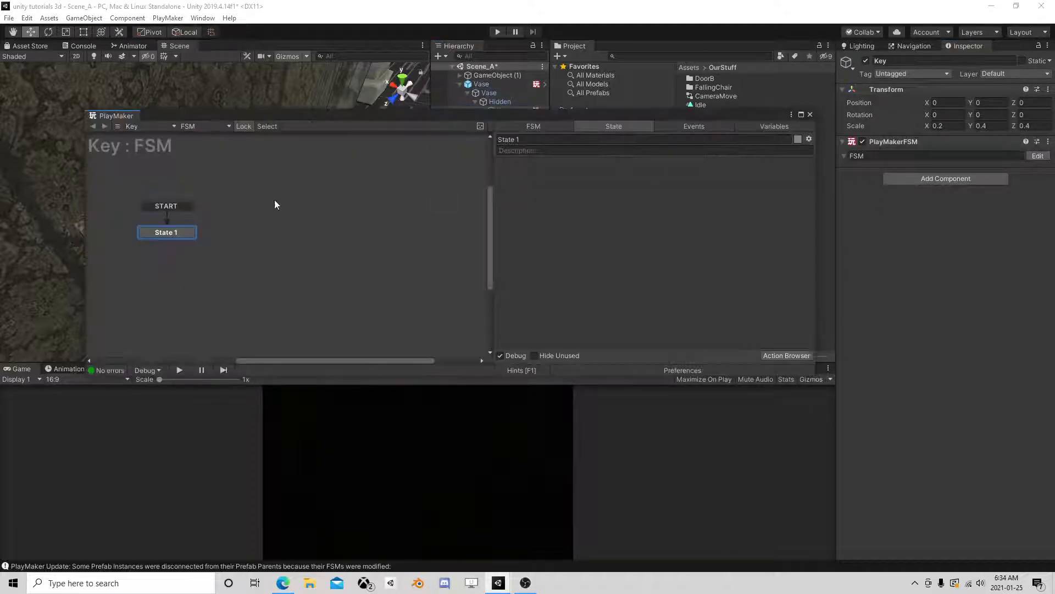
{"action": "left_click", "coordinate": [810, 114]}
{"action": "left_click", "coordinate": [701, 139]}
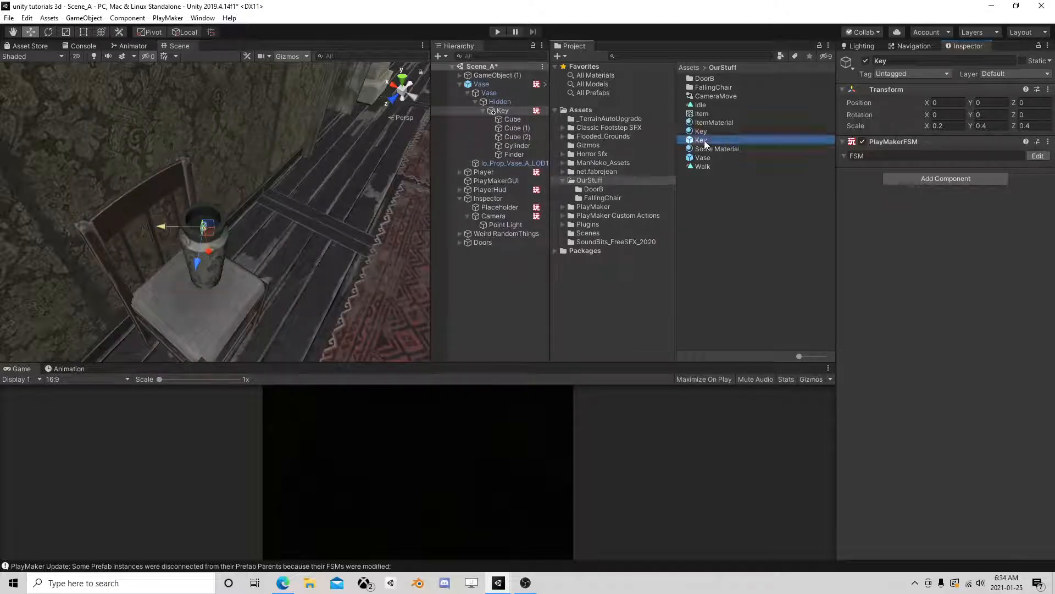
{"action": "left_click", "coordinate": [1038, 262]}
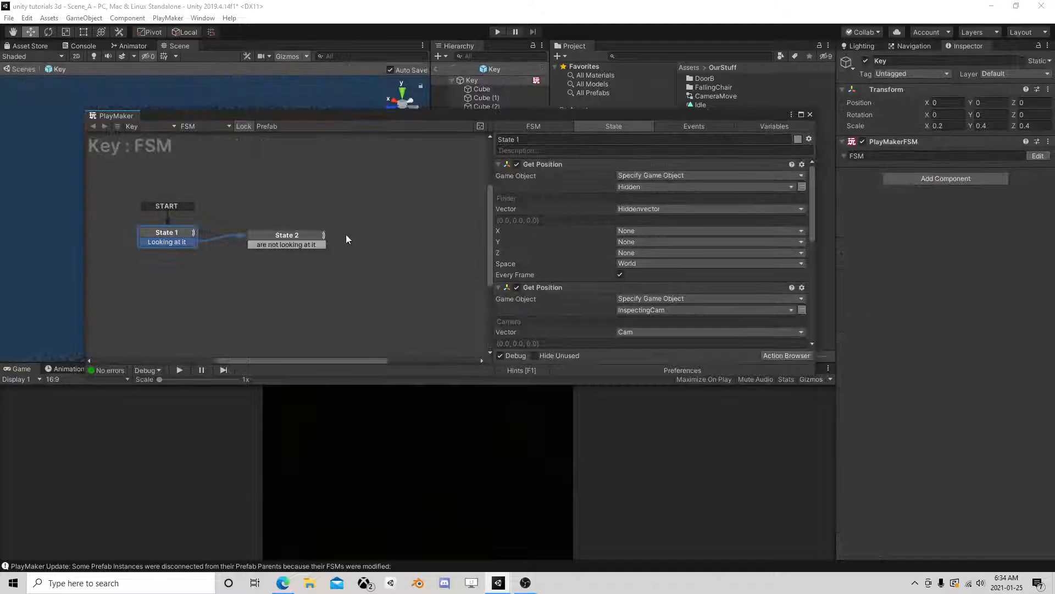
{"action": "left_click", "coordinate": [810, 114]}
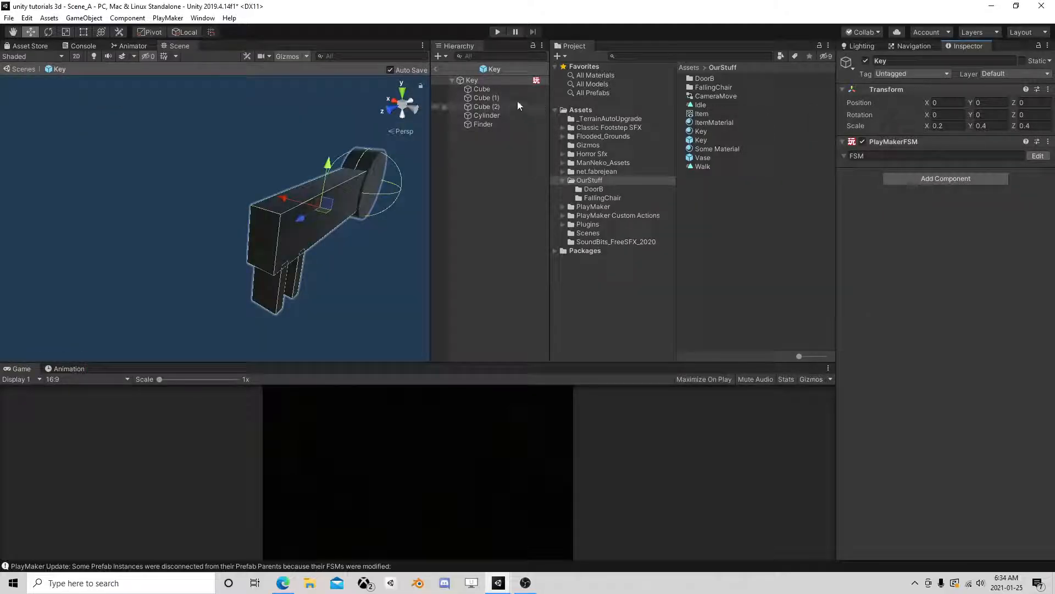
{"action": "left_click", "coordinate": [438, 69]}
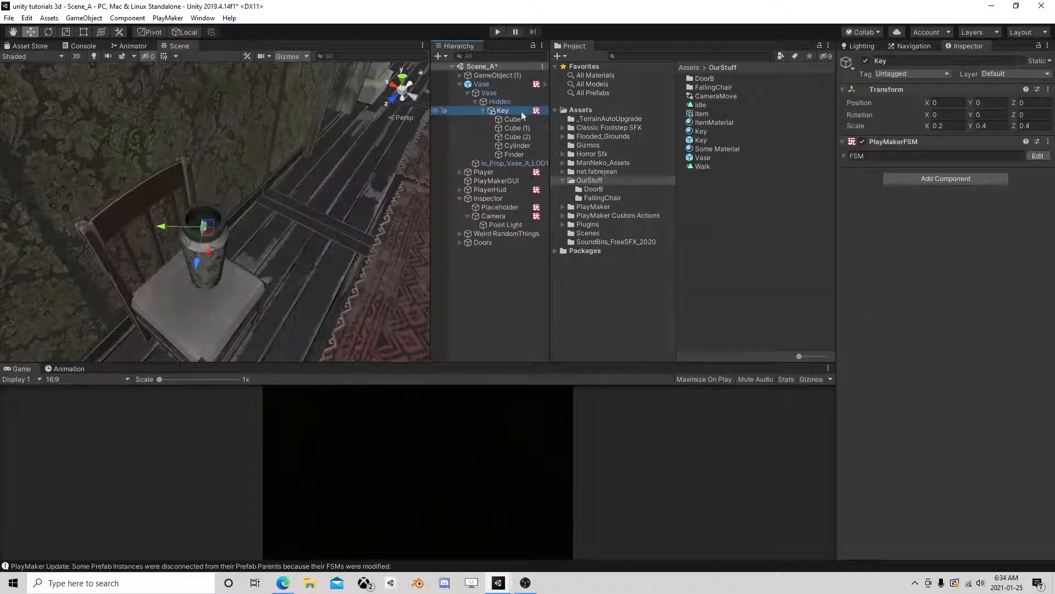
Step: Replace the Key under the Vase's Hidden object with a fresh Key prefab instance and check its children and state machine
{"action": "key", "text": "Delete"}
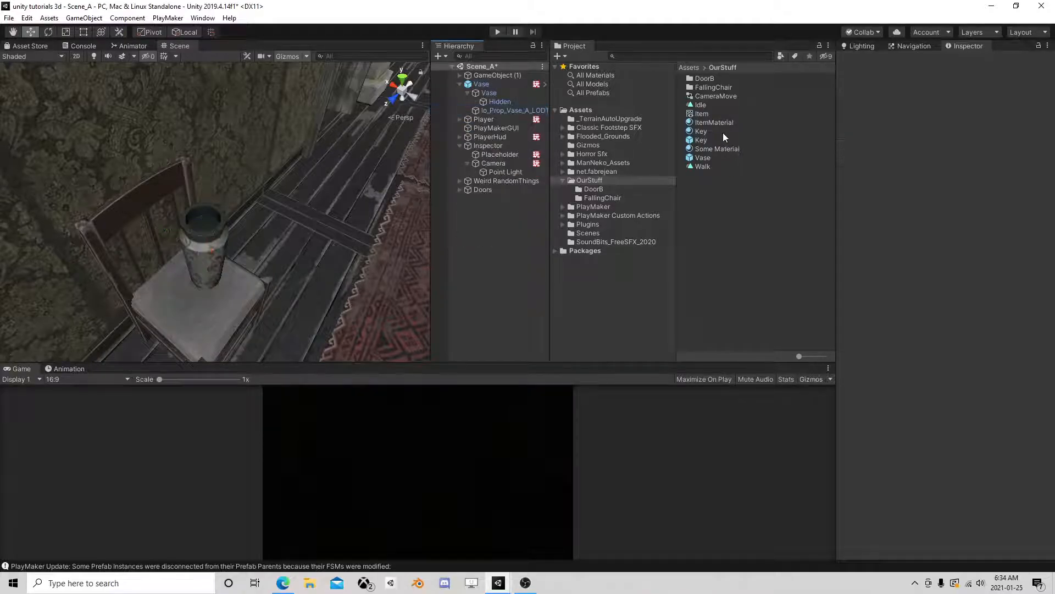
{"action": "left_click_drag", "start_coordinate": [703, 140], "coordinate": [498, 103]}
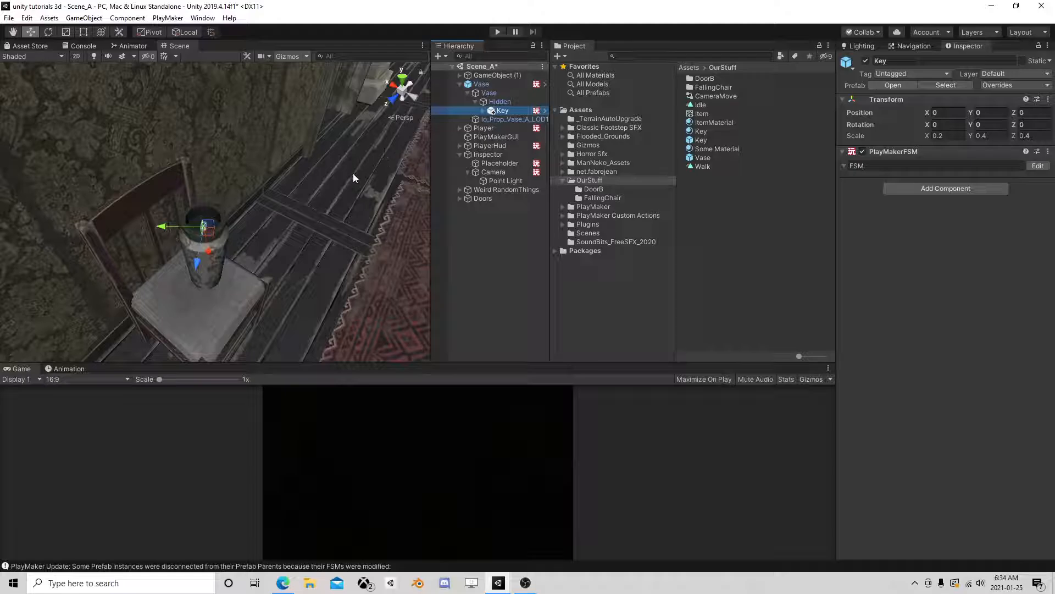
{"action": "left_click", "coordinate": [483, 110]}
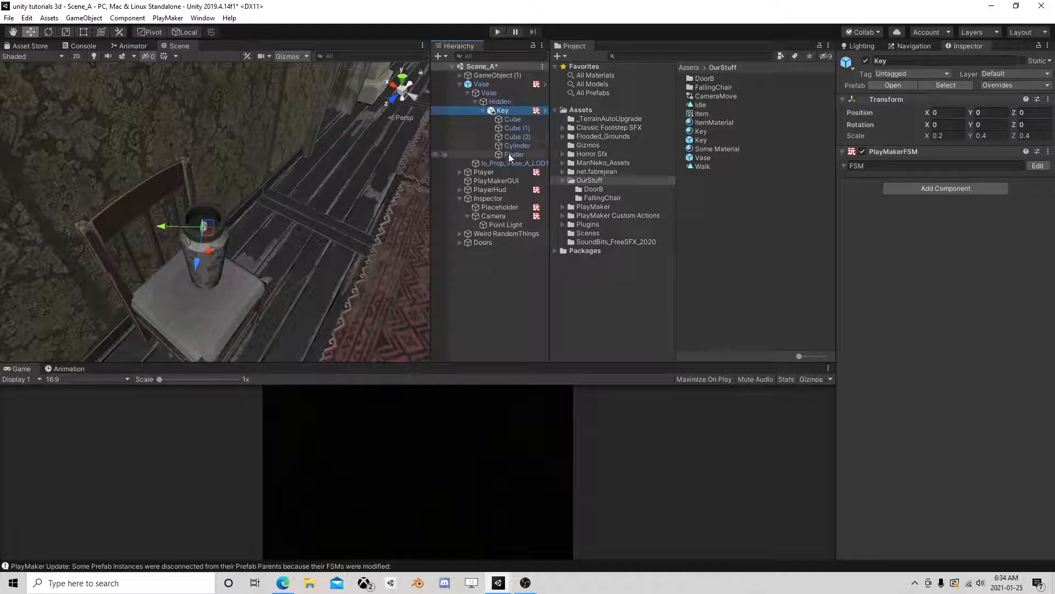
{"action": "left_click", "coordinate": [508, 154]}
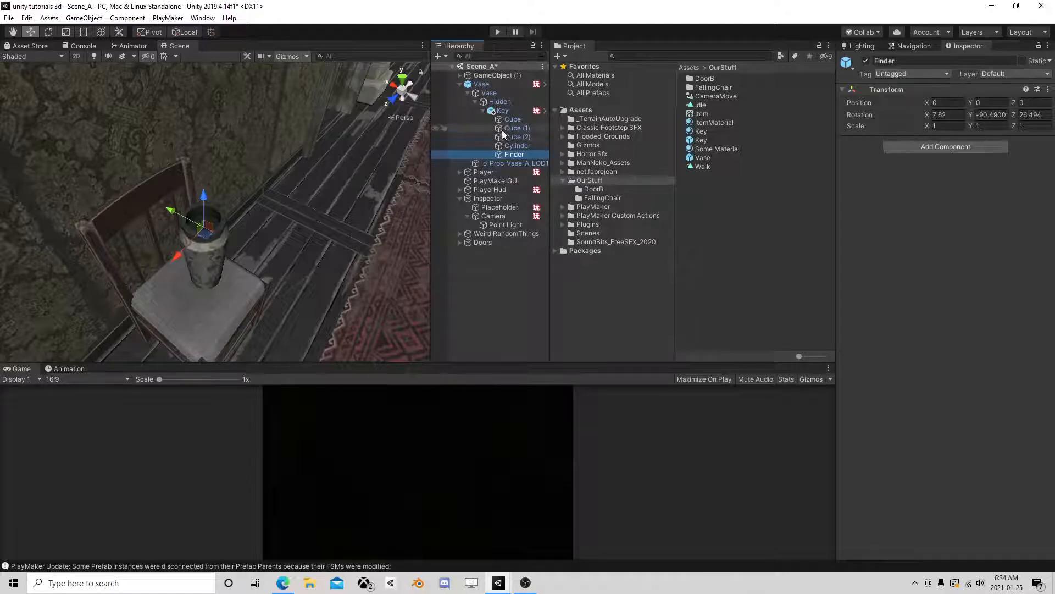
{"action": "left_click", "coordinate": [512, 112]}
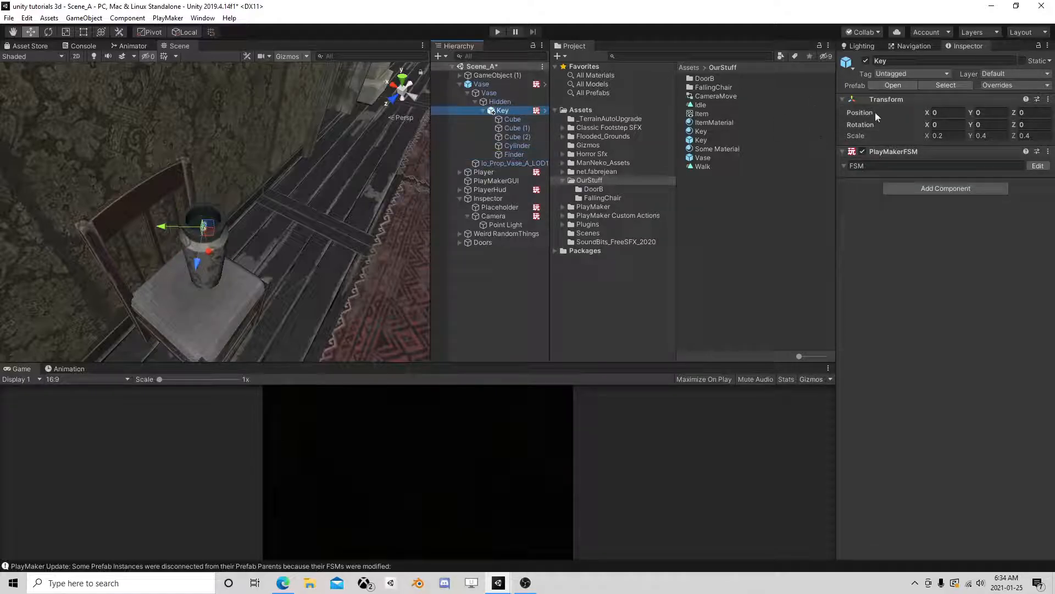
{"action": "left_click", "coordinate": [1038, 166]}
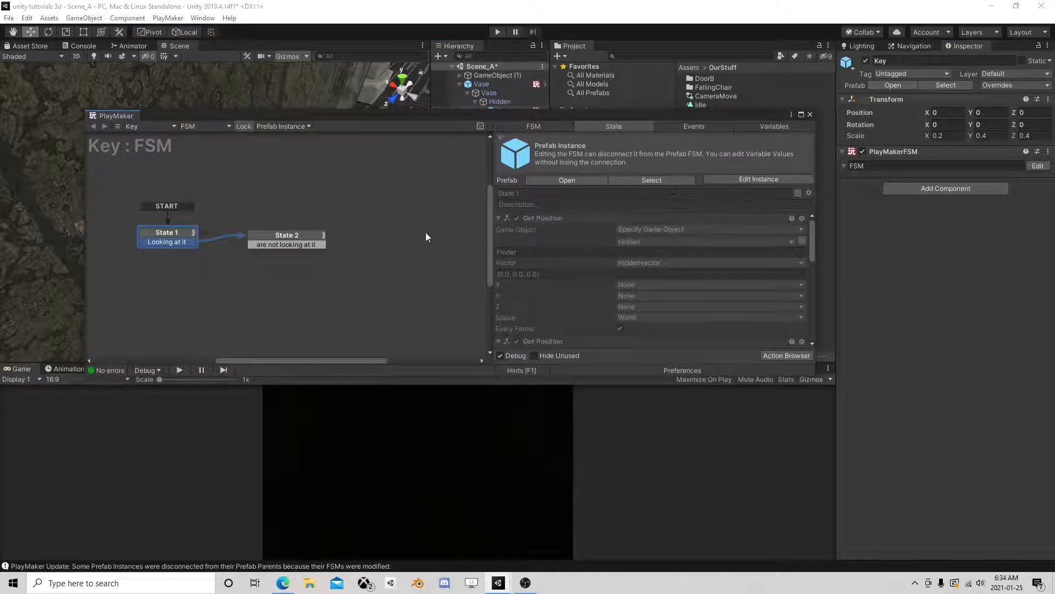
{"action": "left_click", "coordinate": [809, 115]}
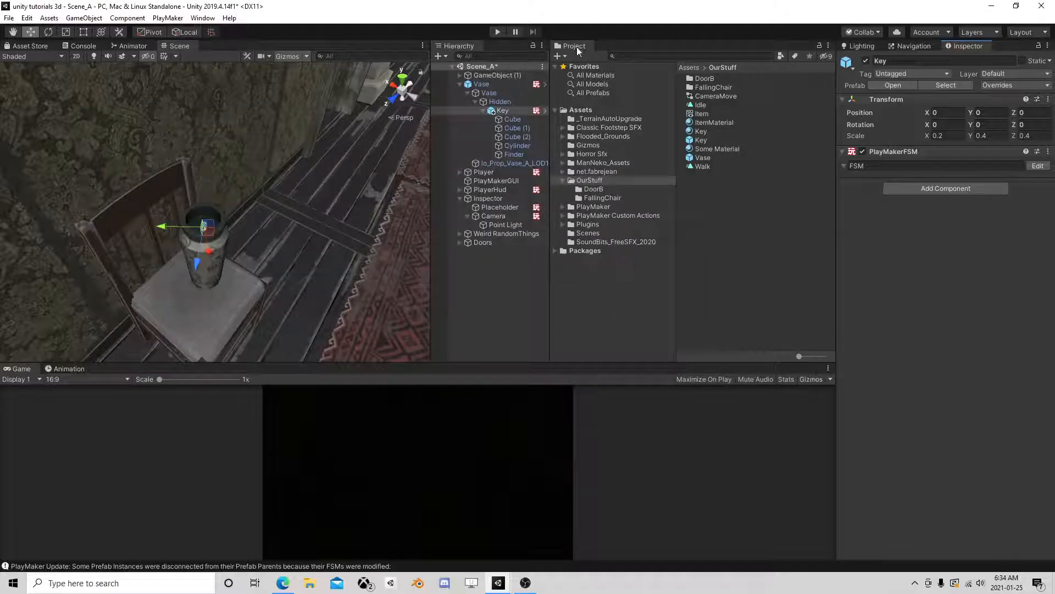
Step: Run the game and start inspecting the vase
{"action": "left_click", "coordinate": [496, 31]}
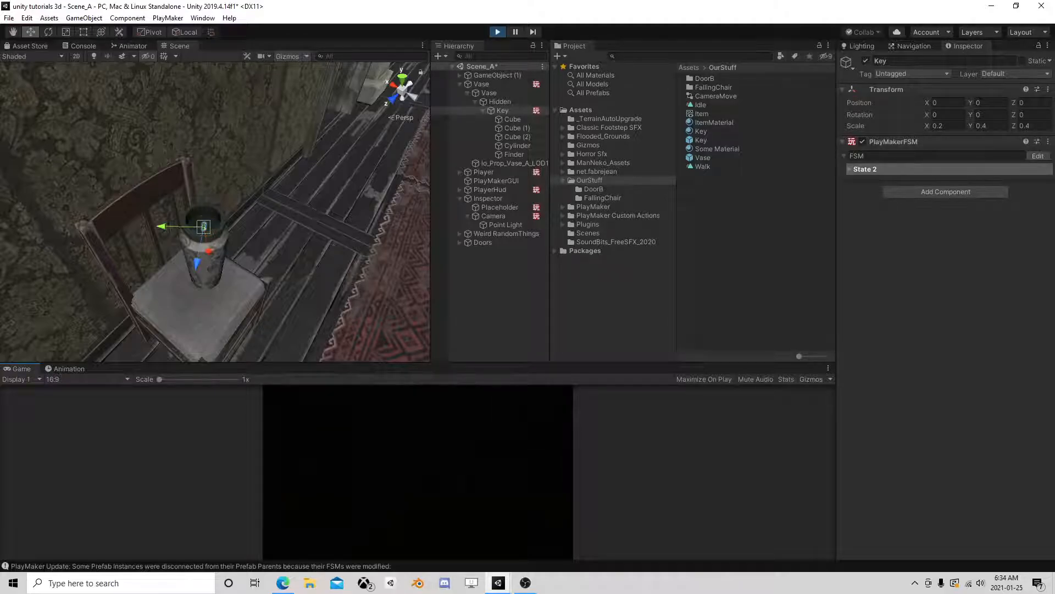
{"action": "key", "text": "f"}
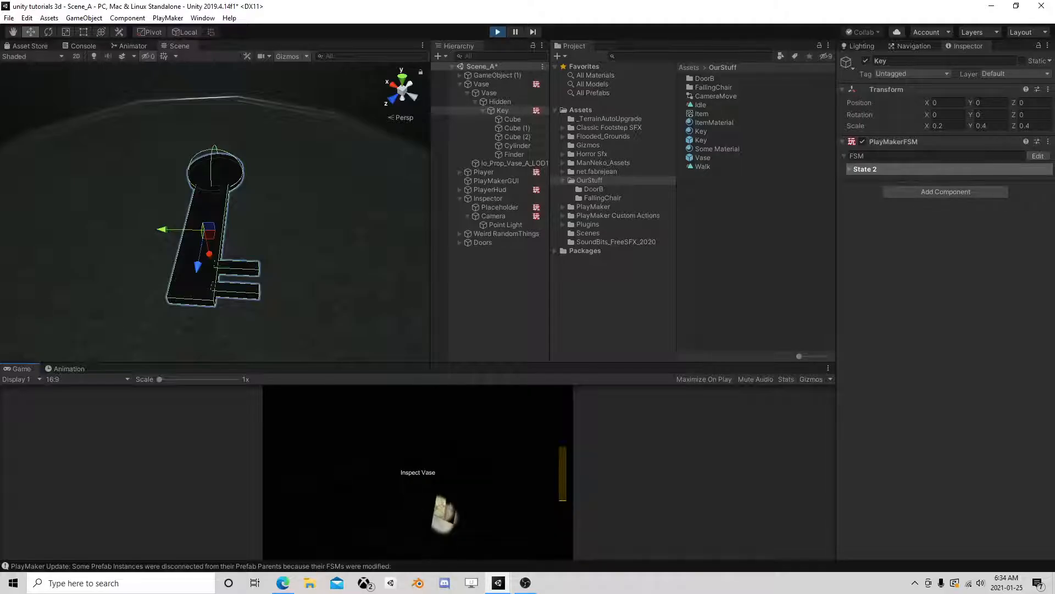
{"action": "key", "text": "e"}
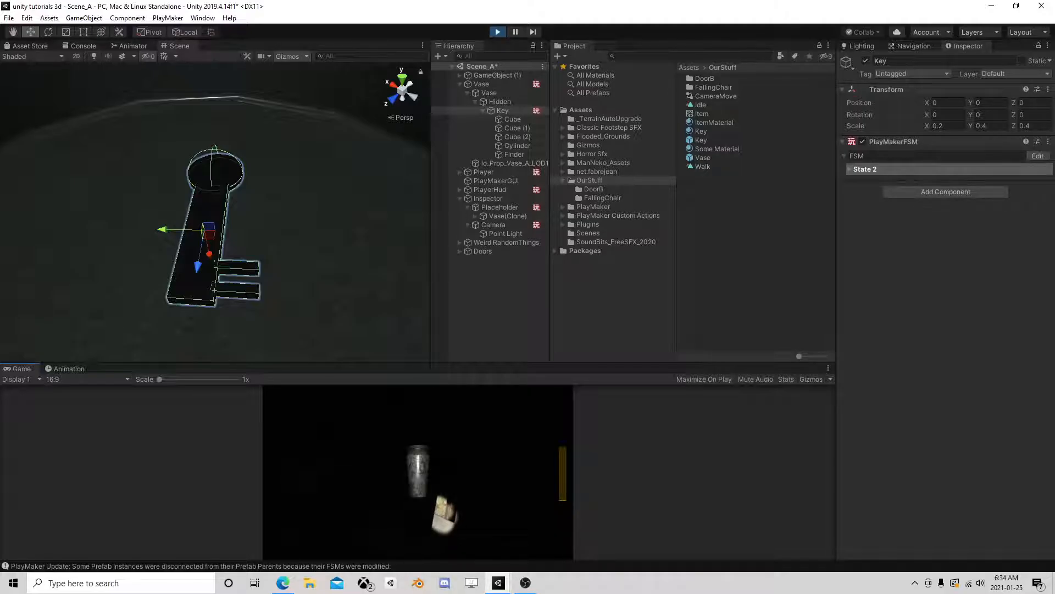
Step: Pause the game and examine the State 1 actions of the Key inside the cloned vase, down to Float Compare
{"action": "left_click", "coordinate": [516, 32]}
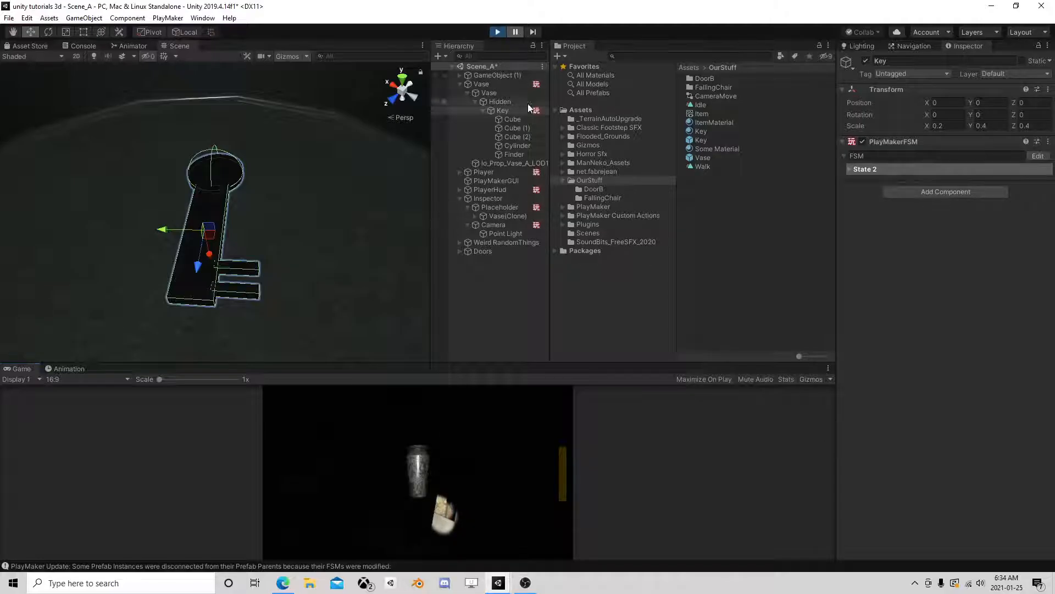
{"action": "left_click", "coordinate": [500, 216]}
{"action": "left_click", "coordinate": [475, 216]}
{"action": "left_click", "coordinate": [514, 228]}
{"action": "left_click", "coordinate": [483, 225]}
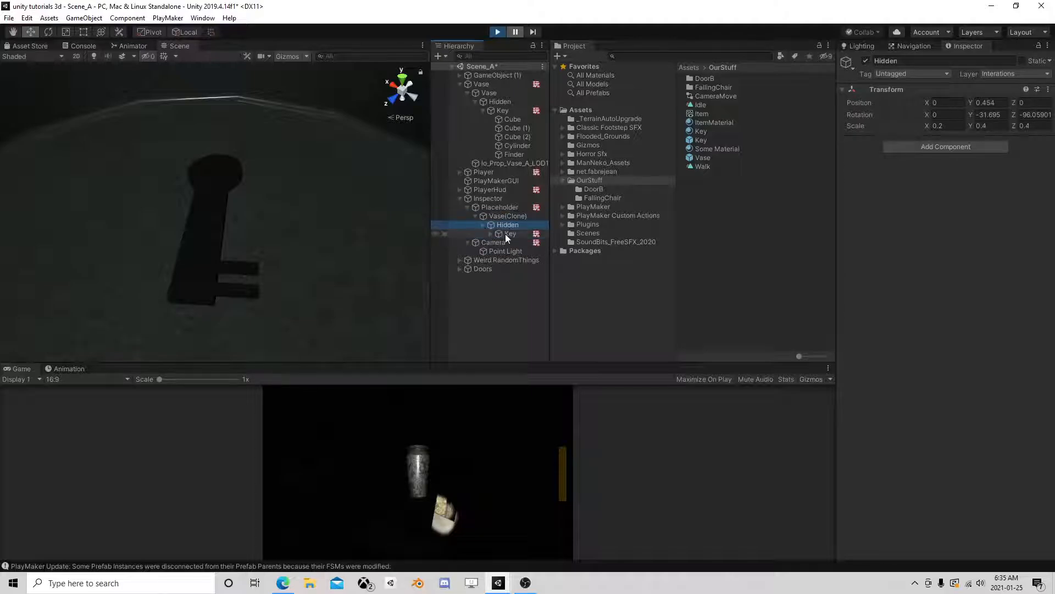
{"action": "left_click", "coordinate": [505, 233]}
{"action": "left_click", "coordinate": [1036, 157]}
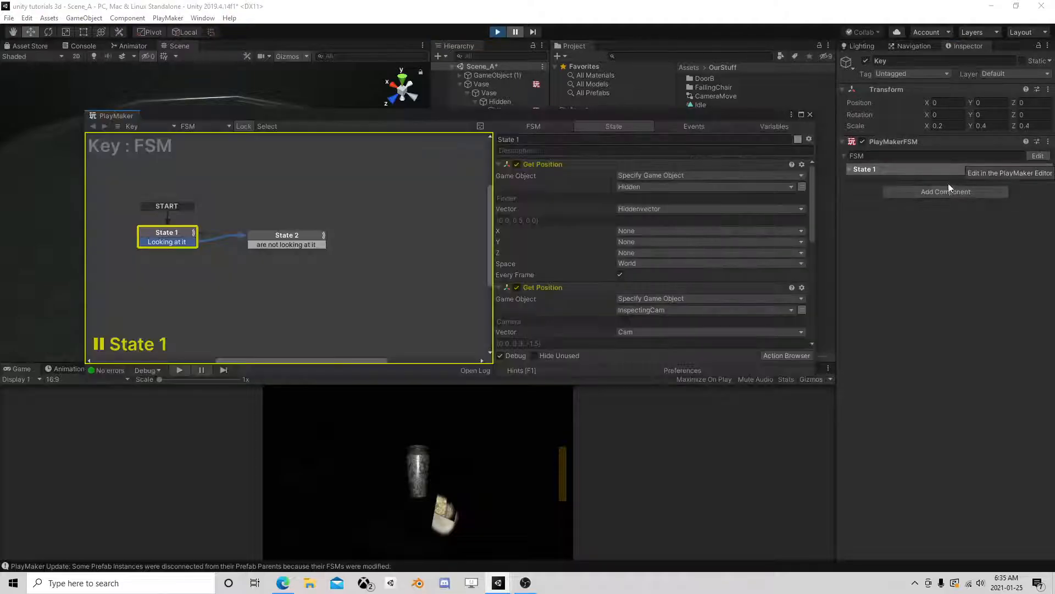
{"action": "left_click_drag", "start_coordinate": [522, 118], "coordinate": [740, 41]}
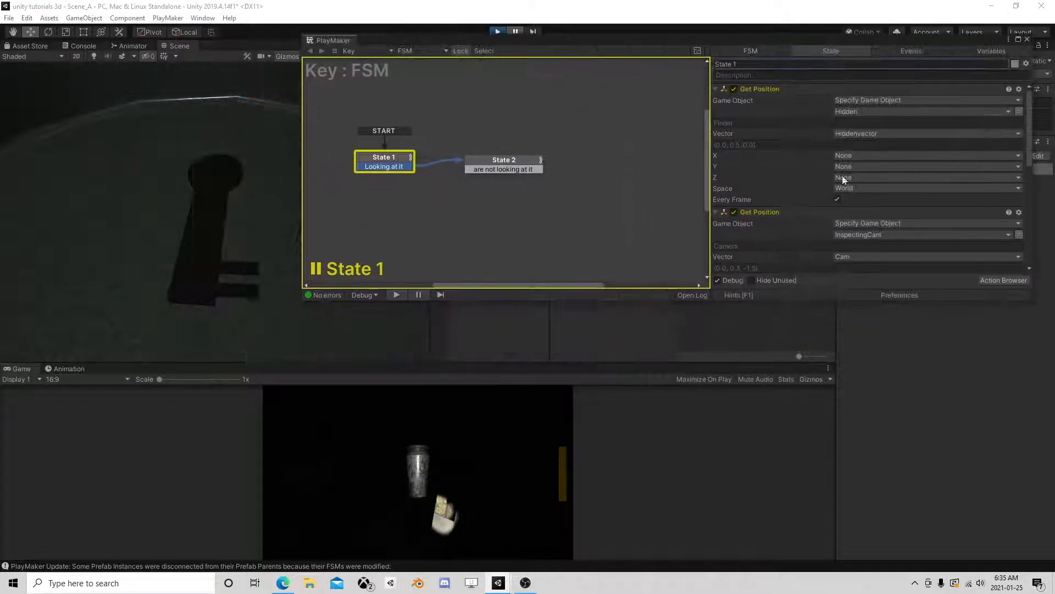
{"action": "scroll", "coordinate": [851, 197], "scroll_direction": "down", "scroll_amount": 5}
{"action": "scroll", "coordinate": [851, 198], "scroll_direction": "down", "scroll_amount": 1}
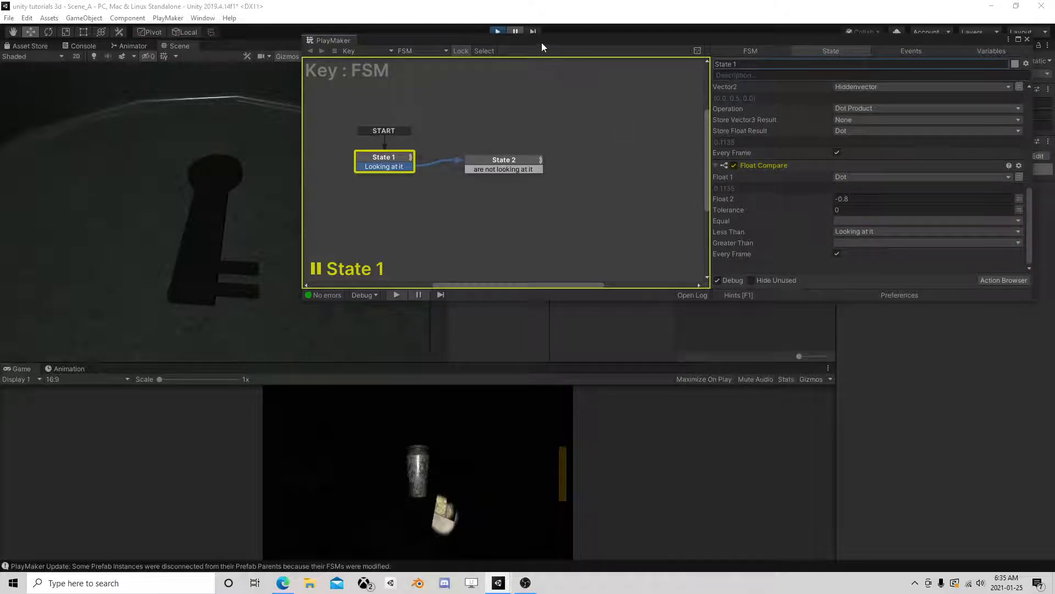
Step: Resume the game to watch State 1's Float Compare values, and end the game test
{"action": "left_click_drag", "start_coordinate": [542, 42], "coordinate": [576, 75]}
{"action": "left_click", "coordinate": [515, 32]}
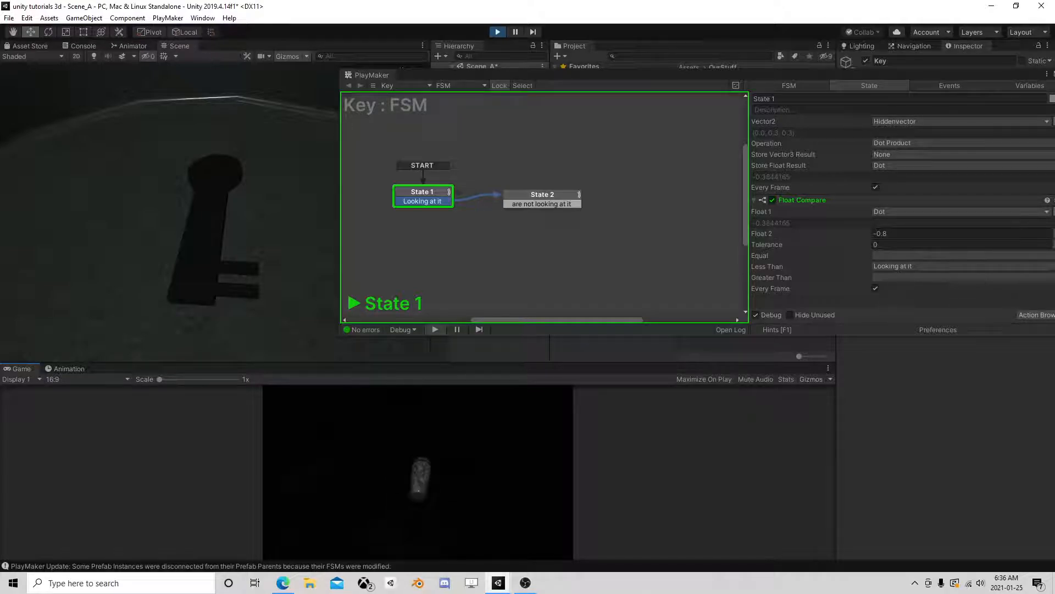
{"action": "left_click", "coordinate": [498, 31]}
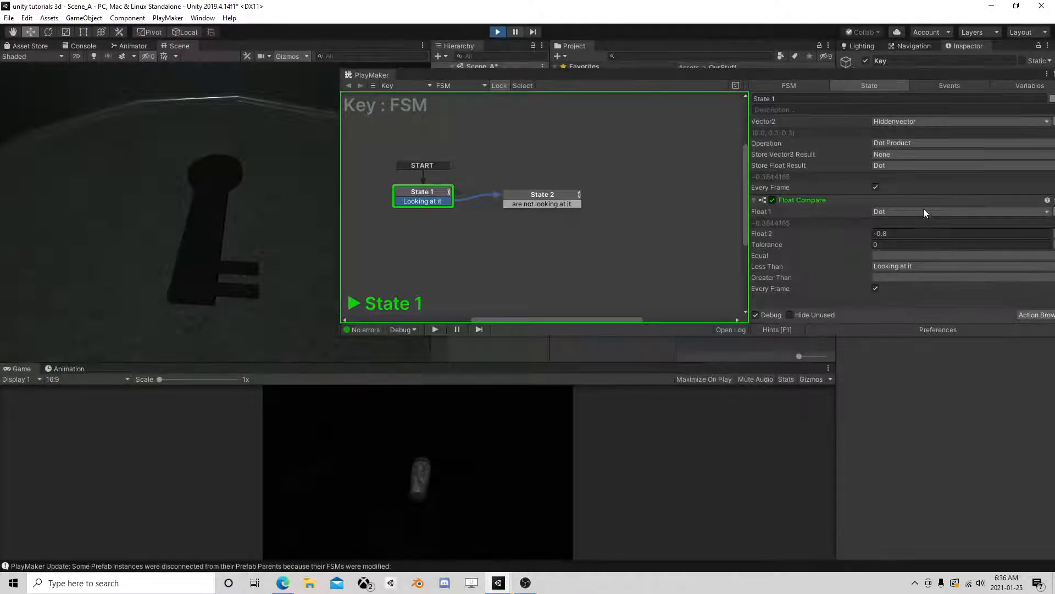
{"action": "left_click_drag", "start_coordinate": [1020, 74], "coordinate": [740, 105]}
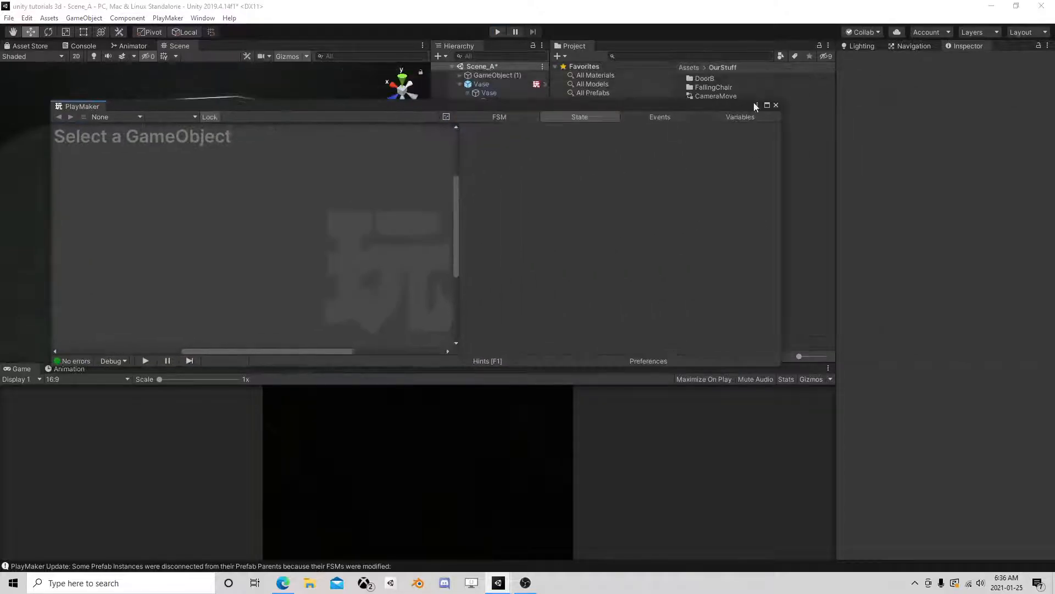
{"action": "left_click", "coordinate": [776, 104]}
Step: In the Key prefab's state machine, set Float 2 of State 1's Float Compare to -0.65
{"action": "left_click", "coordinate": [701, 139]}
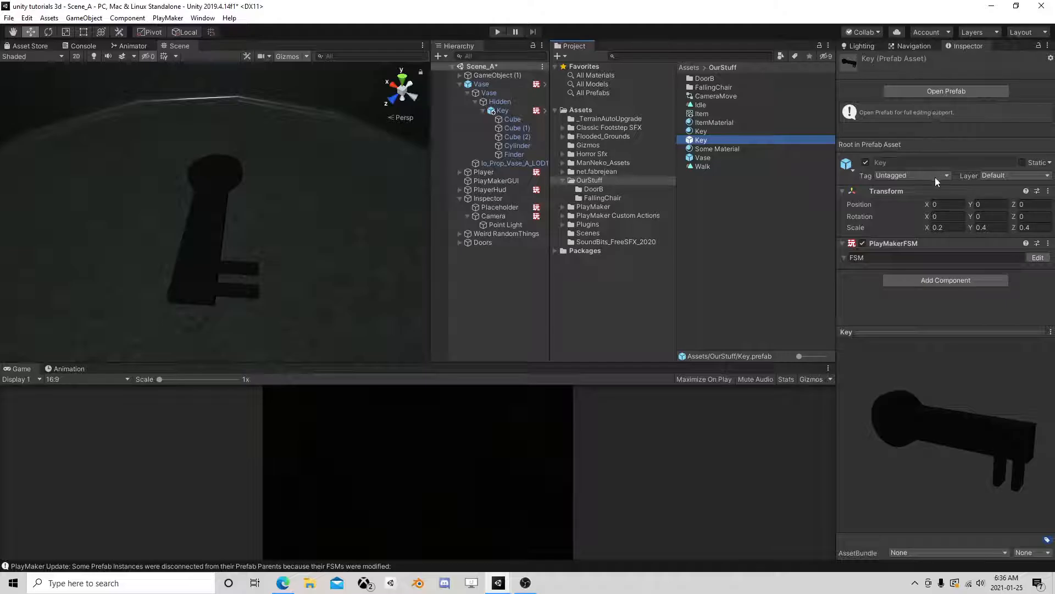
{"action": "left_click", "coordinate": [1038, 257]}
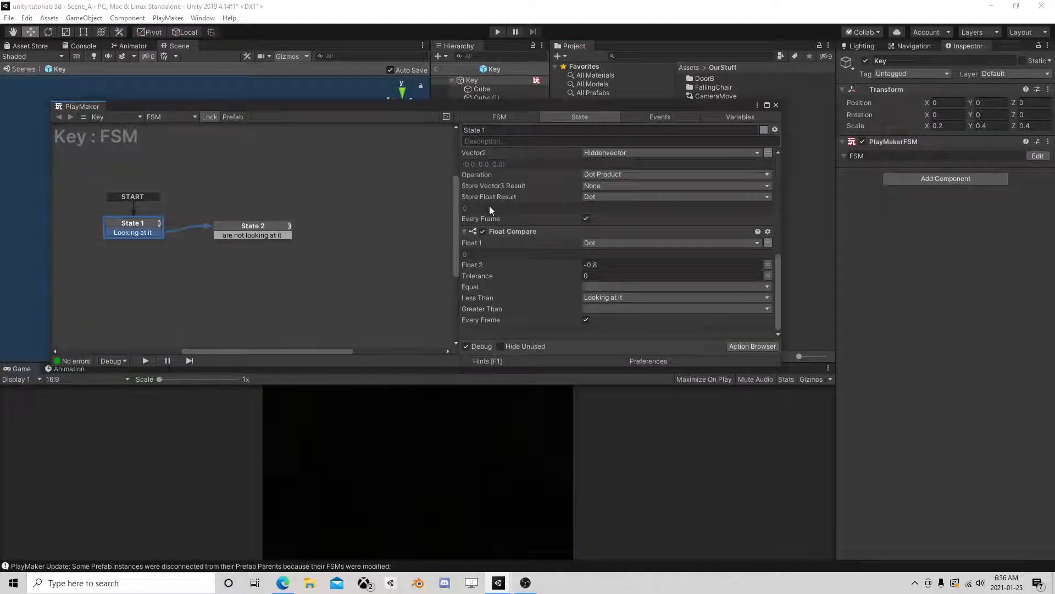
{"action": "left_click", "coordinate": [608, 266]}
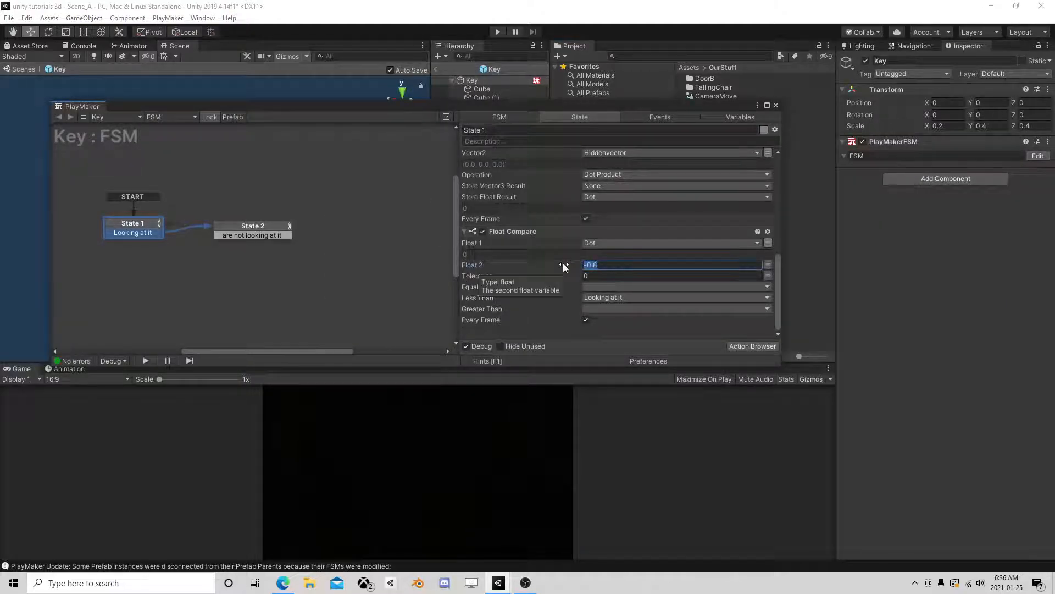
{"action": "type", "text": "-0.65"}
Step: Set Float 2 of State 2's Float Compare to 0.65
{"action": "left_click", "coordinate": [266, 225]}
{"action": "scroll", "coordinate": [569, 295], "scroll_direction": "down", "scroll_amount": 5}
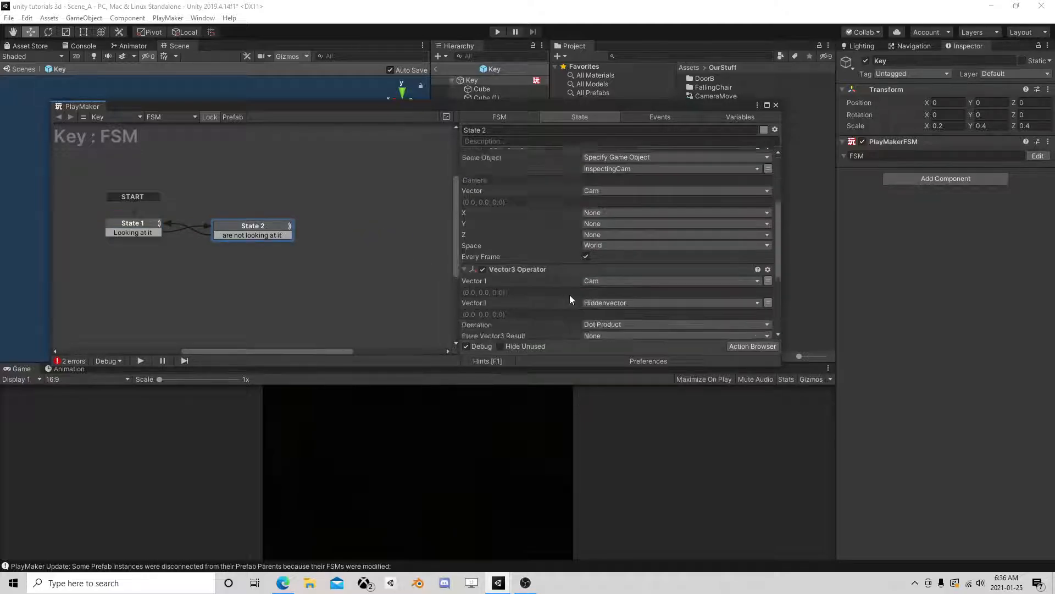
{"action": "left_click", "coordinate": [605, 264]}
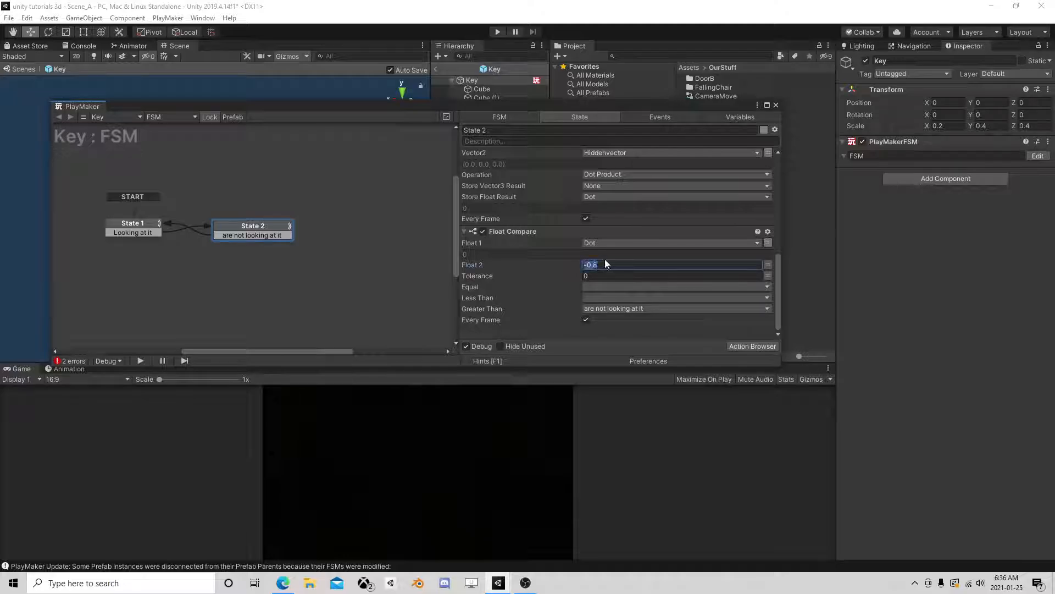
{"action": "type", "text": "0.65"}
Step: In State 1's Float Compare, assign the "Looking at it" event to Greater Than and clear the Less Than event
{"action": "left_click", "coordinate": [139, 222]}
{"action": "scroll", "coordinate": [586, 269], "scroll_direction": "down", "scroll_amount": 3}
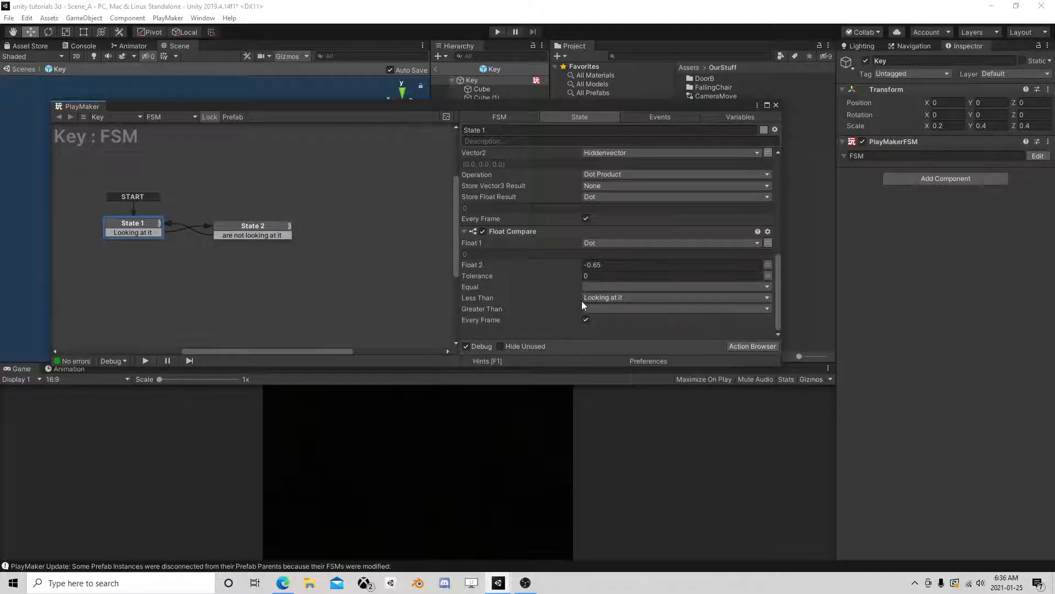
{"action": "left_click", "coordinate": [592, 308]}
{"action": "left_click", "coordinate": [601, 333]}
{"action": "left_click", "coordinate": [604, 298]}
{"action": "left_click", "coordinate": [604, 306]}
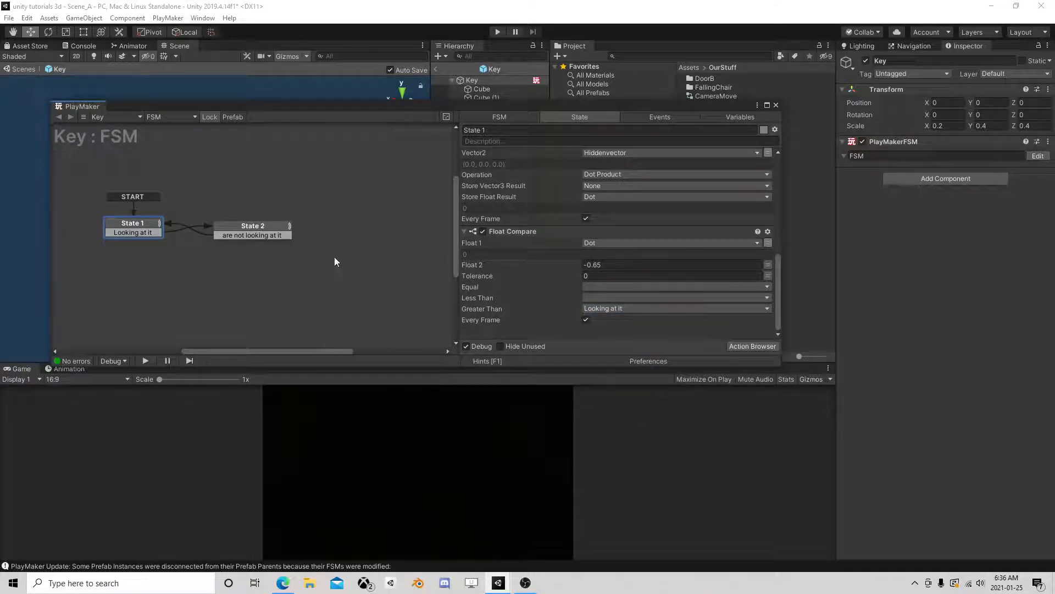
Step: In State 2's Float Compare, assign the "are not looking at it" event to Less Than and clear the Greater Than event
{"action": "left_click", "coordinate": [259, 233]}
{"action": "scroll", "coordinate": [549, 292], "scroll_direction": "down", "scroll_amount": 5}
{"action": "left_click", "coordinate": [615, 298]}
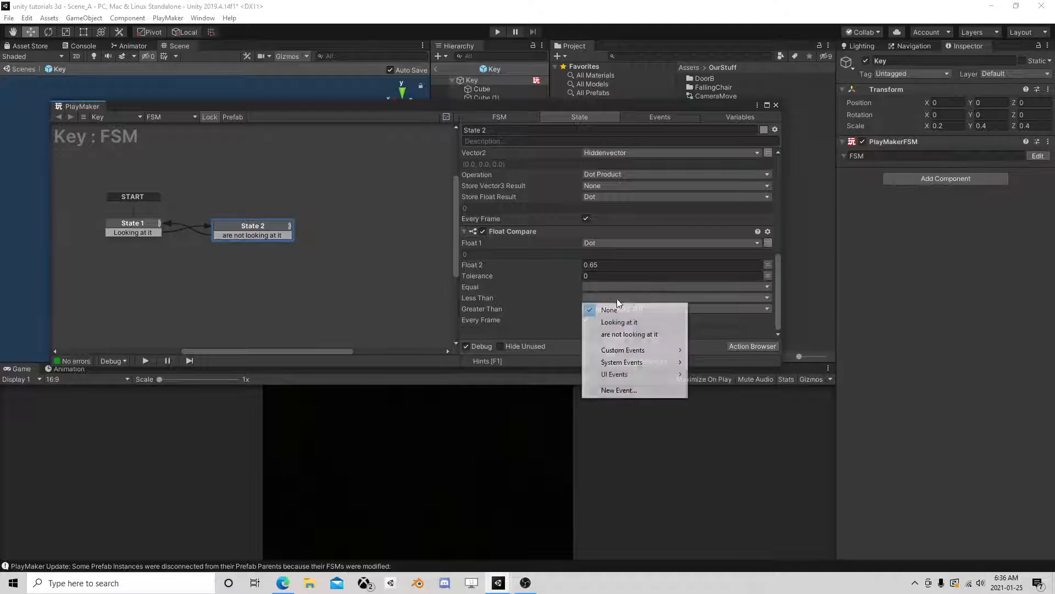
{"action": "left_click", "coordinate": [621, 335]}
{"action": "left_click", "coordinate": [622, 309]}
{"action": "left_click", "coordinate": [632, 321]}
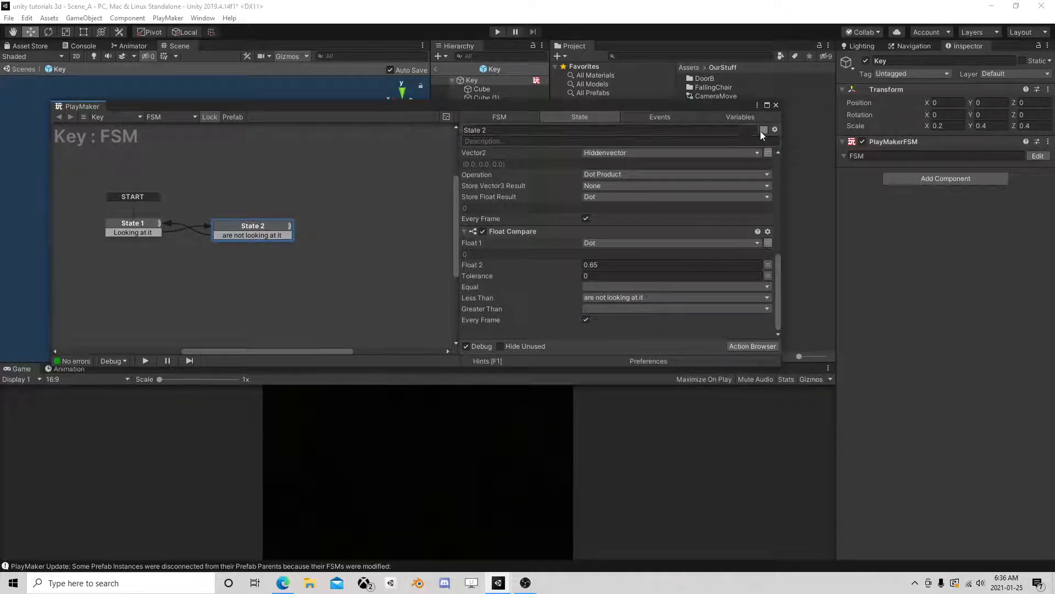
{"action": "left_click", "coordinate": [154, 226]}
{"action": "left_click", "coordinate": [253, 226]}
{"action": "left_click", "coordinate": [140, 222]}
{"action": "left_click", "coordinate": [262, 226]}
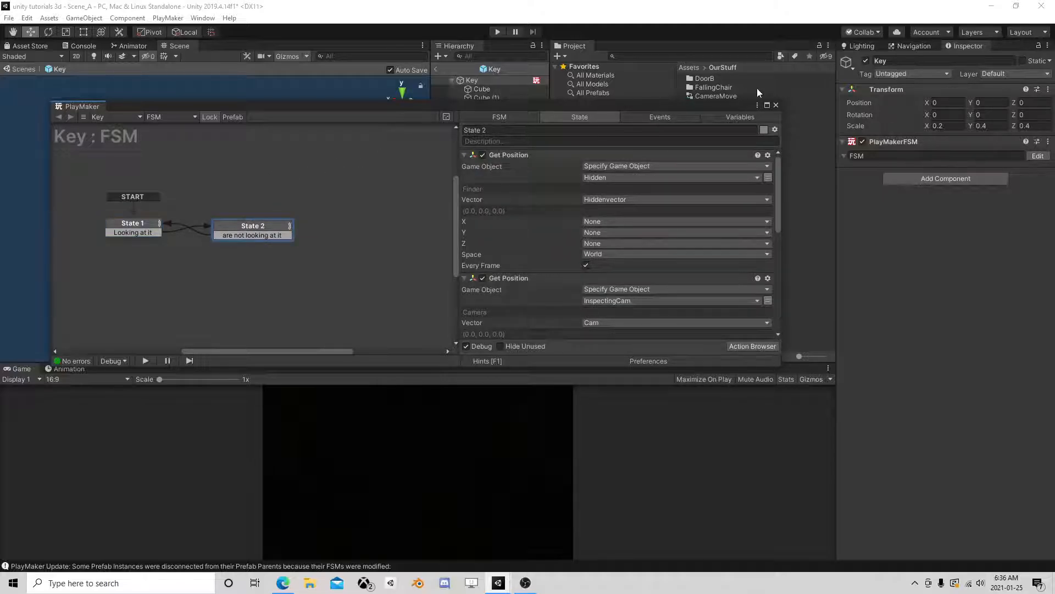
Step: Close the state machine editor, return from the Key prefab to Scene_A, collapse the Vase, and select the Inspector's Camera
{"action": "left_click", "coordinate": [775, 105]}
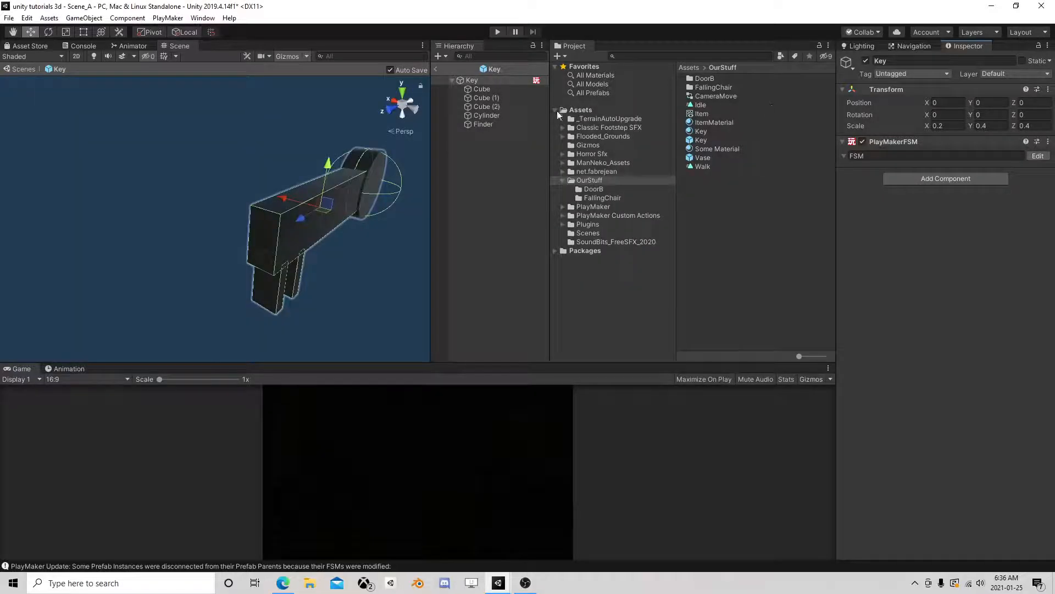
{"action": "left_click", "coordinate": [437, 69]}
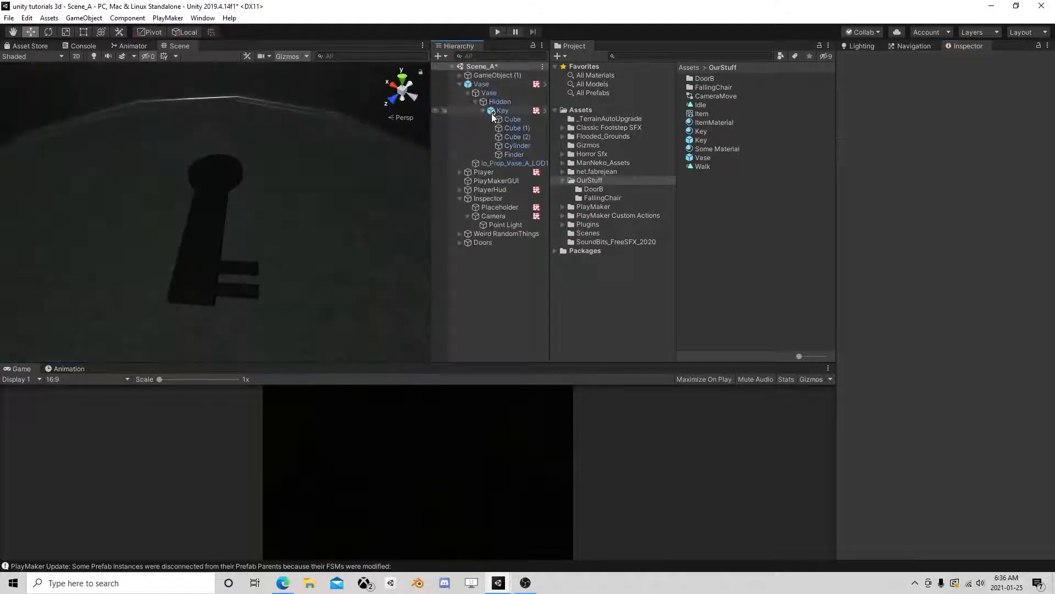
{"action": "left_click", "coordinate": [459, 84]}
{"action": "left_click", "coordinate": [497, 137]}
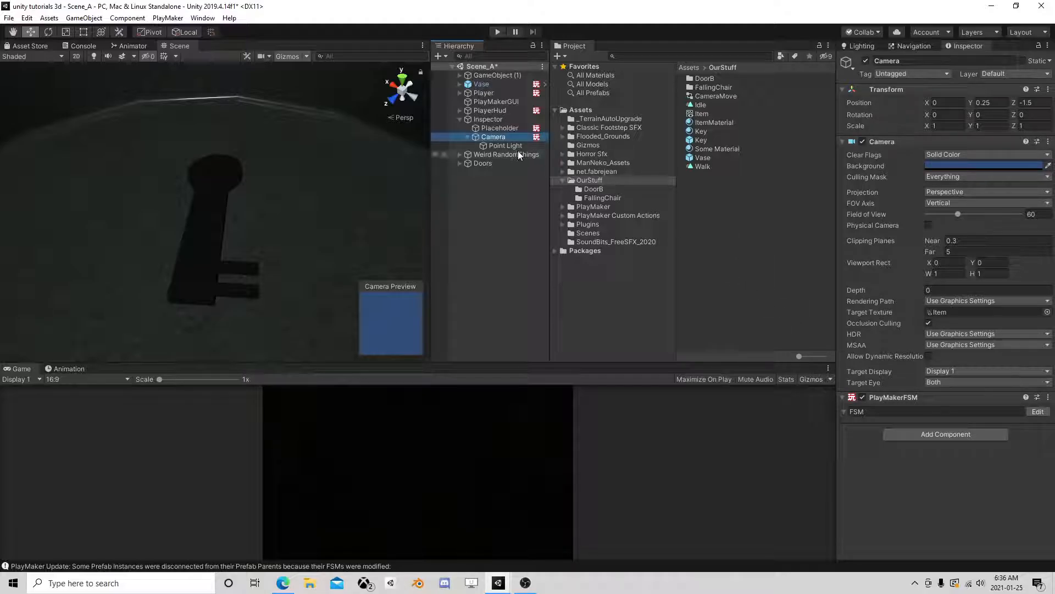
Step: Add a new PlayMakerFSM component to PlayerHud and name it "InspectingObjectaction"
{"action": "left_click", "coordinate": [491, 111]}
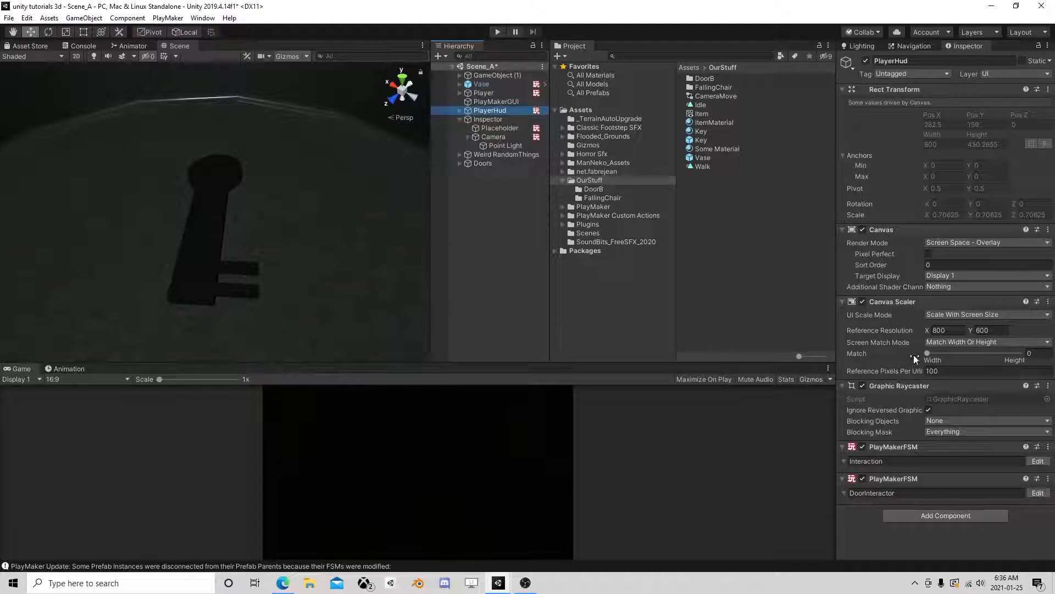
{"action": "left_click", "coordinate": [957, 518]}
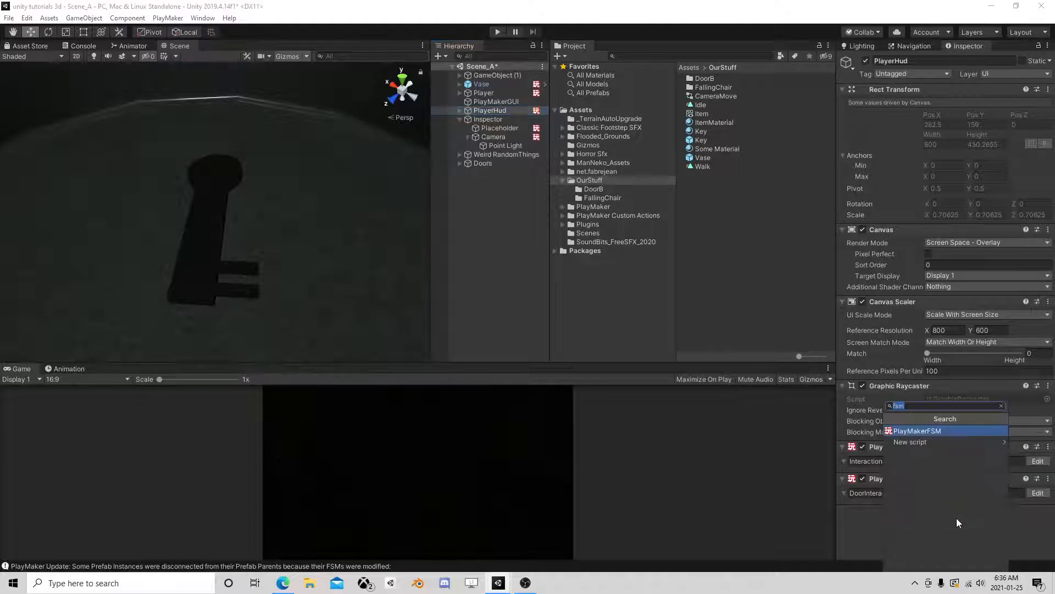
{"action": "left_click", "coordinate": [940, 431]}
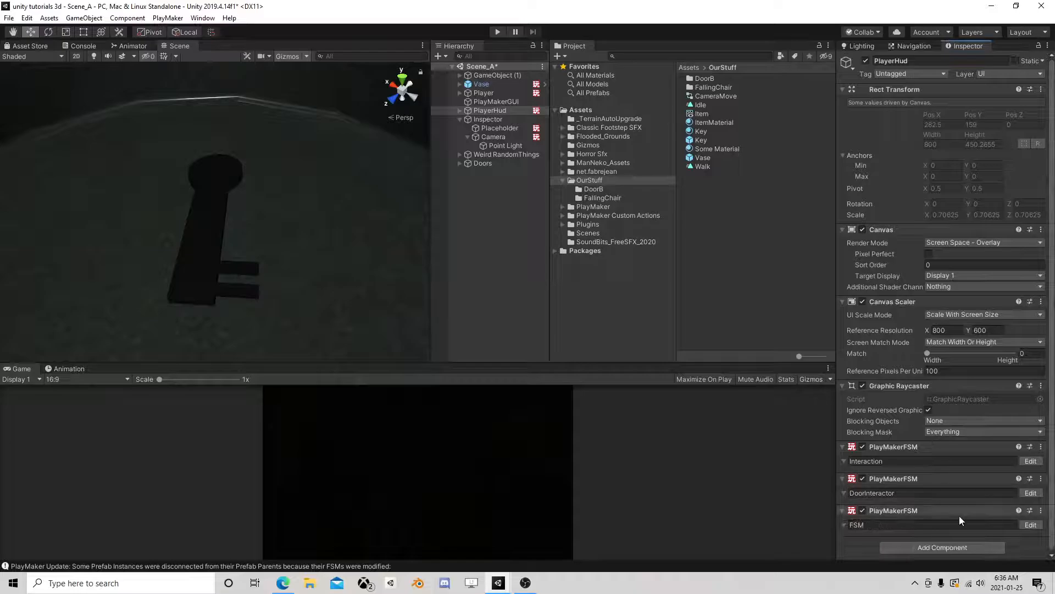
{"action": "left_click", "coordinate": [935, 525]}
{"action": "type", "text": "In"}
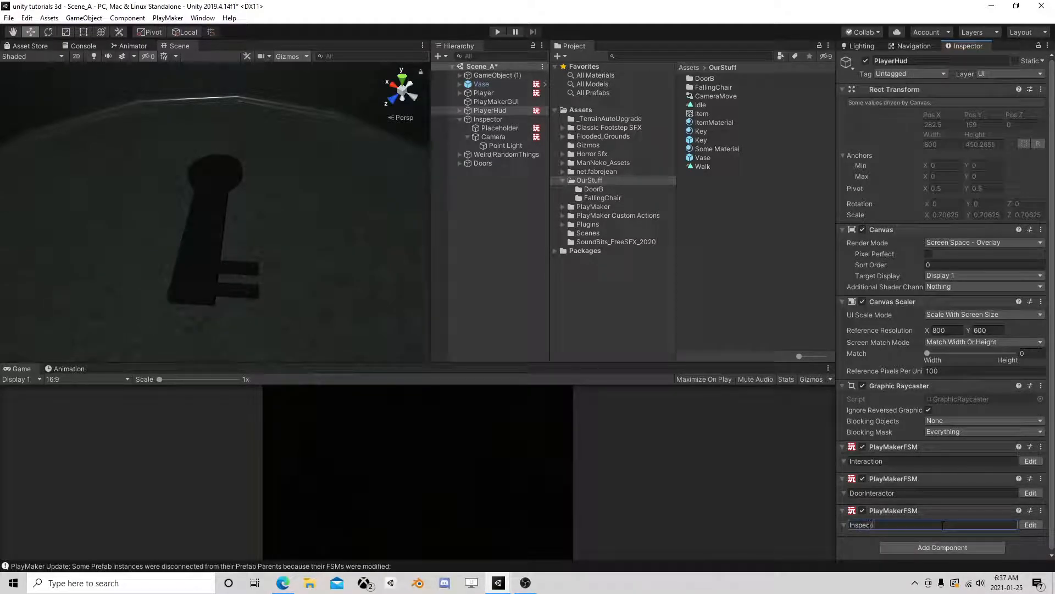
{"action": "type", "text": "spectingObjectaction"}
Step: In the InspectingObjectaction state machine, create a GameObject variable named "Inspecting Object"
{"action": "left_click", "coordinate": [1030, 525]}
{"action": "left_click", "coordinate": [720, 117]}
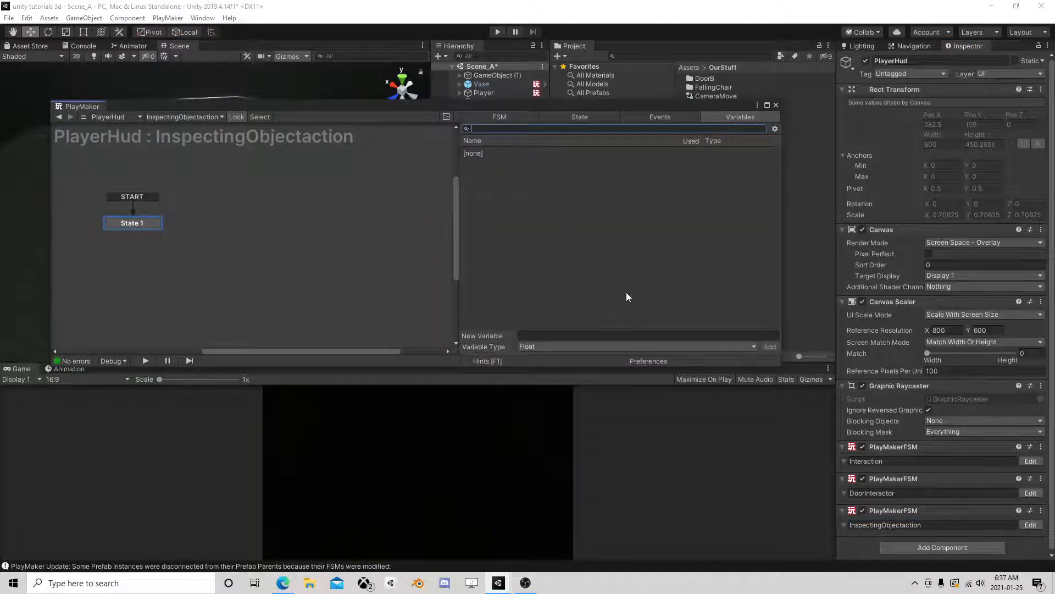
{"action": "left_click", "coordinate": [552, 345]}
{"action": "left_click", "coordinate": [547, 395]}
{"action": "left_click", "coordinate": [549, 336]}
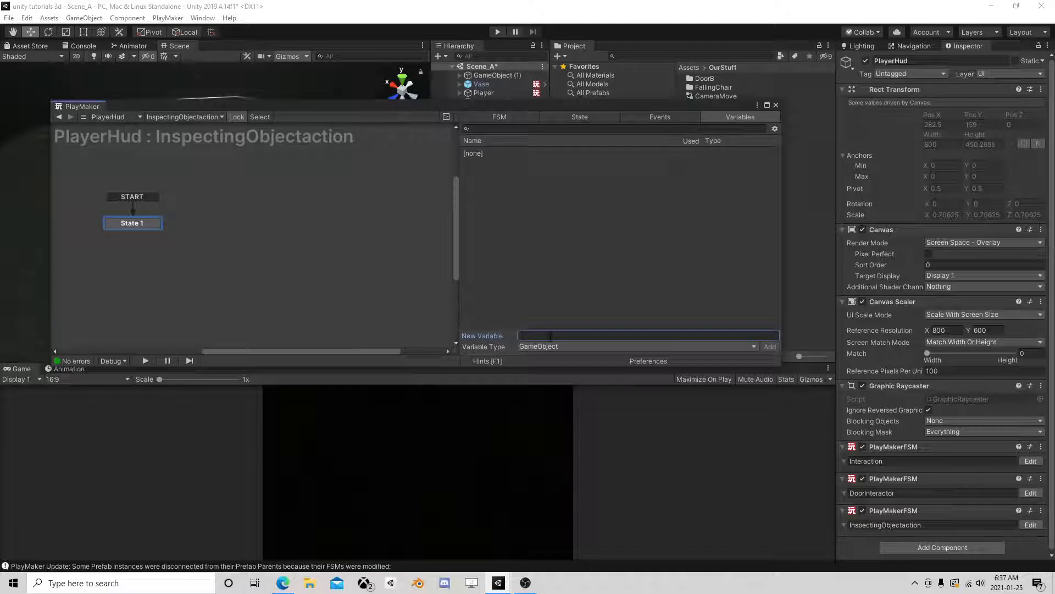
{"action": "type", "text": "N"}
{"action": "key", "text": "Return"}
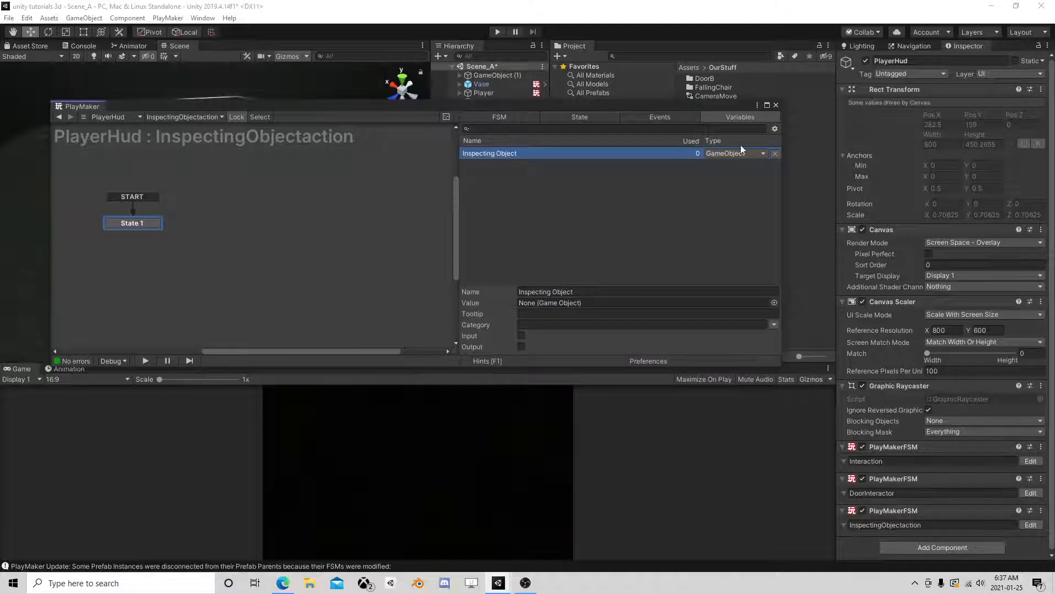
Step: Assign PlayerHud as the Inspecting Object variable's value and move the variable to the global variables
{"action": "left_click_drag", "start_coordinate": [631, 108], "coordinate": [618, 149]}
{"action": "left_click_drag", "start_coordinate": [495, 108], "coordinate": [536, 346]}
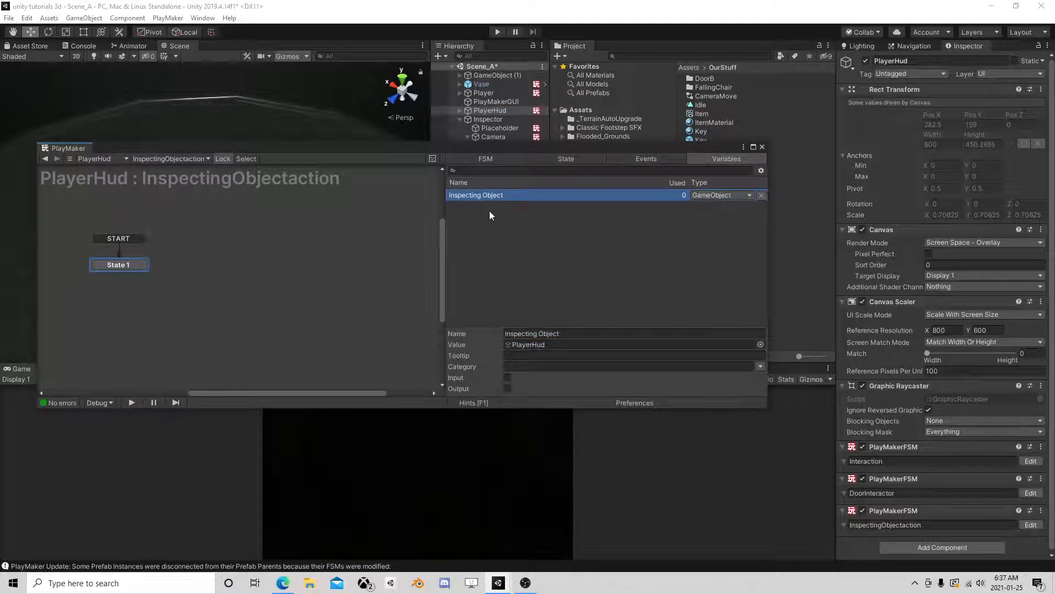
{"action": "right_click", "coordinate": [544, 196]}
{"action": "left_click", "coordinate": [567, 222]}
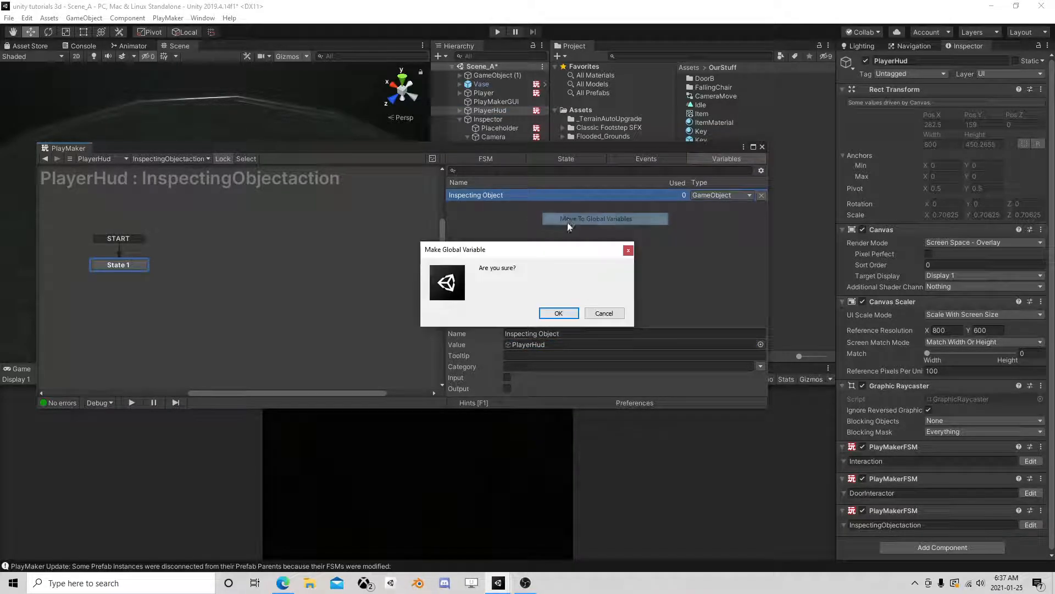
{"action": "left_click", "coordinate": [554, 314]}
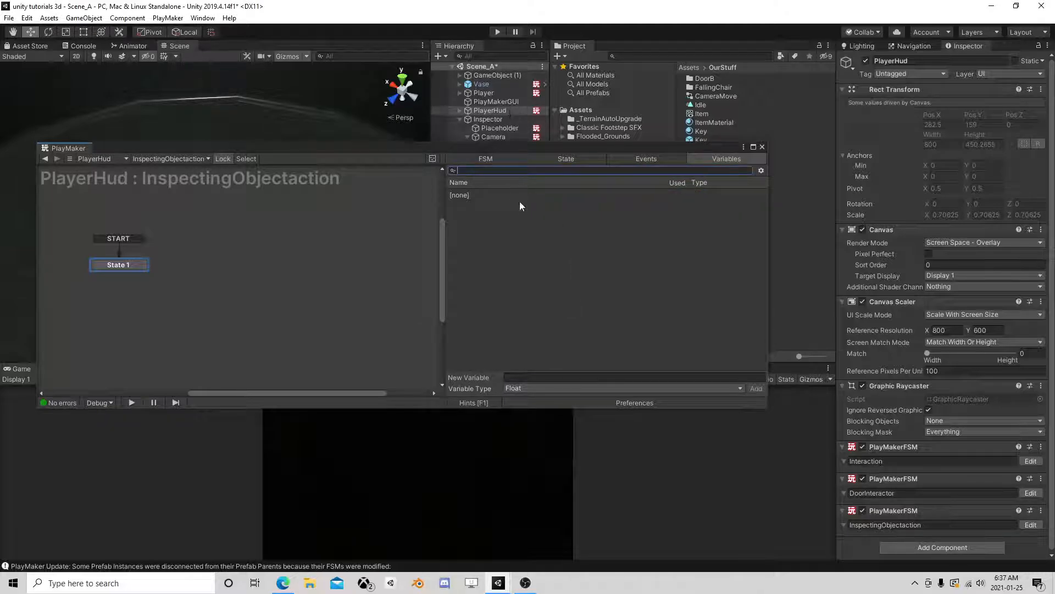
Step: Add a second state to the InspectingObjectaction state machine and position it beside State 1
{"action": "left_click", "coordinate": [555, 157]}
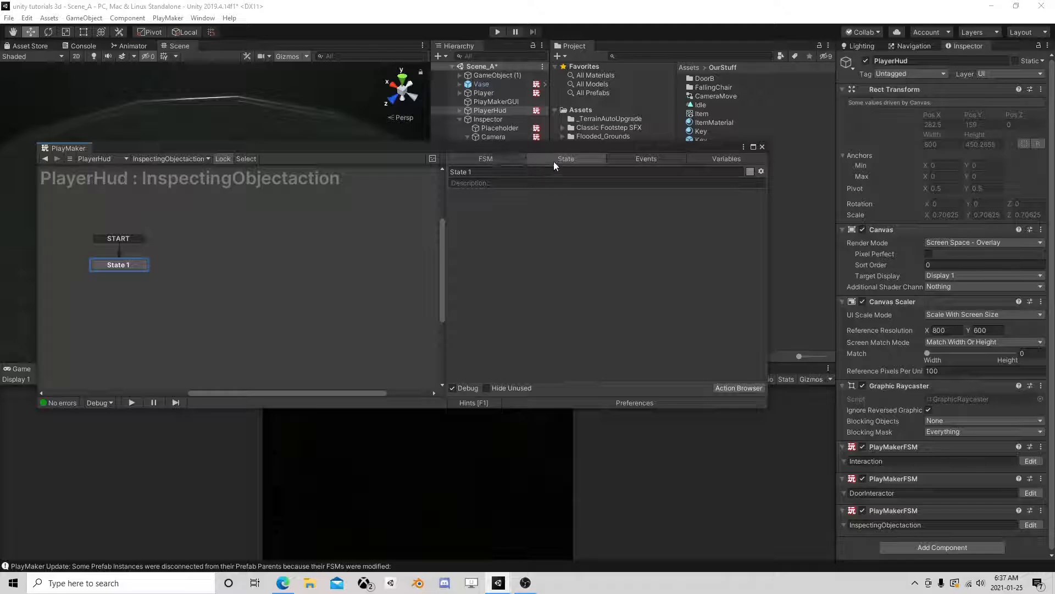
{"action": "right_click", "coordinate": [233, 255]}
{"action": "left_click", "coordinate": [256, 264]}
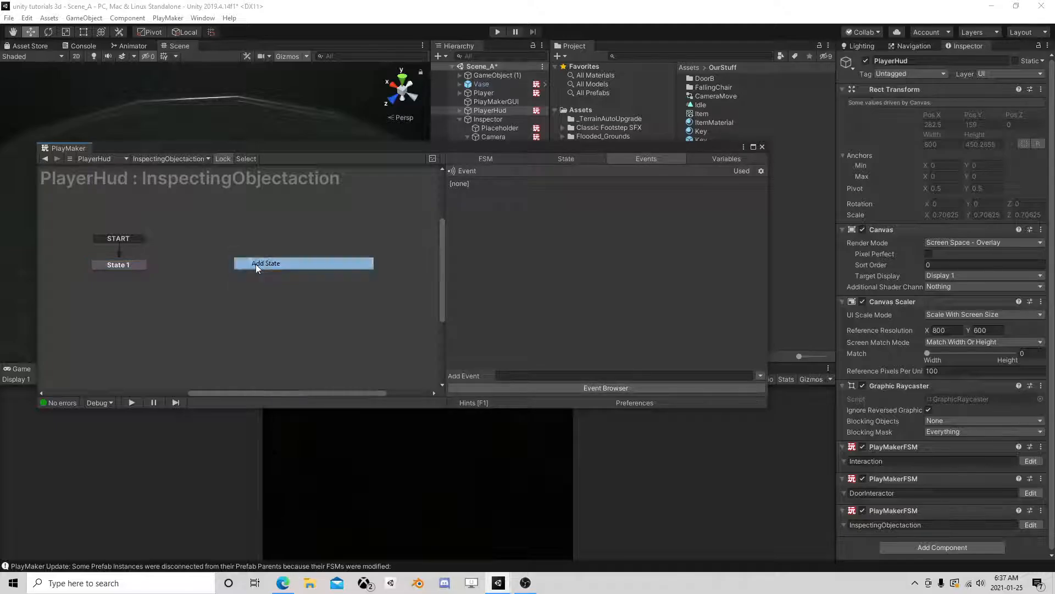
{"action": "left_click_drag", "start_coordinate": [257, 260], "coordinate": [231, 271]}
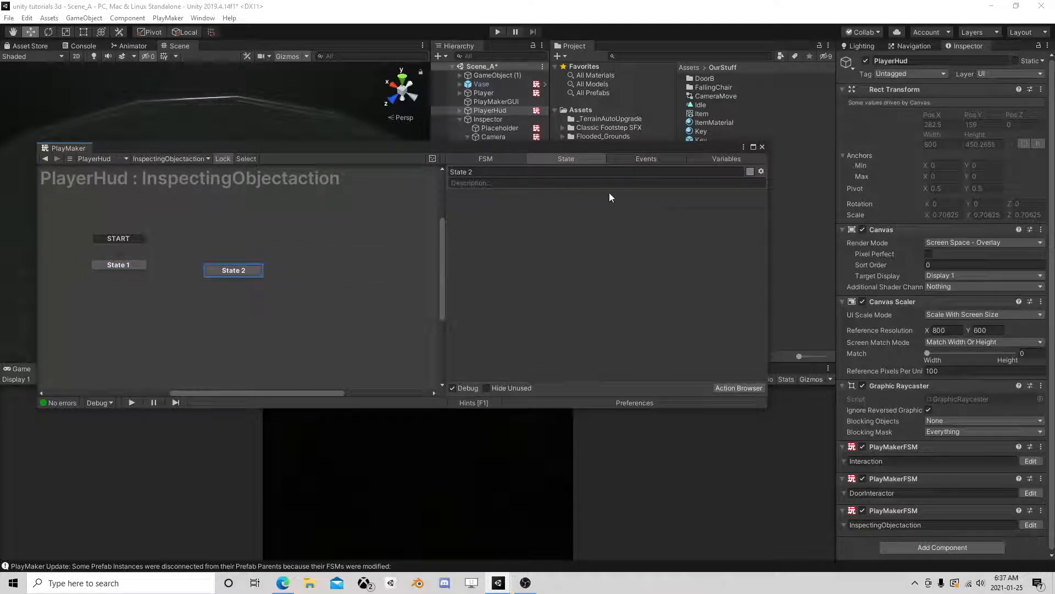
Step: Create the events "In View" and "Not In View" and mark both as global
{"action": "left_click", "coordinate": [646, 158]}
{"action": "left_click", "coordinate": [519, 375]}
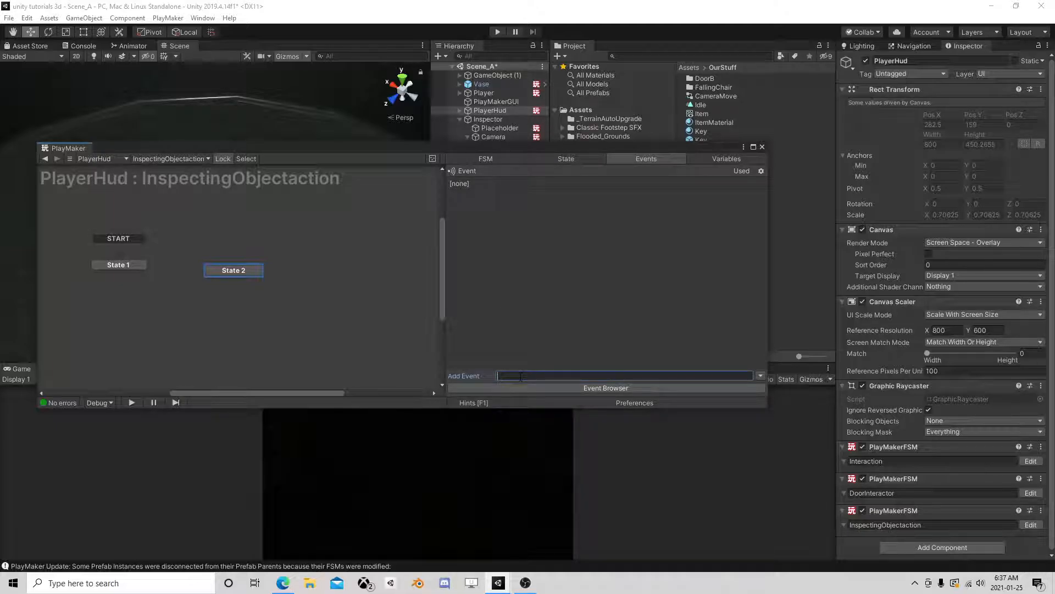
{"action": "type", "text": "In View"}
{"action": "key", "text": "Return"}
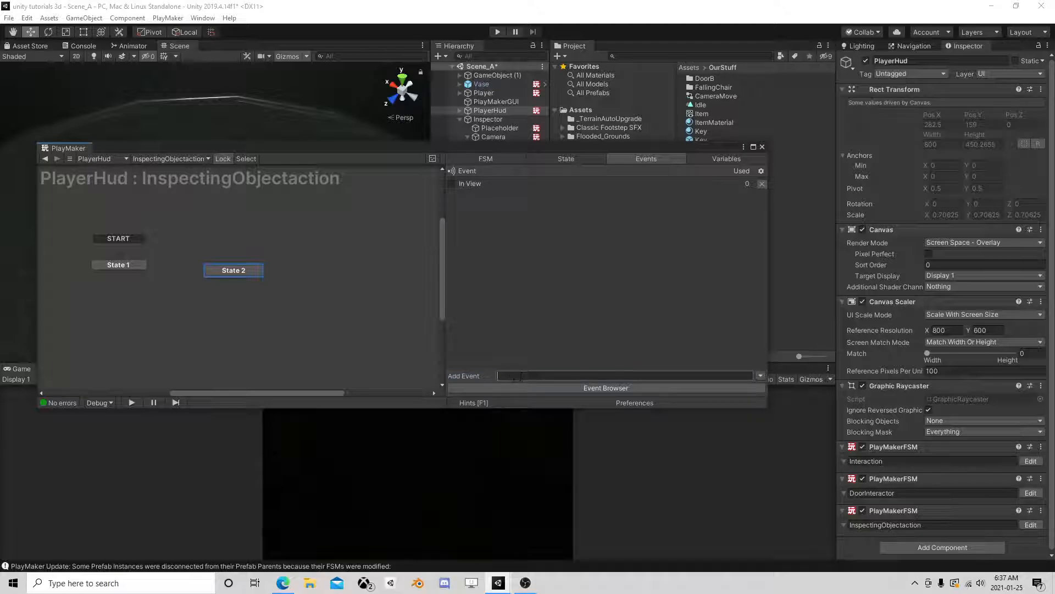
{"action": "type", "text": "Not In View"}
{"action": "key", "text": "Return"}
{"action": "left_click", "coordinate": [460, 342]}
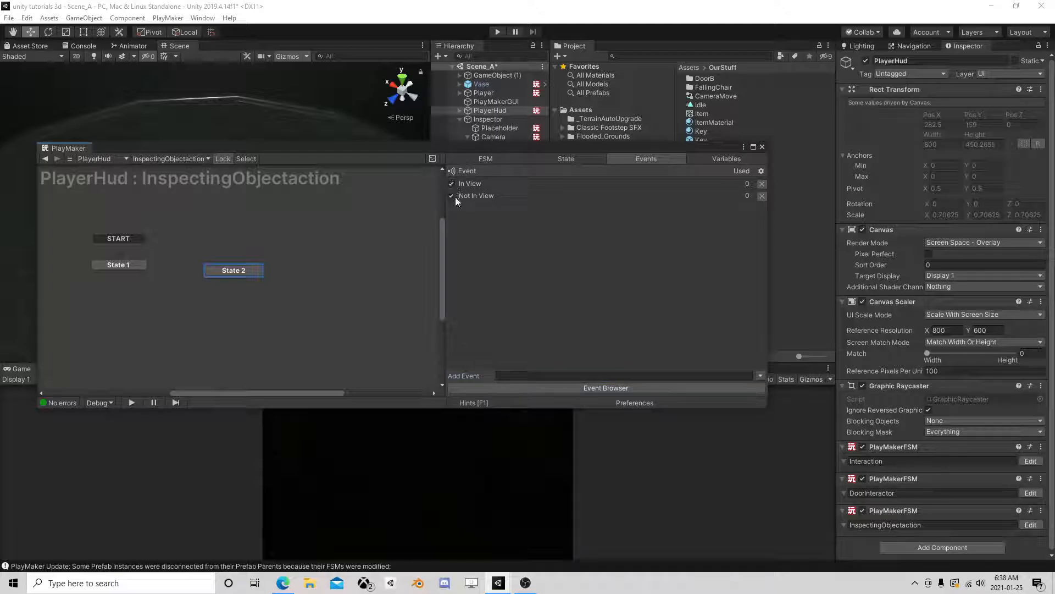
Step: Give State 2 a global transition triggered by the "Not In View" event
{"action": "right_click", "coordinate": [246, 269]}
{"action": "mouse_move", "coordinate": [289, 290]}
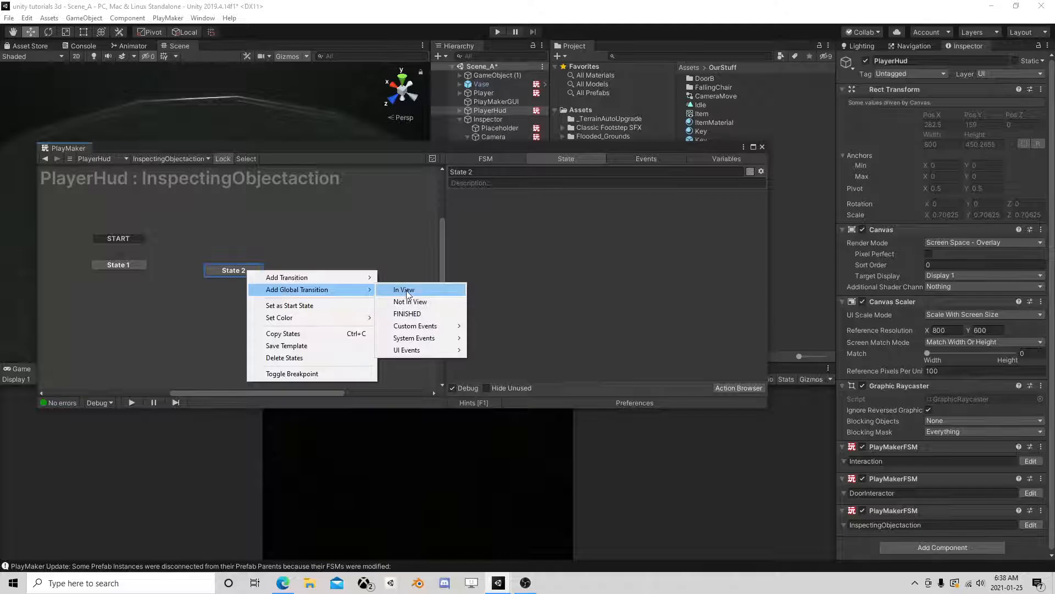
{"action": "left_click", "coordinate": [407, 301]}
Step: Add a third state beside State 2 and give it a global transition for the "In View" event
{"action": "right_click", "coordinate": [305, 267]}
{"action": "left_click", "coordinate": [380, 275]}
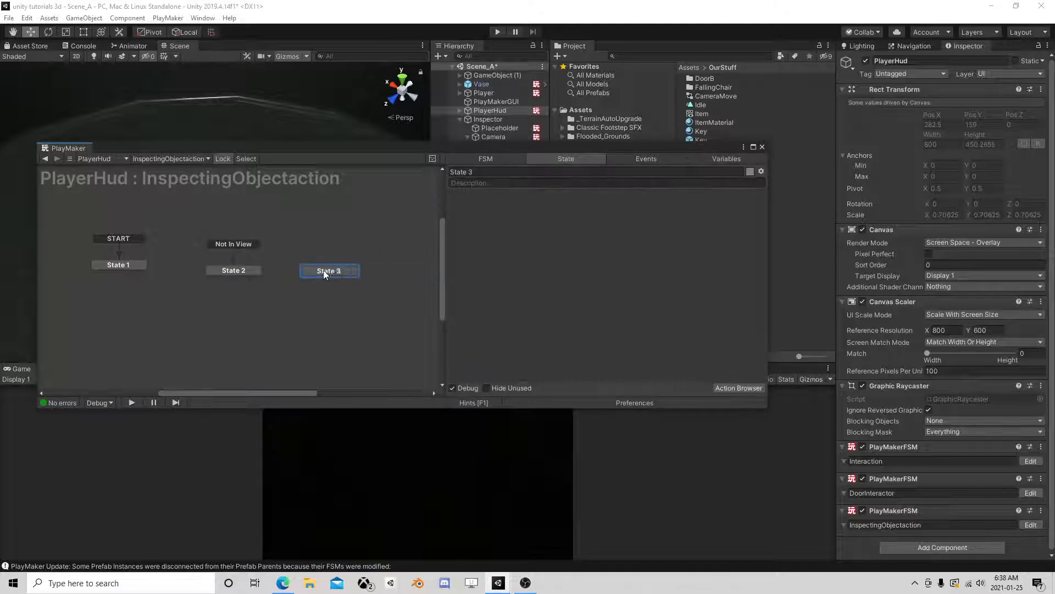
{"action": "right_click", "coordinate": [324, 270]}
{"action": "mouse_move", "coordinate": [363, 292]}
{"action": "left_click", "coordinate": [486, 290]}
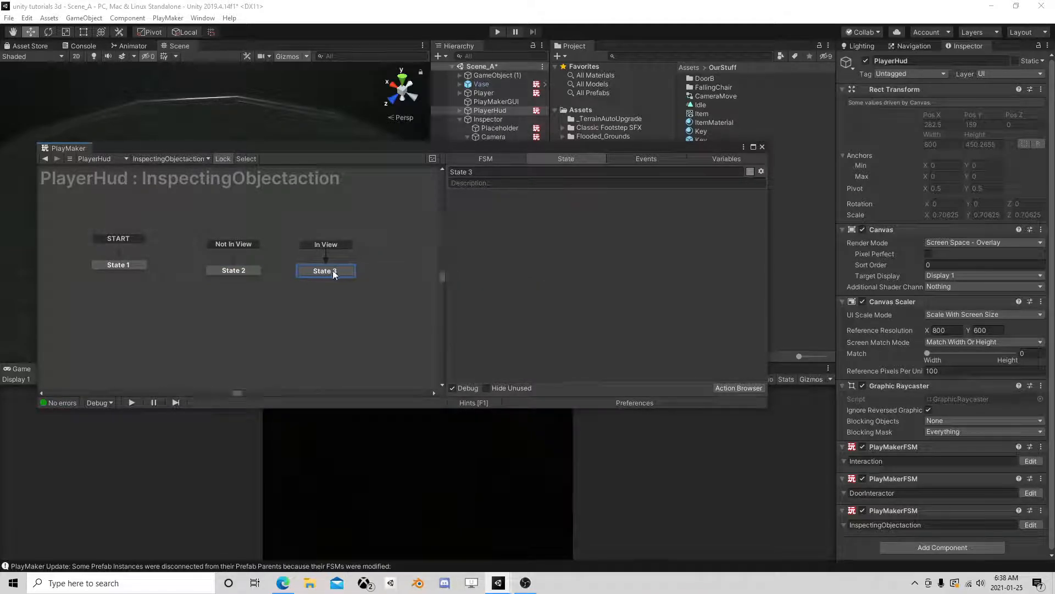
Step: Close PlayerHud's state machine and open the Key prefab's state machine for editing
{"action": "left_click", "coordinate": [762, 147]}
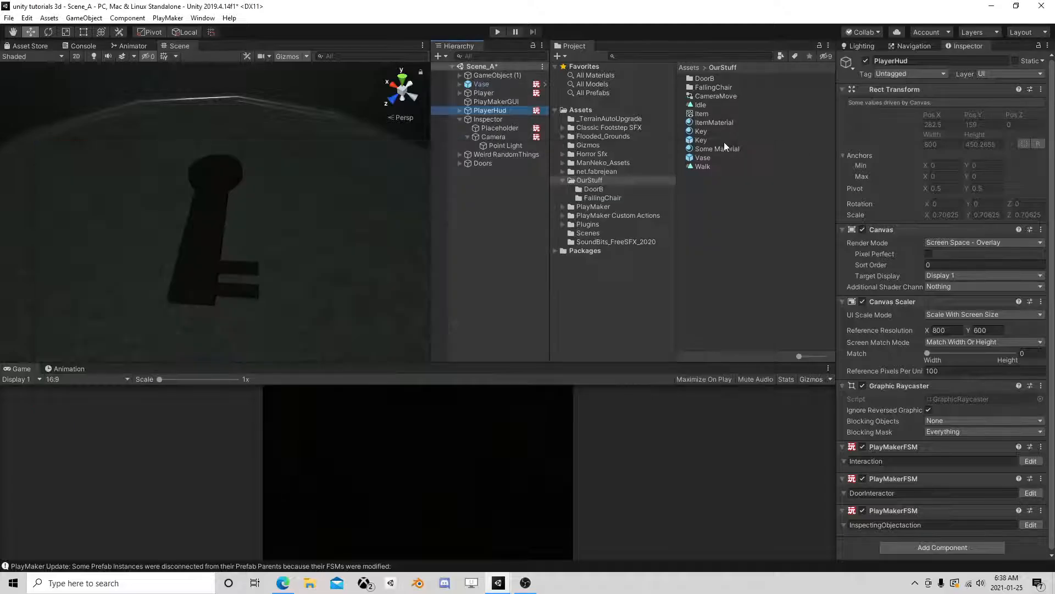
{"action": "left_click", "coordinate": [723, 141]}
{"action": "left_click", "coordinate": [954, 92]}
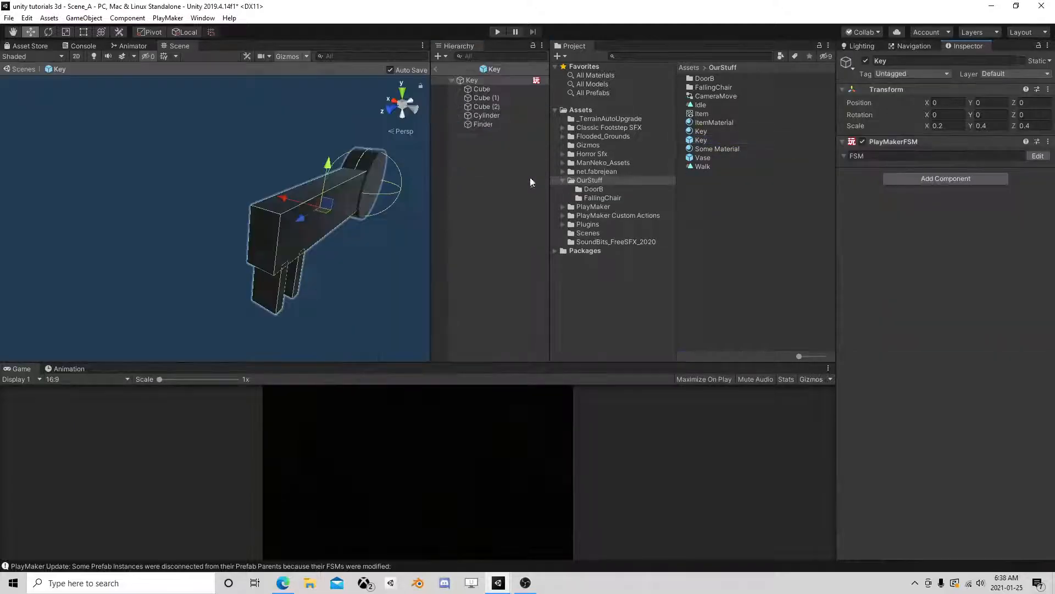
{"action": "left_click", "coordinate": [1037, 156]}
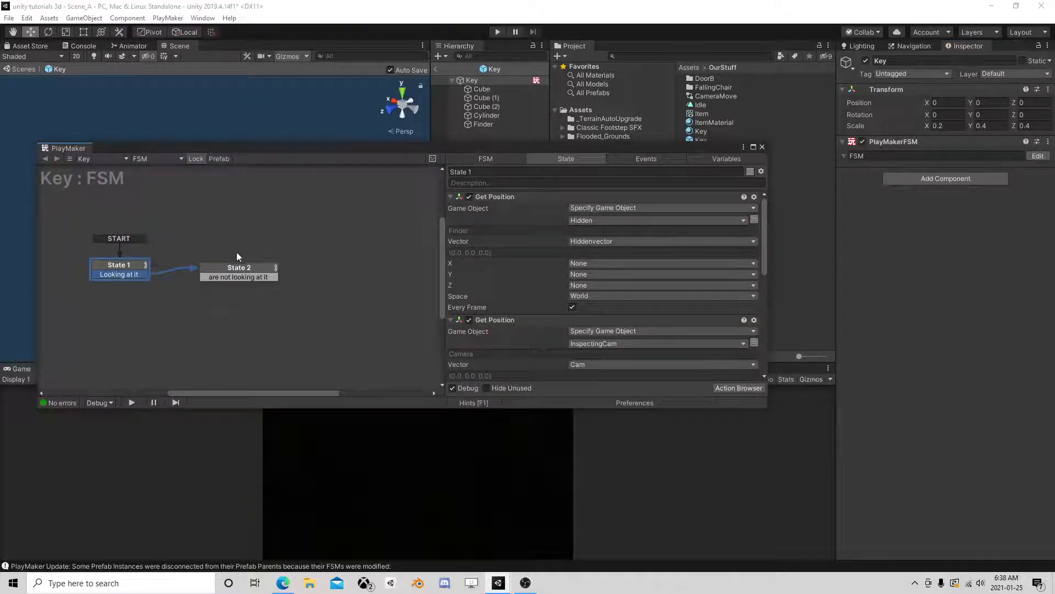
Step: Add a Send Event action to the Key's State 1 and move it to the top of the action list
{"action": "left_click", "coordinate": [134, 263]}
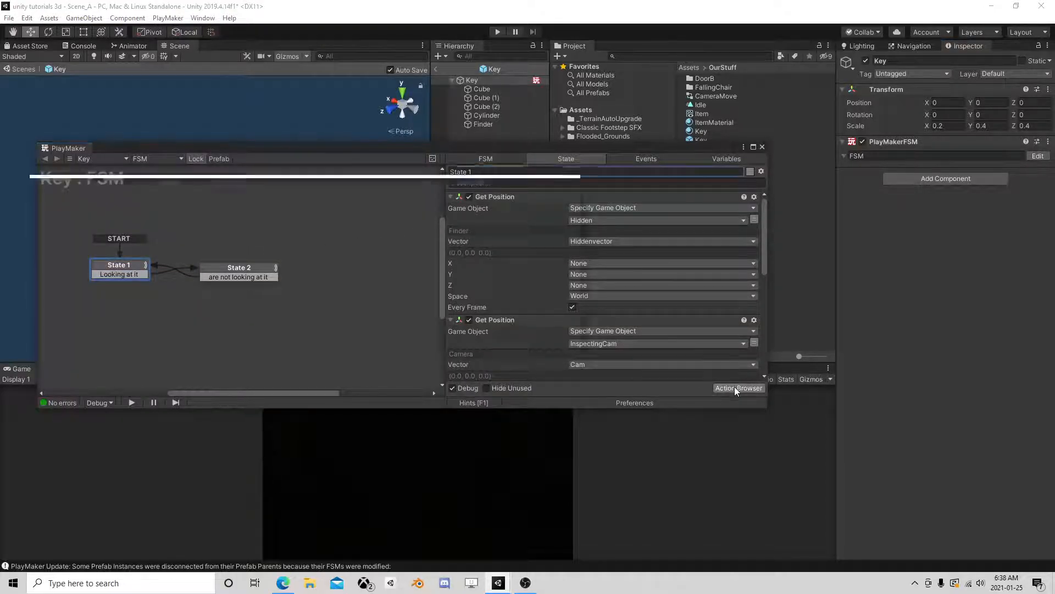
{"action": "left_click", "coordinate": [739, 388]}
{"action": "type", "text": "send eve"}
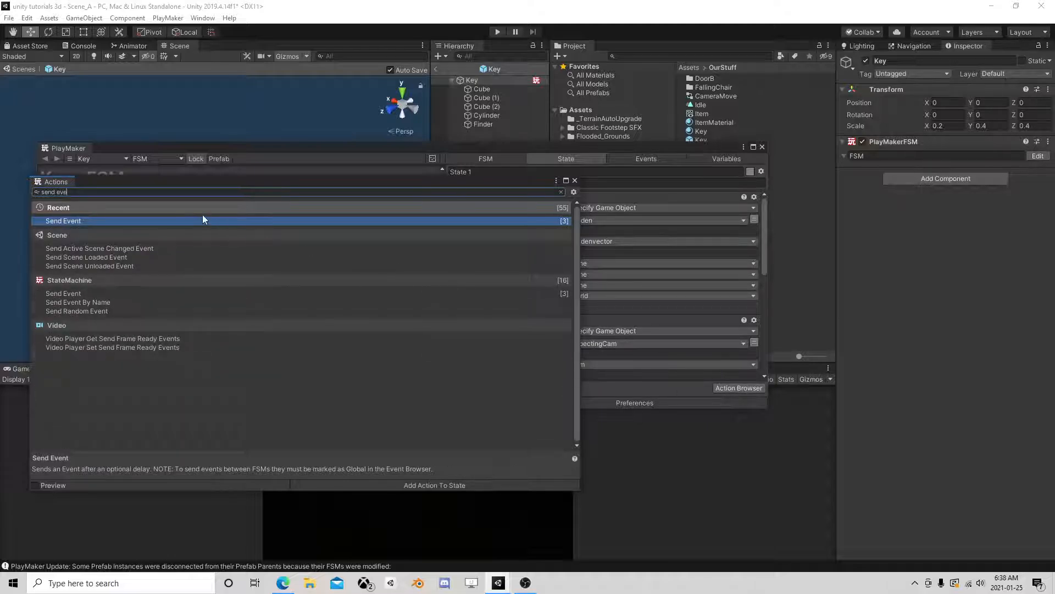
{"action": "type", "text": "t"}
{"action": "key", "text": "BackSpace"}
{"action": "double_click", "coordinate": [111, 221]}
{"action": "left_click", "coordinate": [574, 180]}
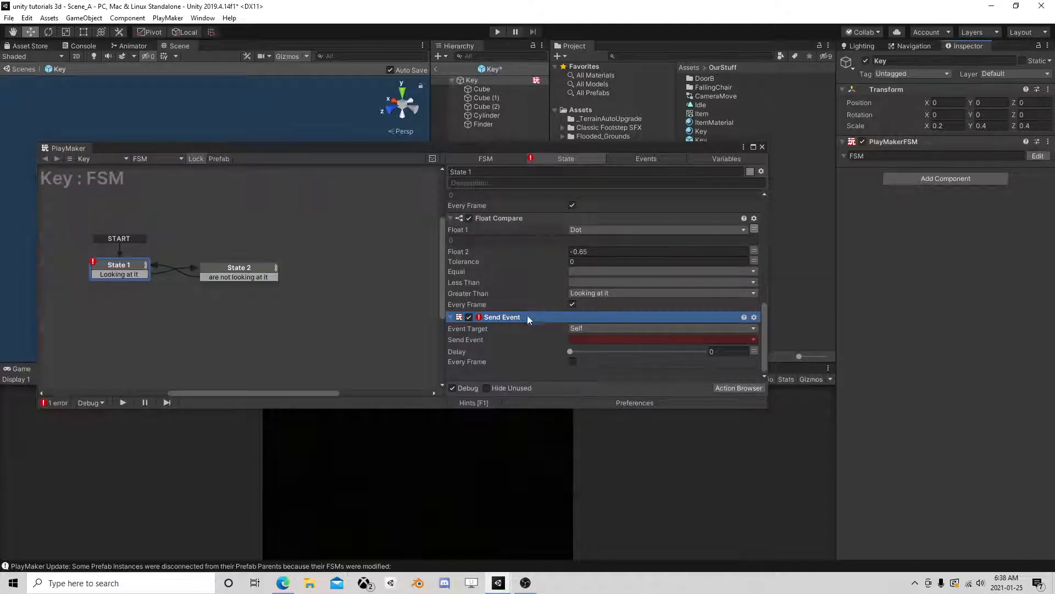
{"action": "right_click", "coordinate": [529, 319]}
{"action": "left_click", "coordinate": [566, 407]}
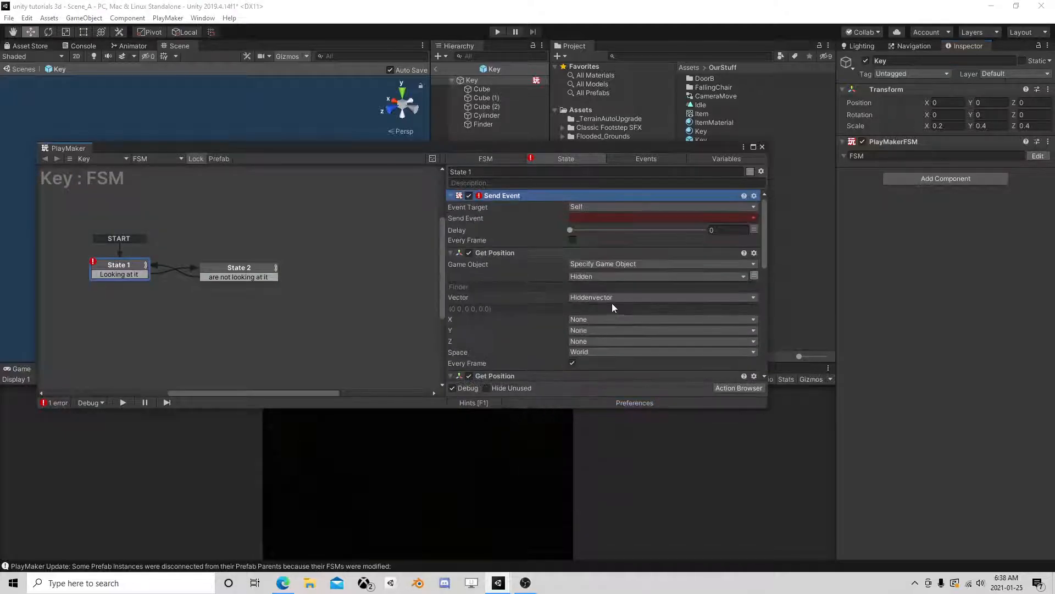
Step: Set the Send Event's target to Game Object FSM and specify the global variable Inspecting Object as its game object
{"action": "left_click", "coordinate": [627, 206]}
{"action": "left_click", "coordinate": [615, 243]}
{"action": "left_click", "coordinate": [727, 218]}
{"action": "left_click", "coordinate": [649, 240]}
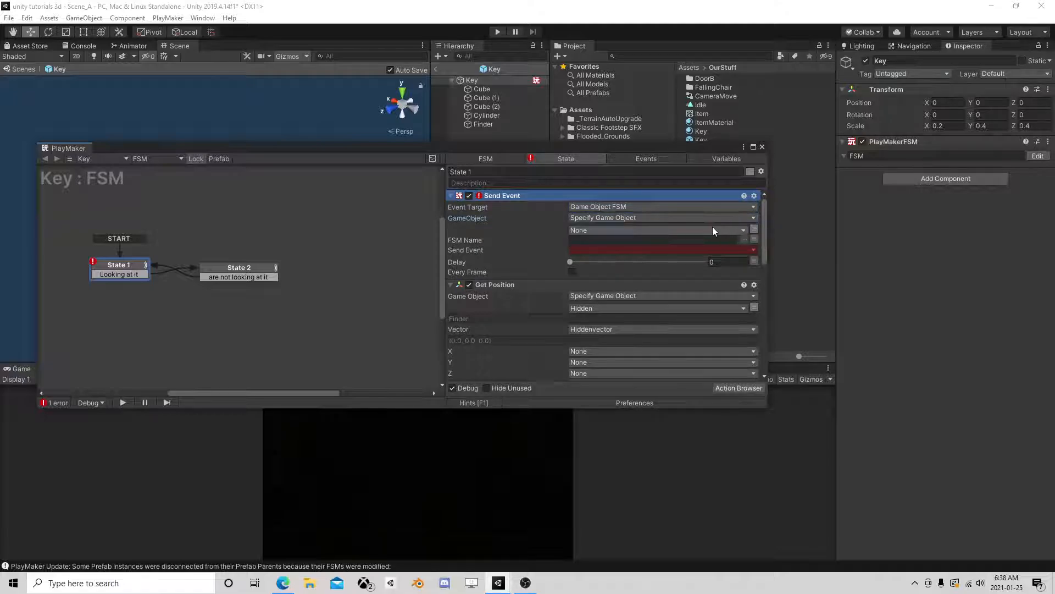
{"action": "left_click", "coordinate": [702, 231]}
{"action": "mouse_move", "coordinate": [660, 266]}
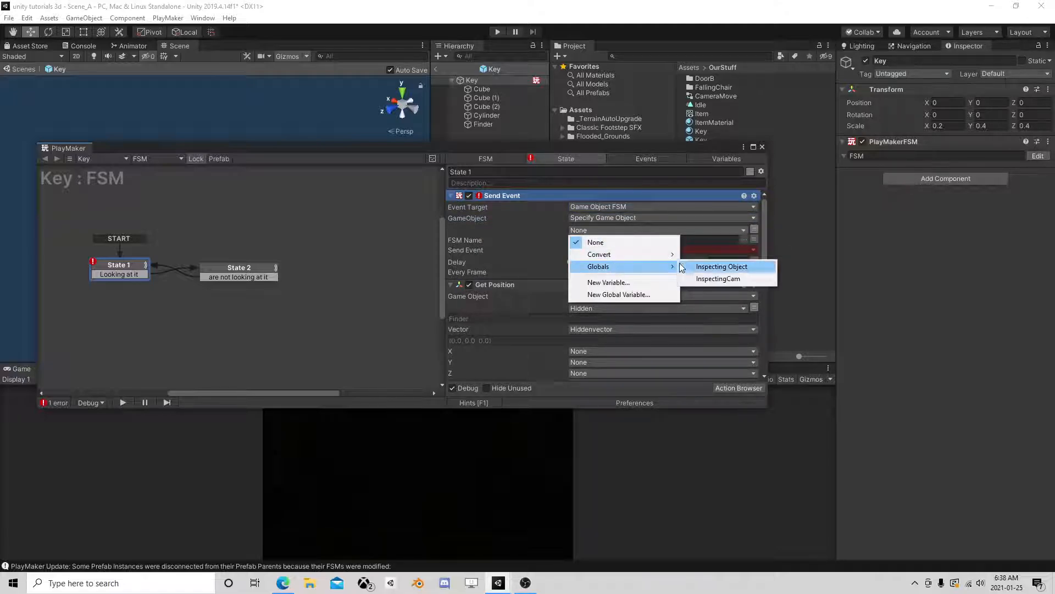
{"action": "left_click", "coordinate": [711, 267]}
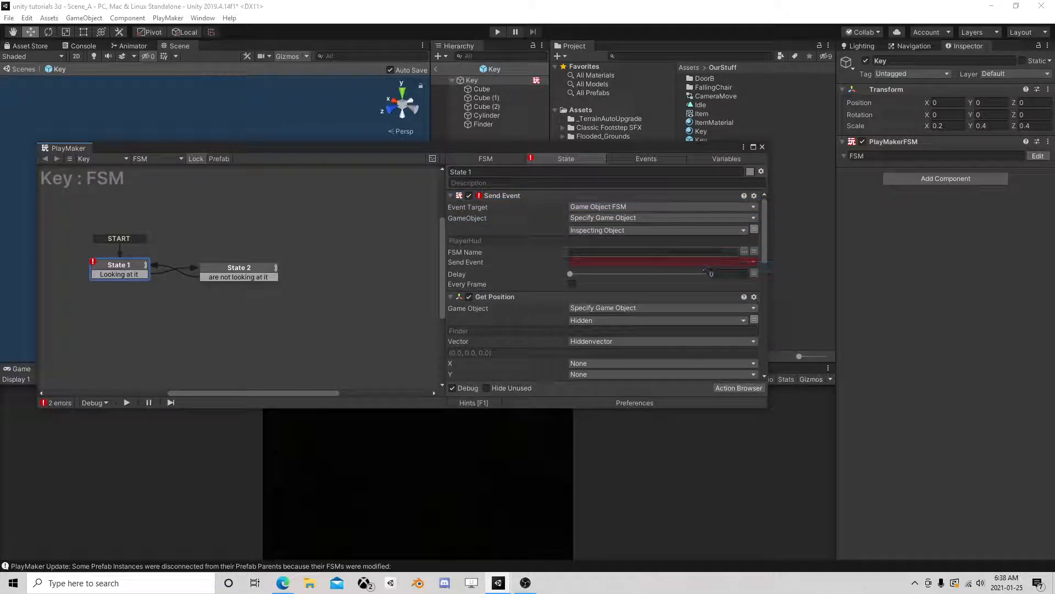
Step: Leave the Key prefab and copy the name of PlayerHud's InspectingObjectaction state machine
{"action": "left_click_drag", "start_coordinate": [617, 150], "coordinate": [583, 197]}
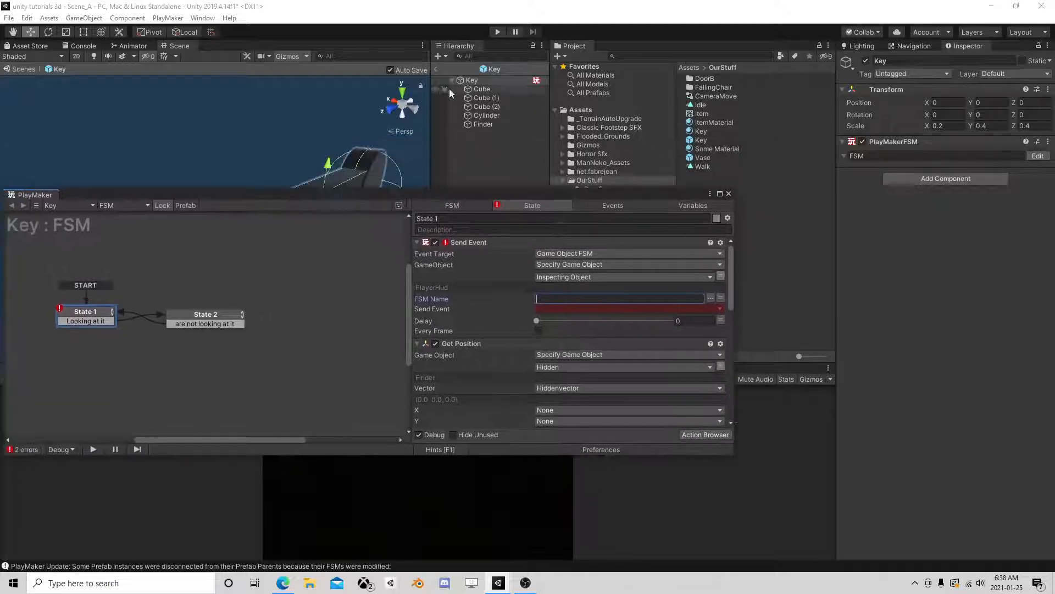
{"action": "left_click", "coordinate": [439, 71]}
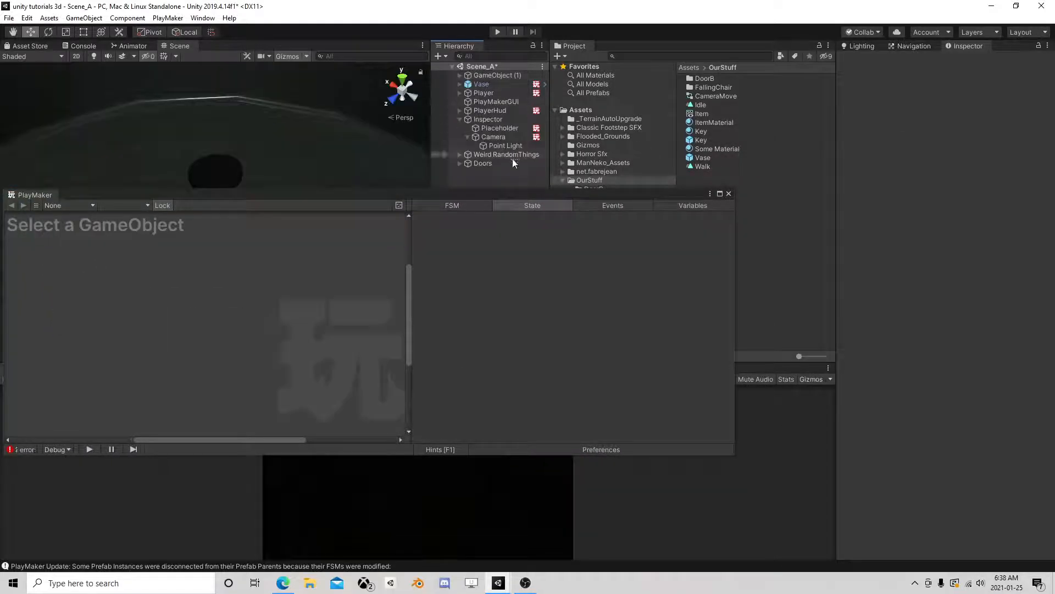
{"action": "left_click", "coordinate": [503, 110]}
{"action": "left_click", "coordinate": [929, 523]}
{"action": "key", "text": "ctrl+c"}
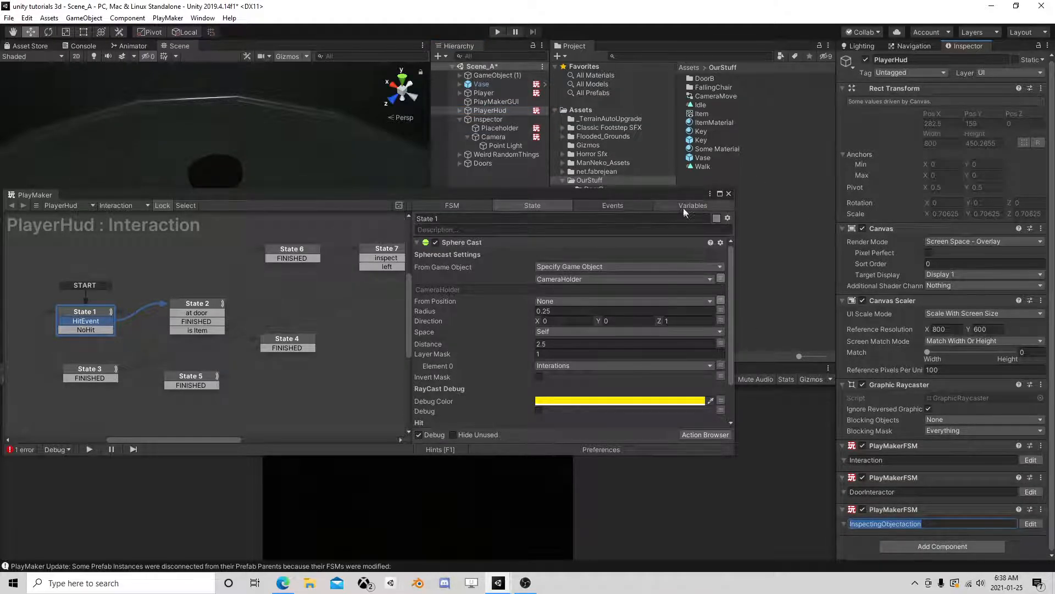
Step: In the Key prefab's State 1, set the Send Event's FSM name to InspectingObjectaction and its event to Not In View
{"action": "left_click", "coordinate": [728, 194]}
{"action": "double_click", "coordinate": [701, 140]}
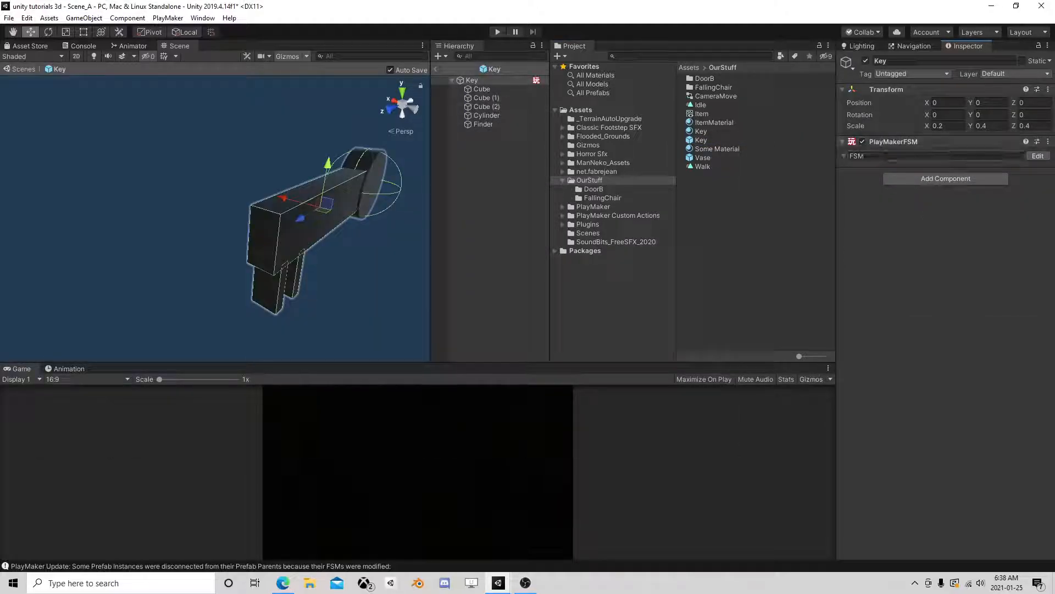
{"action": "left_click", "coordinate": [1037, 155]}
{"action": "left_click", "coordinate": [600, 299]}
{"action": "key", "text": "ctrl+v"}
{"action": "left_click", "coordinate": [613, 309]}
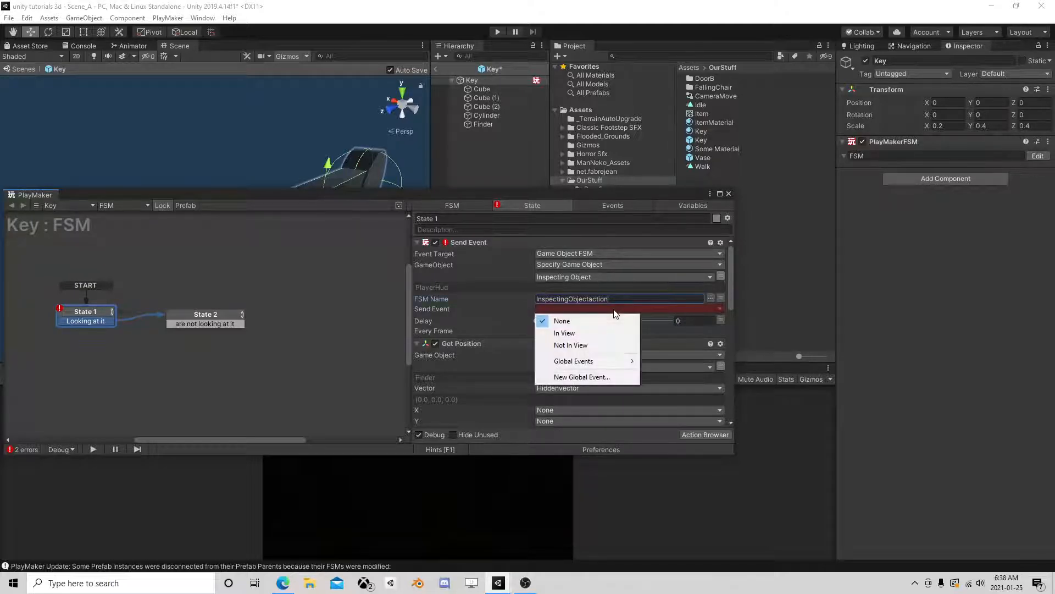
{"action": "left_click", "coordinate": [589, 345]}
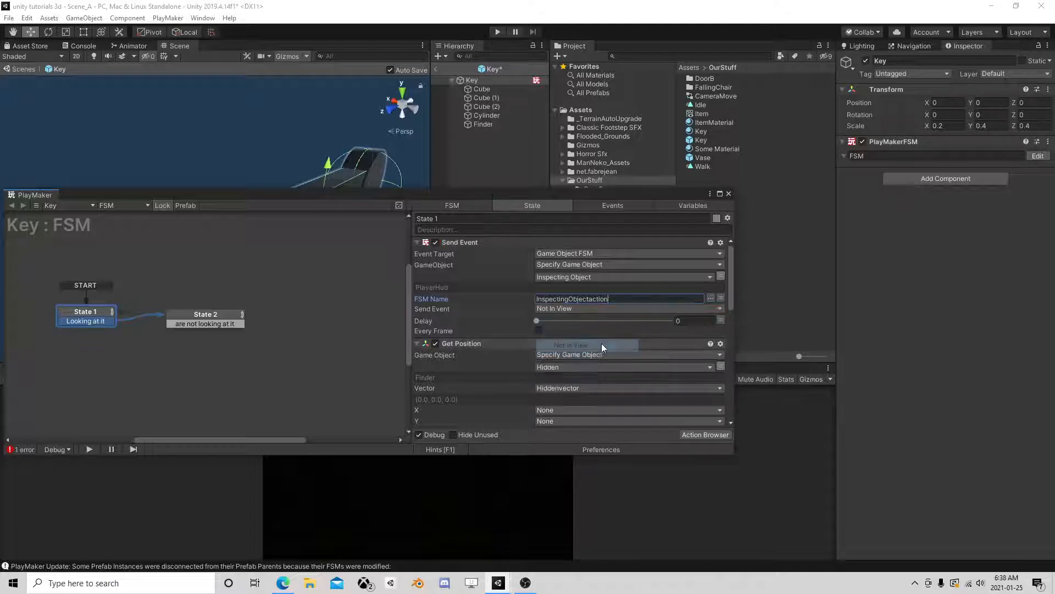
{"action": "scroll", "coordinate": [621, 354], "scroll_direction": "down", "scroll_amount": 3}
{"action": "scroll", "coordinate": [621, 354], "scroll_direction": "up", "scroll_amount": 4}
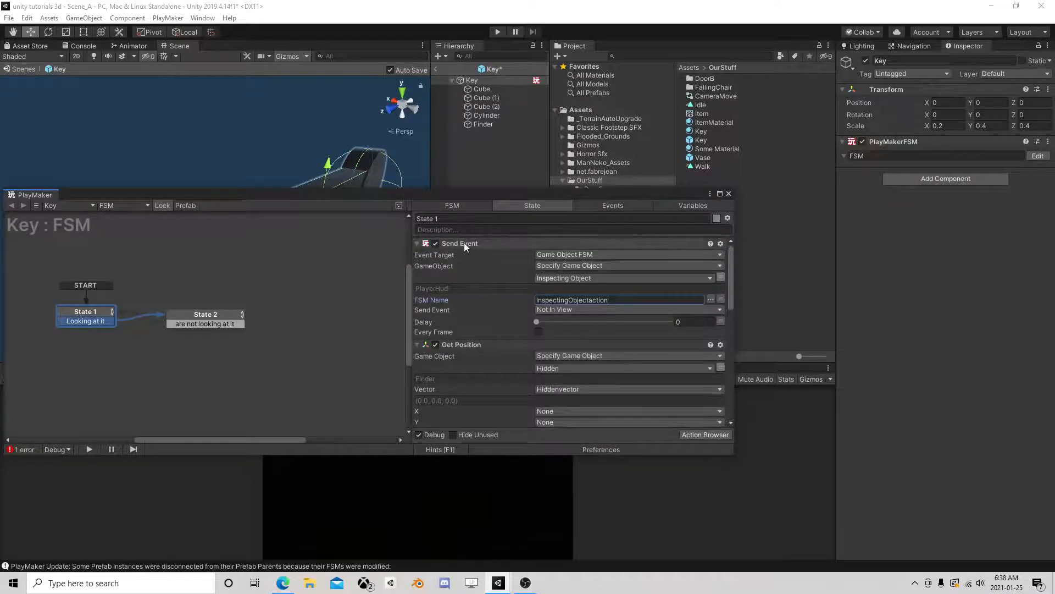
Step: Copy State 1's Send Event action ahead of State 2's first Get Position action and set the copy's event to In View
{"action": "right_click", "coordinate": [464, 243]}
{"action": "left_click", "coordinate": [507, 307]}
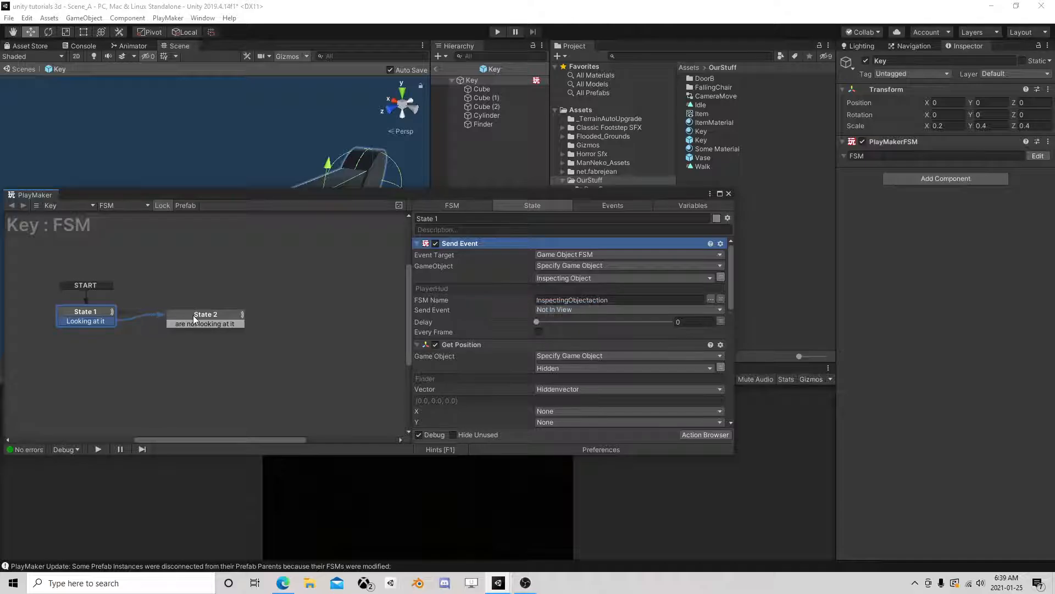
{"action": "left_click", "coordinate": [194, 318]}
{"action": "right_click", "coordinate": [465, 241]}
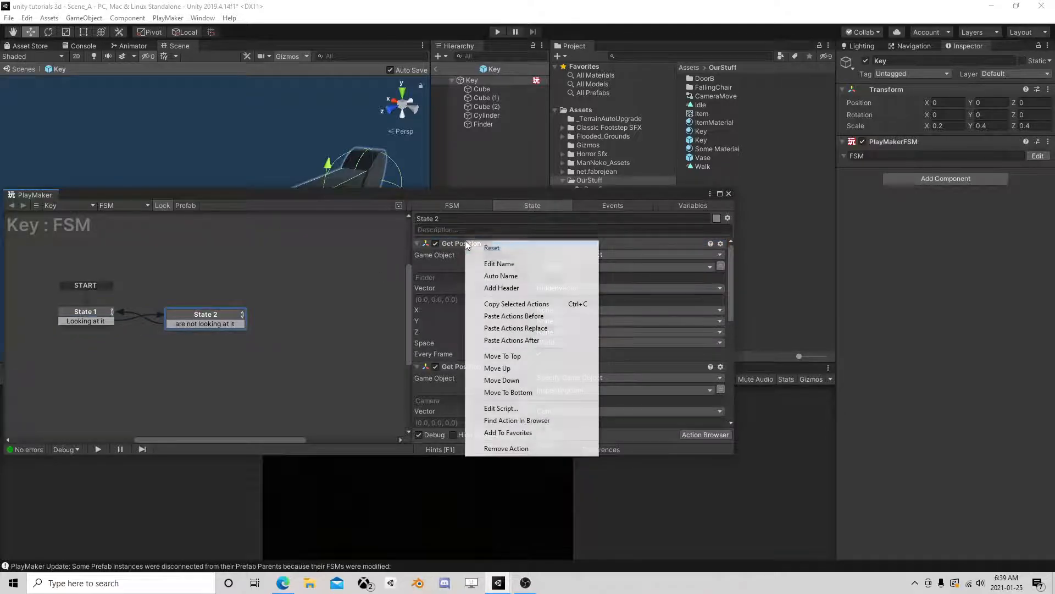
{"action": "left_click", "coordinate": [515, 317]}
{"action": "left_click", "coordinate": [574, 309]}
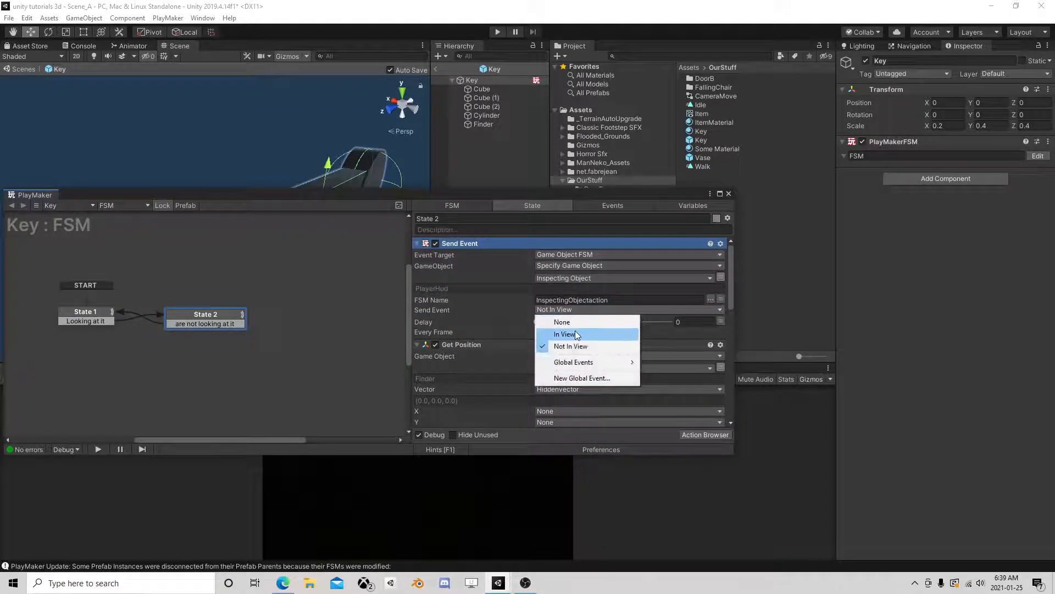
{"action": "left_click", "coordinate": [575, 334]}
{"action": "left_click", "coordinate": [729, 194]}
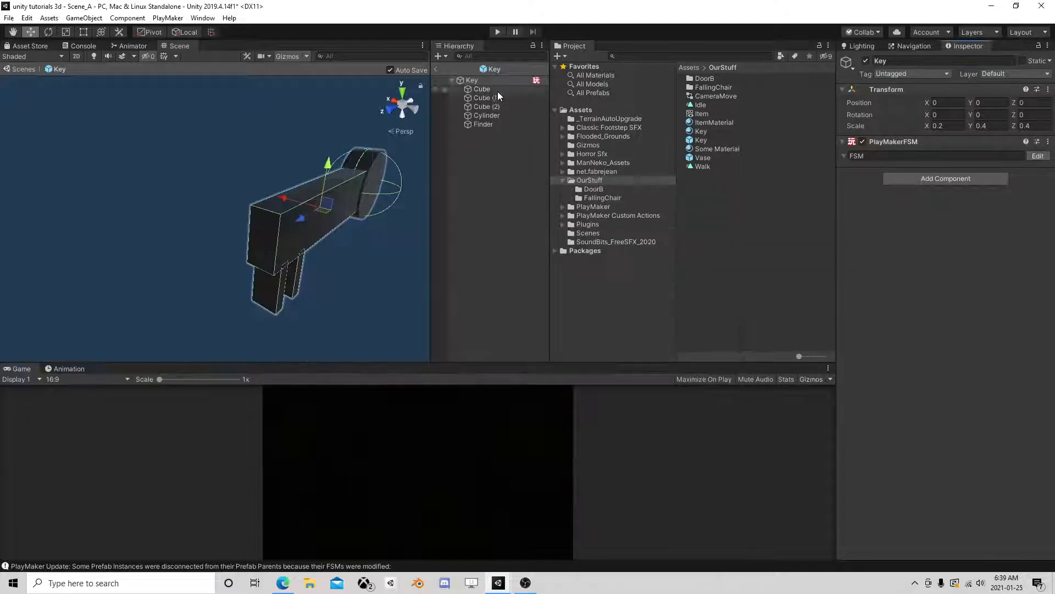
Step: Return from the Key prefab to the scene and open PlayerHud's InspectingObjectaction state machine for editing
{"action": "left_click", "coordinate": [474, 80]}
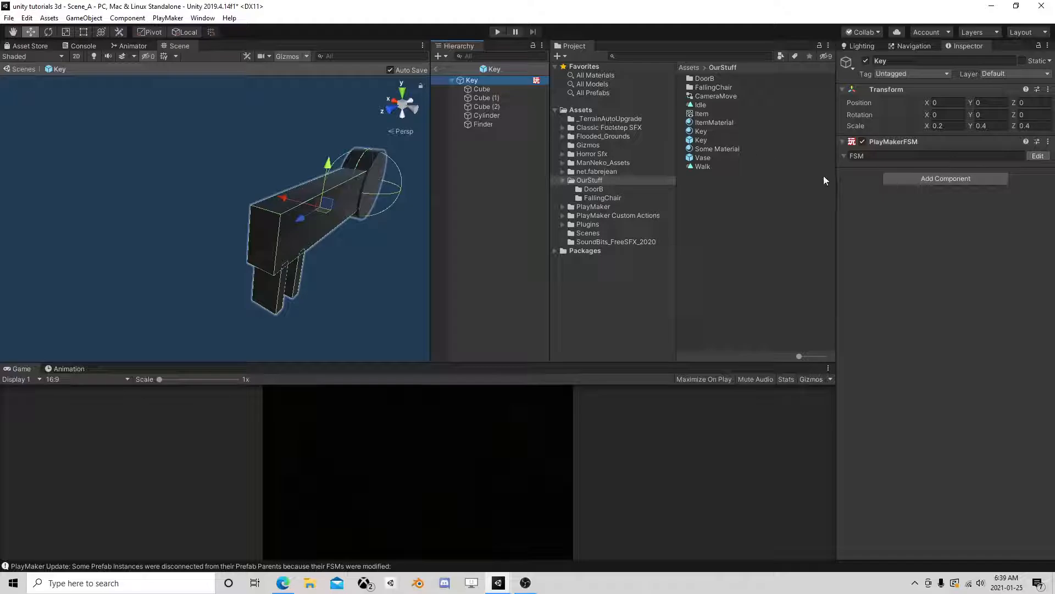
{"action": "left_click", "coordinate": [1038, 157]}
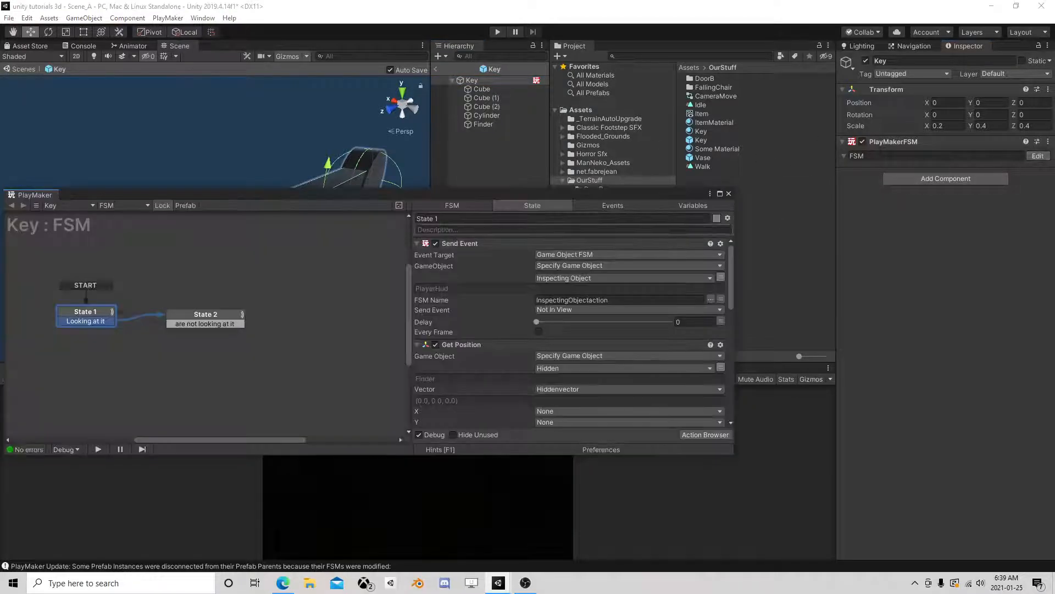
{"action": "left_click", "coordinate": [729, 194]}
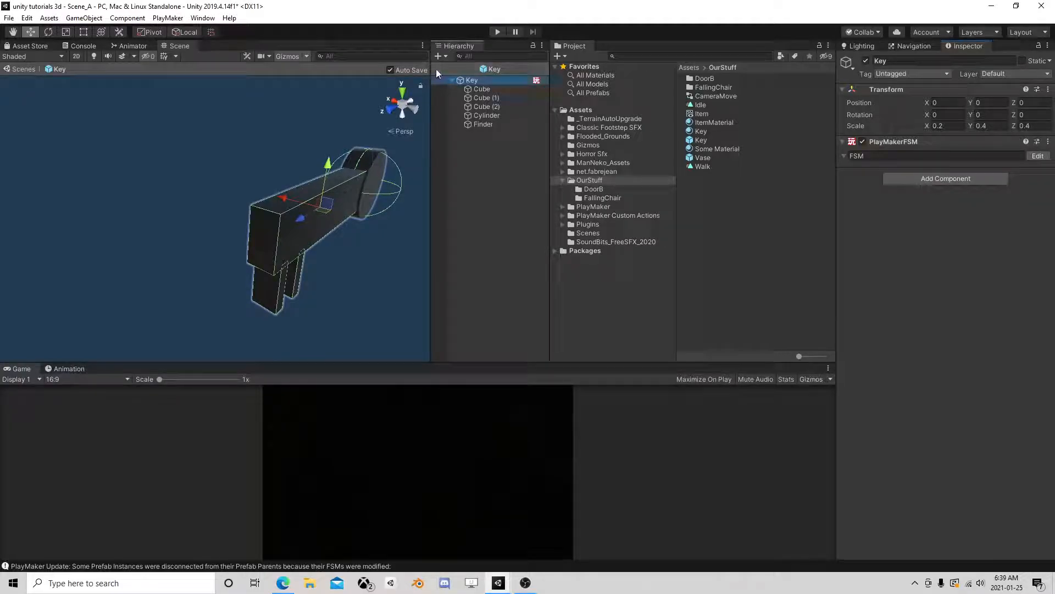
{"action": "left_click", "coordinate": [438, 69]}
{"action": "left_click", "coordinate": [489, 119]}
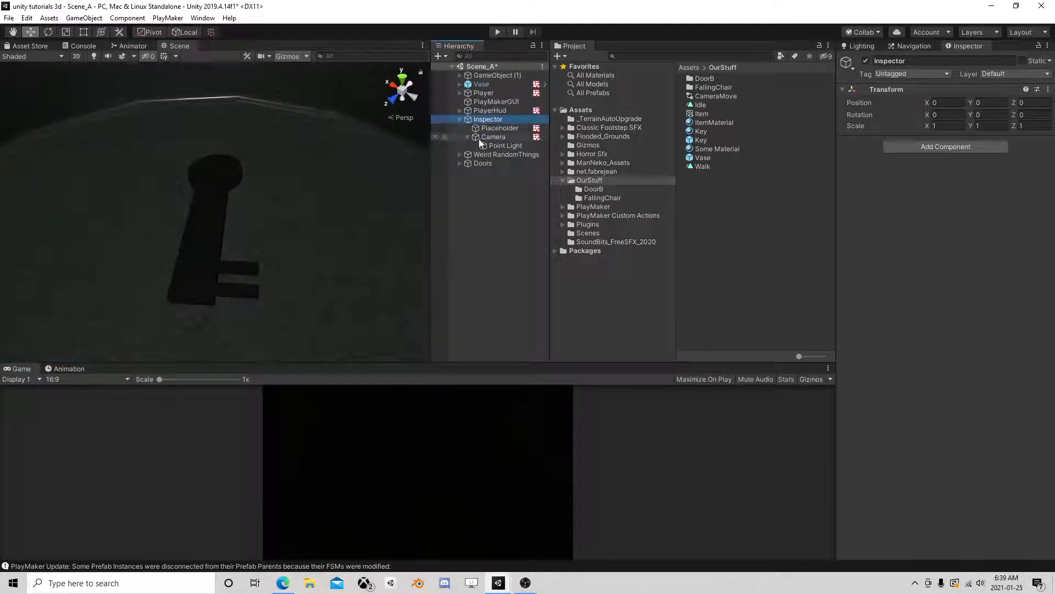
{"action": "left_click", "coordinate": [489, 110]}
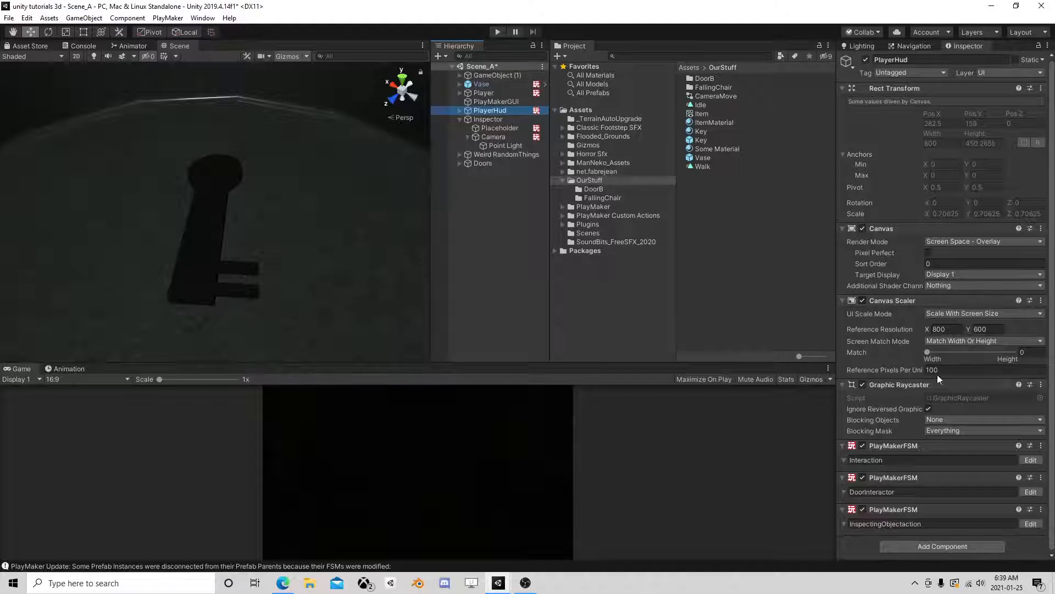
{"action": "left_click", "coordinate": [1031, 523]}
Step: Add a Get Key Down action to State 3, the state triggered by In View
{"action": "left_click", "coordinate": [208, 318]}
{"action": "left_click", "coordinate": [277, 316]}
{"action": "left_click", "coordinate": [224, 316]}
{"action": "left_click", "coordinate": [262, 316]}
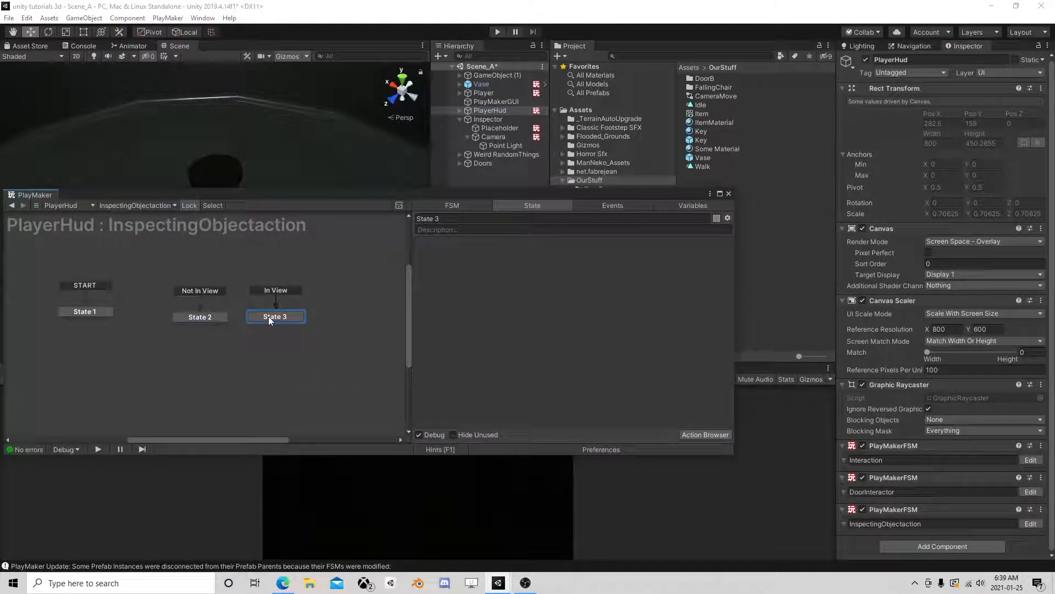
{"action": "left_click", "coordinate": [695, 436]}
{"action": "type", "text": "get"}
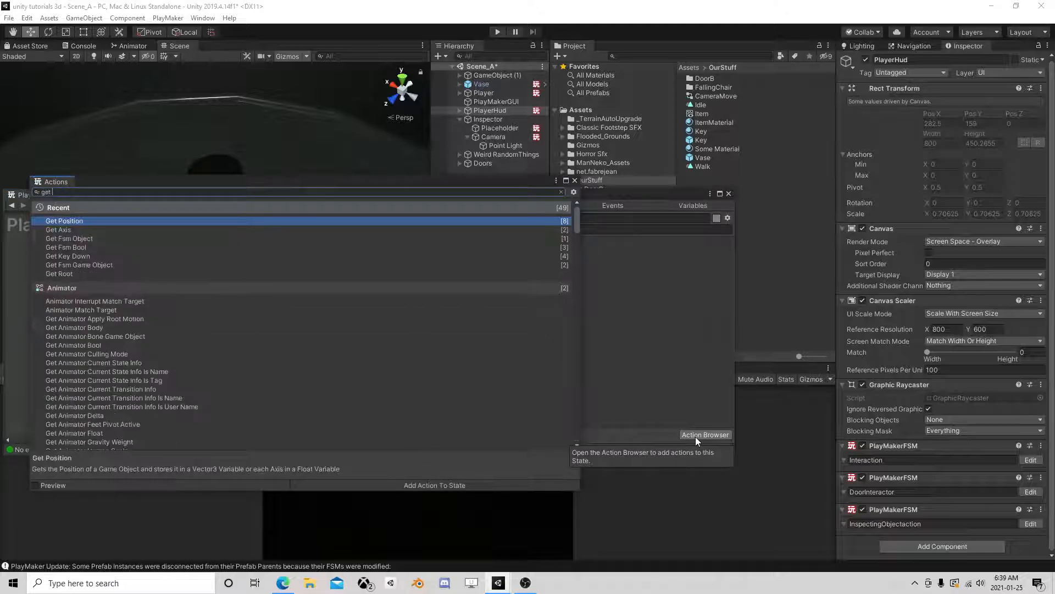
{"action": "type", "text": " key"}
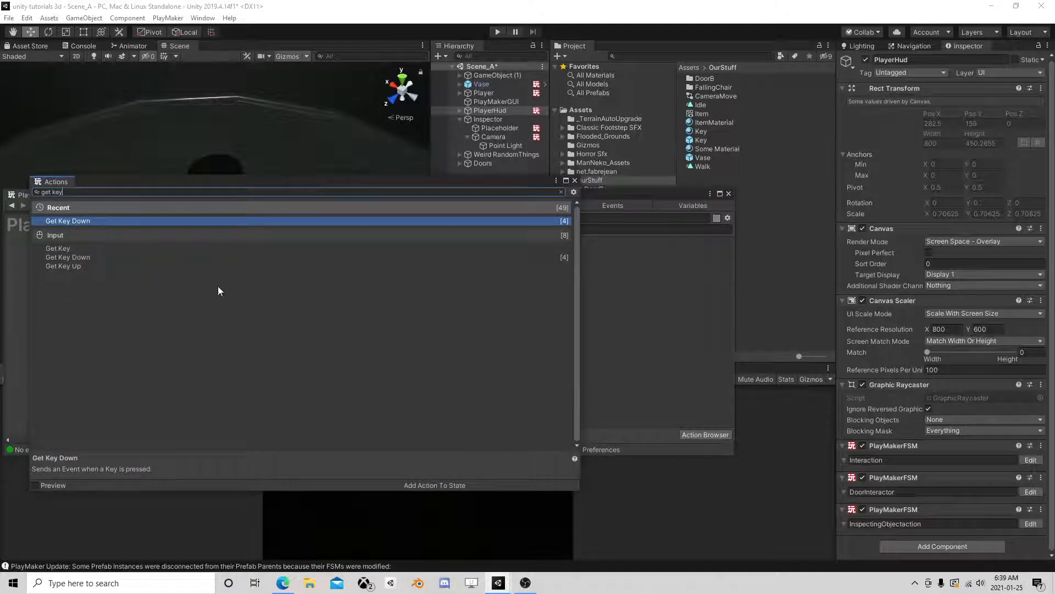
{"action": "double_click", "coordinate": [123, 221]}
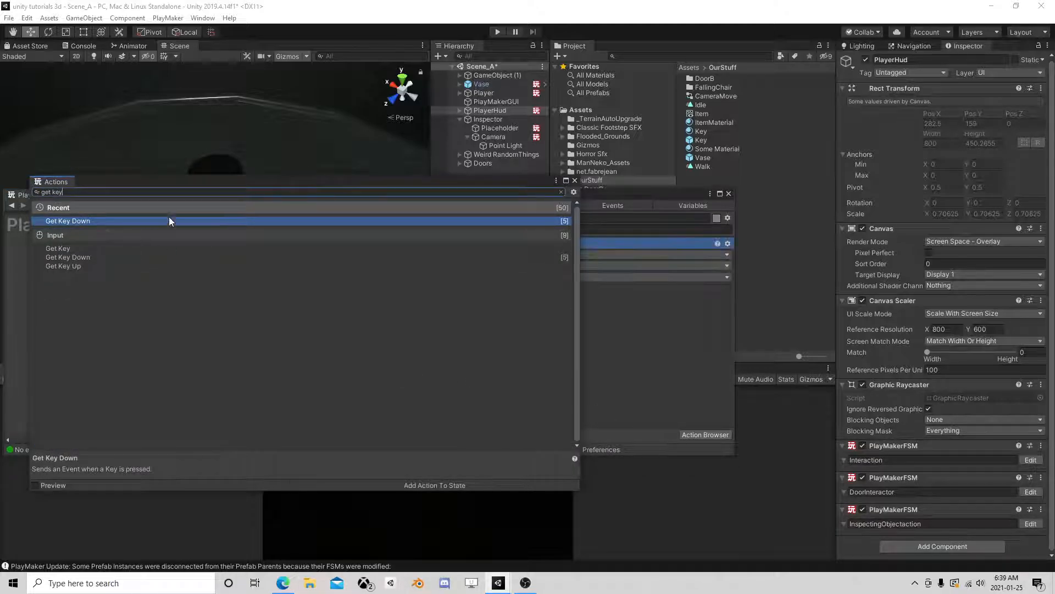
{"action": "left_click", "coordinate": [575, 181]}
Step: Set the Get Key Down action's key to E and have it send a new event named TakeItem
{"action": "left_click", "coordinate": [552, 254]}
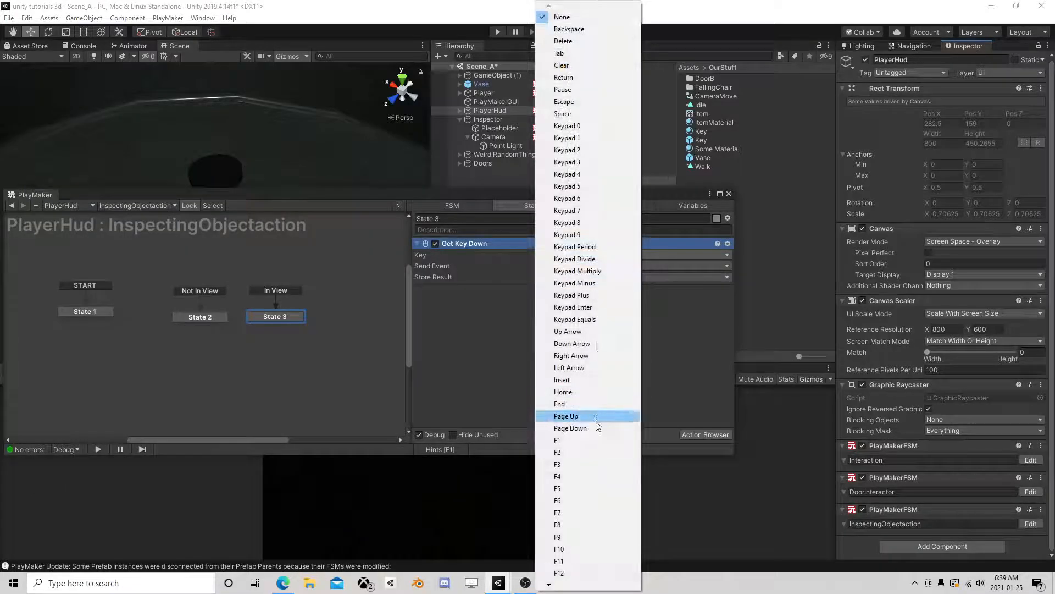
{"action": "key", "text": "e"}
{"action": "key", "text": "e"}
{"action": "key", "text": "e"}
{"action": "key", "text": "e"}
{"action": "left_click", "coordinate": [583, 570]}
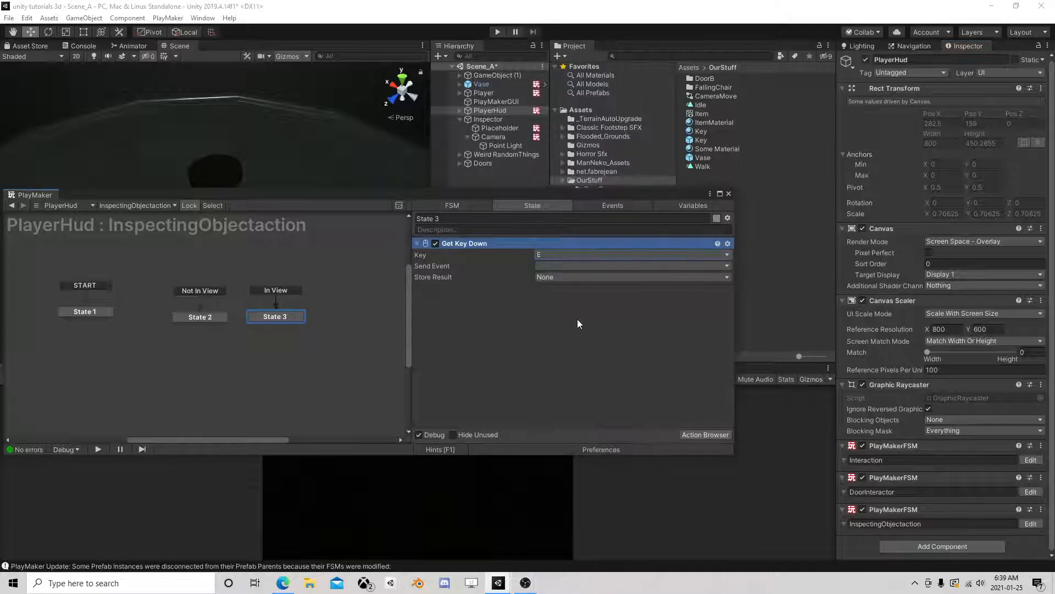
{"action": "left_click", "coordinate": [549, 266]}
{"action": "left_click", "coordinate": [585, 357]}
{"action": "type", "text": "TakeItem"}
{"action": "key", "text": "Return"}
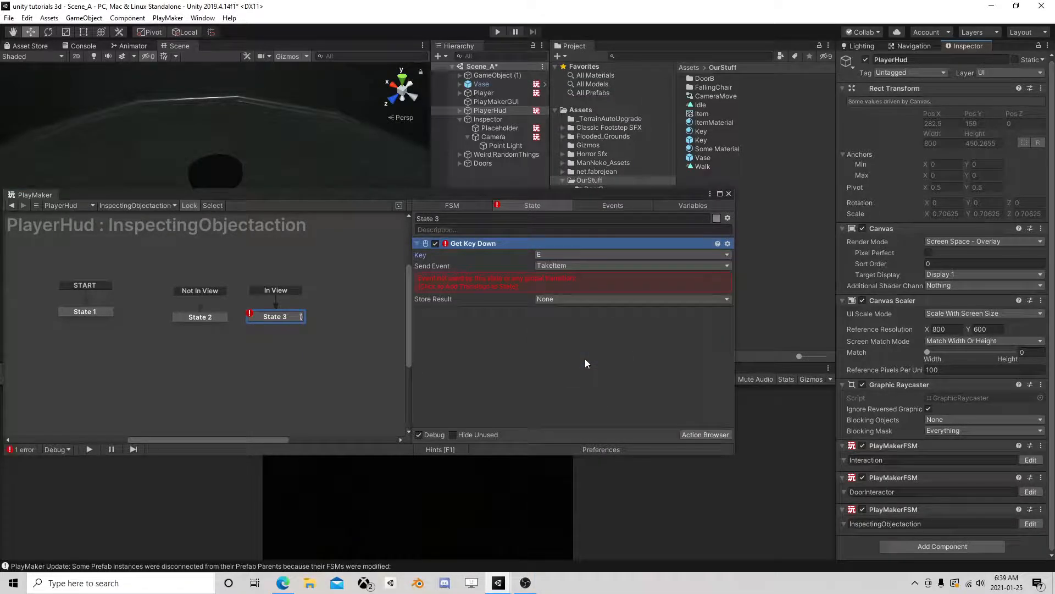
Step: Add a TakeItem transition to State 3 and link it to a new state placed directly below
{"action": "left_click", "coordinate": [495, 286]}
{"action": "right_click", "coordinate": [262, 349]}
{"action": "left_click", "coordinate": [266, 357]}
{"action": "left_click_drag", "start_coordinate": [282, 327], "coordinate": [282, 357]}
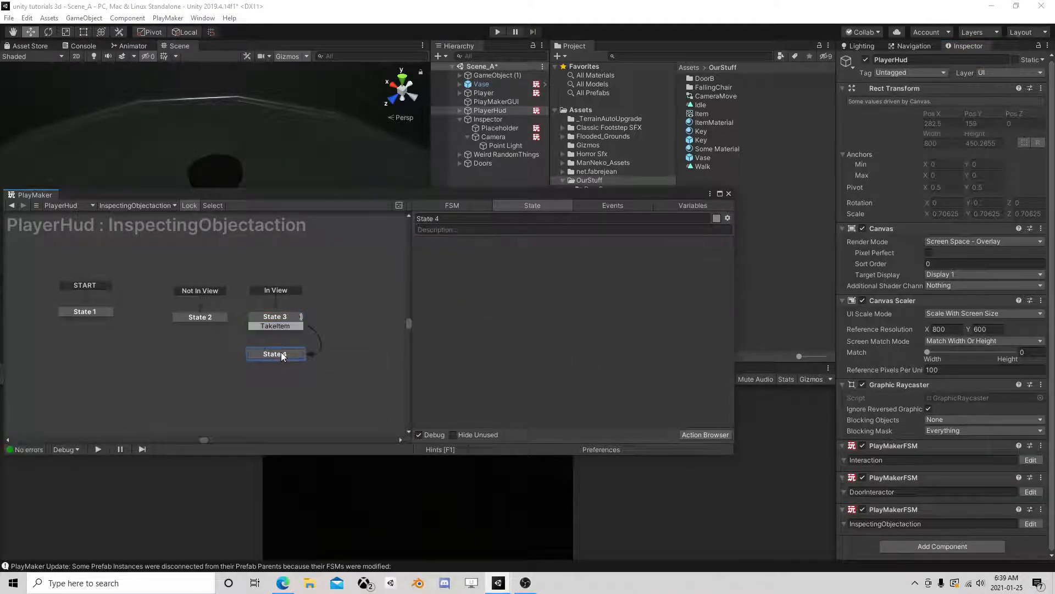
Step: Add a Get Event Sent By action to State 3 and move it above Get Key Down
{"action": "left_click", "coordinate": [209, 318]}
{"action": "left_click", "coordinate": [285, 320]}
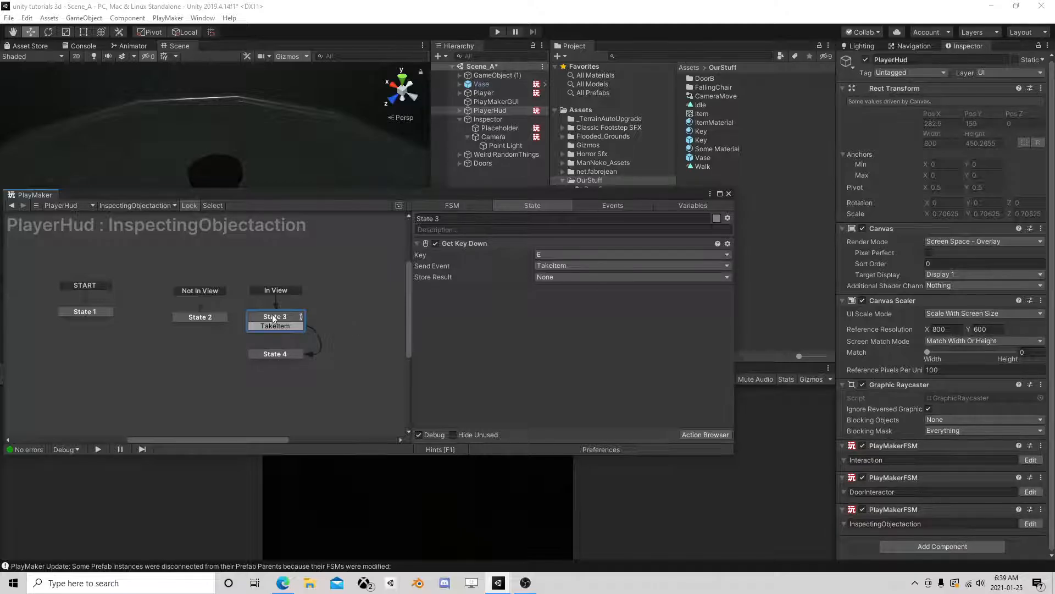
{"action": "left_click", "coordinate": [691, 435]}
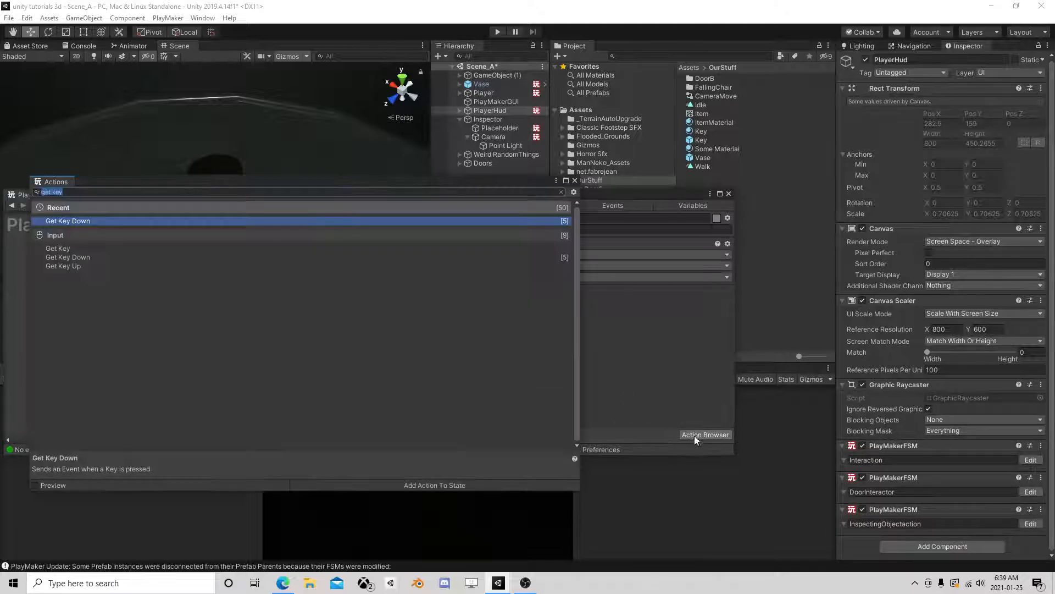
{"action": "type", "text": "get evet"}
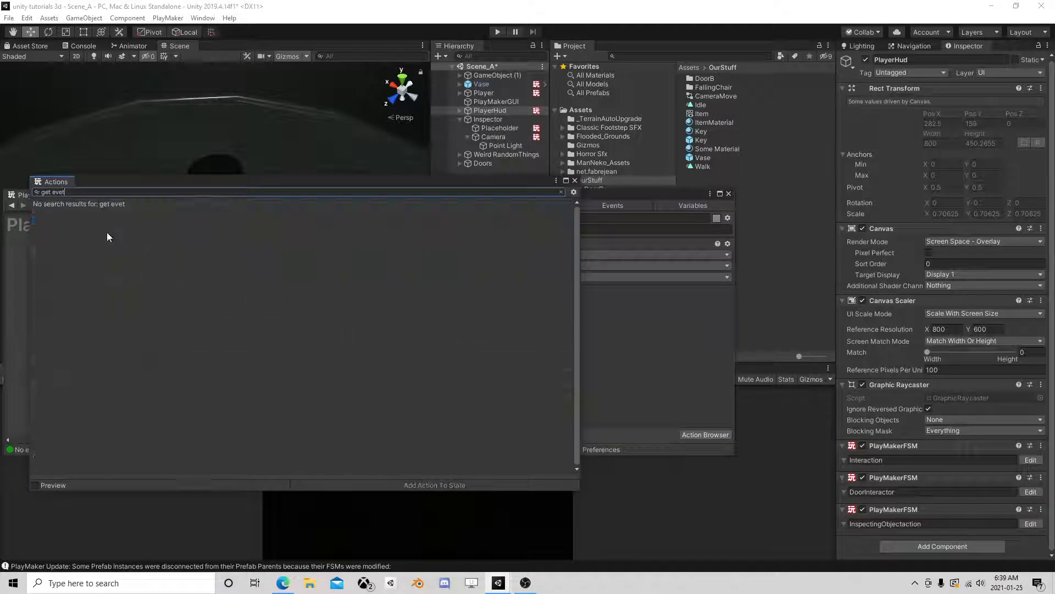
{"action": "key", "text": "BackSpace"}
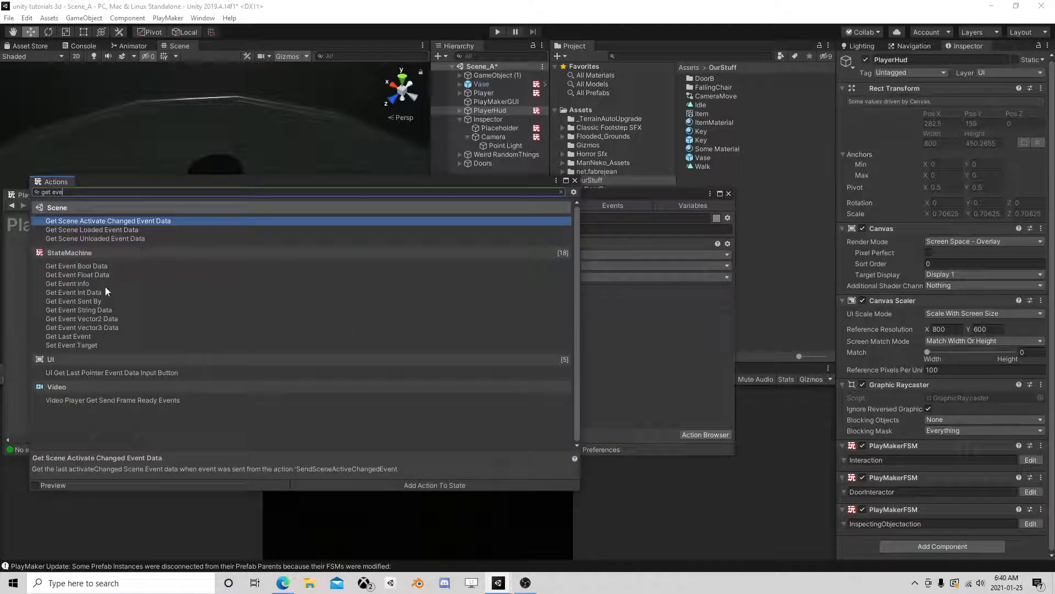
{"action": "double_click", "coordinate": [90, 300]}
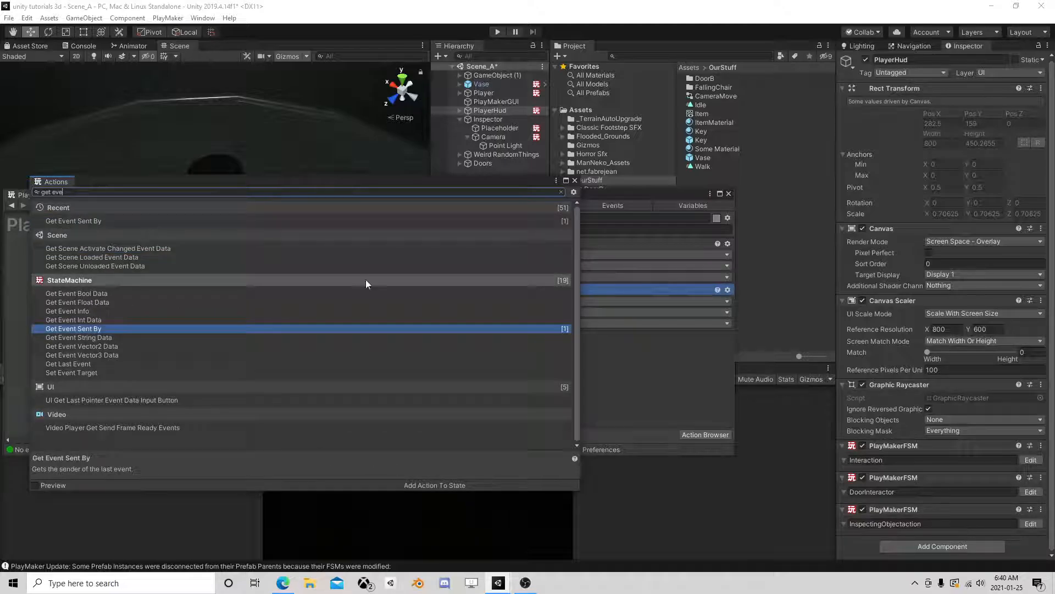
{"action": "left_click", "coordinate": [576, 181]}
{"action": "left_click_drag", "start_coordinate": [486, 292], "coordinate": [497, 253]}
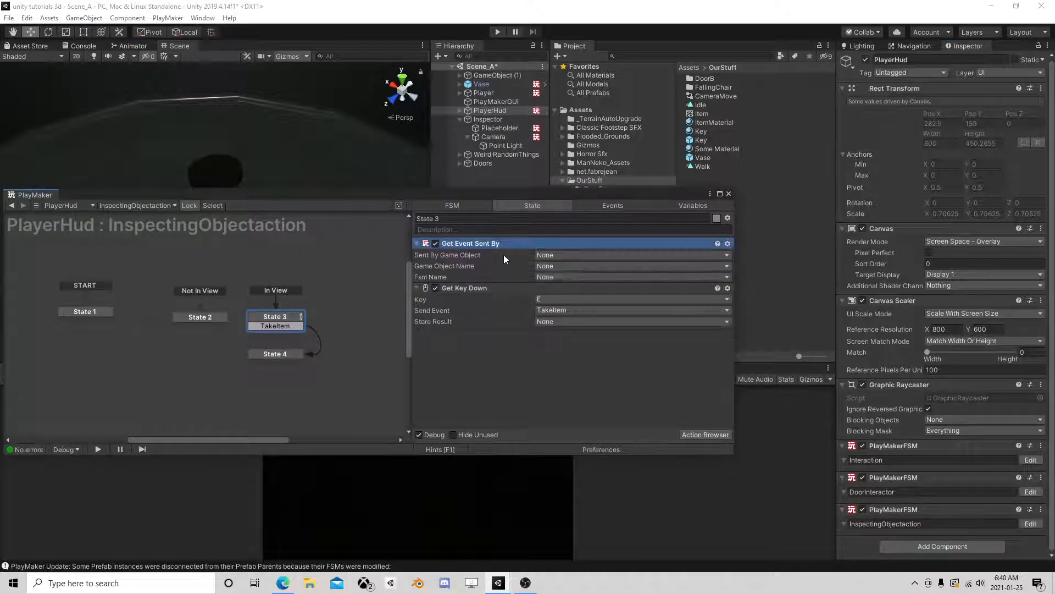
Step: Store the Get Event Sent By action's sender game object in a new variable named SentBy
{"action": "left_click", "coordinate": [564, 262]}
{"action": "left_click", "coordinate": [576, 294]}
{"action": "type", "text": "SentBy"}
{"action": "key", "text": "Return"}
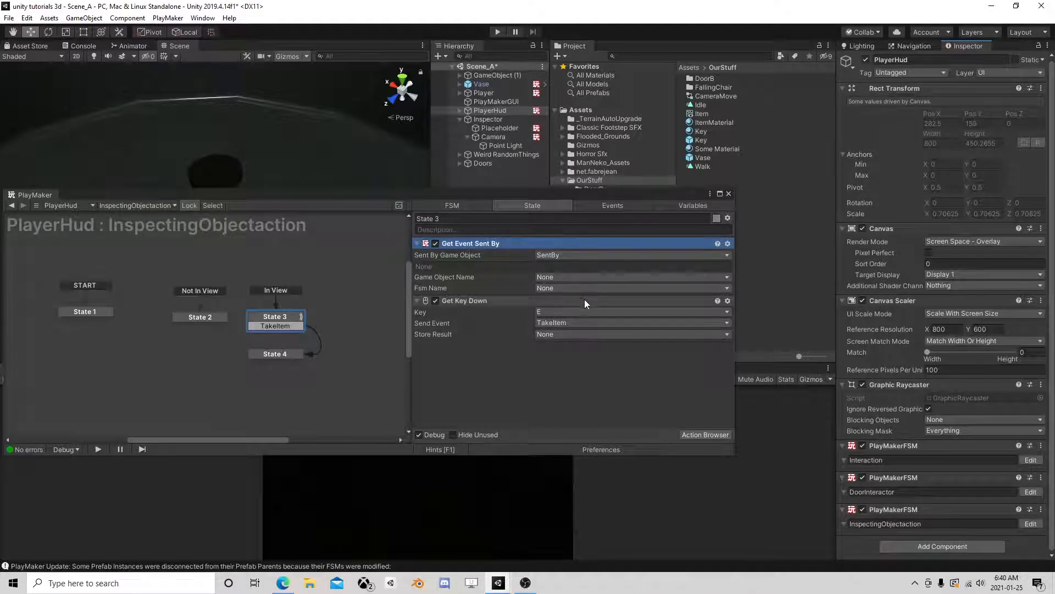
Step: Store the sender's FSM name from Get Event Sent By in a new variable named FSM Name
{"action": "left_click_drag", "start_coordinate": [535, 193], "coordinate": [574, 149]}
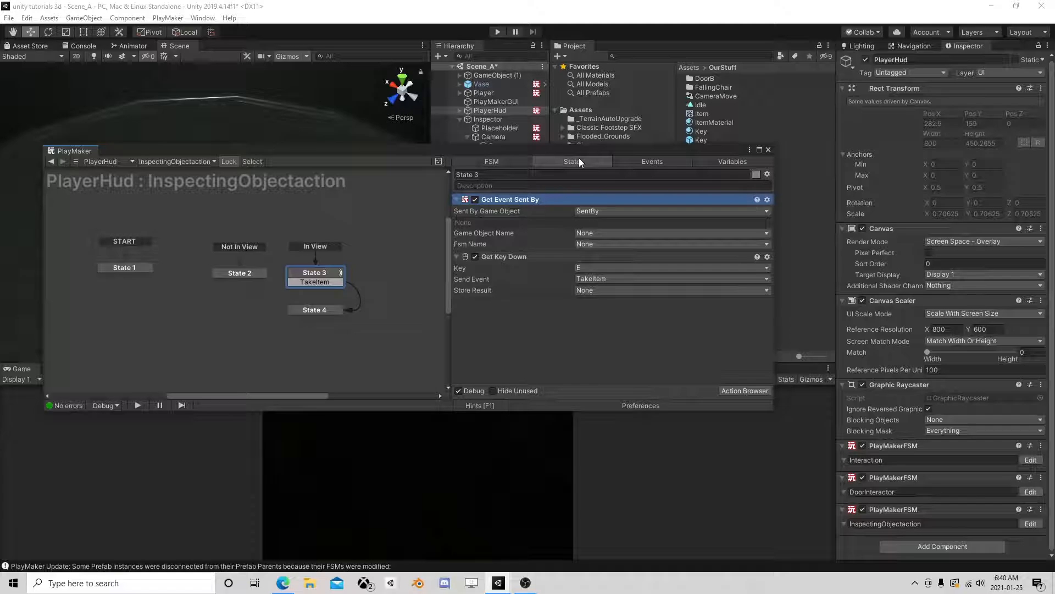
{"action": "left_click_drag", "start_coordinate": [589, 152], "coordinate": [591, 205]}
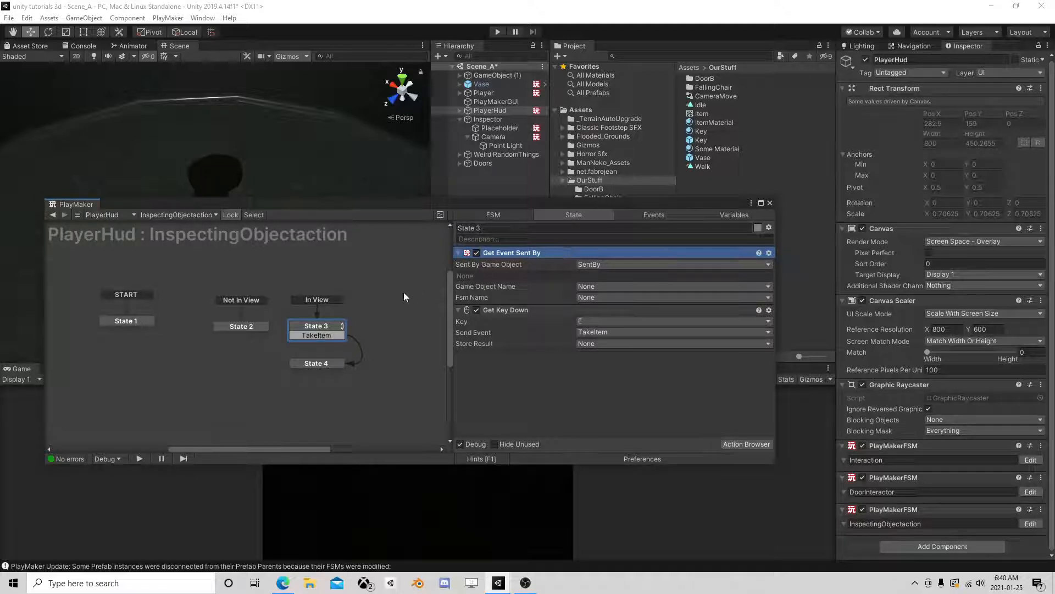
{"action": "left_click", "coordinate": [600, 300]}
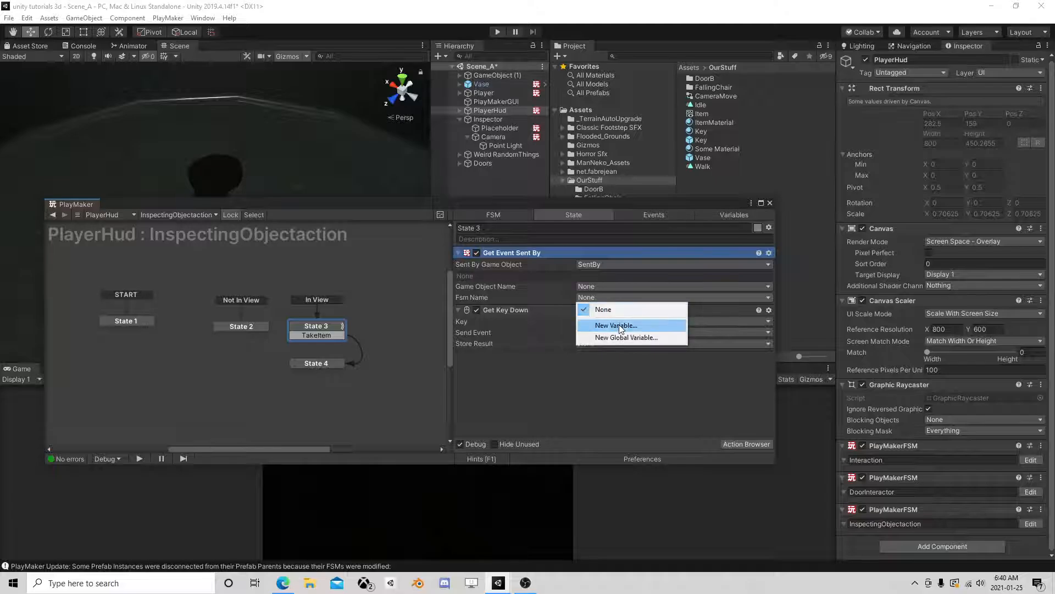
{"action": "type", "text": "FSM Name"}
{"action": "key", "text": "Return"}
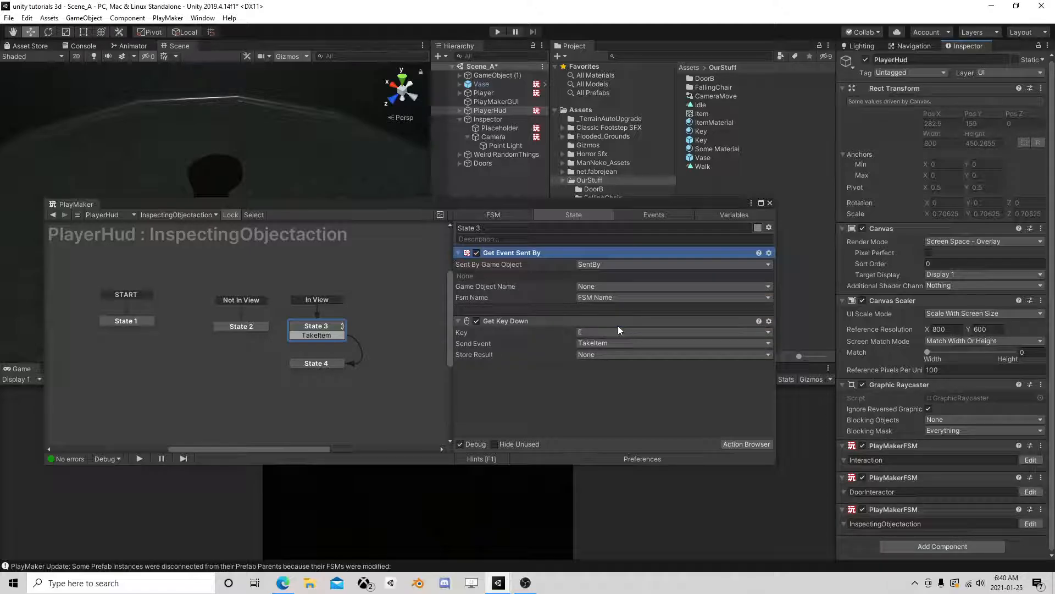
Step: Add a Send Event action to State 4
{"action": "left_click", "coordinate": [316, 364]}
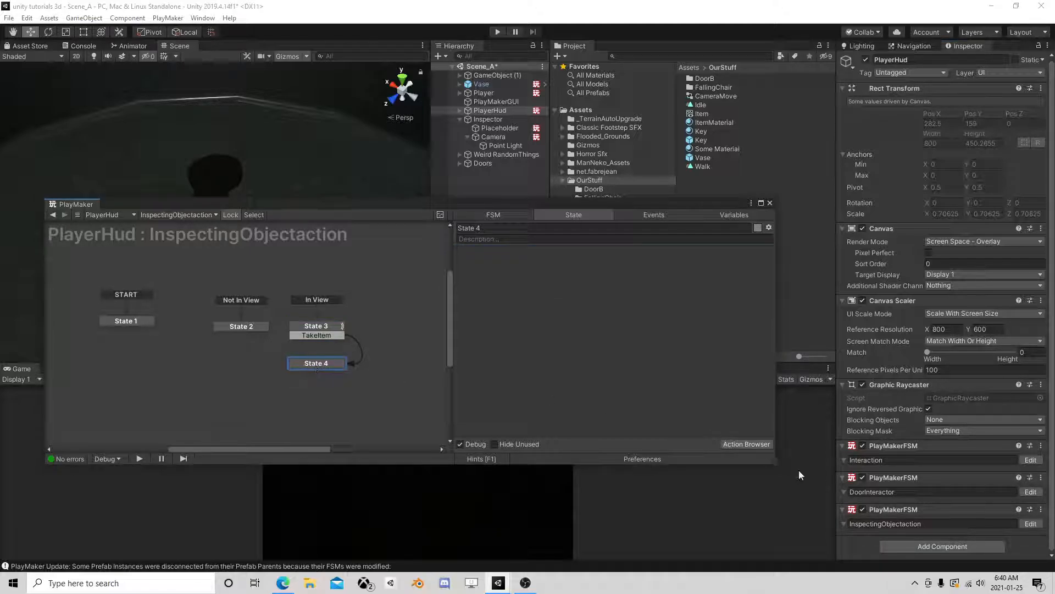
{"action": "left_click", "coordinate": [746, 444]}
{"action": "type", "text": "se"}
{"action": "left_click", "coordinate": [91, 229]}
{"action": "double_click", "coordinate": [91, 229]}
{"action": "left_click", "coordinate": [574, 180]}
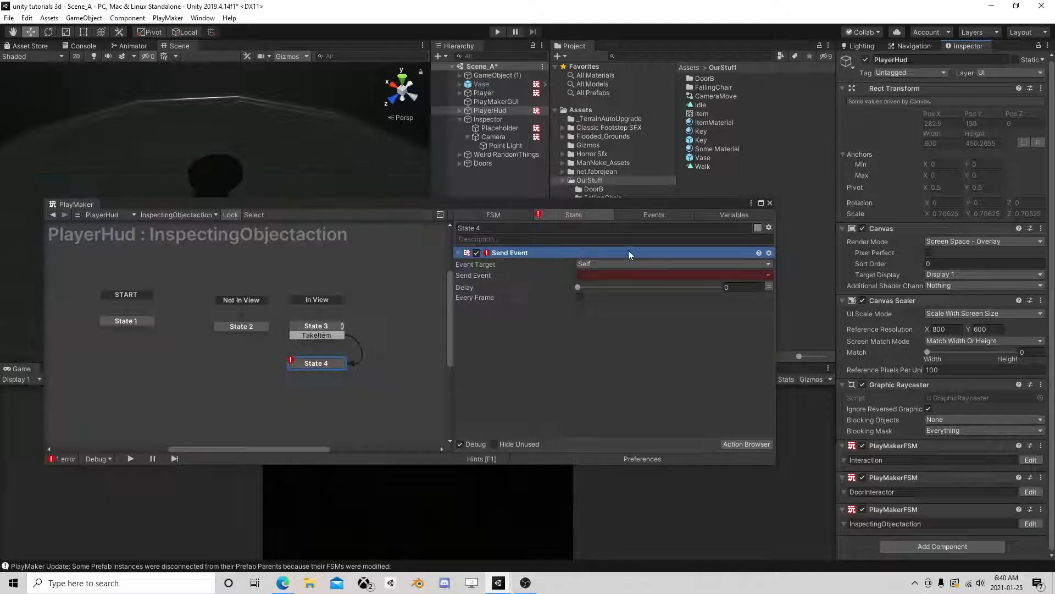
Step: Target the Send Event action at a Game Object FSM, using the SentBy variable as game object and the FSM Name variable as FSM name
{"action": "left_click", "coordinate": [606, 264]}
{"action": "left_click", "coordinate": [607, 299]}
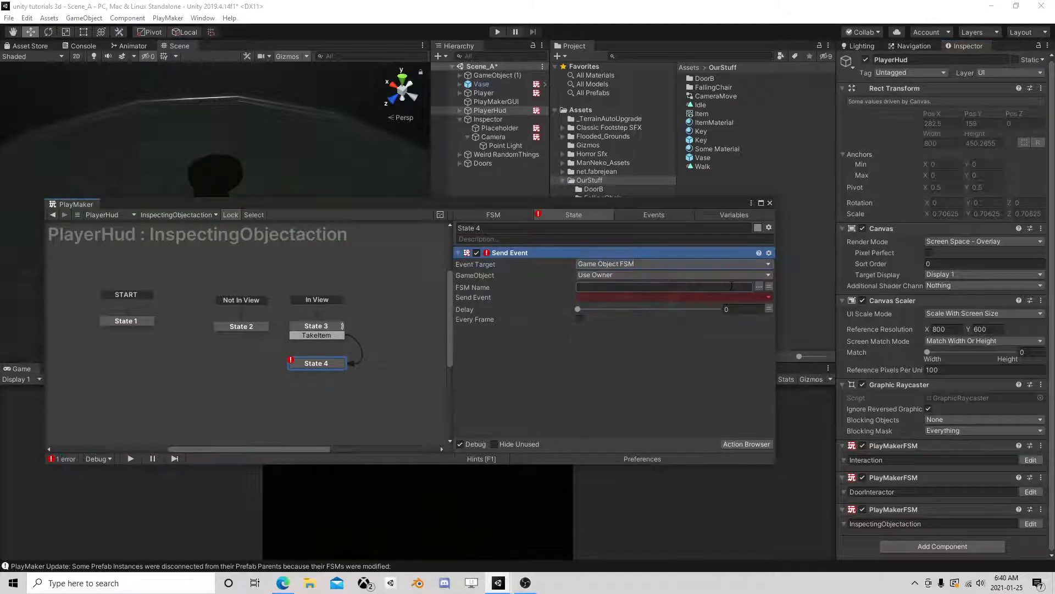
{"action": "left_click", "coordinate": [758, 276]}
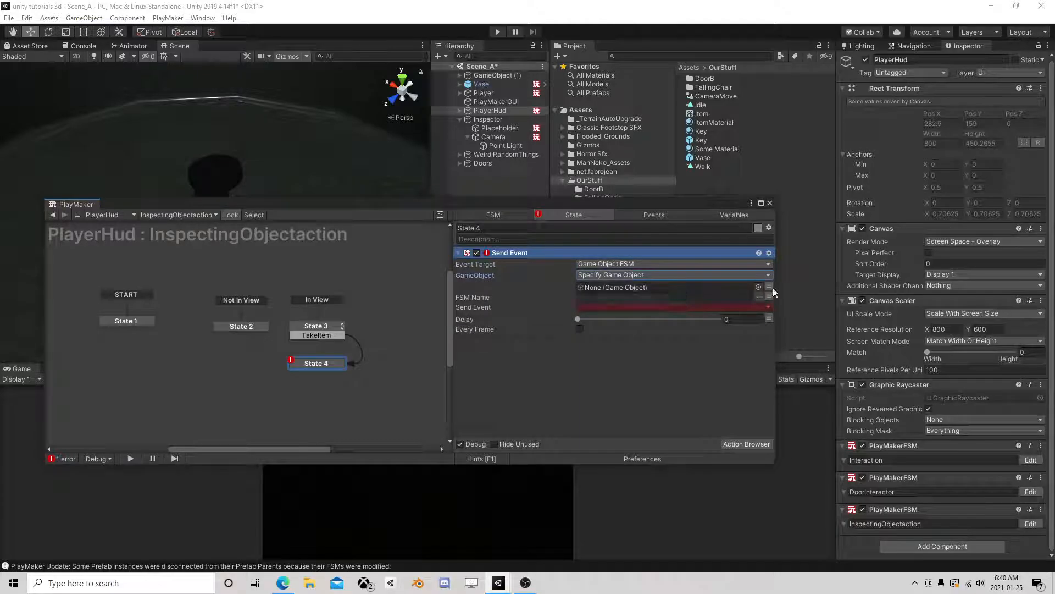
{"action": "left_click", "coordinate": [726, 292]}
{"action": "left_click", "coordinate": [726, 287]}
{"action": "left_click", "coordinate": [600, 311]}
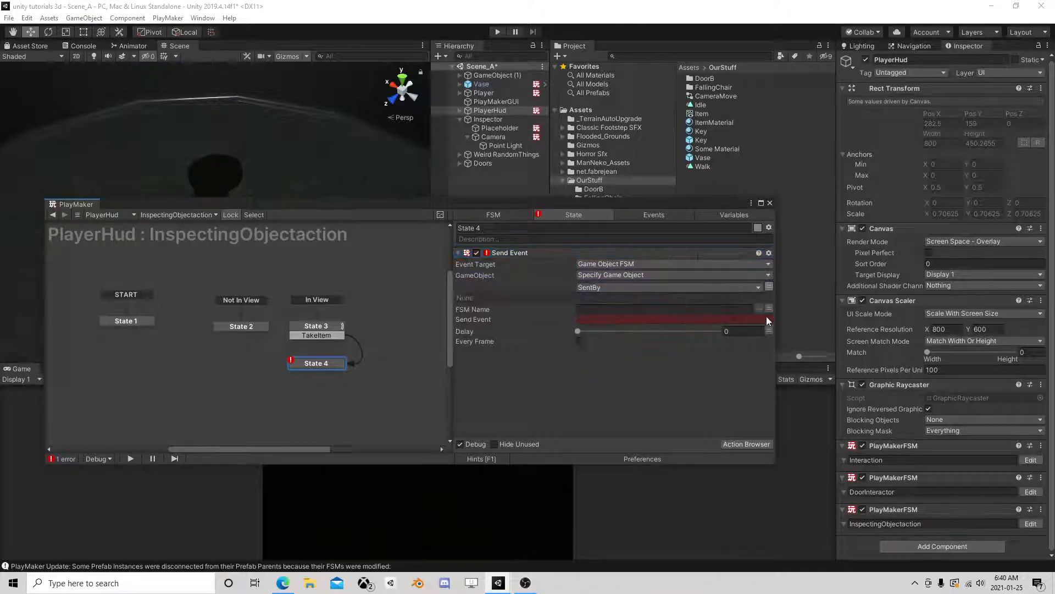
{"action": "left_click", "coordinate": [769, 308]}
{"action": "left_click", "coordinate": [724, 309]}
{"action": "left_click", "coordinate": [617, 329]}
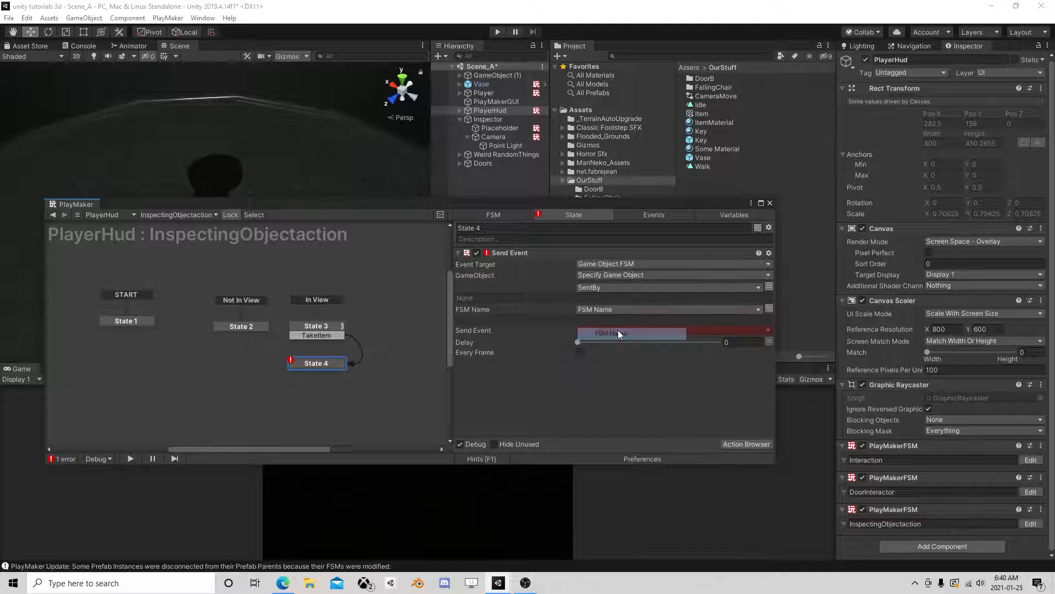
Step: Create a new global event named Take as the event sent by State 4, and close the FSM editor
{"action": "left_click", "coordinate": [619, 330]}
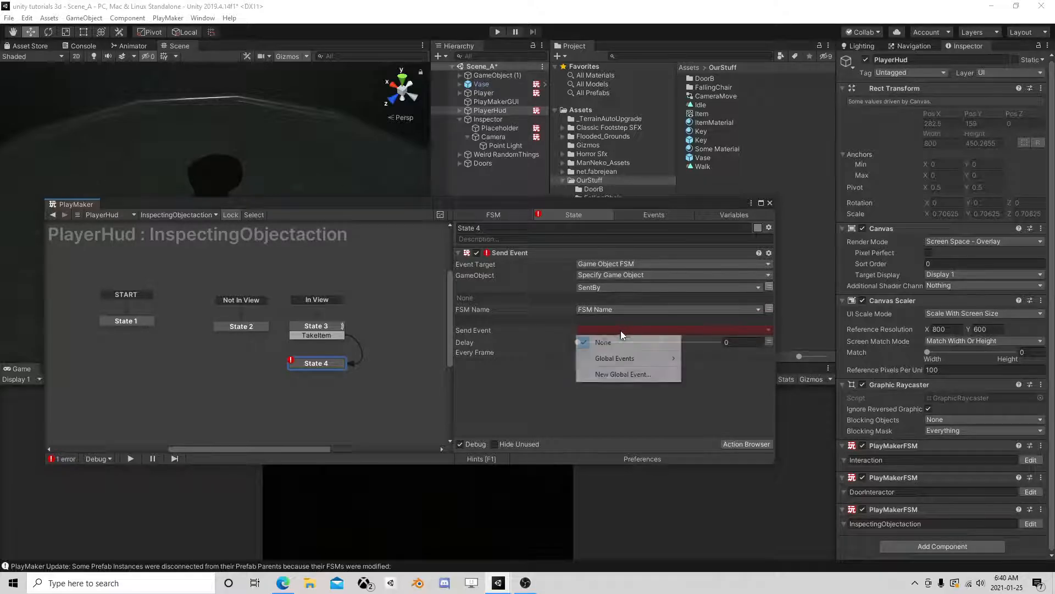
{"action": "left_click", "coordinate": [622, 375]}
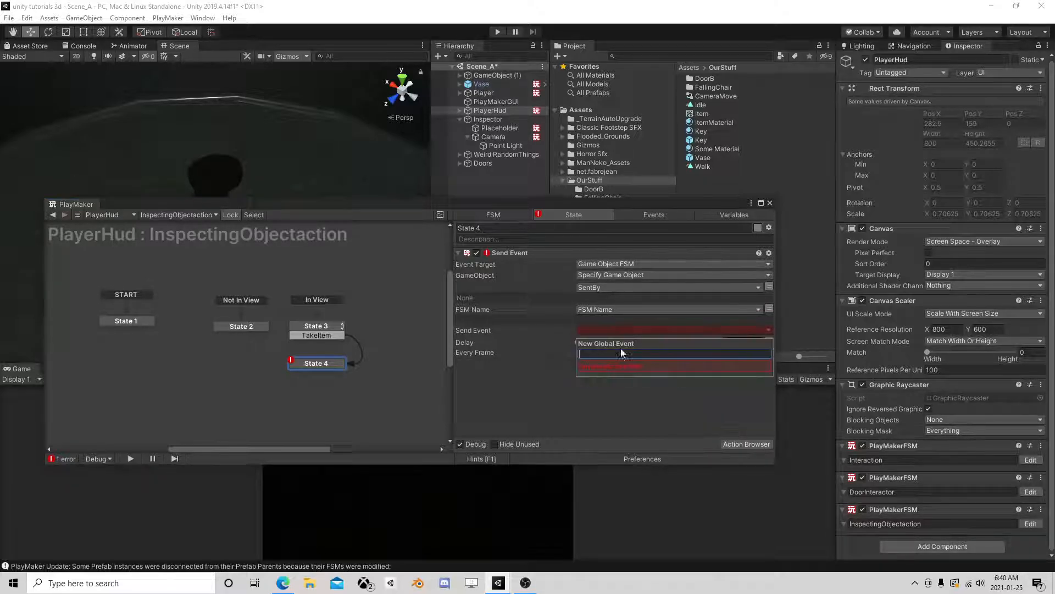
{"action": "type", "text": "Take"}
{"action": "key", "text": "Return"}
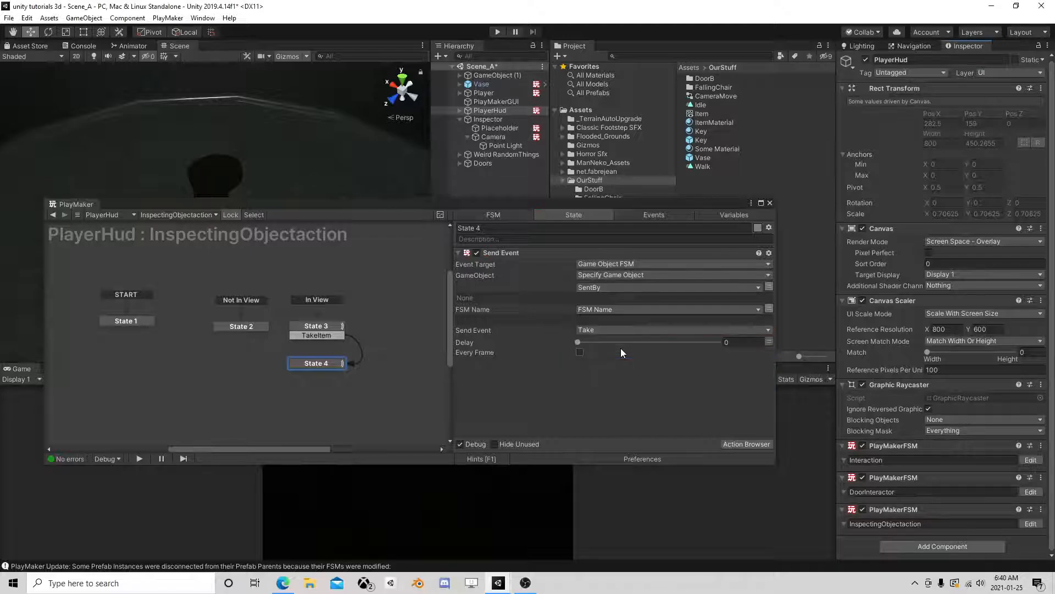
{"action": "left_click", "coordinate": [769, 203]}
Step: Open the Key prefab from the OurStuff folder and bring up its FSM for editing
{"action": "left_click", "coordinate": [703, 141]}
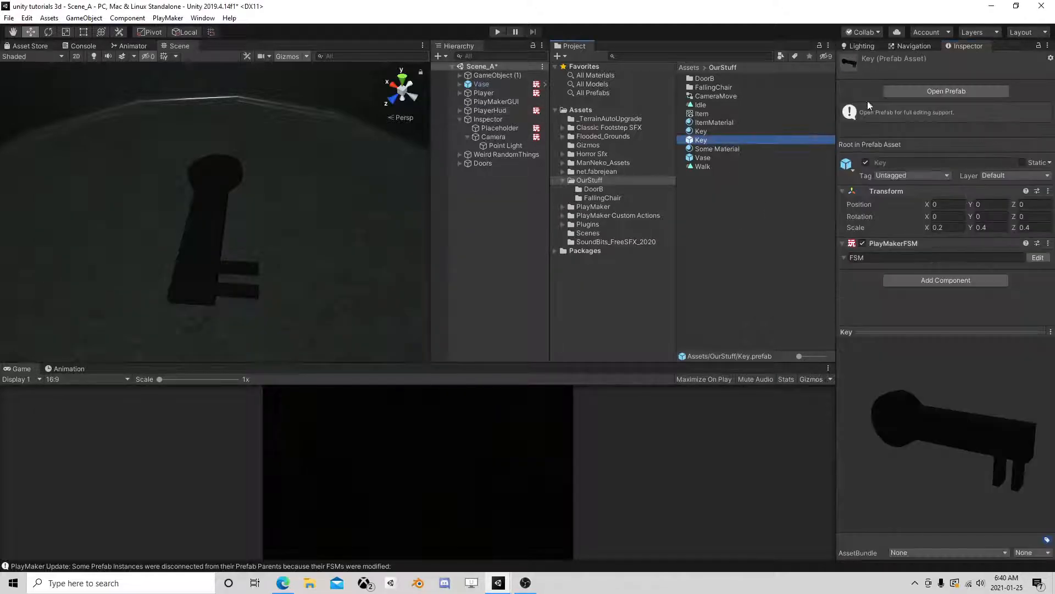
{"action": "left_click", "coordinate": [938, 91]}
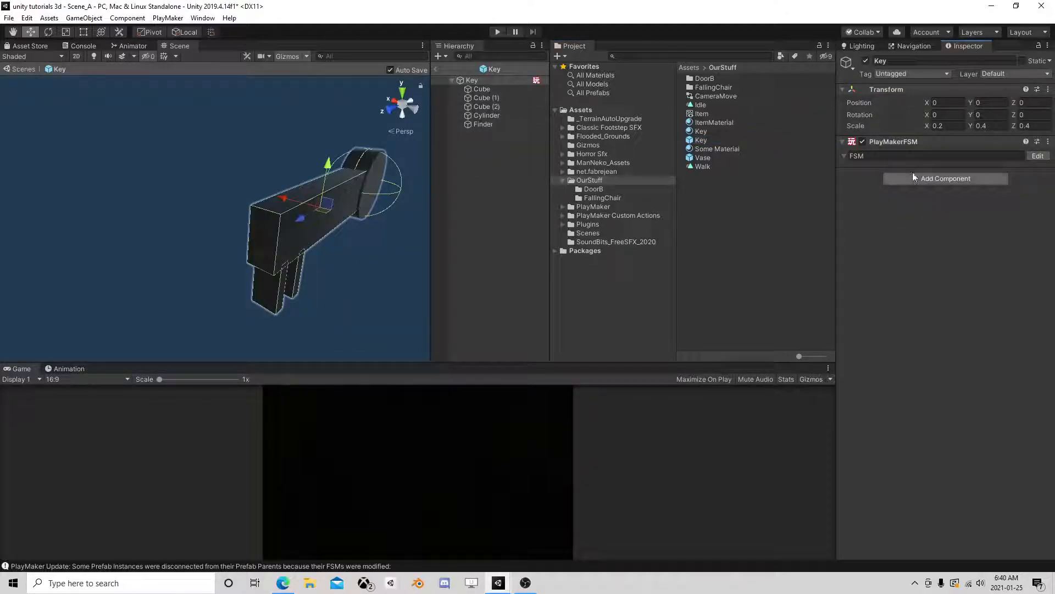
{"action": "left_click", "coordinate": [1037, 156]}
Step: Add a third state to the Key FSM and give it a global transition on the Take event
{"action": "right_click", "coordinate": [332, 329]}
{"action": "left_click", "coordinate": [333, 330]}
{"action": "right_click", "coordinate": [339, 329]}
{"action": "mouse_move", "coordinate": [388, 346]}
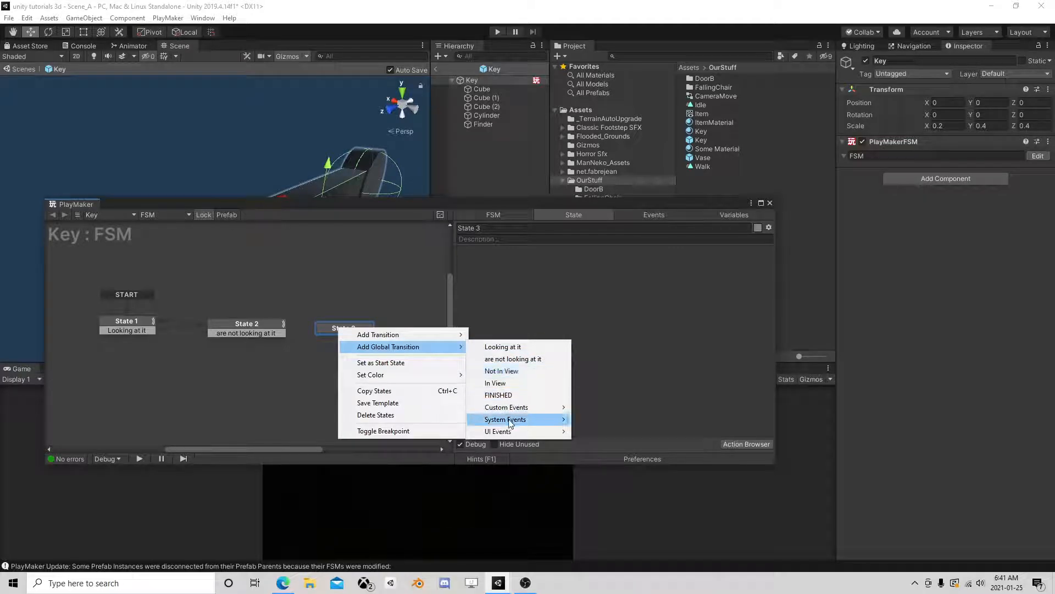
{"action": "mouse_move", "coordinate": [521, 409]}
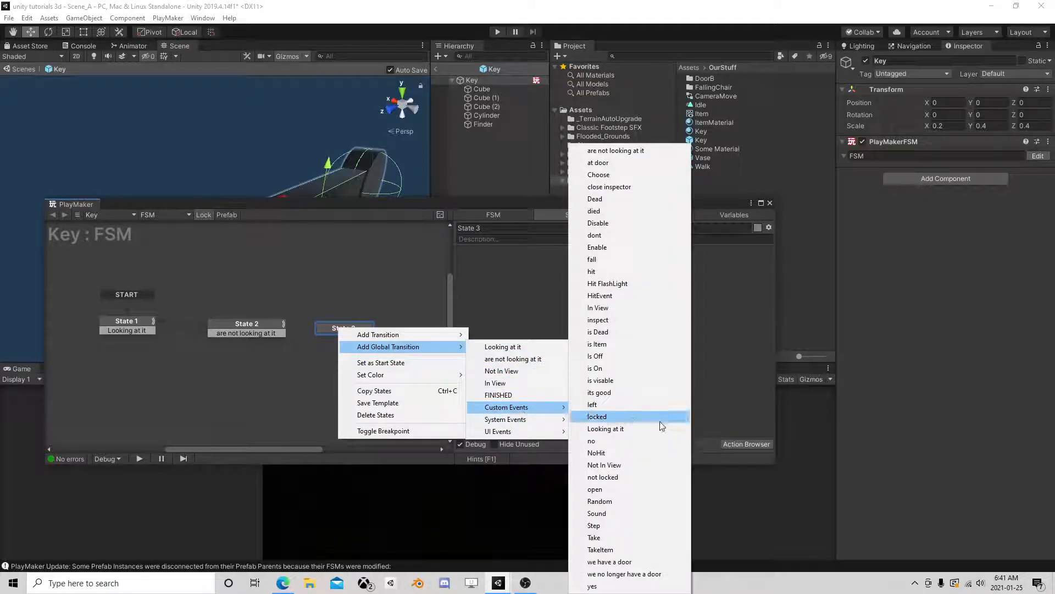
{"action": "left_click", "coordinate": [611, 537]}
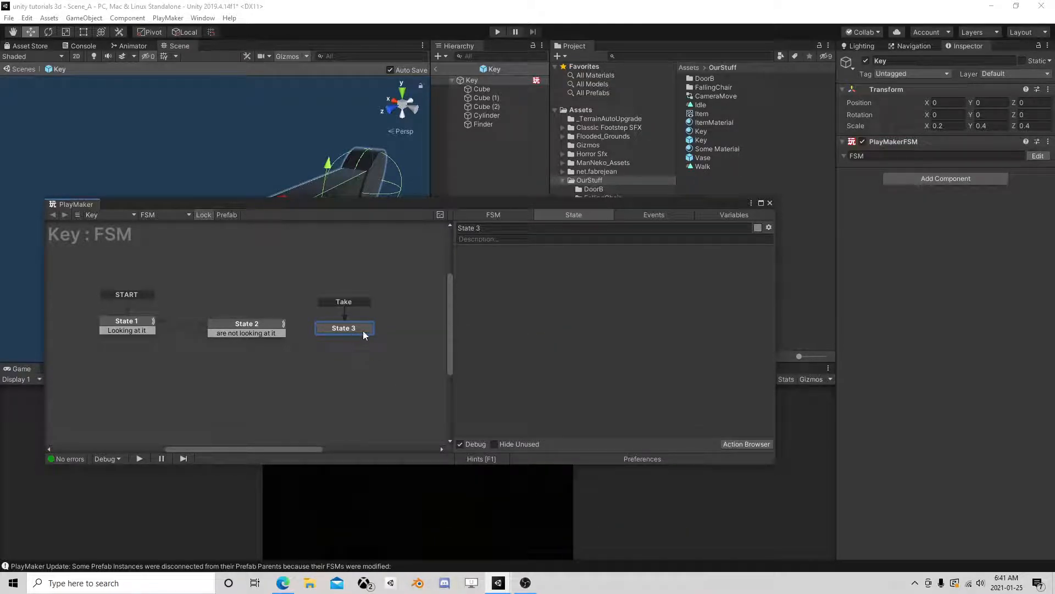
Step: Add a Destroy Object action to State 3 of the Key FSM
{"action": "left_click", "coordinate": [733, 444]}
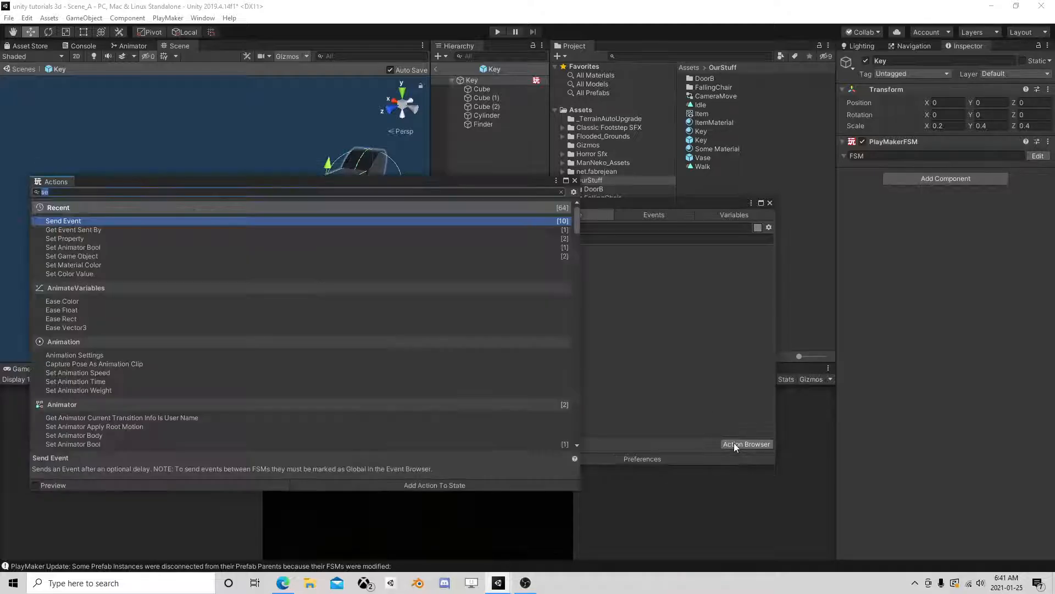
{"action": "type", "text": "des"}
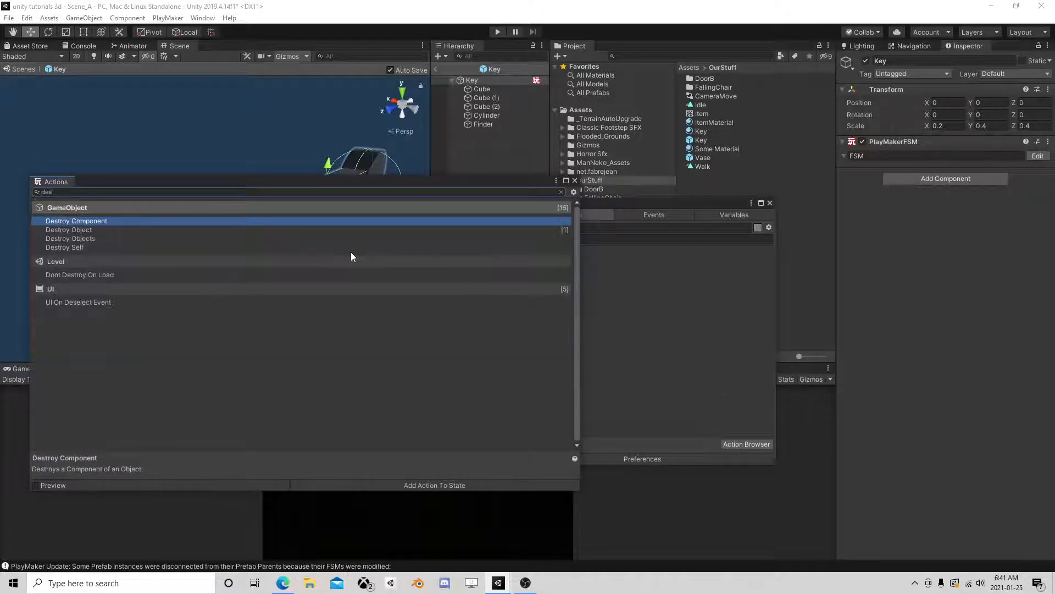
{"action": "left_click", "coordinate": [88, 230]}
{"action": "double_click", "coordinate": [87, 229]}
{"action": "left_click", "coordinate": [575, 181]}
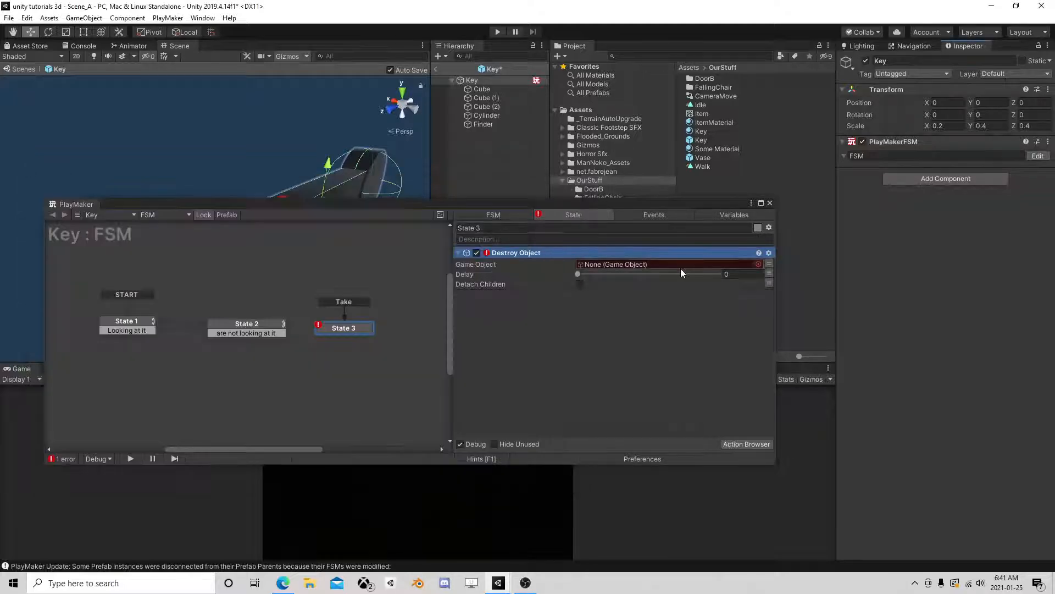
Step: Try to assign the Key root object directly as the Destroy Object target
{"action": "left_click", "coordinate": [768, 263]}
{"action": "left_click", "coordinate": [759, 264]}
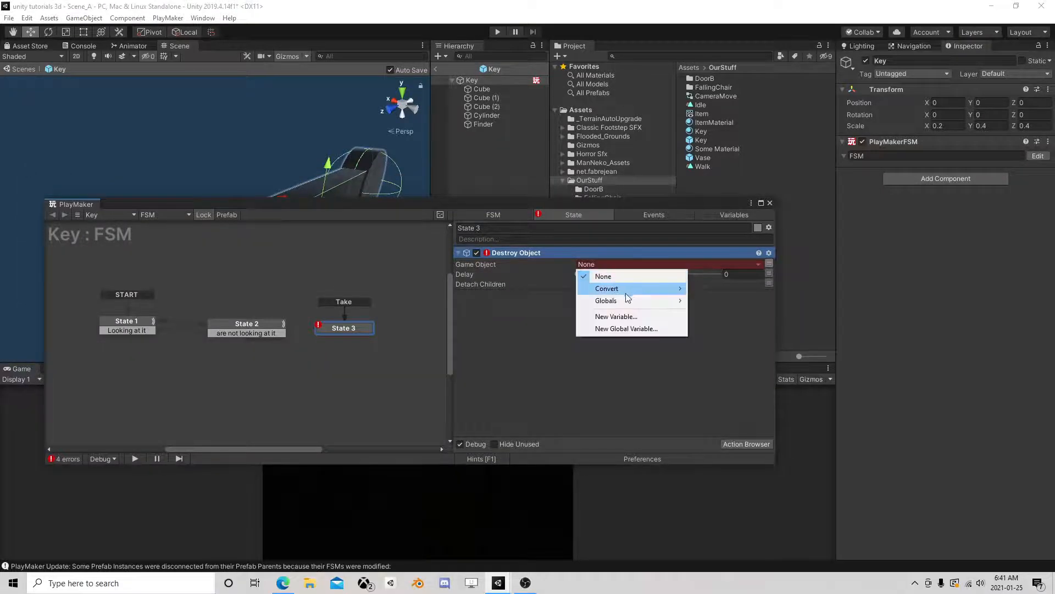
{"action": "left_click", "coordinate": [503, 321]}
{"action": "left_click", "coordinate": [768, 264]}
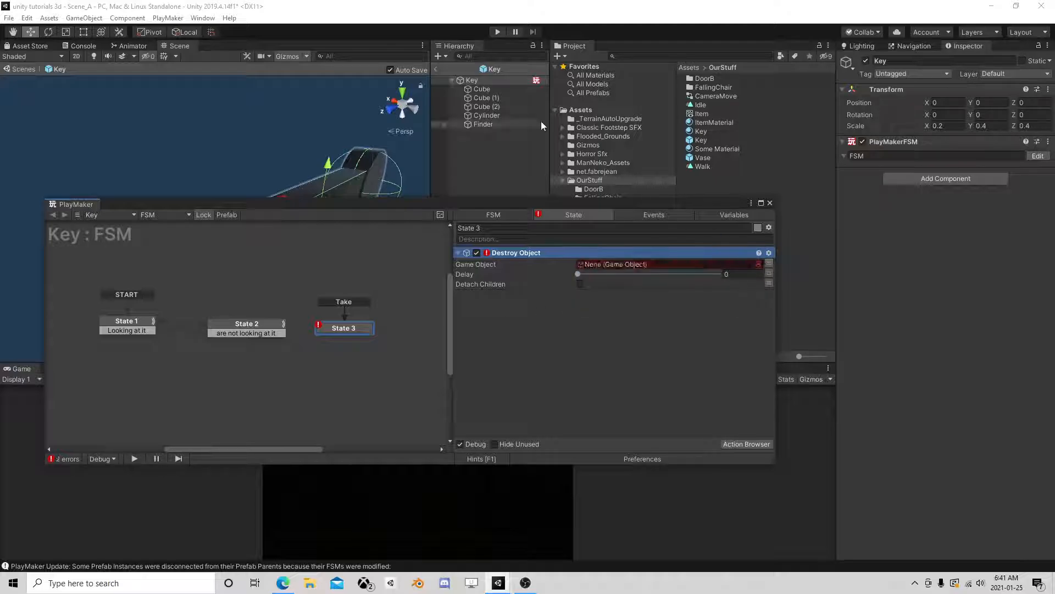
{"action": "left_click_drag", "start_coordinate": [476, 88], "coordinate": [600, 264]}
Step: Add a Get Owner action above Destroy Object in State 3 and store its result in a new variable named self
{"action": "left_click", "coordinate": [746, 444]}
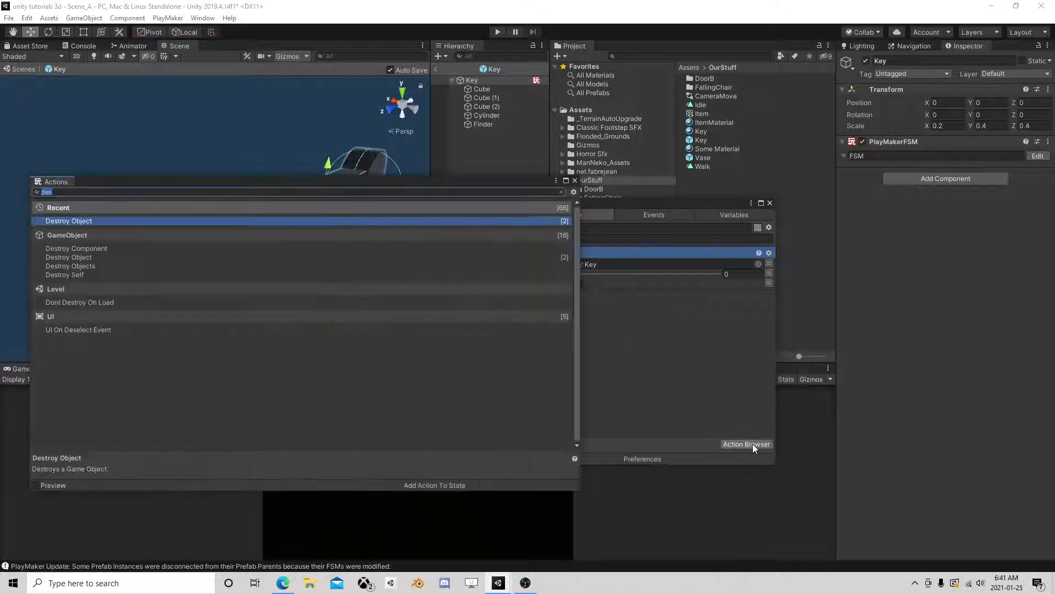
{"action": "type", "text": "get ow"}
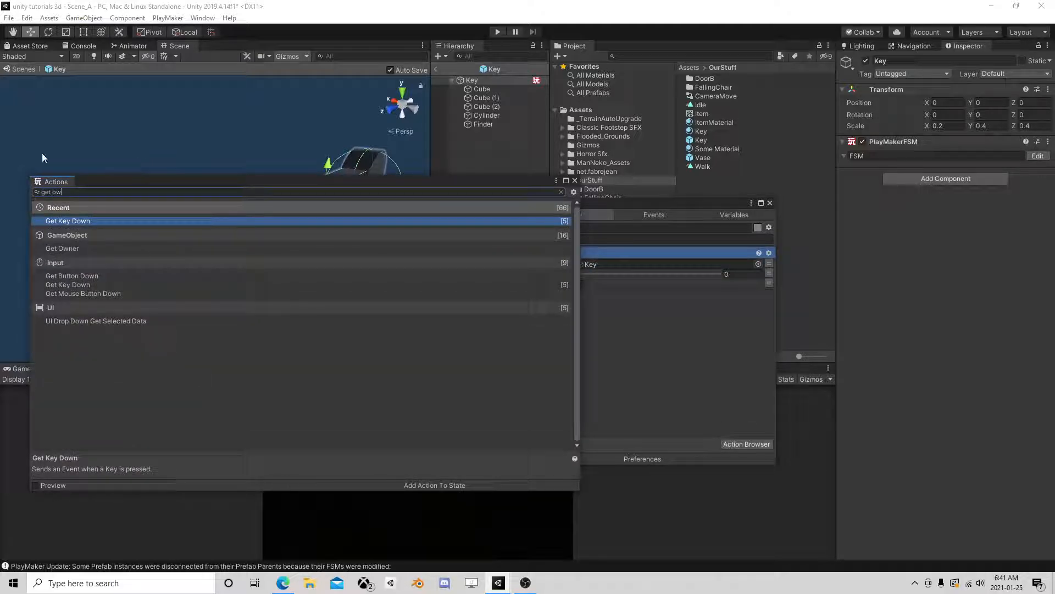
{"action": "double_click", "coordinate": [75, 248]}
{"action": "left_click", "coordinate": [574, 181]}
{"action": "left_click", "coordinate": [589, 265]}
{"action": "left_click", "coordinate": [610, 302]}
{"action": "type", "text": "self"}
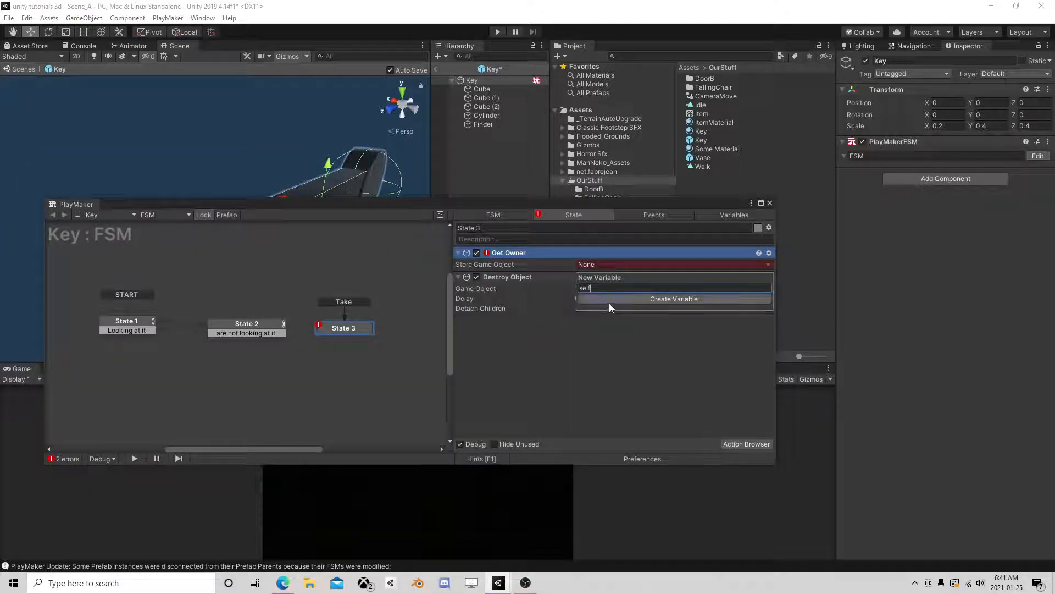
{"action": "left_click", "coordinate": [609, 303]}
Step: Set the Destroy Object action's game object to the self variable and close the FSM editor
{"action": "left_click", "coordinate": [769, 299]}
{"action": "left_click", "coordinate": [727, 298]}
{"action": "left_click", "coordinate": [631, 321]}
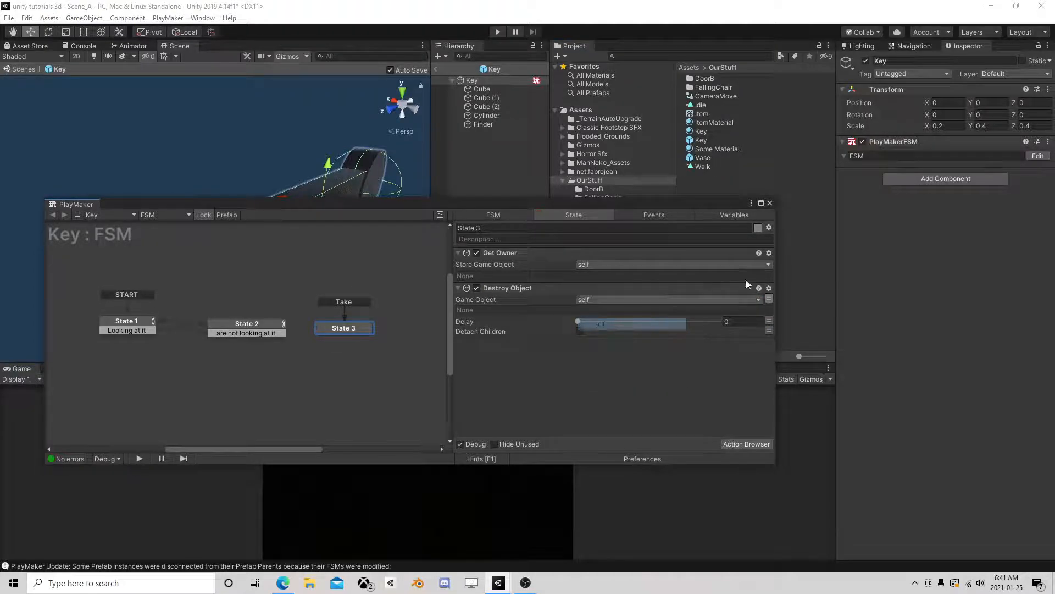
{"action": "left_click", "coordinate": [769, 203]}
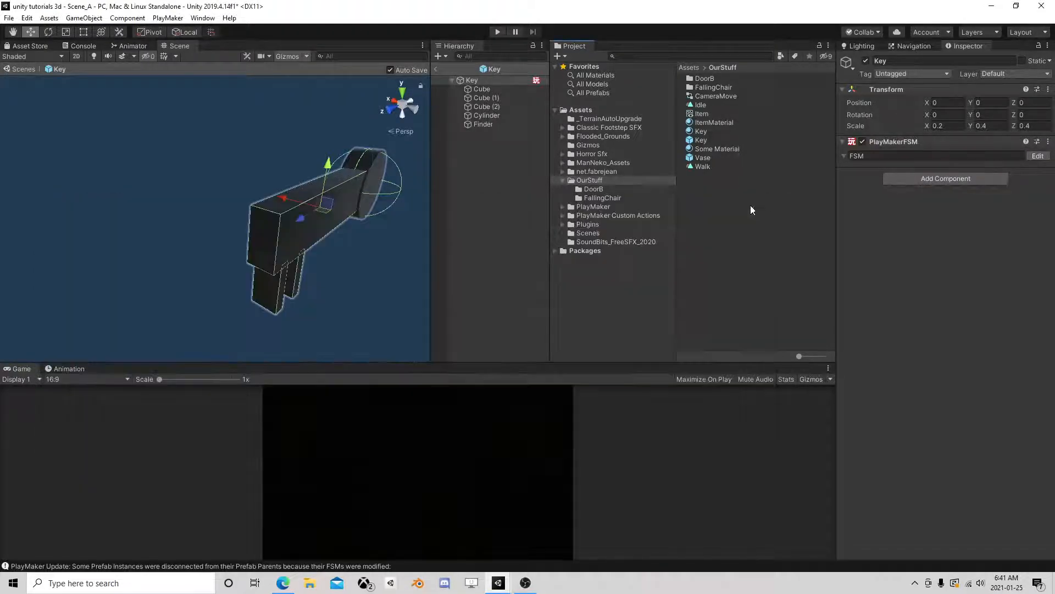
Step: Leave the Key prefab's editing mode and save Scene_A
{"action": "left_click", "coordinate": [435, 69]}
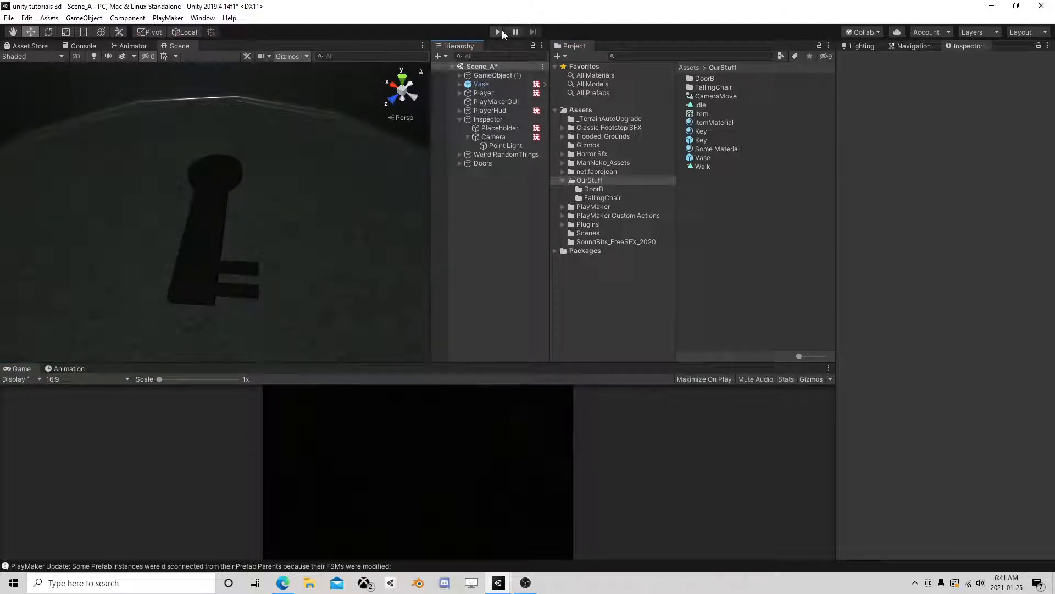
{"action": "left_click", "coordinate": [8, 17]}
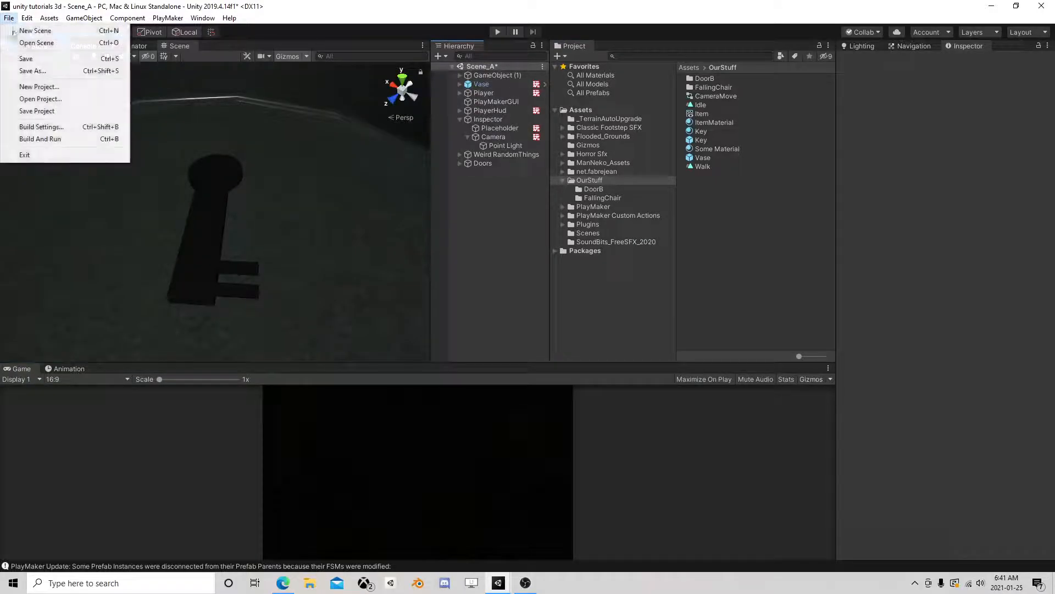
{"action": "left_click", "coordinate": [25, 60]}
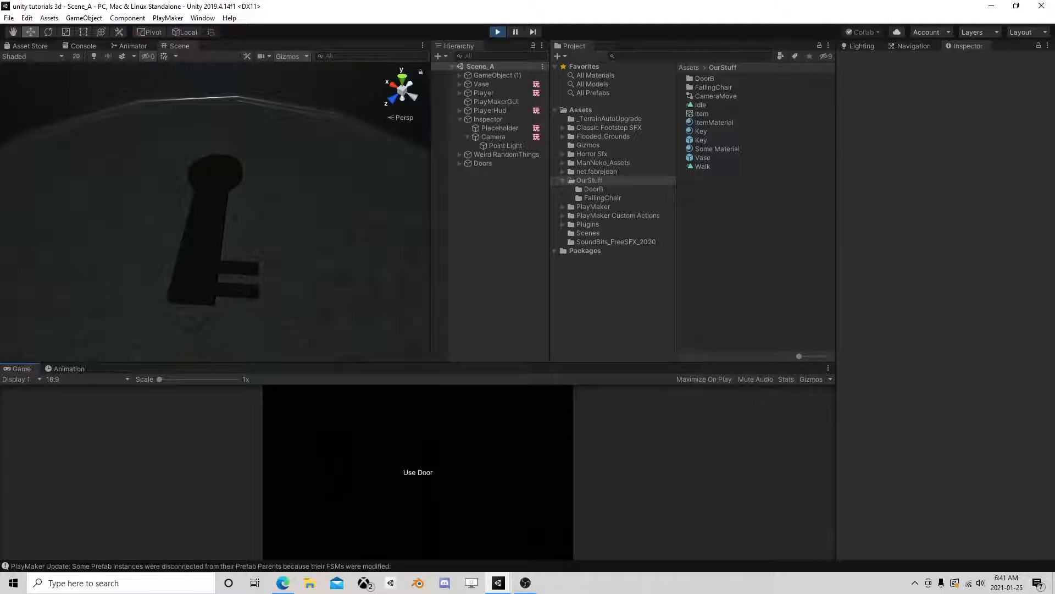
Step: Play-test the scene by turning on the flashlight and inspecting the vase, and examine the latest error in the console
{"action": "key", "text": "f"}
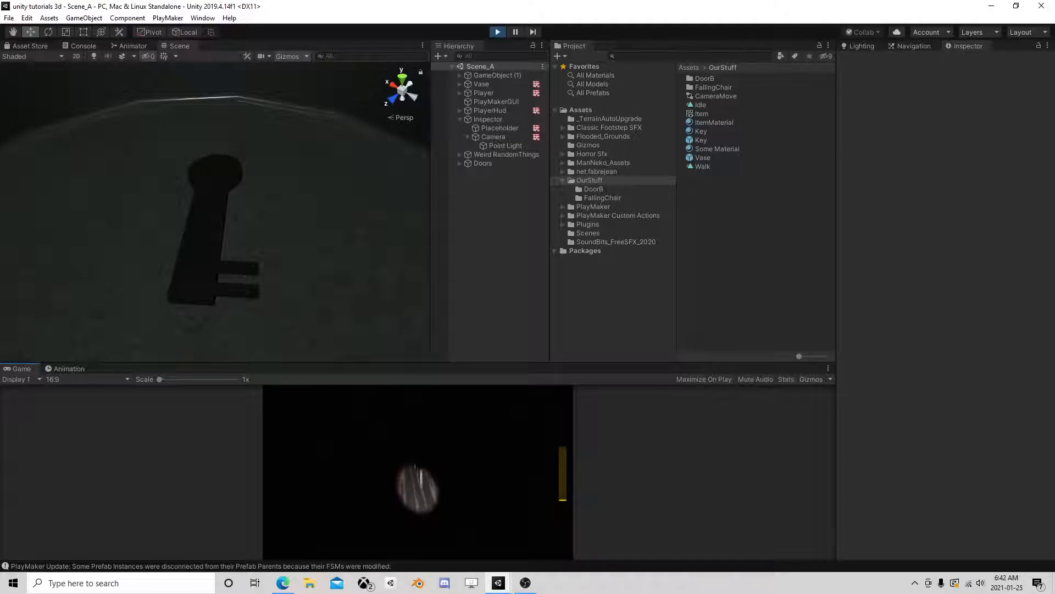
{"action": "key", "text": "e"}
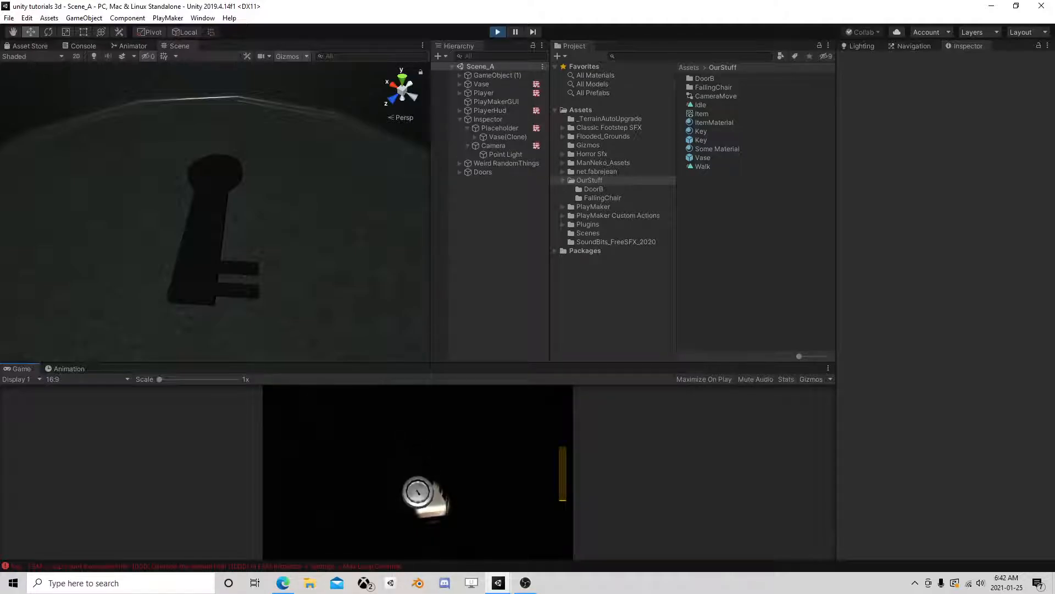
{"action": "left_click", "coordinate": [352, 565]}
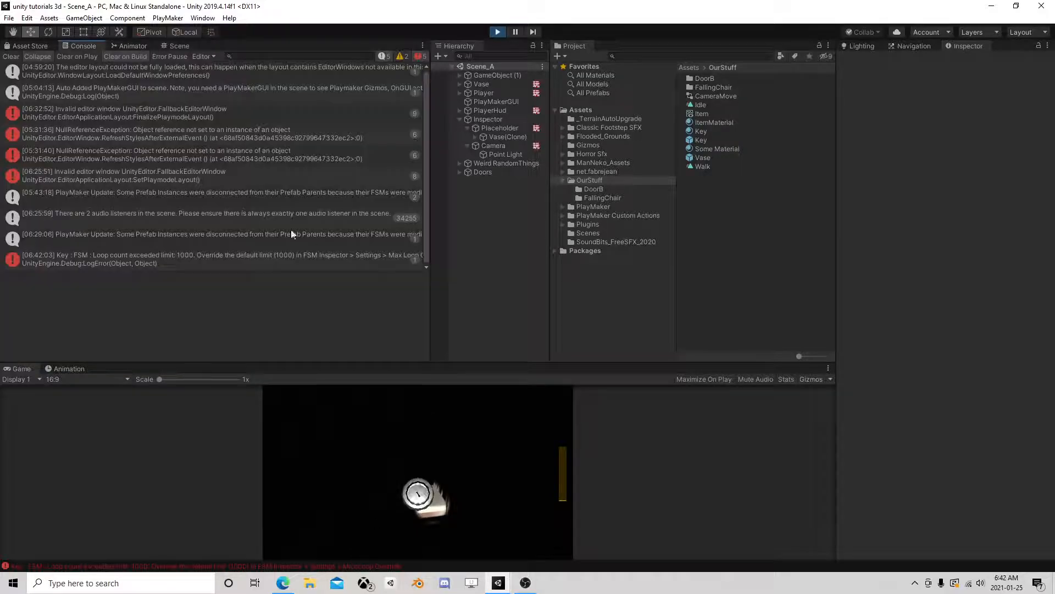
{"action": "left_click", "coordinate": [121, 262]}
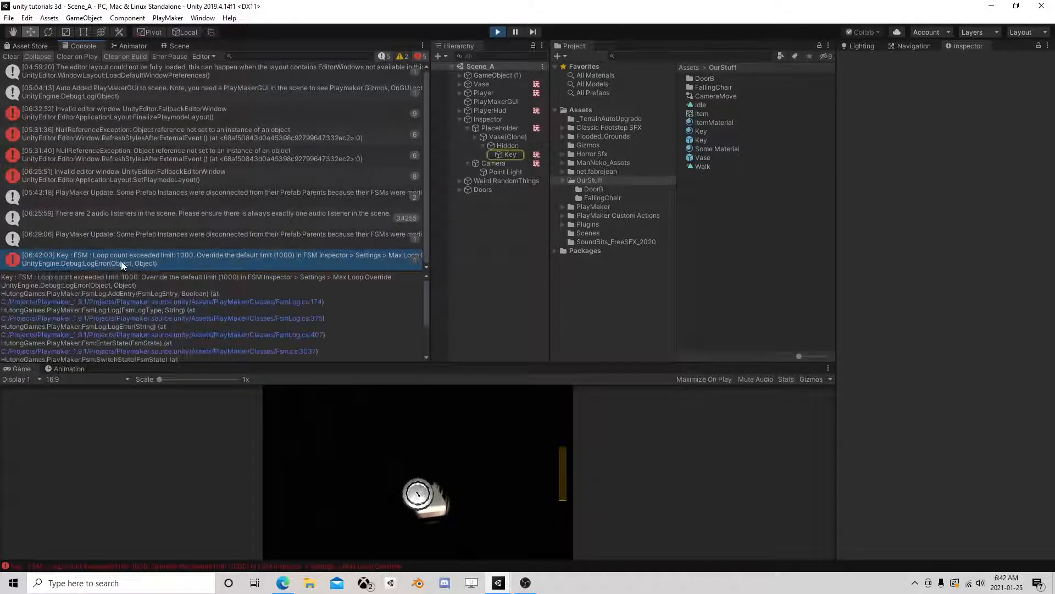
Step: Open the FSM of the Key under Vase(Clone), clear the console, and re-enable the Key's PlayMakerFSM component
{"action": "left_click", "coordinate": [507, 154]}
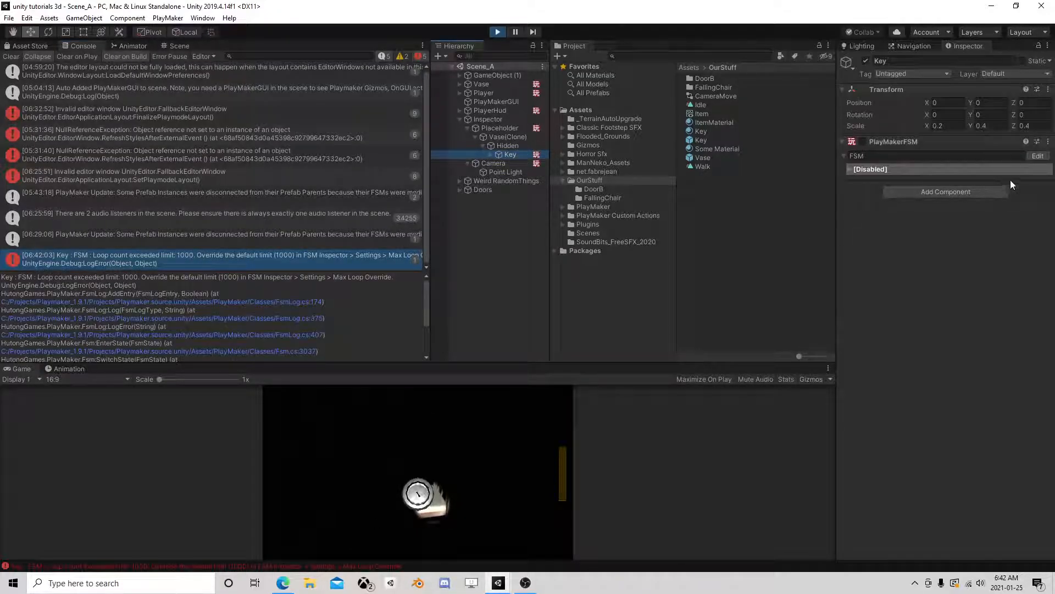
{"action": "left_click", "coordinate": [1038, 156]}
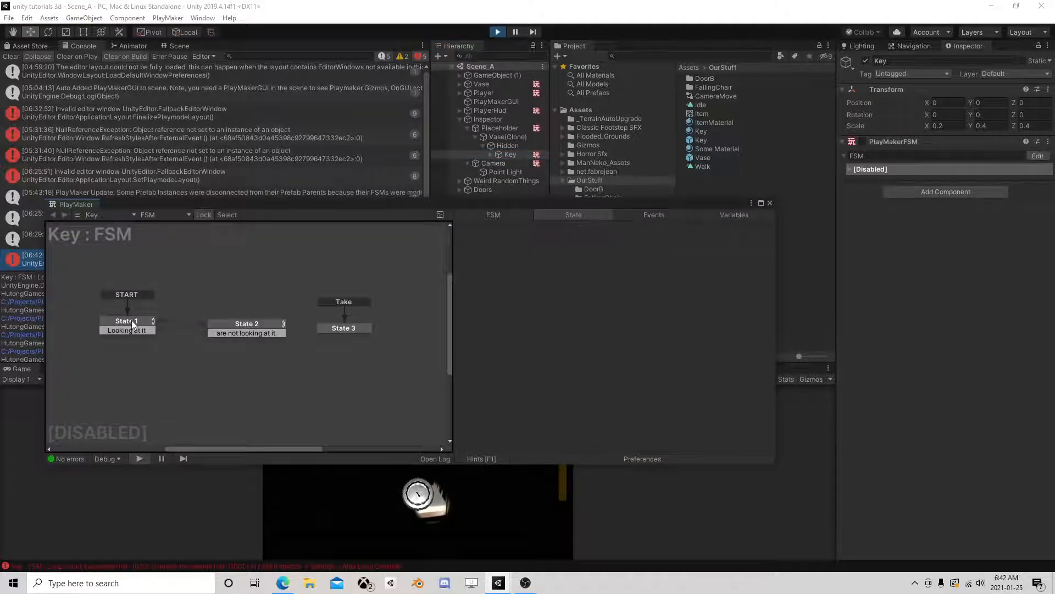
{"action": "left_click", "coordinate": [11, 56]}
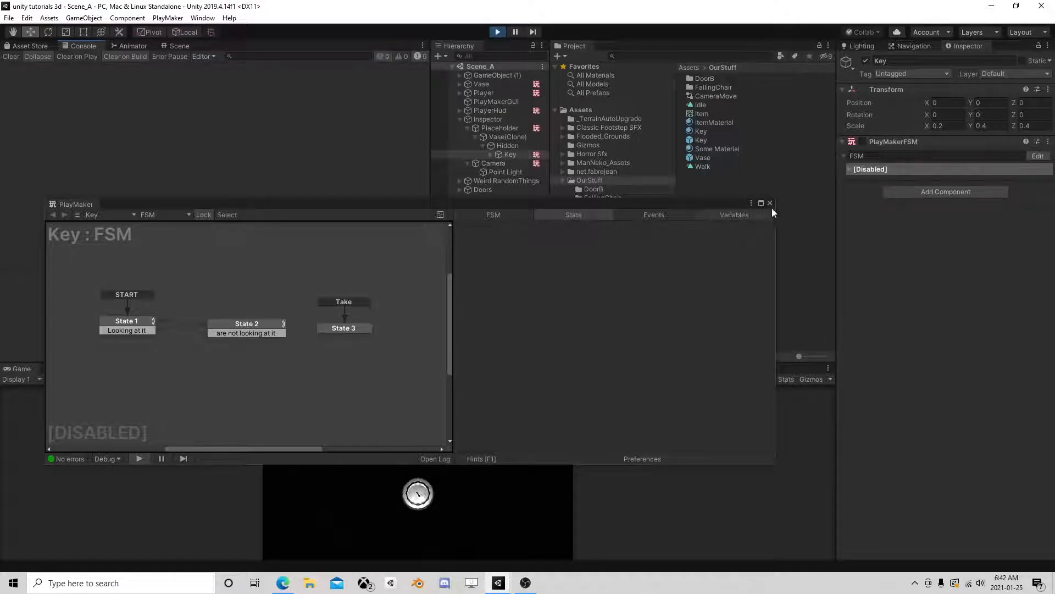
{"action": "left_click", "coordinate": [862, 142]}
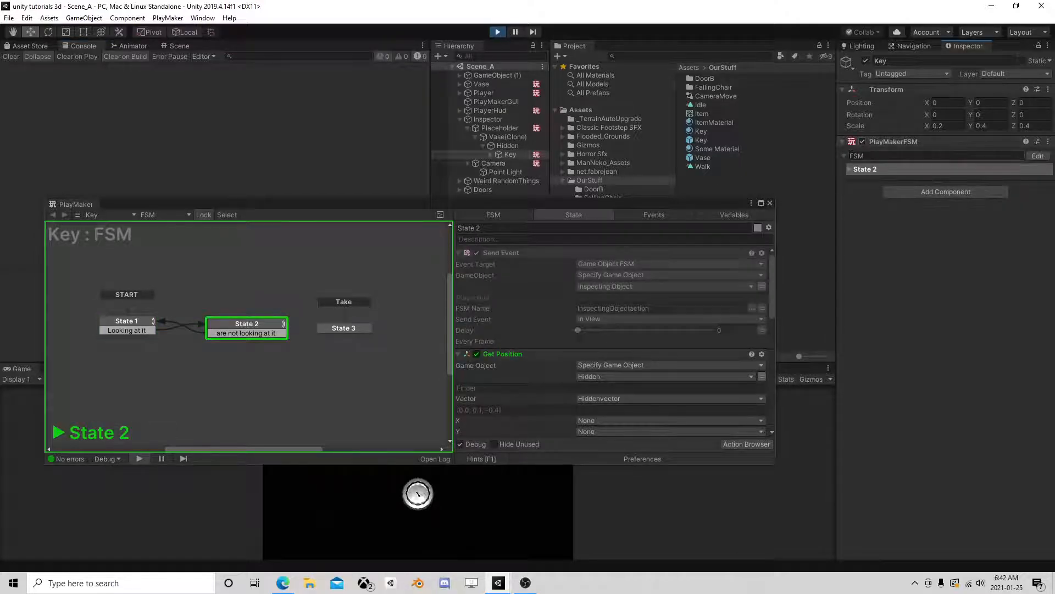
Step: Examine the State 1 actions in the Key's FSM down to Float Compare and close the FSM editor
{"action": "left_click", "coordinate": [124, 325]}
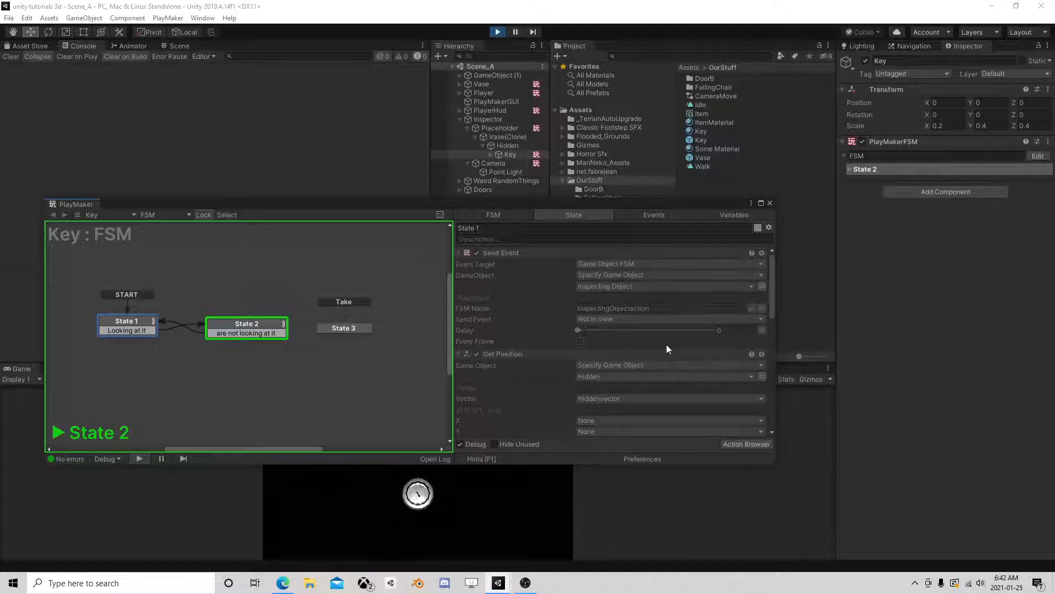
{"action": "scroll", "coordinate": [669, 344], "scroll_direction": "down", "scroll_amount": 3}
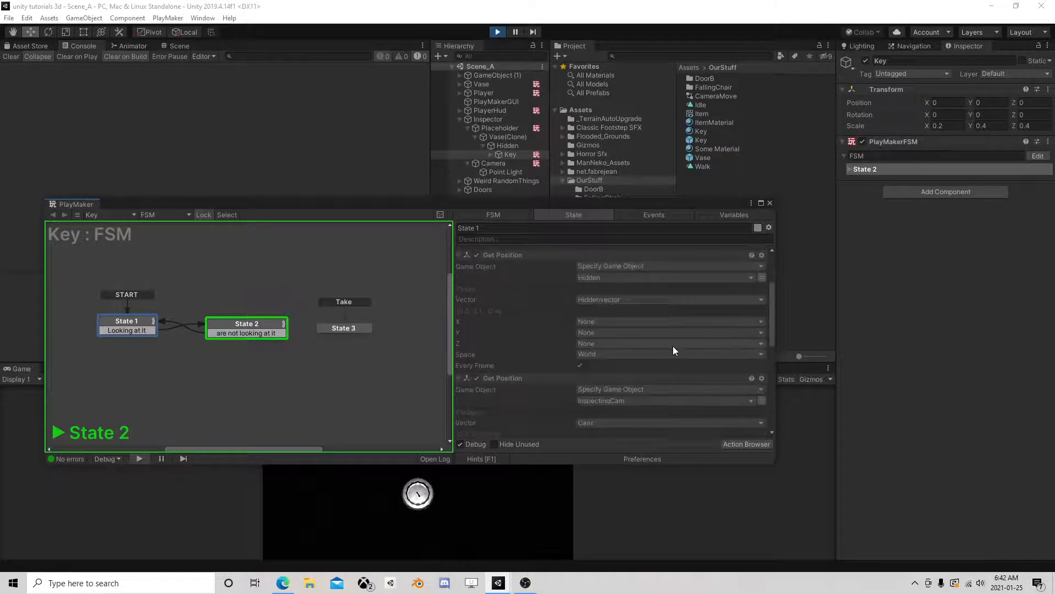
{"action": "scroll", "coordinate": [674, 345], "scroll_direction": "down", "scroll_amount": 5}
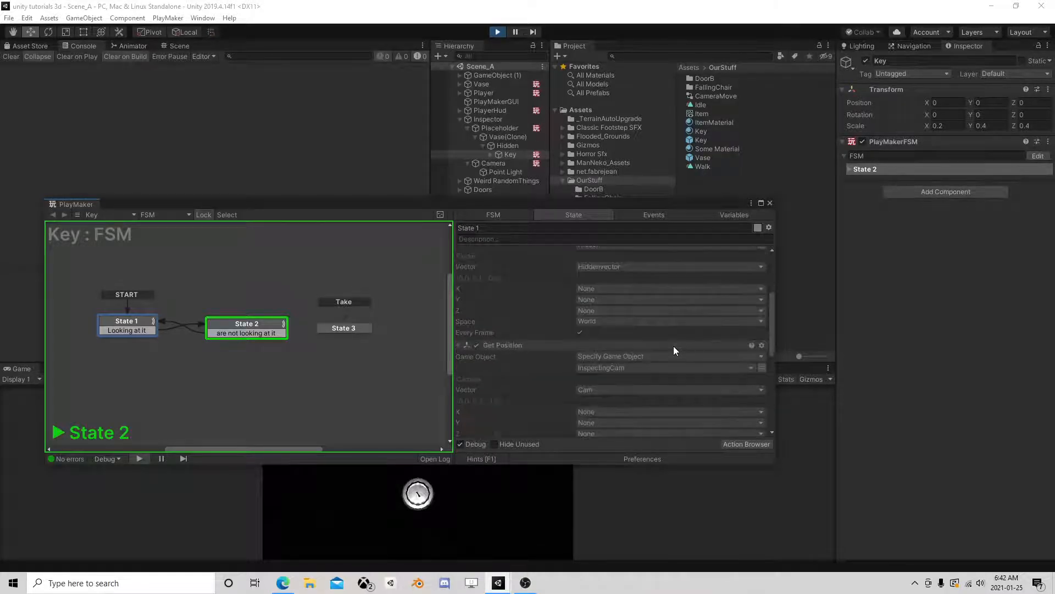
{"action": "scroll", "coordinate": [674, 345], "scroll_direction": "down", "scroll_amount": 4}
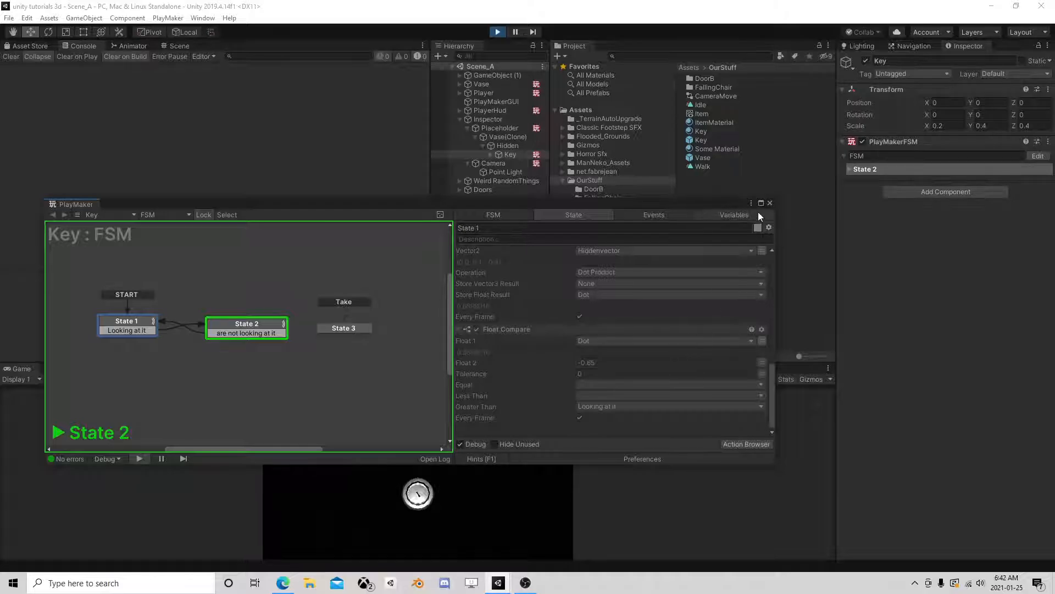
{"action": "left_click", "coordinate": [769, 202]}
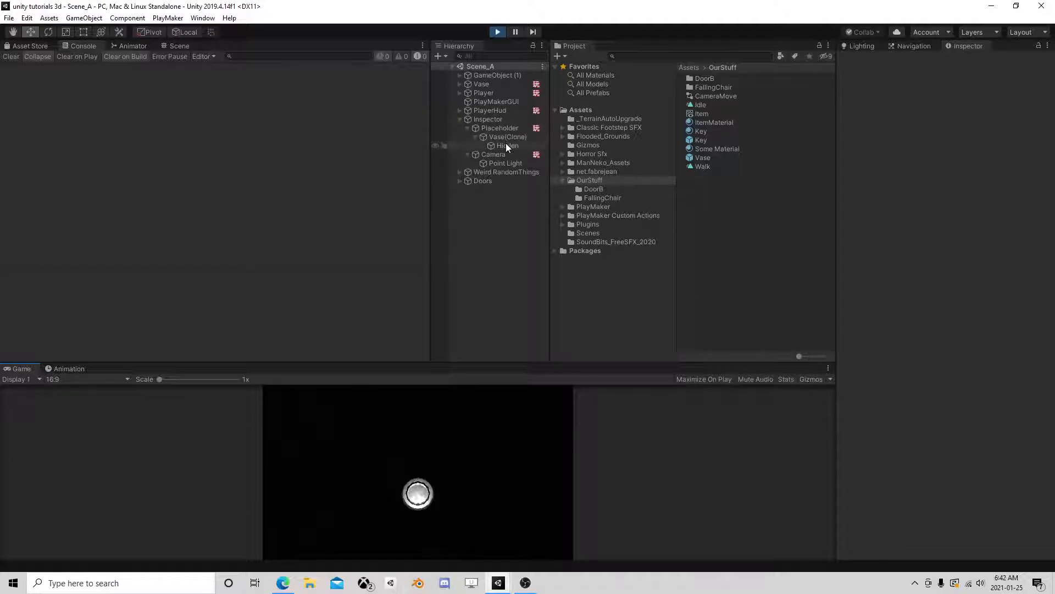
Step: Examine State 3 and State 4 of PlayerHud's InspectingObjectaction FSM and close the editor
{"action": "left_click", "coordinate": [498, 111]}
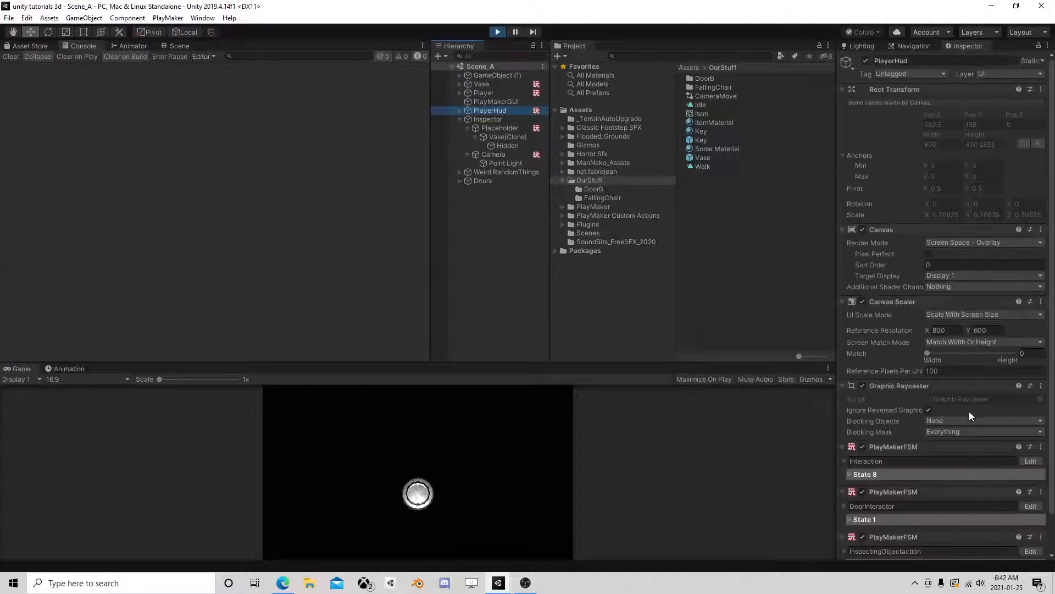
{"action": "scroll", "coordinate": [969, 410], "scroll_direction": "down", "scroll_amount": 3}
{"action": "left_click", "coordinate": [1030, 511]}
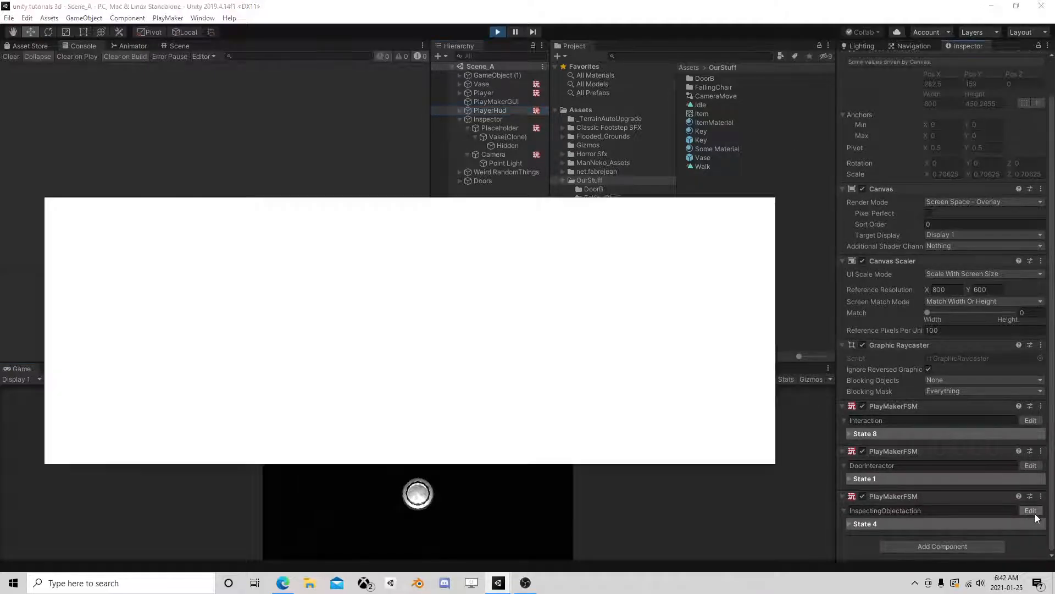
{"action": "left_click", "coordinate": [322, 325]}
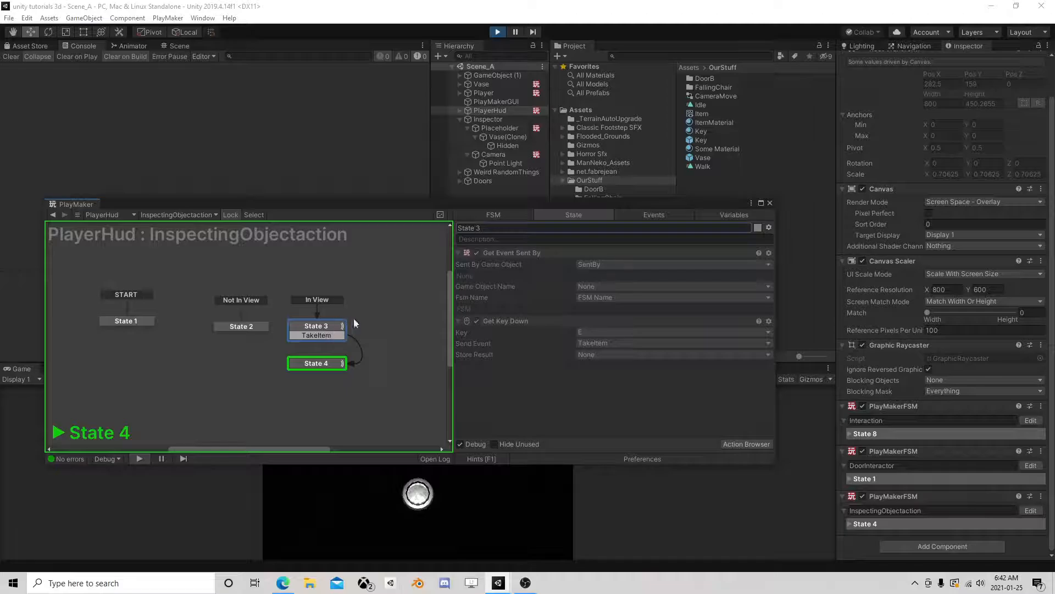
{"action": "left_click", "coordinate": [308, 364]}
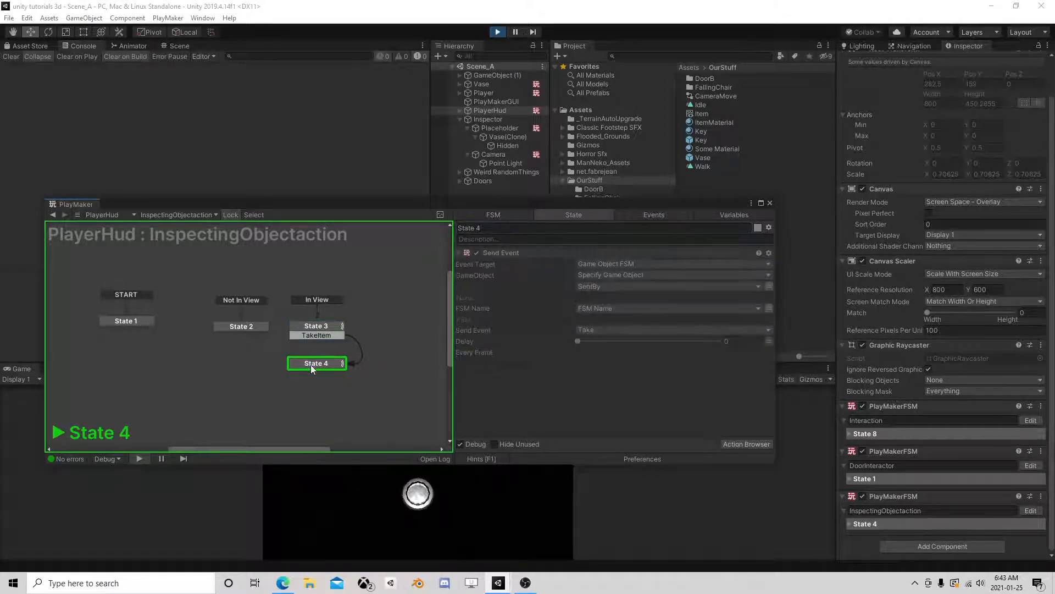
{"action": "left_click", "coordinate": [770, 202]}
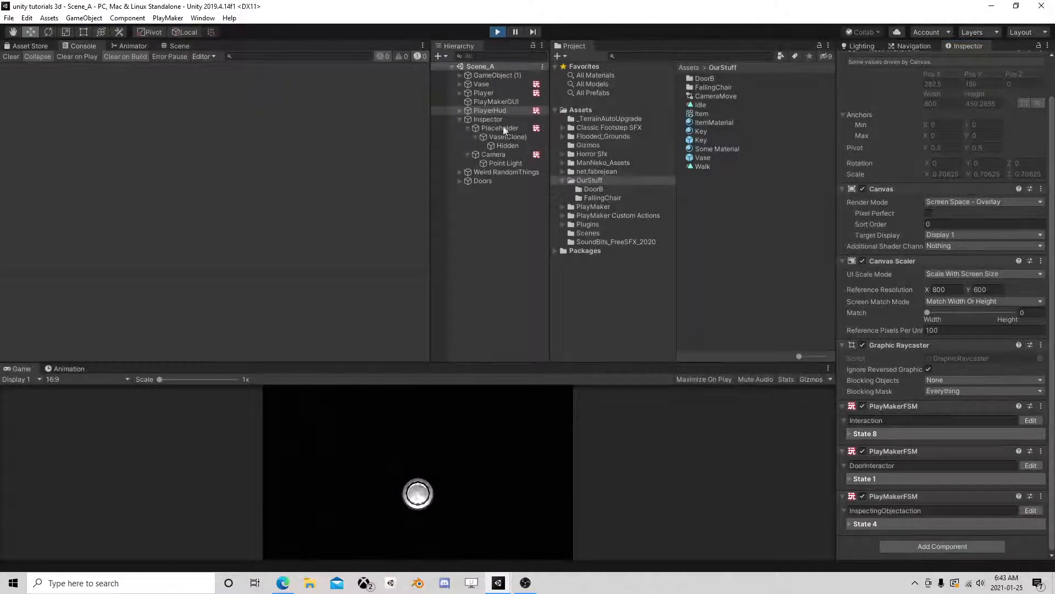
Step: Stop the play test and save Scene_A
{"action": "key", "text": "ctrl+p"}
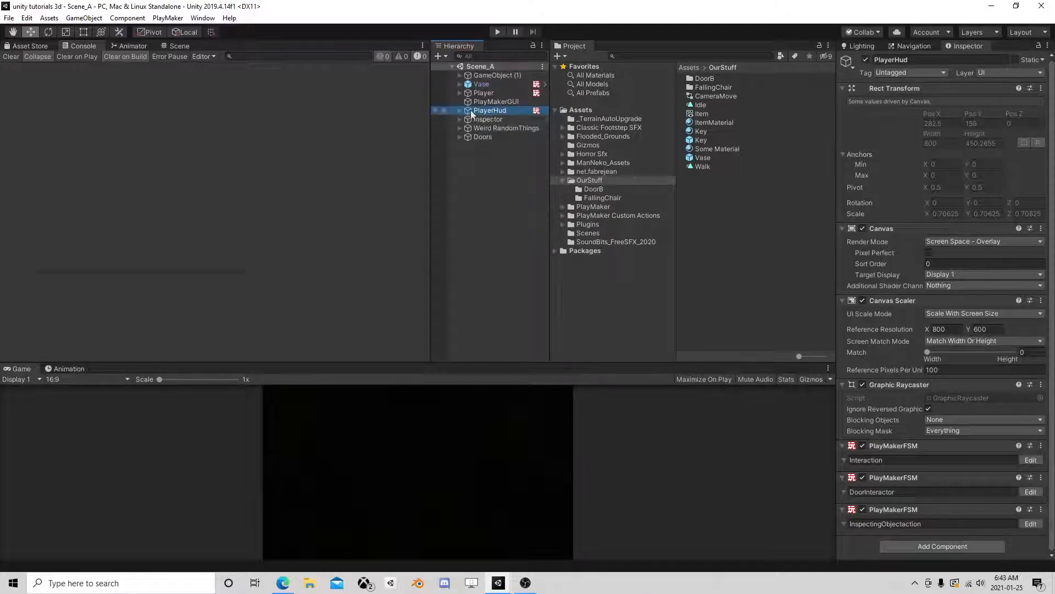
{"action": "left_click", "coordinate": [459, 94]}
{"action": "left_click", "coordinate": [459, 93]}
{"action": "left_click", "coordinate": [9, 17]}
{"action": "left_click", "coordinate": [24, 60]}
Step: Add a fourth PlayMakerFSM component to PlayerHud and name the new FSM Keys
{"action": "left_click", "coordinate": [460, 110]}
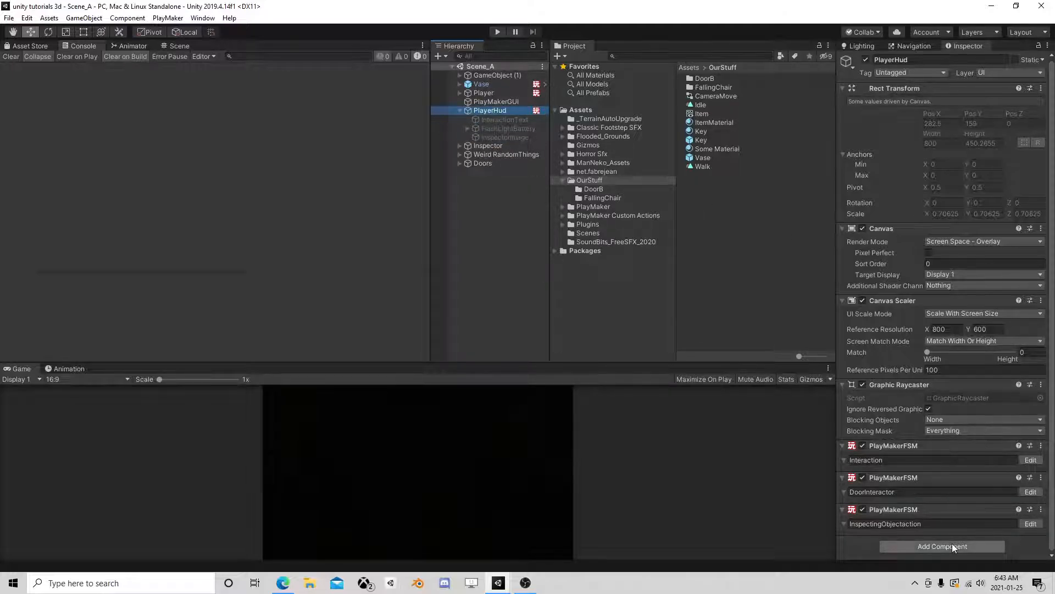
{"action": "left_click", "coordinate": [1031, 523]}
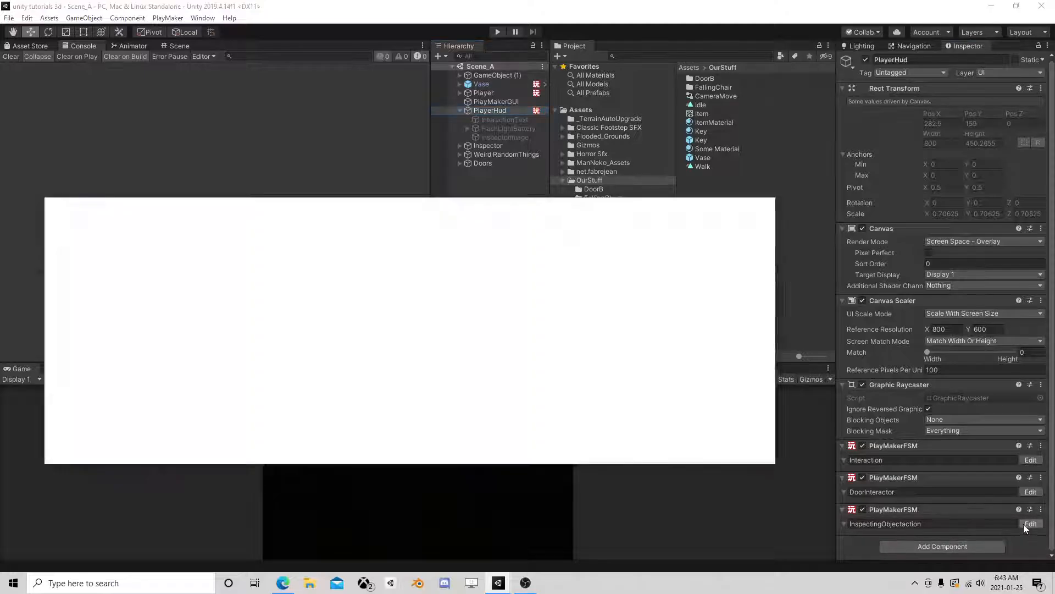
{"action": "left_click", "coordinate": [770, 203]}
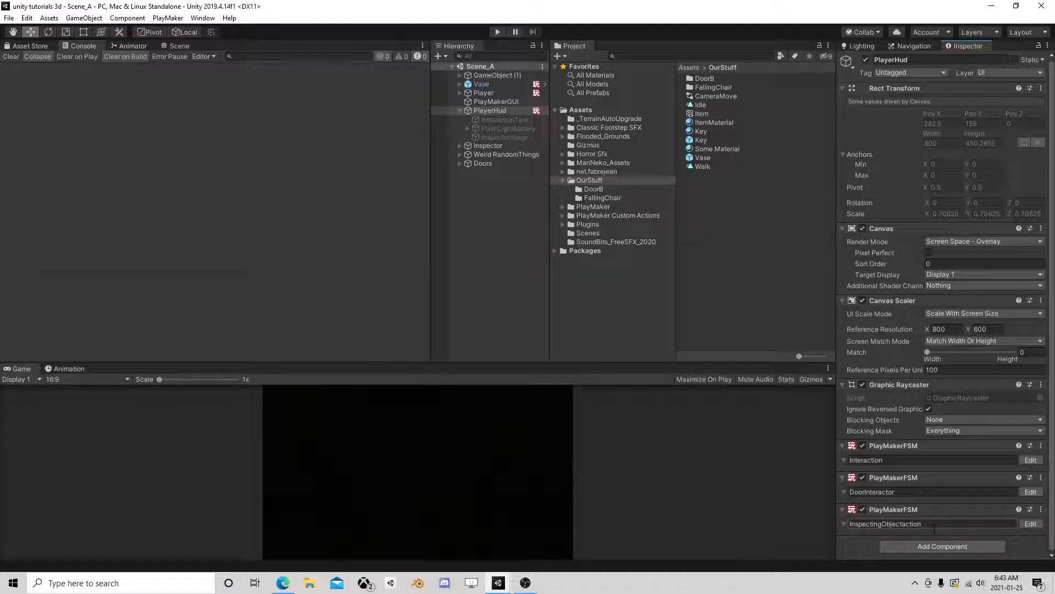
{"action": "left_click", "coordinate": [947, 549]}
{"action": "left_click", "coordinate": [930, 432]}
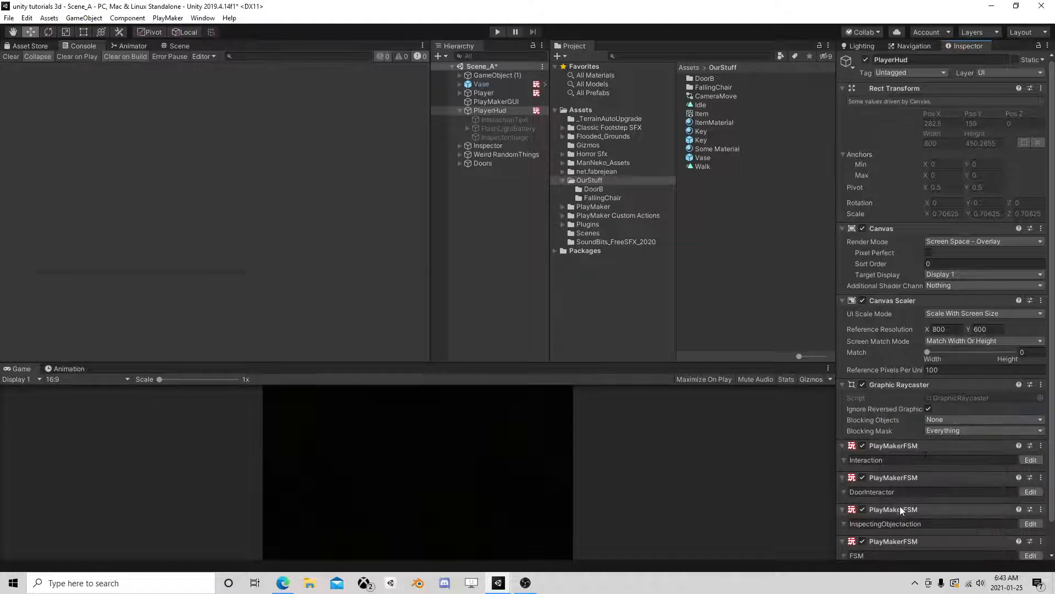
{"action": "scroll", "coordinate": [901, 504], "scroll_direction": "down", "scroll_amount": 1}
{"action": "left_click", "coordinate": [879, 522]}
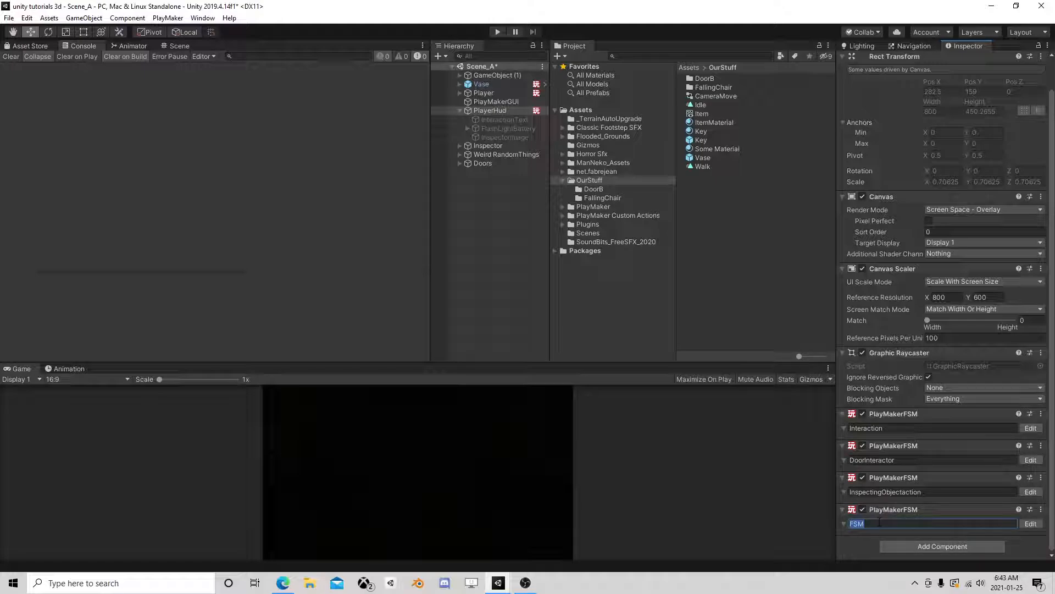
{"action": "type", "text": "Keys"}
Step: Open the Keys FSM of PlayerHud and add an Array variable named Keys
{"action": "left_click", "coordinate": [1030, 524]}
{"action": "left_click", "coordinate": [733, 215]}
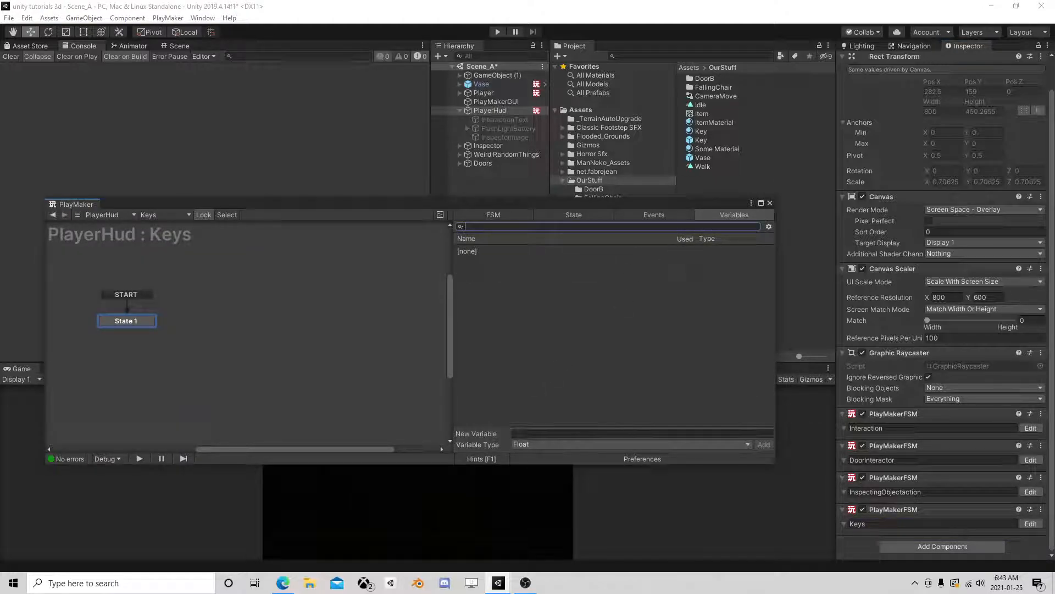
{"action": "left_click", "coordinate": [538, 444]}
{"action": "left_click", "coordinate": [541, 431]}
{"action": "left_click", "coordinate": [539, 434]}
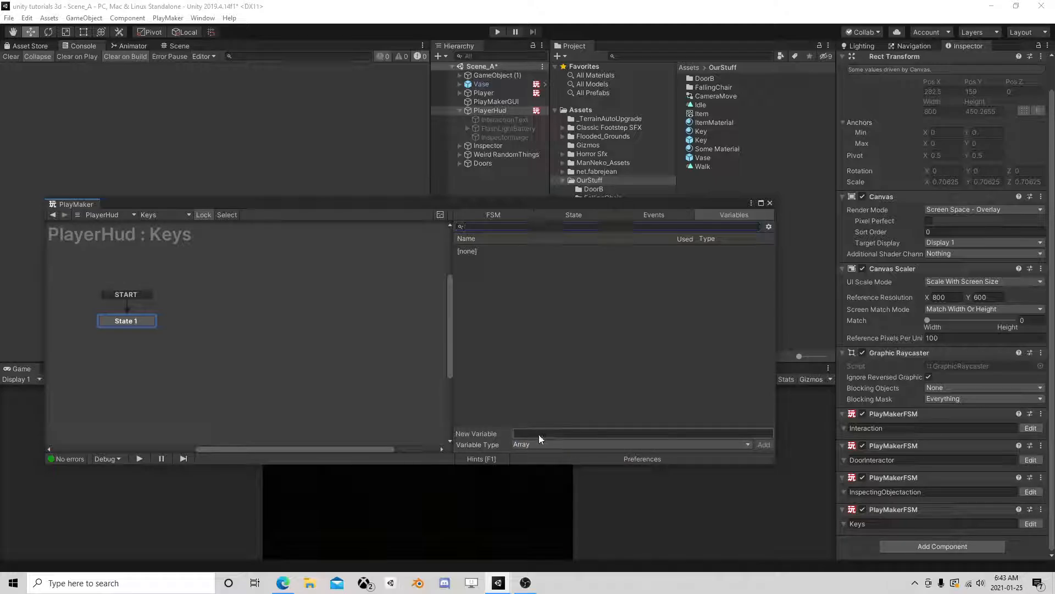
{"action": "type", "text": "Keys"}
{"action": "key", "text": "Return"}
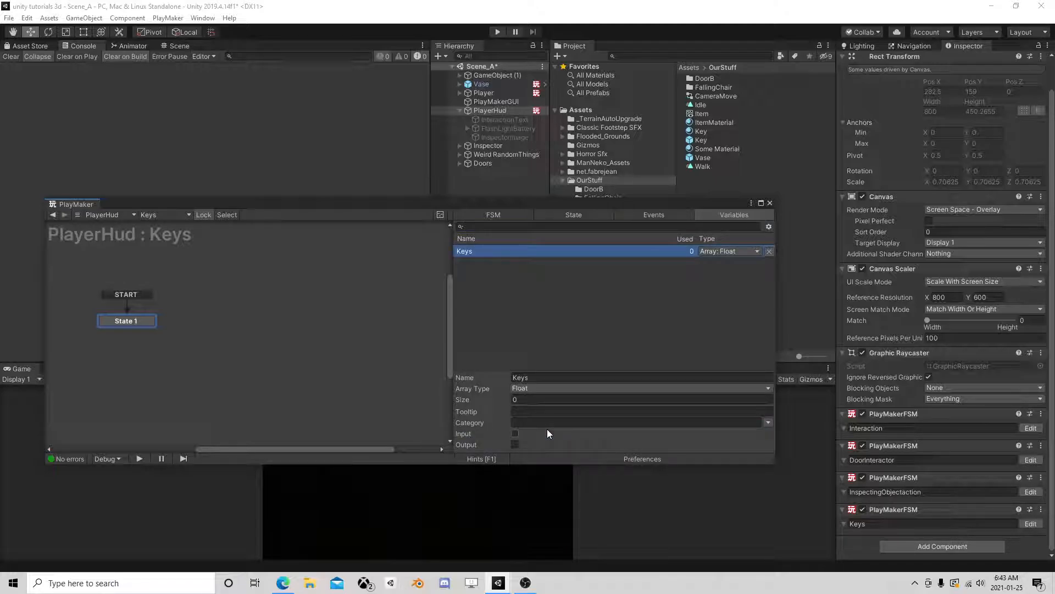
Step: Set the Keys array's type to Bool and its size to 1, and close the FSM editor
{"action": "left_click", "coordinate": [543, 388]}
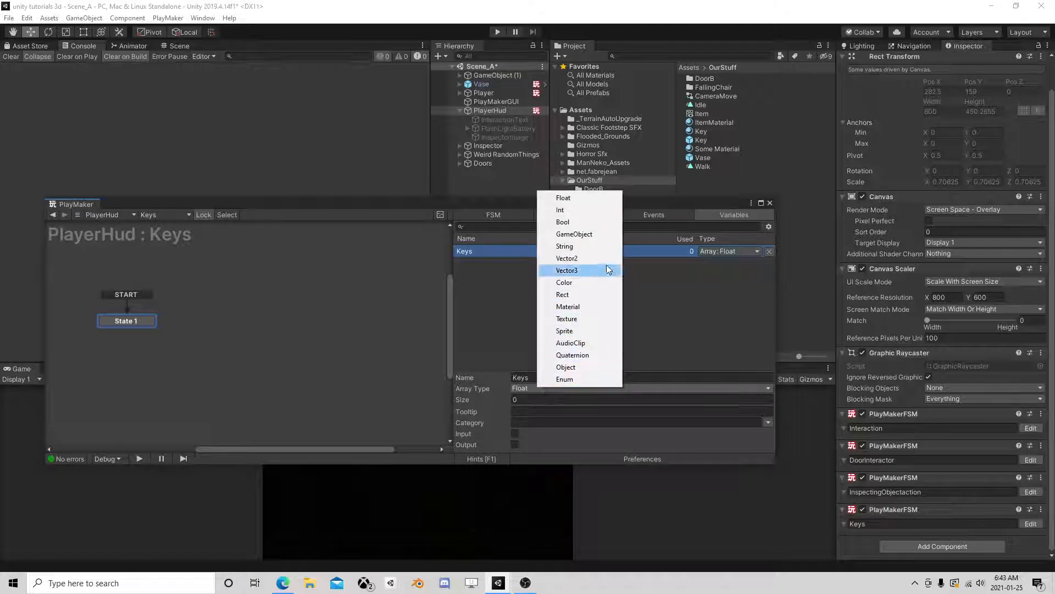
{"action": "left_click", "coordinate": [581, 223]}
{"action": "left_click", "coordinate": [536, 400]}
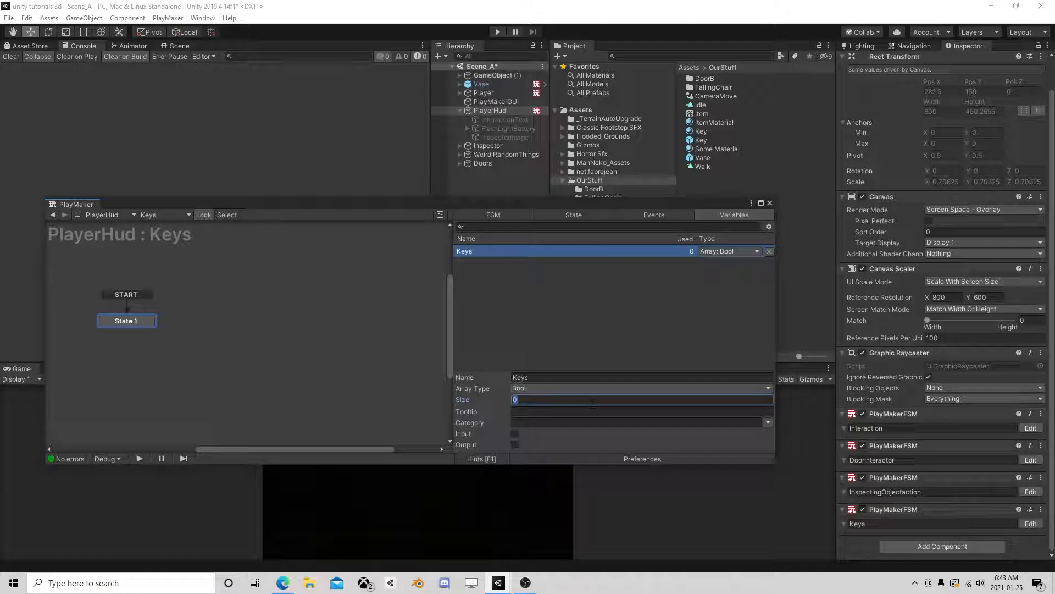
{"action": "type", "text": "1"}
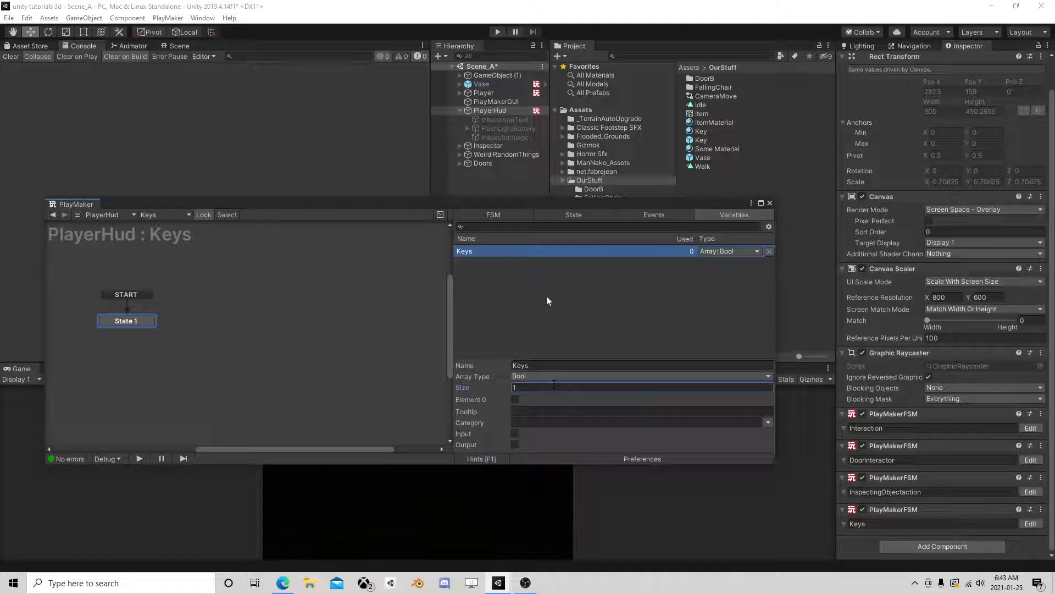
{"action": "left_click", "coordinate": [770, 203]}
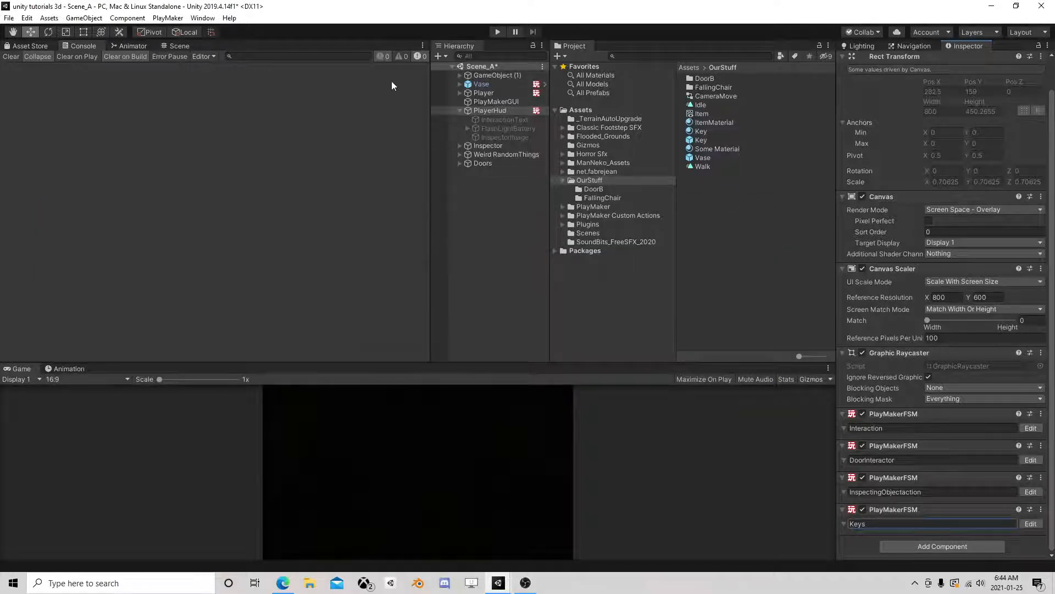
Step: Expand the Vase down to its hidden Key object and open the Key's FSM for editing
{"action": "left_click", "coordinate": [460, 110]}
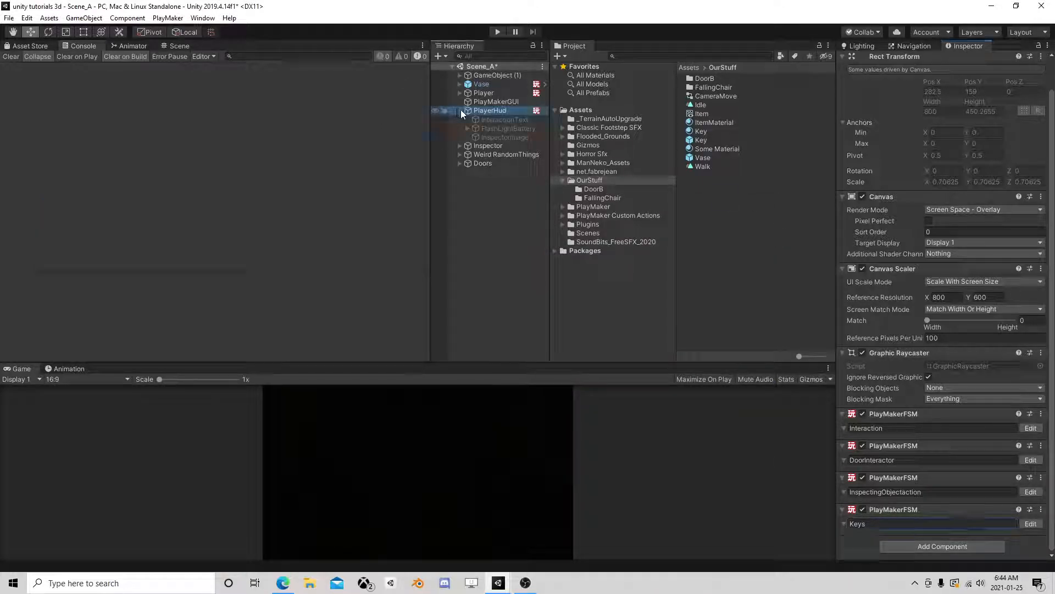
{"action": "left_click", "coordinate": [459, 110]}
{"action": "left_click", "coordinate": [459, 84]}
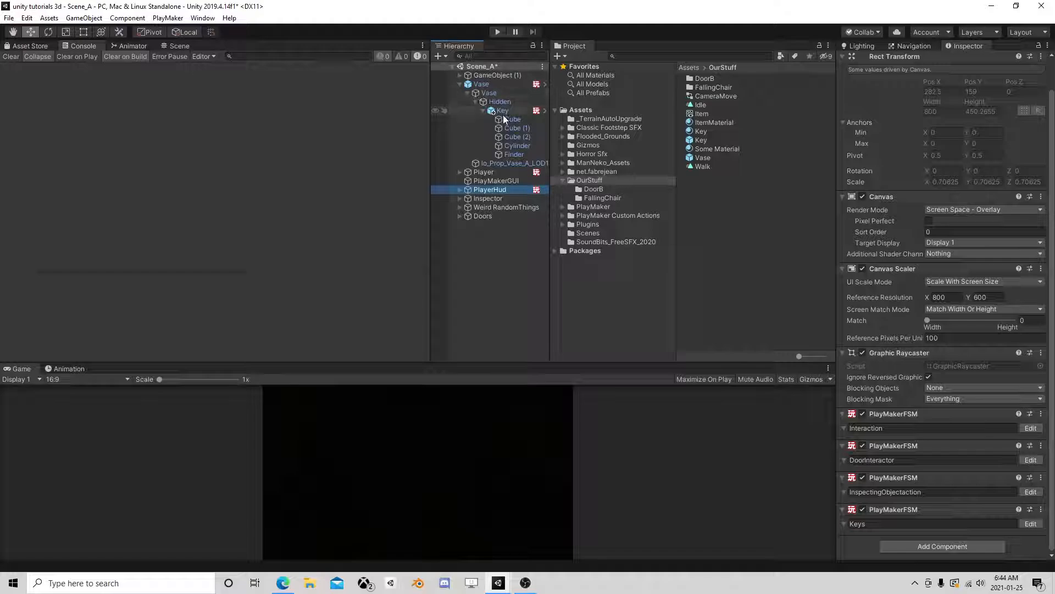
{"action": "left_click", "coordinate": [507, 111]}
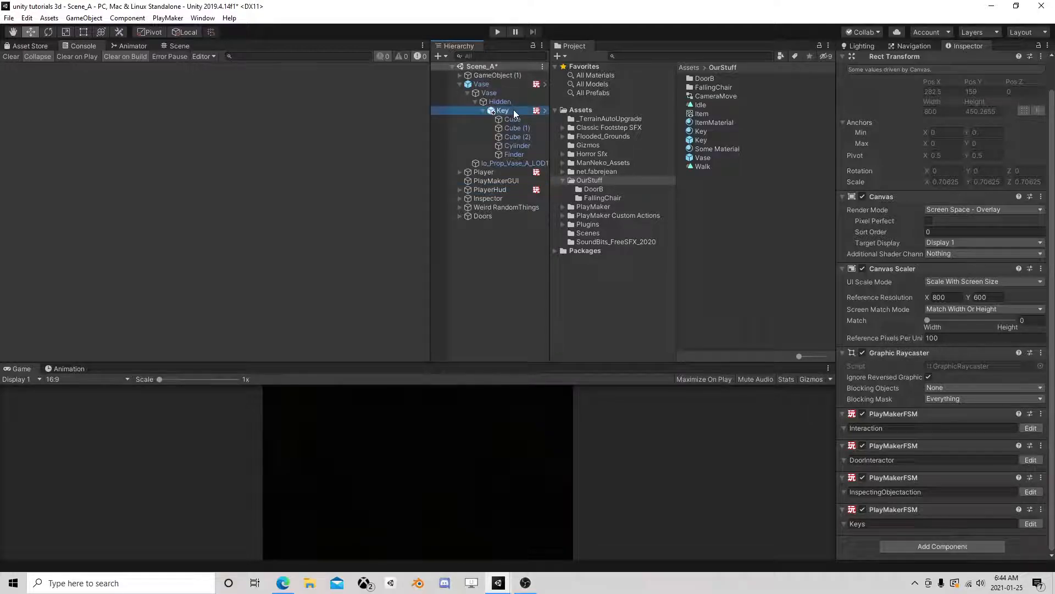
{"action": "left_click", "coordinate": [483, 110]}
{"action": "left_click", "coordinate": [1044, 166]}
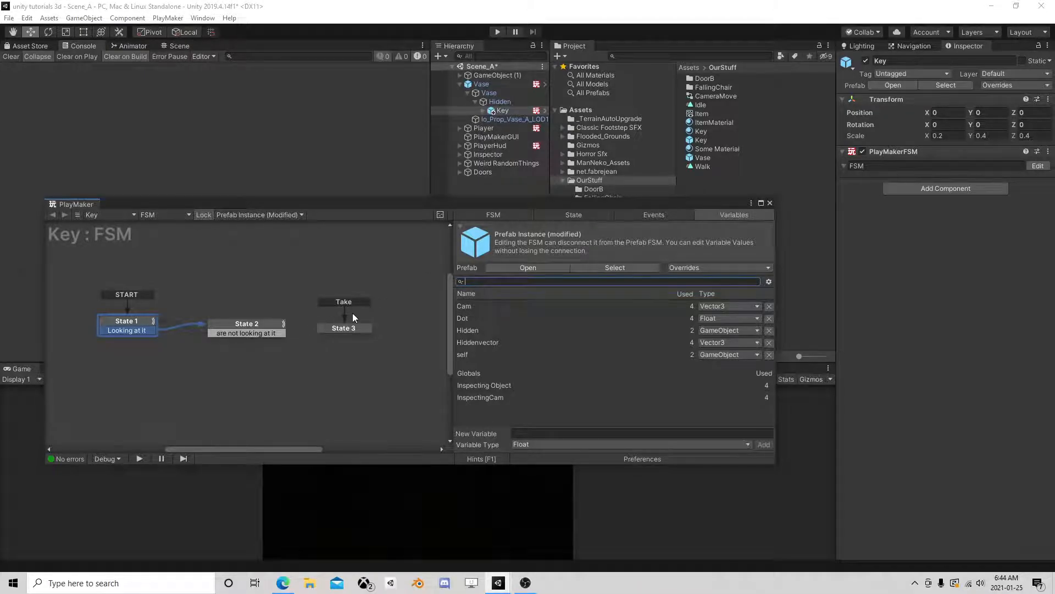
Step: Examine the actions of State 3 and State 2 in the Key's FSM and close the editor
{"action": "left_click", "coordinate": [340, 327]}
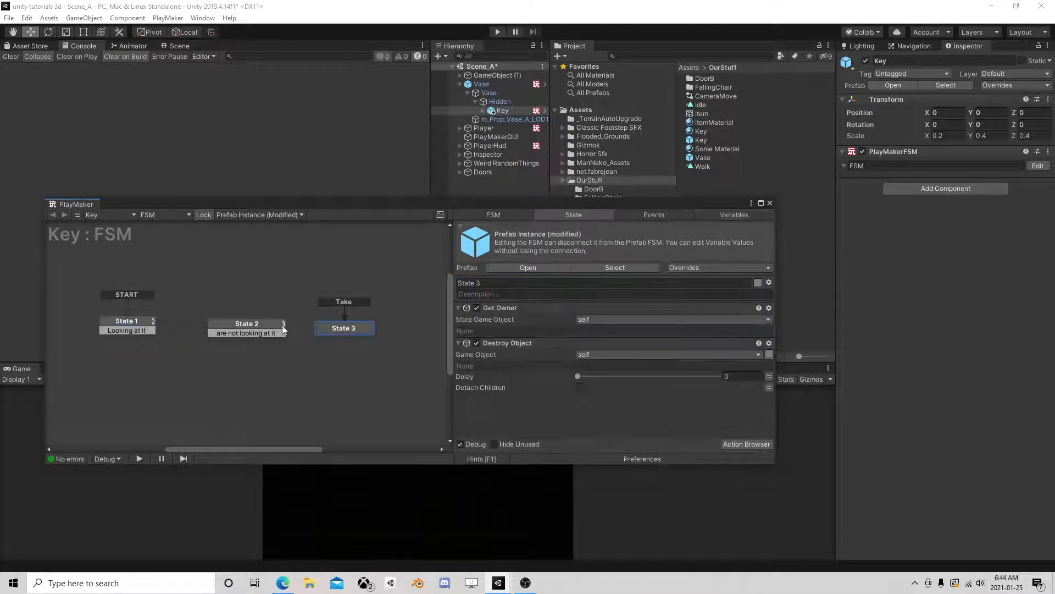
{"action": "left_click", "coordinate": [268, 323]}
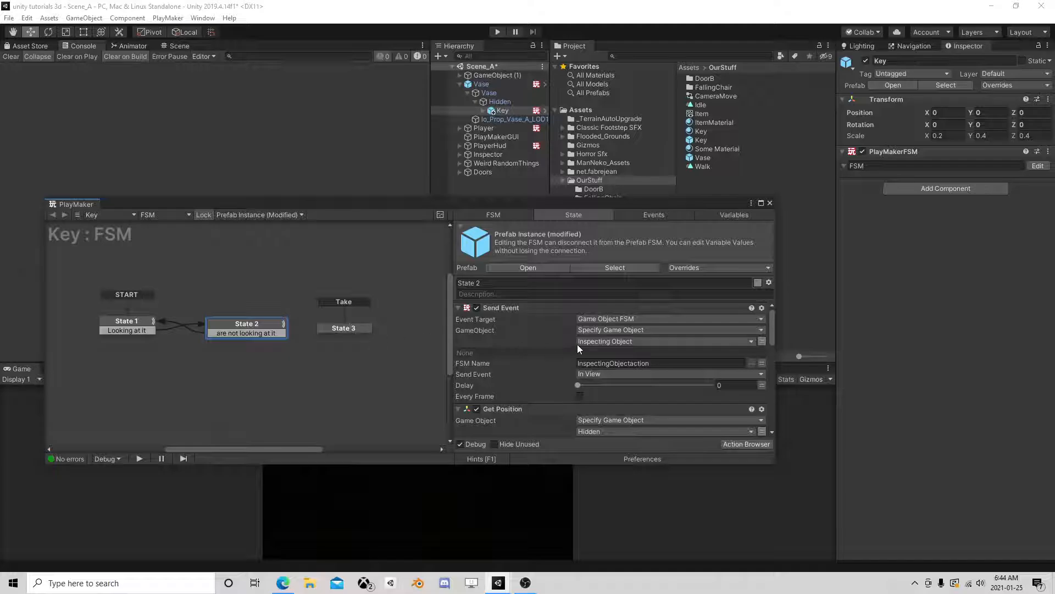
{"action": "scroll", "coordinate": [577, 344], "scroll_direction": "down", "scroll_amount": 3}
{"action": "scroll", "coordinate": [577, 344], "scroll_direction": "down", "scroll_amount": 5}
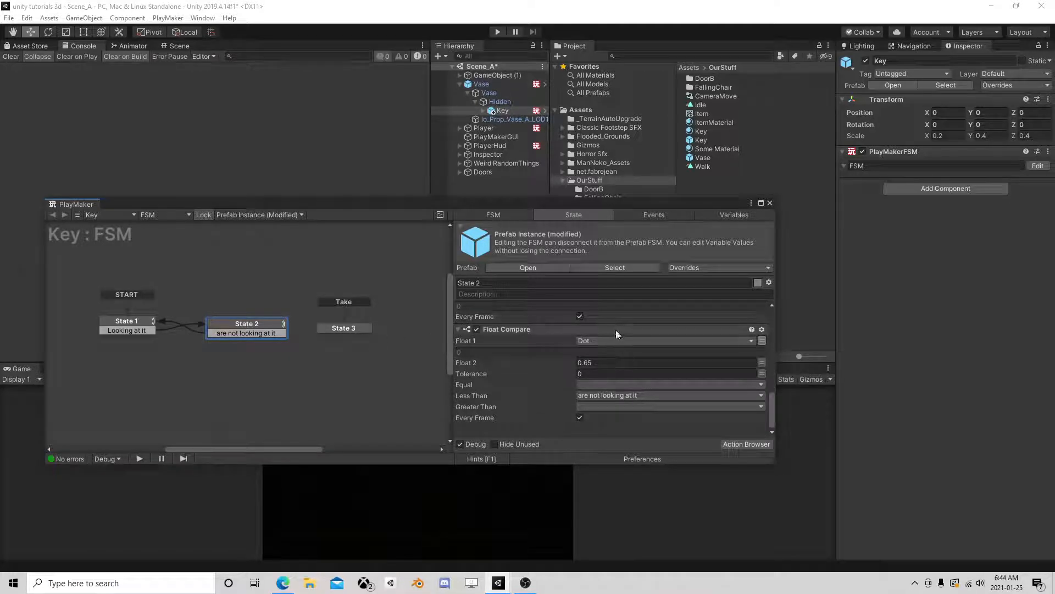
{"action": "scroll", "coordinate": [630, 342], "scroll_direction": "up", "scroll_amount": 4}
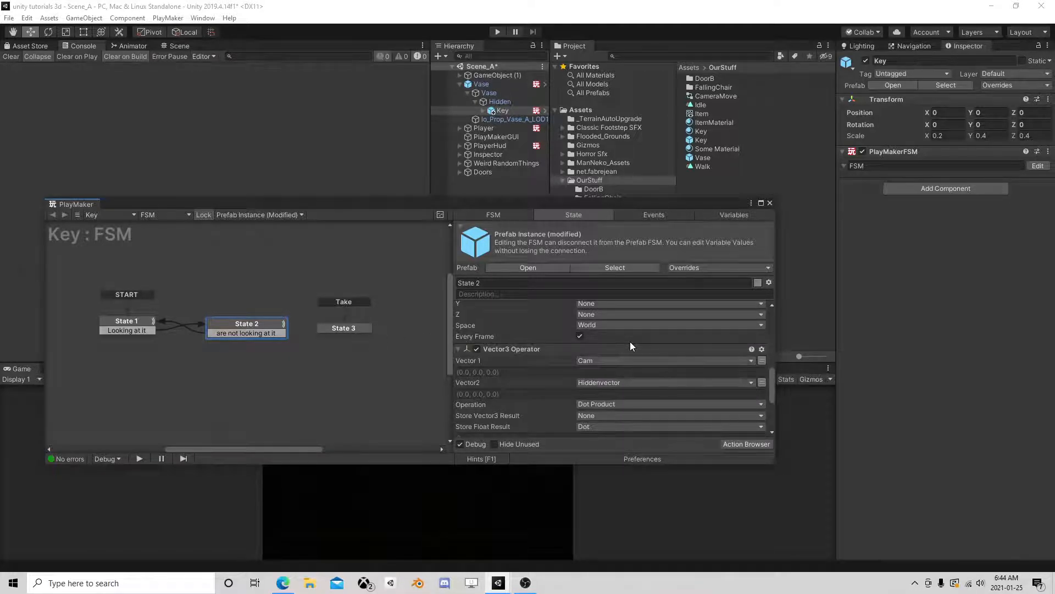
{"action": "left_click", "coordinate": [353, 328]}
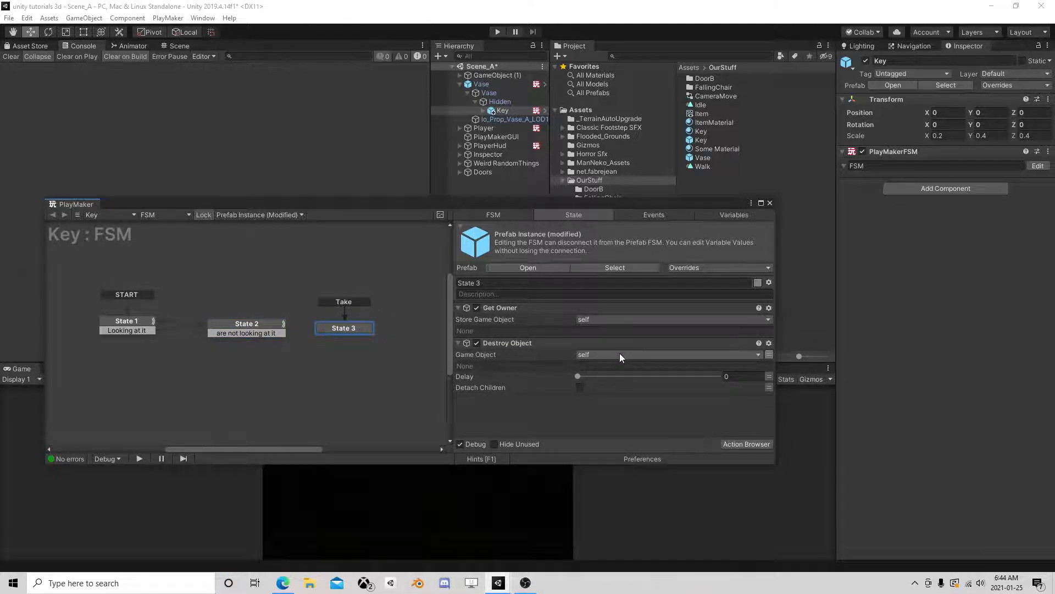
{"action": "left_click", "coordinate": [770, 203]}
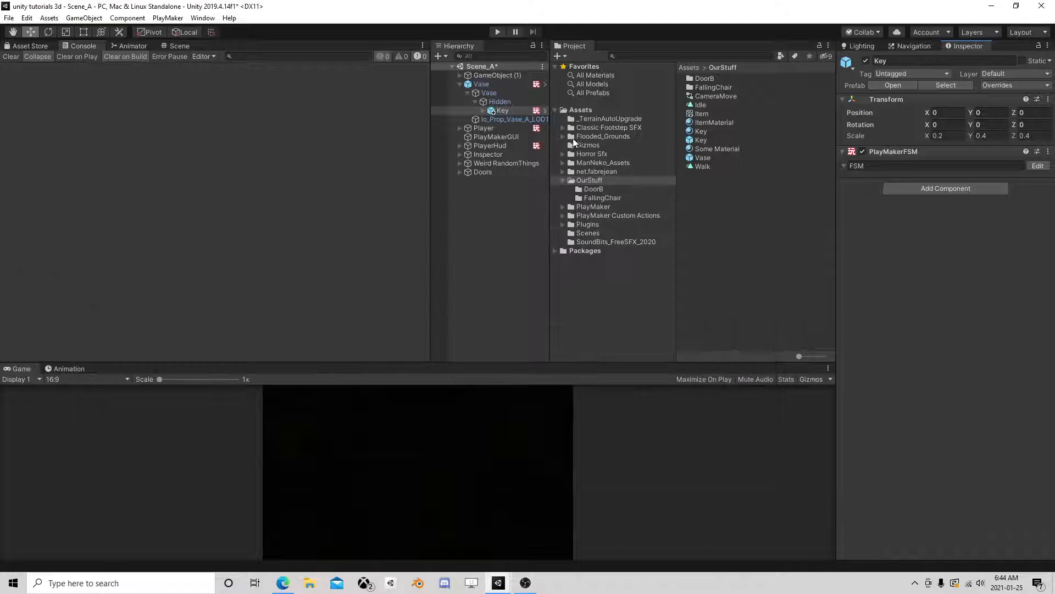
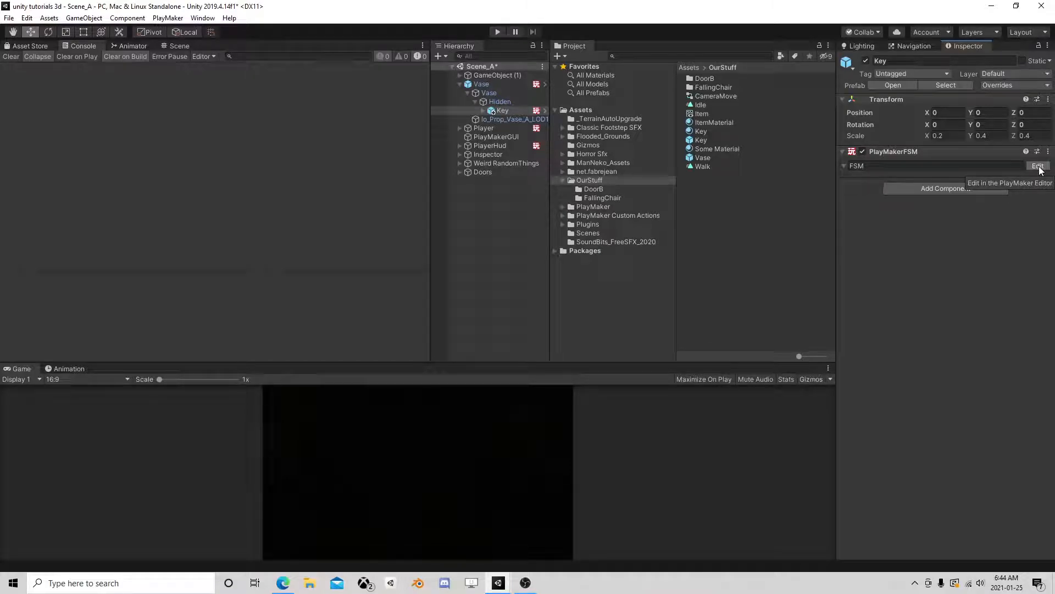
Step: Open the Keys FSM of PlayerHud and add a second state beside State 1
{"action": "left_click", "coordinate": [489, 145]}
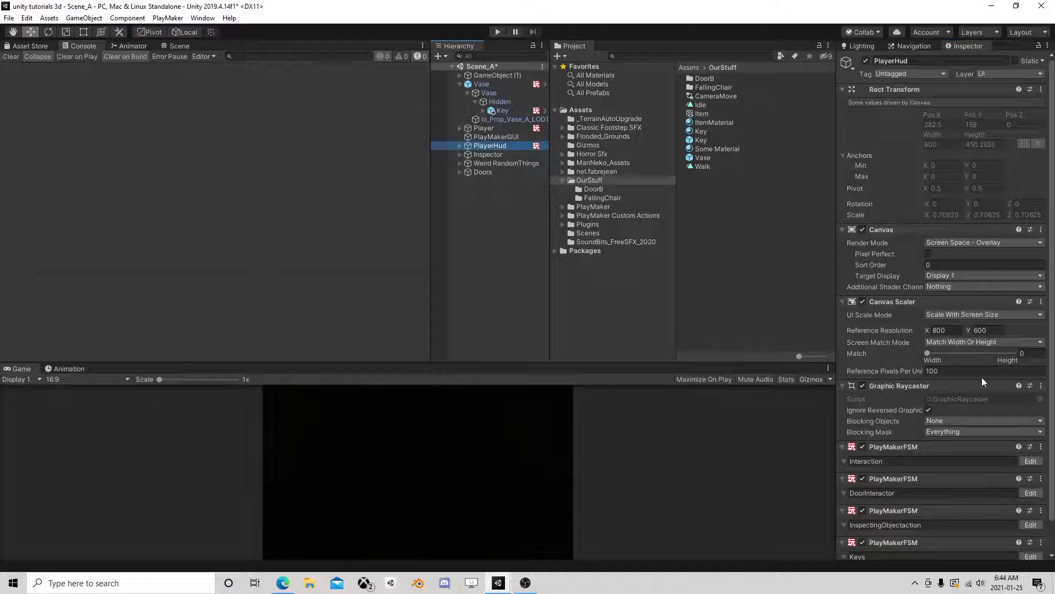
{"action": "scroll", "coordinate": [982, 377], "scroll_direction": "down", "scroll_amount": 2}
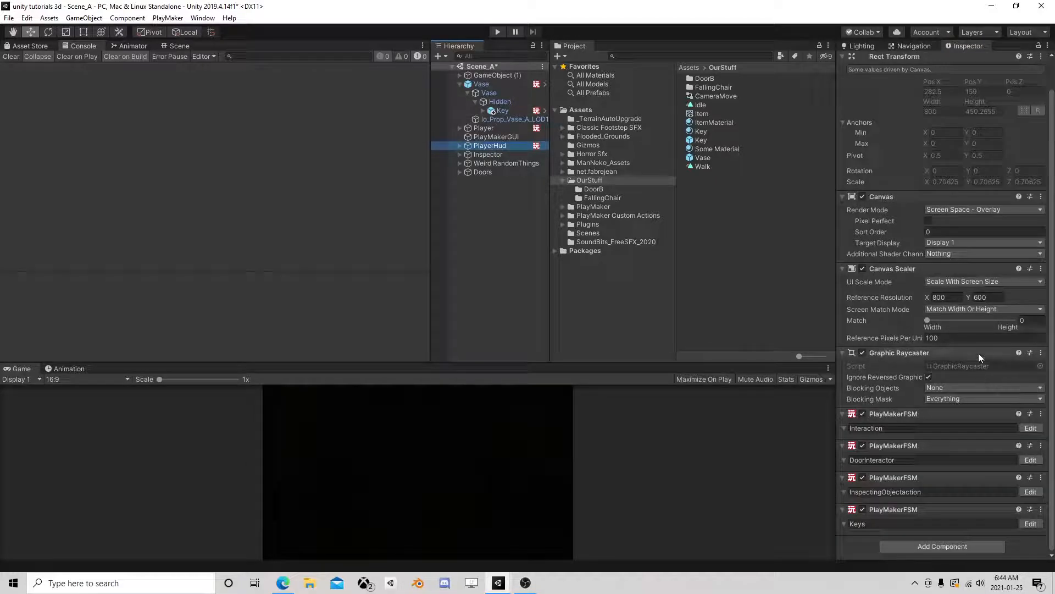
{"action": "left_click", "coordinate": [1031, 524]}
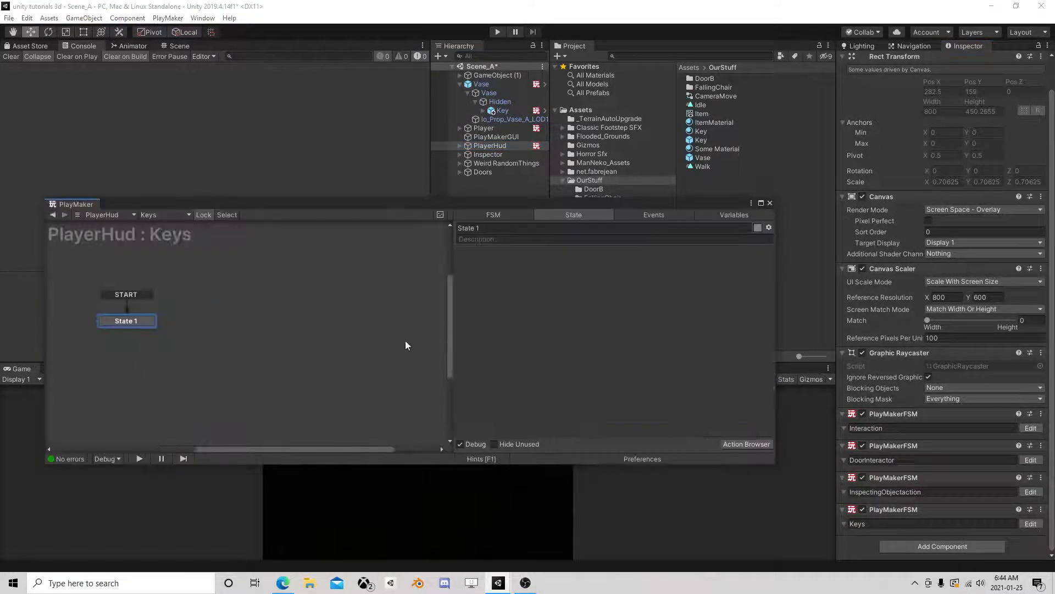
{"action": "right_click", "coordinate": [207, 318]}
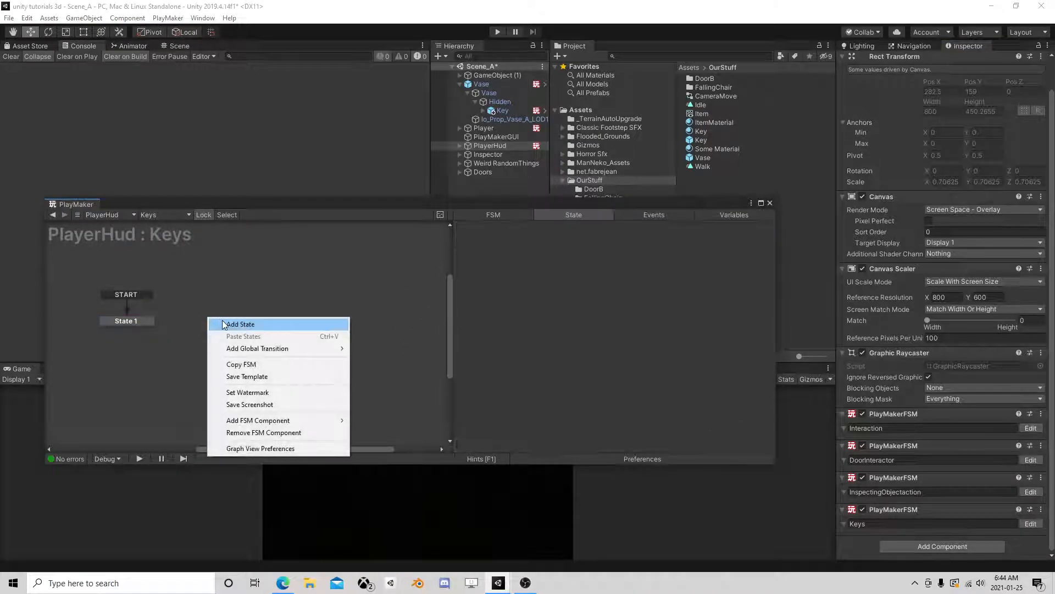
{"action": "left_click", "coordinate": [223, 326]}
Step: Add a HasKey event, assign it as a global transition to State 2, and close the FSM editor
{"action": "left_click", "coordinate": [625, 214]}
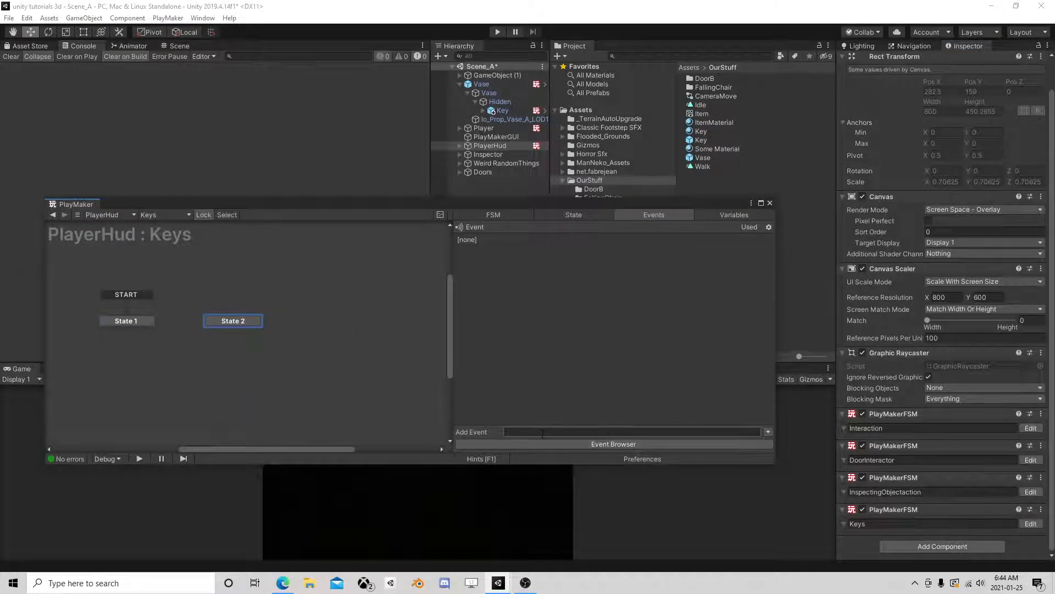
{"action": "type", "text": "HasKey"}
{"action": "key", "text": "Return"}
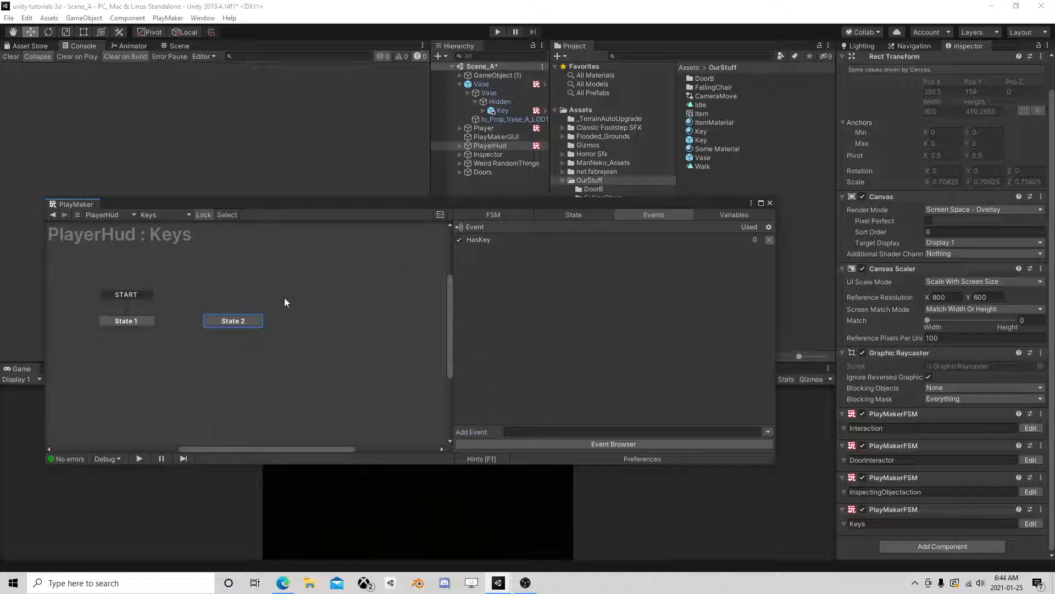
{"action": "right_click", "coordinate": [240, 318]}
{"action": "mouse_move", "coordinate": [297, 337]}
{"action": "left_click", "coordinate": [391, 336]}
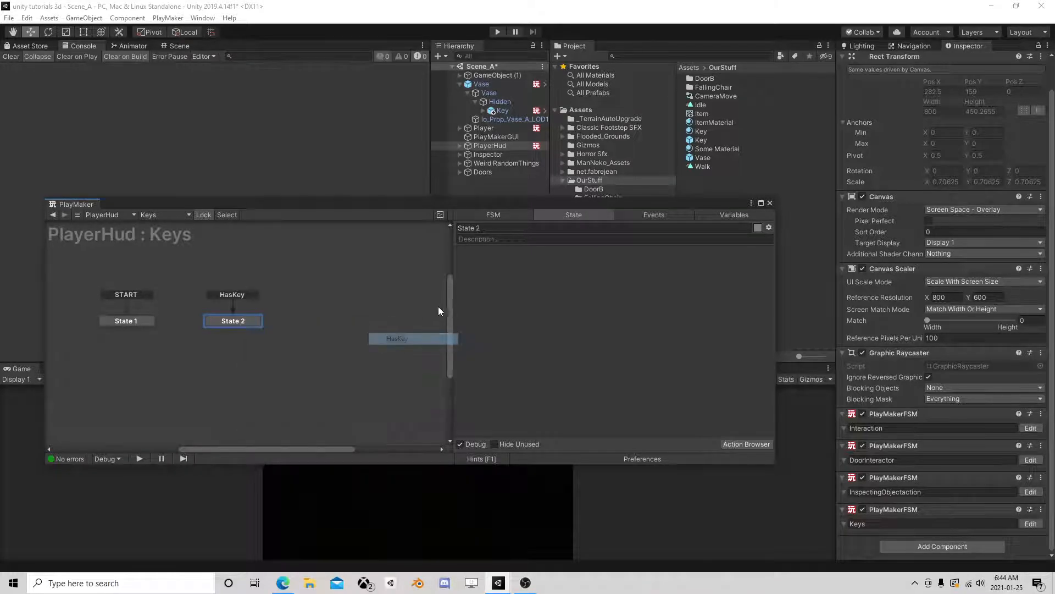
{"action": "left_click", "coordinate": [771, 203]}
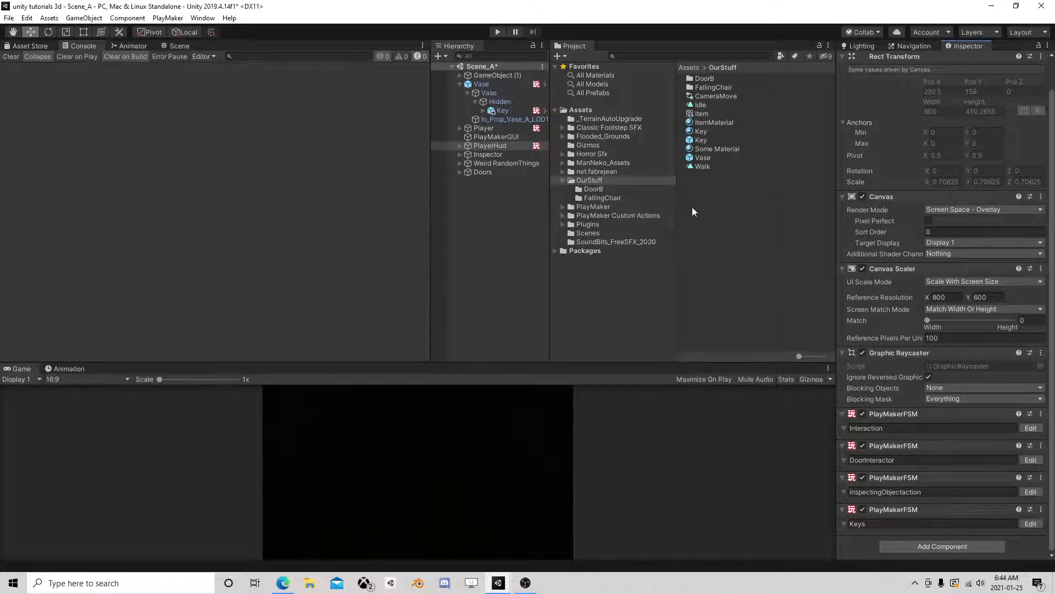
Step: Open the Key prefab from the OurStuff folder and open its FSM for editing
{"action": "left_click", "coordinate": [506, 111]}
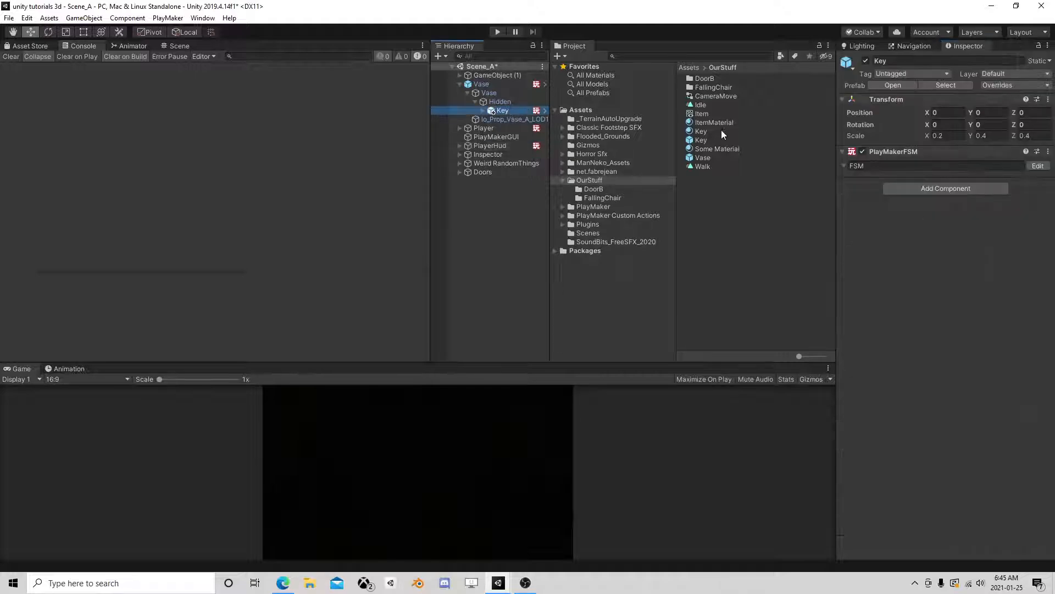
{"action": "left_click", "coordinate": [710, 139]}
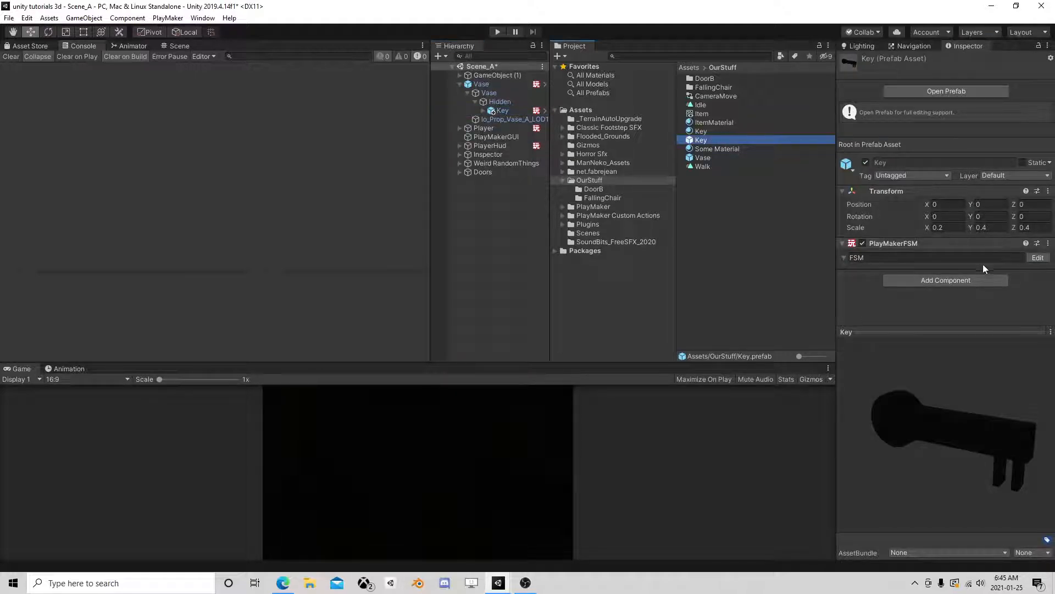
{"action": "left_click", "coordinate": [941, 92]}
{"action": "left_click", "coordinate": [1038, 156]}
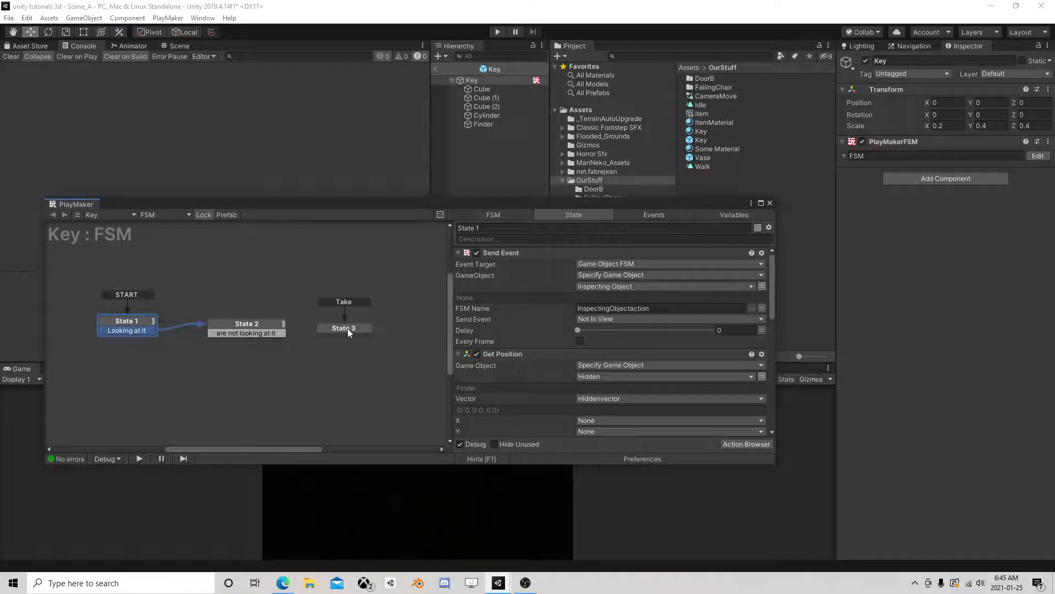
Step: Add a Send Event action to State 3 and place it above the Get Owner action
{"action": "left_click", "coordinate": [347, 329]}
{"action": "left_click", "coordinate": [736, 444]}
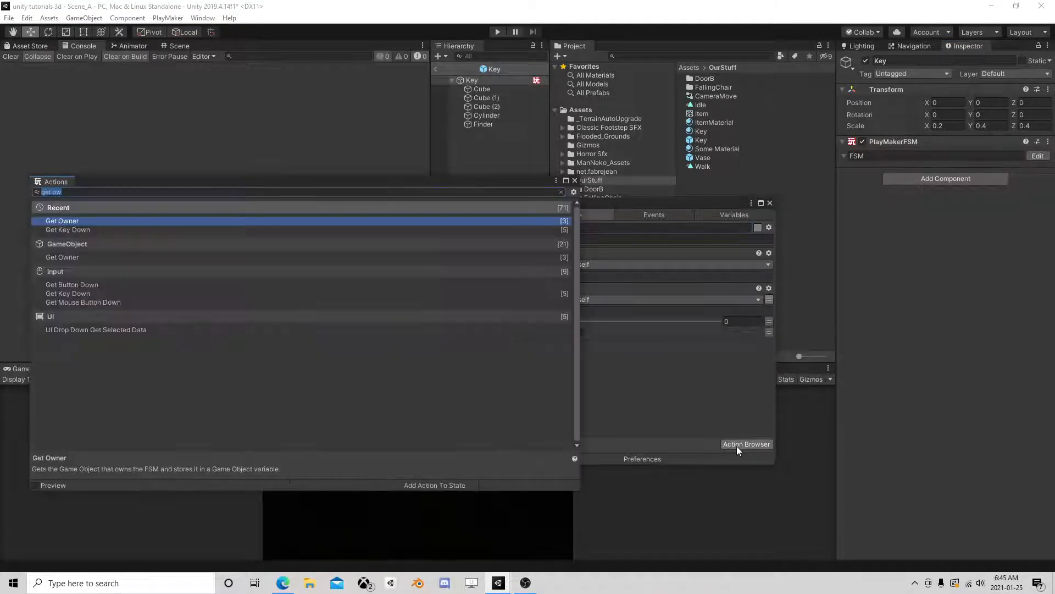
{"action": "type", "text": "send eve"}
{"action": "double_click", "coordinate": [149, 220]}
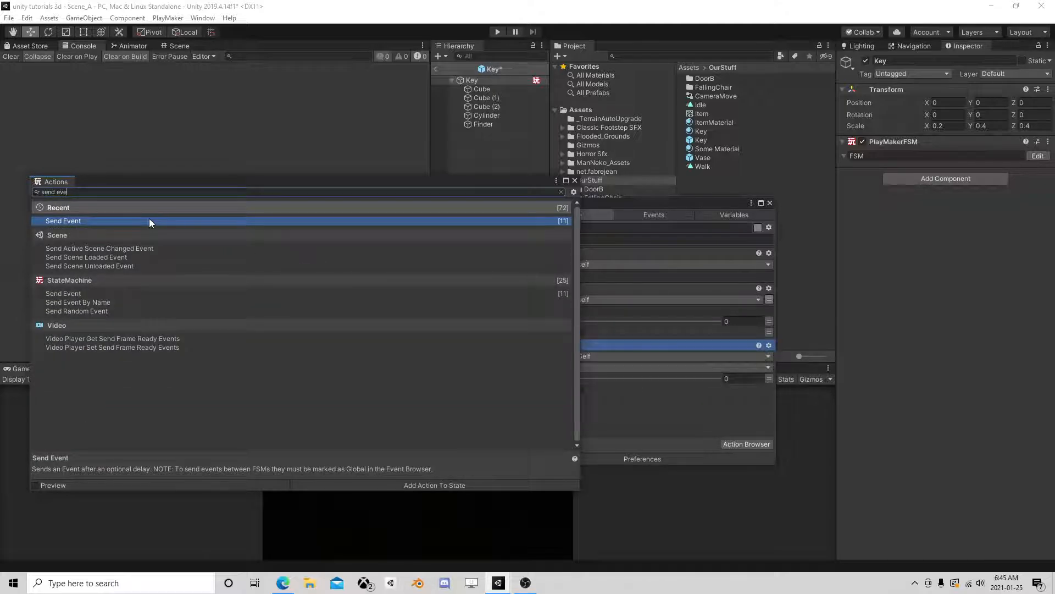
{"action": "left_click", "coordinate": [574, 181]}
{"action": "left_click_drag", "start_coordinate": [506, 344], "coordinate": [550, 283]}
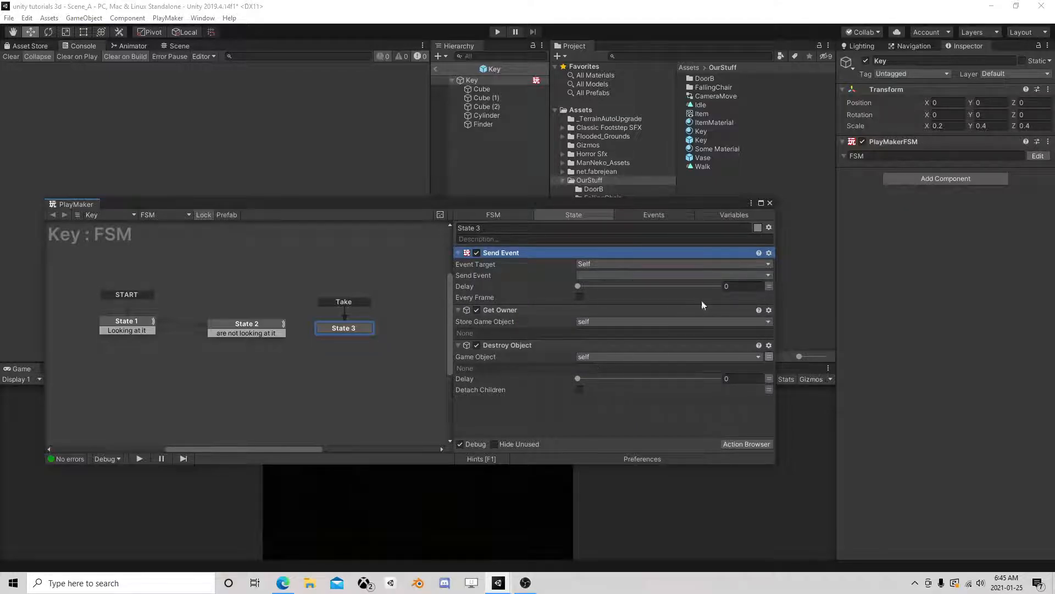
Step: Set the Send Event target to Game Object FSM and specify the global variable Inspecting Object as its GameObject
{"action": "left_click", "coordinate": [718, 264]}
{"action": "left_click", "coordinate": [637, 301]}
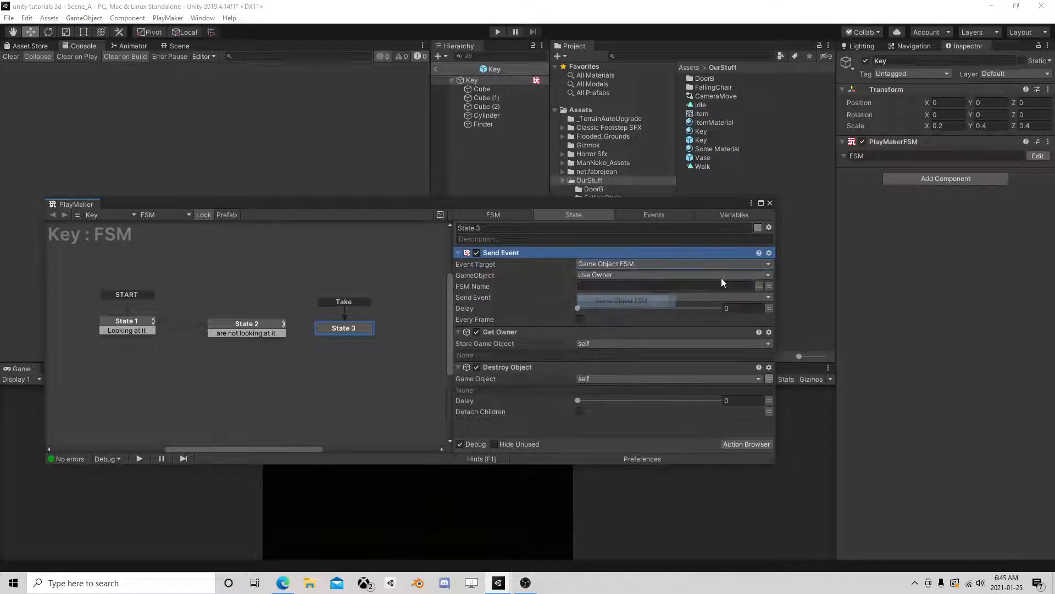
{"action": "left_click", "coordinate": [747, 275]}
{"action": "left_click", "coordinate": [661, 299]}
{"action": "left_click", "coordinate": [761, 287]}
{"action": "left_click", "coordinate": [713, 286]}
{"action": "mouse_move", "coordinate": [661, 337]}
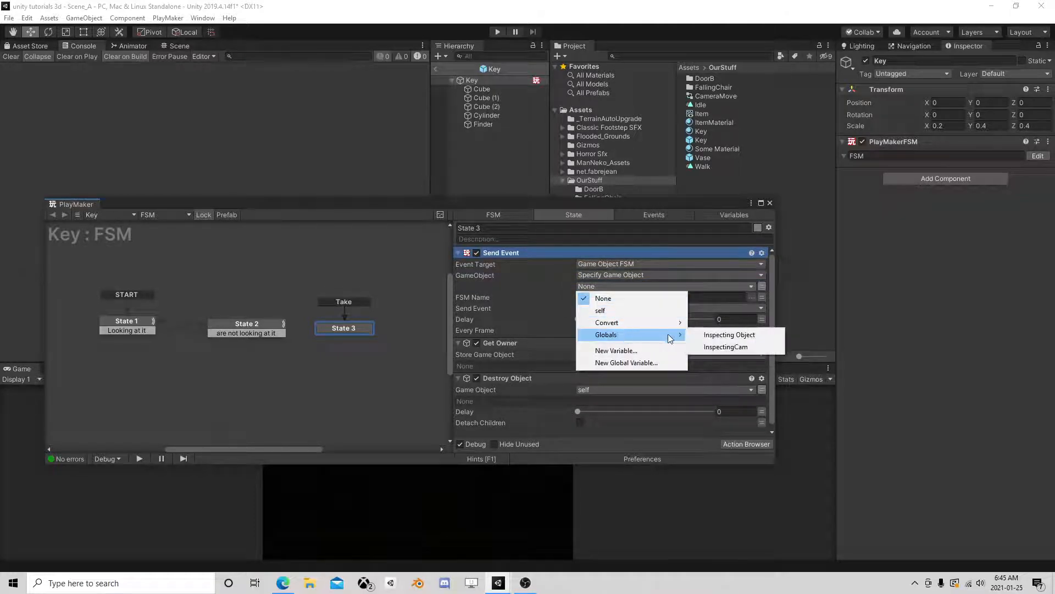
{"action": "left_click", "coordinate": [729, 334]}
Step: Leave the Key prefab, close the FSM editor, and reopen the Key prefab's FSM from the OurStuff folder
{"action": "left_click_drag", "start_coordinate": [635, 209], "coordinate": [601, 227]}
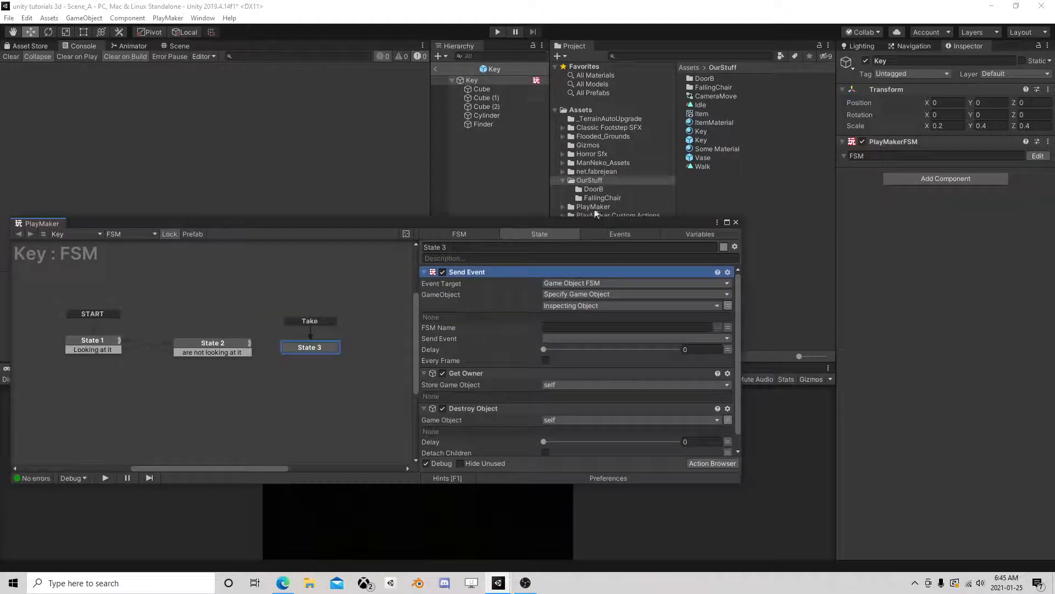
{"action": "left_click", "coordinate": [436, 70]}
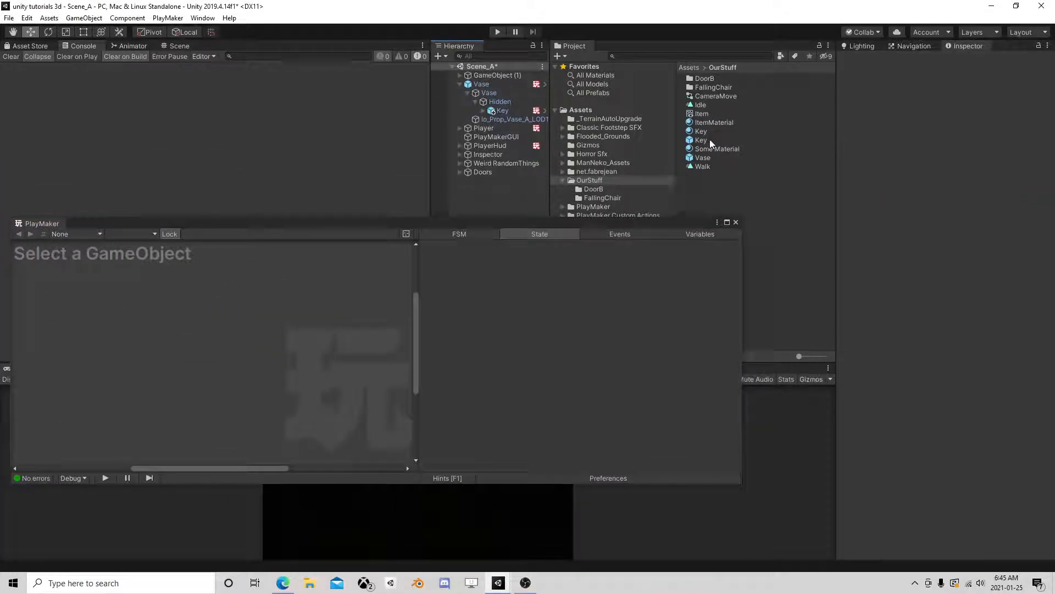
{"action": "left_click", "coordinate": [735, 222]}
{"action": "left_click", "coordinate": [701, 157]}
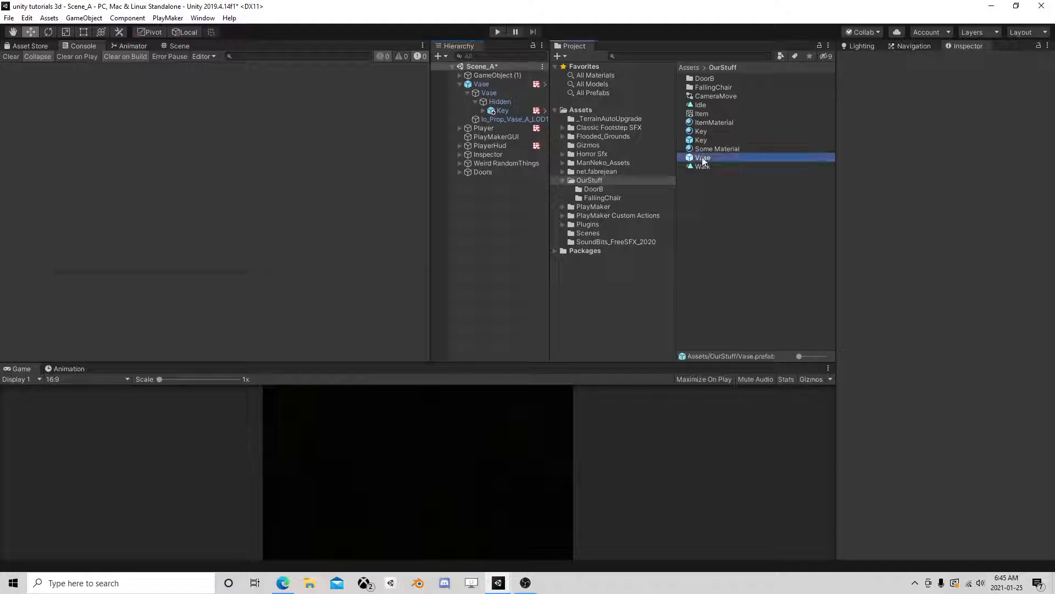
{"action": "left_click", "coordinate": [704, 131]}
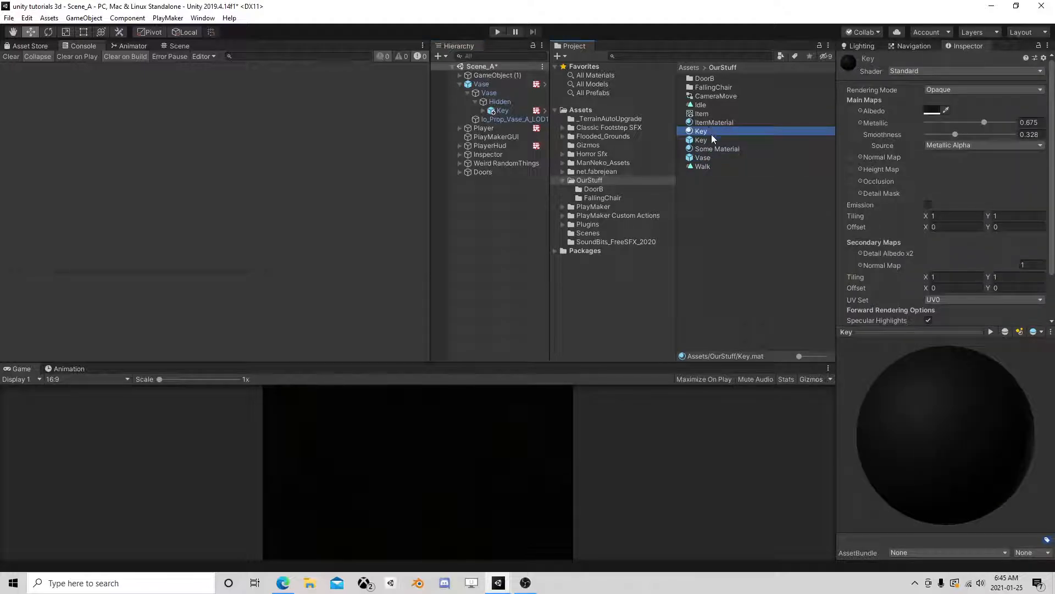
{"action": "left_click", "coordinate": [714, 140]}
{"action": "left_click", "coordinate": [1036, 258]}
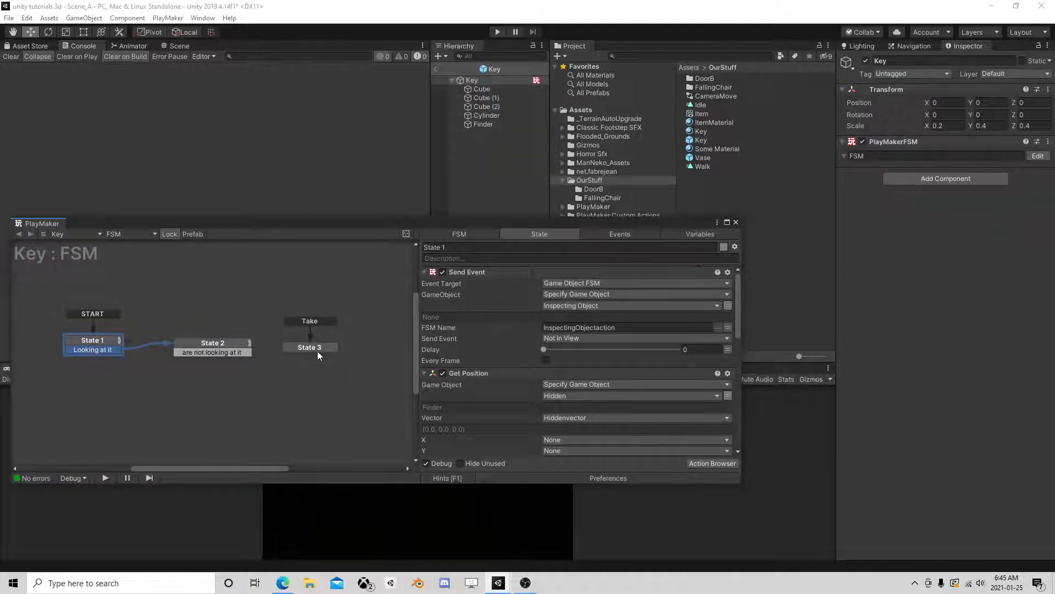
Step: In State 3's Send Event action, set the FSM Name to Keys and the sent event to the global event HasKey
{"action": "scroll", "coordinate": [507, 342], "scroll_direction": "down", "scroll_amount": 3}
{"action": "left_click", "coordinate": [324, 347]}
{"action": "scroll", "coordinate": [576, 426], "scroll_direction": "down", "scroll_amount": 1}
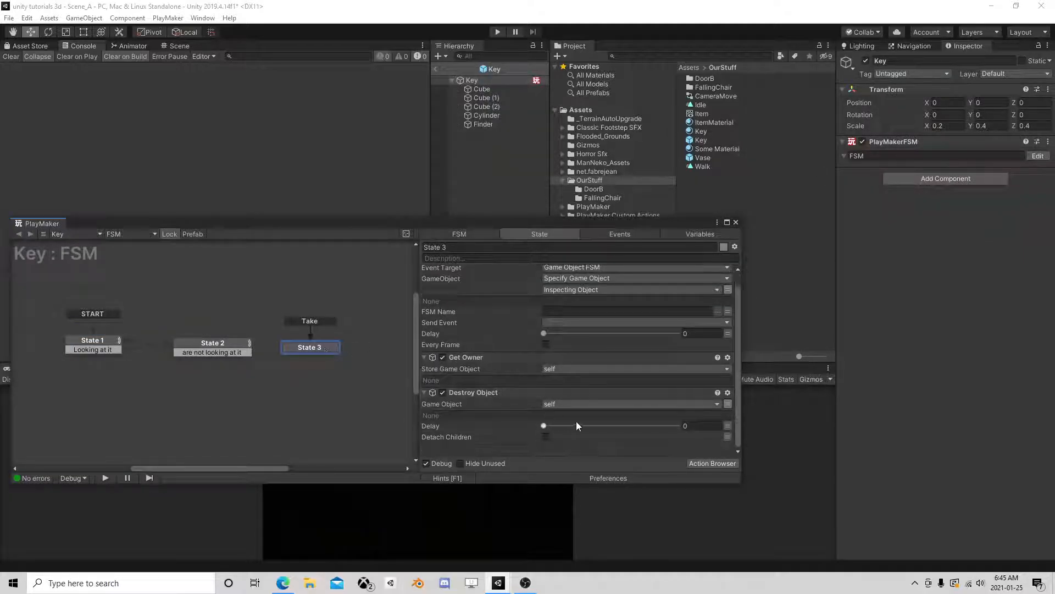
{"action": "scroll", "coordinate": [587, 328], "scroll_direction": "up", "scroll_amount": 1}
{"action": "left_click", "coordinate": [587, 327]}
{"action": "type", "text": "Keys"}
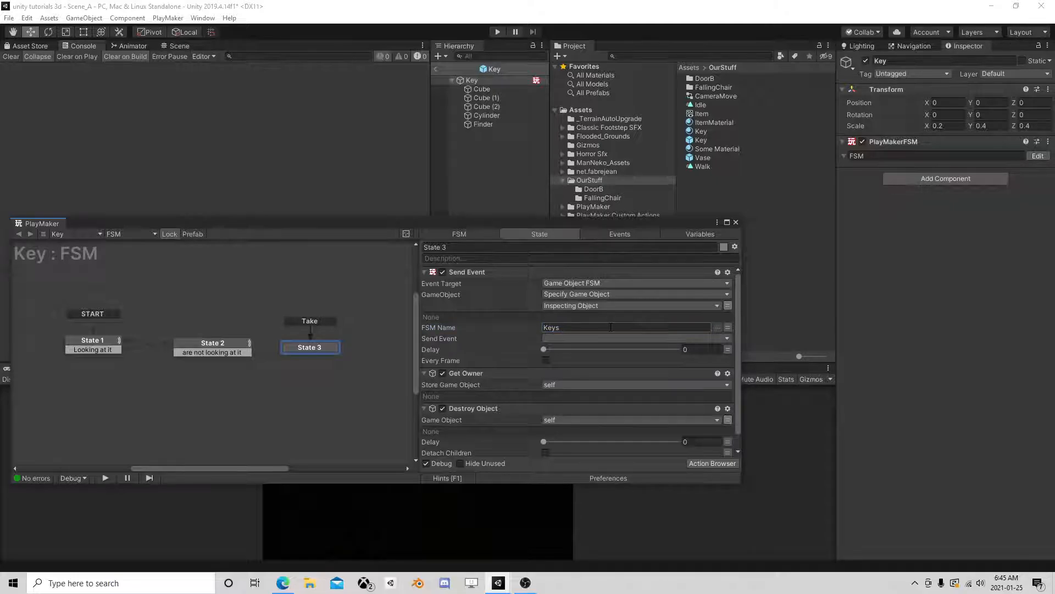
{"action": "left_click", "coordinate": [550, 339]}
{"action": "mouse_move", "coordinate": [596, 371]}
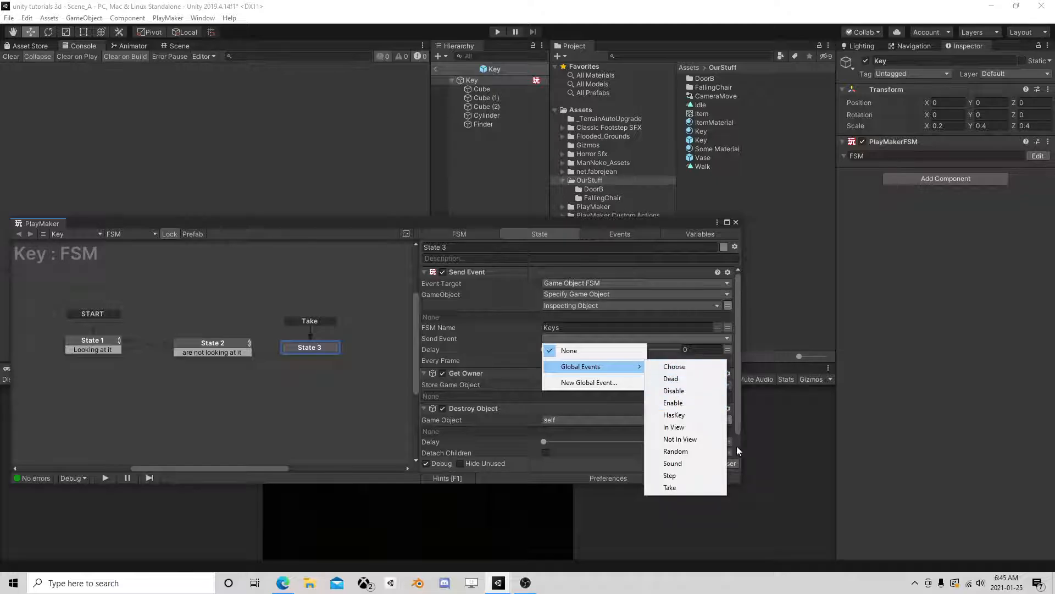
{"action": "left_click", "coordinate": [690, 415]}
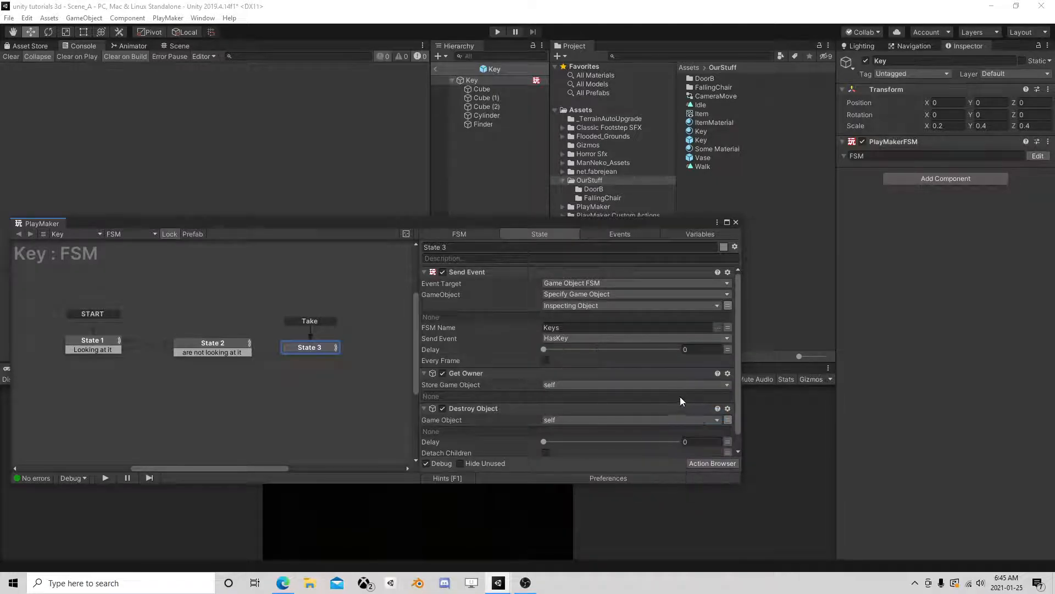
Step: Find the Set Event Int Data action and add it to State 3
{"action": "left_click", "coordinate": [718, 465]}
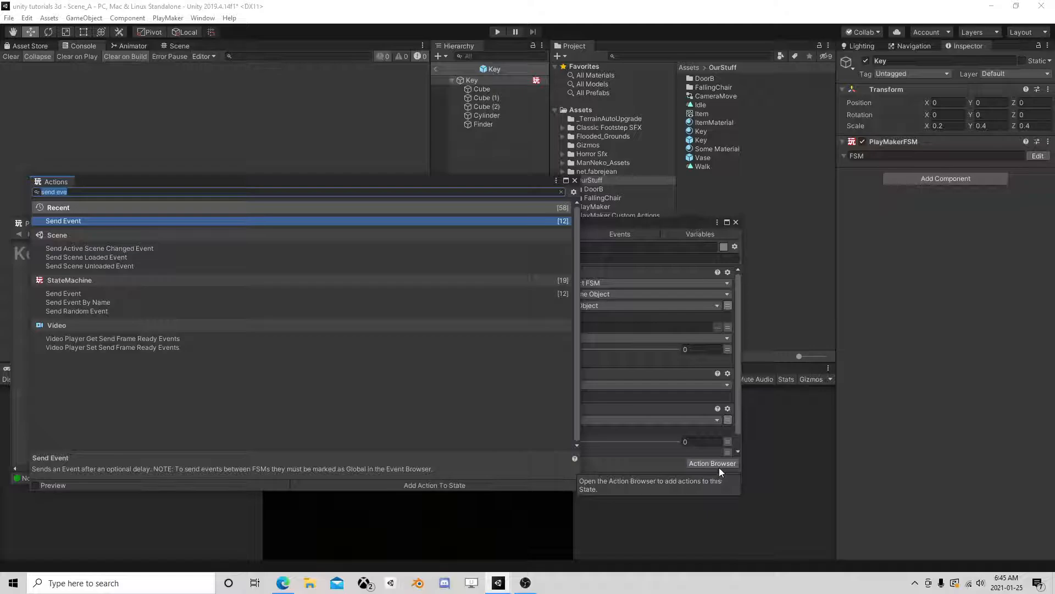
{"action": "type", "text": "send"}
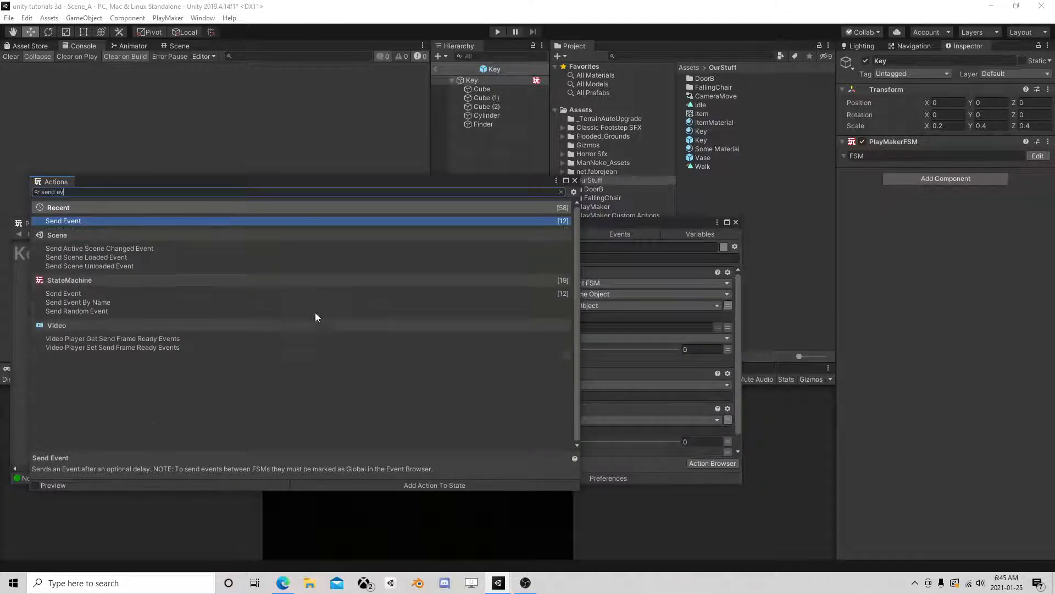
{"action": "key", "text": "BackSpace"}
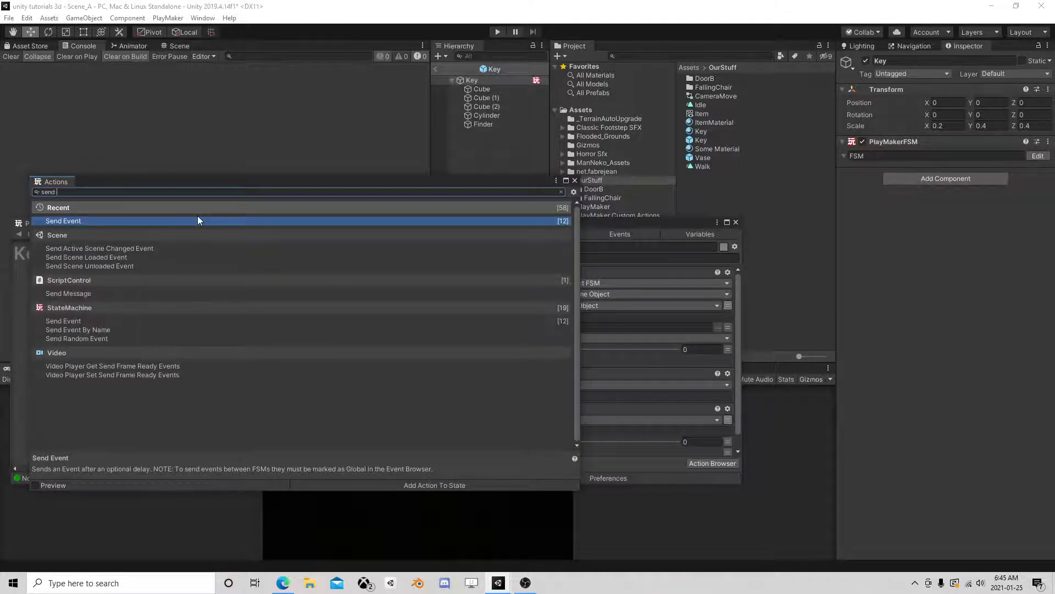
{"action": "key", "text": "BackSpace"}
{"action": "key", "text": "BackSpace"}
{"action": "key", "text": "BackSpace"}
{"action": "type", "text": "t eve"}
{"action": "double_click", "coordinate": [90, 223]}
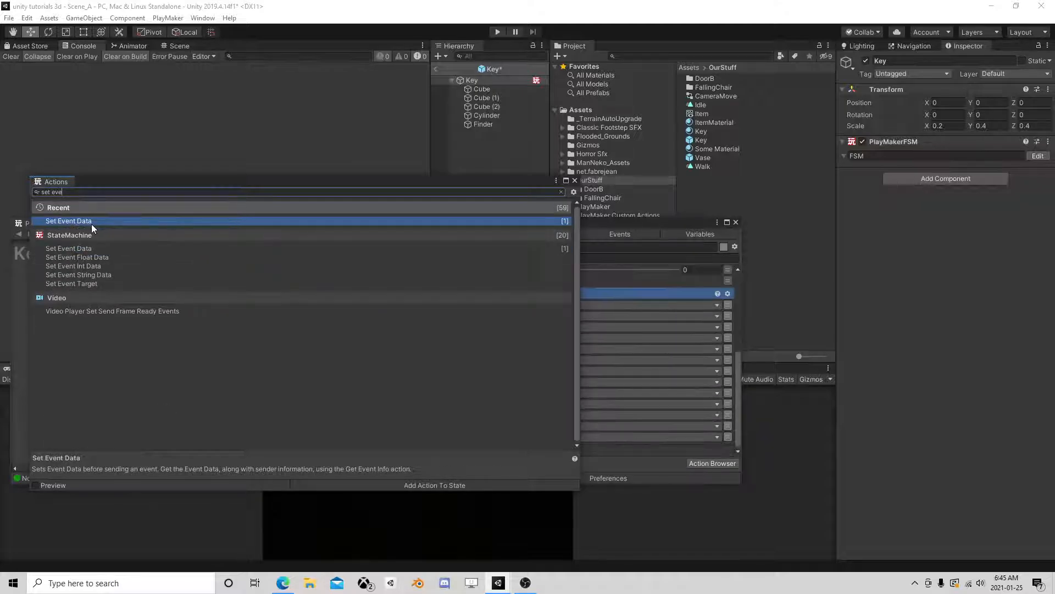
{"action": "double_click", "coordinate": [107, 265]}
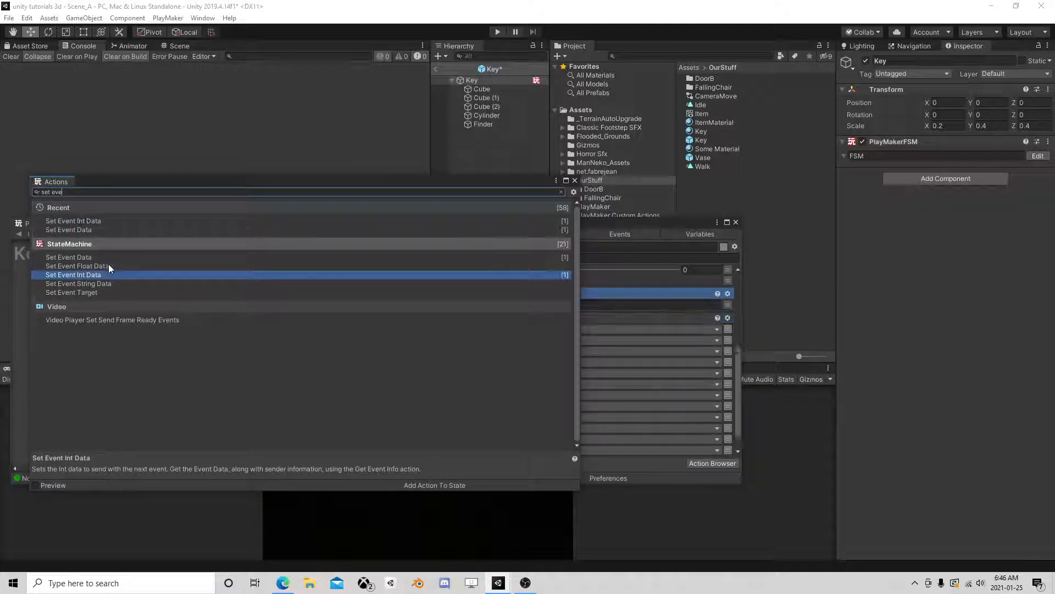
{"action": "left_click", "coordinate": [575, 181]}
Step: Move the Set Event Int Data action to the start of State 3's action list
{"action": "scroll", "coordinate": [491, 317], "scroll_direction": "down", "scroll_amount": 3}
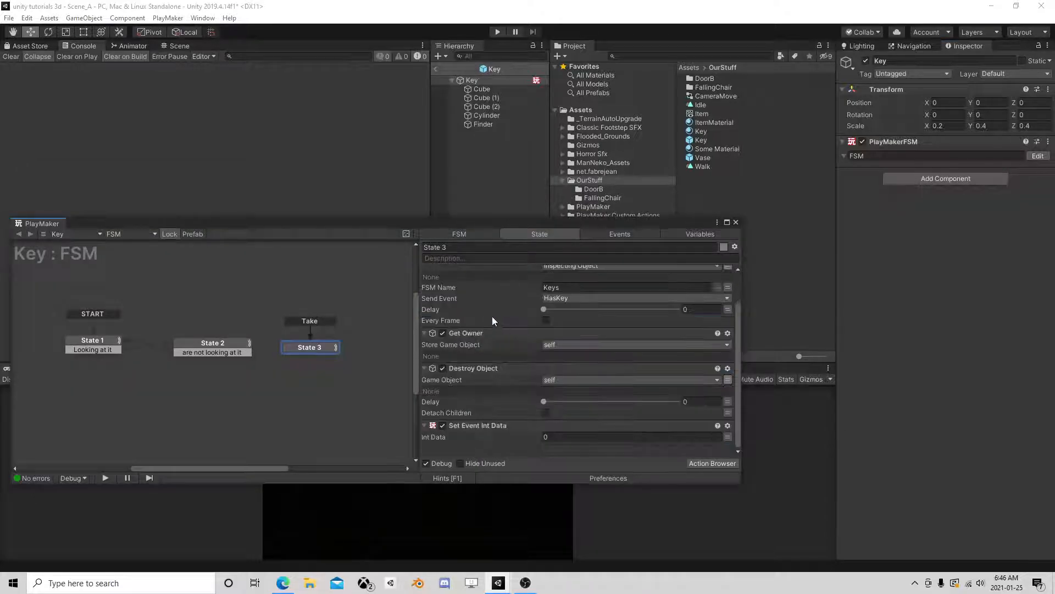
{"action": "right_click", "coordinate": [486, 426]}
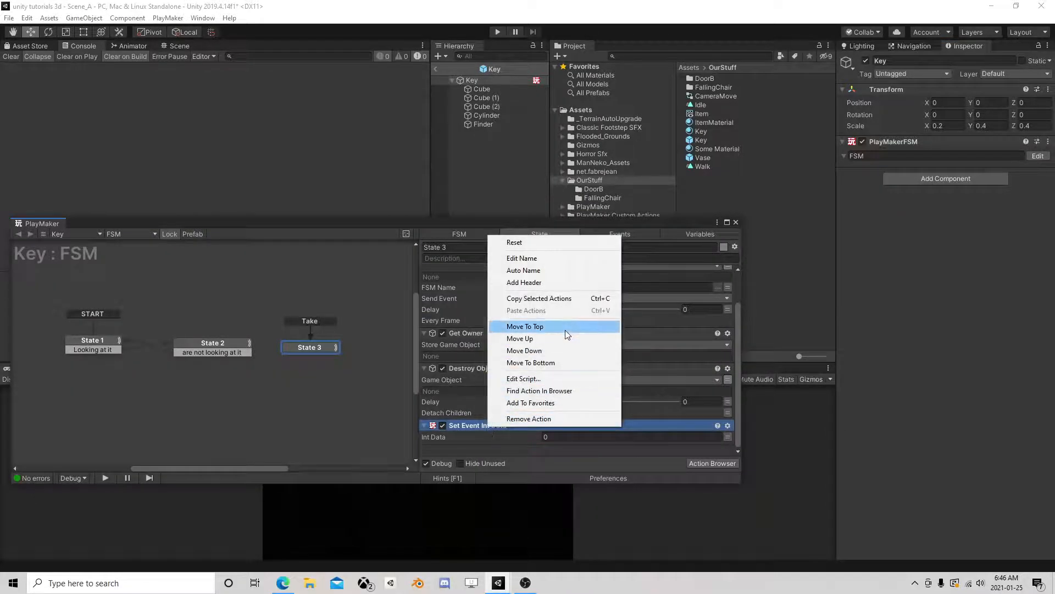
{"action": "left_click", "coordinate": [567, 328]}
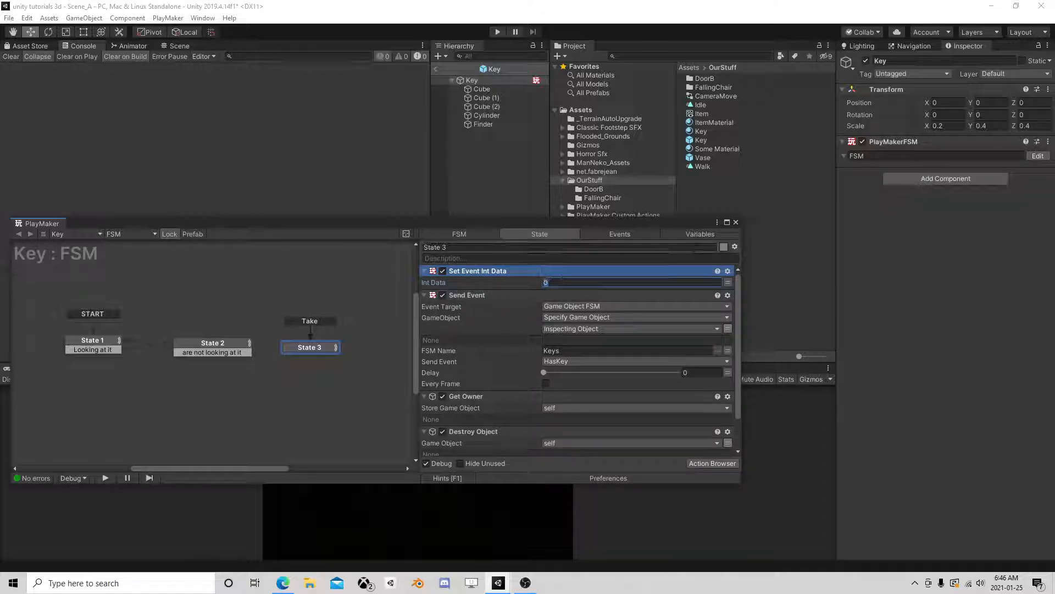
Step: Assign a new variable named Keyvalue to the Int Data of the Set Event Int Data action
{"action": "left_click", "coordinate": [728, 282]}
{"action": "left_click", "coordinate": [680, 282]}
{"action": "left_click", "coordinate": [601, 322]}
{"action": "type", "text": "Keyvalue"}
{"action": "left_click", "coordinate": [602, 318]}
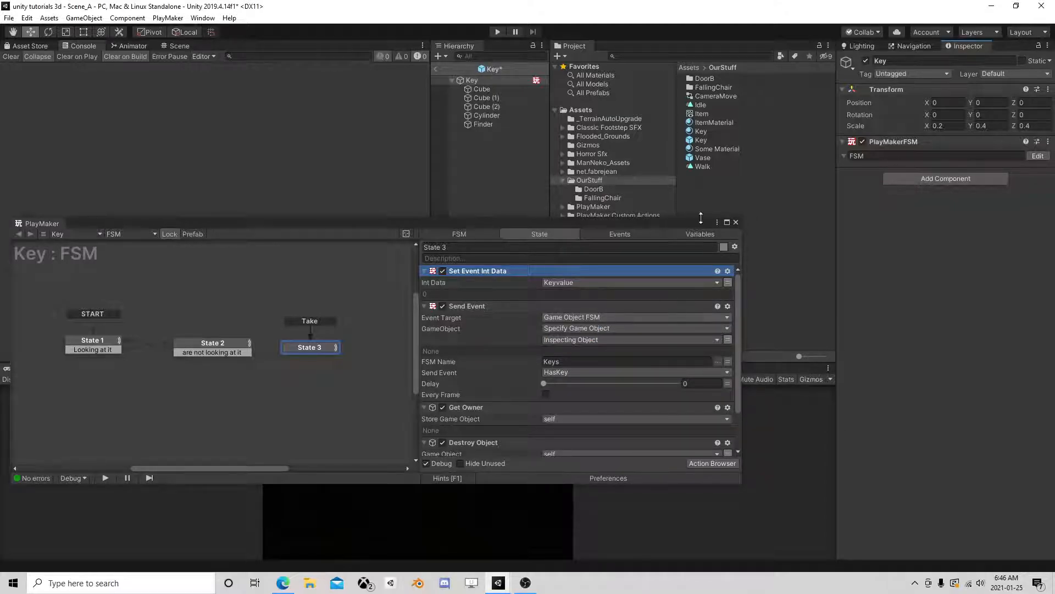
Step: Expose the Key FSM's Keyvalue variable as both an input and an output
{"action": "left_click", "coordinate": [701, 233]}
{"action": "left_click", "coordinate": [450, 319]}
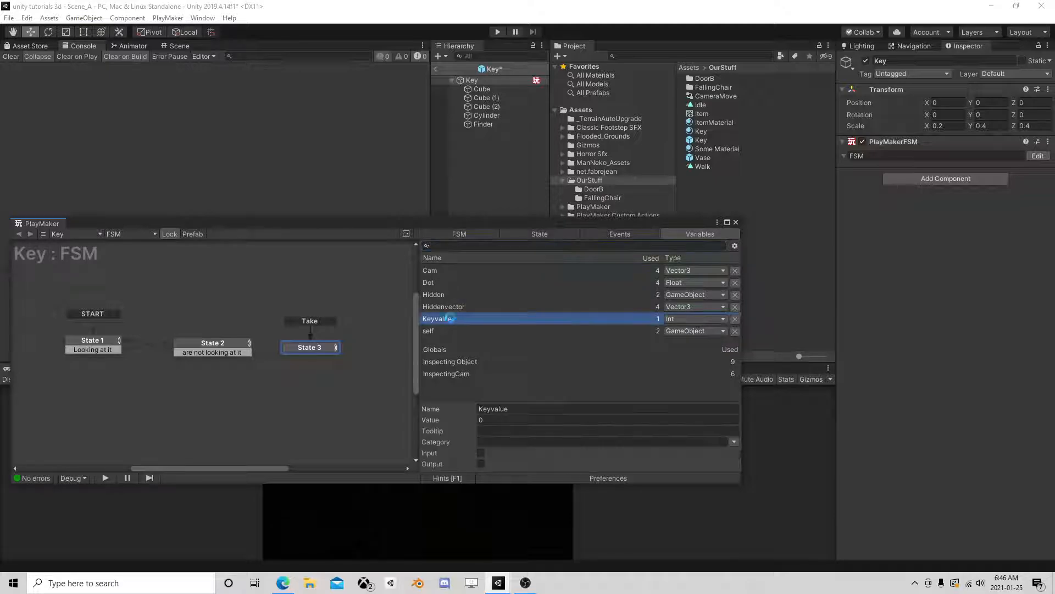
{"action": "left_click", "coordinate": [481, 452]}
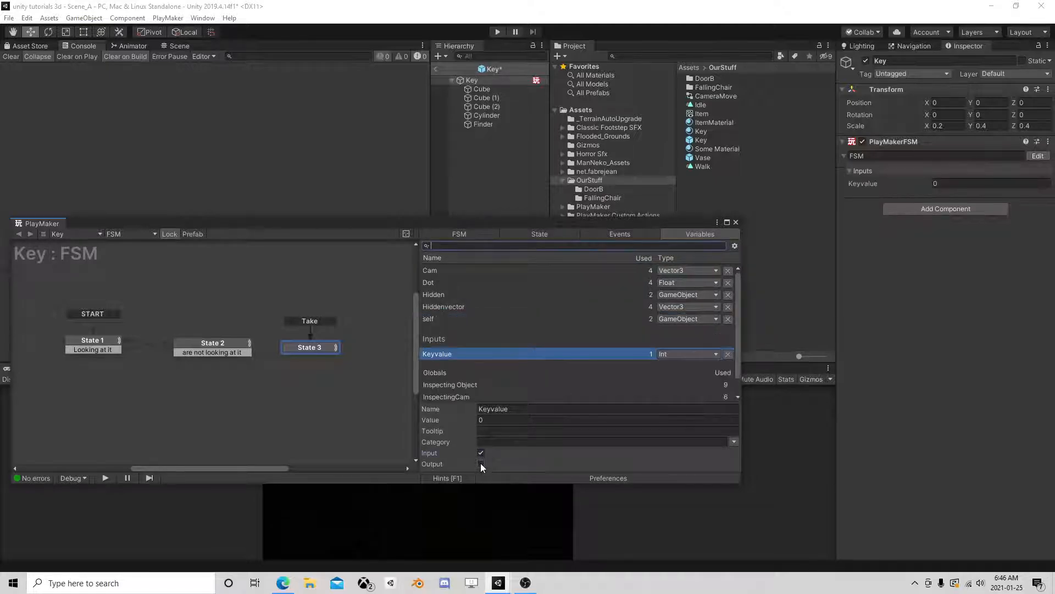
{"action": "left_click", "coordinate": [481, 463]}
{"action": "left_click", "coordinate": [736, 222]}
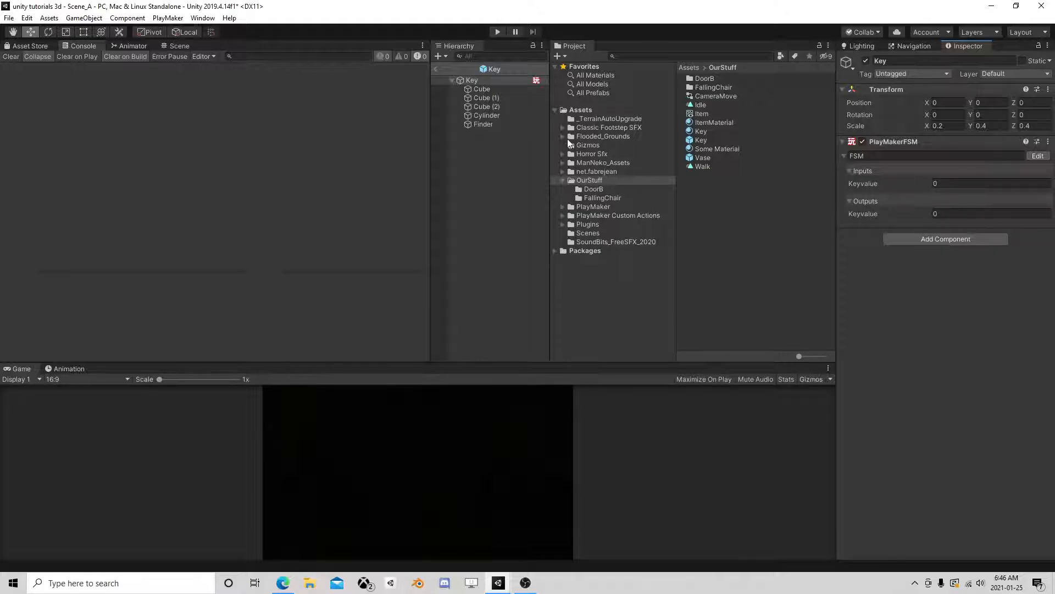
Step: Leave the Key prefab, open PlayerHud's Keys FSM for editing, dismiss the prefab notice and clear the console
{"action": "left_click", "coordinate": [435, 70]}
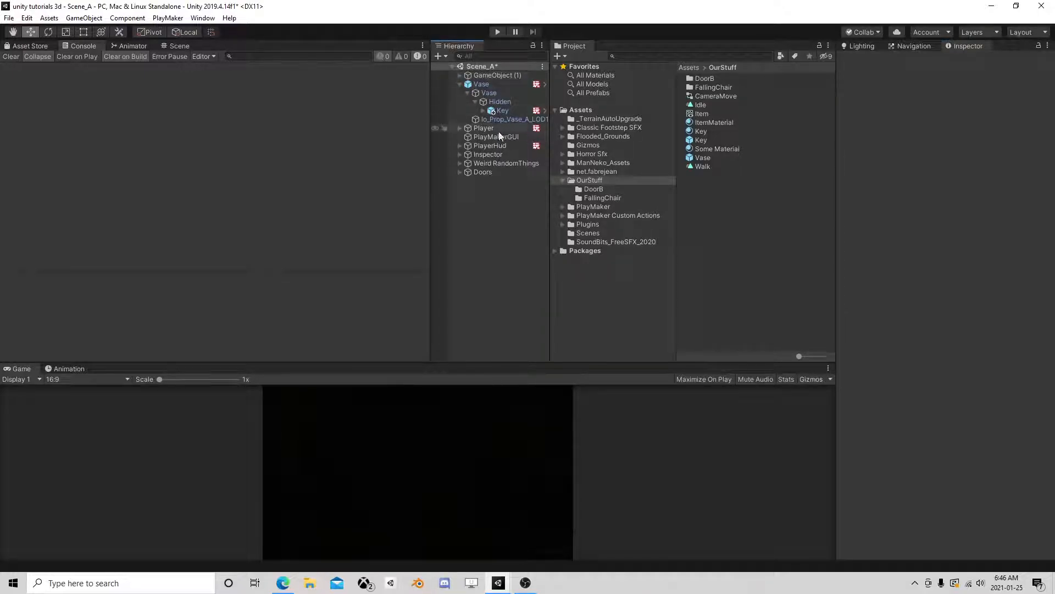
{"action": "left_click", "coordinate": [490, 146]}
{"action": "scroll", "coordinate": [948, 321], "scroll_direction": "down", "scroll_amount": 2}
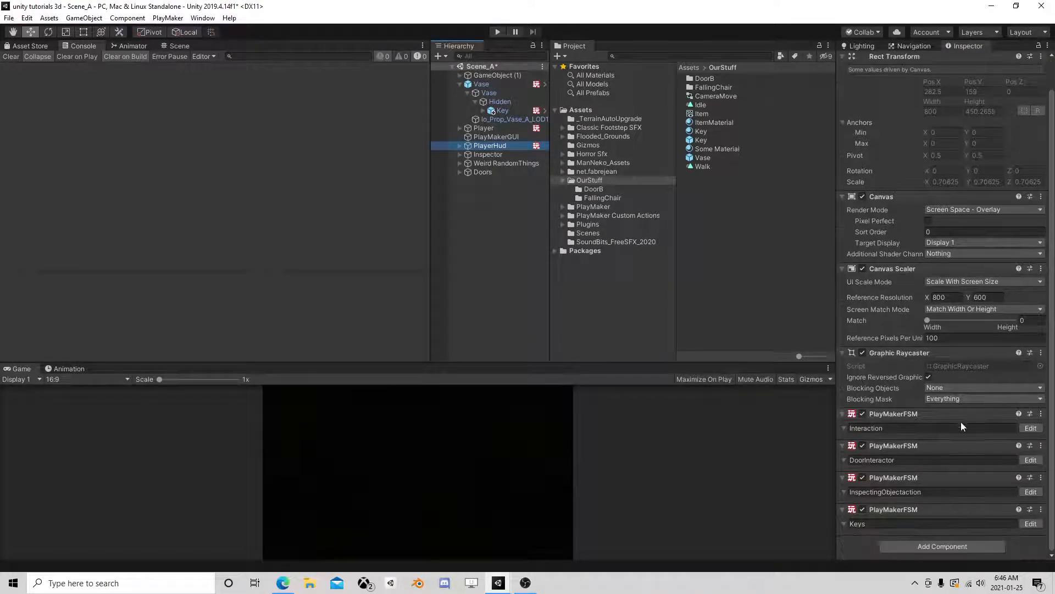
{"action": "left_click", "coordinate": [1029, 525]}
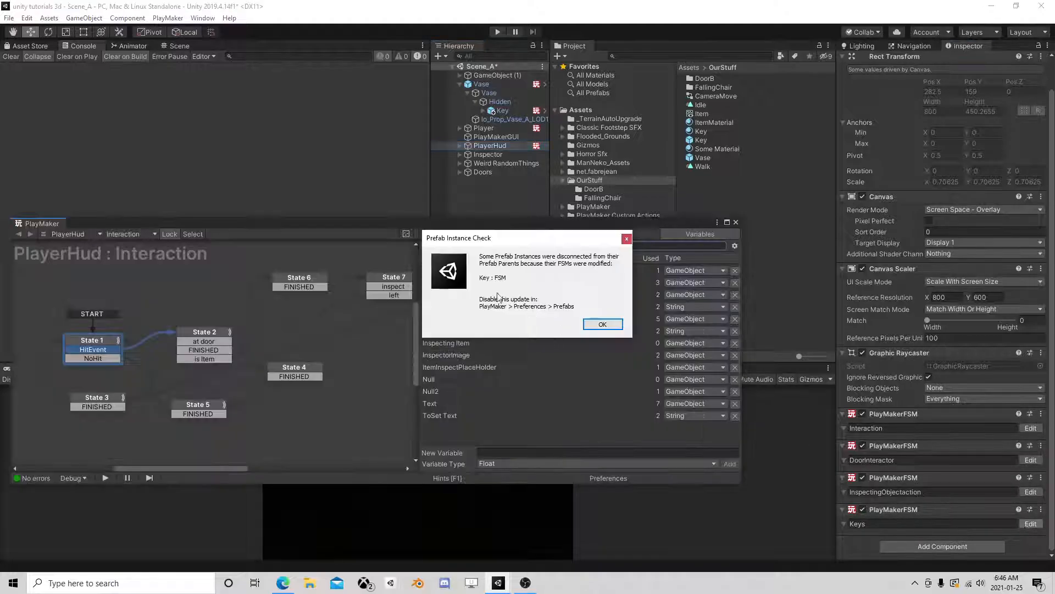
{"action": "left_click", "coordinate": [603, 325]}
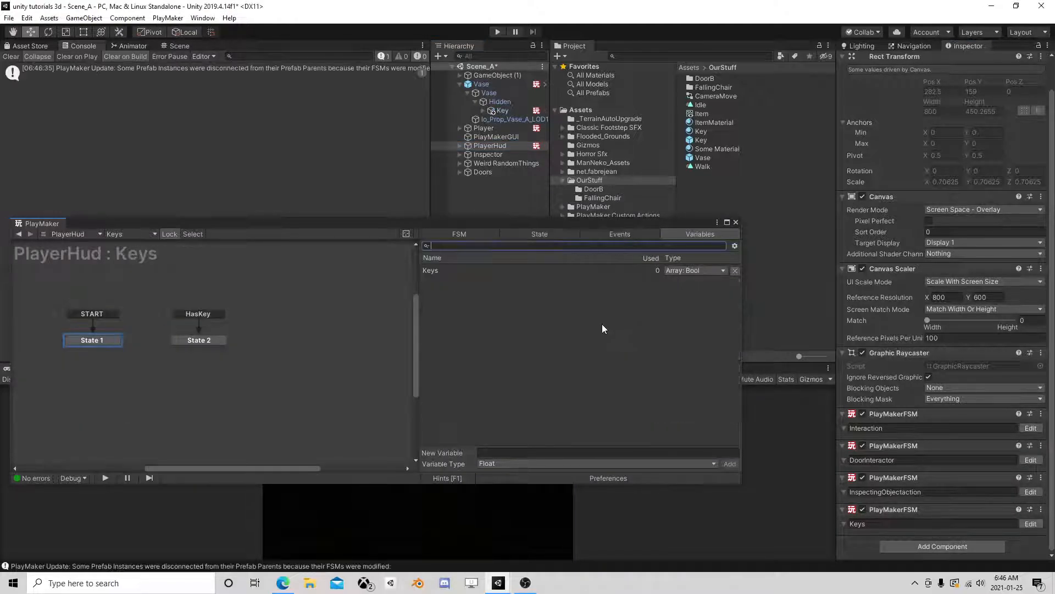
{"action": "left_click", "coordinate": [10, 56]}
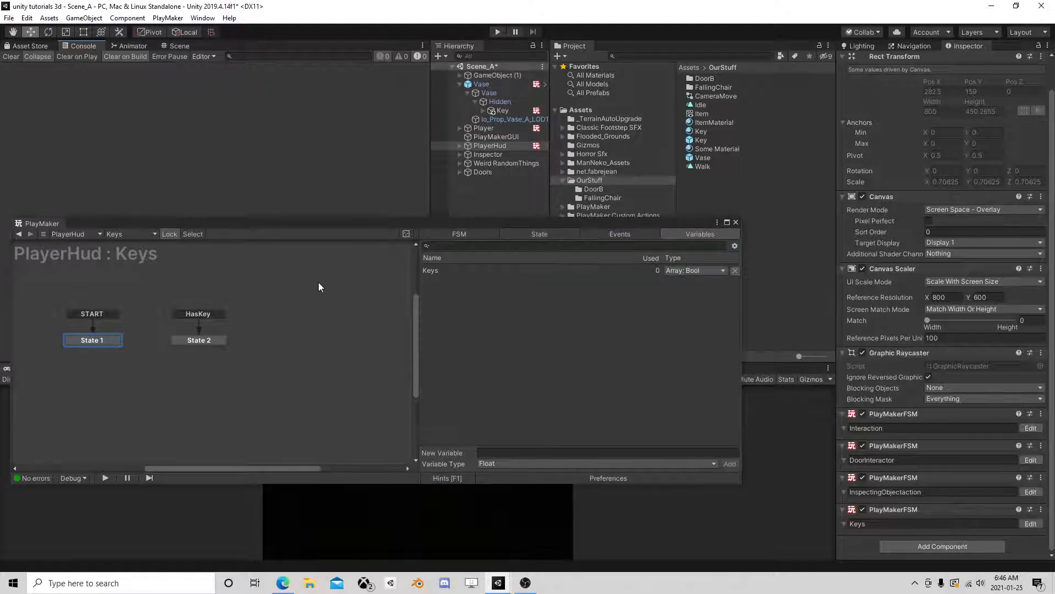
Step: Find the Get Event Int Data action and add it to State 2 of the Keys FSM
{"action": "left_click", "coordinate": [203, 340]}
{"action": "left_click", "coordinate": [723, 463]}
{"action": "type", "text": "get"}
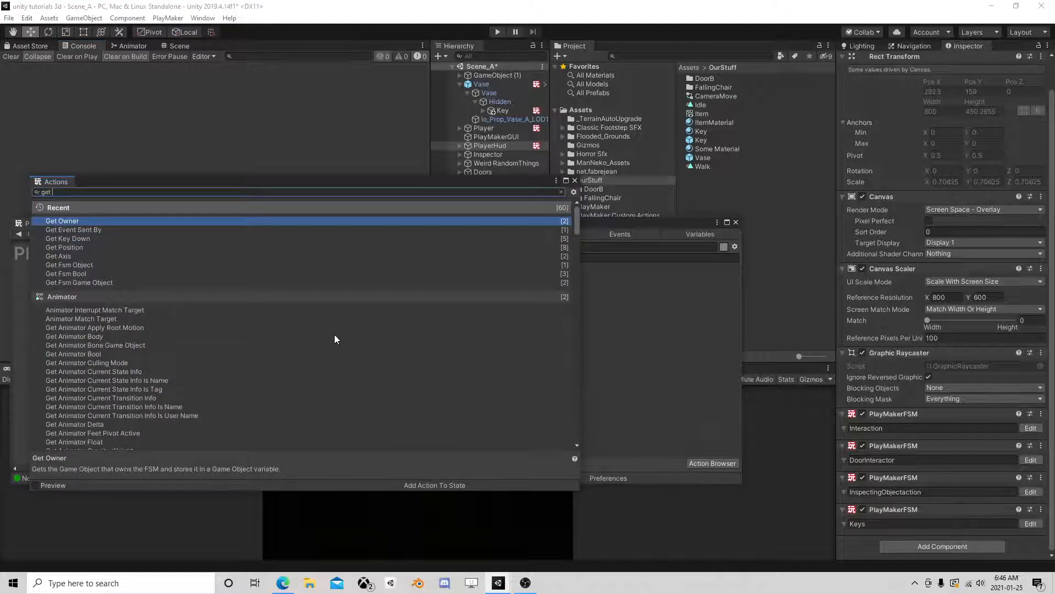
{"action": "type", "text": " ev"}
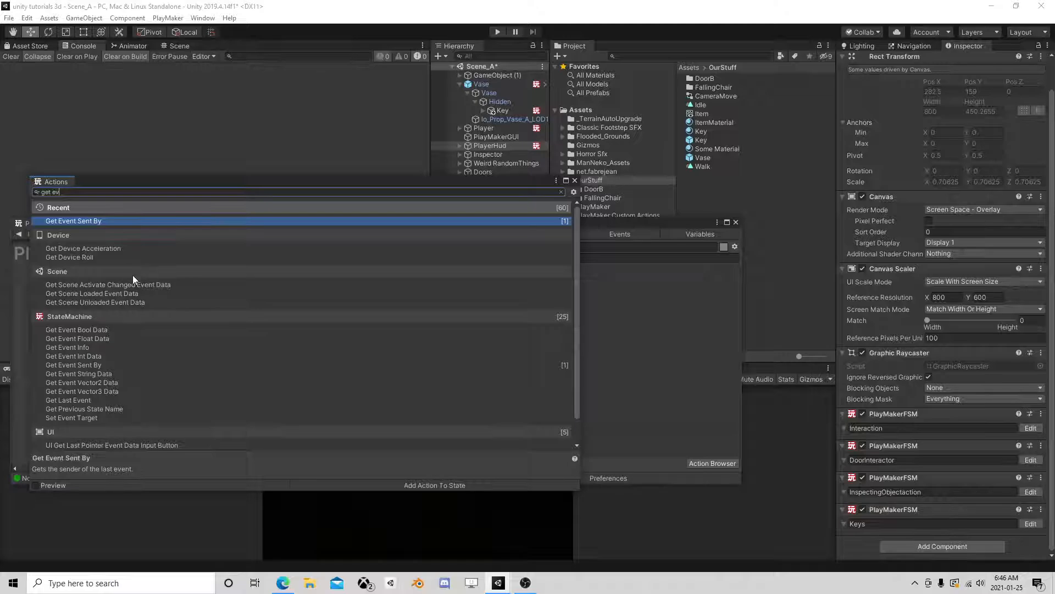
{"action": "double_click", "coordinate": [80, 355]}
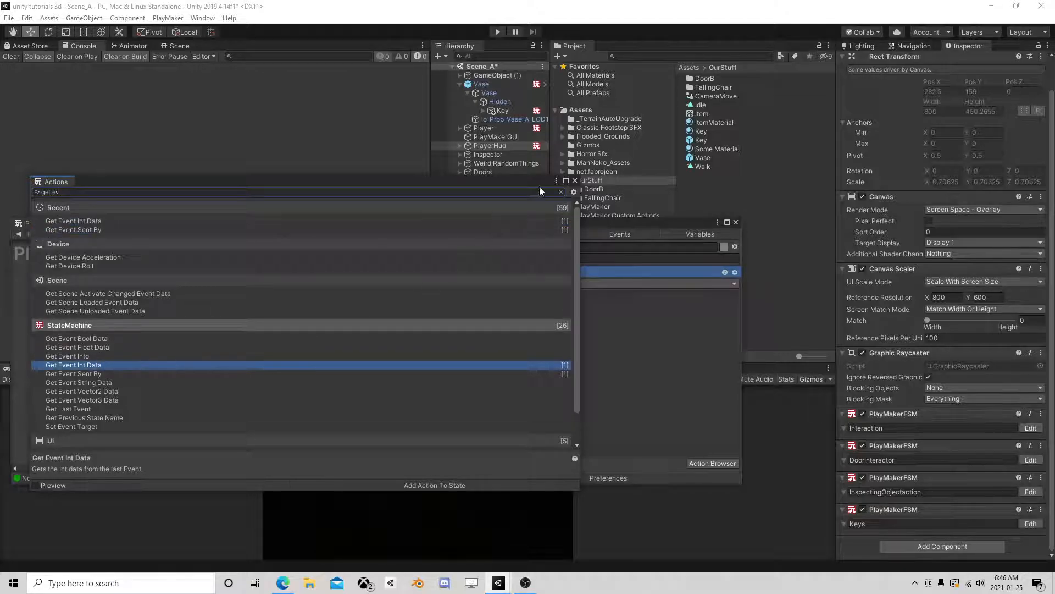
{"action": "left_click", "coordinate": [575, 180]}
Step: Store the Get Event Int Data result in a new variable named new key
{"action": "left_click", "coordinate": [588, 283]}
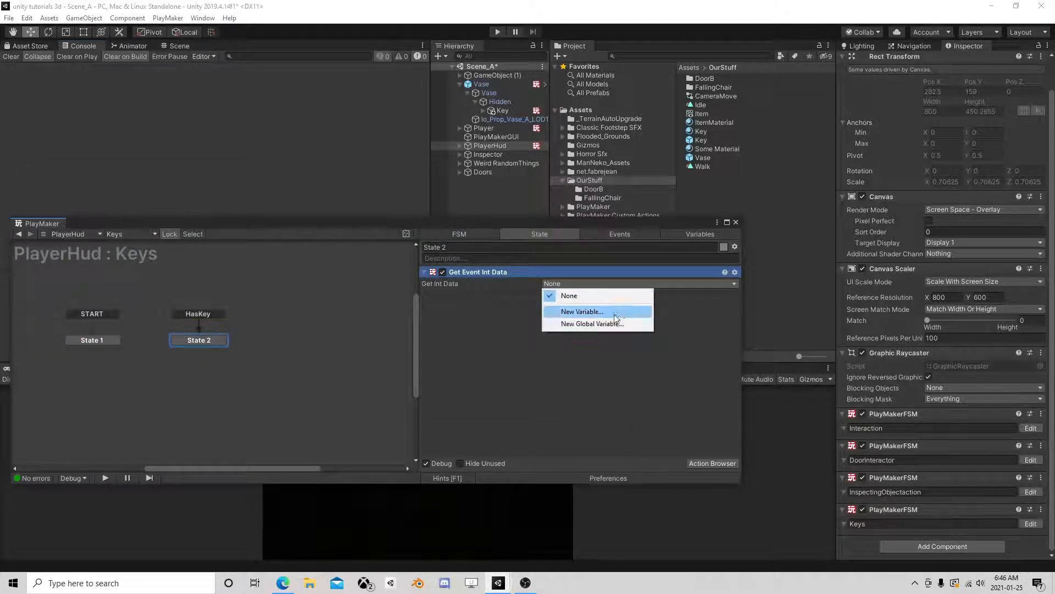
{"action": "left_click", "coordinate": [614, 312]}
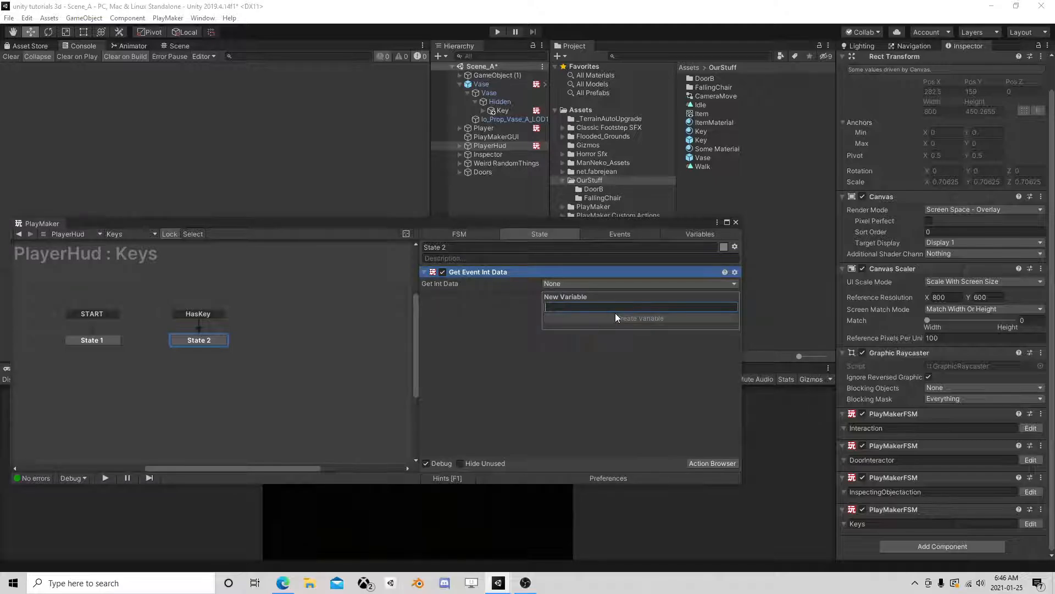
{"action": "type", "text": "new key"}
{"action": "left_click", "coordinate": [615, 312]}
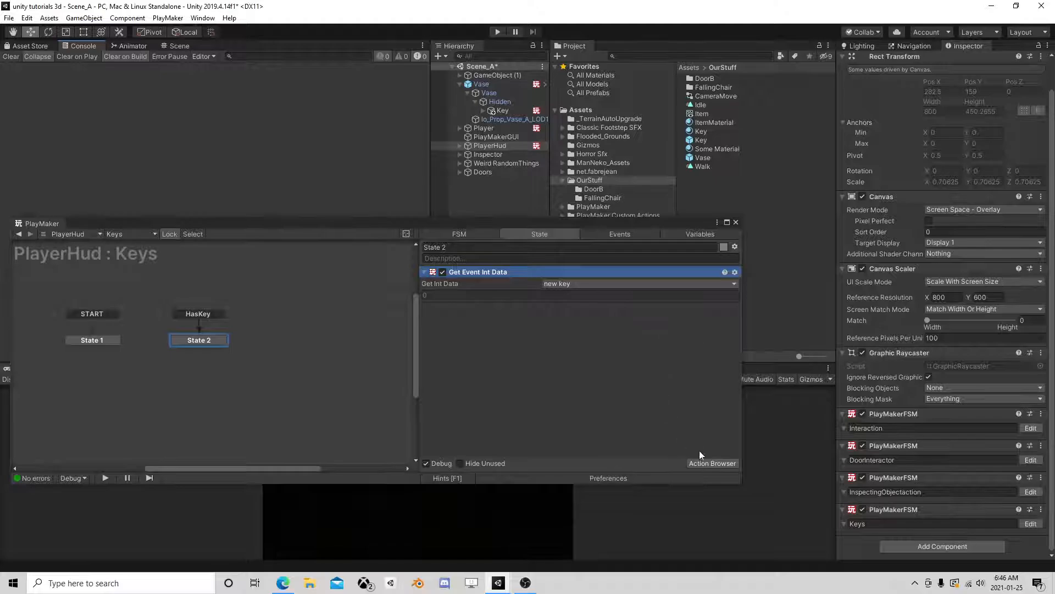
Step: Find the Array Get action and add it to State 2
{"action": "left_click", "coordinate": [714, 463]}
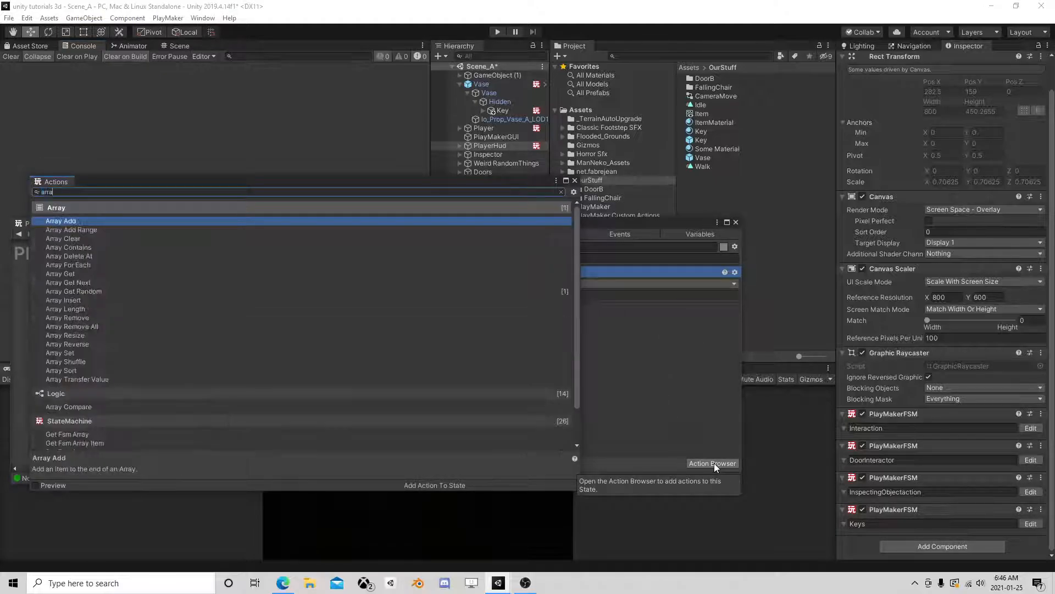
{"action": "double_click", "coordinate": [69, 274]}
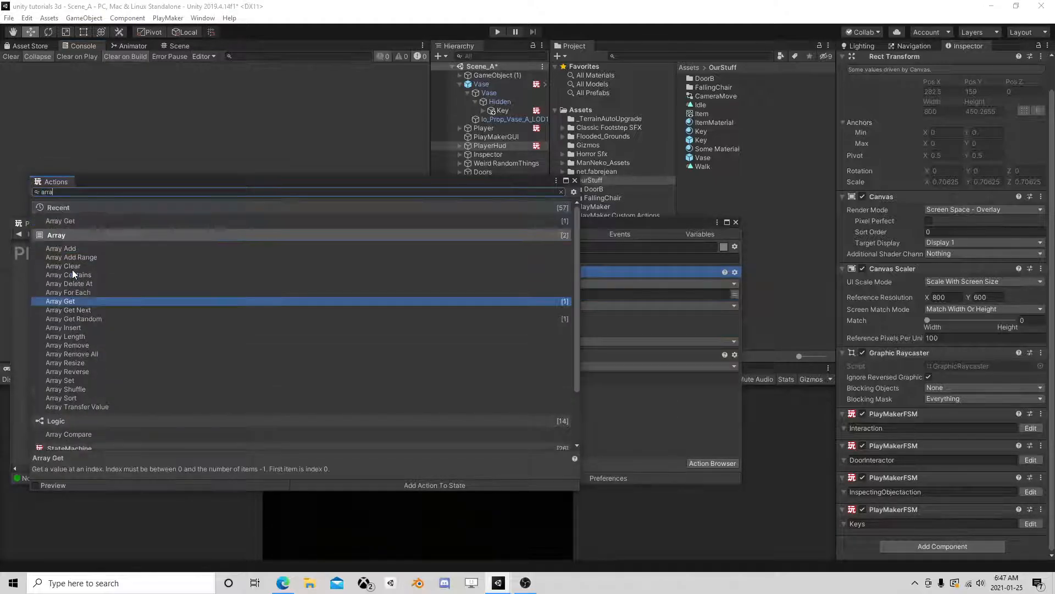
{"action": "left_click", "coordinate": [575, 181]}
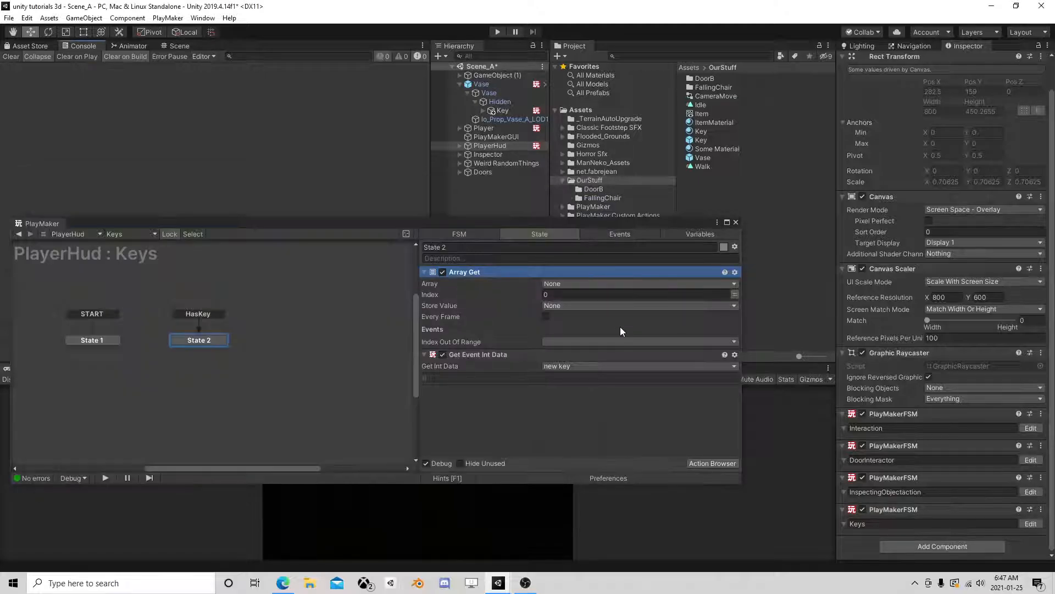
Step: Set Array Get's array to Keys and its index to new key, and put Get Event Int Data ahead of it
{"action": "left_click", "coordinate": [580, 283]}
{"action": "left_click", "coordinate": [579, 309]}
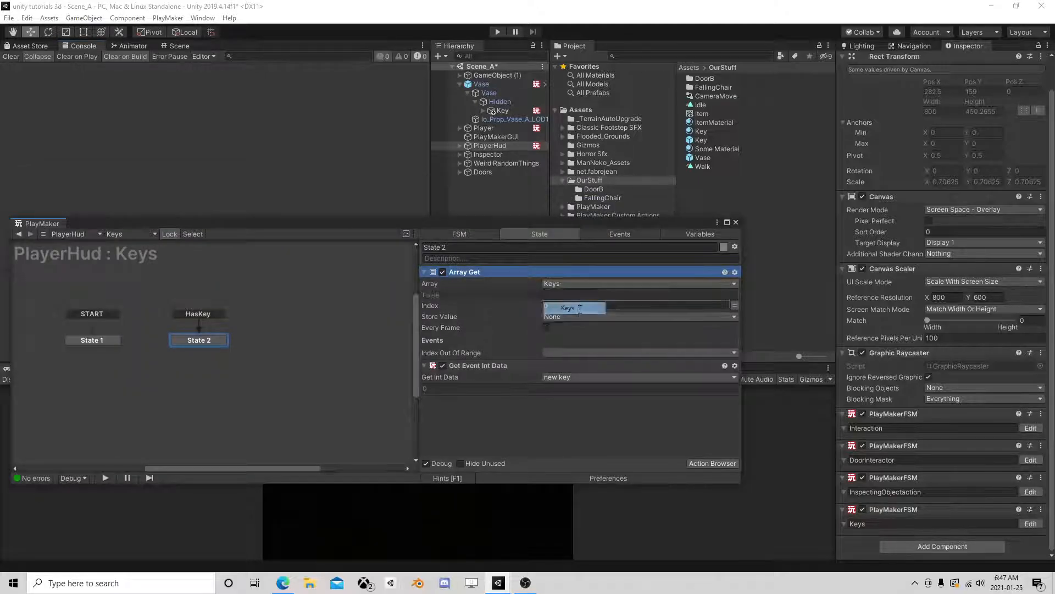
{"action": "left_click", "coordinate": [734, 306]}
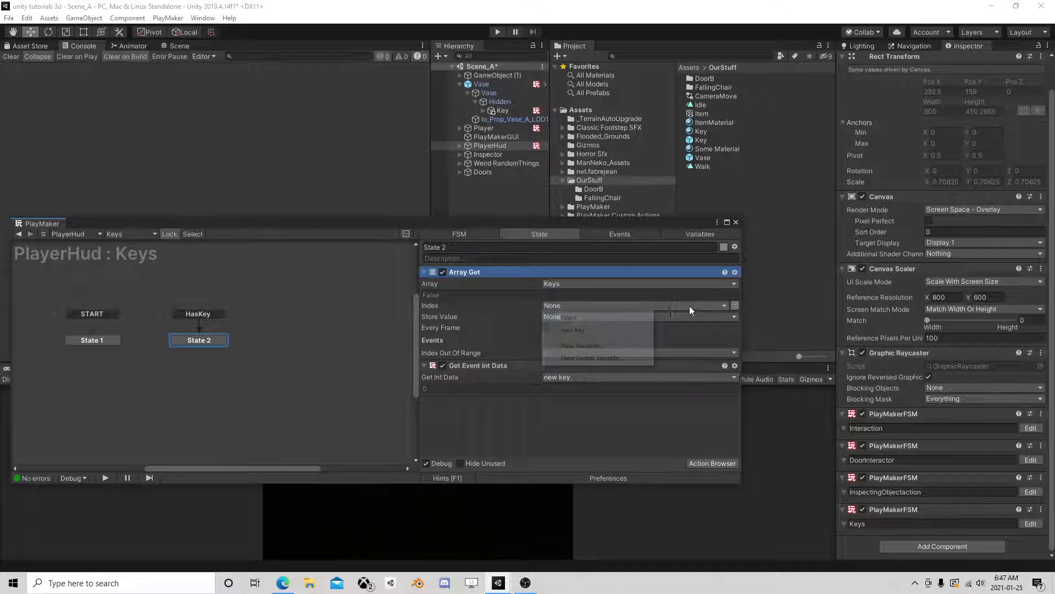
{"action": "left_click", "coordinate": [585, 329]}
{"action": "left_click_drag", "start_coordinate": [481, 378], "coordinate": [500, 270]}
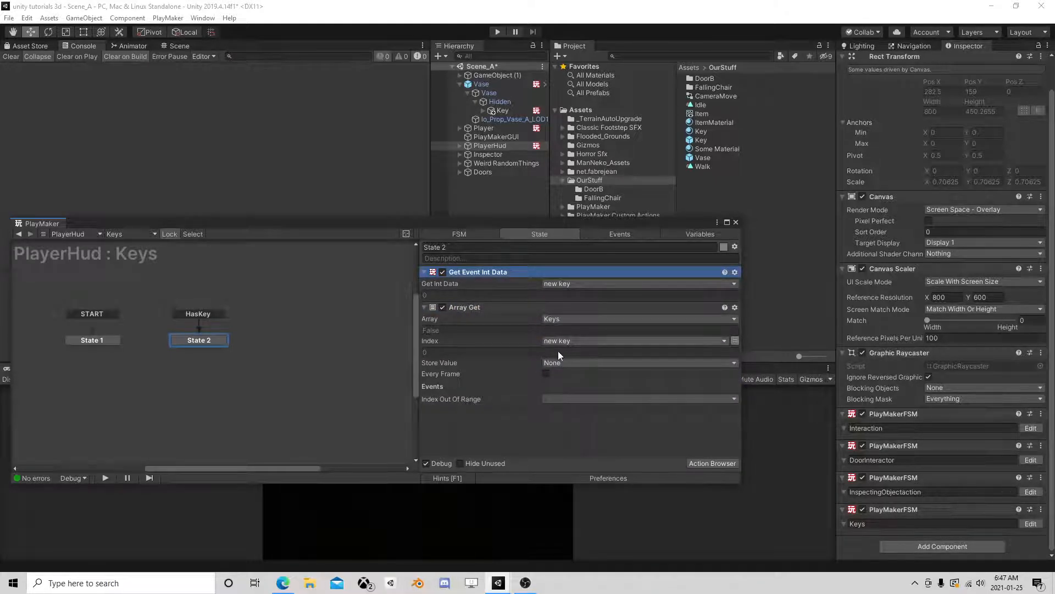
Step: Store Array Get's value in a new variable named Current Key
{"action": "left_click", "coordinate": [549, 362]}
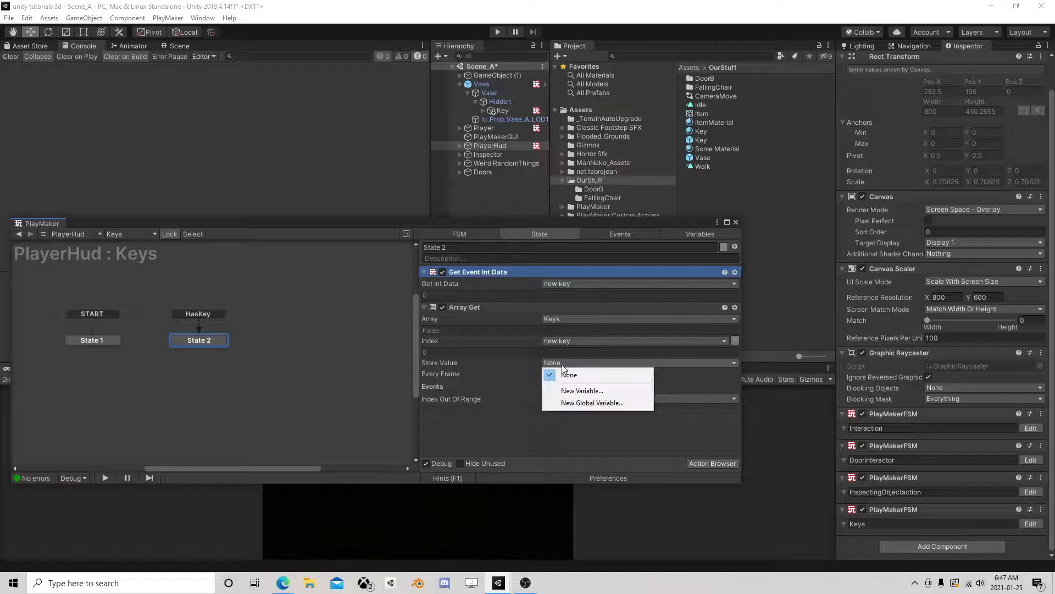
{"action": "left_click", "coordinate": [576, 391]}
{"action": "type", "text": "Current K"}
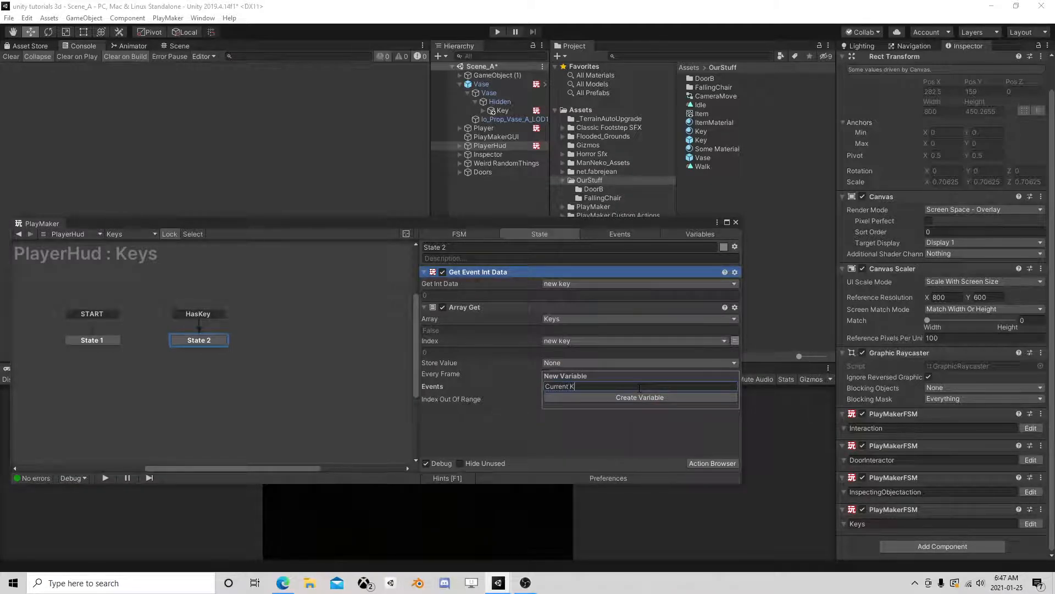
{"action": "type", "text": "ey"}
{"action": "key", "text": "Return"}
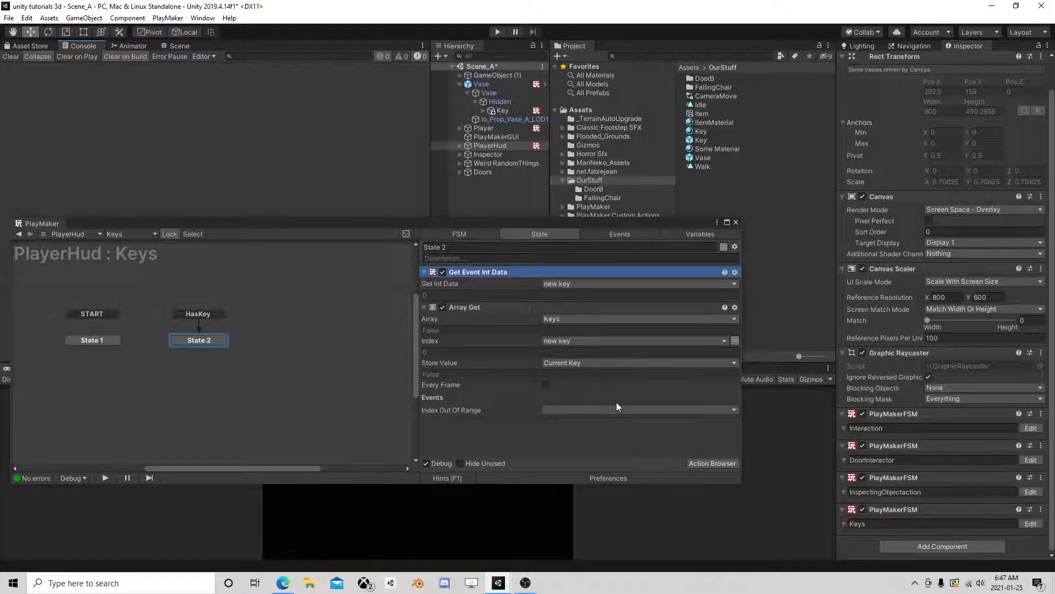
Step: Add a Set Bool Value action to State 2 and place it at the end of the action list
{"action": "left_click", "coordinate": [706, 465]}
{"action": "type", "text": "set "}
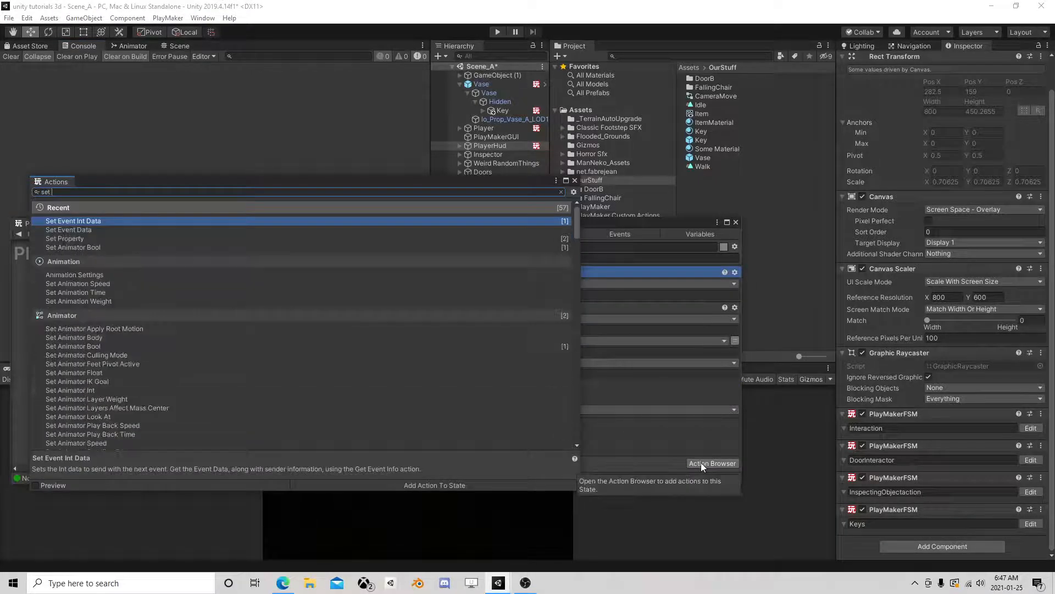
{"action": "type", "text": "bool"}
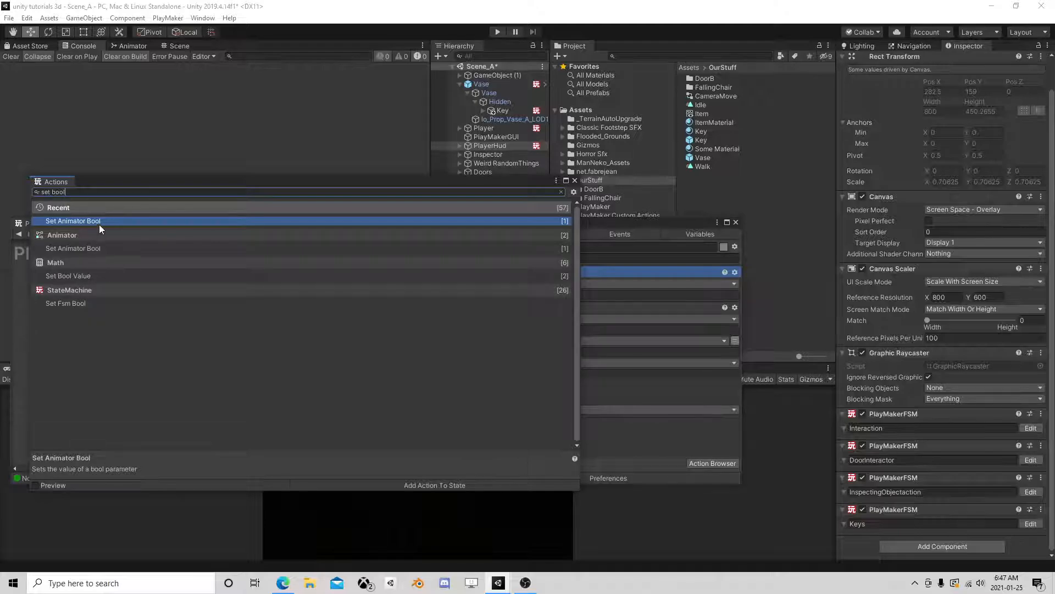
{"action": "double_click", "coordinate": [80, 276]}
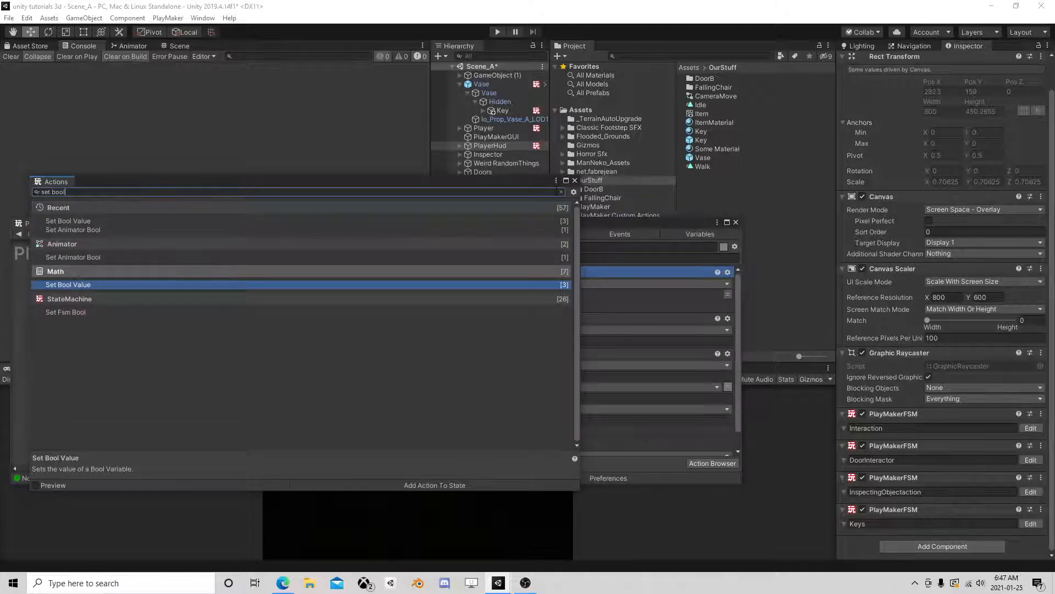
{"action": "left_click", "coordinate": [574, 180]}
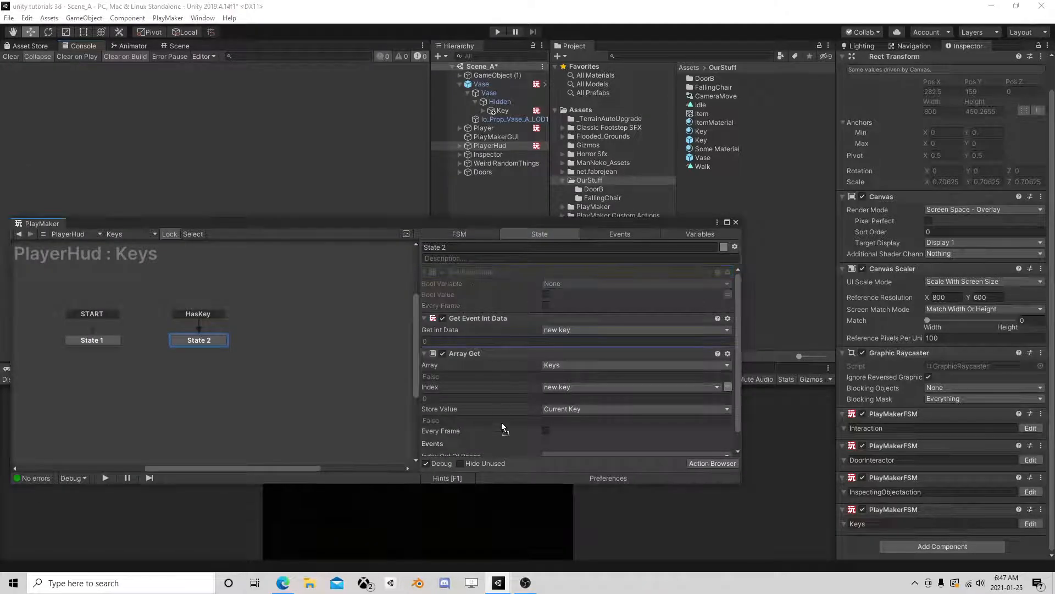
Step: Make Set Bool Value turn the Current Key variable to true, and close the FSM editor
{"action": "scroll", "coordinate": [494, 440], "scroll_direction": "down", "scroll_amount": 1}
{"action": "left_click", "coordinate": [559, 417]}
{"action": "left_click", "coordinate": [594, 440]}
{"action": "left_click", "coordinate": [546, 437]}
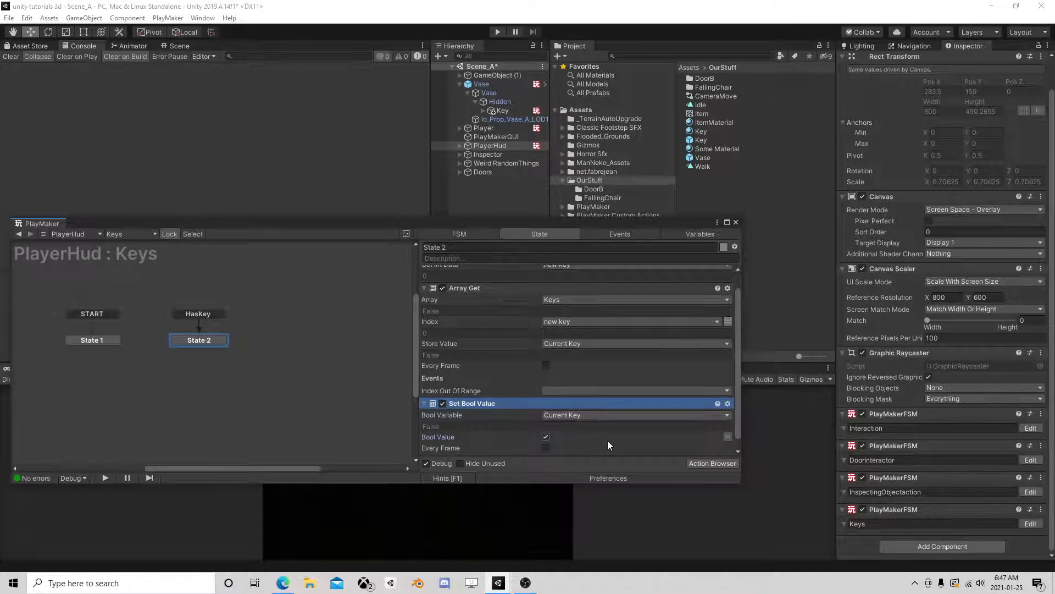
{"action": "left_click", "coordinate": [736, 222]}
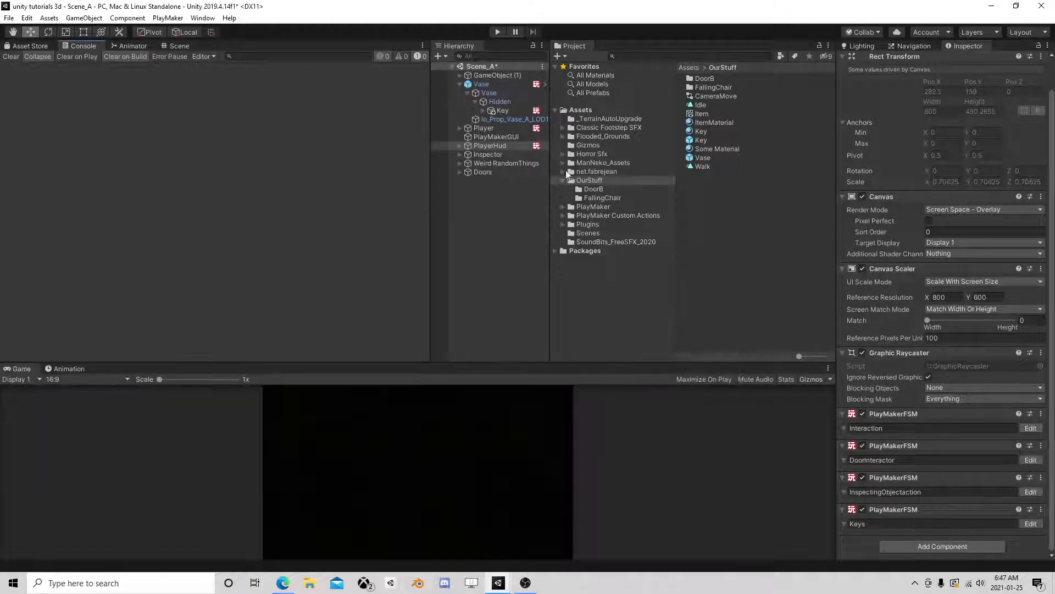
Step: Collapse the Vase hierarchy, find the wooden door in the scene and select its Villa1_Door_B (1) object
{"action": "left_click", "coordinate": [486, 129]}
{"action": "left_click", "coordinate": [460, 83]}
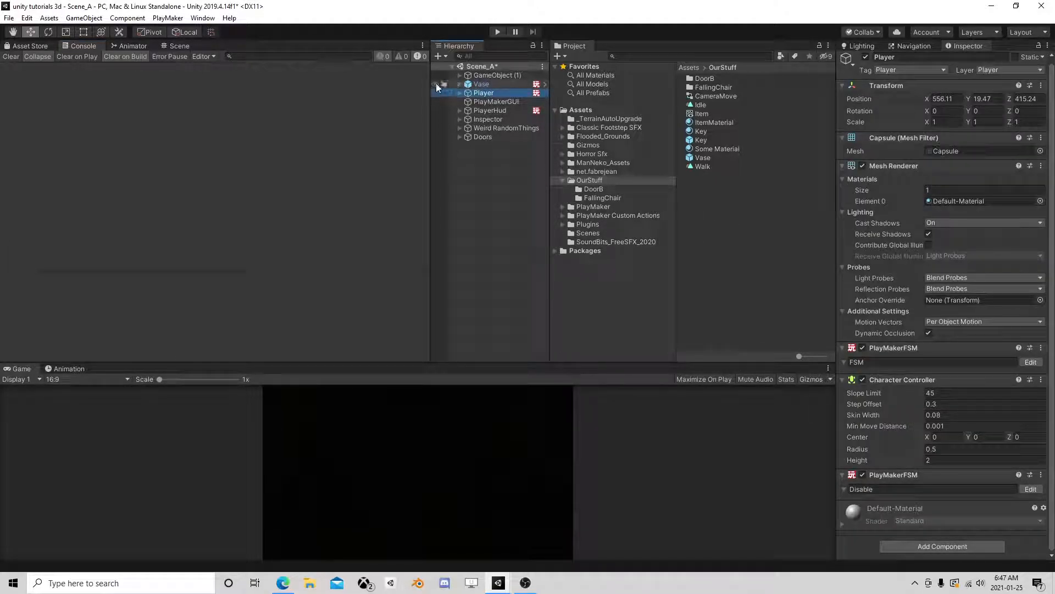
{"action": "left_click", "coordinate": [179, 46]}
{"action": "right_click_drag", "start_coordinate": [274, 167], "coordinate": [362, 152]}
{"action": "middle_click_drag", "start_coordinate": [165, 199], "coordinate": [321, 223]}
{"action": "right_click_drag", "start_coordinate": [321, 223], "coordinate": [436, 172]}
{"action": "middle_click_drag", "start_coordinate": [417, 176], "coordinate": [444, 129]}
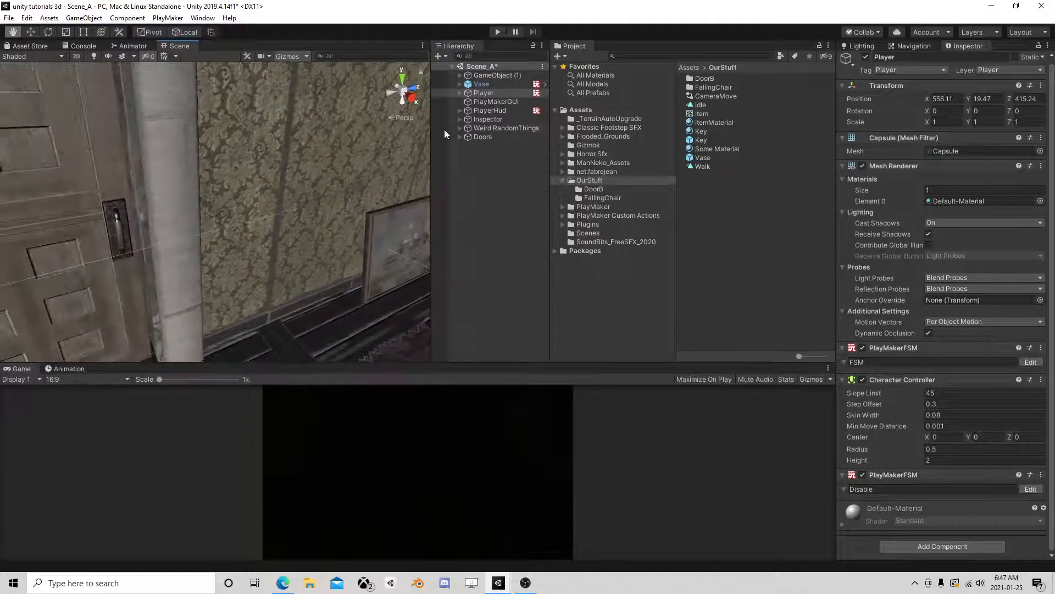
{"action": "scroll", "coordinate": [283, 188], "scroll_direction": "down", "scroll_amount": 3}
{"action": "right_click_drag", "start_coordinate": [284, 188], "coordinate": [244, 209]}
{"action": "left_click", "coordinate": [222, 208]}
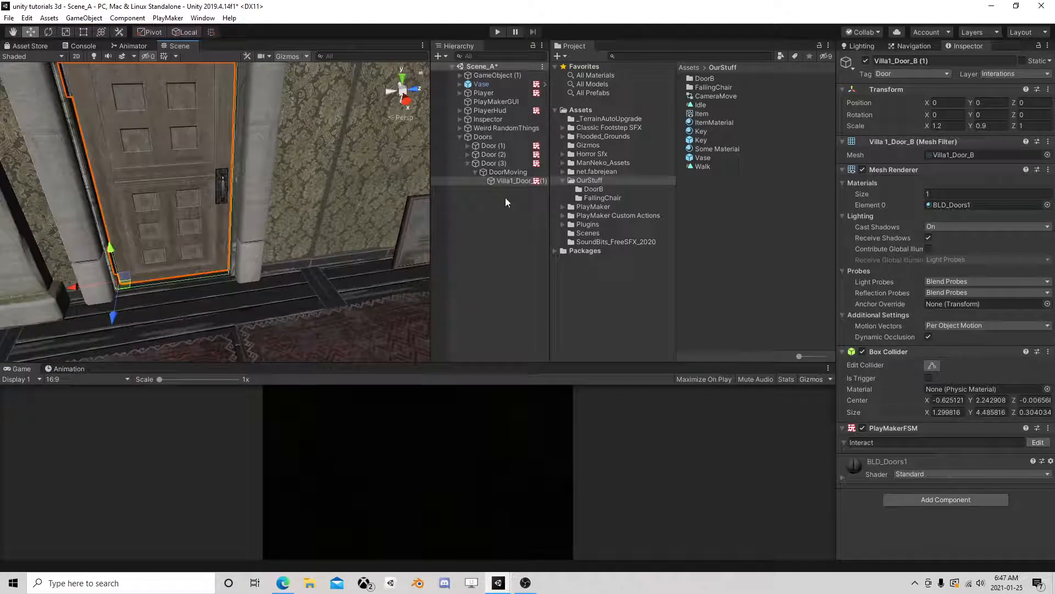
Step: Add an Int variable named Needs Key to the Interact FSM of Villa1_Door_B (1), and close the FSM editor
{"action": "left_click", "coordinate": [1037, 442]}
{"action": "left_click", "coordinate": [685, 235]}
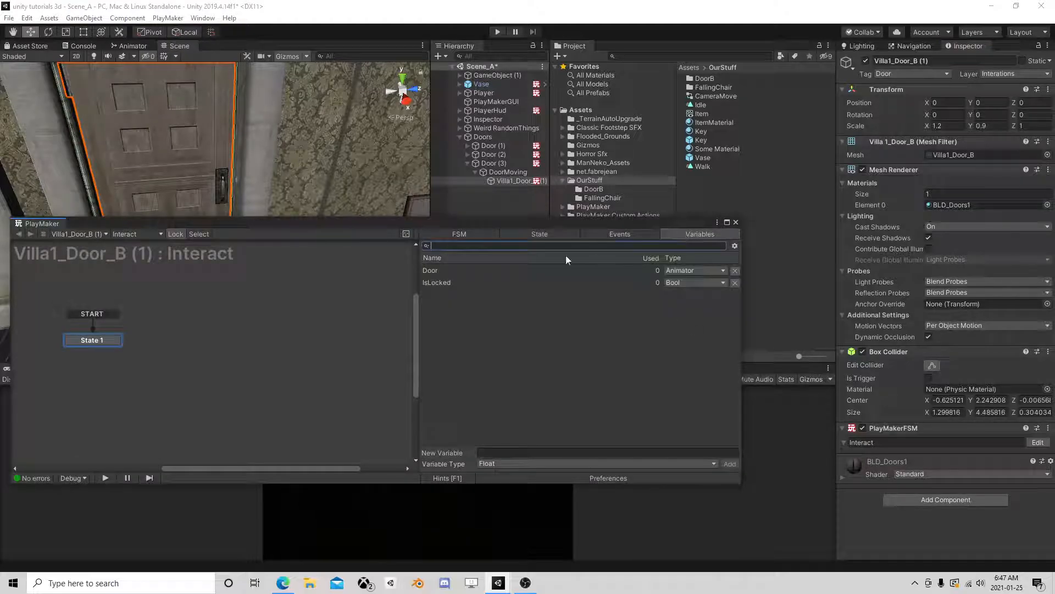
{"action": "left_click", "coordinate": [736, 222]}
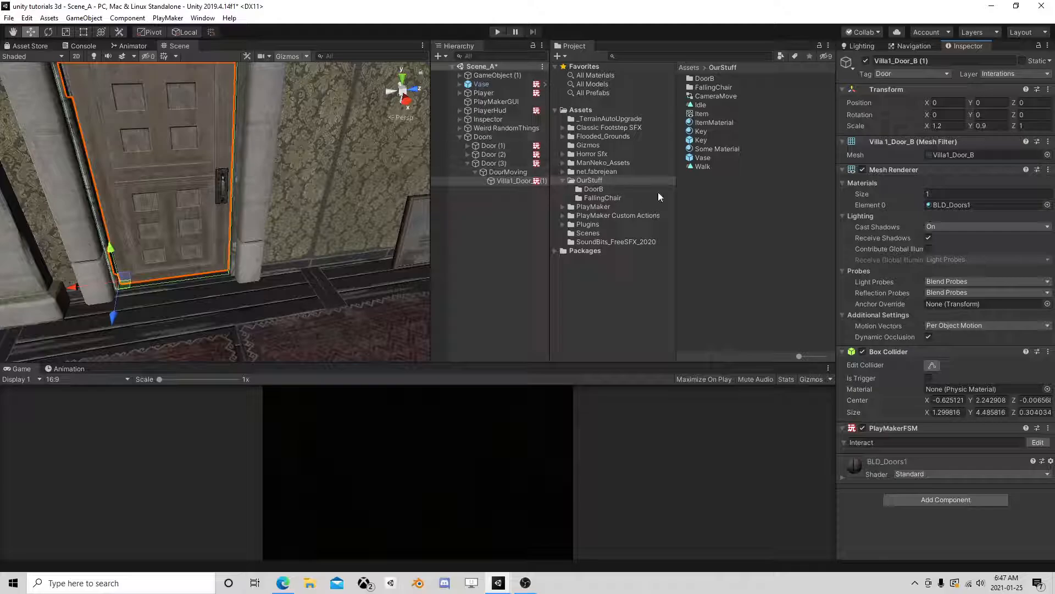
{"action": "left_click", "coordinate": [1036, 442]}
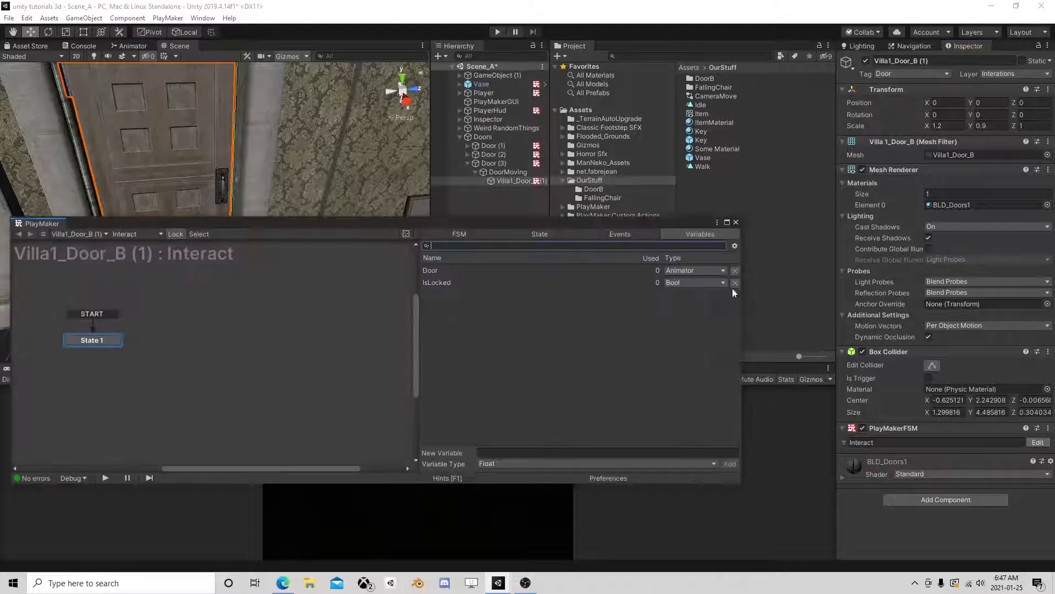
{"action": "left_click", "coordinate": [517, 463]}
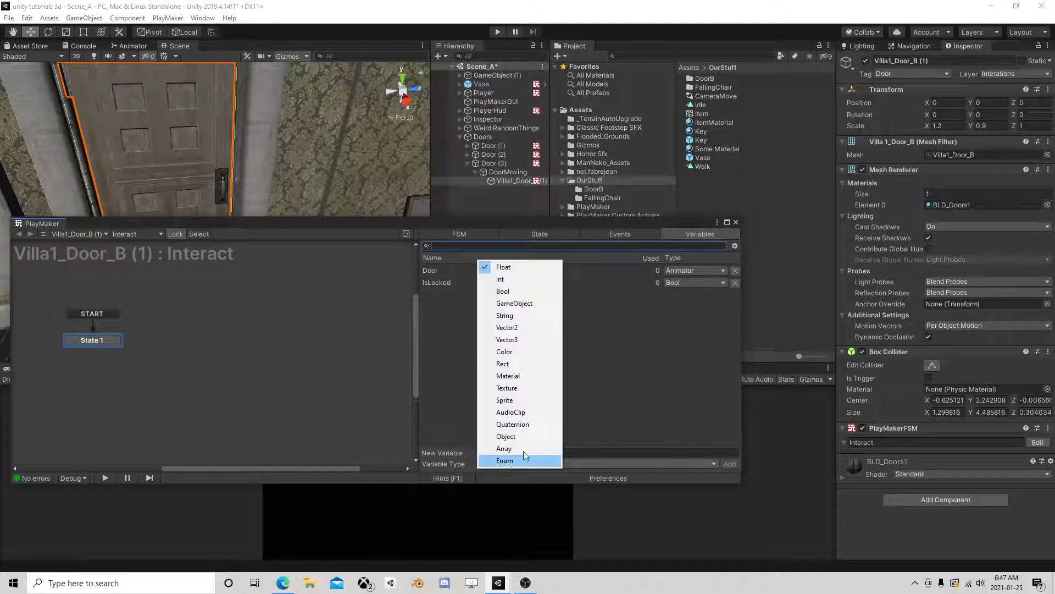
{"action": "left_click", "coordinate": [517, 279]}
{"action": "left_click", "coordinate": [516, 452]}
{"action": "type", "text": "Need"}
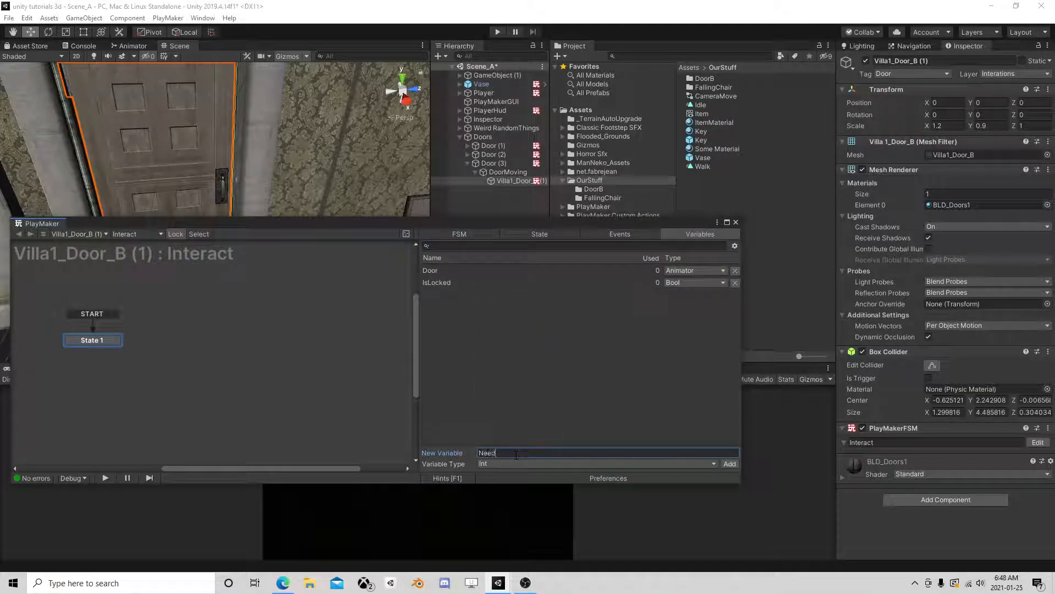
{"action": "type", "text": "s Key"}
{"action": "key", "text": "Return"}
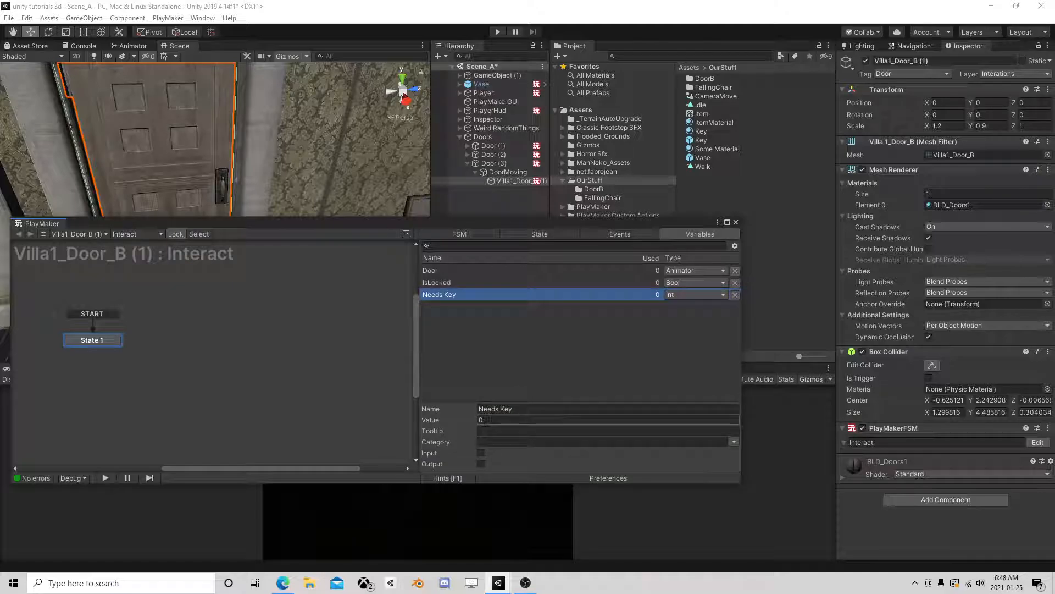
{"action": "left_click", "coordinate": [736, 222]}
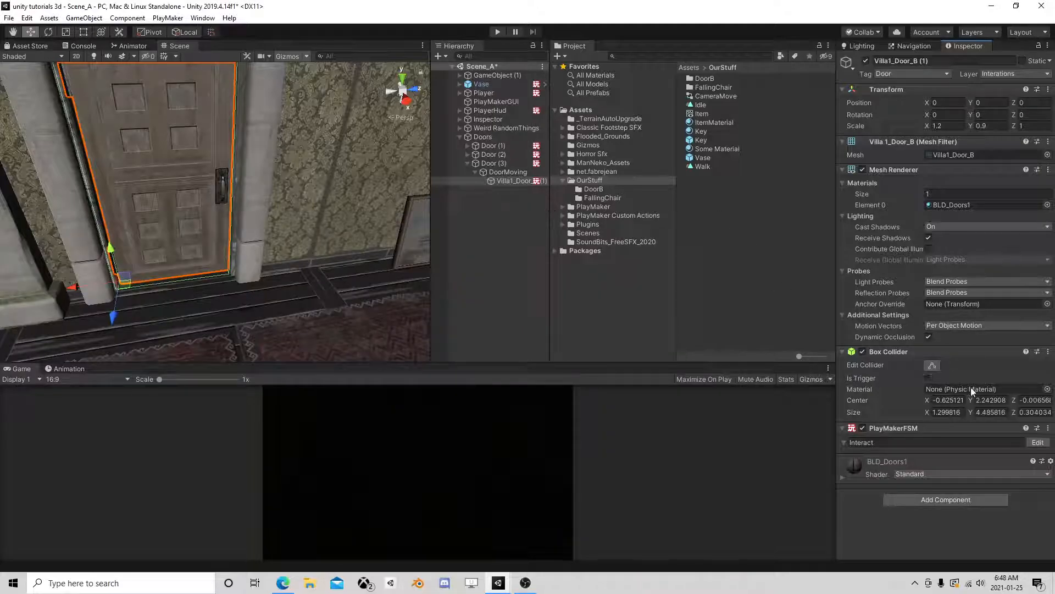
Step: Collapse the Doors hierarchy, select PlayerHud and open its DoorInteractor FSM for editing
{"action": "right_click_drag", "start_coordinate": [405, 146], "coordinate": [594, 219]}
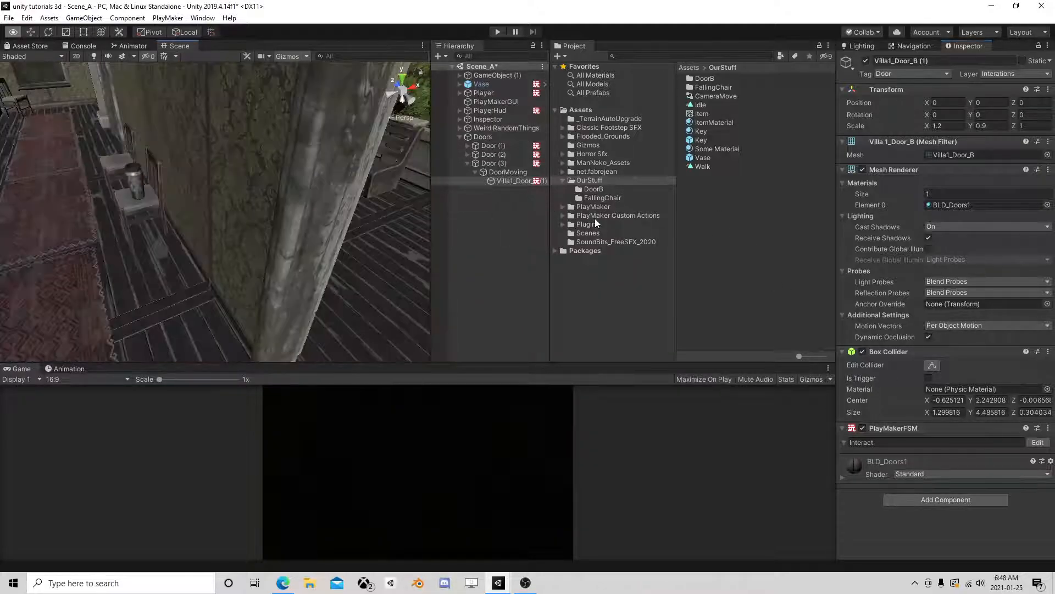
{"action": "right_click_drag", "start_coordinate": [172, 183], "coordinate": [273, 212]}
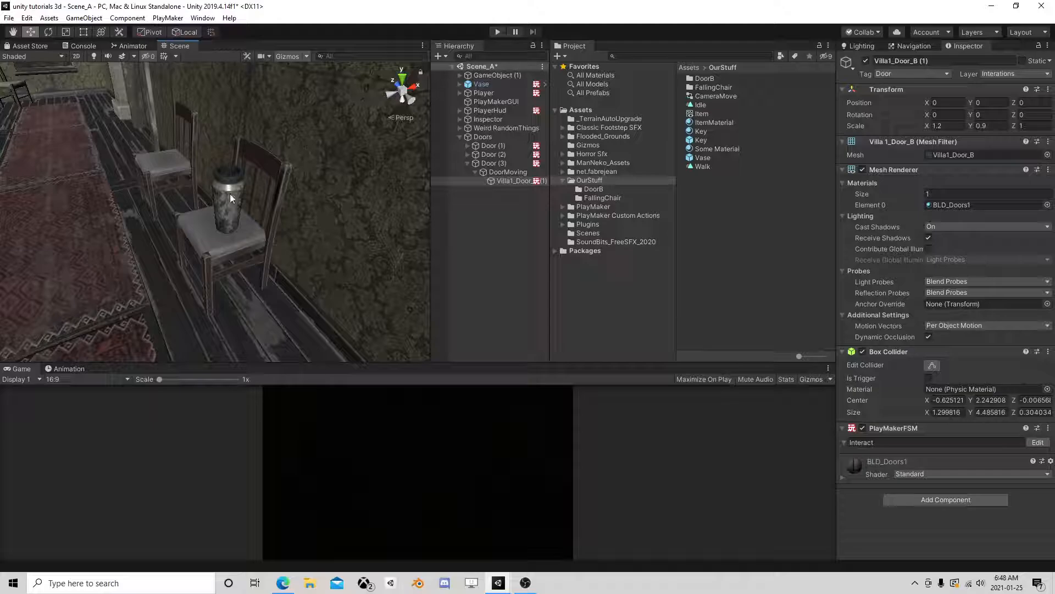
{"action": "left_click", "coordinate": [460, 137]}
{"action": "left_click", "coordinate": [496, 113]}
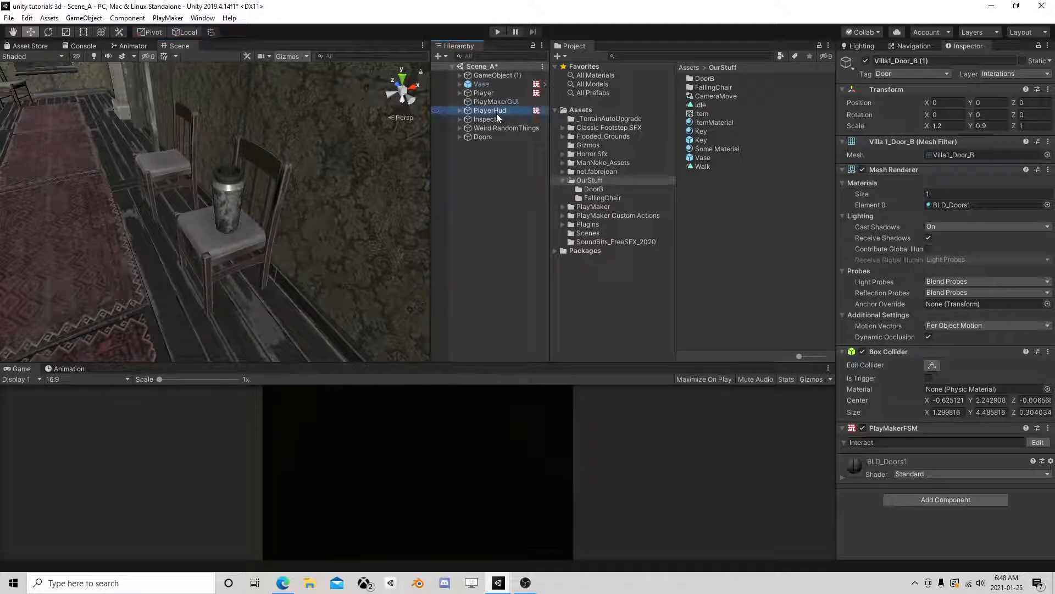
{"action": "scroll", "coordinate": [945, 454], "scroll_direction": "down", "scroll_amount": 2}
{"action": "left_click", "coordinate": [1030, 460]}
{"action": "middle_click_drag", "start_coordinate": [270, 341], "coordinate": [254, 325]}
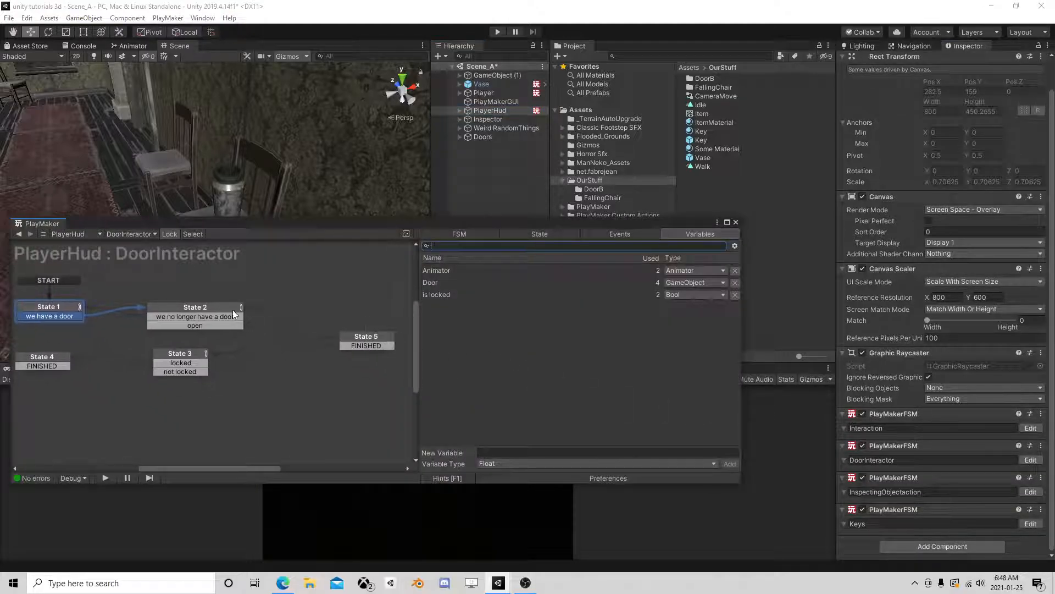
Step: Check State 3's locked transition and move State 4 farther away from State 3 in the graph
{"action": "left_click", "coordinate": [227, 324]}
{"action": "left_click", "coordinate": [190, 352]}
{"action": "left_click", "coordinate": [182, 365]}
{"action": "middle_click_drag", "start_coordinate": [146, 378], "coordinate": [305, 355]}
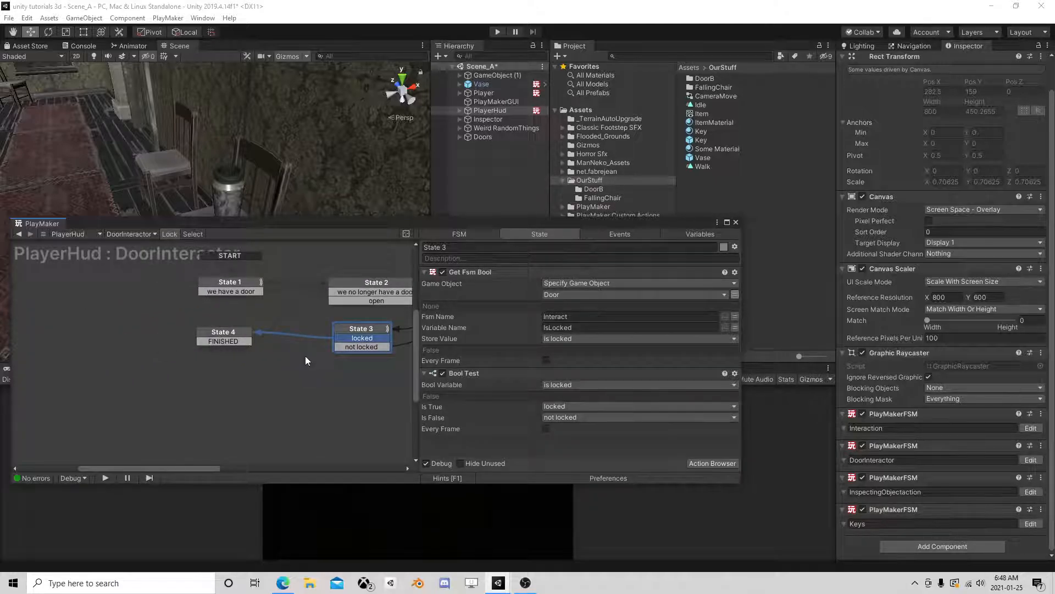
{"action": "left_click_drag", "start_coordinate": [229, 332], "coordinate": [241, 375]}
{"action": "left_click", "coordinate": [369, 329]}
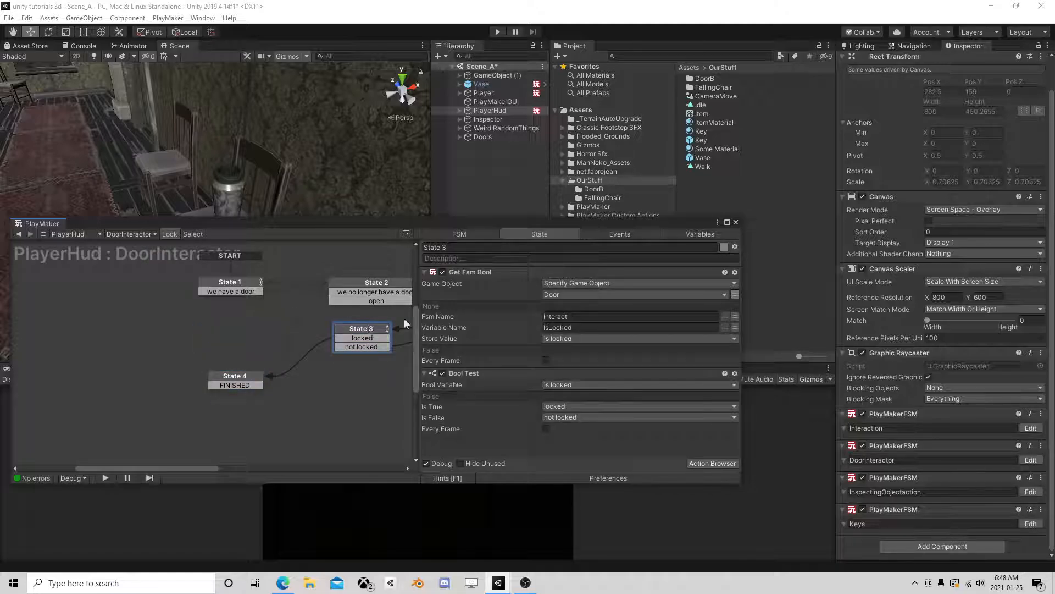
{"action": "left_click_drag", "start_coordinate": [244, 379], "coordinate": [151, 375]}
Step: Add a new state between State 3 and State 4, and link State 3's locked transition to it
{"action": "right_click", "coordinate": [215, 361]}
{"action": "left_click", "coordinate": [237, 366]}
{"action": "left_click_drag", "start_coordinate": [361, 338], "coordinate": [235, 362]}
{"action": "left_click", "coordinate": [236, 362]}
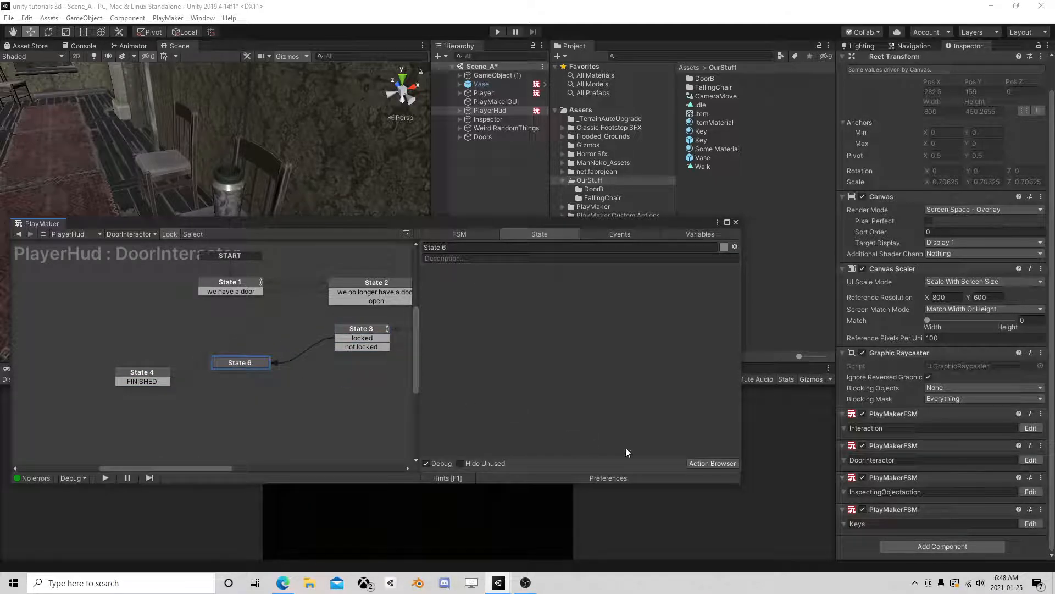
Step: Find the Get Fsm Int action and add it to State 6
{"action": "left_click", "coordinate": [713, 463]}
{"action": "type", "text": "get fsm"}
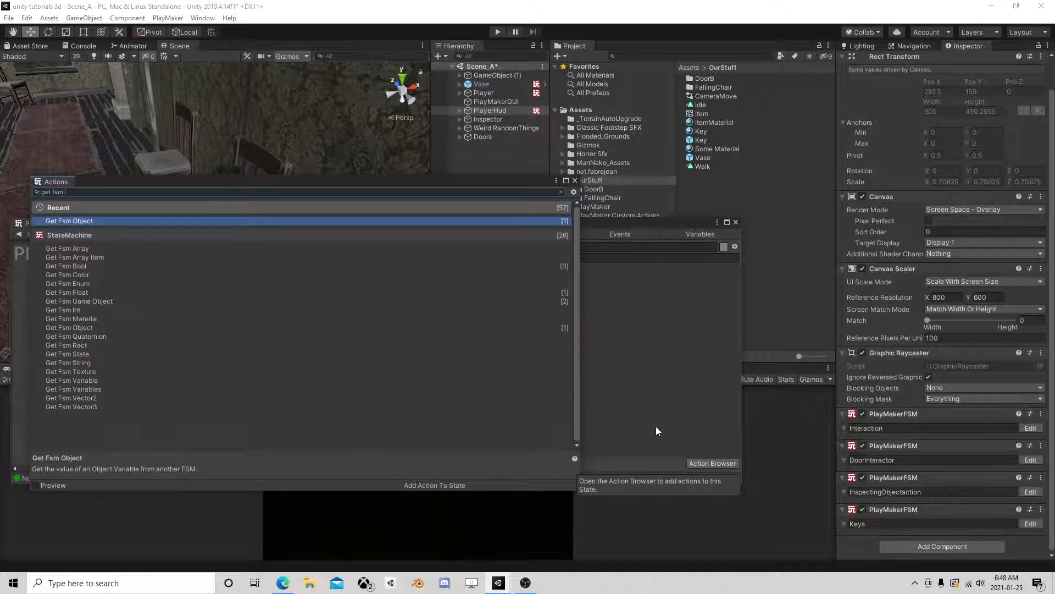
{"action": "type", "text": " int"}
{"action": "double_click", "coordinate": [87, 220]}
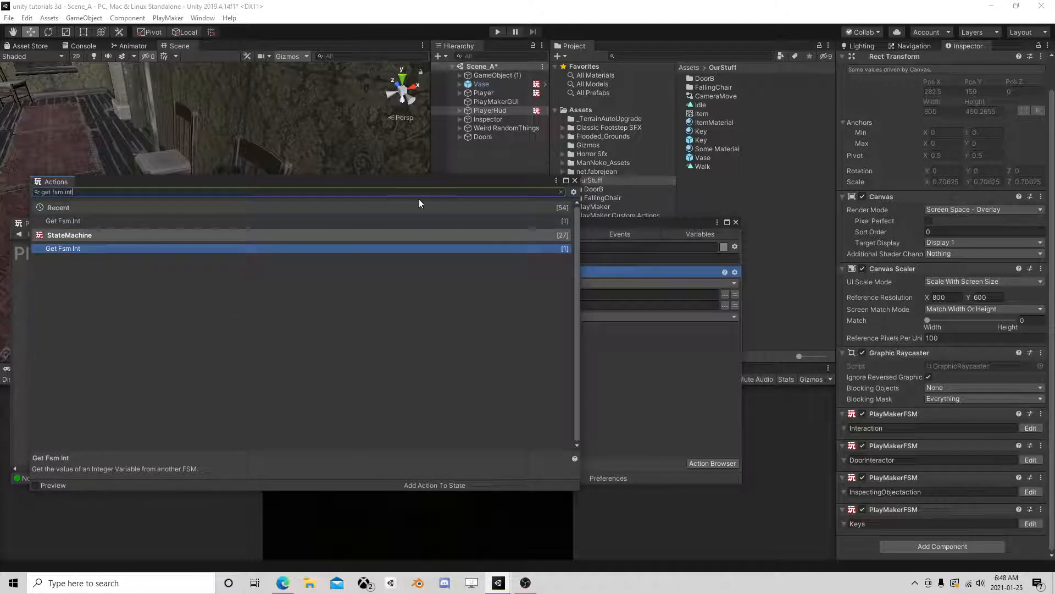
{"action": "left_click", "coordinate": [575, 180]}
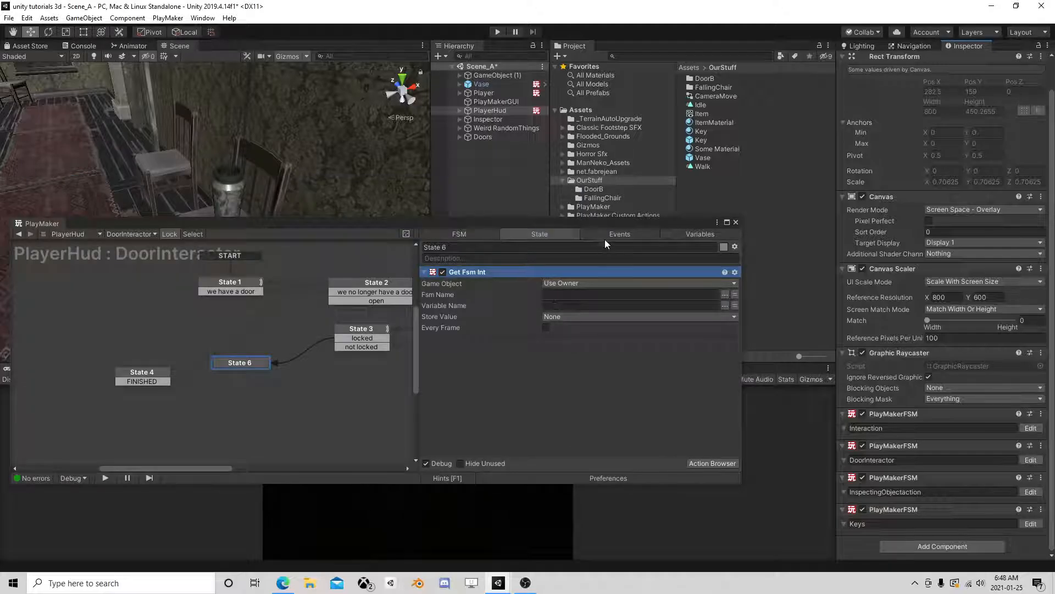
Step: Point Get Fsm Int at the Villa1_Door_B (1) object, with FSM name Interact and variable name Needs Key
{"action": "left_click_drag", "start_coordinate": [609, 224], "coordinate": [567, 202]}
{"action": "left_click", "coordinate": [539, 262]}
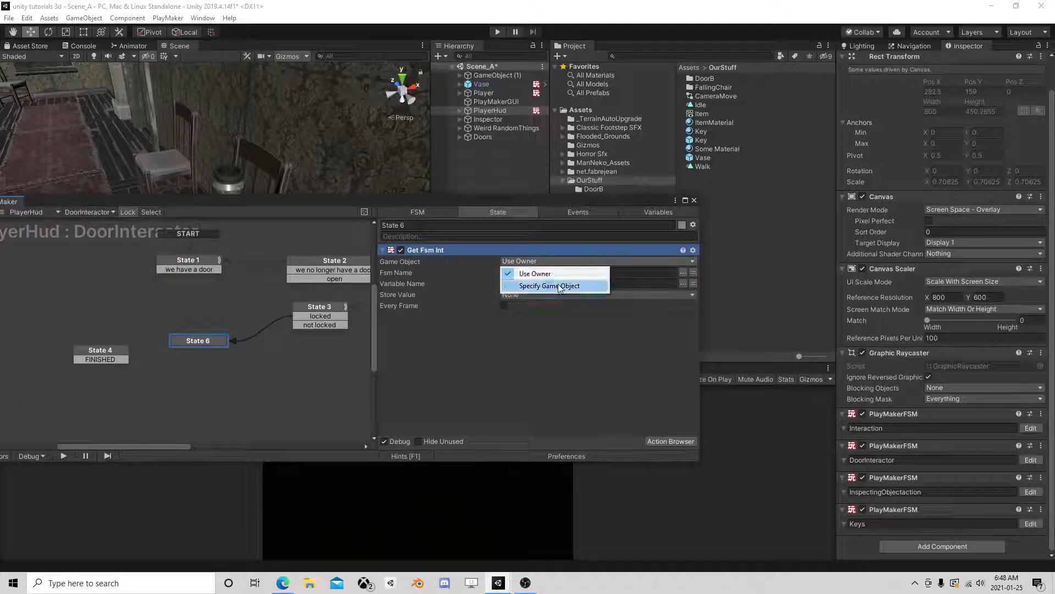
{"action": "left_click", "coordinate": [550, 286]}
{"action": "left_click", "coordinate": [472, 137]}
{"action": "left_click", "coordinate": [460, 137]}
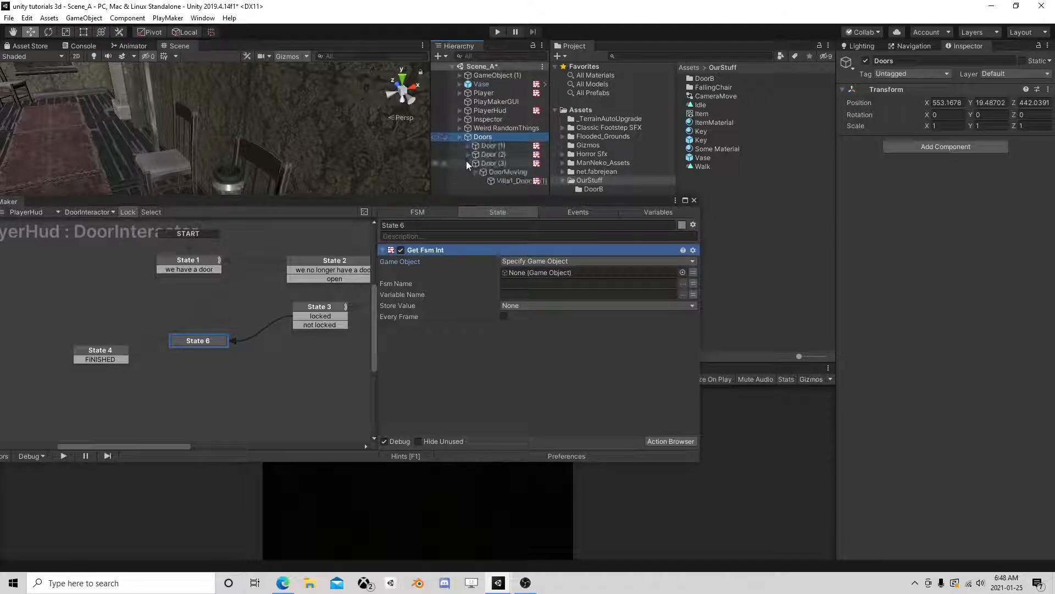
{"action": "left_click_drag", "start_coordinate": [507, 182], "coordinate": [532, 271]}
{"action": "left_click", "coordinate": [709, 292]}
{"action": "left_click", "coordinate": [683, 295]}
{"action": "left_click", "coordinate": [734, 302]}
Step: Store Get Fsm Int's value in a new variable named The NeededKey
{"action": "left_click", "coordinate": [650, 307]}
{"action": "left_click", "coordinate": [549, 330]}
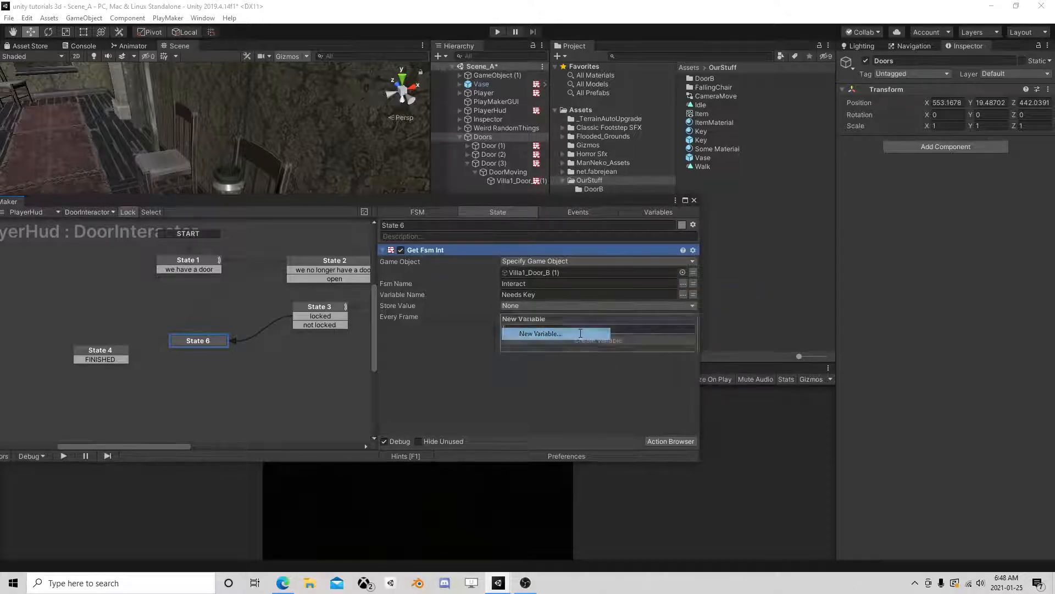
{"action": "type", "text": "The "}
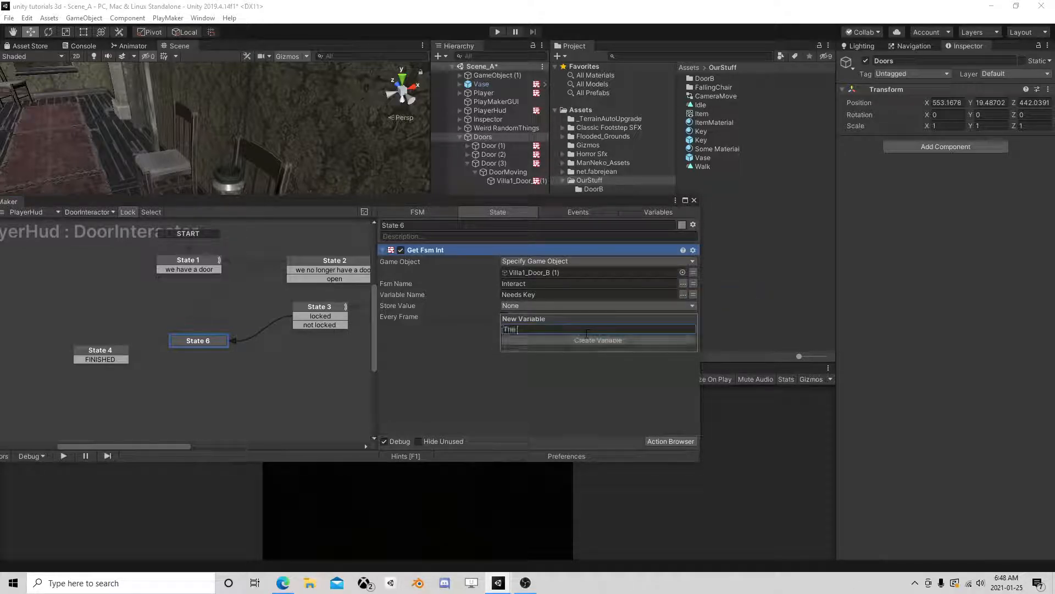
{"action": "type", "text": "NeededKey"}
{"action": "key", "text": "Return"}
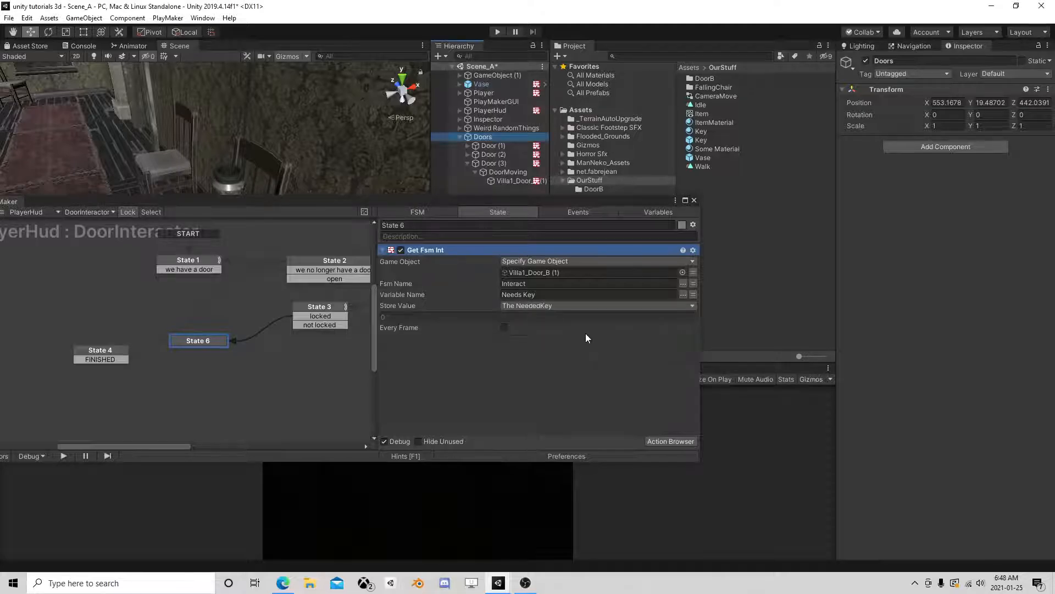
Step: Make Get Fsm Int take its game object from the Door variable
{"action": "left_click", "coordinate": [693, 272]}
{"action": "left_click", "coordinate": [644, 273]}
{"action": "left_click", "coordinate": [562, 290]}
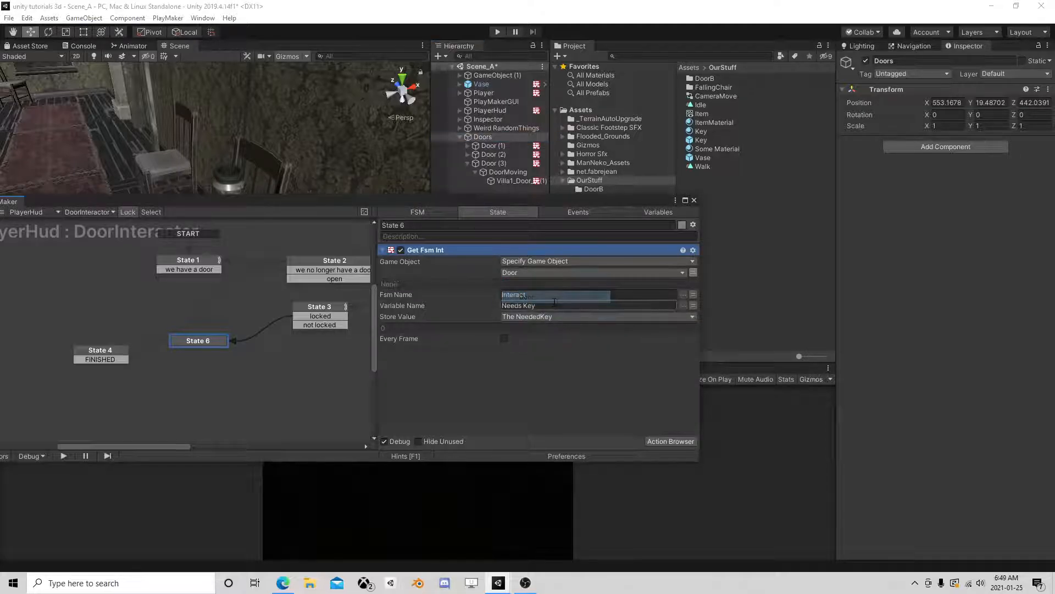
Step: Add a Get Fsm Array Item action to State 6 and place it below Get Fsm Int
{"action": "left_click", "coordinate": [676, 443]}
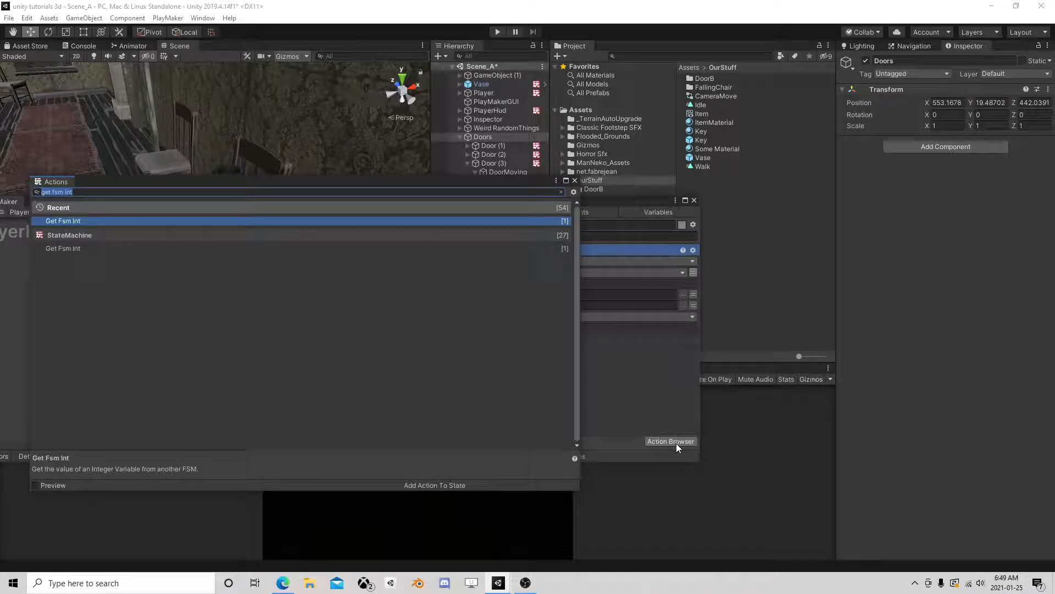
{"action": "type", "text": "get fsm"}
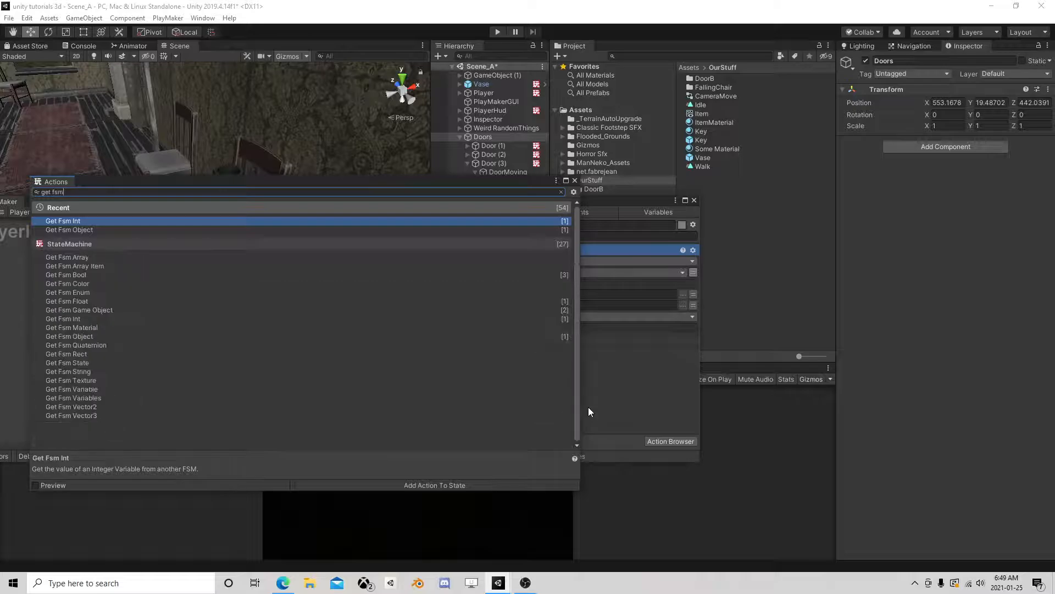
{"action": "double_click", "coordinate": [99, 265]}
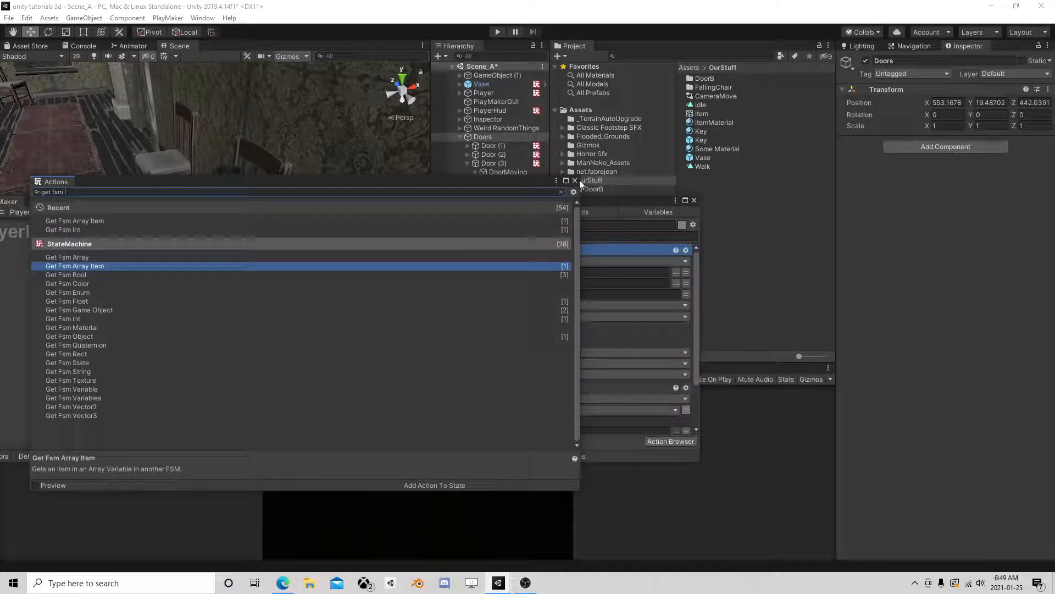
{"action": "left_click", "coordinate": [575, 181]}
{"action": "left_click_drag", "start_coordinate": [428, 389], "coordinate": [465, 269]}
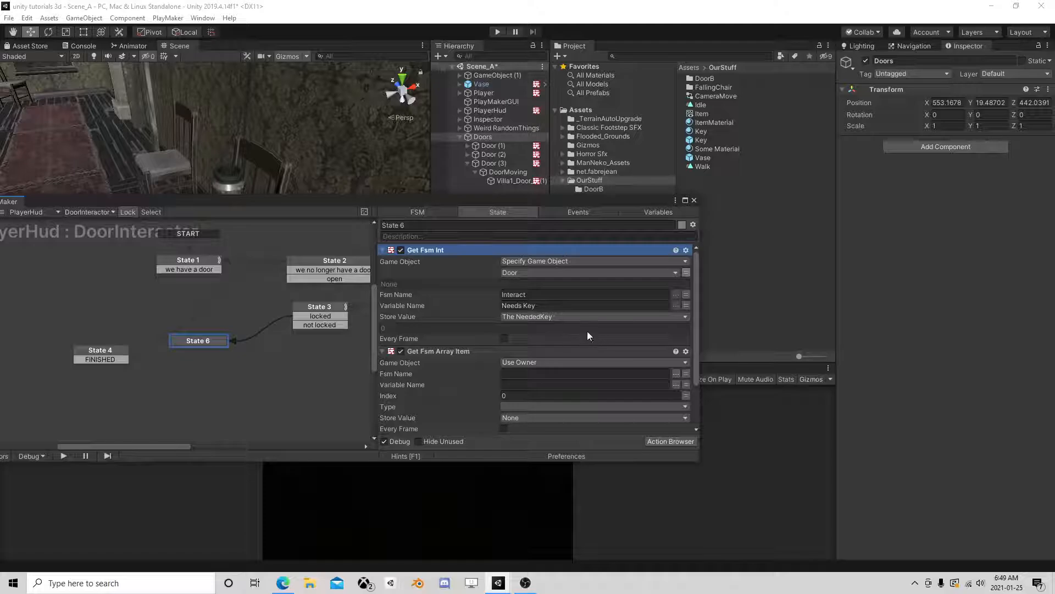
Step: In State 6's Get Fsm Array Item action, set the FSM and variable names to Keys and the index to The NeededKey
{"action": "left_click_drag", "start_coordinate": [500, 203], "coordinate": [520, 163]}
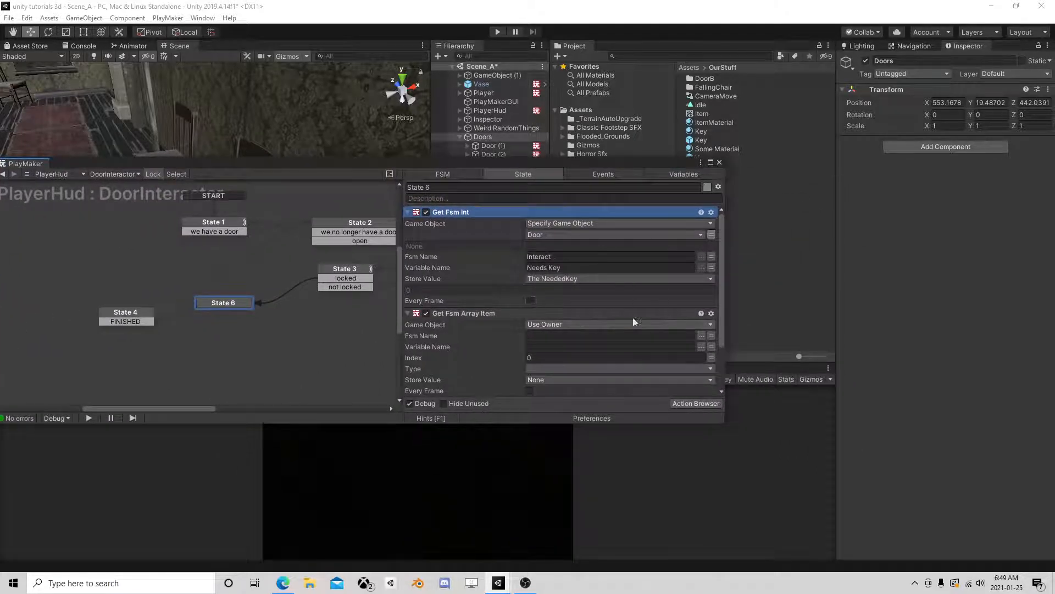
{"action": "scroll", "coordinate": [652, 328], "scroll_direction": "down", "scroll_amount": 2}
{"action": "left_click", "coordinate": [702, 274]}
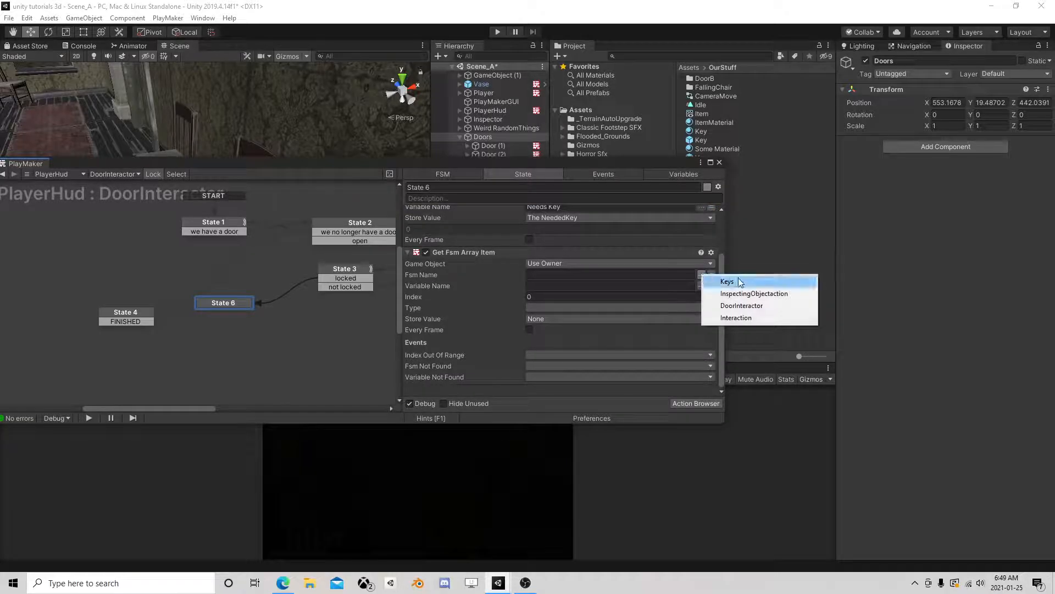
{"action": "left_click", "coordinate": [714, 278]}
{"action": "left_click", "coordinate": [701, 288]}
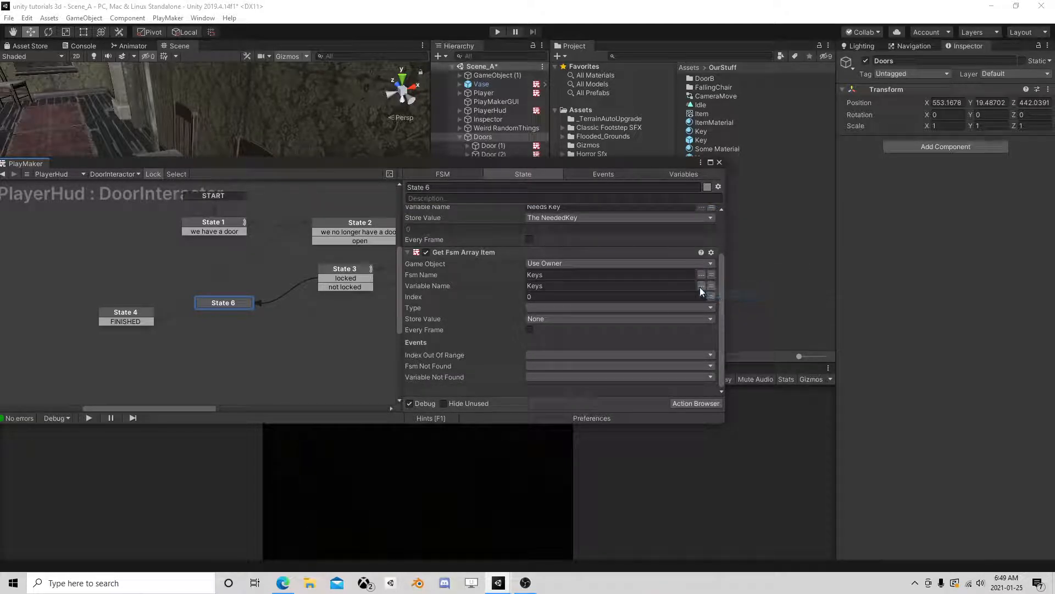
{"action": "left_click", "coordinate": [712, 296]}
{"action": "left_click", "coordinate": [692, 296]}
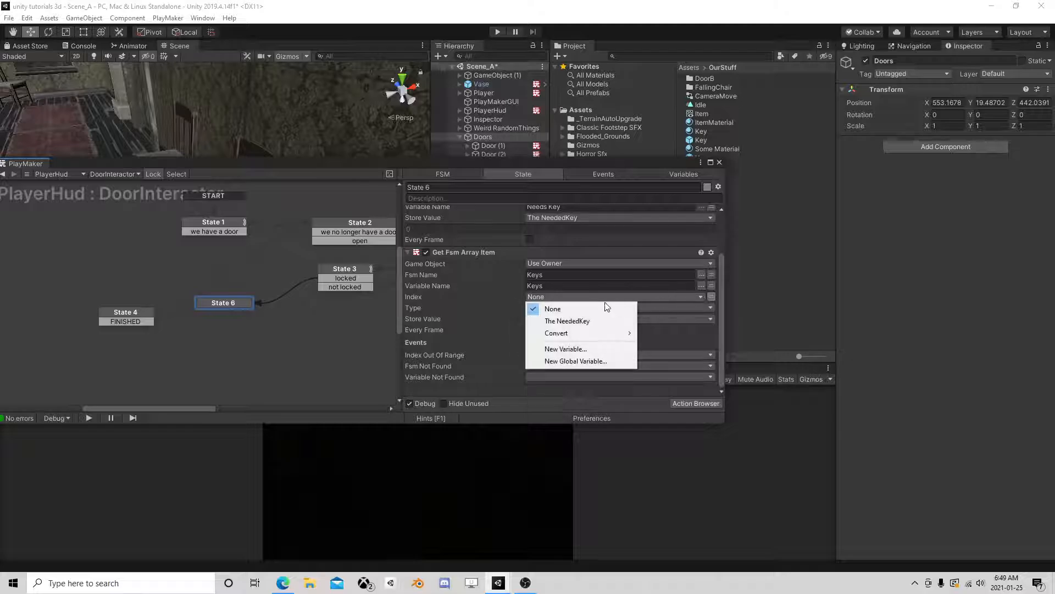
{"action": "left_click", "coordinate": [589, 321]}
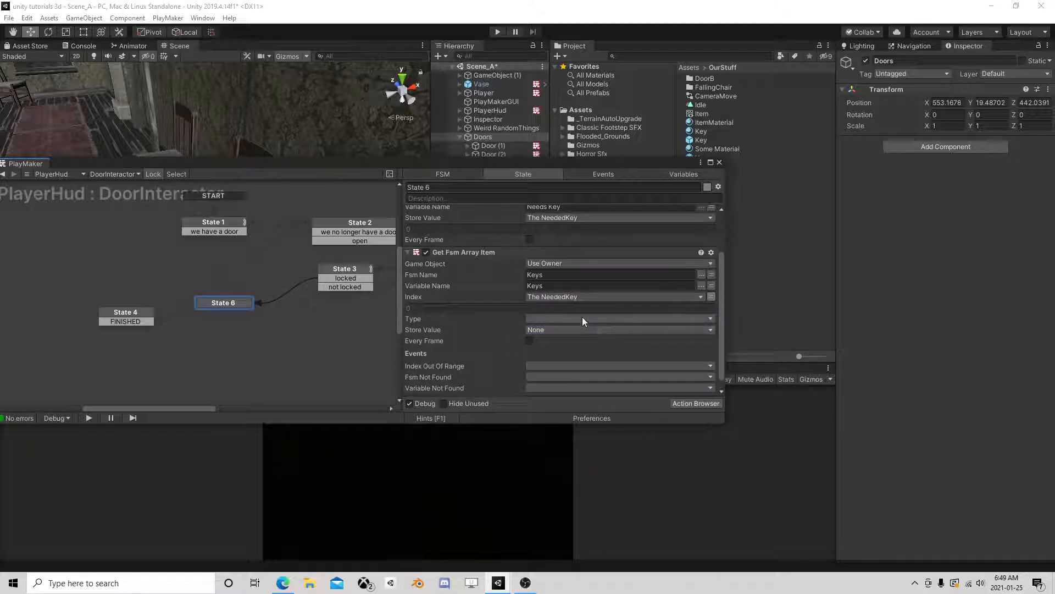
Step: Set the array item's type to Bool and store its value in a new variable named "required key"
{"action": "left_click", "coordinate": [582, 317]}
{"action": "left_click", "coordinate": [573, 355]}
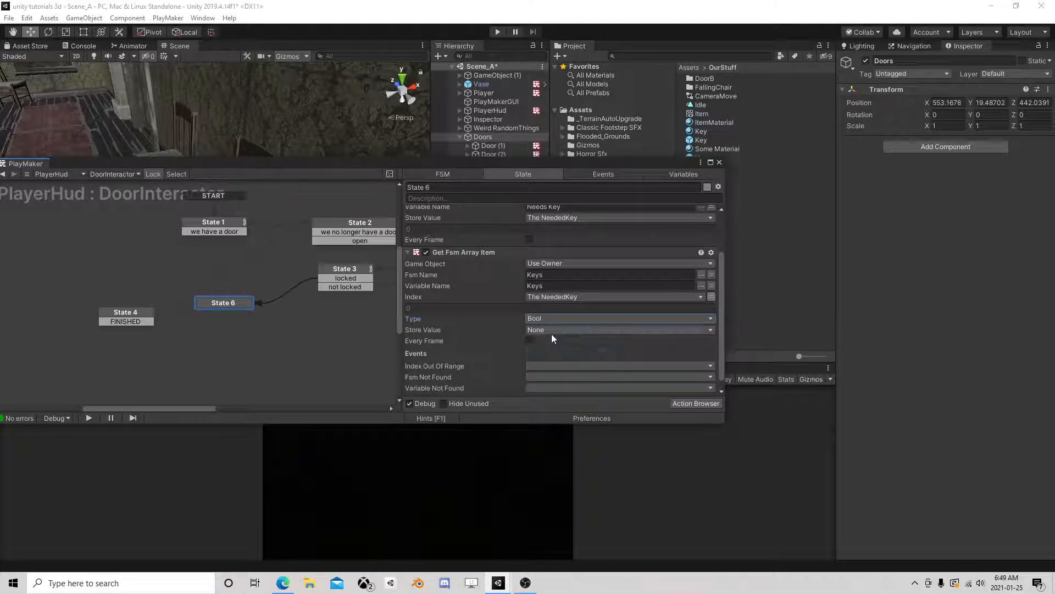
{"action": "left_click", "coordinate": [556, 329]}
{"action": "left_click", "coordinate": [559, 369]}
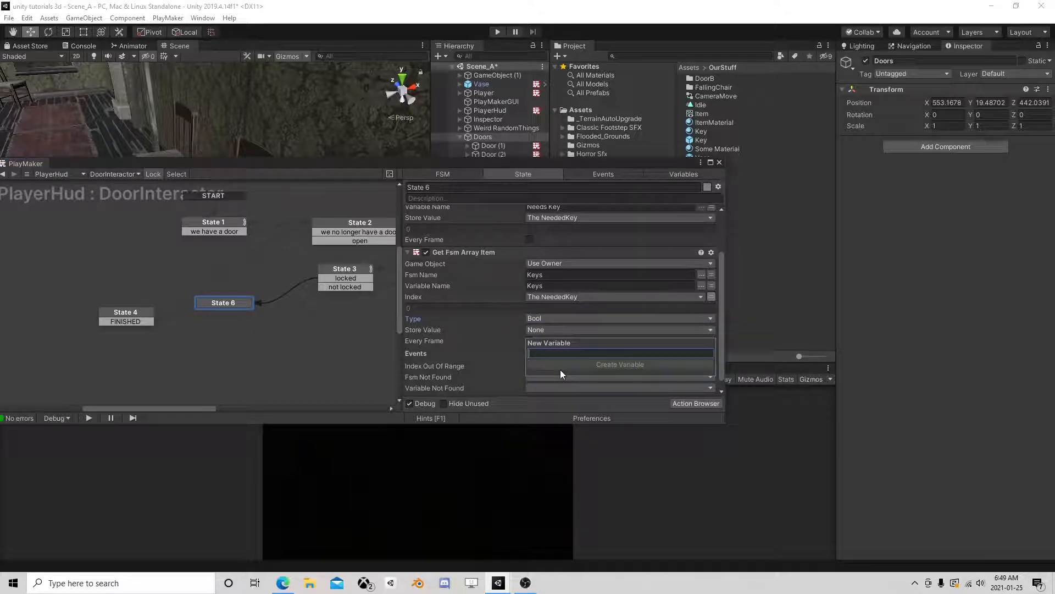
{"action": "type", "text": "required key"}
{"action": "key", "text": "Return"}
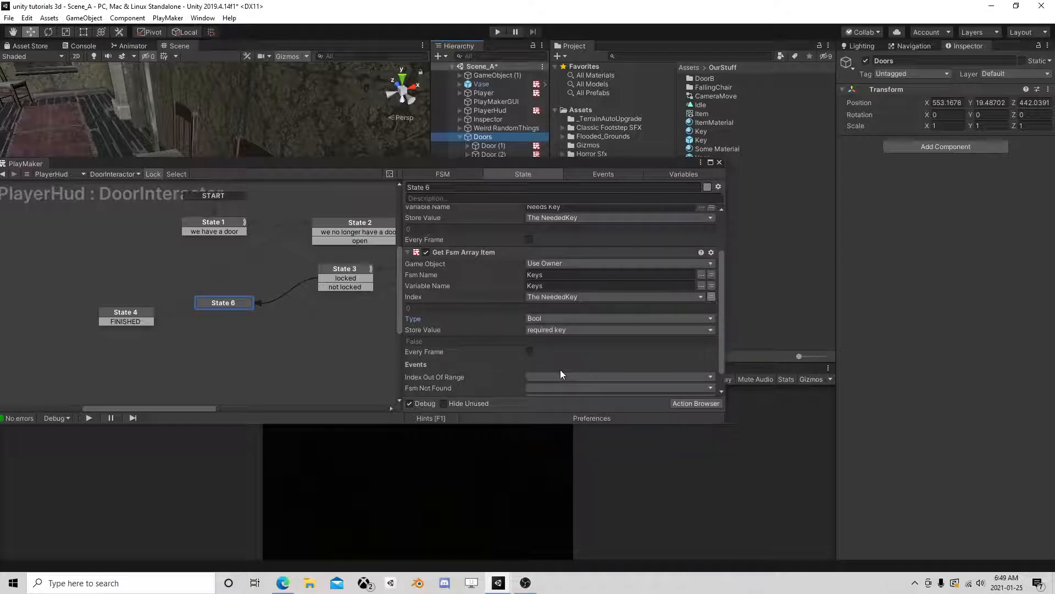
{"action": "scroll", "coordinate": [506, 335], "scroll_direction": "down", "scroll_amount": 1}
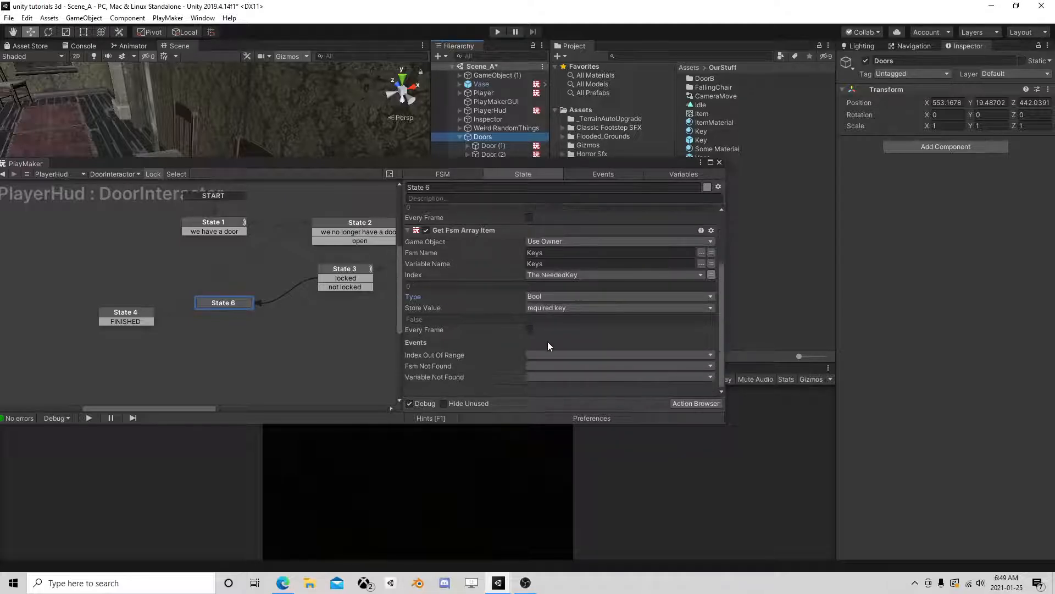
Step: Add a FINISHED transition to State 6 and position the state beneath State 3
{"action": "right_click", "coordinate": [232, 302]}
{"action": "mouse_move", "coordinate": [296, 310]}
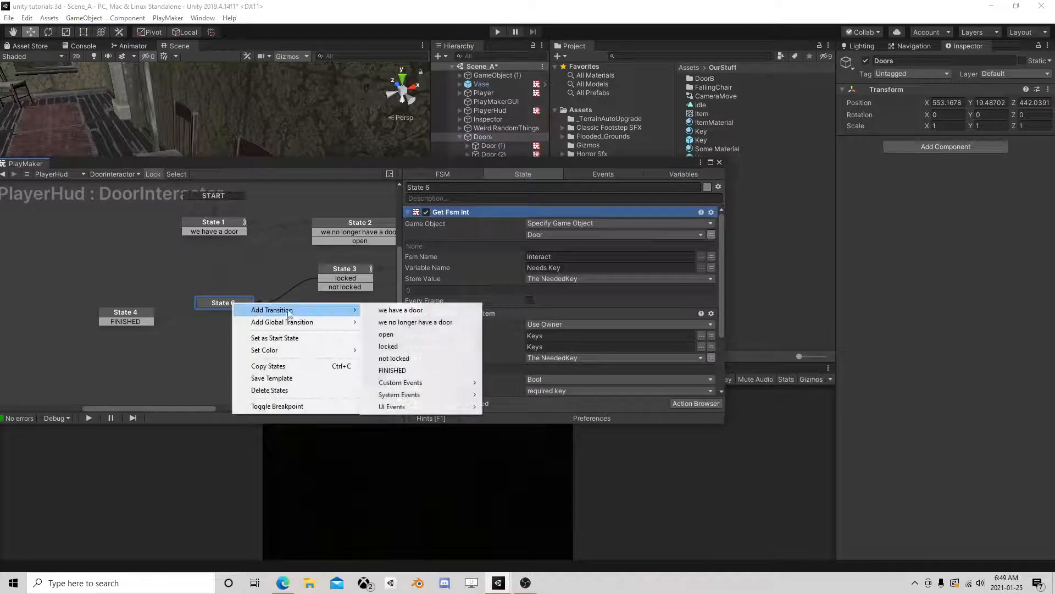
{"action": "left_click", "coordinate": [400, 370]}
{"action": "mouse_move", "coordinate": [243, 301]}
{"action": "left_mouse_down"}
{"action": "mouse_move", "coordinate": [287, 276]}
{"action": "mouse_move", "coordinate": [357, 308]}
{"action": "mouse_move", "coordinate": [242, 289]}
{"action": "left_mouse_up"}
Step: Add a new state to the graph and connect State 6's FINISHED transition to it
{"action": "right_click", "coordinate": [322, 342]}
{"action": "left_click", "coordinate": [352, 347]}
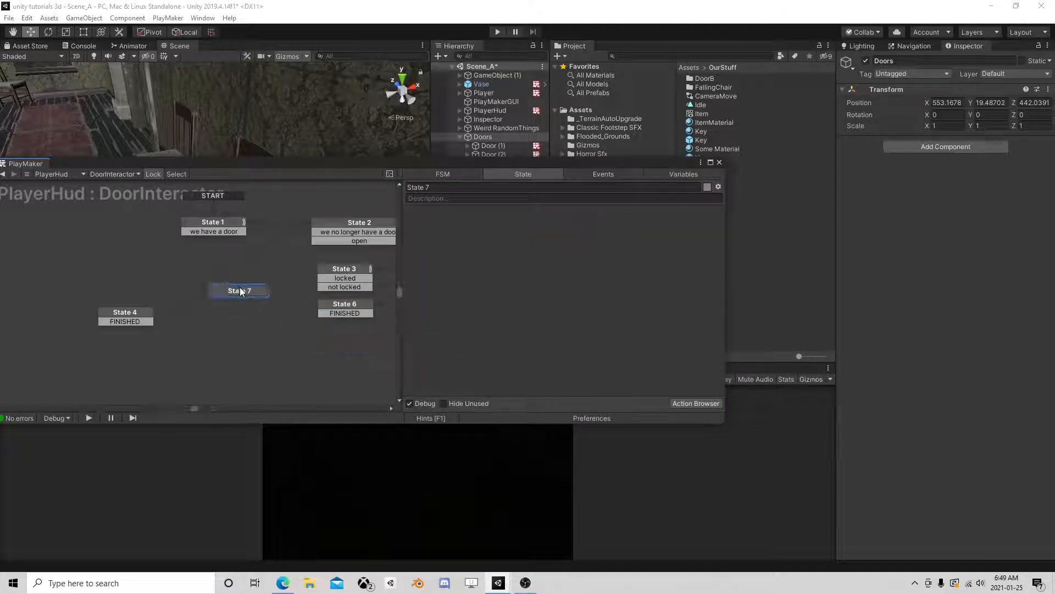
{"action": "left_click_drag", "start_coordinate": [330, 313], "coordinate": [259, 293]}
Step: Add a Bool Test action to State 7 that tests the required key variable
{"action": "left_click", "coordinate": [256, 291]}
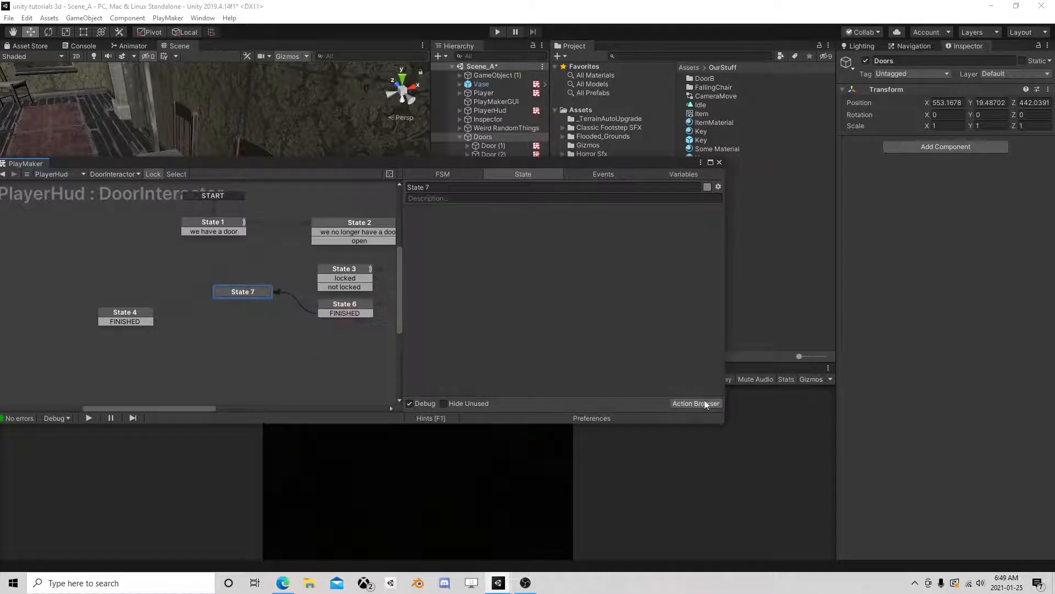
{"action": "left_click", "coordinate": [696, 403]}
{"action": "type", "text": "bool test"}
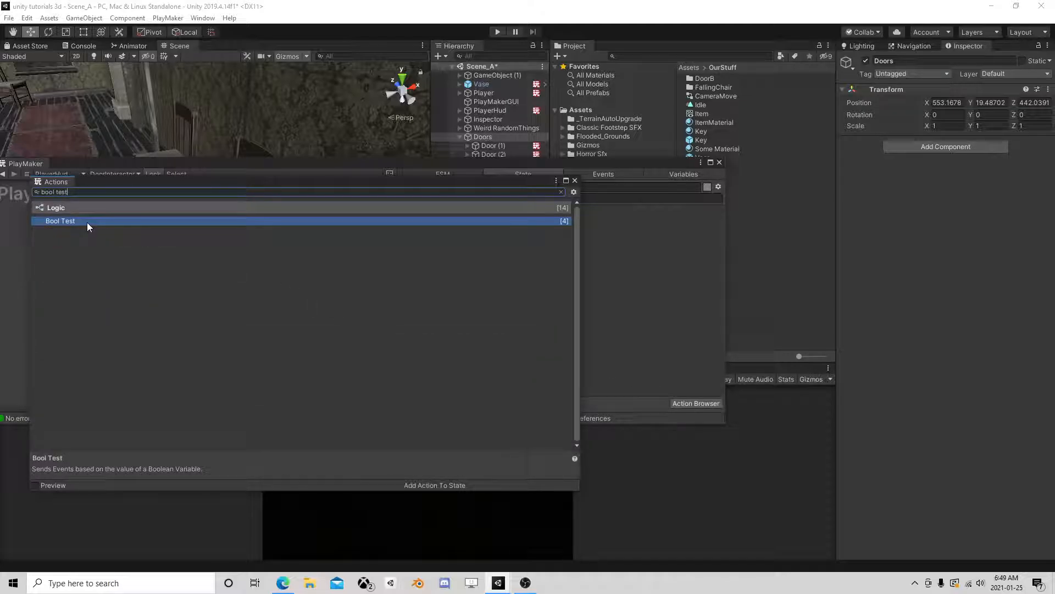
{"action": "double_click", "coordinate": [87, 222]}
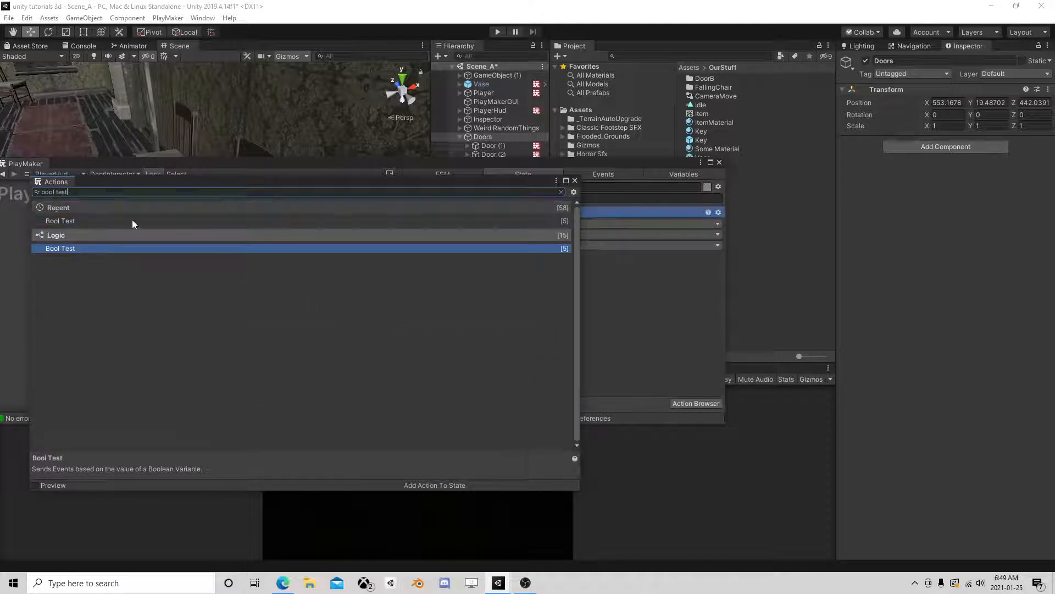
{"action": "left_click", "coordinate": [575, 180]}
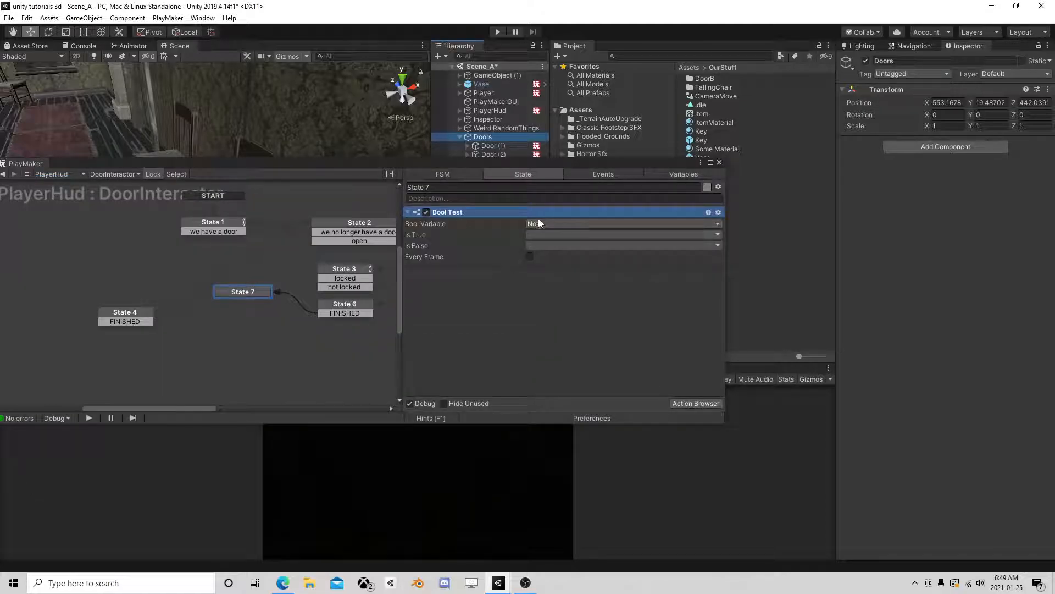
{"action": "left_click", "coordinate": [538, 223]}
{"action": "left_click", "coordinate": [560, 246]}
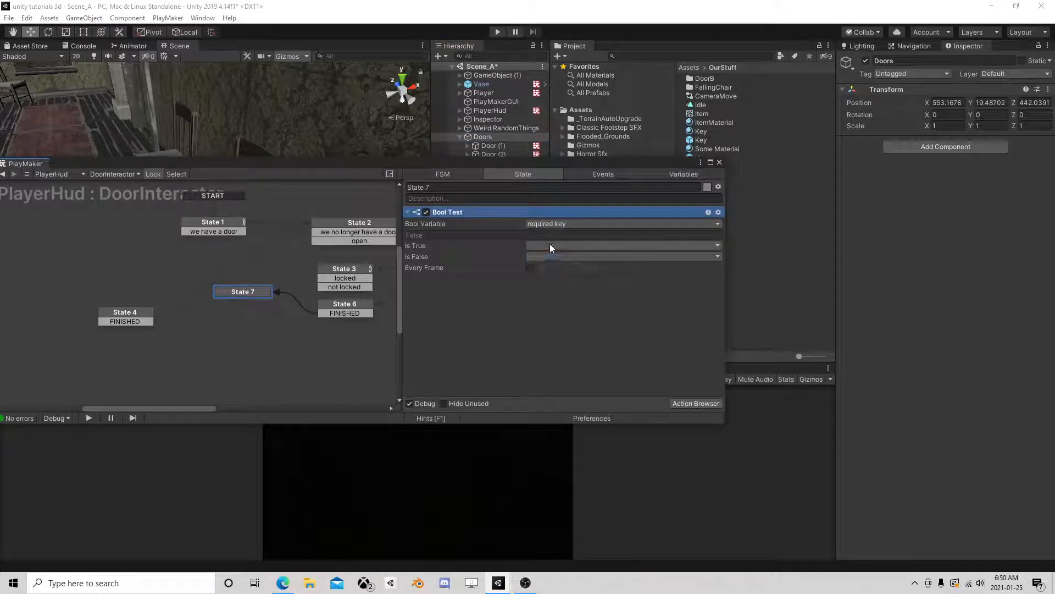
Step: Create a new event named "unlock door" for the Bool Test's Is True result
{"action": "left_click", "coordinate": [550, 244]}
{"action": "left_click", "coordinate": [569, 384]}
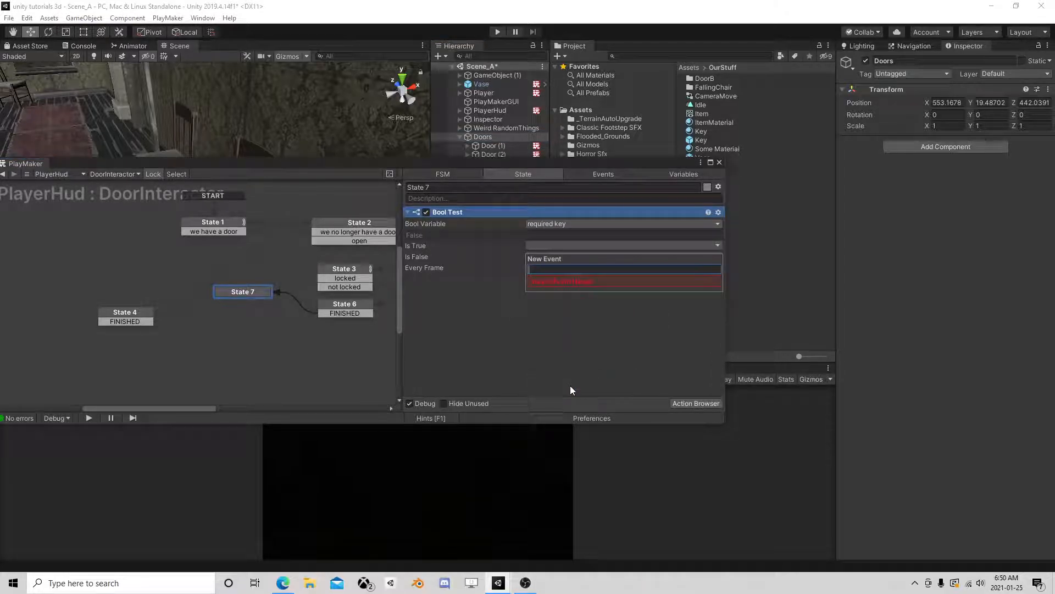
{"action": "type", "text": "unlocke"}
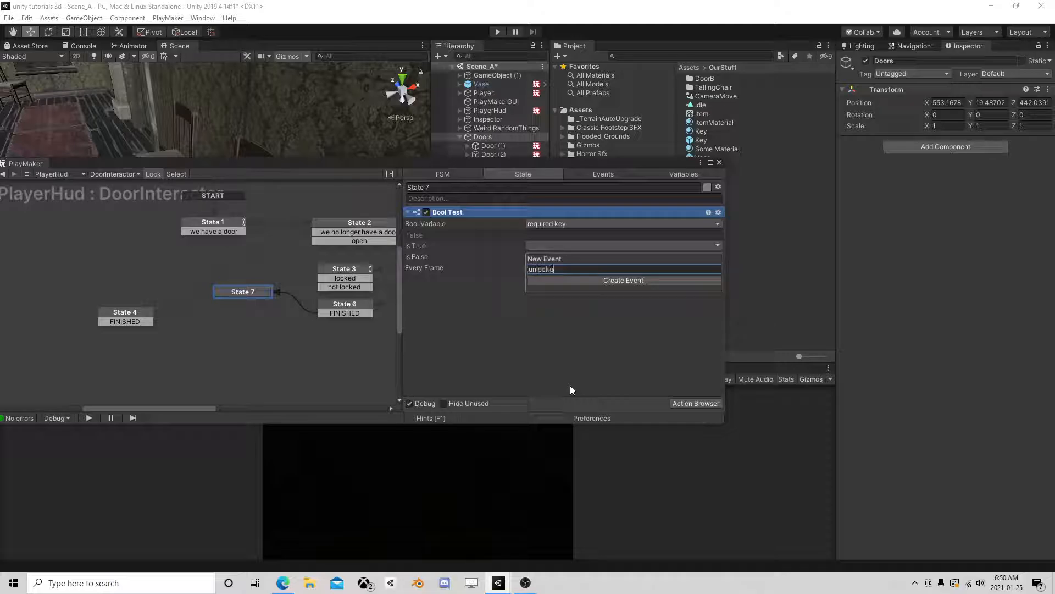
{"action": "type", "text": "d"}
{"action": "key", "text": "Return"}
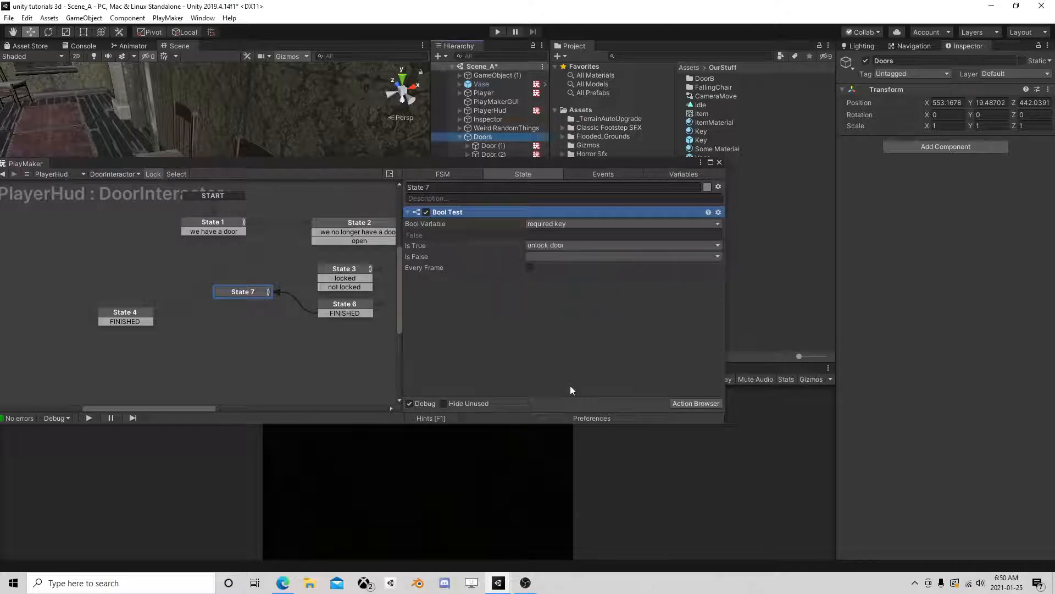
Step: Create a new event named "no dice" for the Bool Test's Is False result
{"action": "left_click", "coordinate": [553, 257]}
{"action": "left_click", "coordinate": [560, 410]}
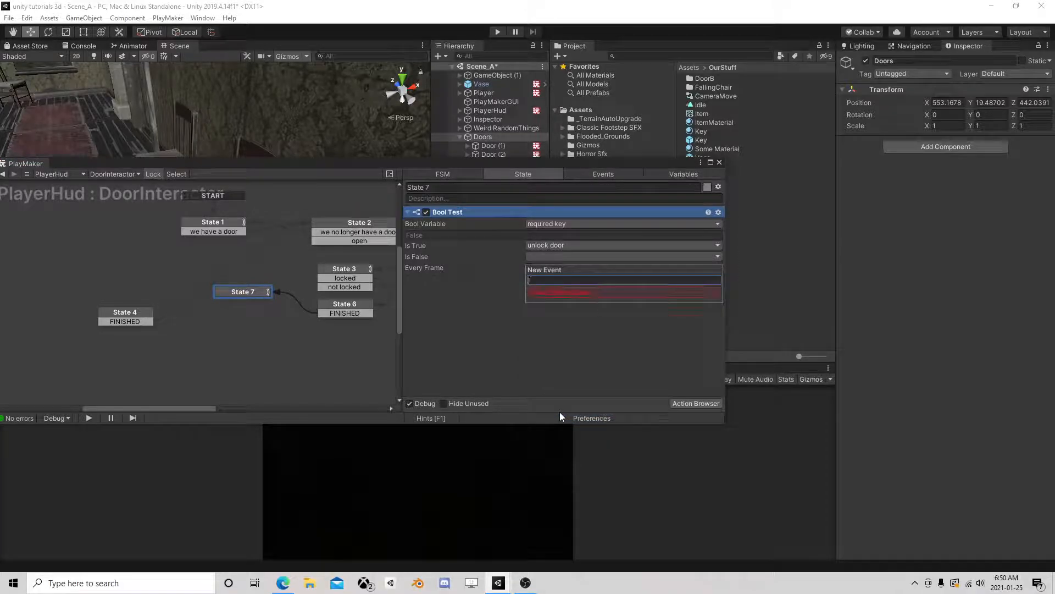
{"action": "type", "text": "no di"}
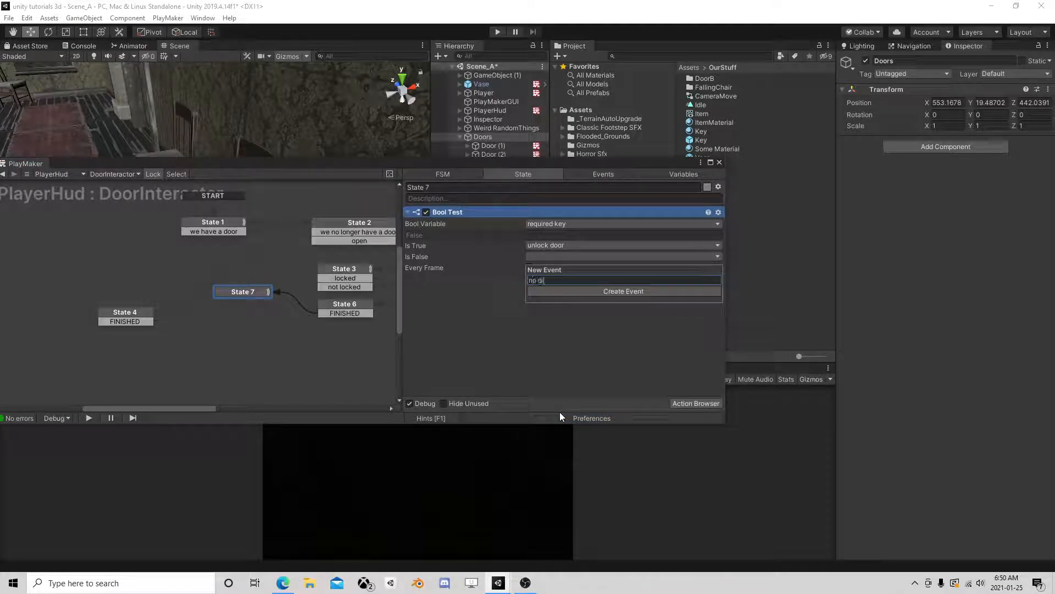
{"action": "type", "text": "ce"}
{"action": "key", "text": "Return"}
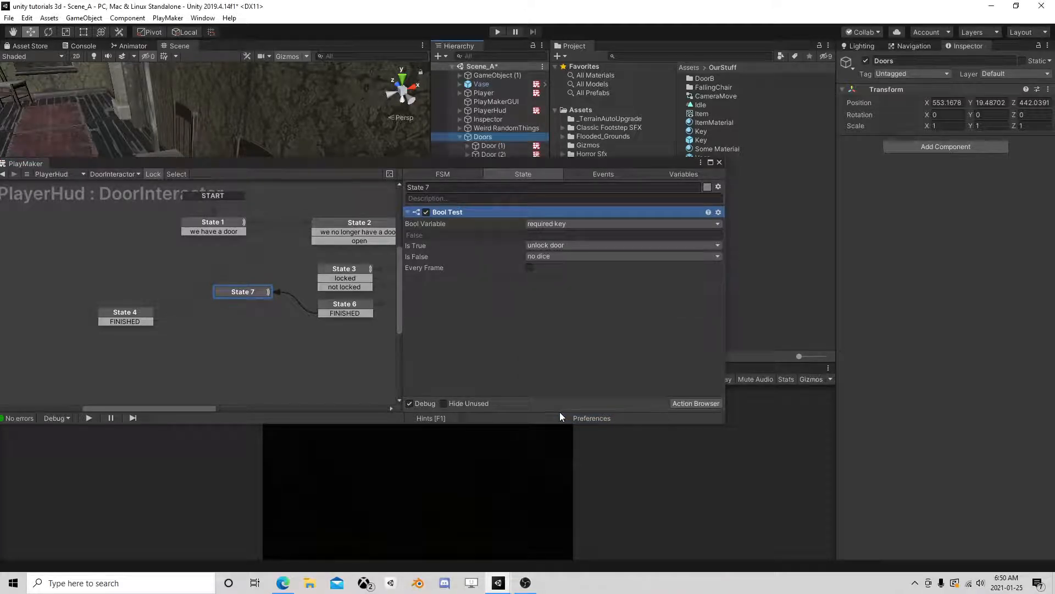
Step: Add the no dice and unlock door transitions to State 7
{"action": "right_click", "coordinate": [244, 287]}
{"action": "left_click", "coordinate": [236, 291]}
{"action": "right_click", "coordinate": [242, 291]}
{"action": "mouse_move", "coordinate": [319, 304]}
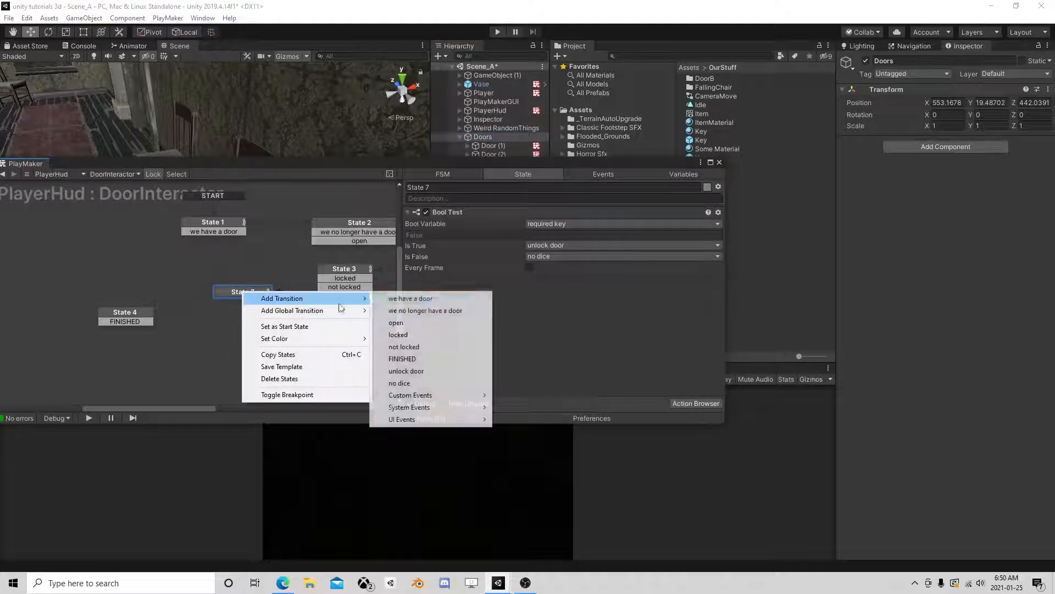
{"action": "left_click", "coordinate": [399, 382]}
{"action": "right_click", "coordinate": [268, 302]}
{"action": "left_click", "coordinate": [242, 294]}
{"action": "right_click", "coordinate": [245, 294]}
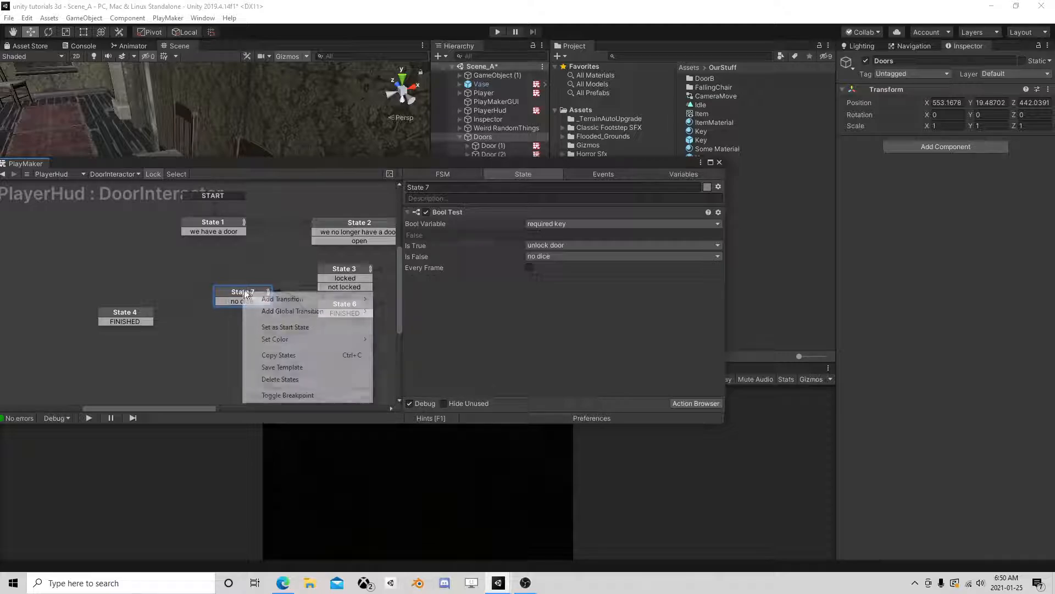
{"action": "mouse_move", "coordinate": [308, 299]}
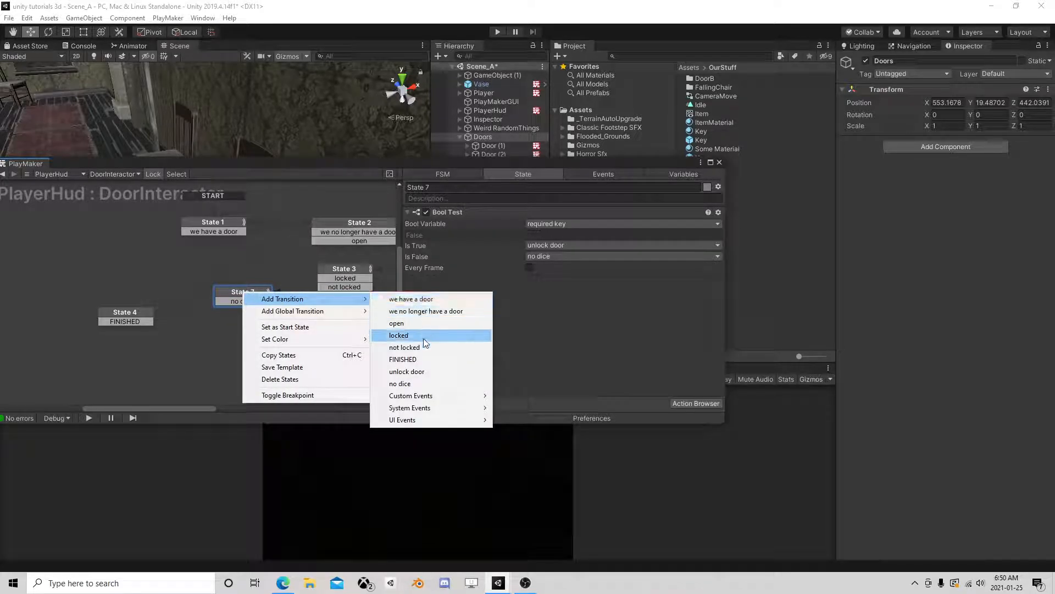
{"action": "left_click", "coordinate": [423, 370]}
Step: Connect State 7's no dice transition to State 2 and reposition State 4 and State 7
{"action": "left_click_drag", "start_coordinate": [247, 309], "coordinate": [314, 231]}
{"action": "left_click_drag", "start_coordinate": [124, 315], "coordinate": [149, 258]}
{"action": "left_click_drag", "start_coordinate": [249, 297], "coordinate": [271, 306]}
Step: Add a new state below State 7 and connect State 7's unlock door transition to it
{"action": "middle_click_drag", "start_coordinate": [309, 342], "coordinate": [191, 319]}
{"action": "right_click", "coordinate": [142, 326]}
{"action": "left_click", "coordinate": [159, 331]}
{"action": "left_click_drag", "start_coordinate": [182, 292], "coordinate": [181, 335]}
{"action": "left_click_drag", "start_coordinate": [178, 290], "coordinate": [183, 315]}
Step: Add a Set Fsm Bool action to State 8 and set its game object option to Specify Game Object
{"action": "left_click", "coordinate": [684, 402]}
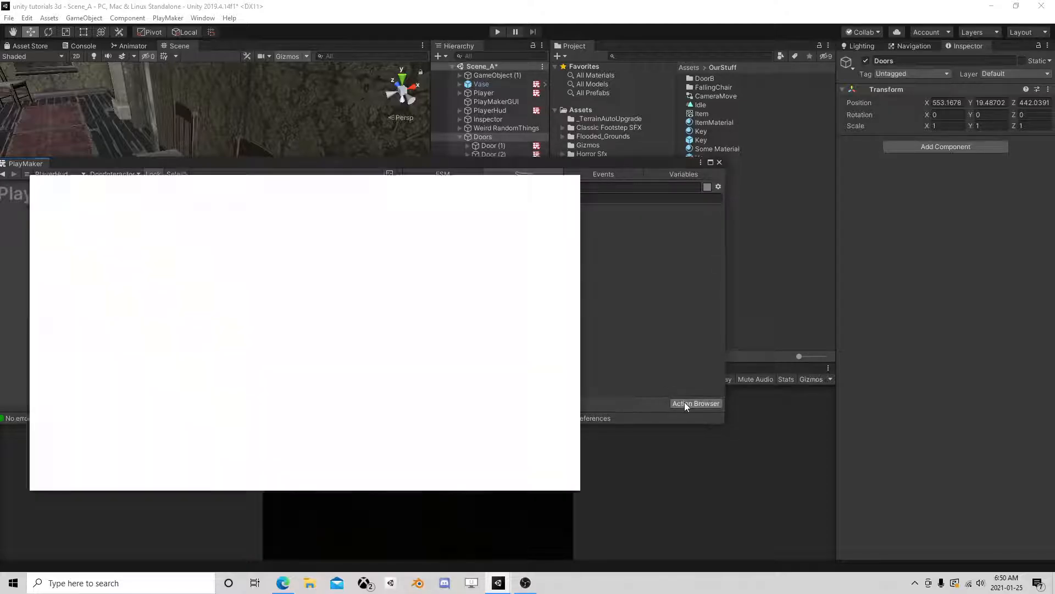
{"action": "type", "text": "set fsm bool"}
{"action": "double_click", "coordinate": [73, 221]}
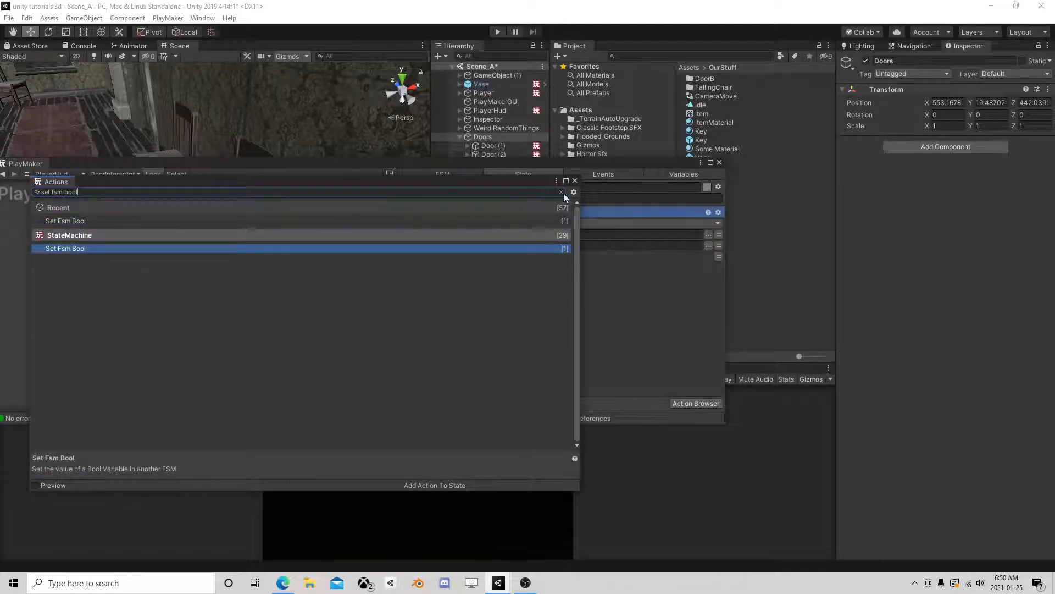
{"action": "left_click", "coordinate": [575, 182]}
{"action": "left_click", "coordinate": [552, 222]}
{"action": "left_click", "coordinate": [572, 247]}
Step: Assign Villa1_Door_B (1) to the Set Fsm Bool action and choose the Interact FSM and its IsLocked variable
{"action": "left_click_drag", "start_coordinate": [581, 163], "coordinate": [573, 235]}
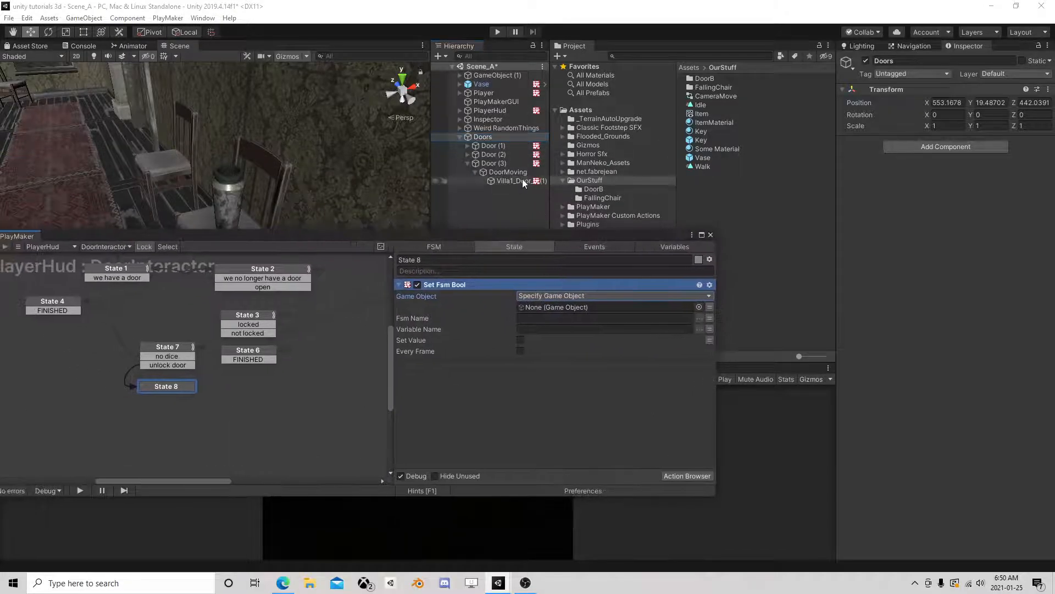
{"action": "left_click_drag", "start_coordinate": [555, 287], "coordinate": [558, 309]}
{"action": "left_click", "coordinate": [701, 319]}
{"action": "left_click", "coordinate": [714, 325]}
{"action": "left_click", "coordinate": [699, 329]}
{"action": "left_click", "coordinate": [720, 335]}
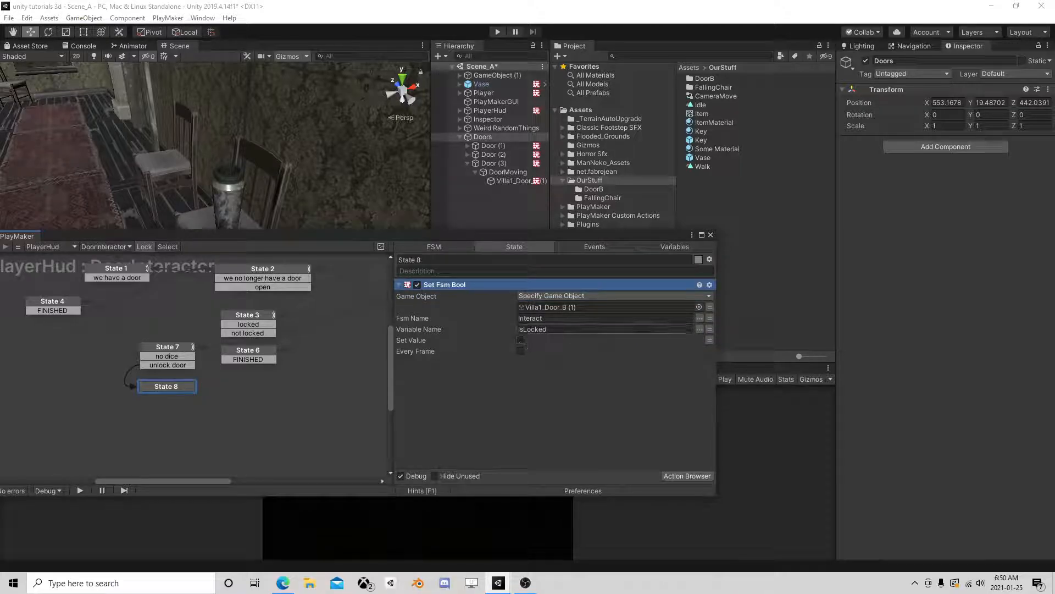
Step: Replace the Set Fsm Bool action's fixed game object with the Door variable
{"action": "left_click", "coordinate": [709, 307]}
{"action": "left_click", "coordinate": [577, 308]}
{"action": "left_click", "coordinate": [550, 332]}
Step: Add a FINISHED transition to State 8 and connect it to State 2
{"action": "right_click", "coordinate": [160, 387]}
{"action": "mouse_move", "coordinate": [190, 395]}
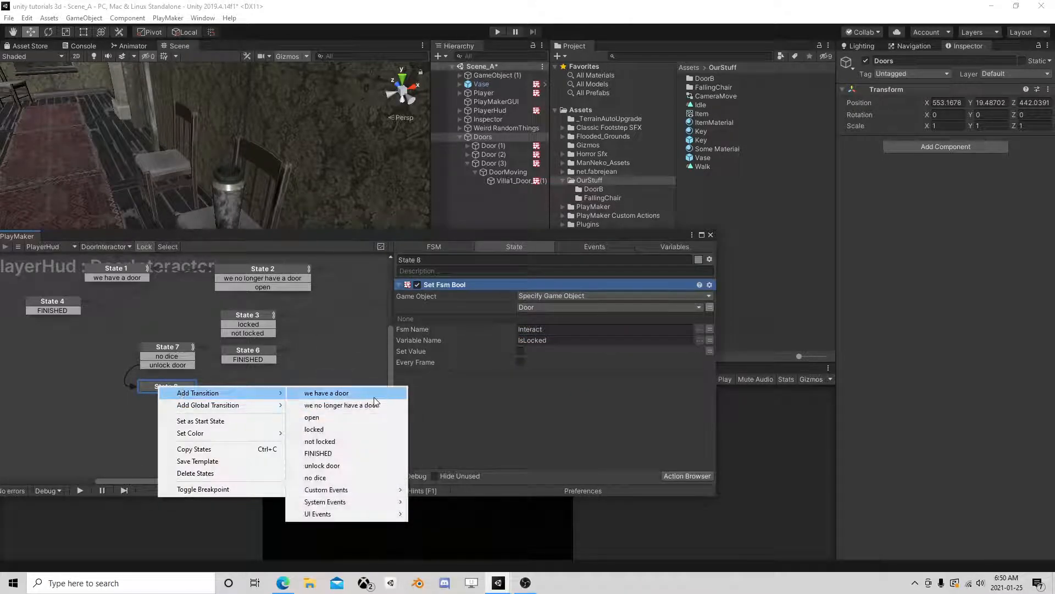
{"action": "left_click", "coordinate": [339, 439]}
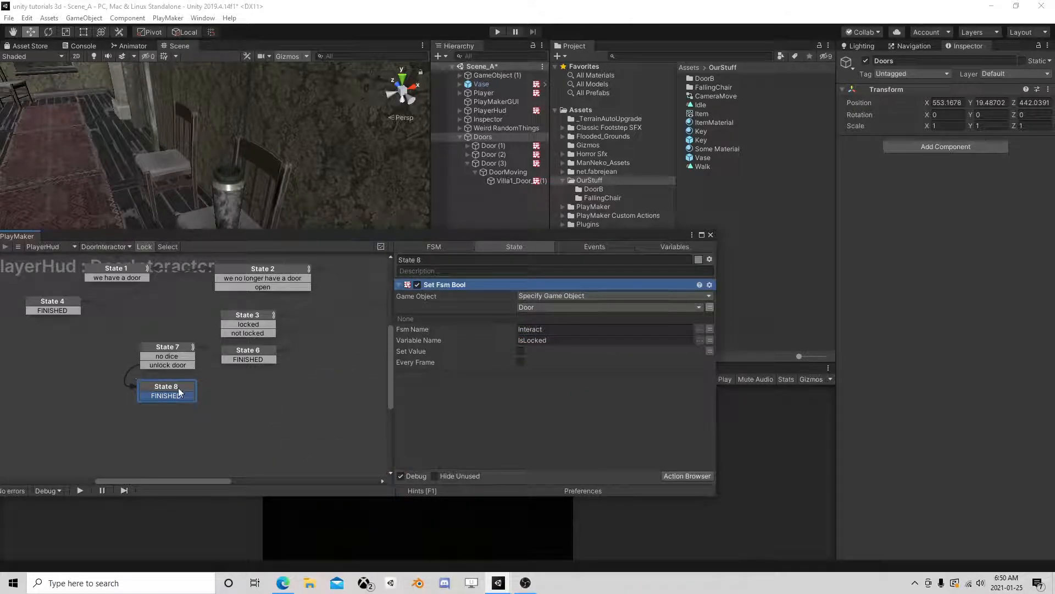
{"action": "left_click_drag", "start_coordinate": [179, 391], "coordinate": [237, 285]}
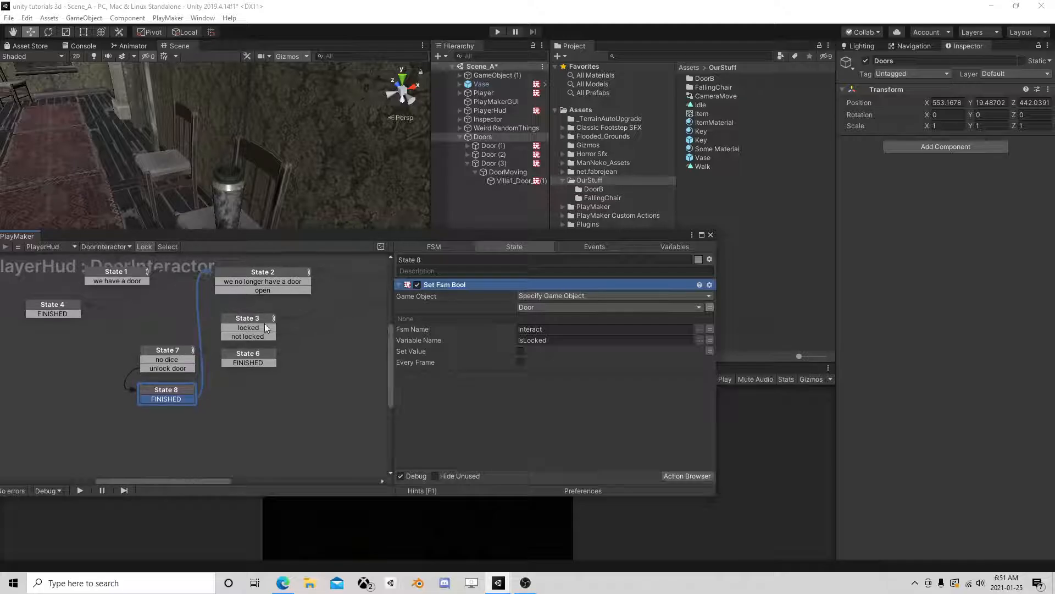
Step: Review the action settings of State 6 and State 8
{"action": "scroll", "coordinate": [264, 328], "scroll_direction": "down", "scroll_amount": 2}
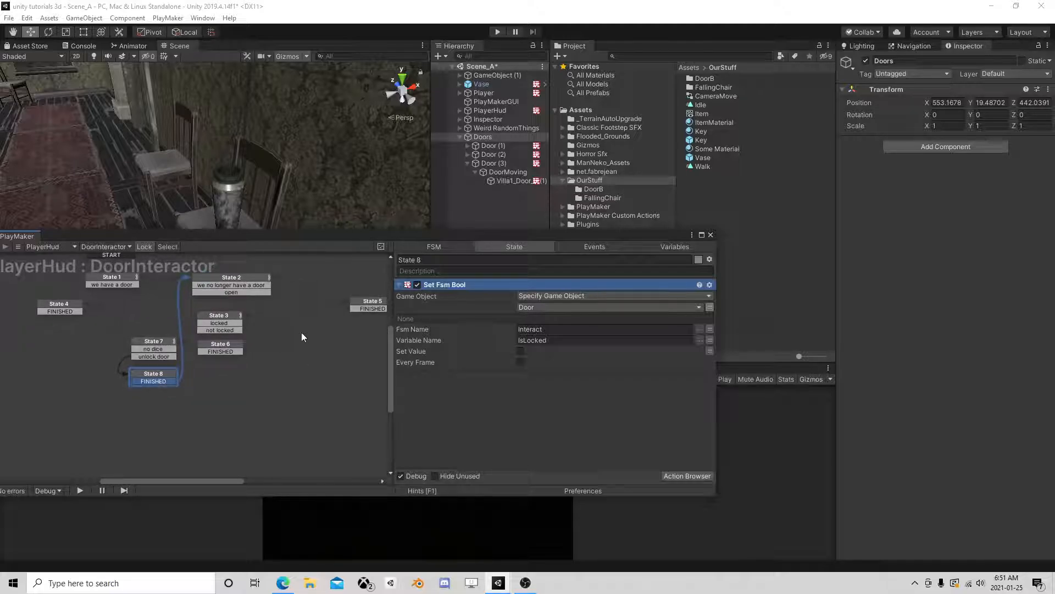
{"action": "left_click", "coordinate": [231, 343]}
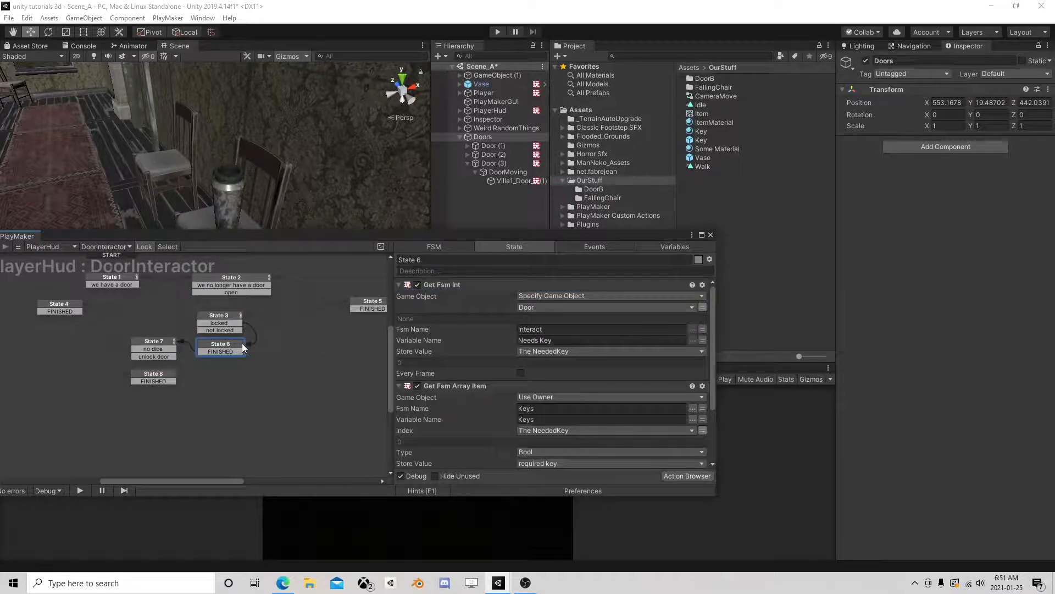
{"action": "scroll", "coordinate": [459, 394], "scroll_direction": "down", "scroll_amount": 3}
{"action": "left_click", "coordinate": [156, 381]}
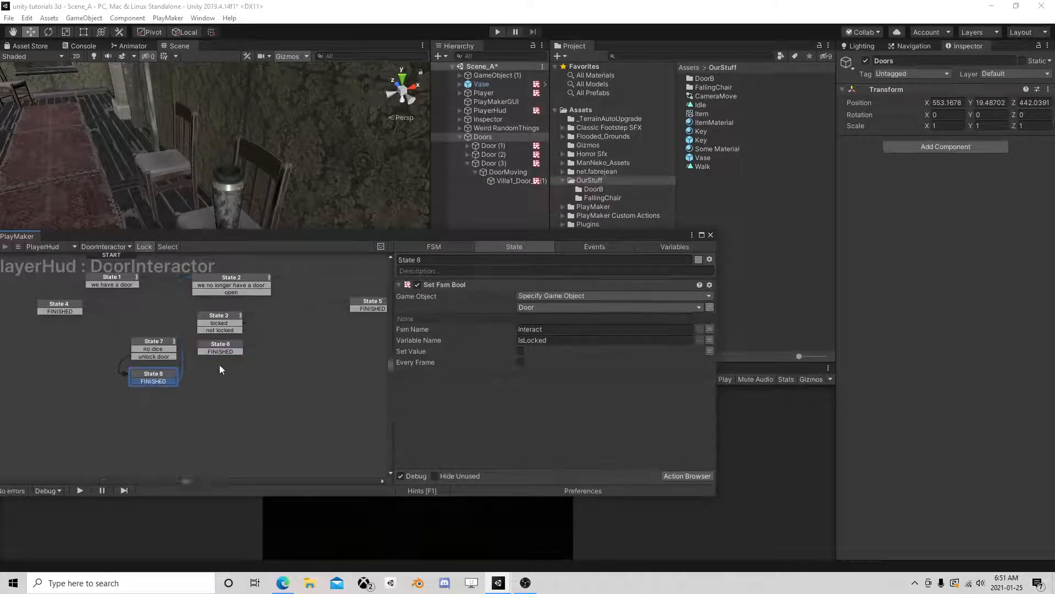
Step: Check State 5's Call Method action and connect State 8's FINISHED transition to State 2
{"action": "left_click", "coordinate": [348, 303]}
{"action": "scroll", "coordinate": [512, 392], "scroll_direction": "down", "scroll_amount": 3}
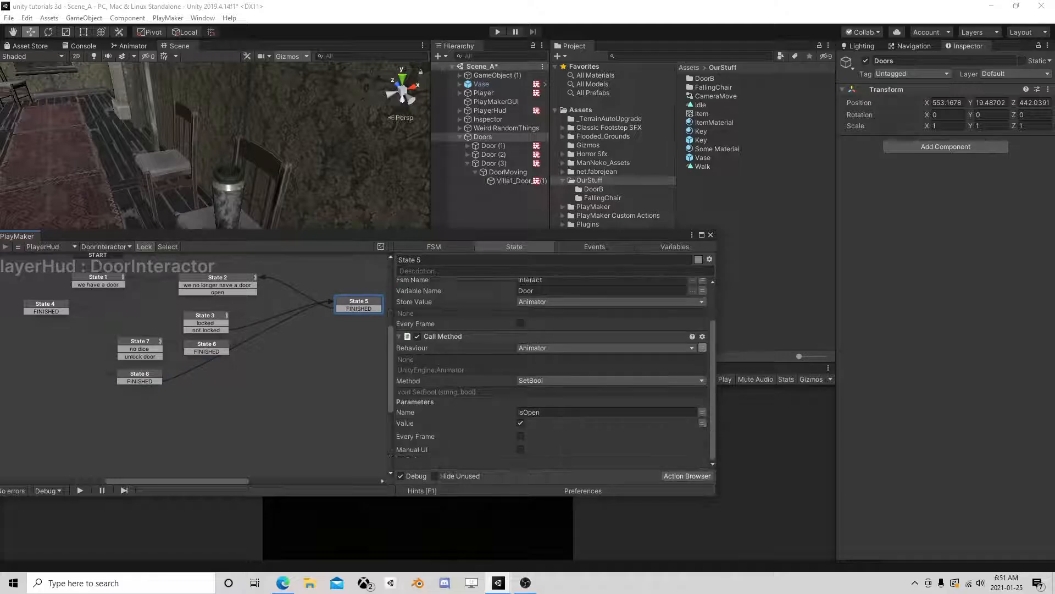
{"action": "middle_click_drag", "start_coordinate": [150, 380], "coordinate": [170, 450]}
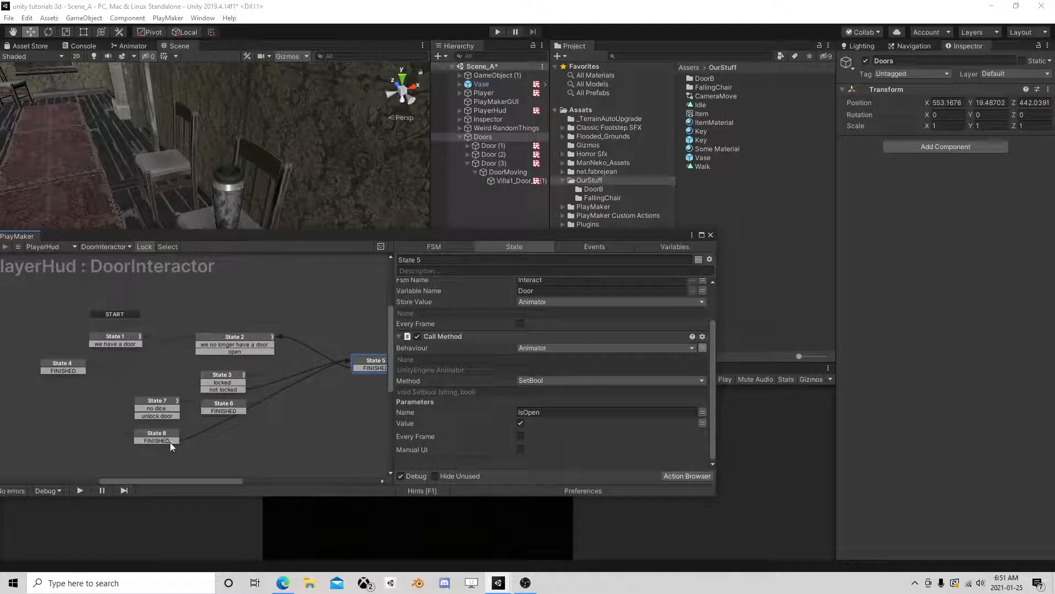
{"action": "left_click_drag", "start_coordinate": [170, 441], "coordinate": [216, 338]}
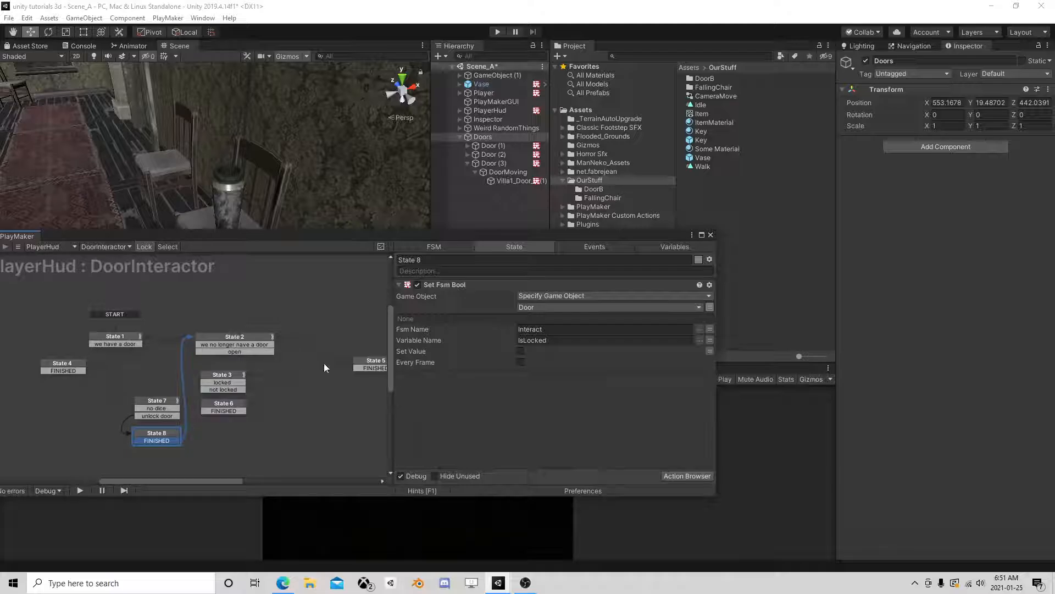
Step: Close the state machine editor, then save the scene with Maximize On Play enabled for the game view
{"action": "left_click", "coordinate": [711, 236]}
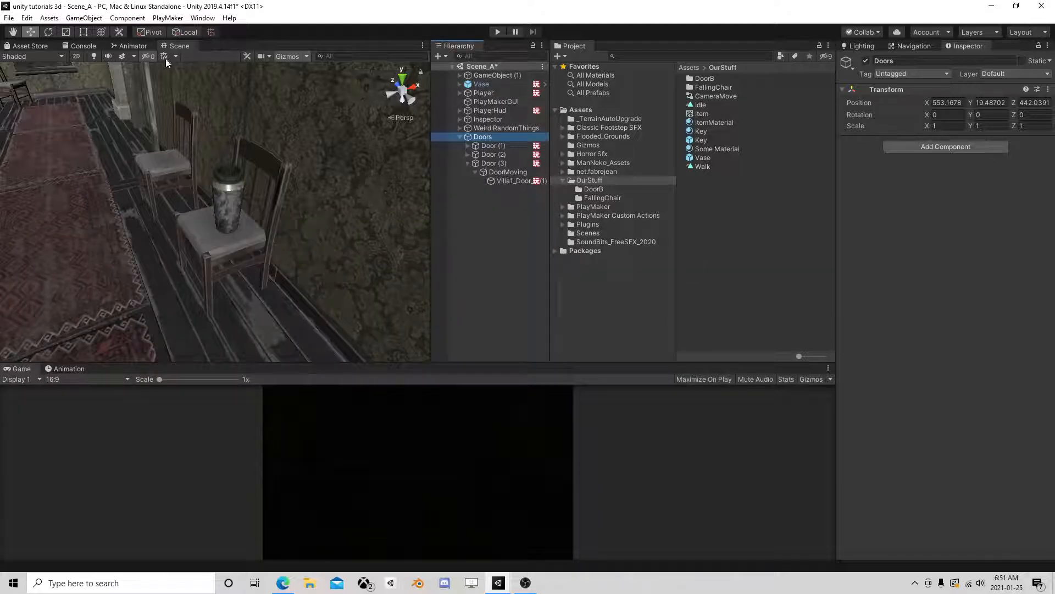
{"action": "left_click", "coordinate": [9, 18]}
{"action": "left_click", "coordinate": [19, 59]}
{"action": "left_click", "coordinate": [721, 379]}
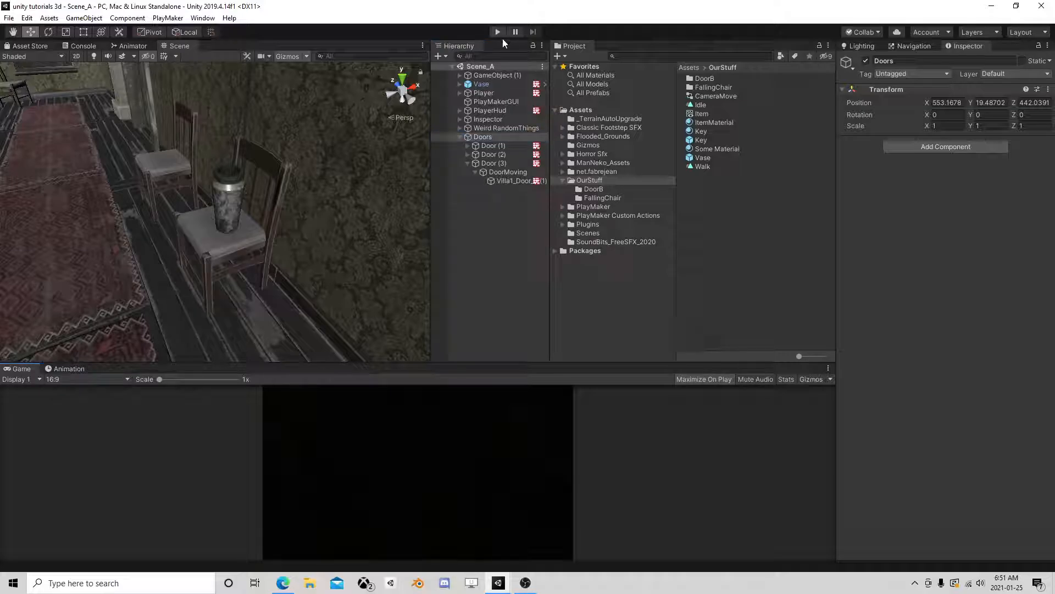
Step: Raise the slider value of FlashLightBattery under PlayerHud to near its maximum
{"action": "left_click", "coordinate": [460, 110]}
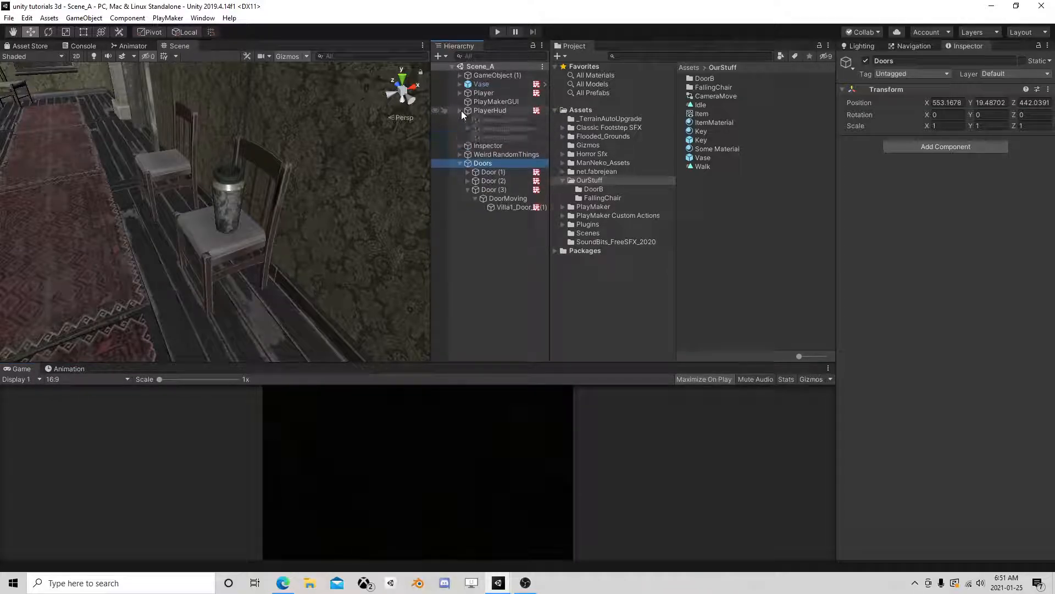
{"action": "left_click", "coordinate": [492, 129]}
{"action": "left_click", "coordinate": [945, 333]}
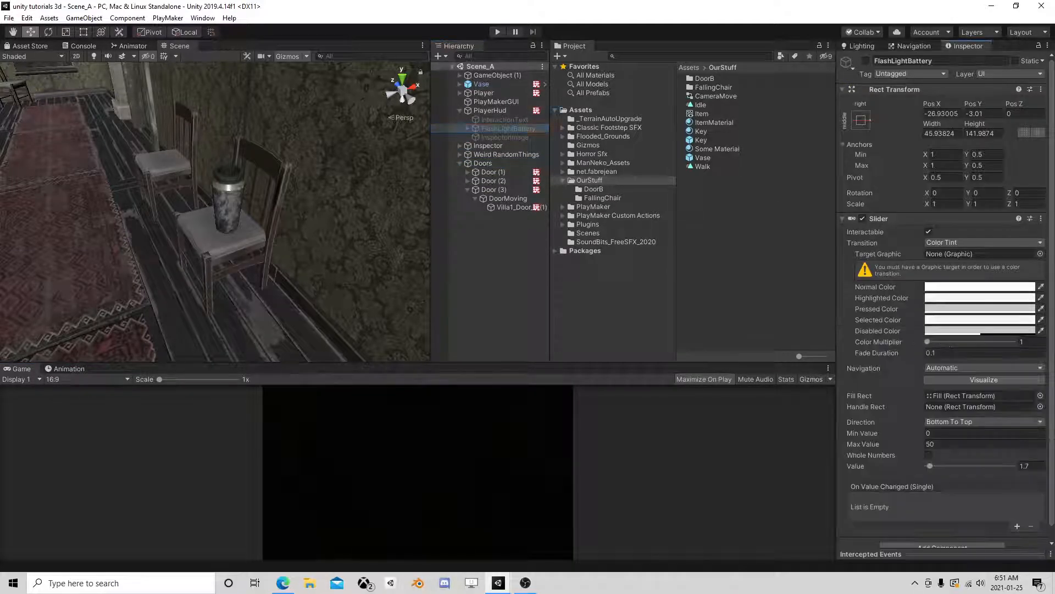
{"action": "left_click_drag", "start_coordinate": [932, 466], "coordinate": [1013, 465]}
Step: Play-test the scene by using the doors on the way into the house and inspecting the vase
{"action": "left_click", "coordinate": [497, 32]}
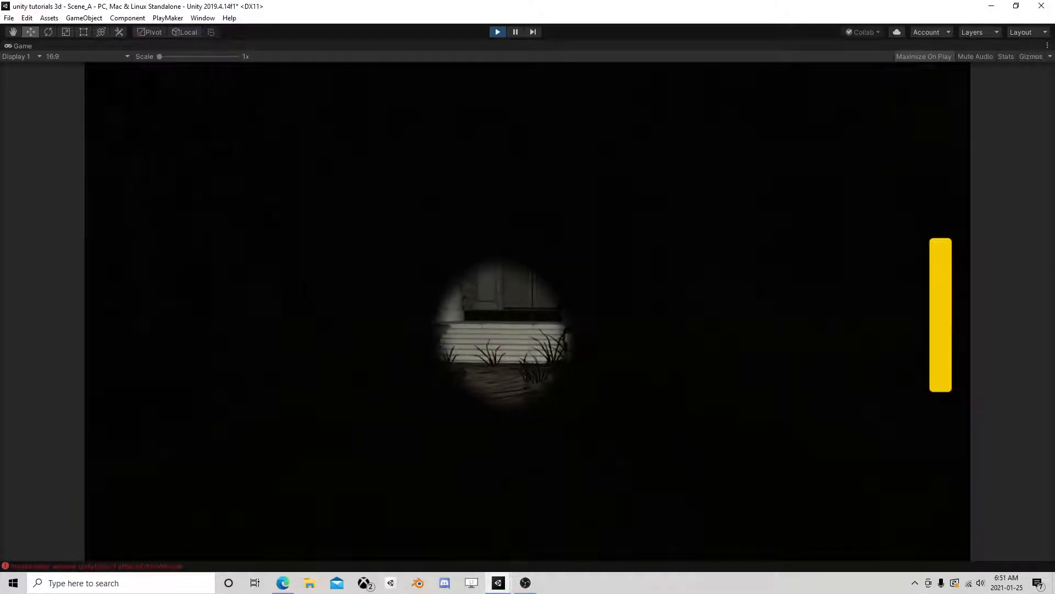
{"action": "key", "text": "w"}
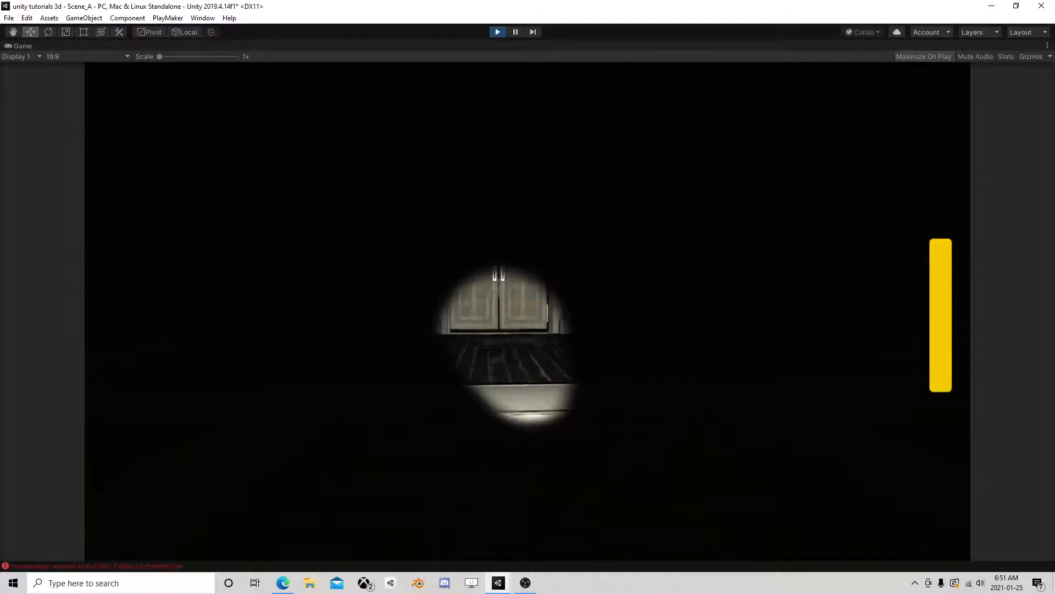
{"action": "key", "text": "w"}
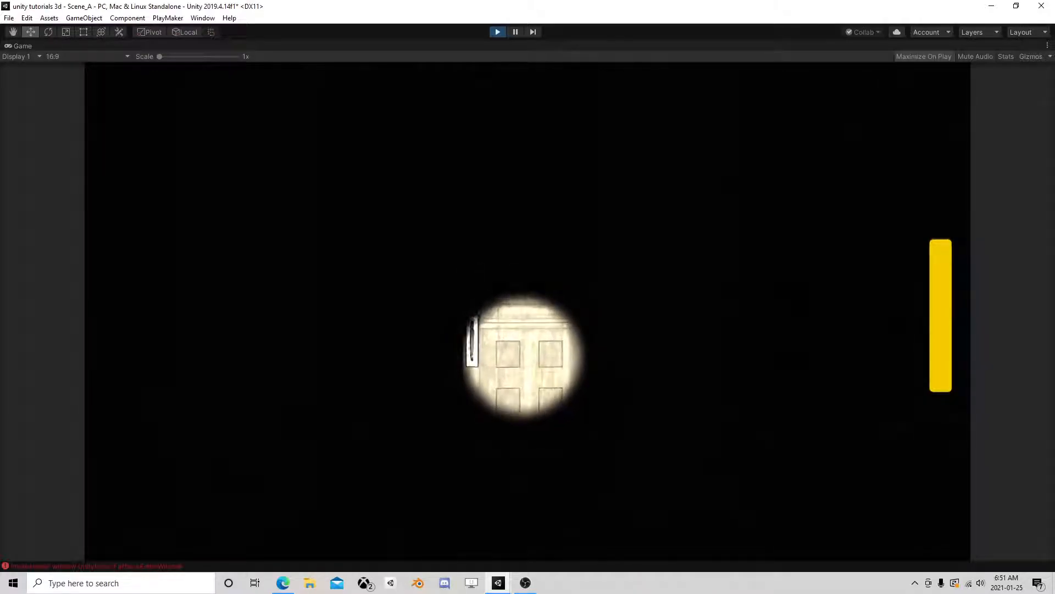
{"action": "key", "text": "e"}
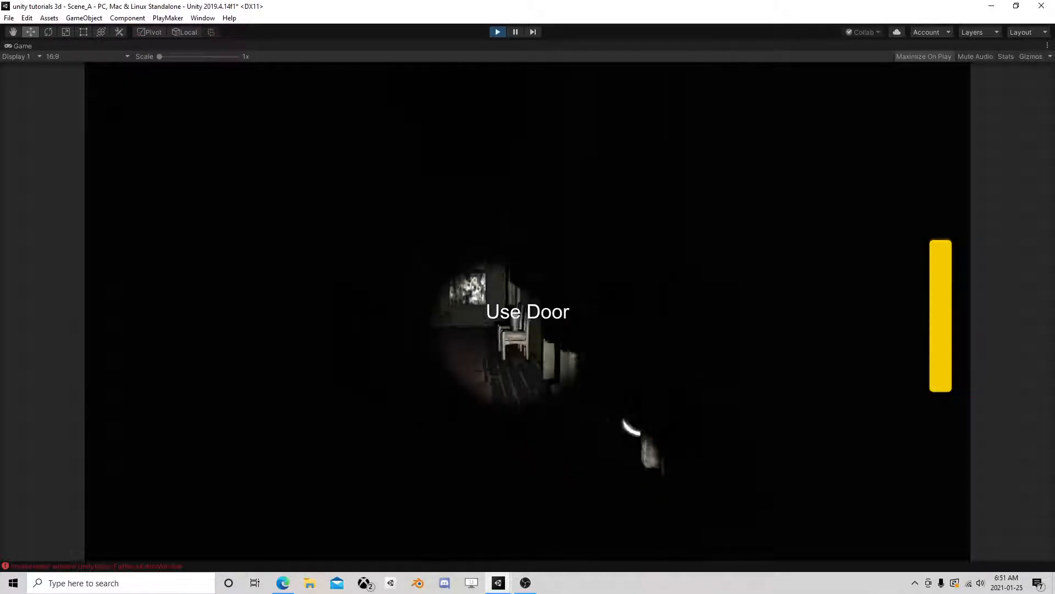
{"action": "key", "text": "w"}
{"action": "key", "text": "w"}
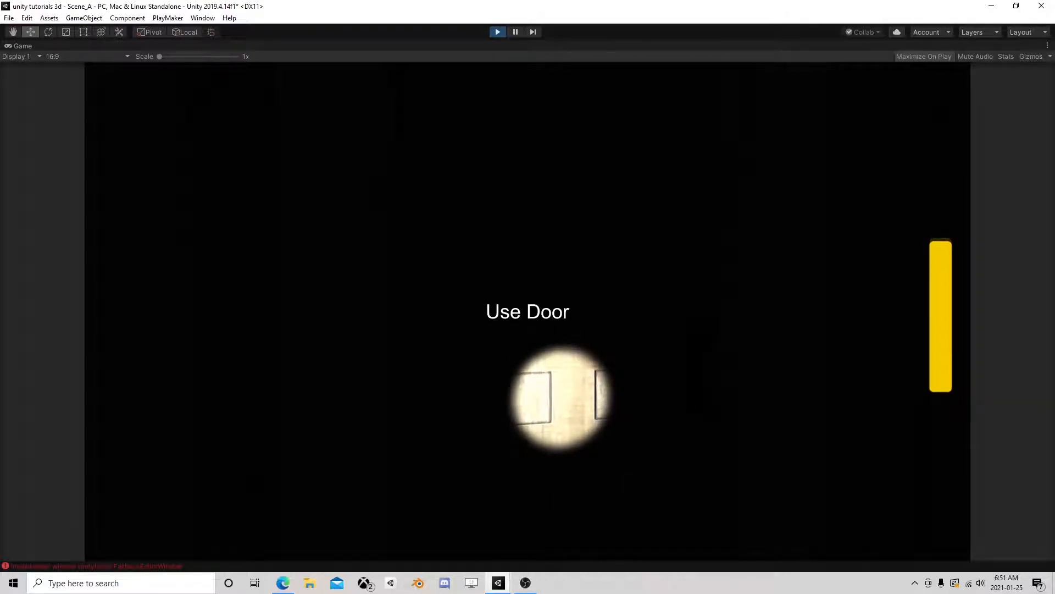
{"action": "key", "text": "e"}
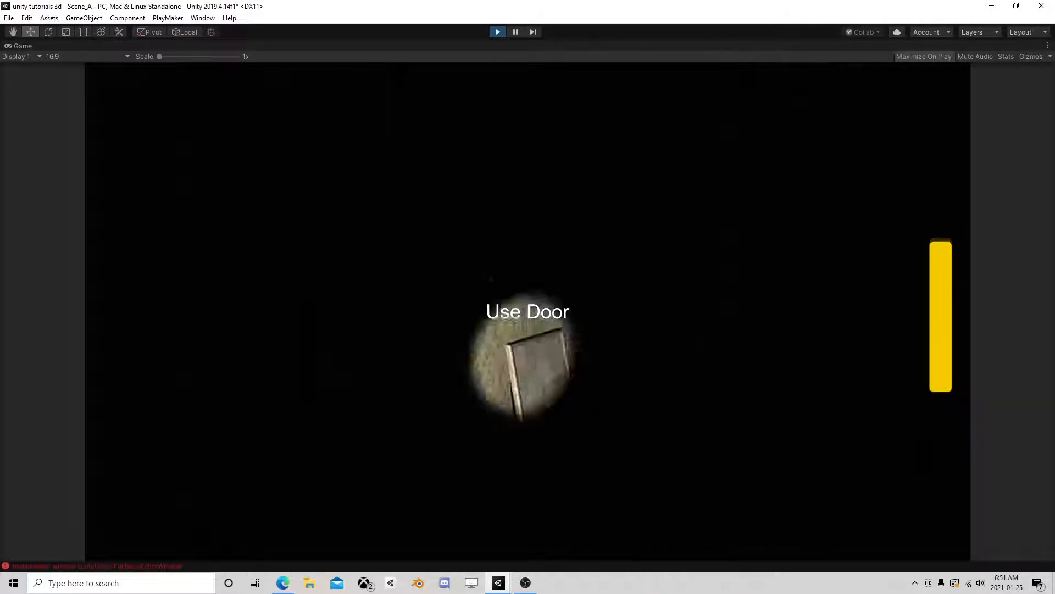
{"action": "key", "text": "w"}
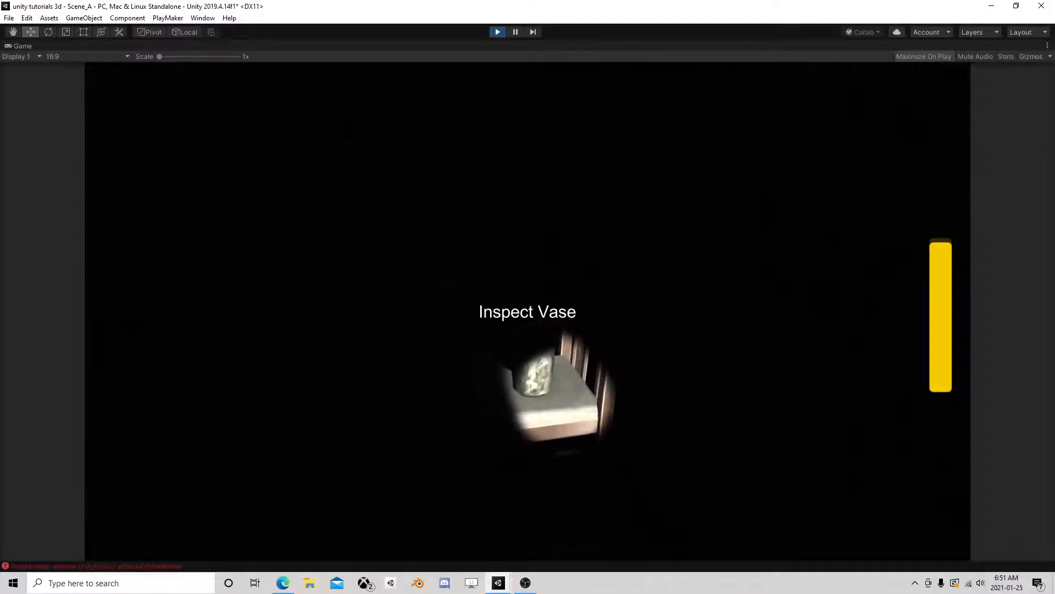
{"action": "key", "text": "e"}
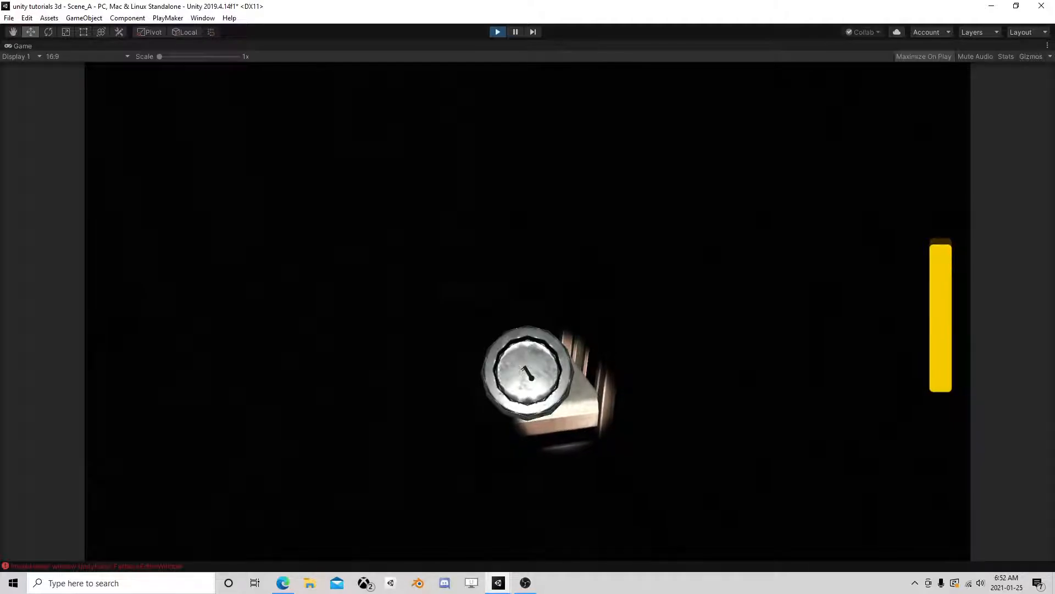
Step: Pause the game and disable the PlayMakerFSM component on the Key nested in Vase(Clone) under Inspector's Placeholder
{"action": "left_click", "coordinate": [515, 32]}
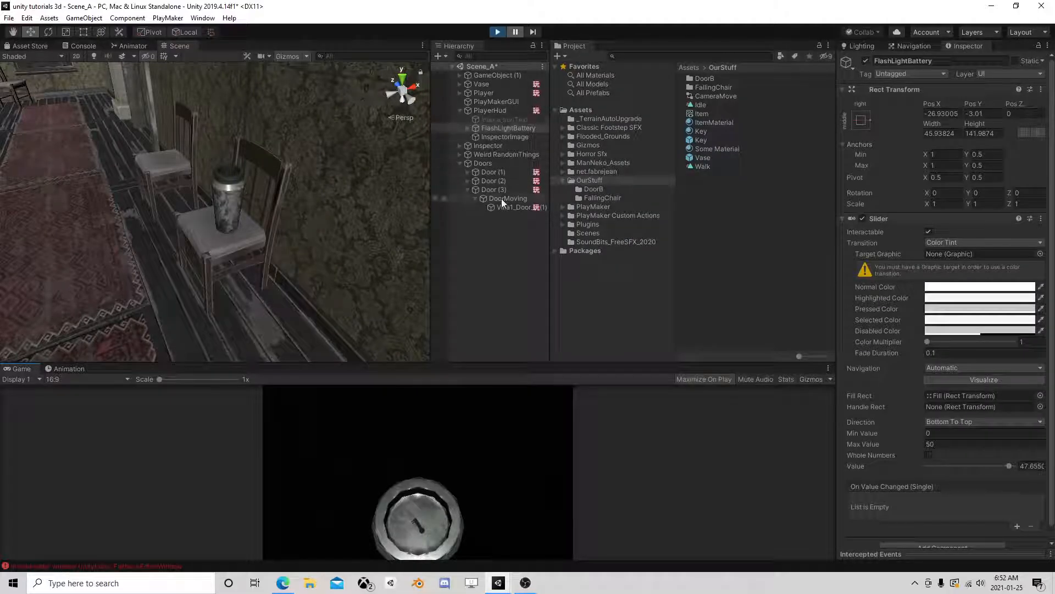
{"action": "left_click", "coordinate": [459, 145]}
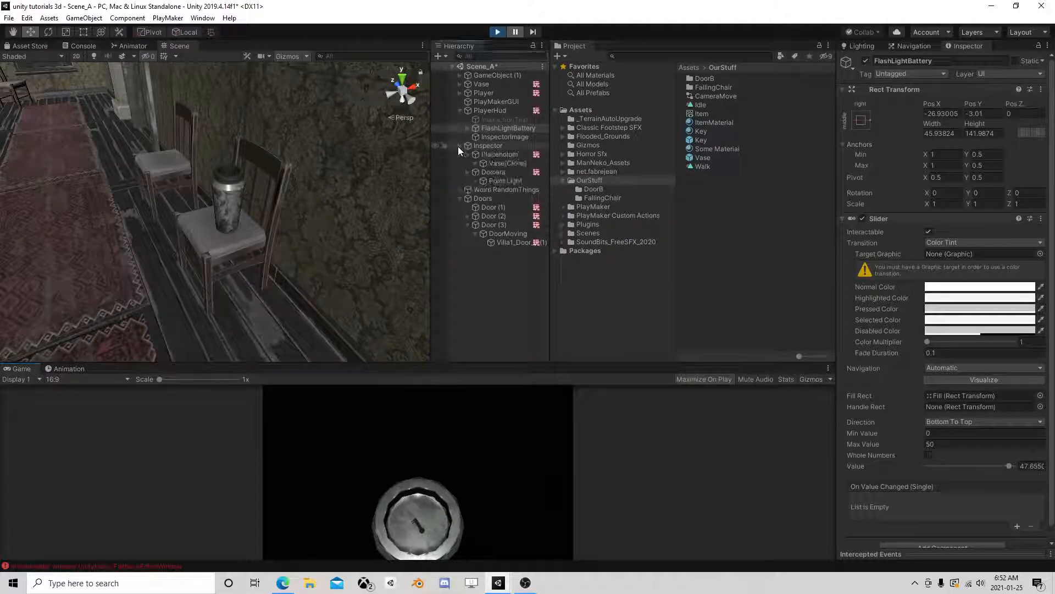
{"action": "left_click", "coordinate": [499, 156]}
{"action": "left_click", "coordinate": [500, 163]}
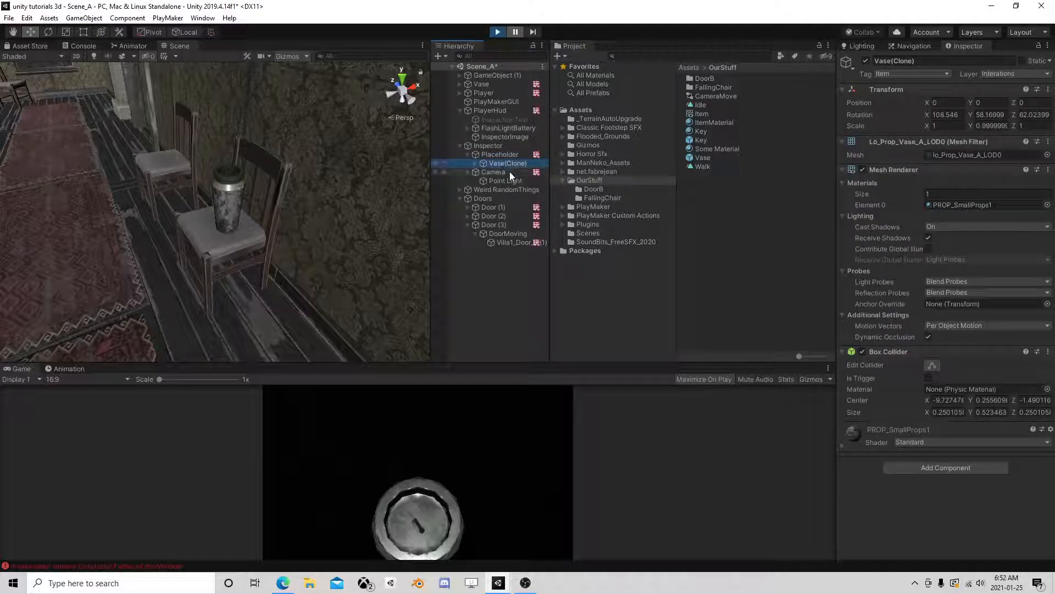
{"action": "left_click", "coordinate": [475, 163]}
{"action": "left_click", "coordinate": [494, 172]}
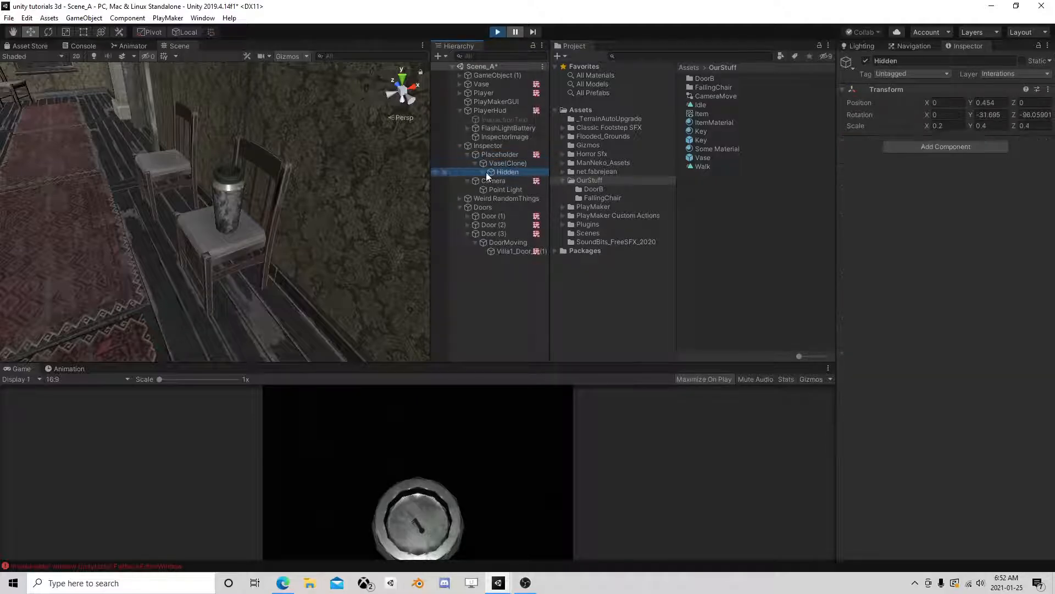
{"action": "left_click", "coordinate": [483, 172]}
{"action": "left_click", "coordinate": [506, 180]}
{"action": "left_click", "coordinate": [862, 142]}
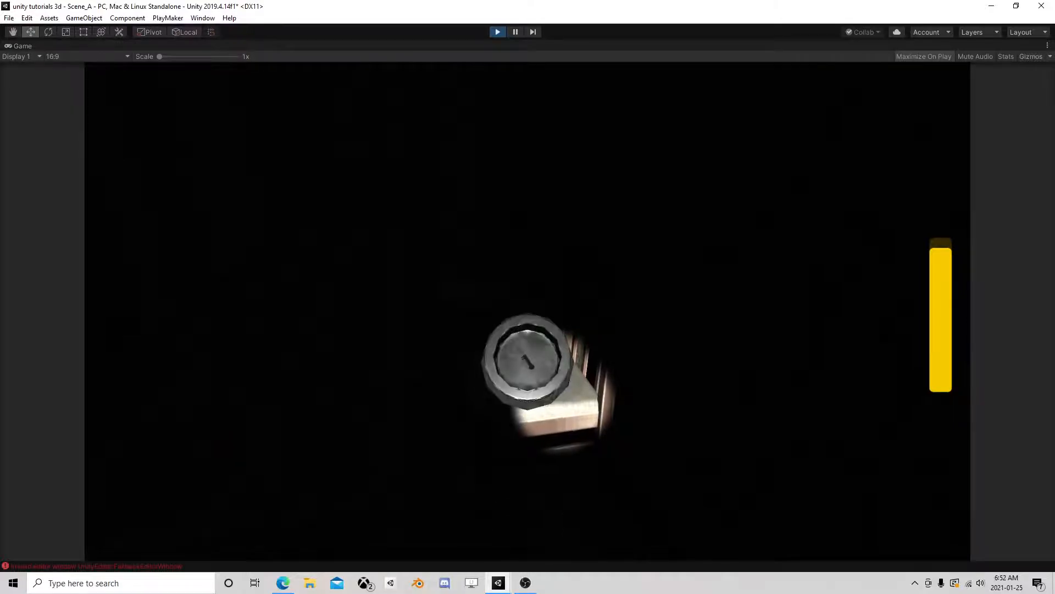
Step: Pause the game again to view the cloned Key's FSM, and stop play mode
{"action": "left_click", "coordinate": [516, 31]}
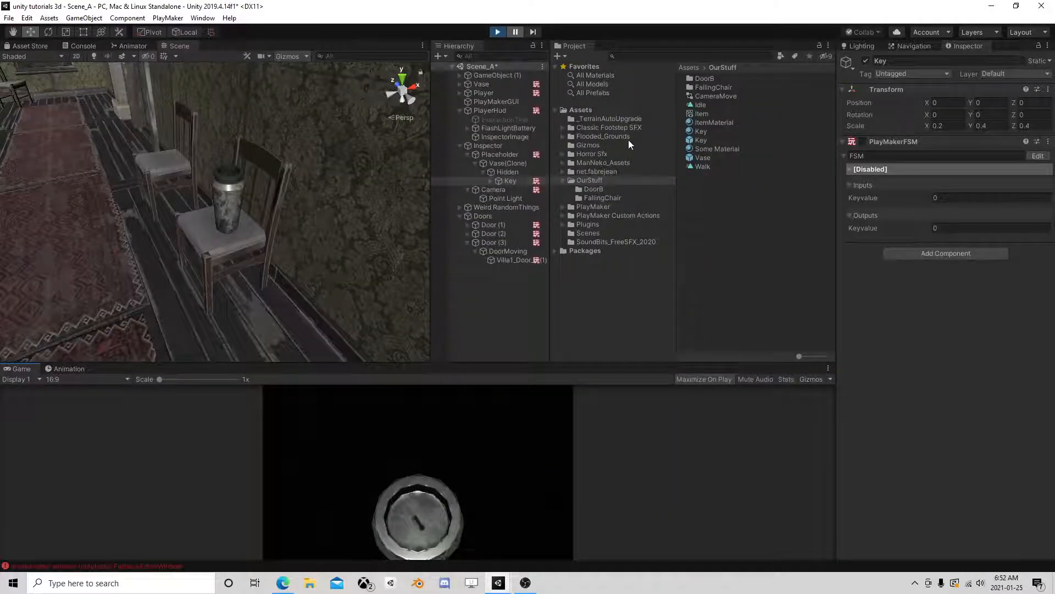
{"action": "left_click", "coordinate": [1038, 156]}
{"action": "left_click", "coordinate": [500, 31]}
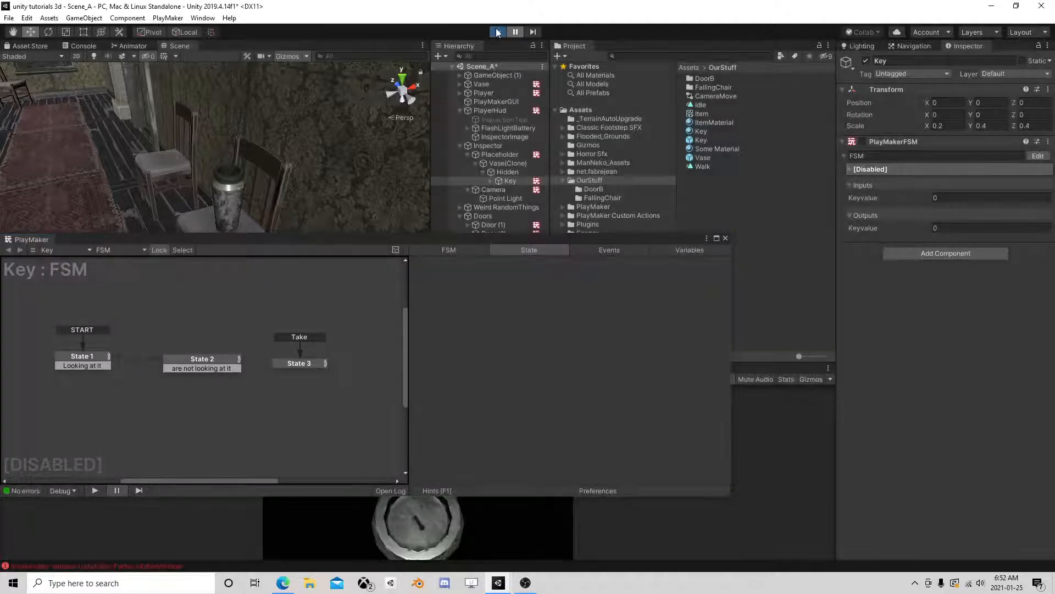
Step: Open the FSM of the Key object under the scene Vase's Hidden object
{"action": "left_click", "coordinate": [460, 84]}
{"action": "left_click", "coordinate": [726, 238]}
{"action": "left_click", "coordinate": [501, 111]}
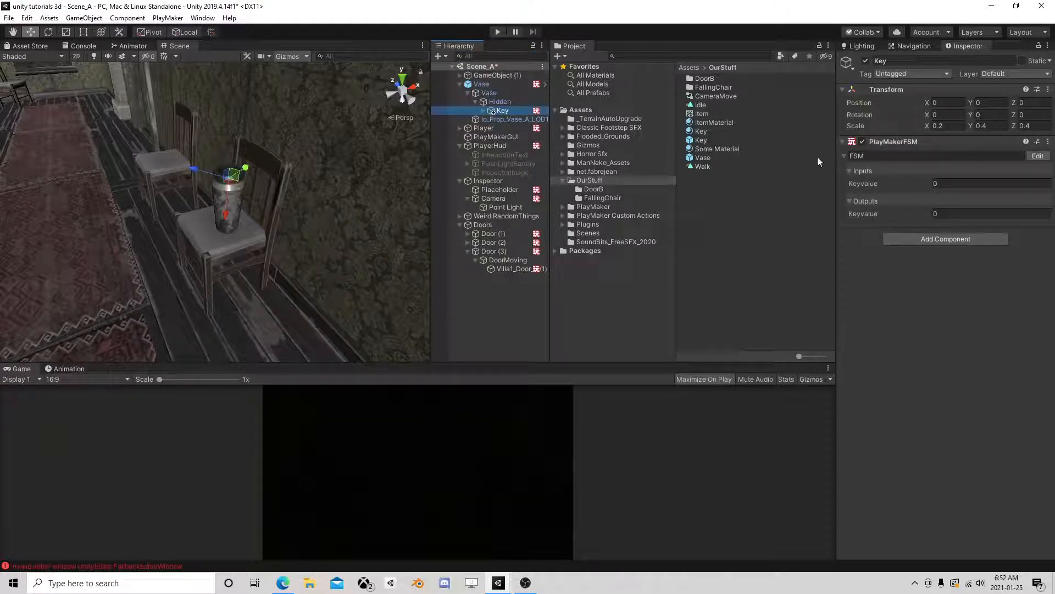
{"action": "left_click", "coordinate": [1036, 156]}
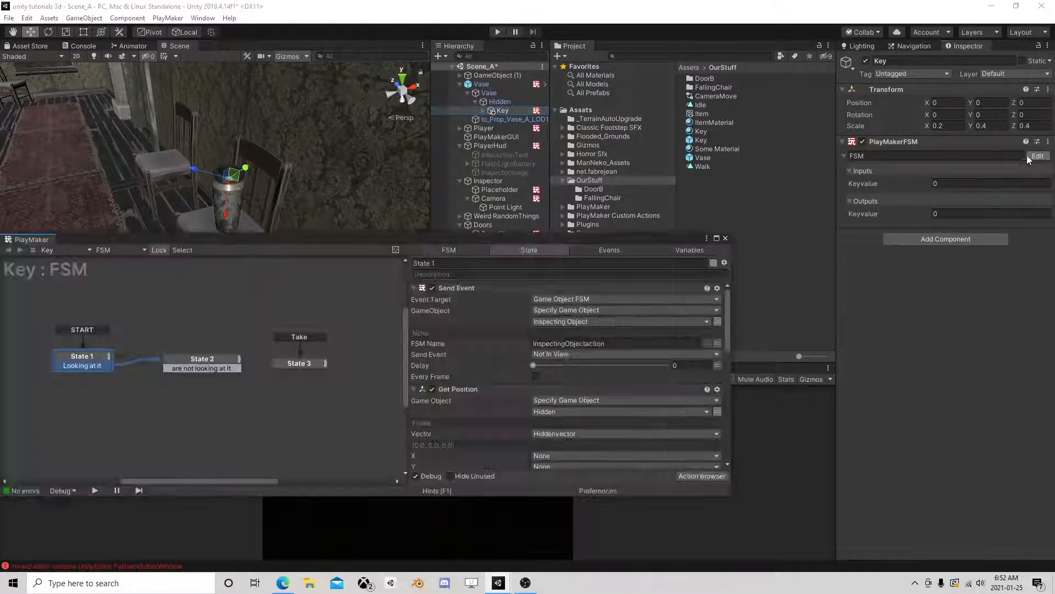
Step: Examine the actions of State 3, State 1 and State 2 in the Key FSM, including the Float Compare settings
{"action": "left_click", "coordinate": [300, 362]}
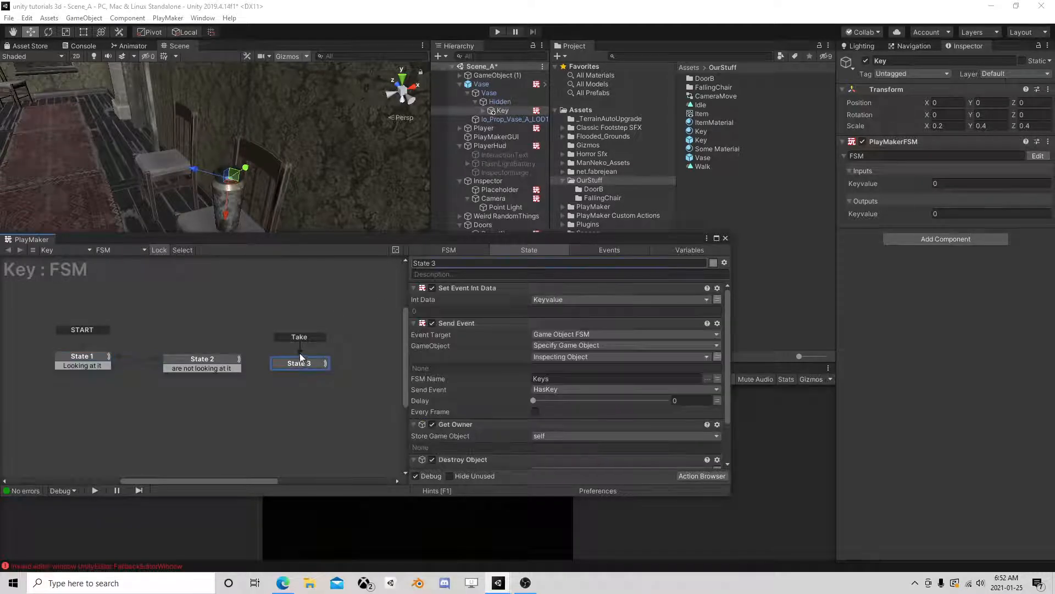
{"action": "left_click", "coordinate": [88, 359]}
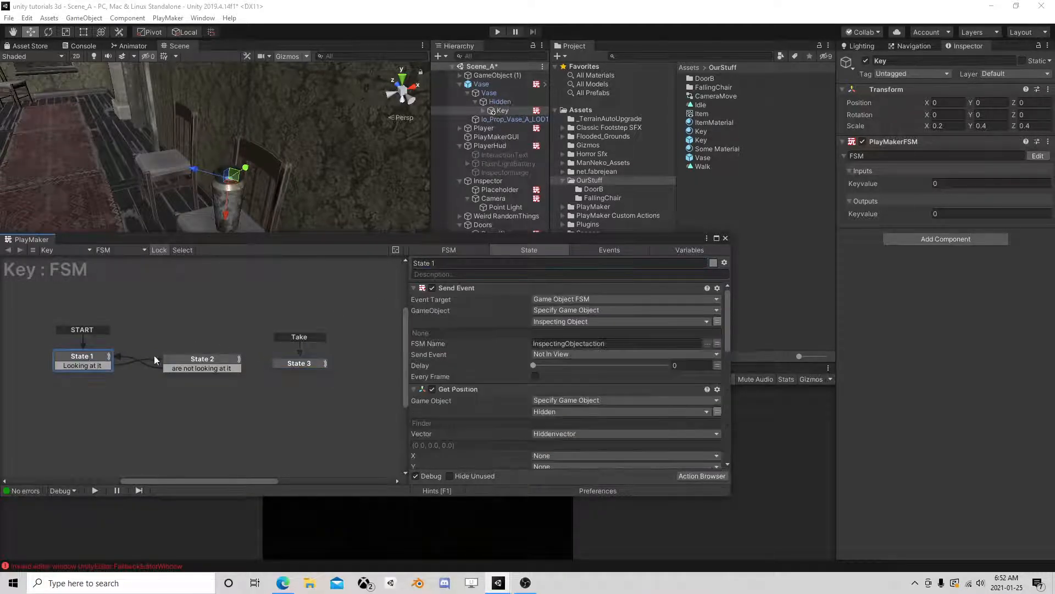
{"action": "scroll", "coordinate": [503, 393], "scroll_direction": "down", "scroll_amount": 5}
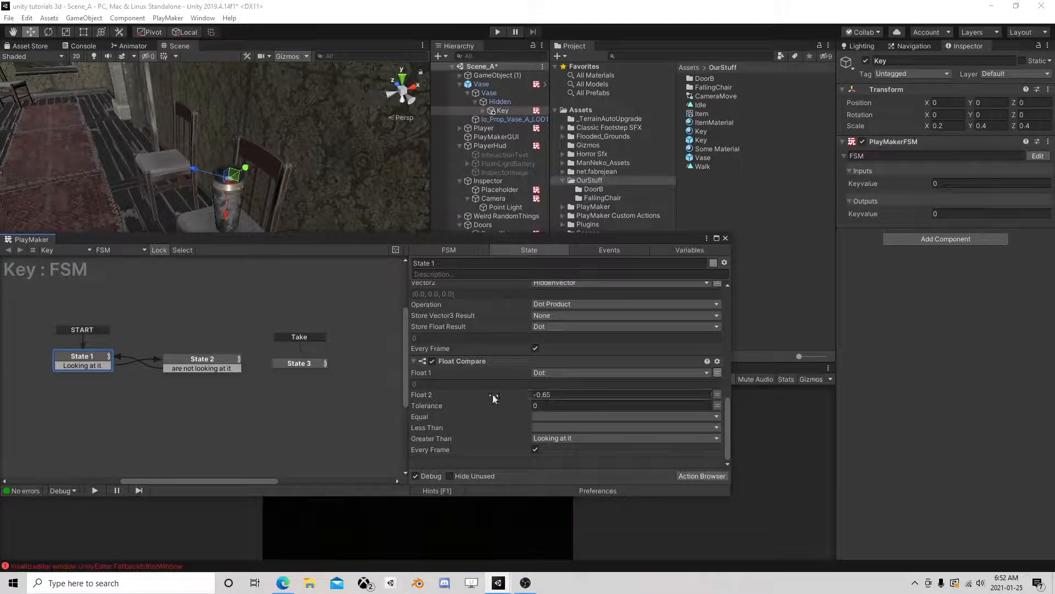
{"action": "left_click", "coordinate": [214, 358]}
{"action": "scroll", "coordinate": [536, 382], "scroll_direction": "down", "scroll_amount": 10}
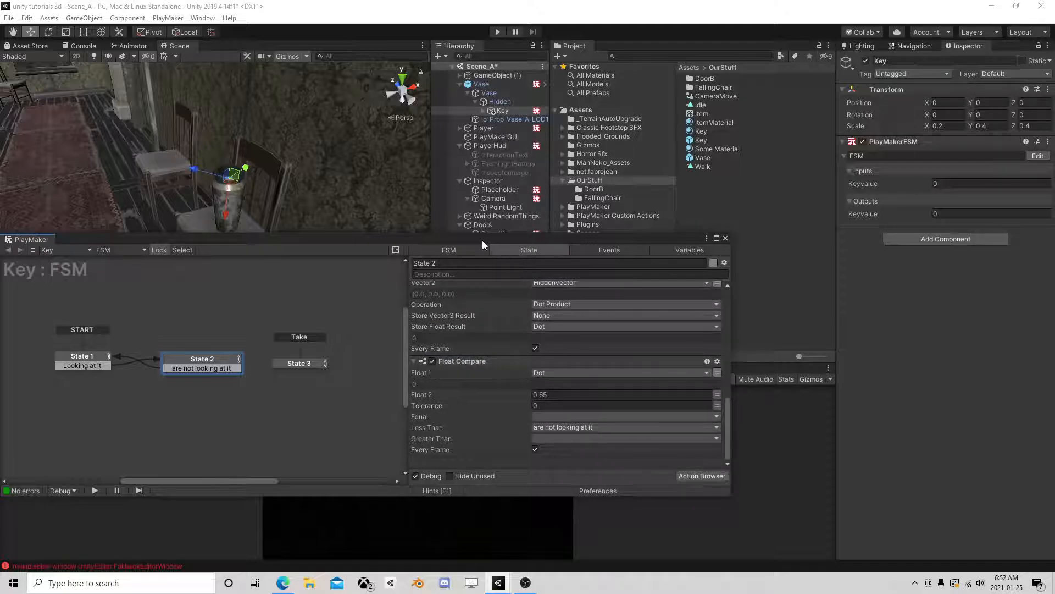
{"action": "left_click_drag", "start_coordinate": [483, 240], "coordinate": [536, 157]}
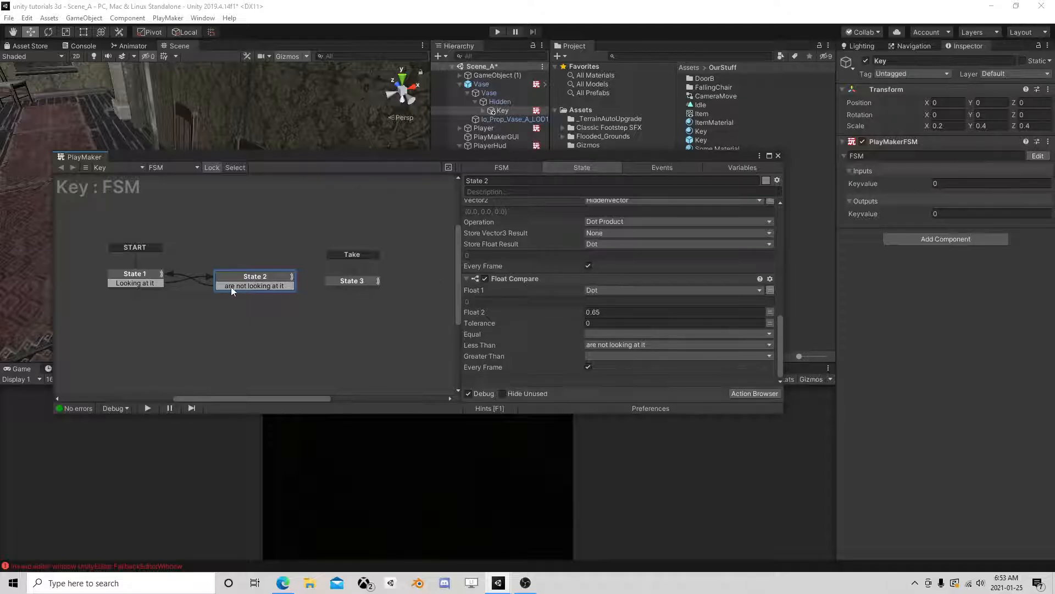
{"action": "left_click", "coordinate": [143, 280]}
{"action": "scroll", "coordinate": [551, 312], "scroll_direction": "down", "scroll_amount": 3}
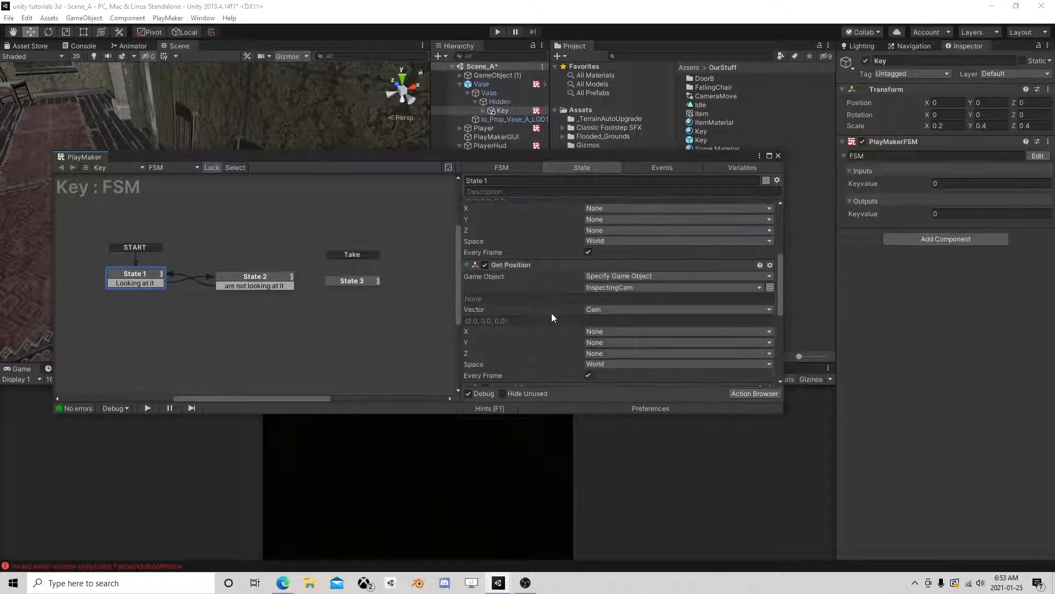
{"action": "scroll", "coordinate": [552, 295], "scroll_direction": "down", "scroll_amount": 3}
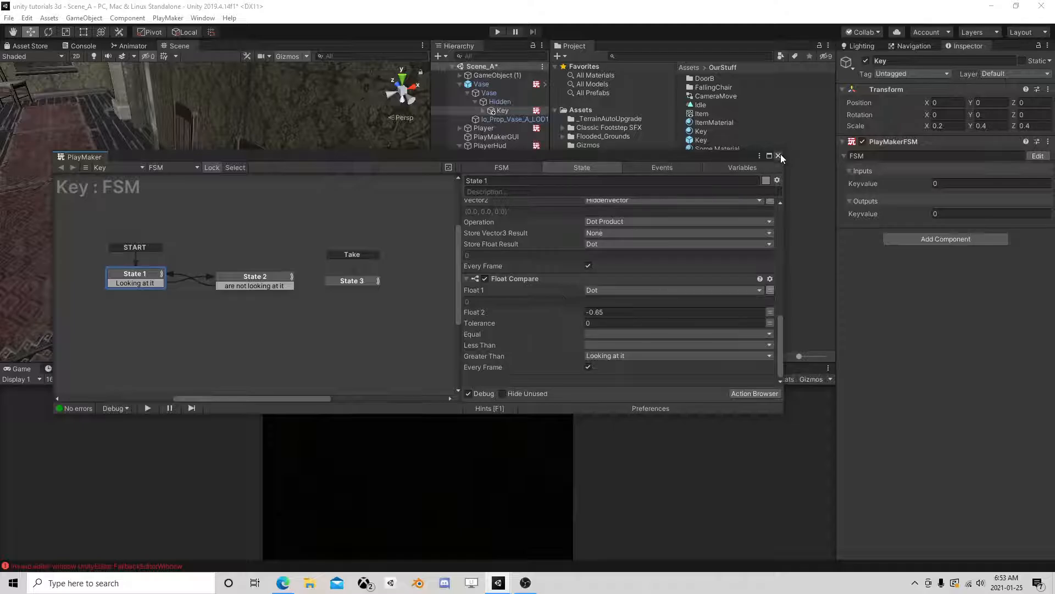
Step: Replace the Key under the Vase's Hidden object with the Key prefab from the OurStuff folder
{"action": "left_click", "coordinate": [778, 156]}
{"action": "left_click", "coordinate": [502, 109]}
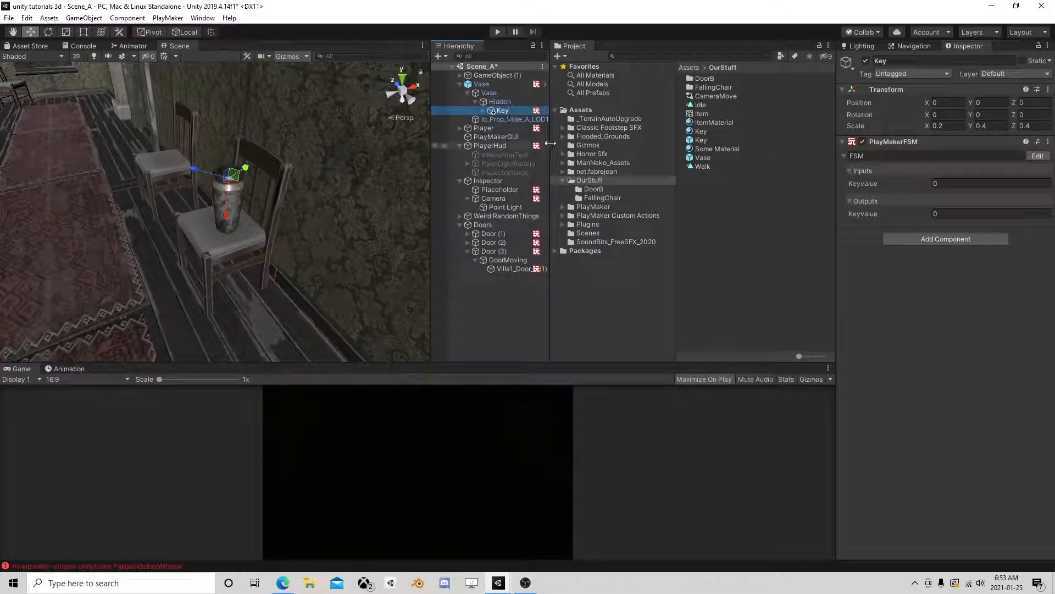
{"action": "key", "text": "Delete"}
{"action": "left_click_drag", "start_coordinate": [707, 141], "coordinate": [503, 102]}
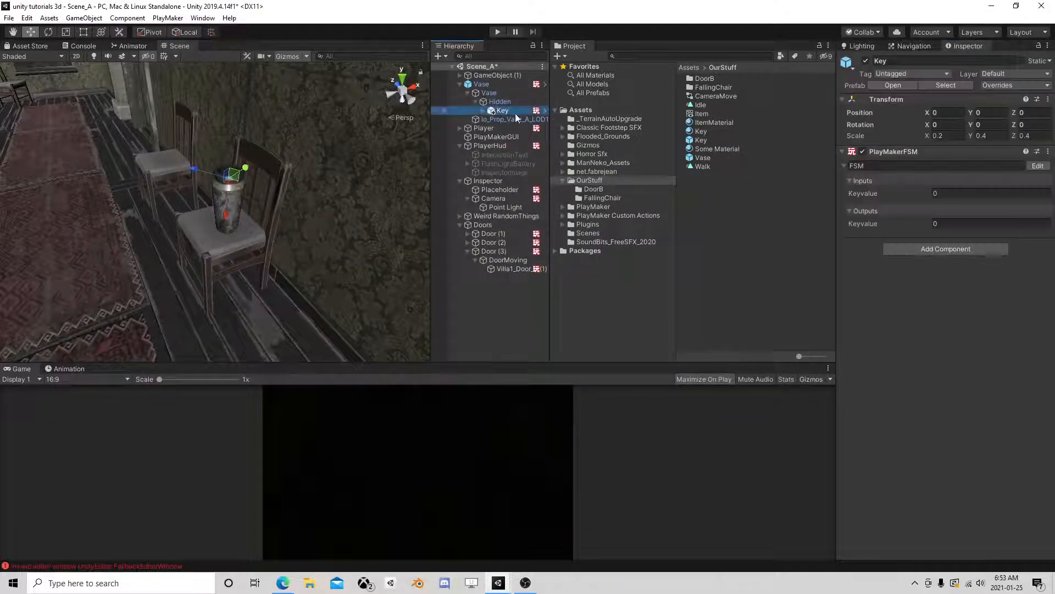
Step: Check State 1 and State 2 in the FSM of the Key instance under the Vase's Hidden object
{"action": "left_click", "coordinate": [1037, 167]}
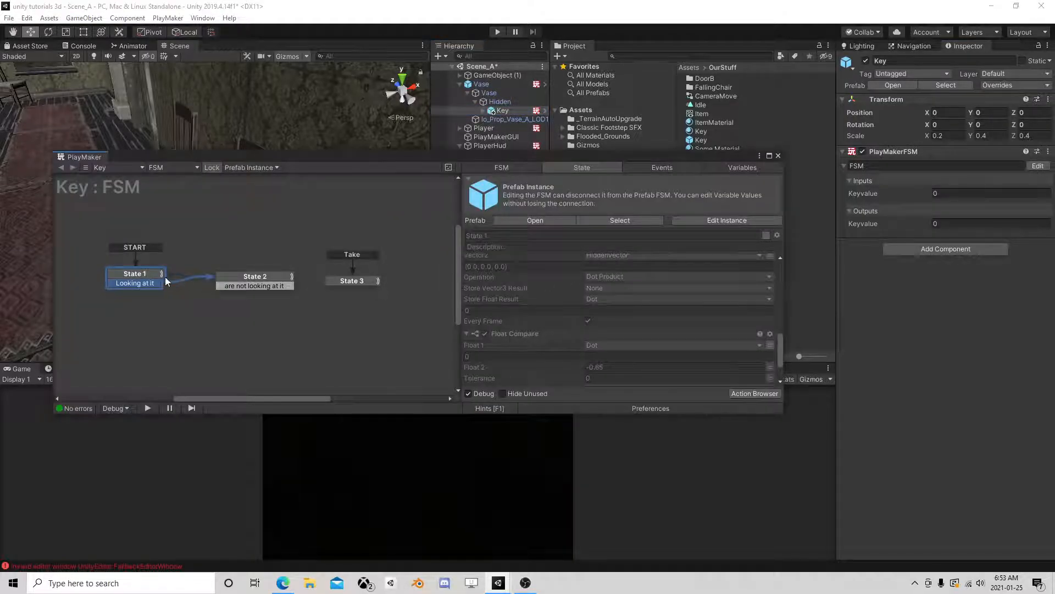
{"action": "left_click", "coordinate": [267, 279]}
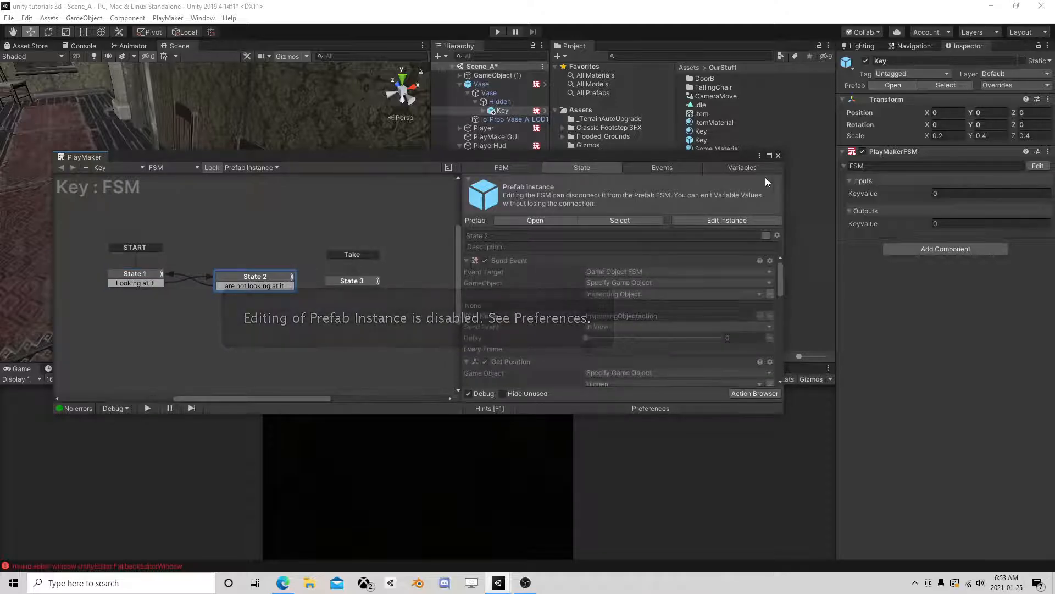
{"action": "left_click", "coordinate": [778, 155]}
Step: Open the Key prefab from OurStuff and set Float 2 of State 1's Float Compare action to 0.65 in its FSM
{"action": "left_click", "coordinate": [722, 140]}
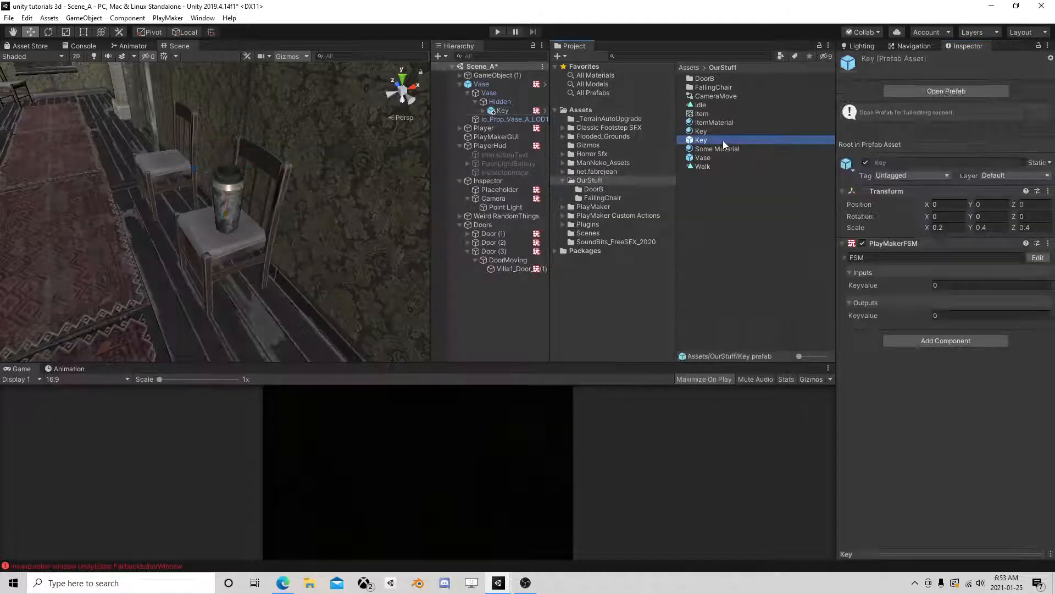
{"action": "left_click", "coordinate": [945, 90]}
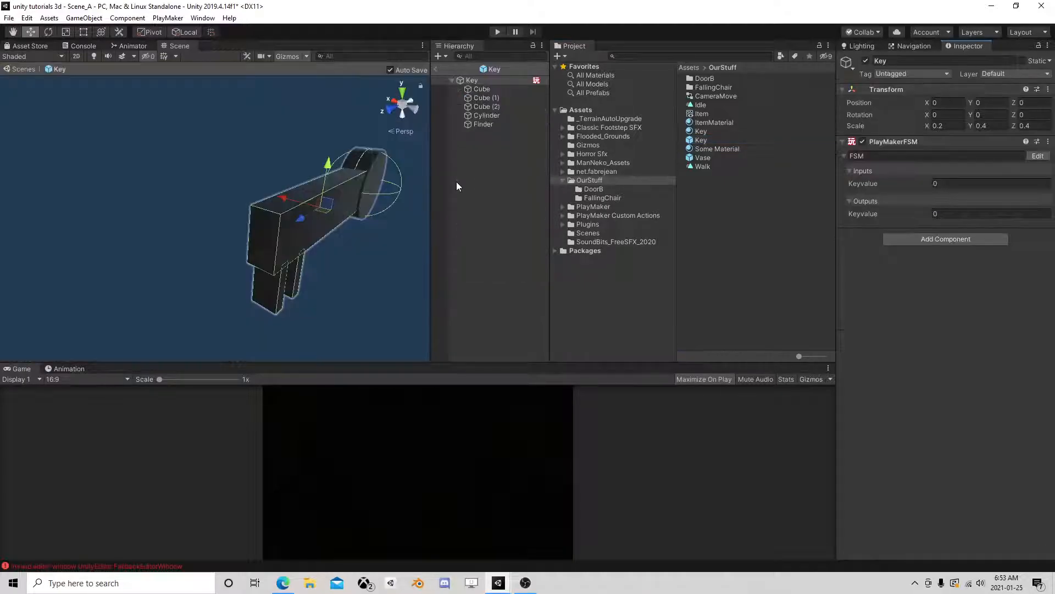
{"action": "left_click", "coordinate": [1036, 156]}
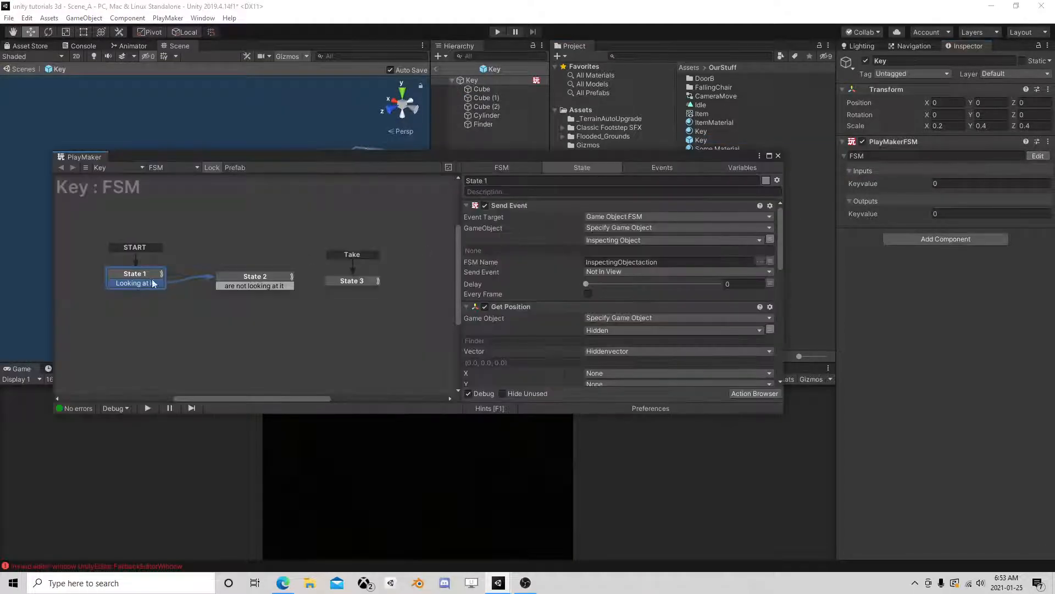
{"action": "scroll", "coordinate": [682, 344], "scroll_direction": "down", "scroll_amount": 5}
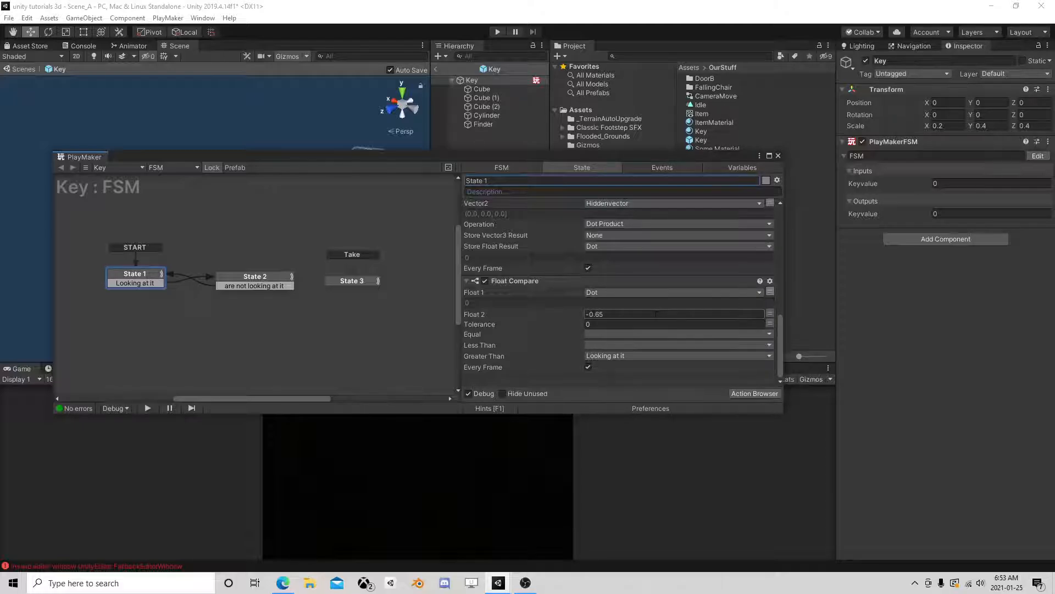
{"action": "left_click", "coordinate": [614, 315]}
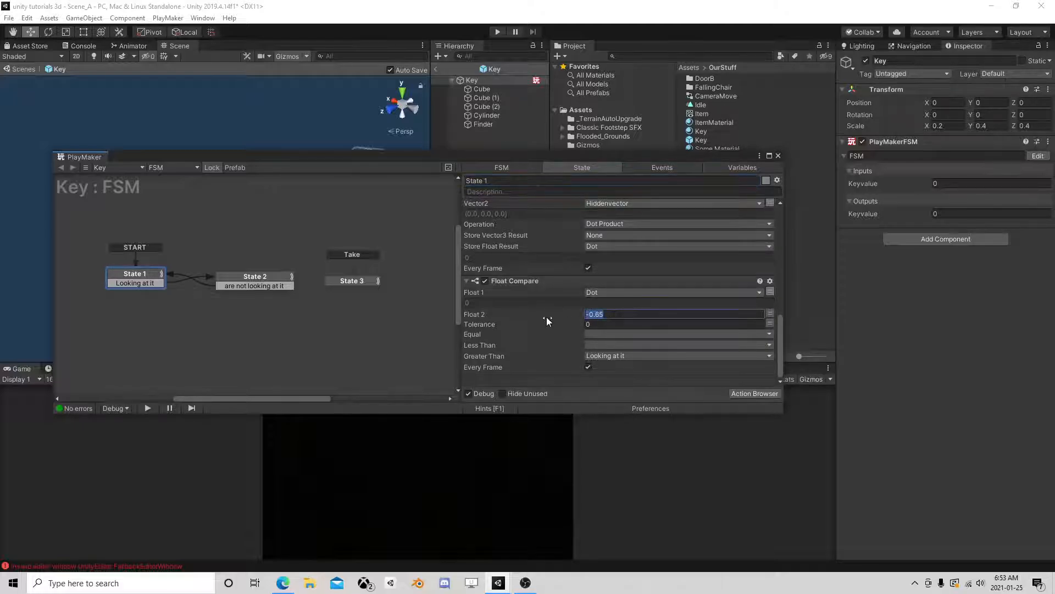
{"action": "type", "text": "0.65"}
{"action": "key", "text": "Return"}
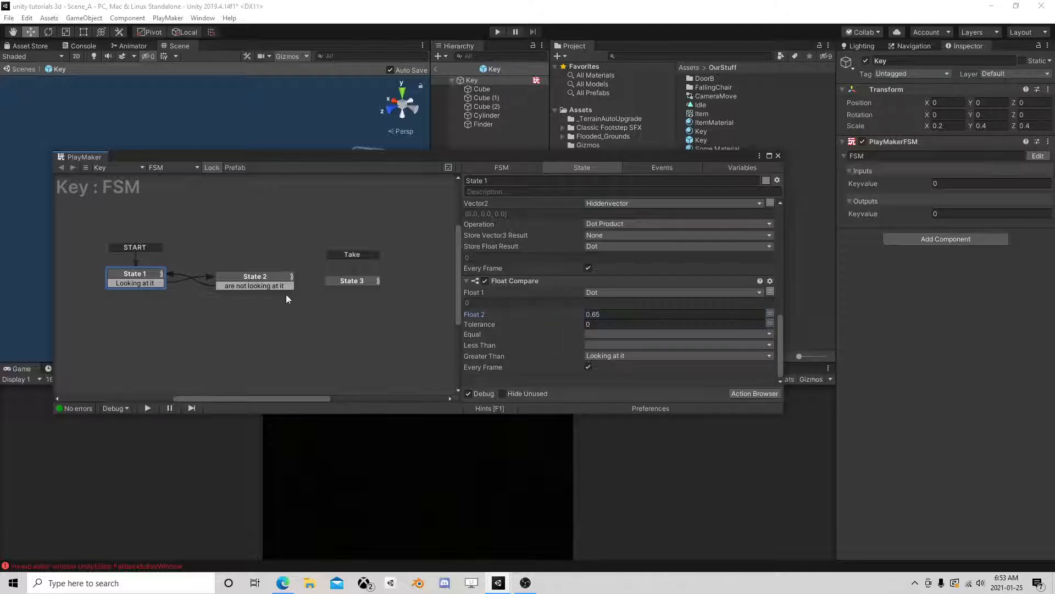
Step: Review State 2's actions in the Key prefab's FSM, close the FSM editor and return to the scene
{"action": "left_click", "coordinate": [261, 279]}
{"action": "scroll", "coordinate": [662, 340], "scroll_direction": "down", "scroll_amount": 5}
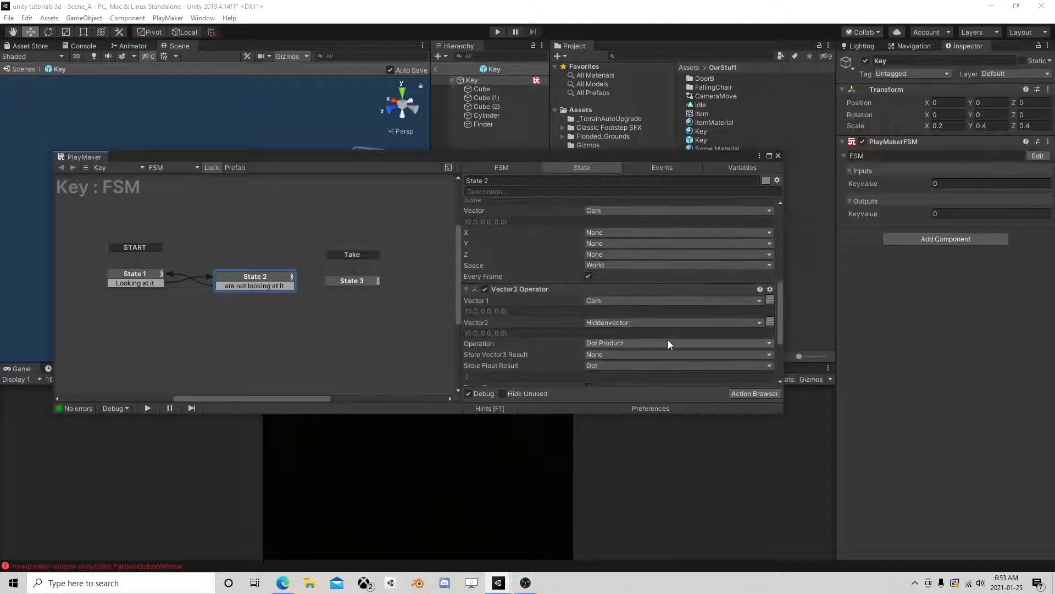
{"action": "left_click", "coordinate": [778, 156]}
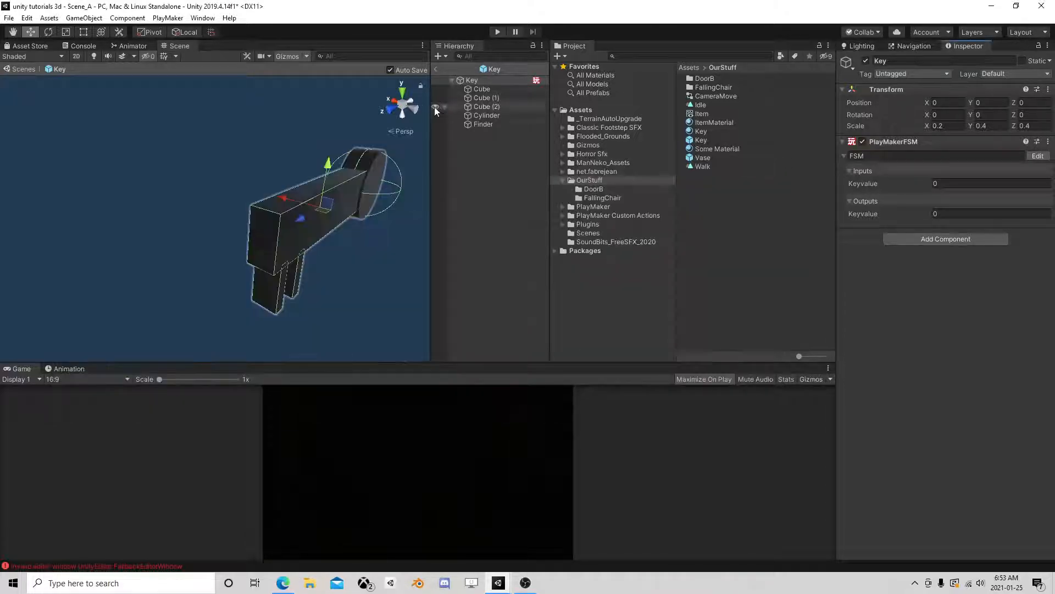
{"action": "left_click", "coordinate": [436, 72]}
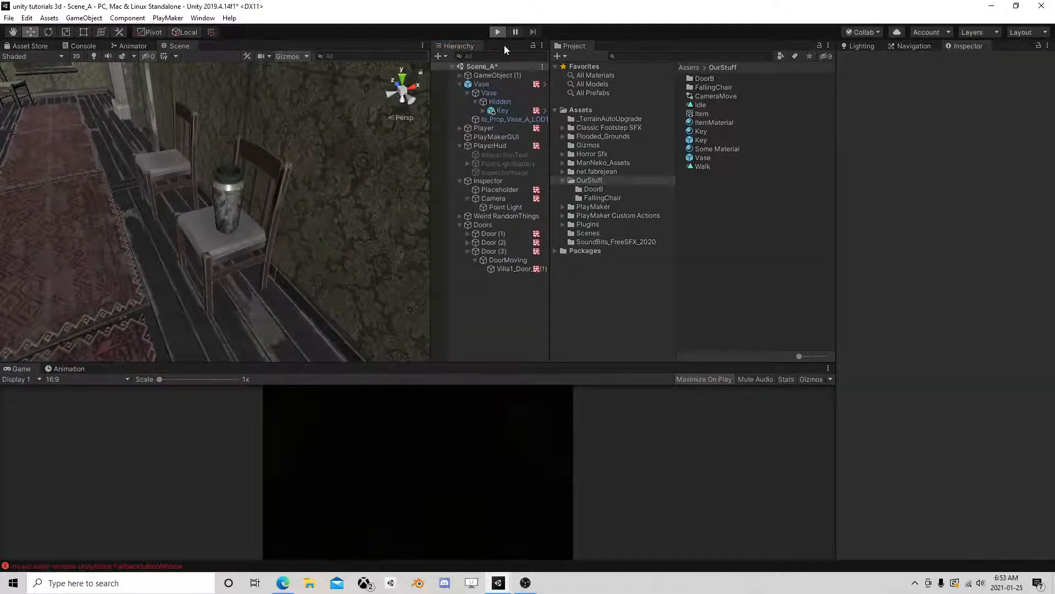
Step: Play the game, go through the front door to the chair and inspect the vase holding the key
{"action": "key", "text": "ctrl+p"}
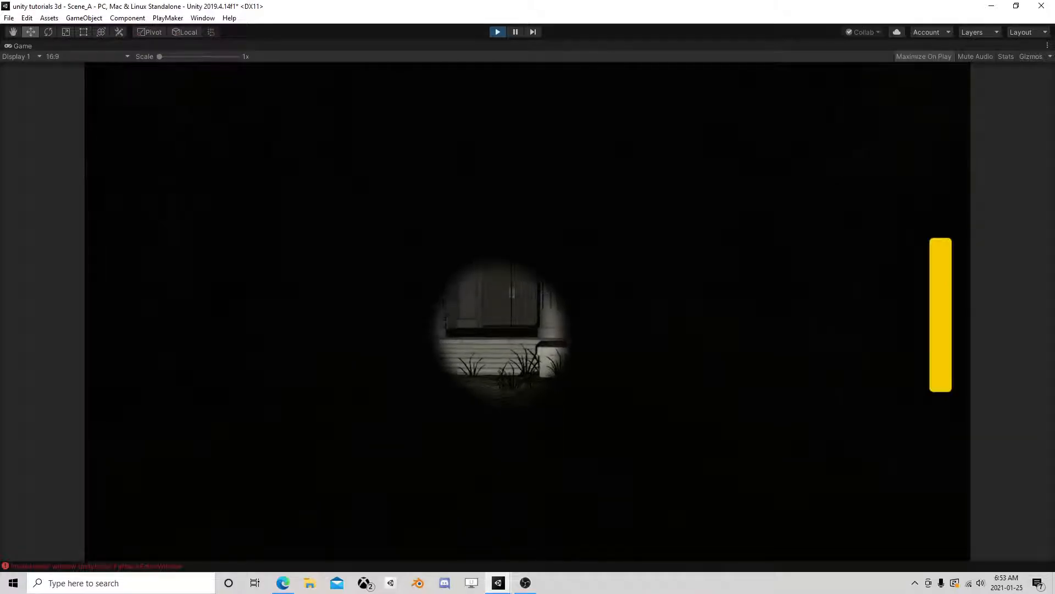
{"action": "key", "text": "w"}
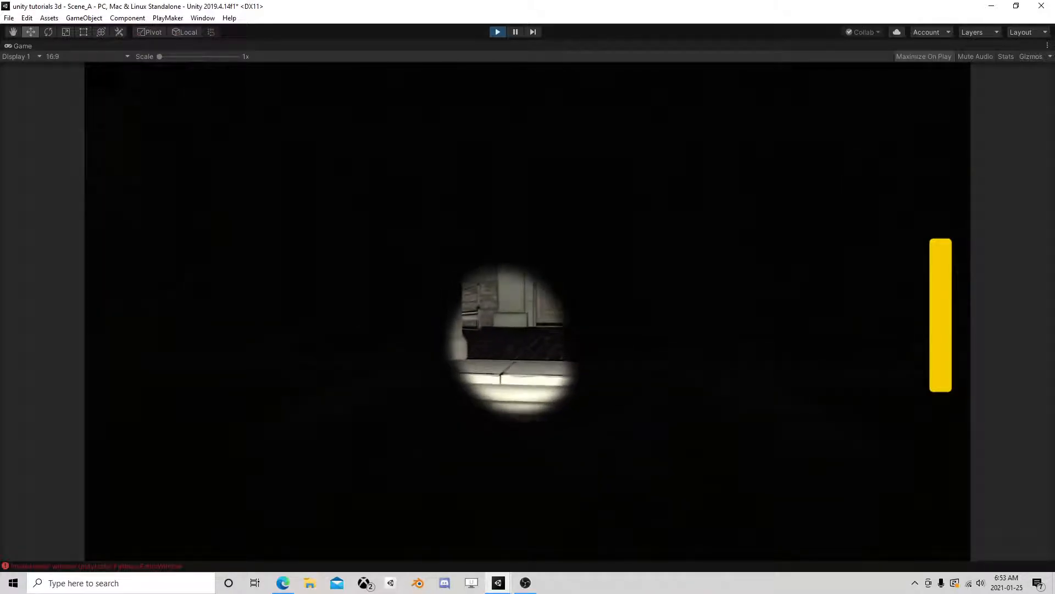
{"action": "key", "text": "w"}
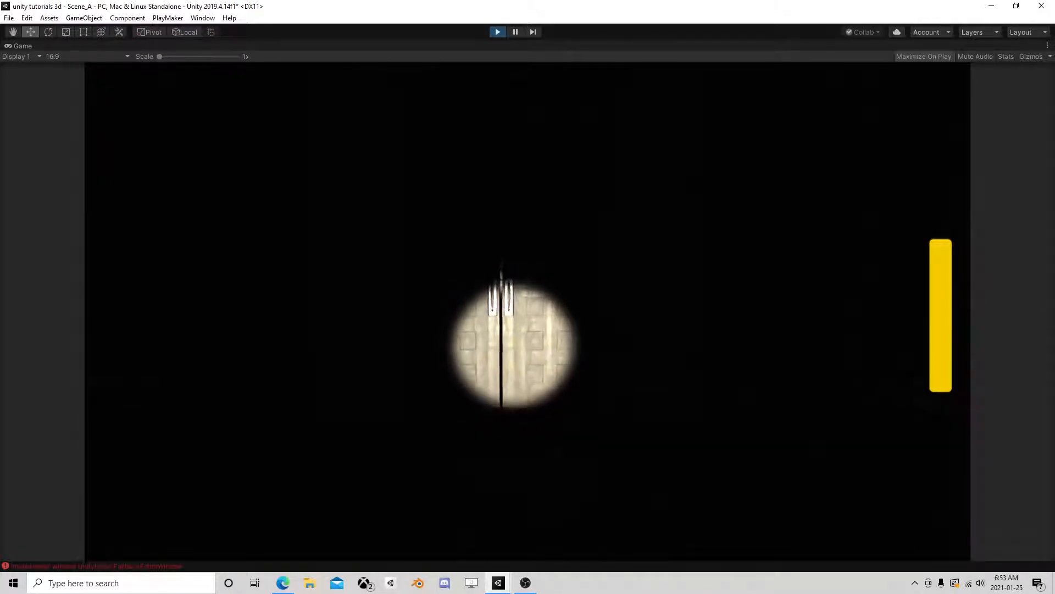
{"action": "key", "text": "e"}
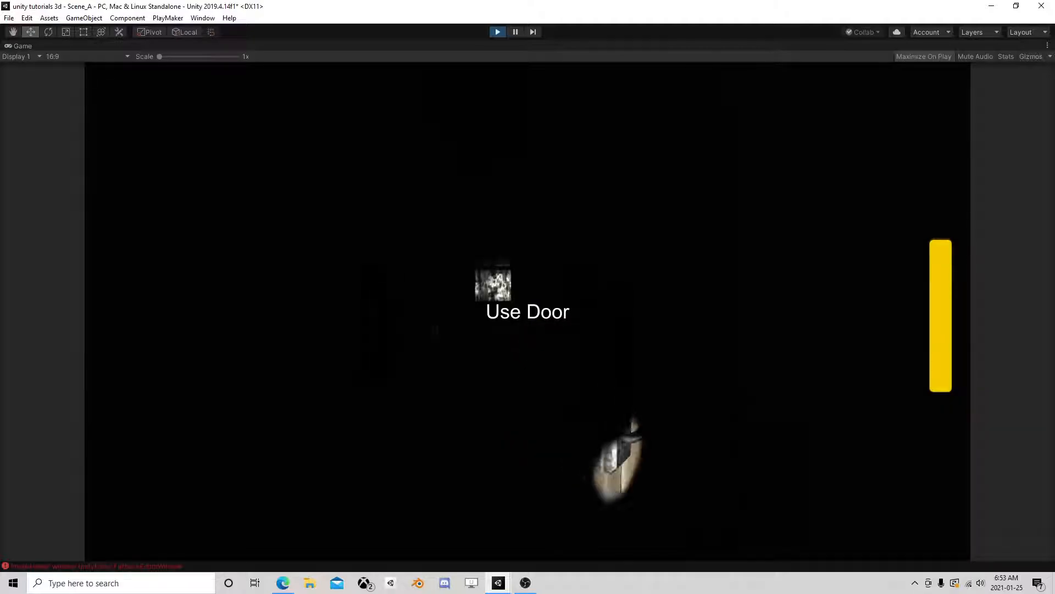
{"action": "key", "text": "w"}
{"action": "key", "text": "w"}
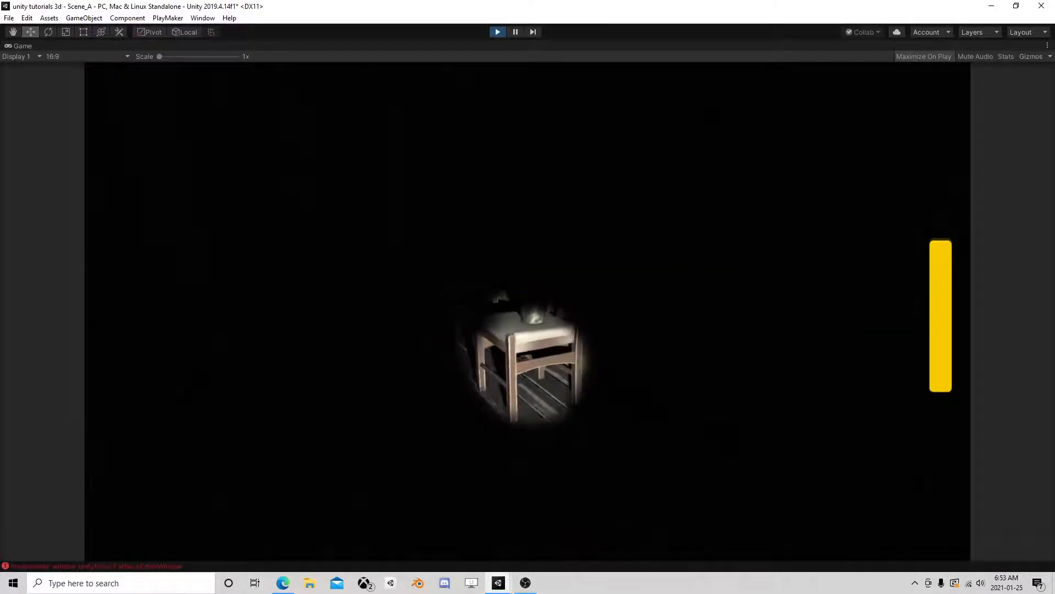
{"action": "key", "text": "e"}
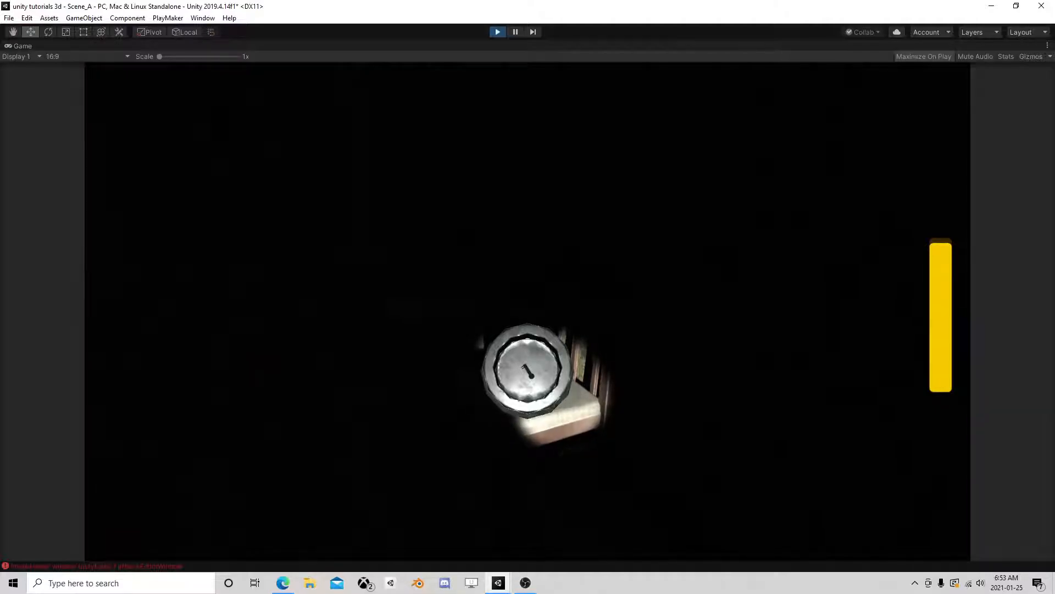
Step: Pause the game and open the FSM of the Key under Vase(Clone)'s Hidden object
{"action": "left_click", "coordinate": [516, 32]}
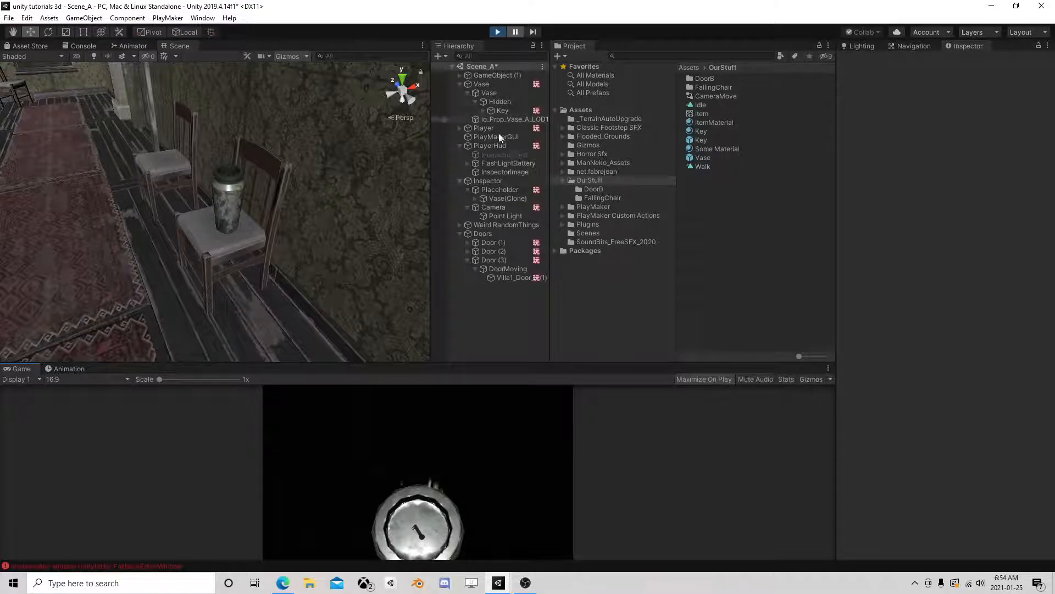
{"action": "left_click", "coordinate": [500, 199]}
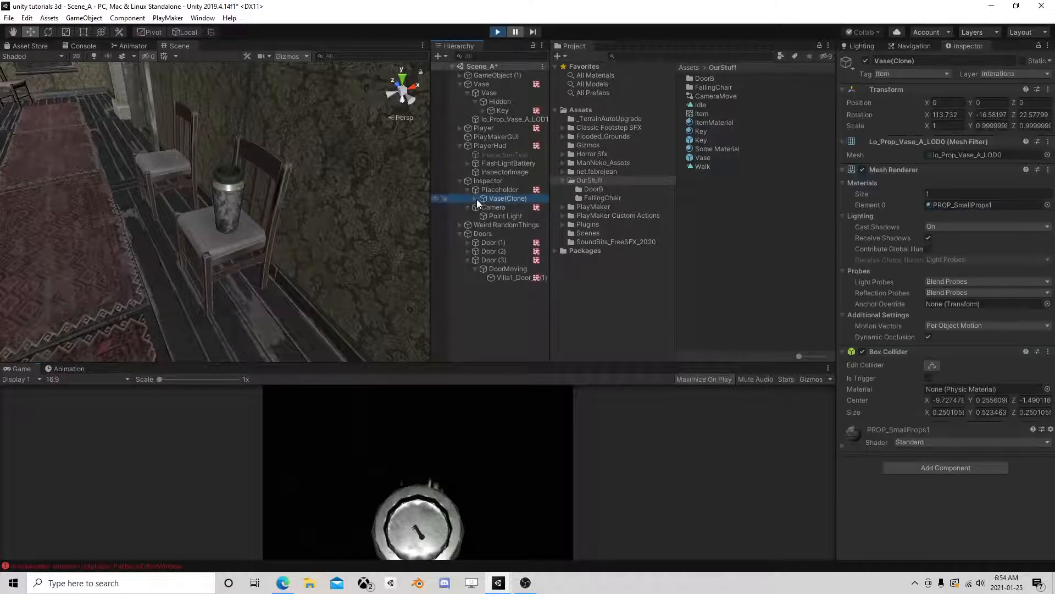
{"action": "left_click", "coordinate": [476, 199]}
{"action": "left_click", "coordinate": [503, 207]}
{"action": "left_click", "coordinate": [484, 207]}
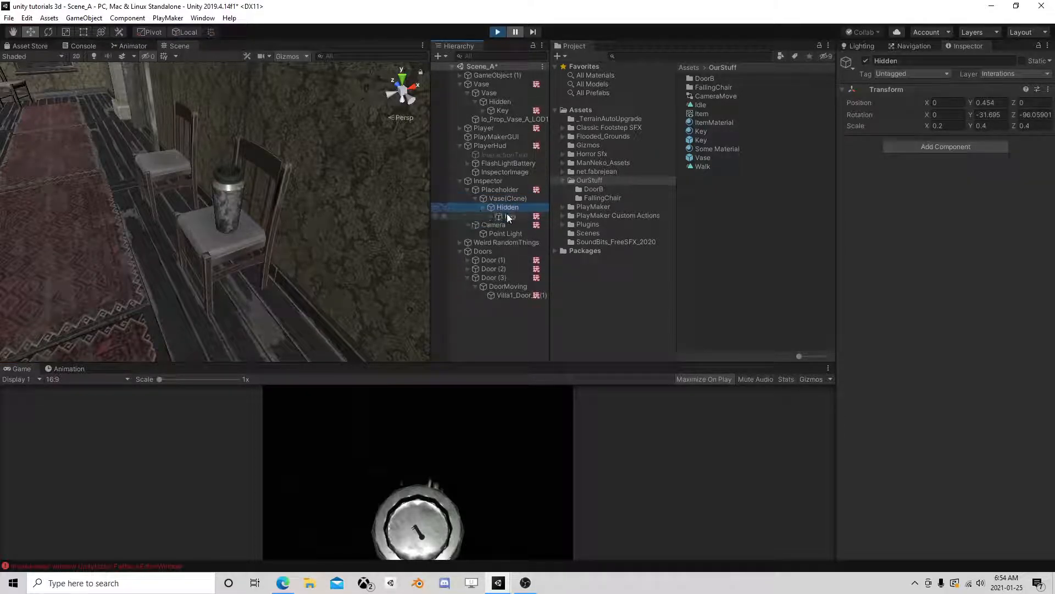
{"action": "left_click", "coordinate": [508, 215]}
{"action": "left_click", "coordinate": [1038, 156]}
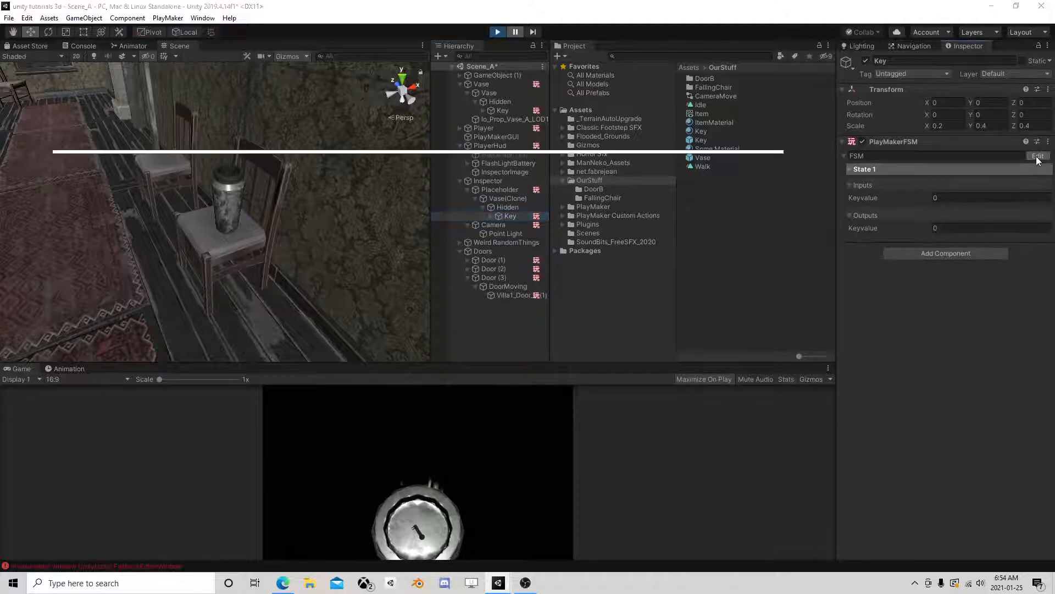
Step: Examine the Float Compare, Vector3 Operator and Get Position actions in State 1 of the cloned Key's FSM
{"action": "scroll", "coordinate": [568, 315], "scroll_direction": "down", "scroll_amount": 8}
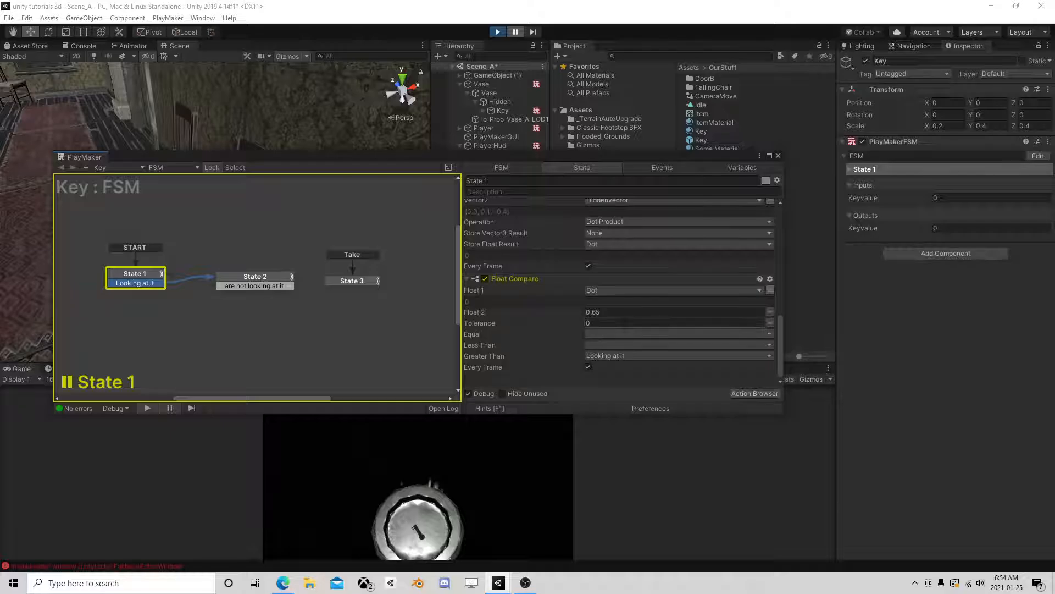
{"action": "scroll", "coordinate": [630, 321], "scroll_direction": "up", "scroll_amount": 2}
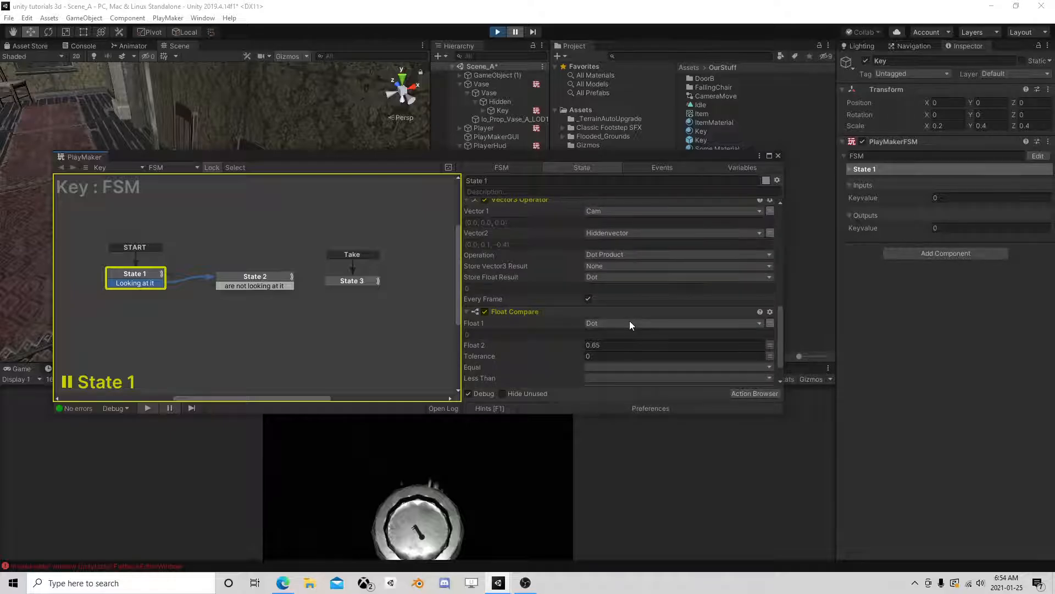
{"action": "scroll", "coordinate": [630, 324], "scroll_direction": "up", "scroll_amount": 3}
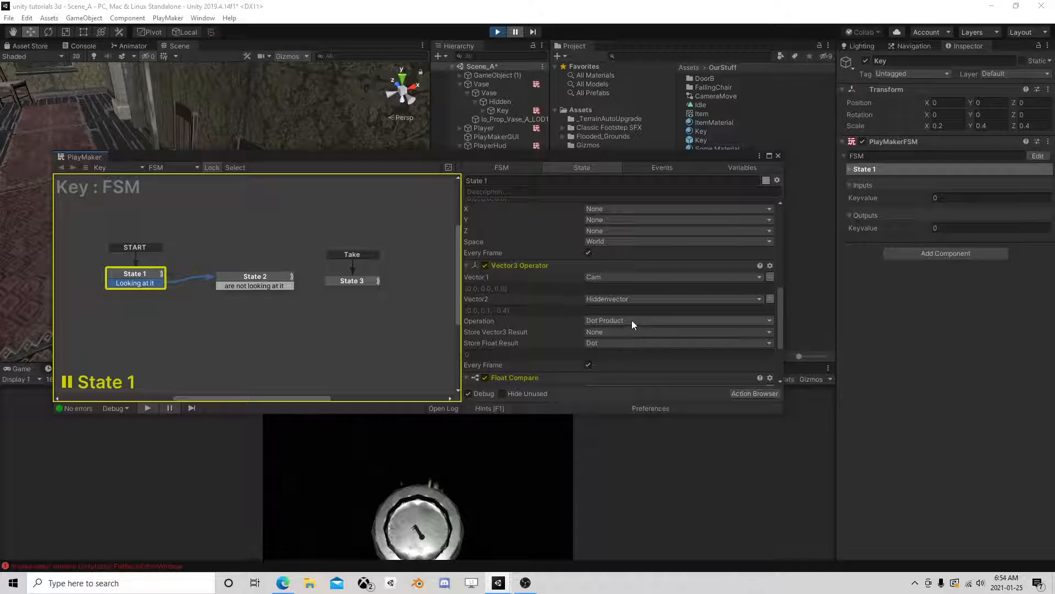
{"action": "scroll", "coordinate": [632, 320], "scroll_direction": "up", "scroll_amount": 3}
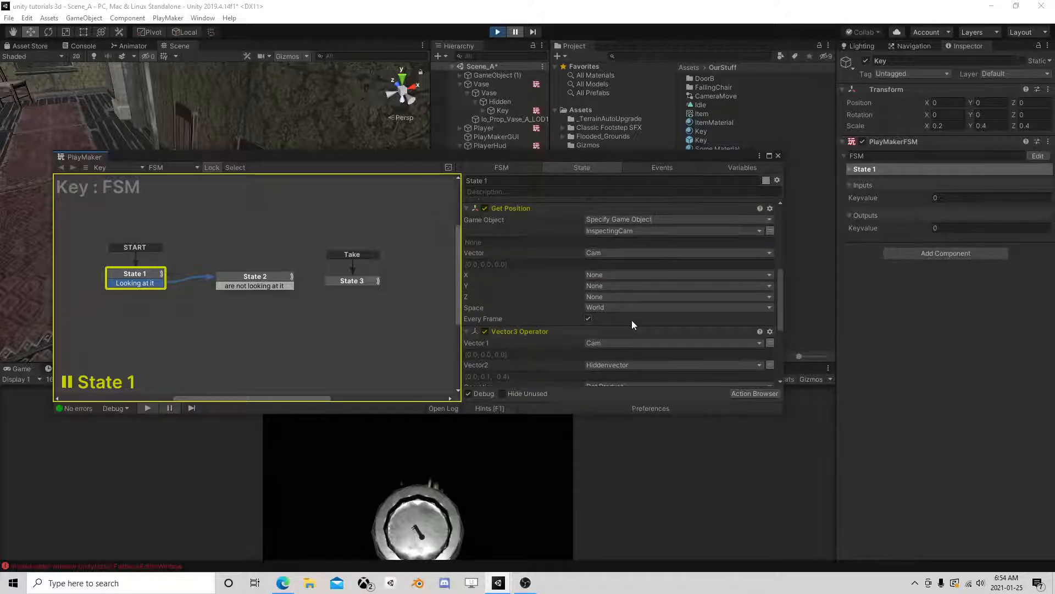
{"action": "scroll", "coordinate": [617, 293], "scroll_direction": "up", "scroll_amount": 2}
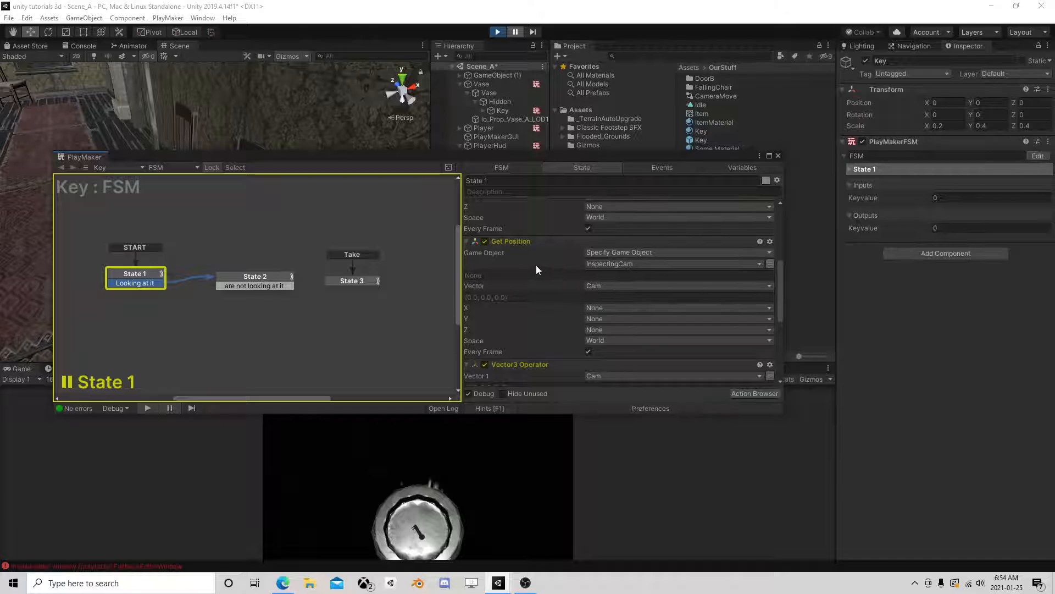
{"action": "scroll", "coordinate": [586, 289], "scroll_direction": "up", "scroll_amount": 5}
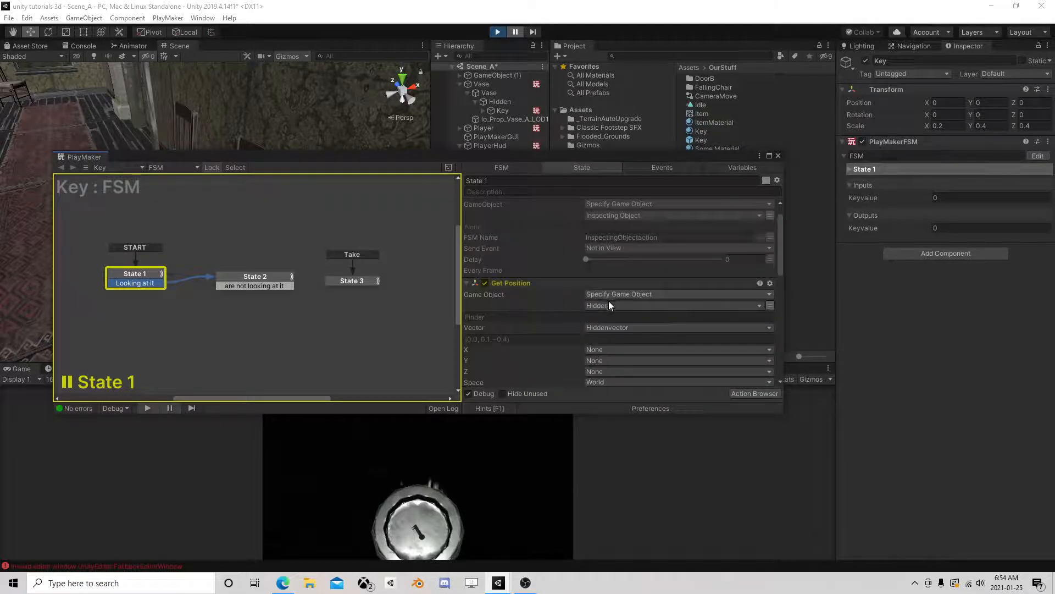
{"action": "scroll", "coordinate": [635, 310], "scroll_direction": "down", "scroll_amount": 6}
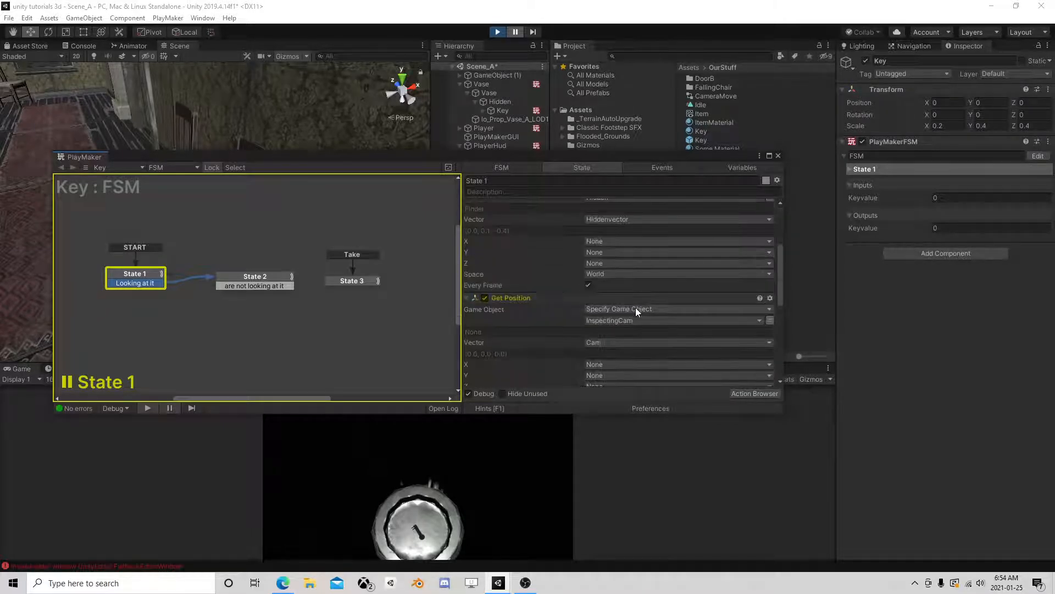
Step: Check the cloned Key FSM's variables, including the InspectingCam global, and open PlayMaker's Global Variables window
{"action": "left_click", "coordinate": [724, 167]}
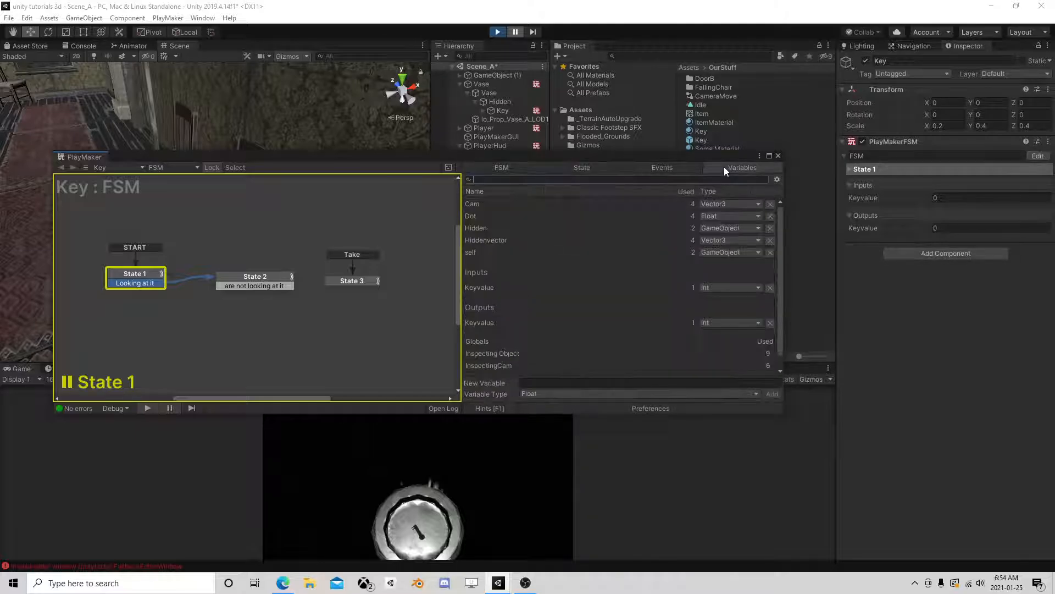
{"action": "scroll", "coordinate": [520, 244], "scroll_direction": "down", "scroll_amount": 1}
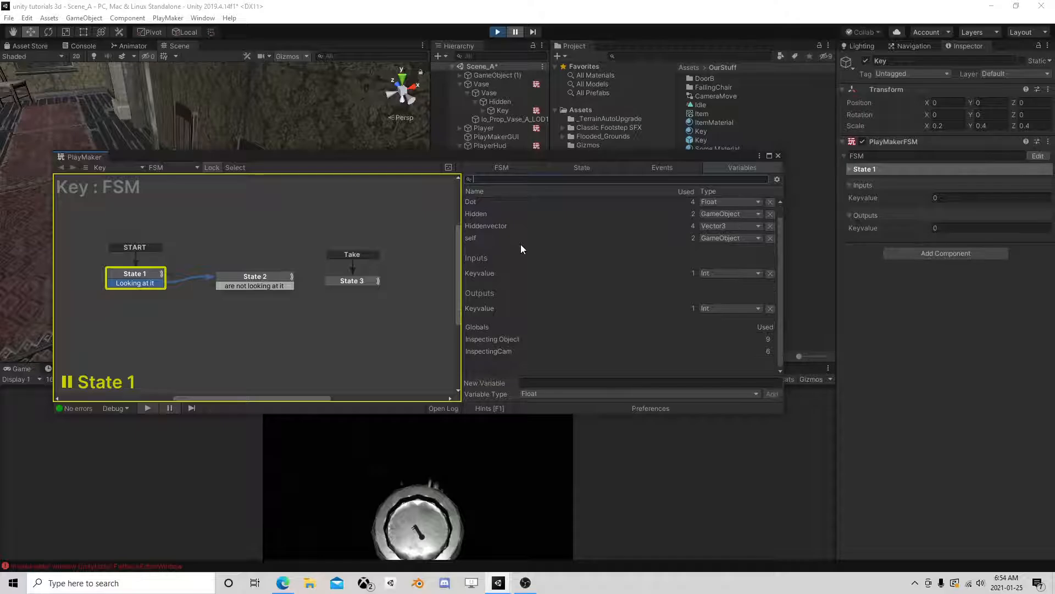
{"action": "left_click", "coordinate": [507, 351]}
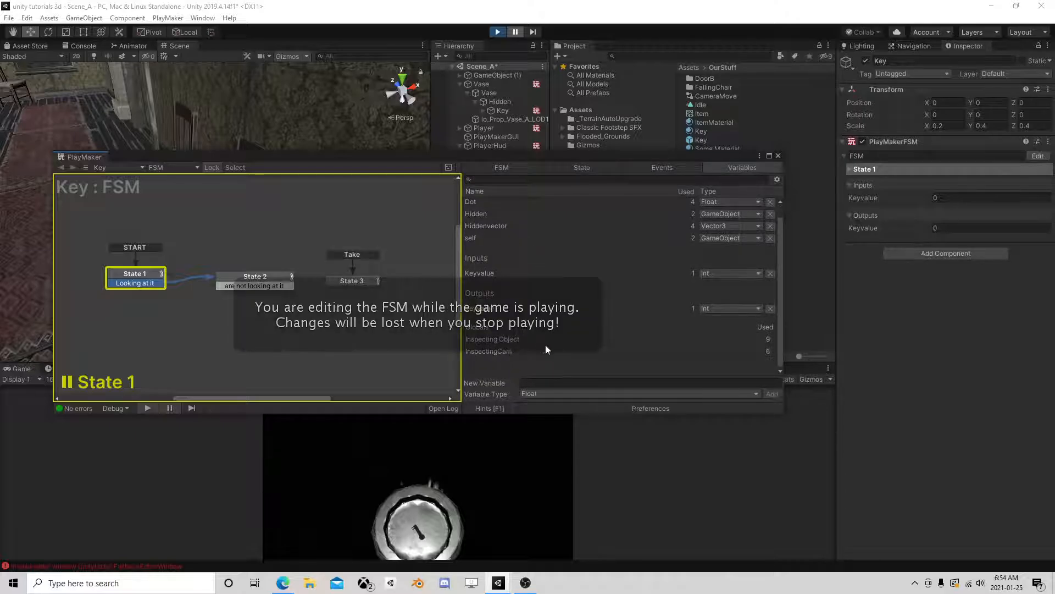
{"action": "left_click", "coordinate": [778, 156]}
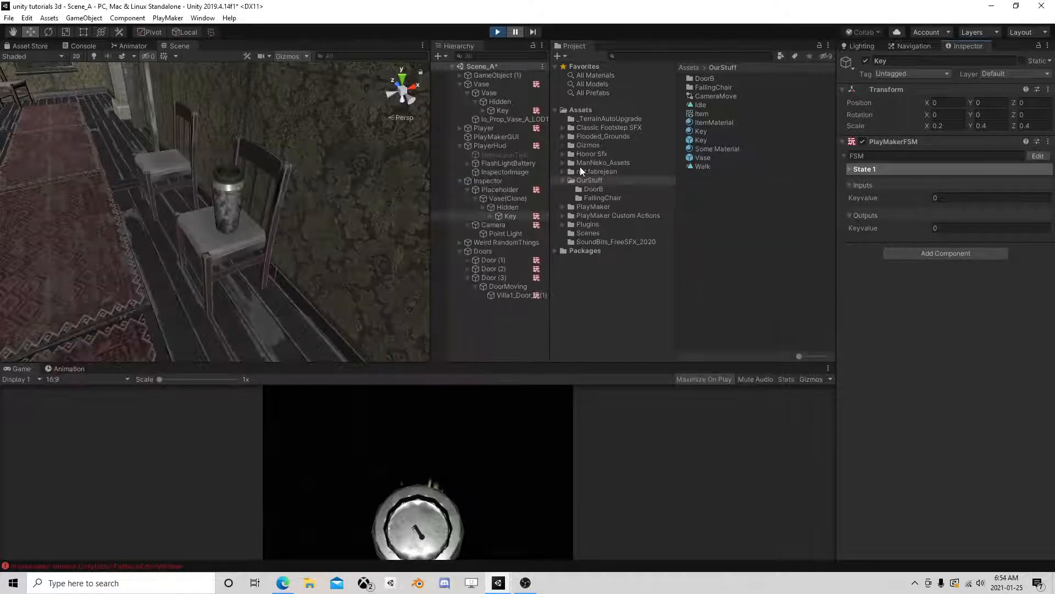
{"action": "left_click", "coordinate": [1037, 156]}
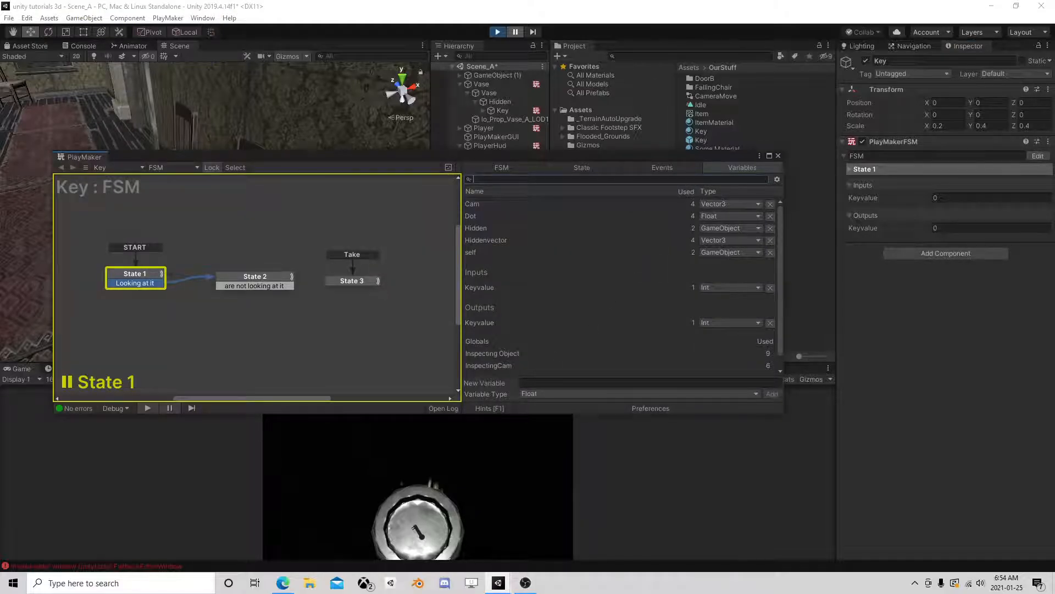
{"action": "left_click", "coordinate": [777, 180]}
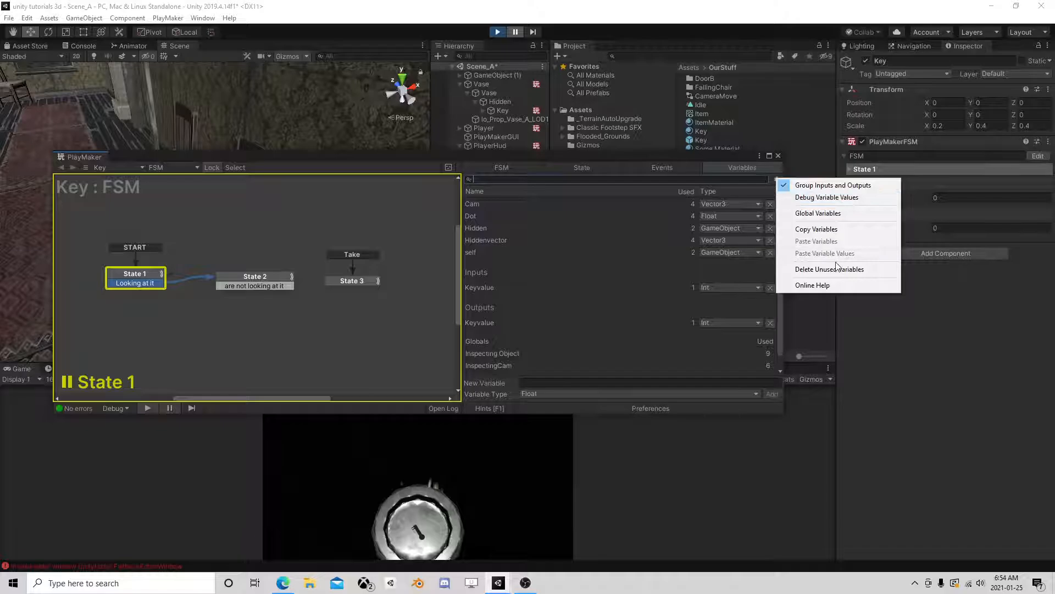
{"action": "left_click", "coordinate": [845, 213]}
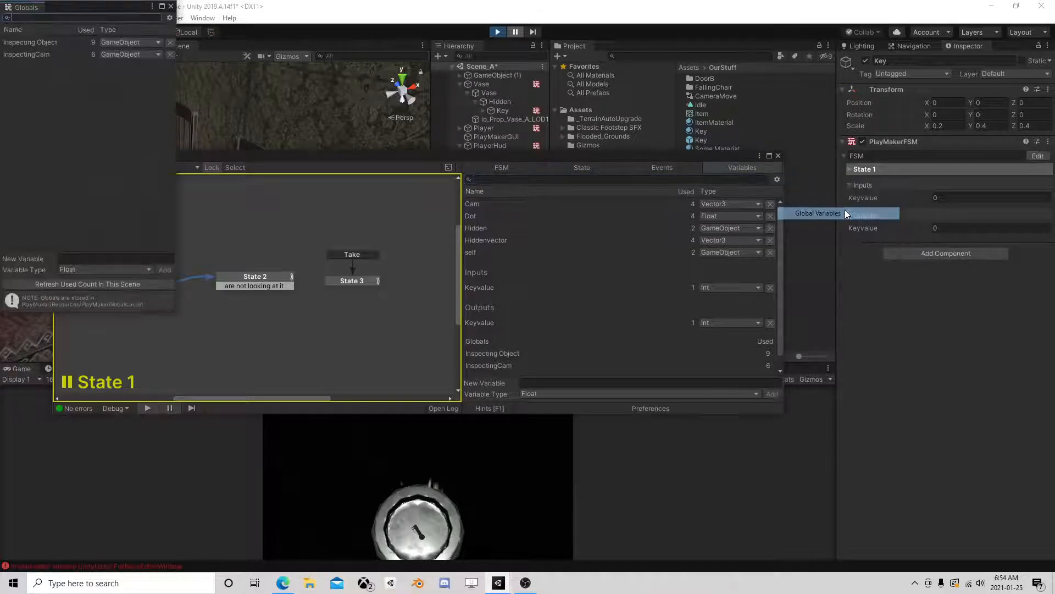
Step: Check the values of the Inspecting Object and InspectingCam globals, reopening the Global Variables window from the Key's FSM
{"action": "left_click", "coordinate": [38, 55]}
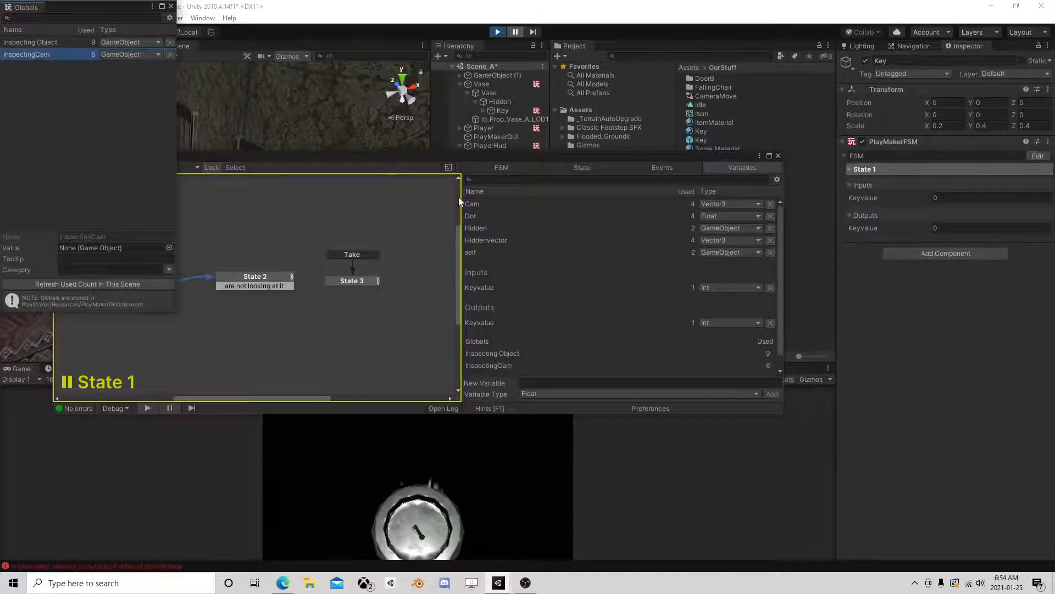
{"action": "left_click", "coordinate": [21, 42]}
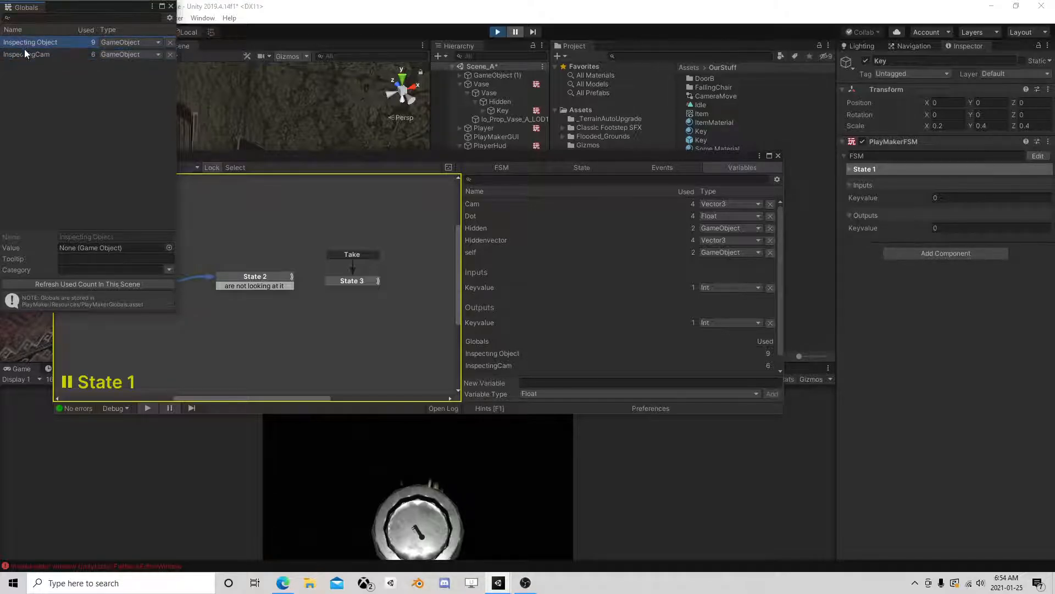
{"action": "left_click", "coordinate": [27, 54]}
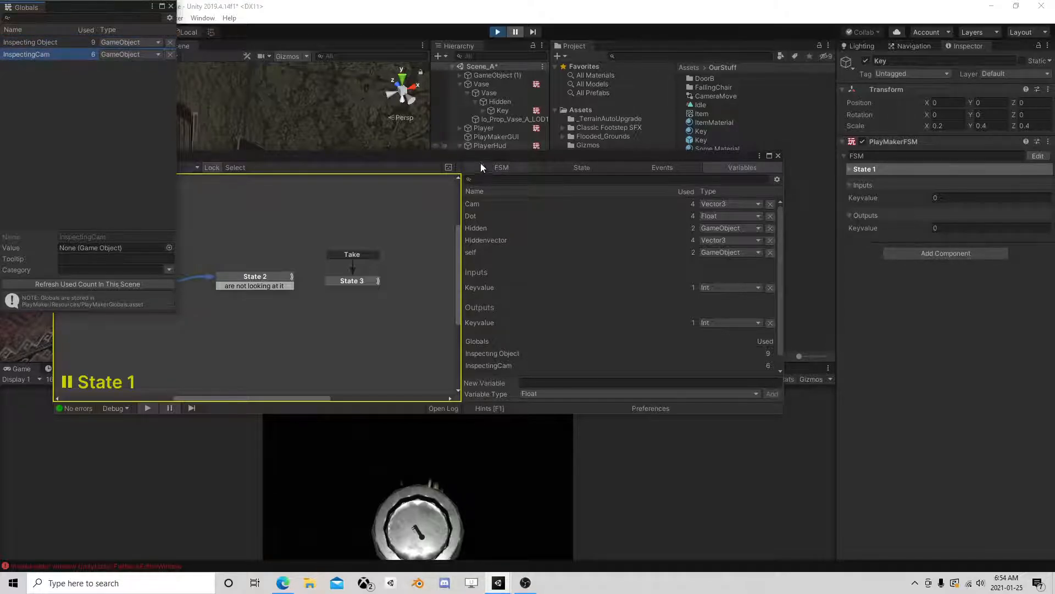
{"action": "left_click", "coordinate": [778, 156]}
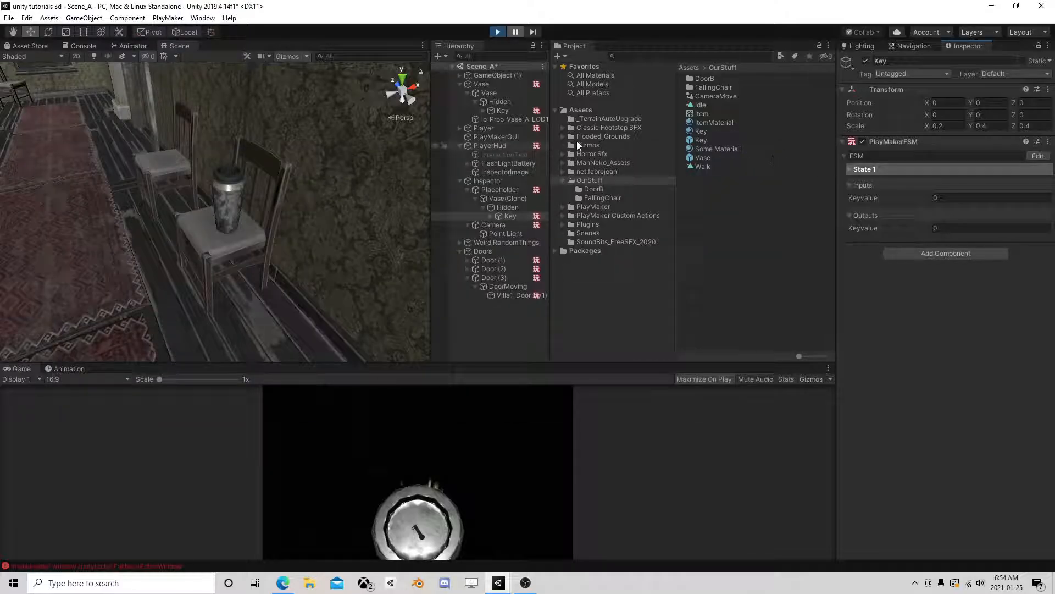
{"action": "left_click", "coordinate": [1038, 156]}
{"action": "left_click", "coordinate": [776, 179]}
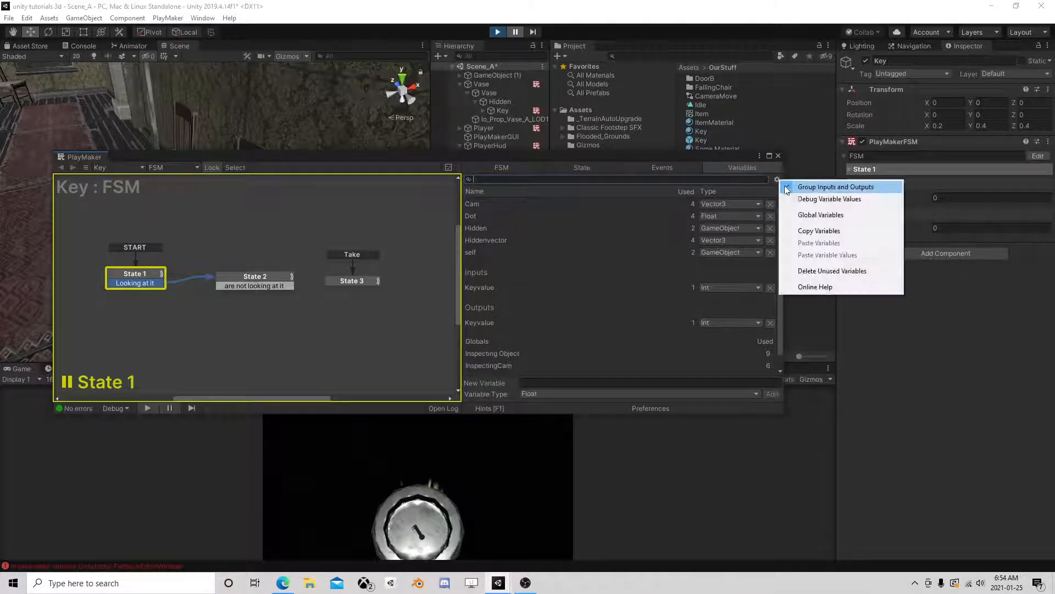
{"action": "left_click", "coordinate": [803, 215]}
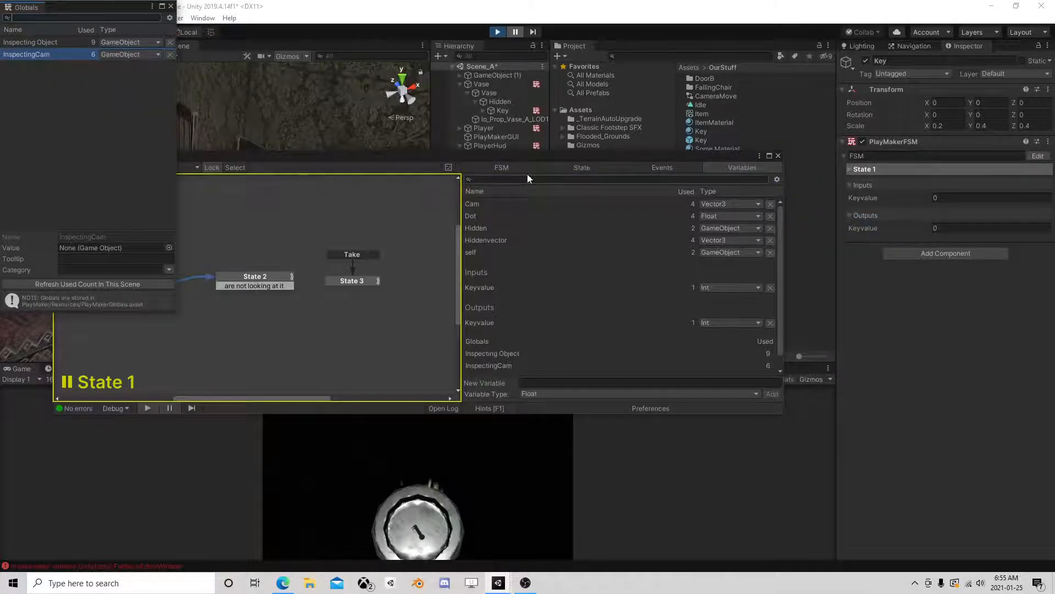
Step: Assign the Camera under Inspector as the value of the InspectingCam global variable
{"action": "left_click_drag", "start_coordinate": [509, 157], "coordinate": [502, 333]}
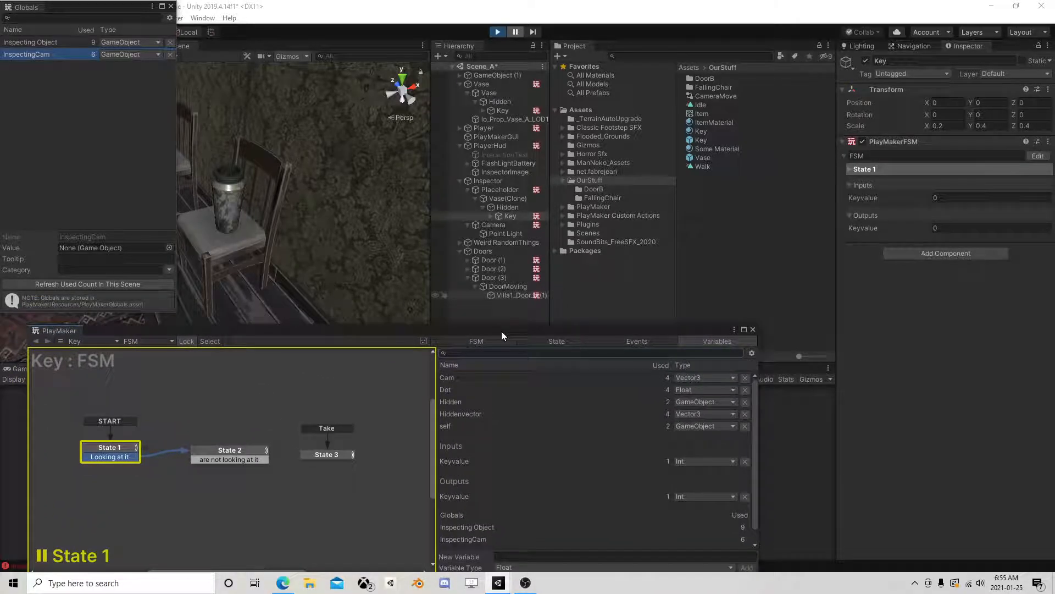
{"action": "left_click", "coordinate": [460, 250]}
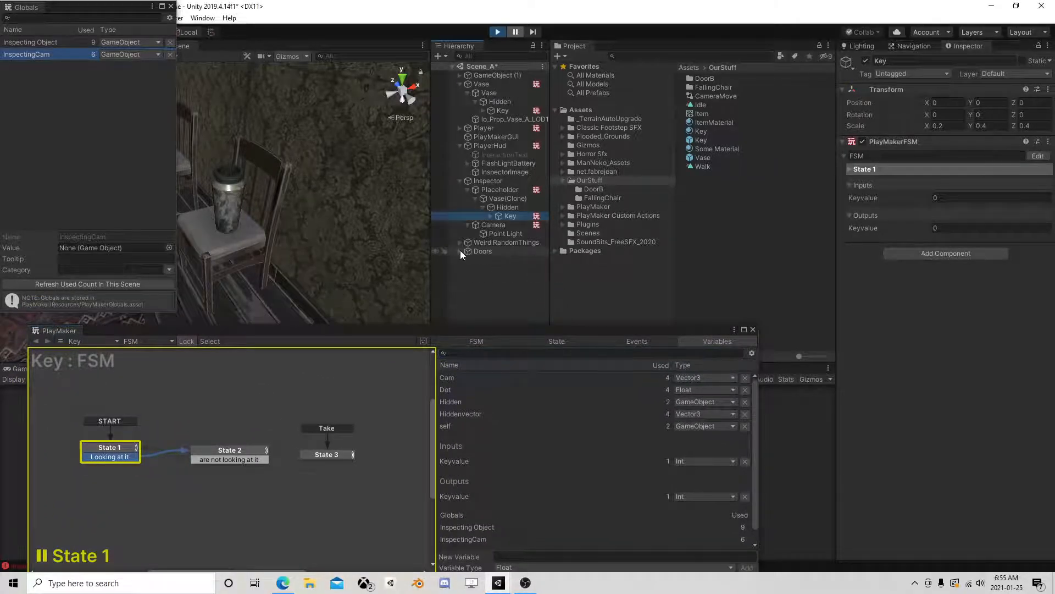
{"action": "left_click", "coordinate": [461, 181]}
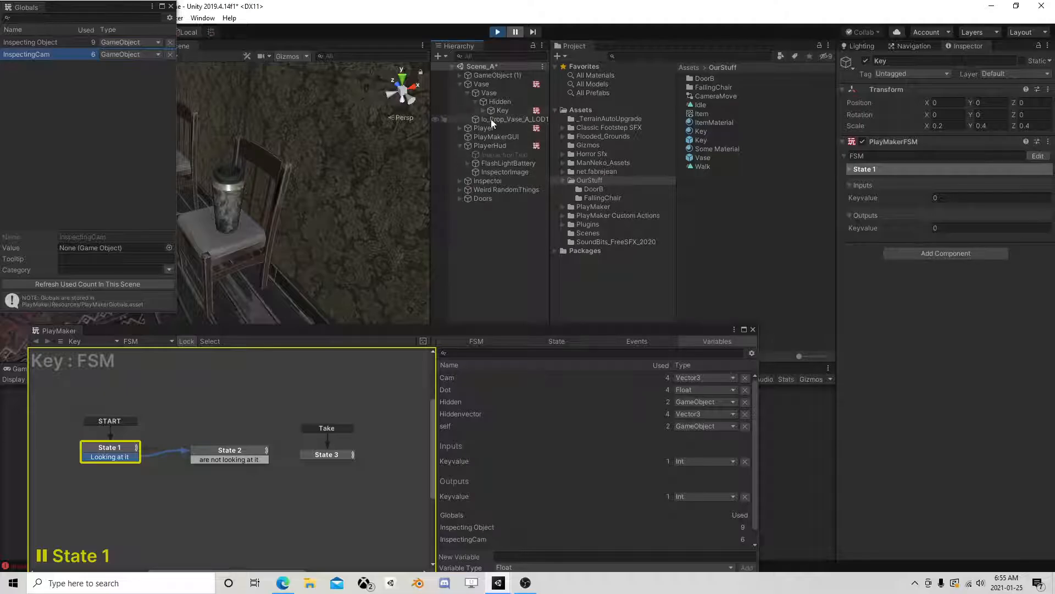
{"action": "left_click", "coordinate": [460, 181]}
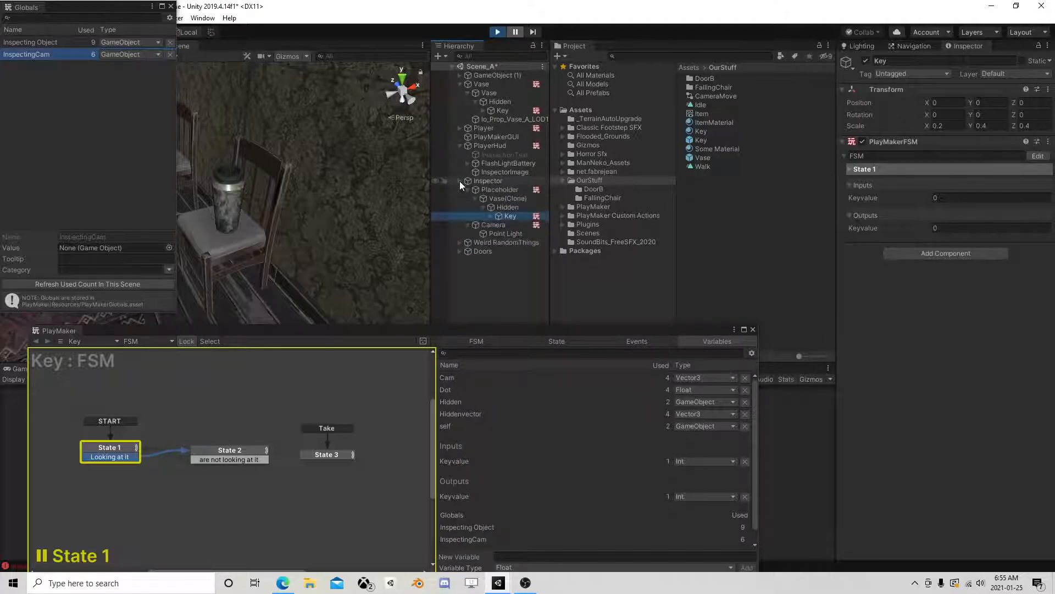
{"action": "left_click_drag", "start_coordinate": [493, 216], "coordinate": [91, 248]}
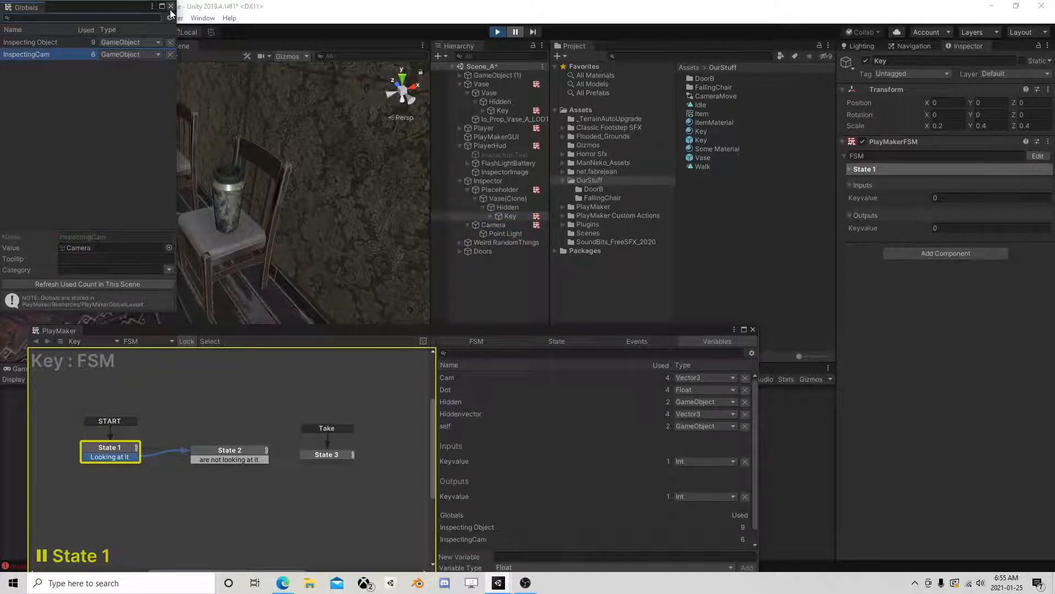
Step: Assign PlayerHud to the Inspecting Object global variable, then advance the paused game by one frame
{"action": "left_click", "coordinate": [42, 43]}
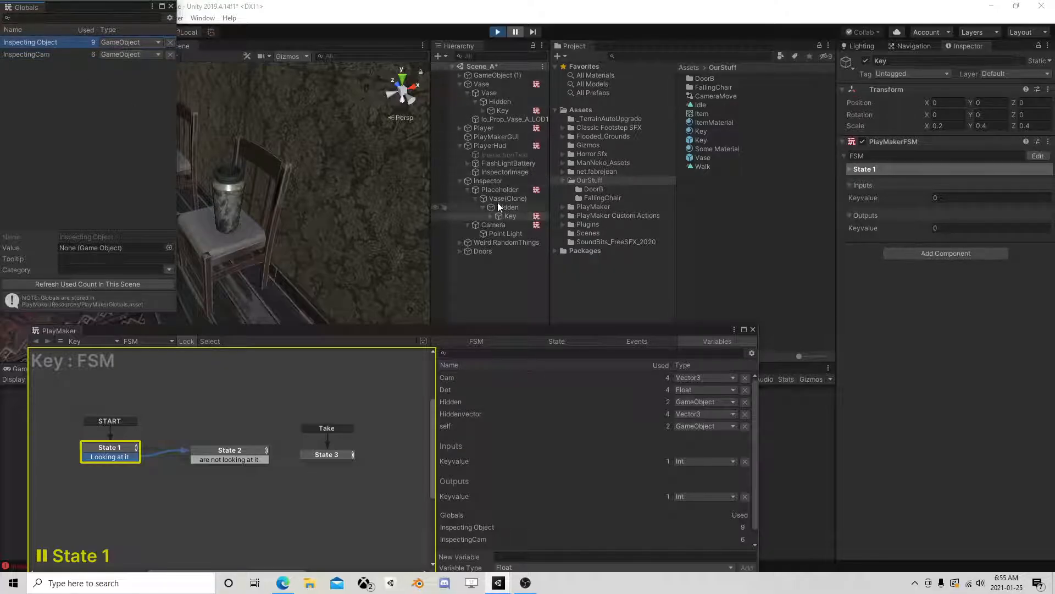
{"action": "left_click_drag", "start_coordinate": [490, 145], "coordinate": [84, 246]}
{"action": "left_click", "coordinate": [171, 6]}
{"action": "left_click", "coordinate": [532, 32]}
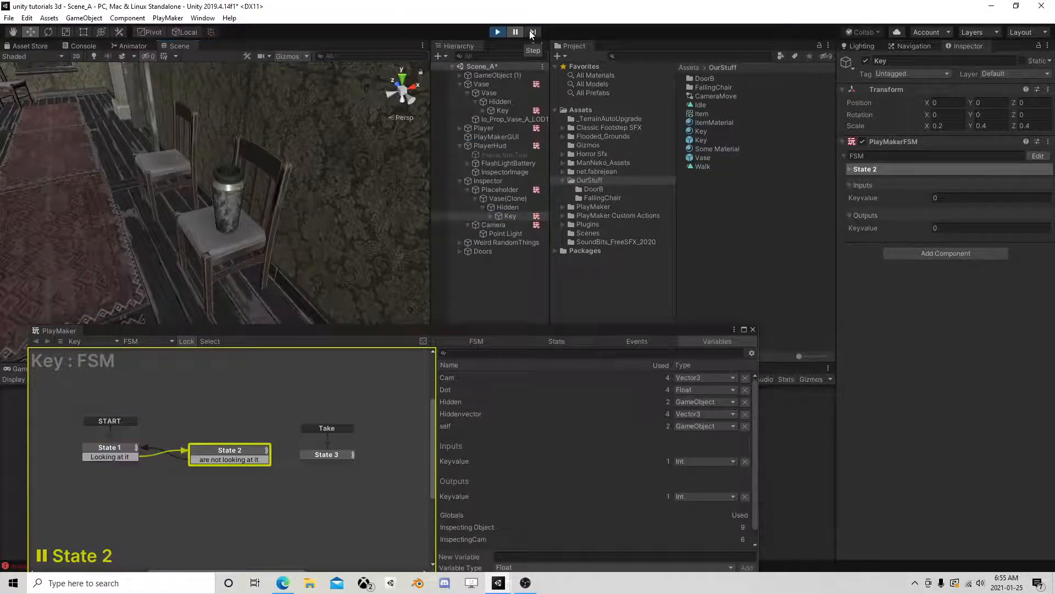
Step: Review the actions in State 1 of the cloned Key's FSM, from Send Event down to Float Compare
{"action": "left_click_drag", "start_coordinate": [556, 328], "coordinate": [578, 86]}
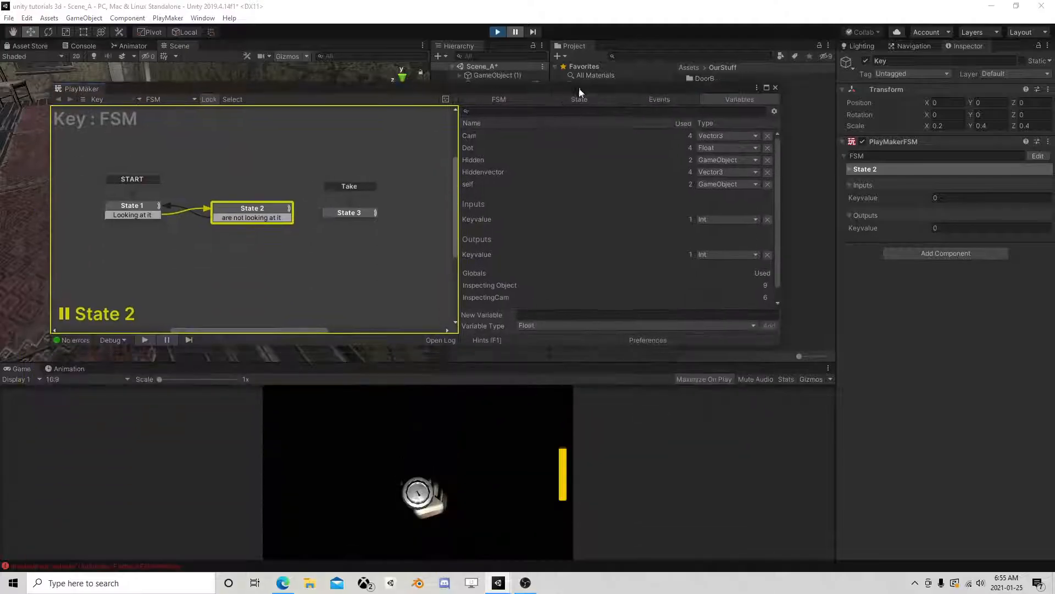
{"action": "left_click", "coordinate": [141, 208]}
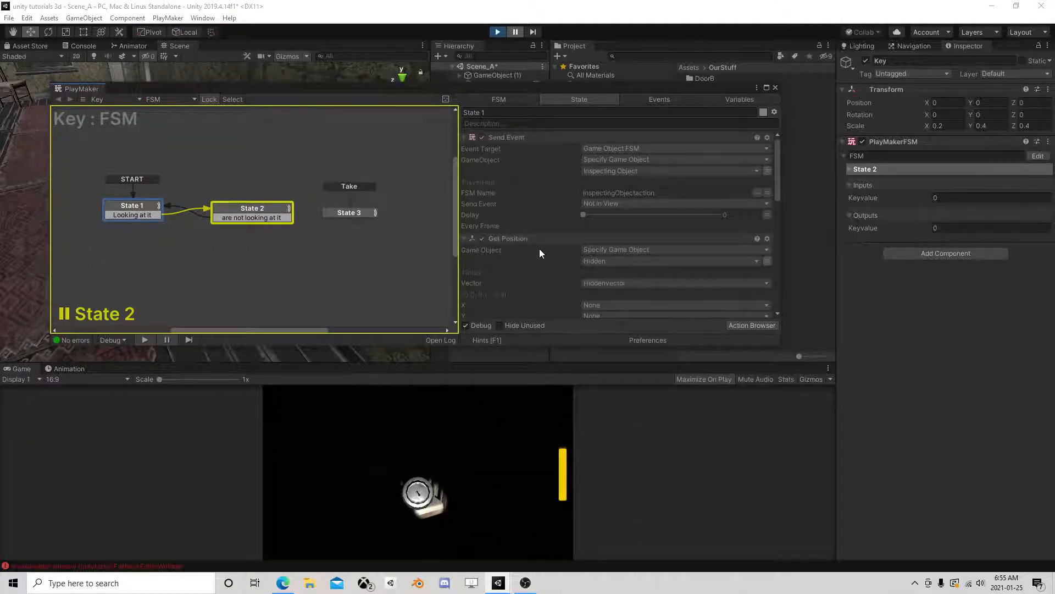
{"action": "scroll", "coordinate": [556, 251], "scroll_direction": "down", "scroll_amount": 5}
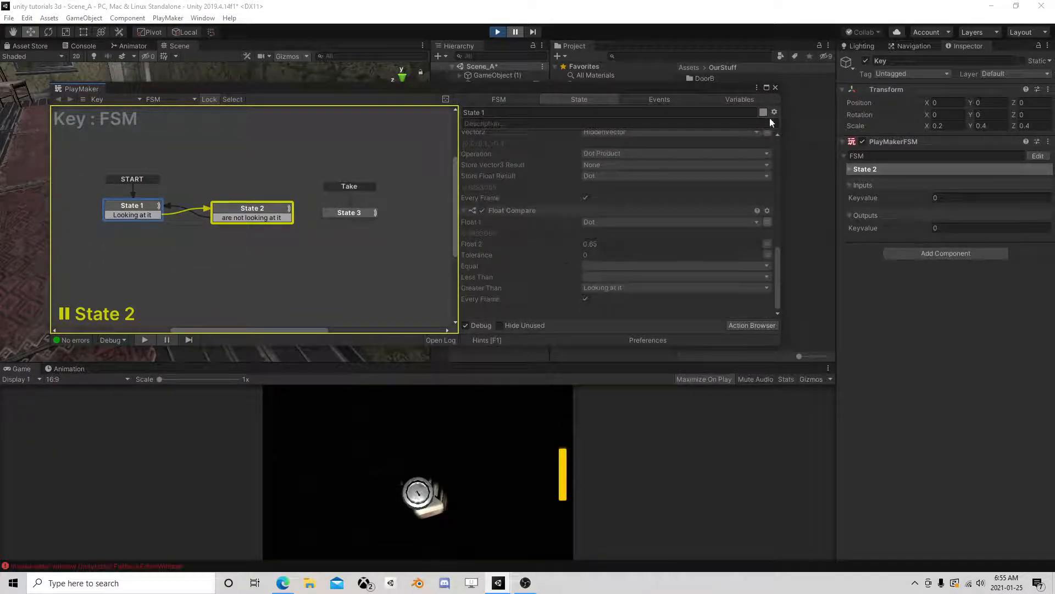
{"action": "left_click", "coordinate": [775, 88]}
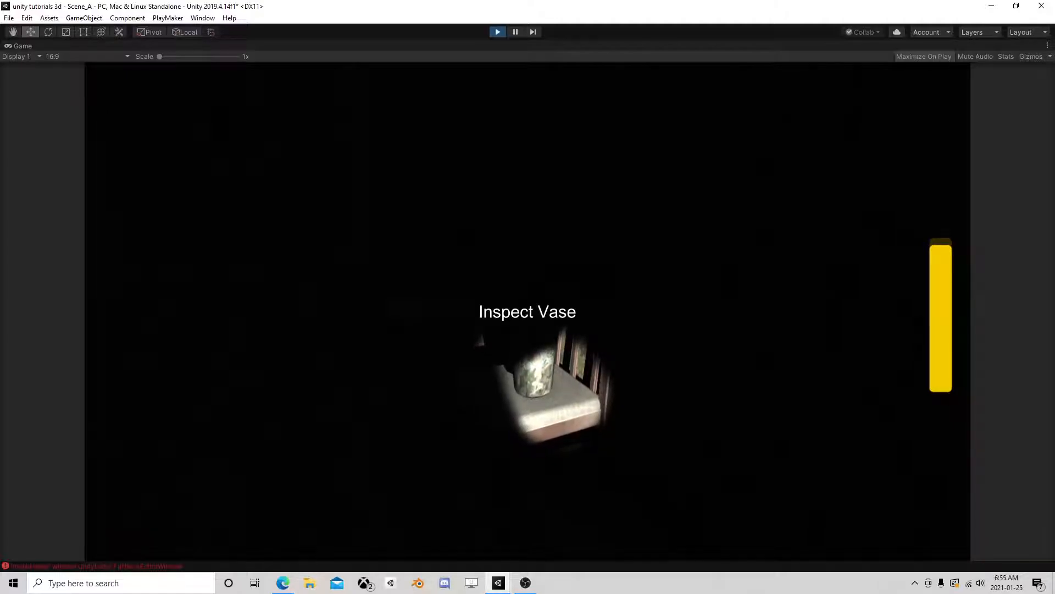
Step: Pause the game back at the Inspect Vase prompt and open PlayerHud's Interaction FSM
{"action": "left_click", "coordinate": [516, 32]}
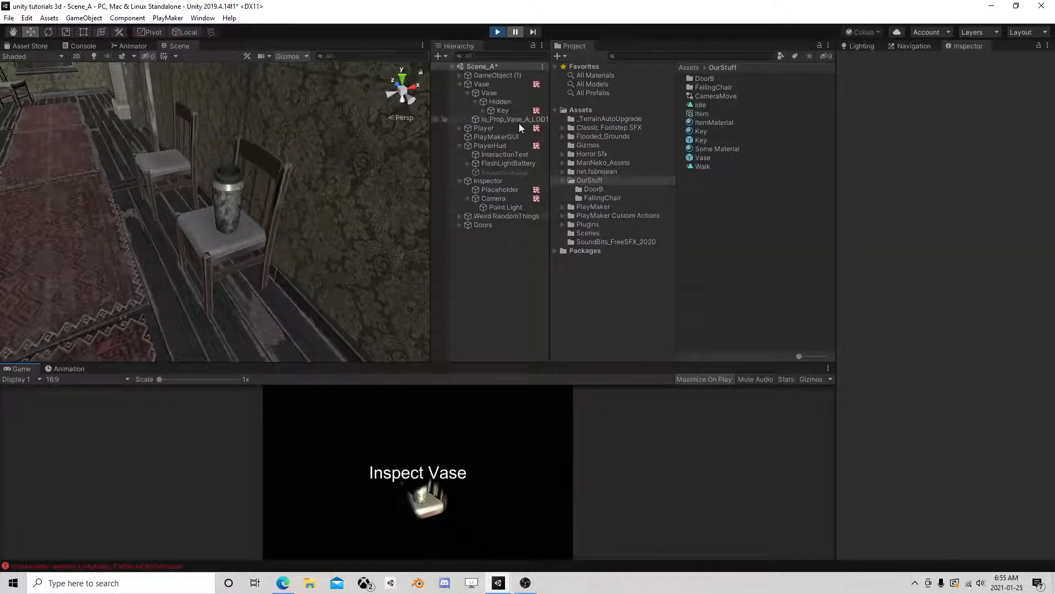
{"action": "left_click", "coordinate": [498, 146]}
{"action": "scroll", "coordinate": [974, 360], "scroll_direction": "down", "scroll_amount": 3}
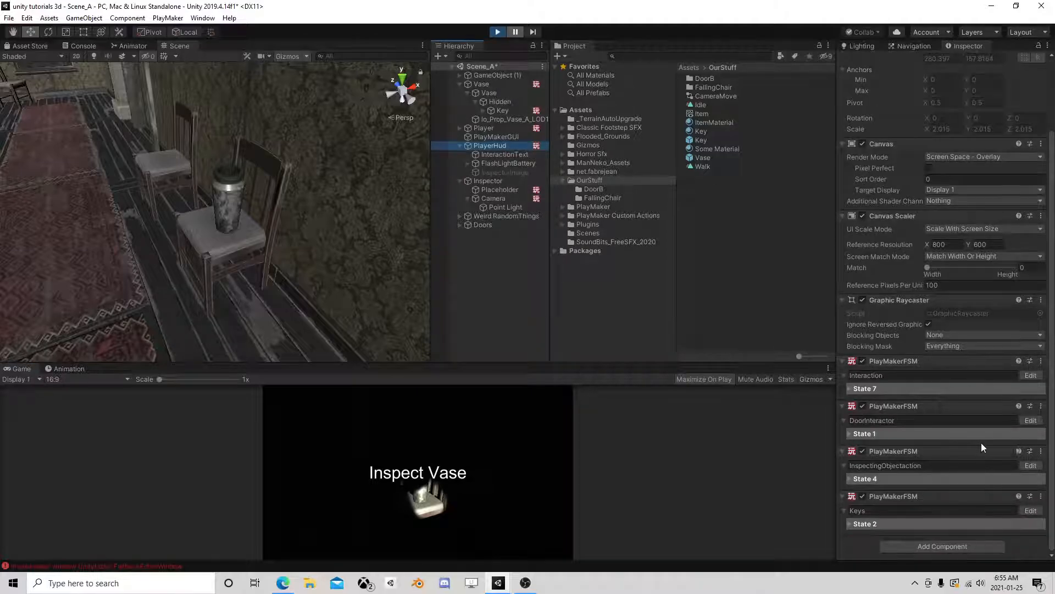
{"action": "left_click", "coordinate": [1030, 375]}
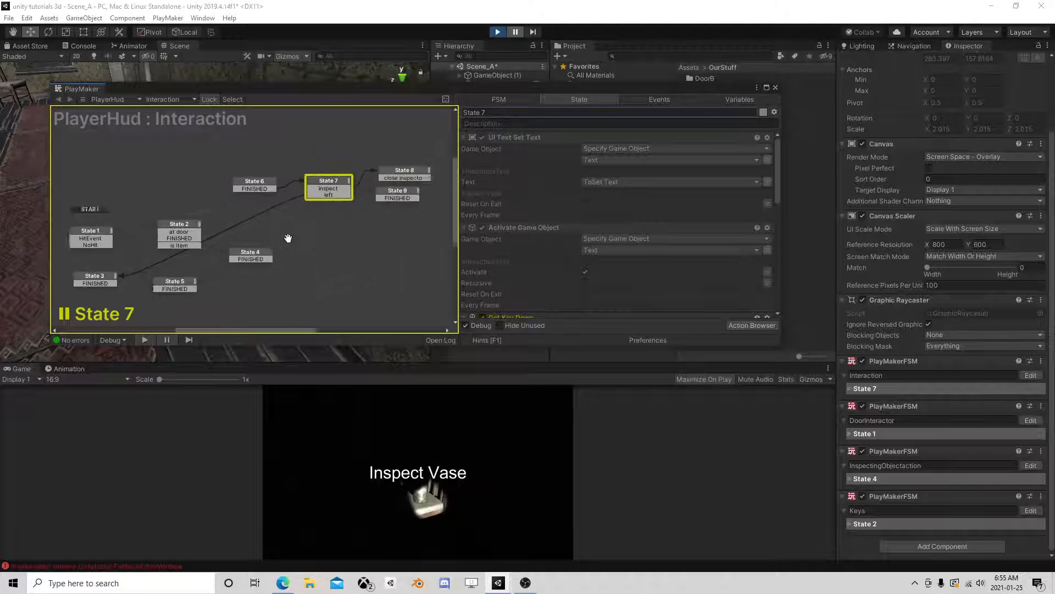
Step: Examine State 7's Sphere Cast 2 settings and the actions of States 9 and 8 in the Interaction FSM
{"action": "scroll", "coordinate": [548, 243], "scroll_direction": "down", "scroll_amount": 10}
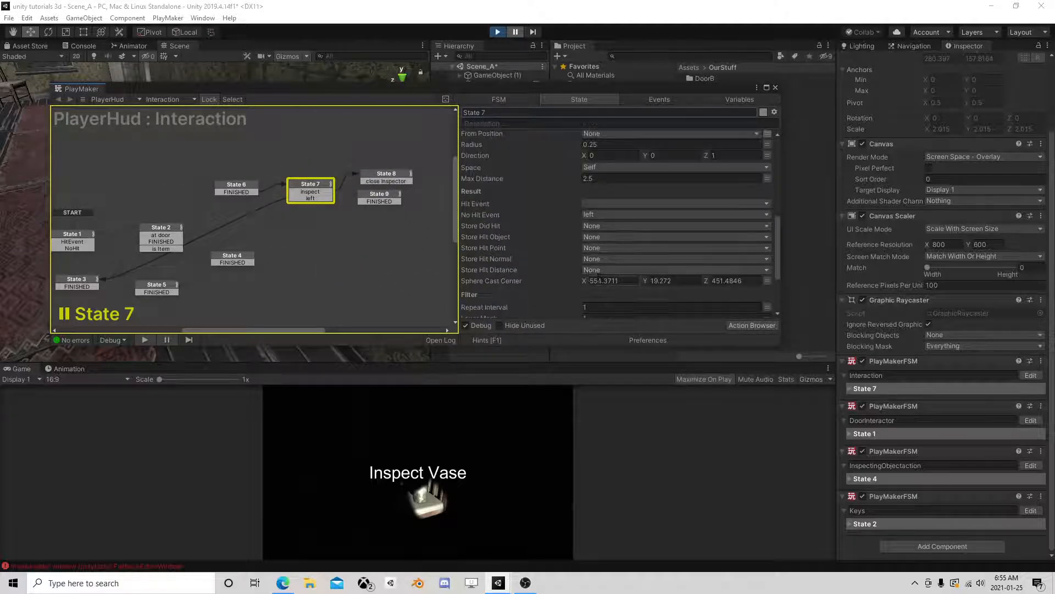
{"action": "scroll", "coordinate": [591, 272], "scroll_direction": "down", "scroll_amount": 3}
{"action": "scroll", "coordinate": [594, 276], "scroll_direction": "up", "scroll_amount": 5}
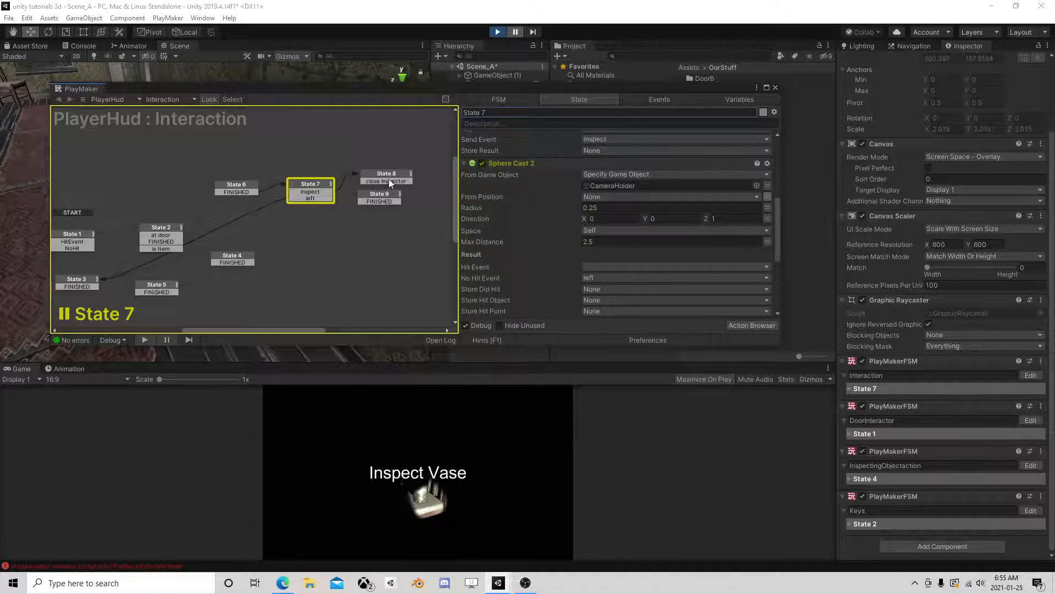
{"action": "left_click", "coordinate": [379, 199]}
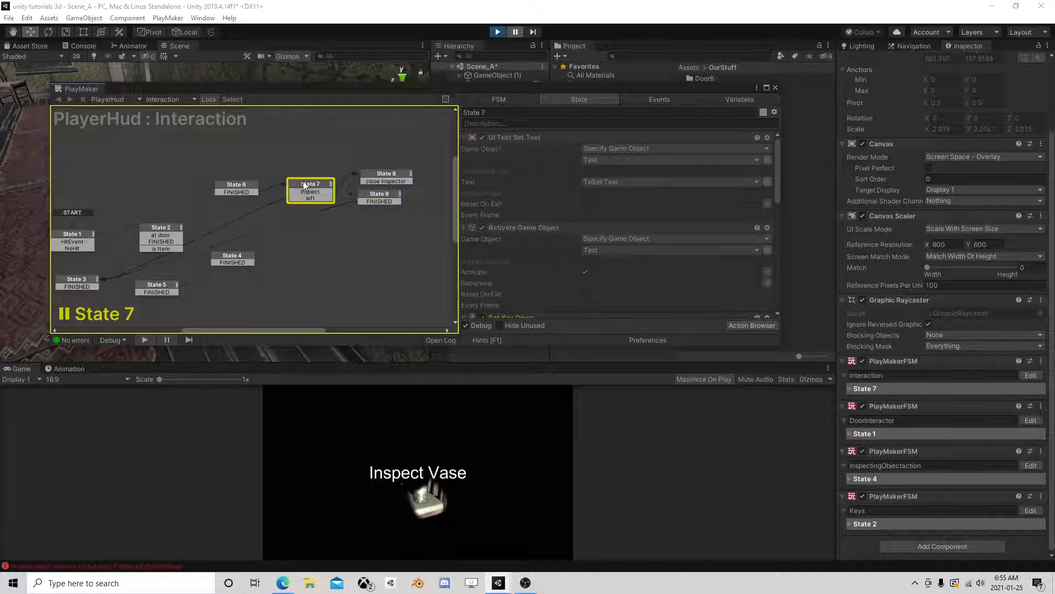
{"action": "scroll", "coordinate": [594, 231], "scroll_direction": "down", "scroll_amount": 4}
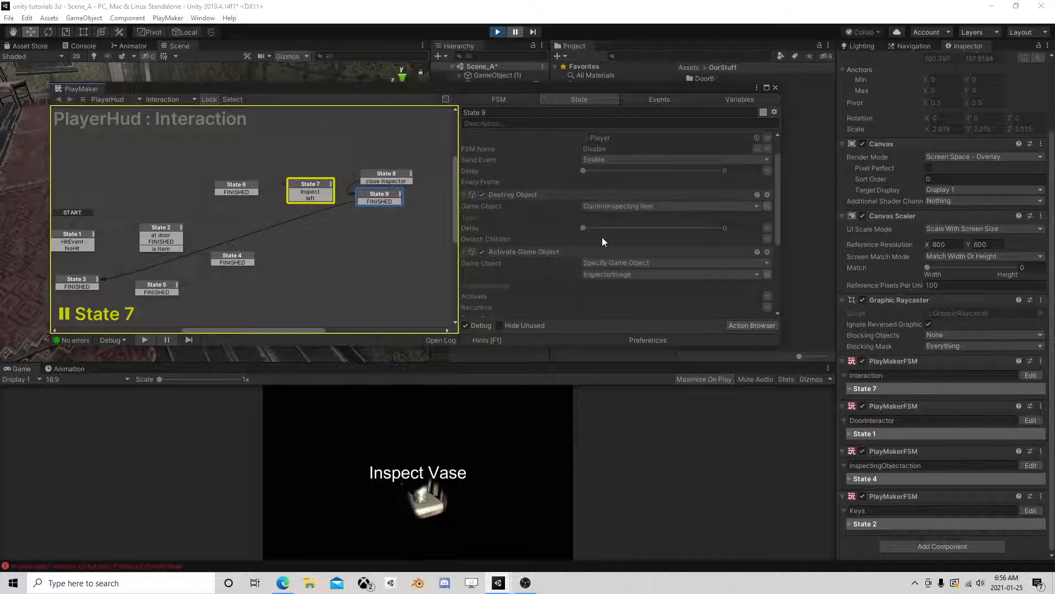
{"action": "left_click", "coordinate": [380, 175]}
{"action": "scroll", "coordinate": [555, 216], "scroll_direction": "down", "scroll_amount": 2}
{"action": "scroll", "coordinate": [562, 221], "scroll_direction": "down", "scroll_amount": 3}
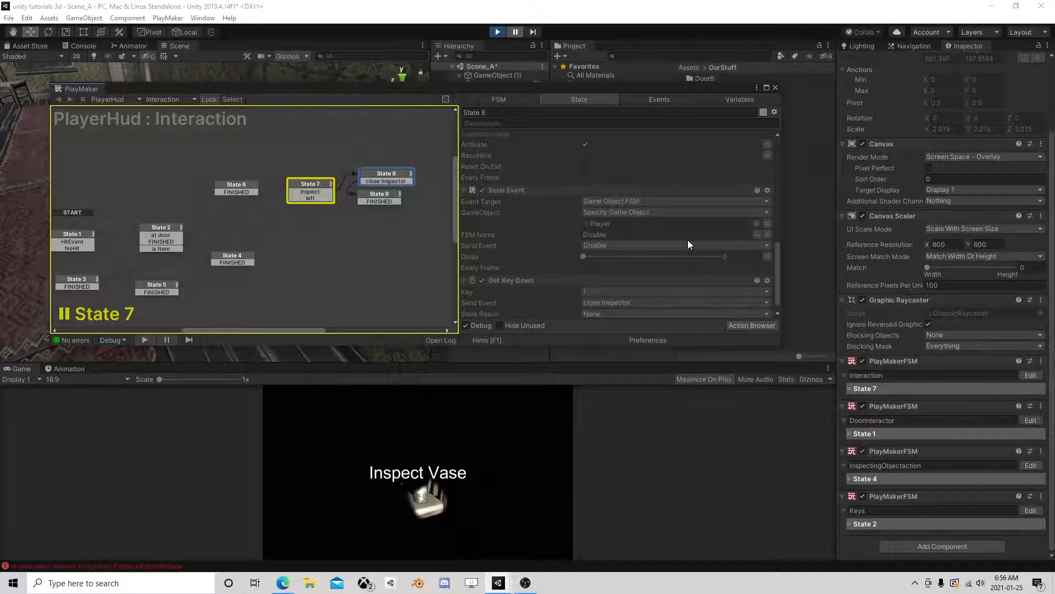
{"action": "scroll", "coordinate": [688, 240], "scroll_direction": "down", "scroll_amount": 1}
Step: Compare State 8's actions through Get Key Down with State 9's actions through Next Frame Event
{"action": "left_click", "coordinate": [389, 175]}
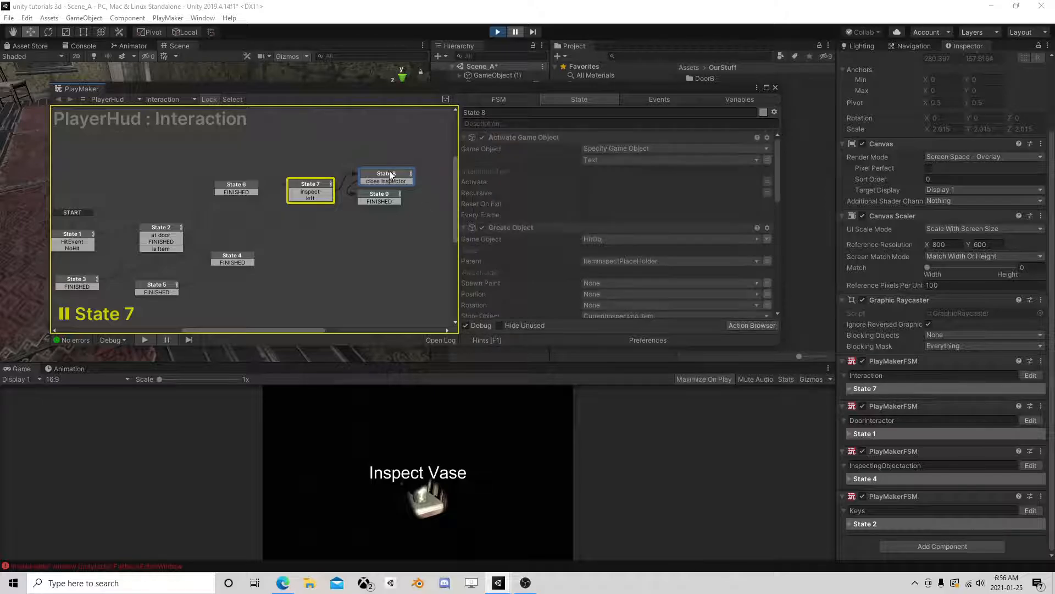
{"action": "left_click", "coordinate": [380, 197]}
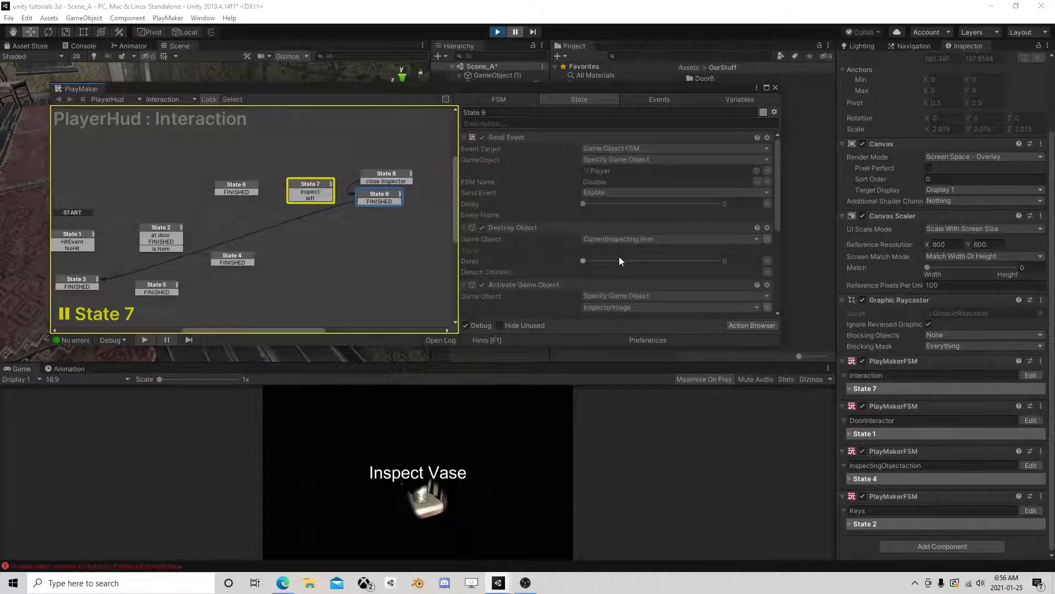
{"action": "left_click", "coordinate": [387, 181]}
{"action": "scroll", "coordinate": [615, 268], "scroll_direction": "down", "scroll_amount": 5}
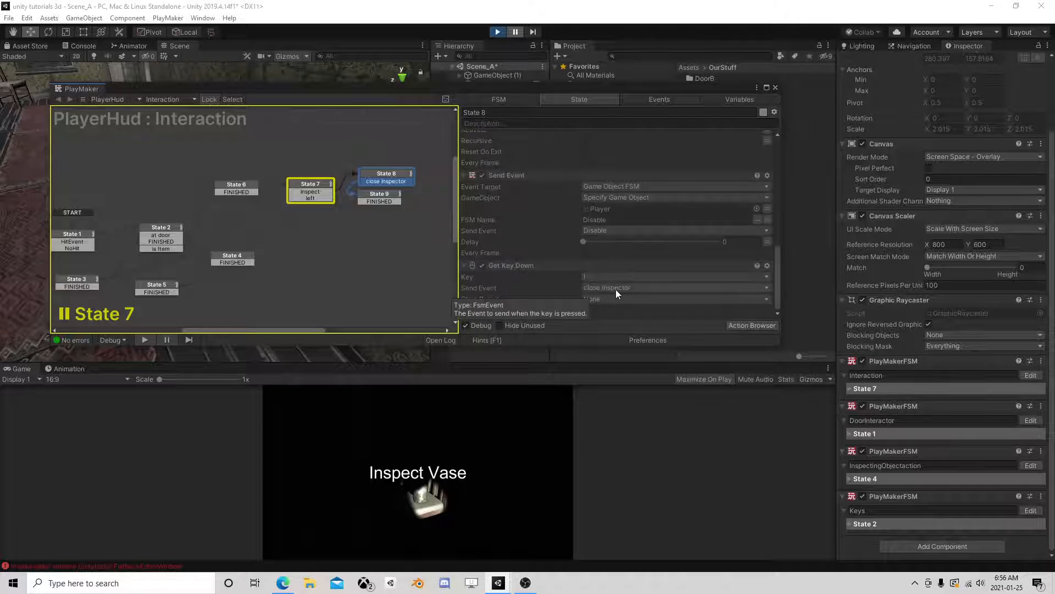
{"action": "left_click", "coordinate": [387, 195]}
{"action": "scroll", "coordinate": [642, 268], "scroll_direction": "down", "scroll_amount": 4}
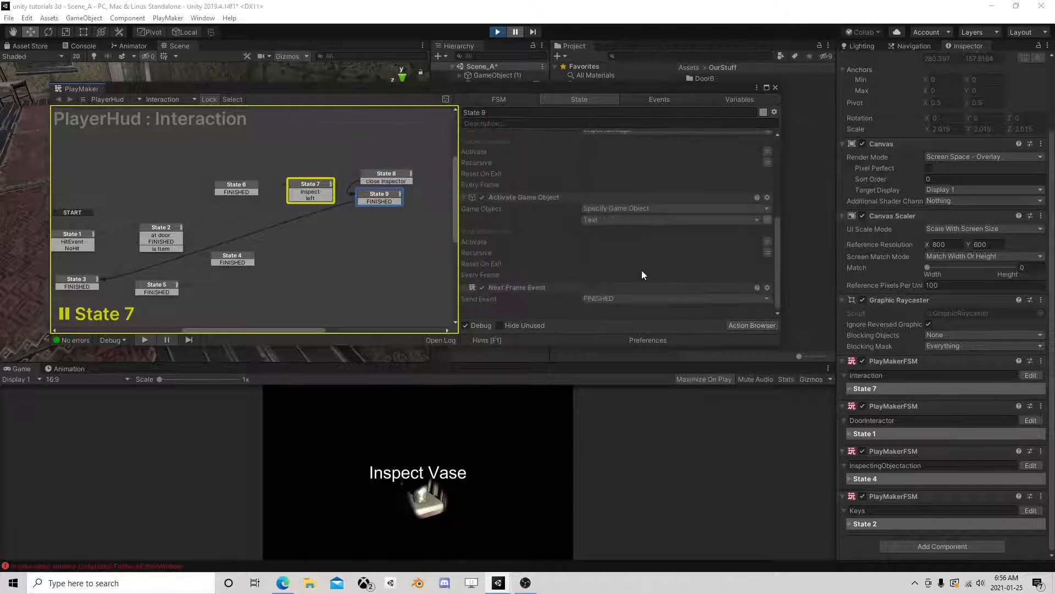
Step: Check State 6's Get Name and Build String actions, State 7's Sphere Cast 2 and State 9's Send Event
{"action": "left_click", "coordinate": [237, 187]}
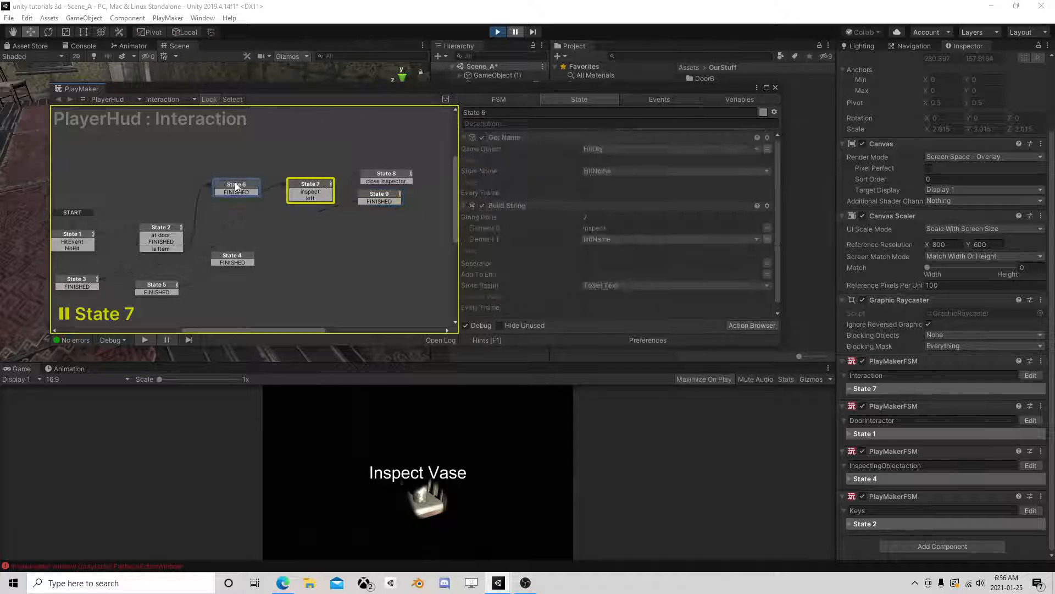
{"action": "scroll", "coordinate": [553, 239], "scroll_direction": "down", "scroll_amount": 1}
{"action": "scroll", "coordinate": [553, 240], "scroll_direction": "up", "scroll_amount": 1}
{"action": "left_click", "coordinate": [315, 187]}
{"action": "scroll", "coordinate": [630, 240], "scroll_direction": "down", "scroll_amount": 6}
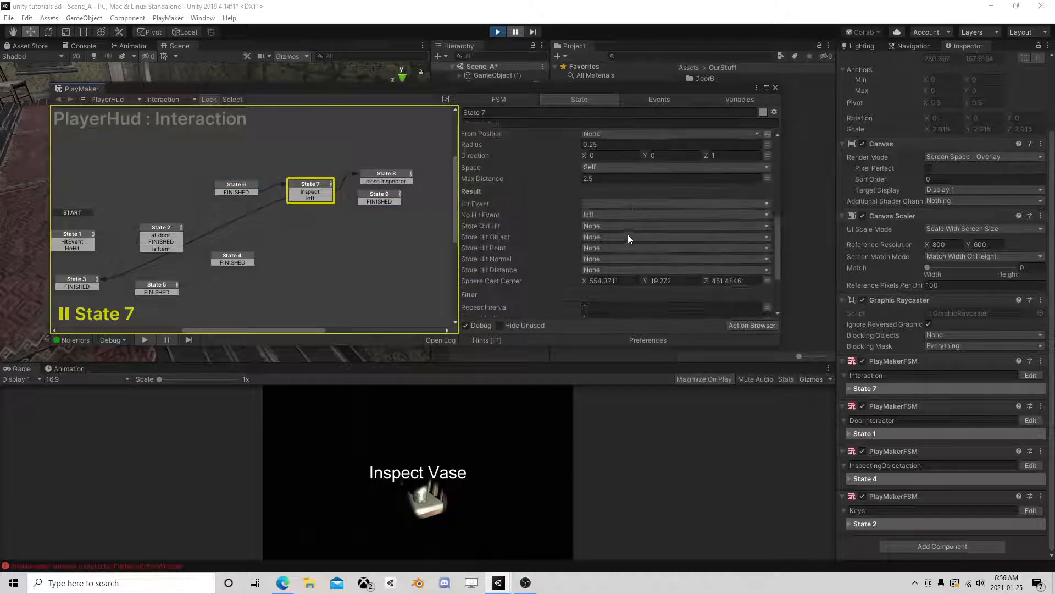
{"action": "left_click", "coordinate": [383, 197]}
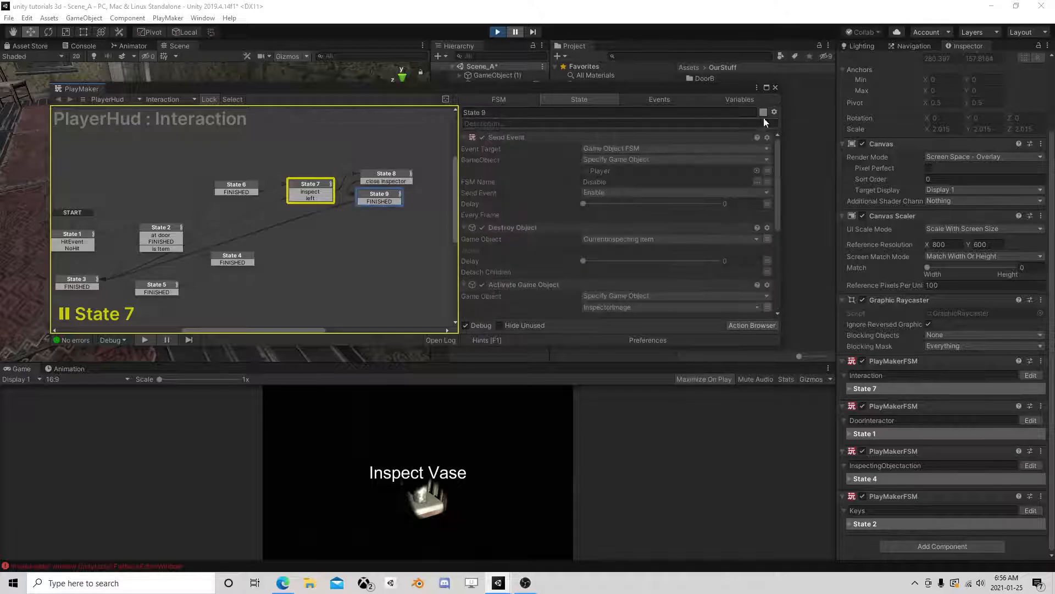
Step: Close the Interaction FSM and open the Player's FSM component named FSM
{"action": "left_click", "coordinate": [775, 88]}
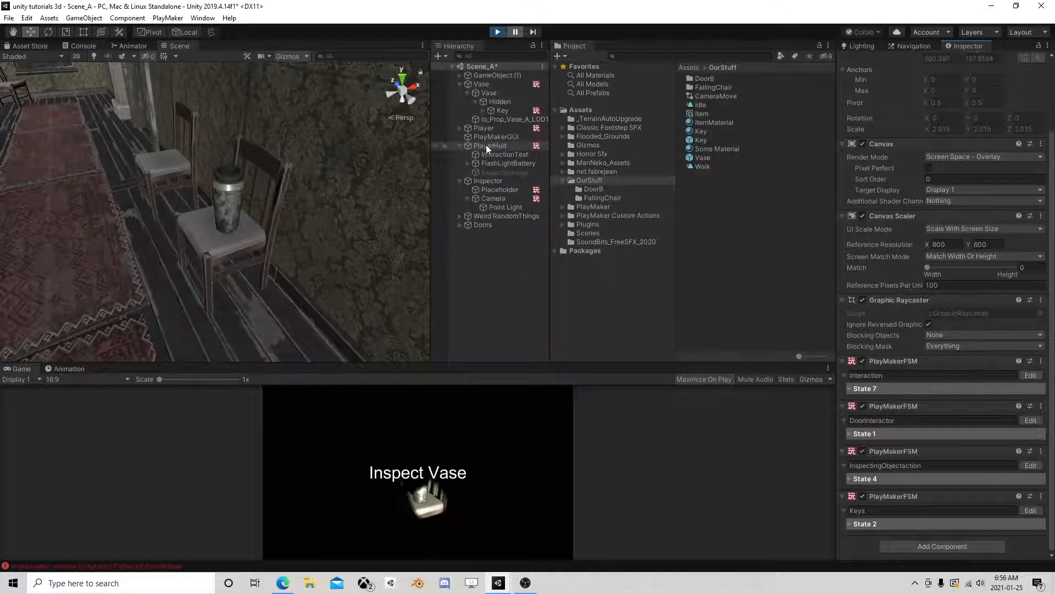
{"action": "left_click", "coordinate": [490, 130]}
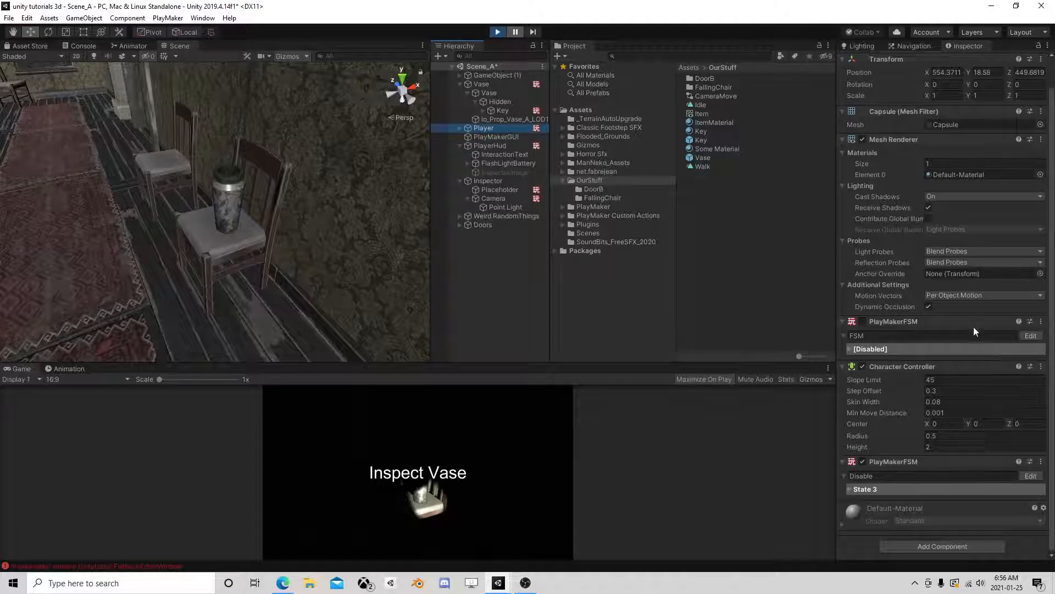
{"action": "left_click", "coordinate": [1038, 336]}
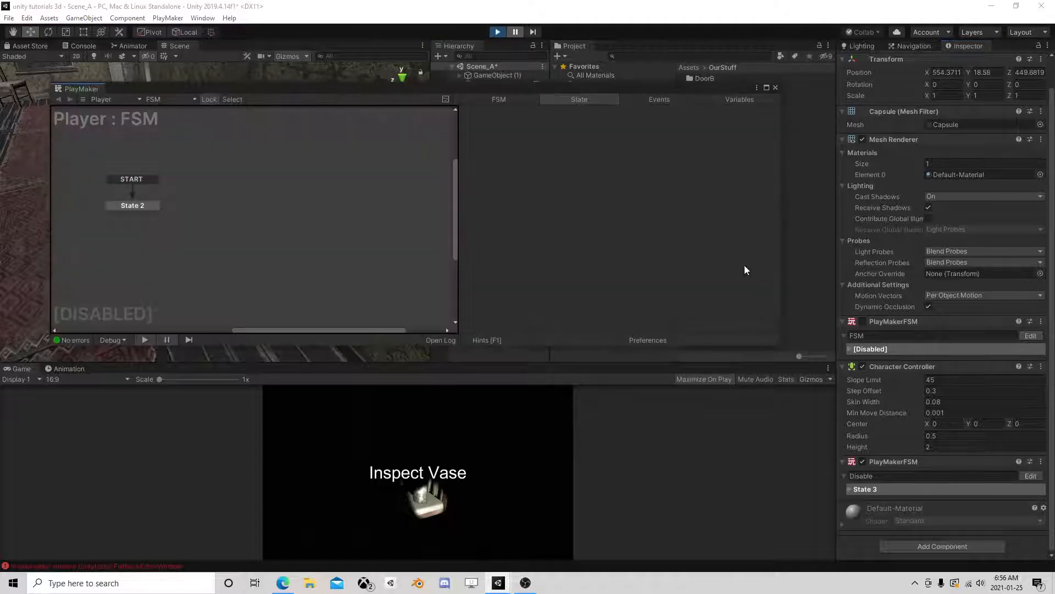
Step: Examine State 2's movement actions in the Player's FSM and compare the contents of State 3 and State 2 in its Disable FSM
{"action": "left_click", "coordinate": [137, 206]}
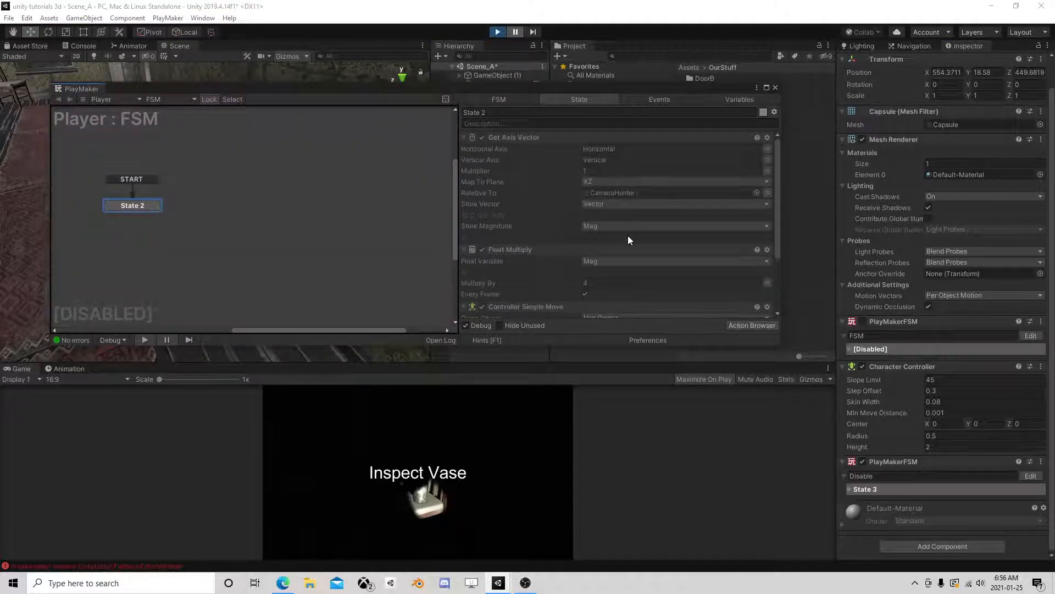
{"action": "scroll", "coordinate": [629, 236], "scroll_direction": "down", "scroll_amount": 3}
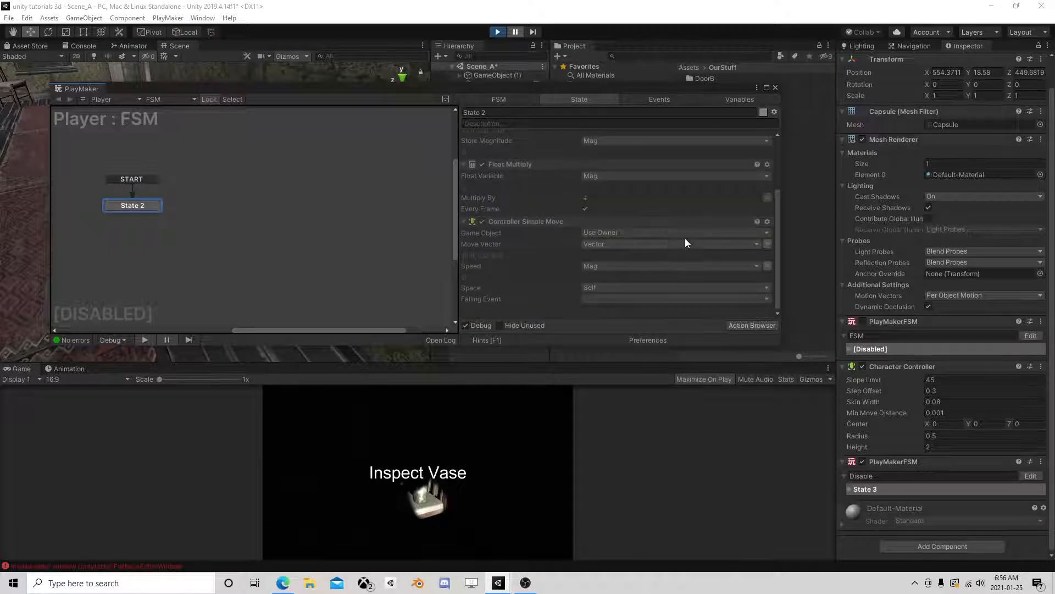
{"action": "left_click", "coordinate": [1030, 476]}
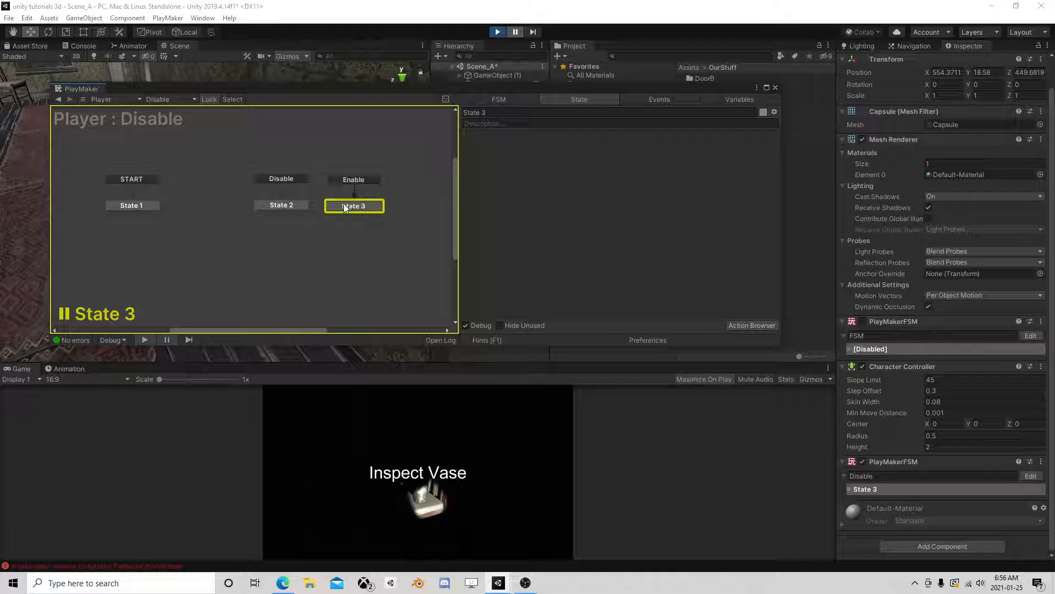
{"action": "left_click_drag", "start_coordinate": [345, 207], "coordinate": [351, 205]}
{"action": "left_click", "coordinate": [295, 203]}
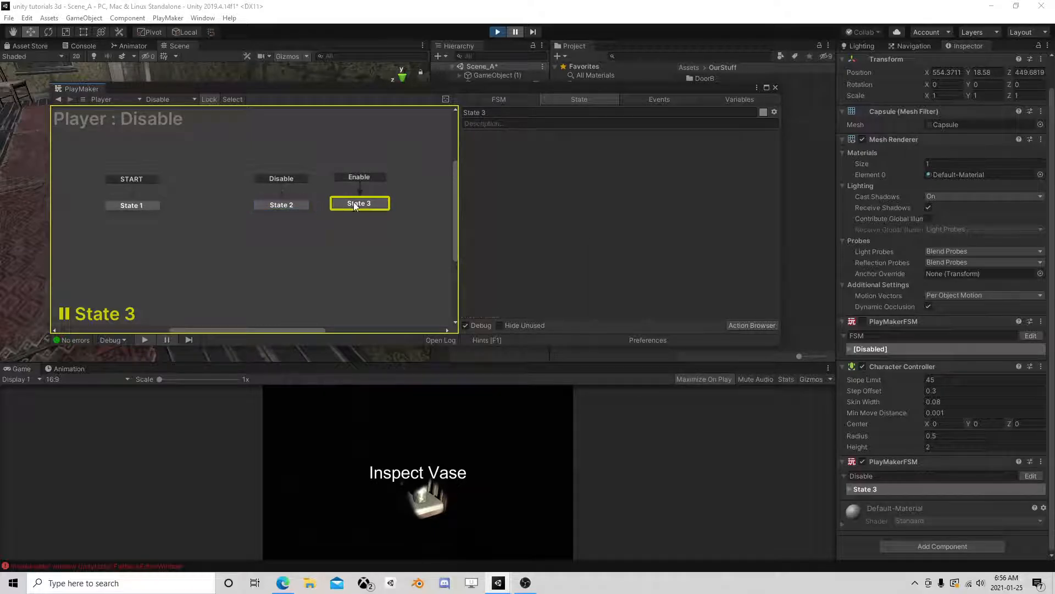
{"action": "left_click", "coordinate": [290, 205]}
{"action": "left_click", "coordinate": [292, 203]}
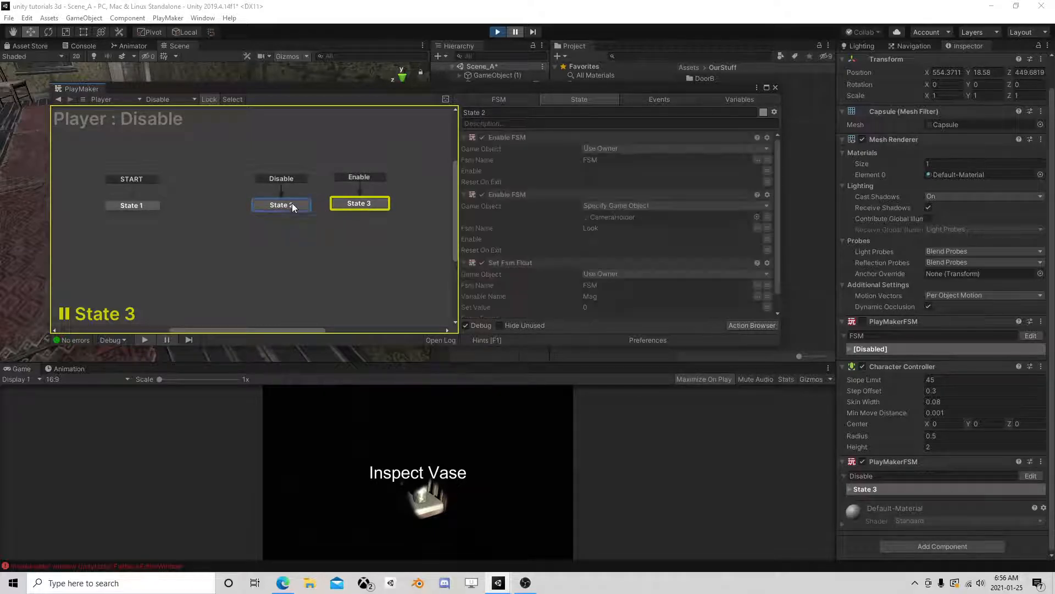
Step: Stop the play test and copy all of State 2's Enable FSM and Set Fsm Float actions into State 3 of the Disable FSM
{"action": "left_click", "coordinate": [498, 31]}
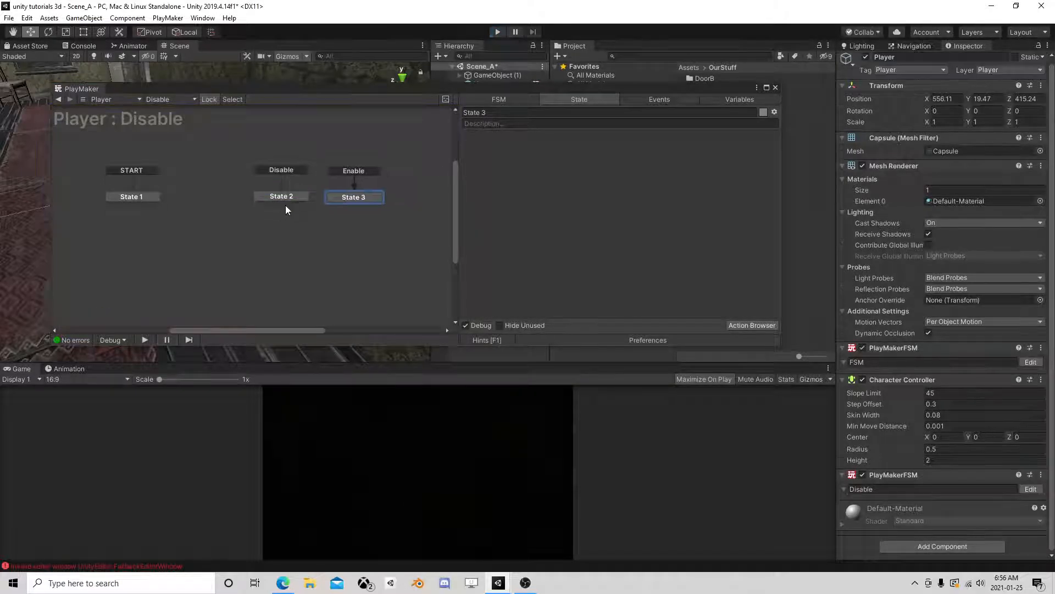
{"action": "left_click", "coordinate": [504, 137]}
{"action": "scroll", "coordinate": [522, 226], "scroll_direction": "down", "scroll_amount": 1}
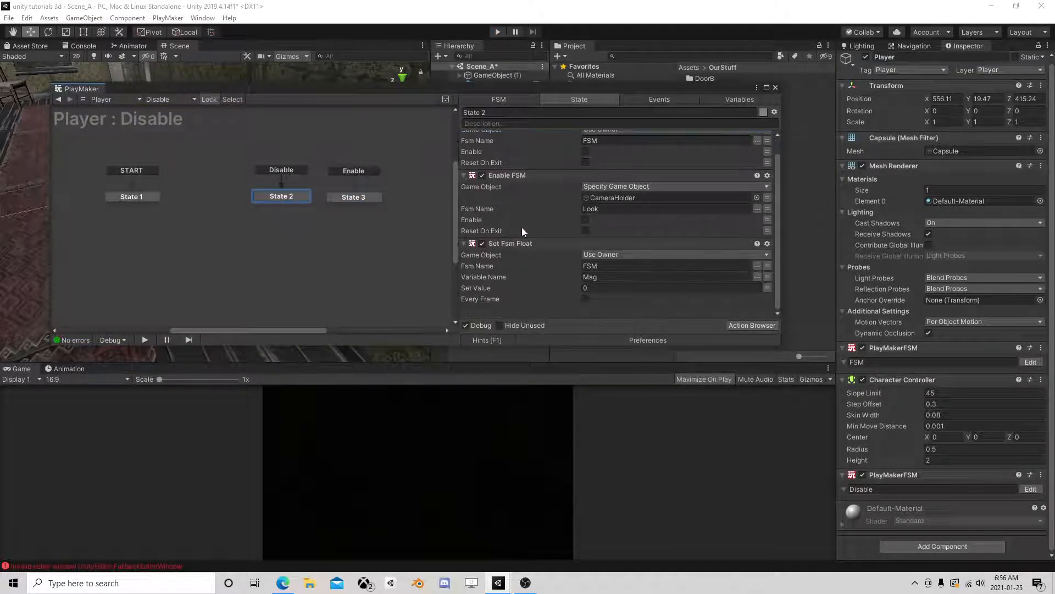
{"action": "left_click", "coordinate": [517, 243], "text": "shift"}
{"action": "right_click", "coordinate": [517, 178]}
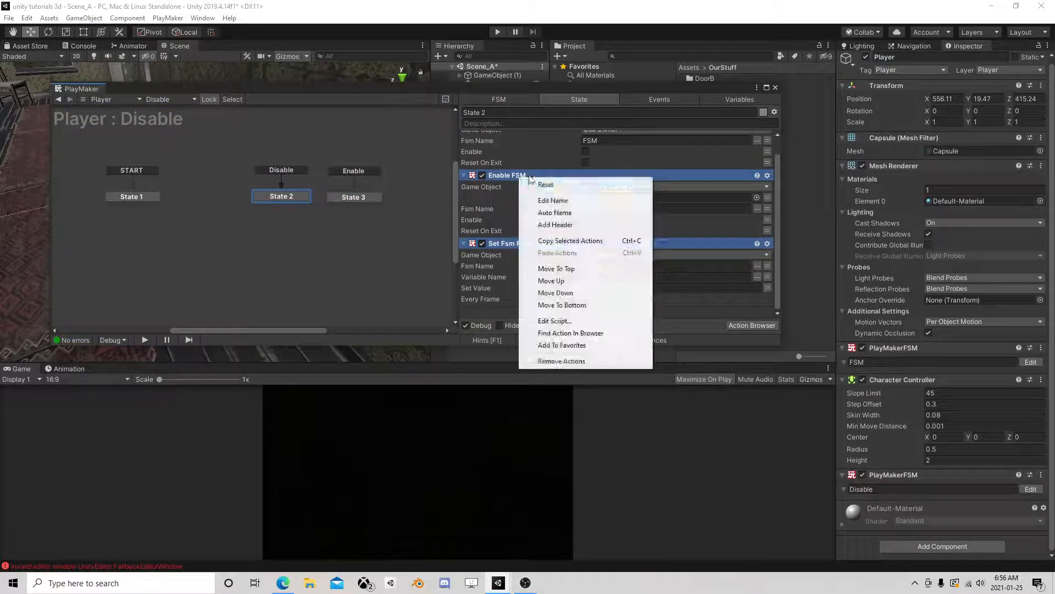
{"action": "left_click", "coordinate": [566, 238]}
{"action": "left_click", "coordinate": [353, 197]}
{"action": "right_click", "coordinate": [513, 193]}
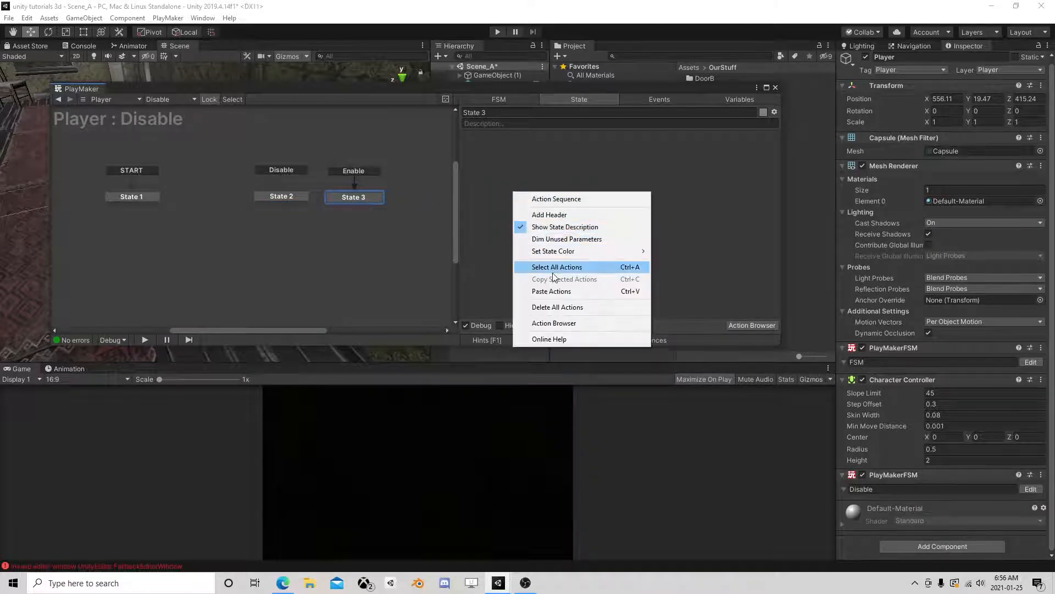
{"action": "left_click", "coordinate": [566, 291]}
Step: Turn on Enable in both of State 3's Enable FSM actions, remove its Set Fsm Float action and close the FSM editor
{"action": "left_click", "coordinate": [585, 171]}
{"action": "left_click", "coordinate": [586, 239]}
{"action": "scroll", "coordinate": [598, 253], "scroll_direction": "down", "scroll_amount": 1}
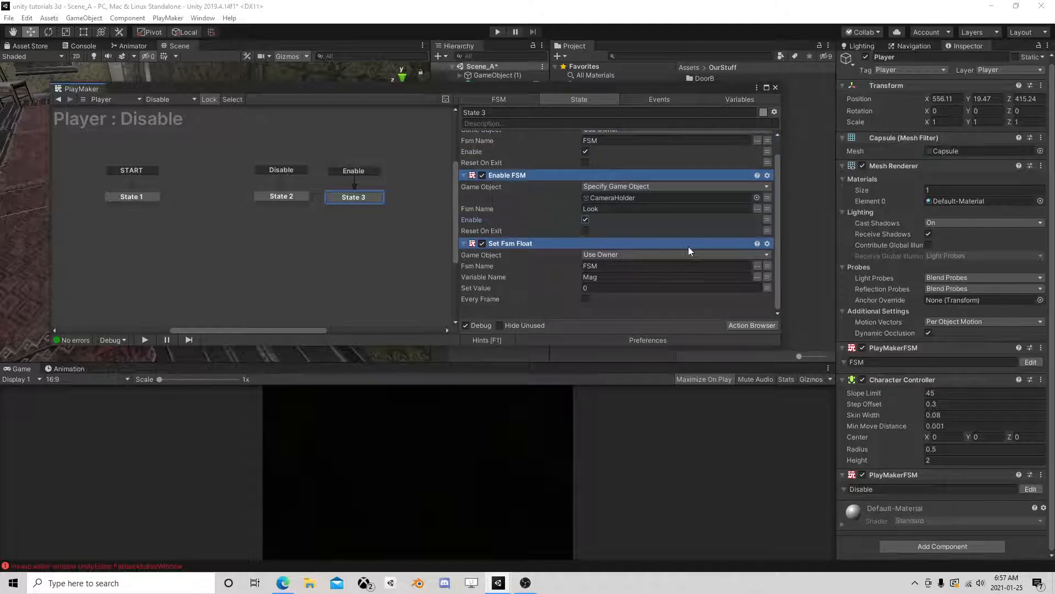
{"action": "scroll", "coordinate": [690, 247], "scroll_direction": "up", "scroll_amount": 1}
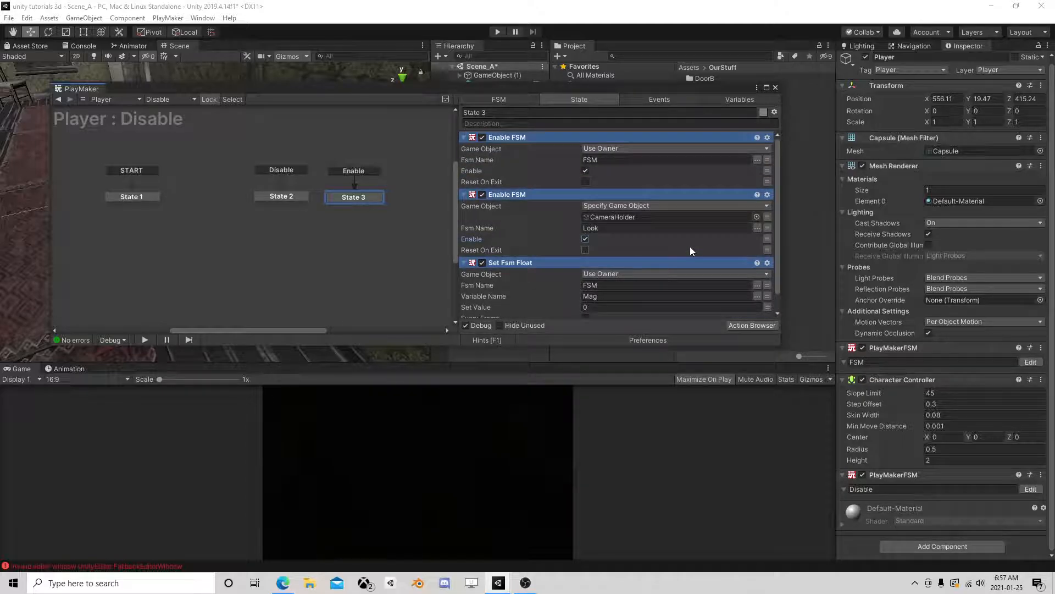
{"action": "left_click", "coordinate": [510, 263]}
{"action": "key", "text": "Delete"}
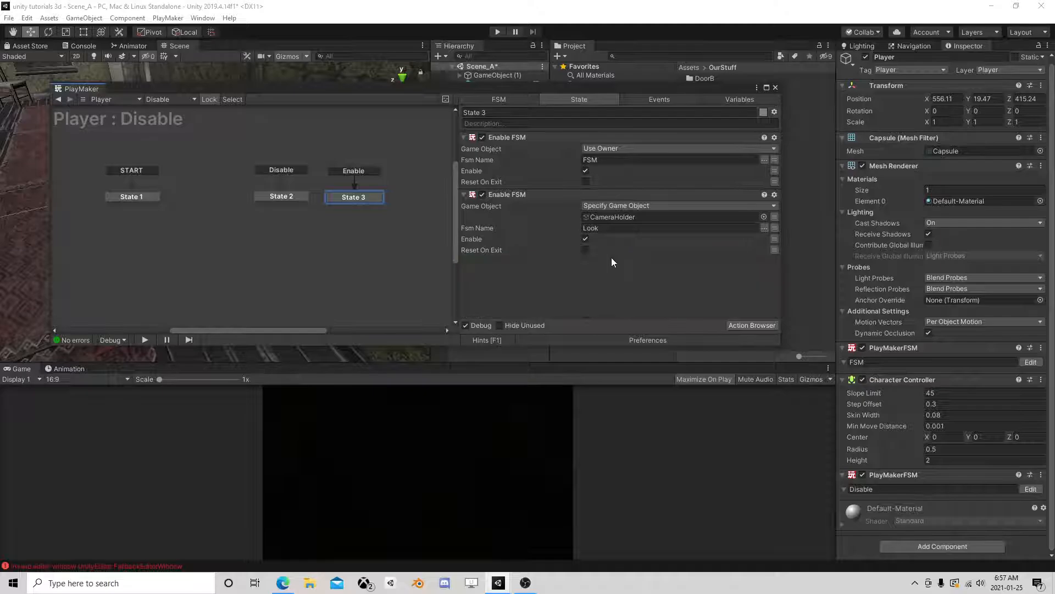
{"action": "left_click", "coordinate": [776, 88]}
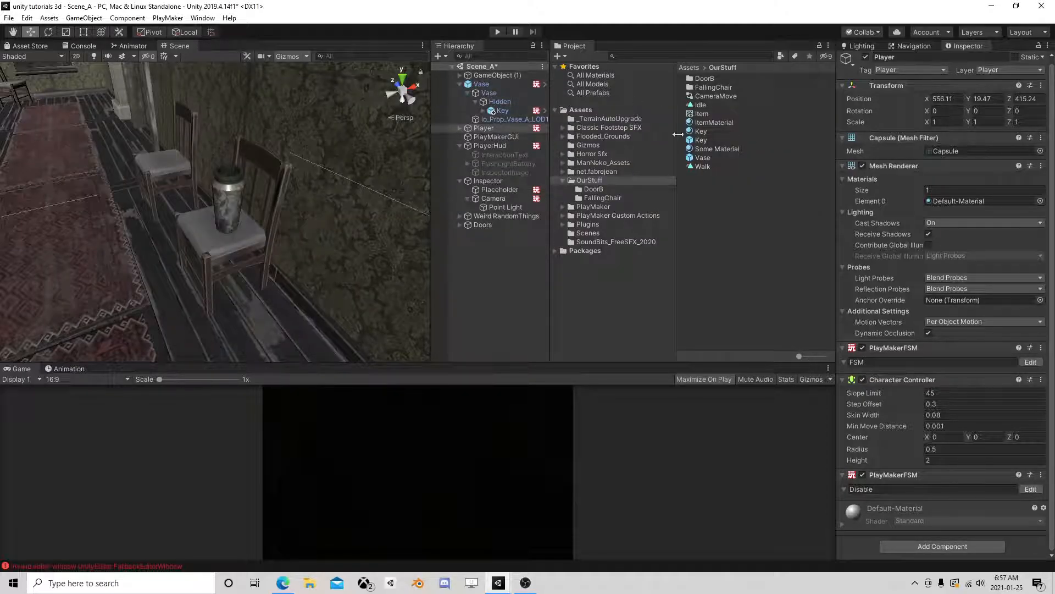
Step: Open the variables of the Player's FSM and the PlayMaker global variables, keeping the scene objects visible alongside
{"action": "left_click", "coordinate": [459, 145]}
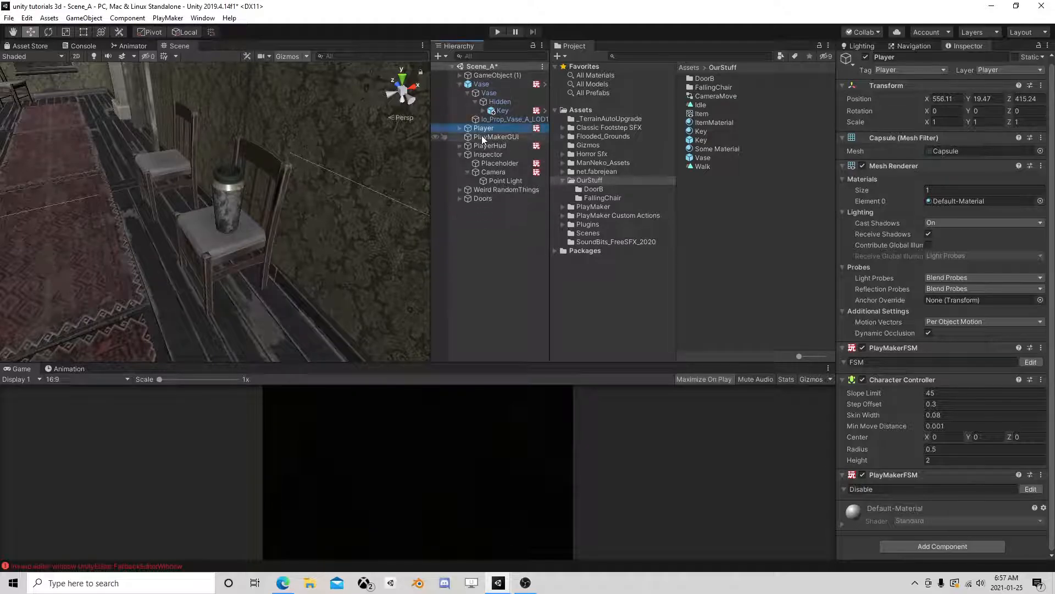
{"action": "left_click", "coordinate": [1023, 361]}
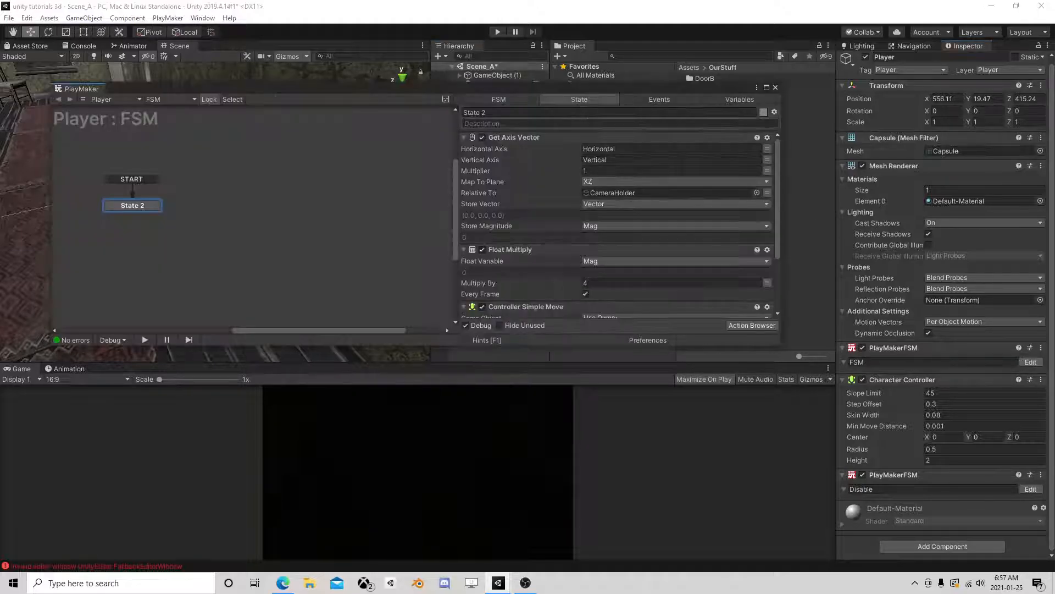
{"action": "left_click", "coordinate": [742, 100]}
{"action": "left_click", "coordinate": [774, 111]}
{"action": "left_click", "coordinate": [813, 144]}
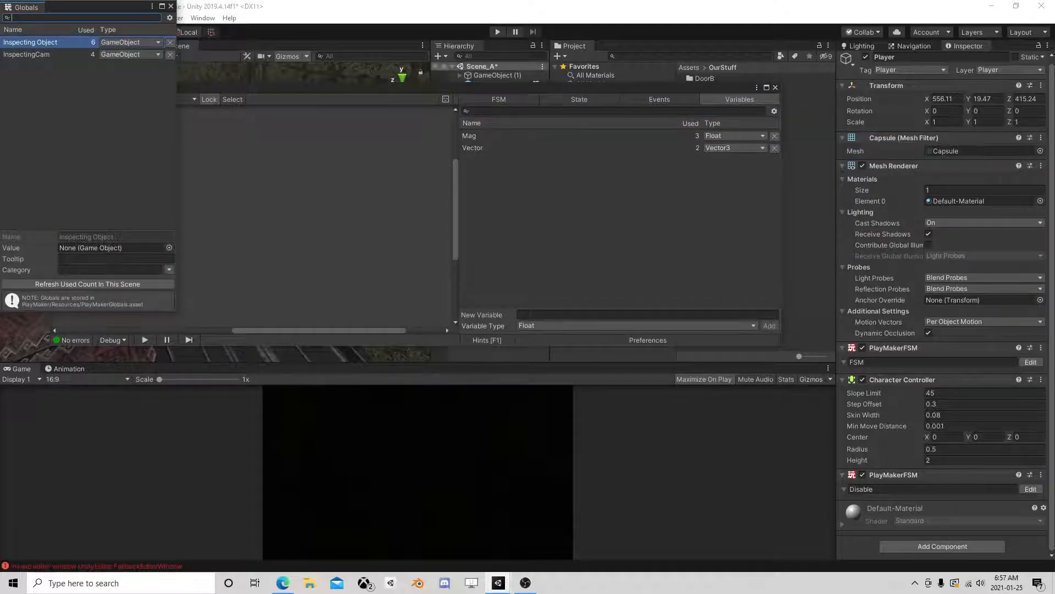
{"action": "left_click_drag", "start_coordinate": [273, 87], "coordinate": [357, 269]}
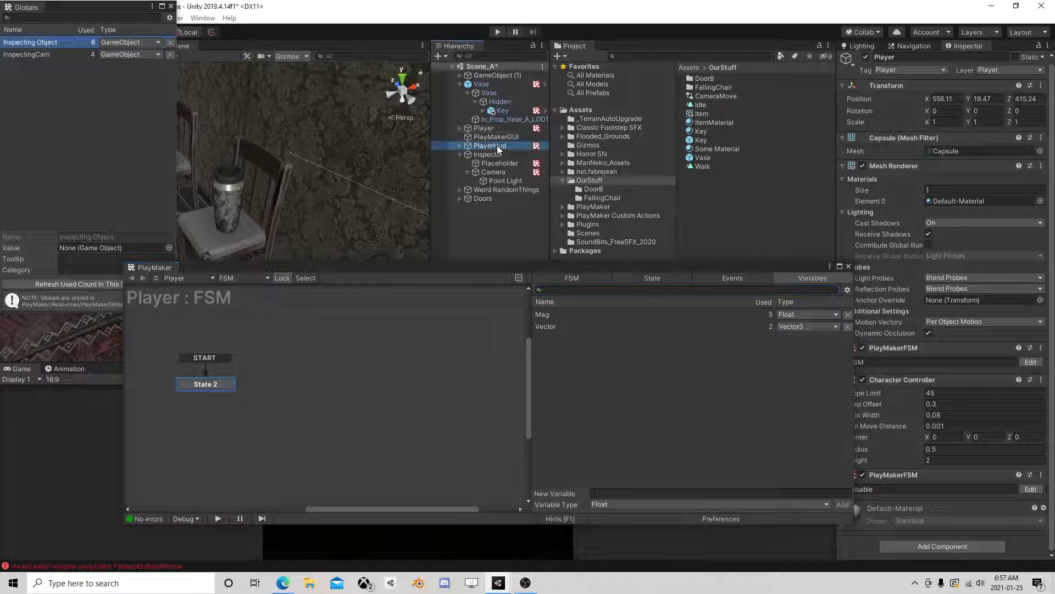
Step: Try to assign the Player object as the value of the InspectingCam global variable, and close the variable windows
{"action": "left_click", "coordinate": [136, 74]}
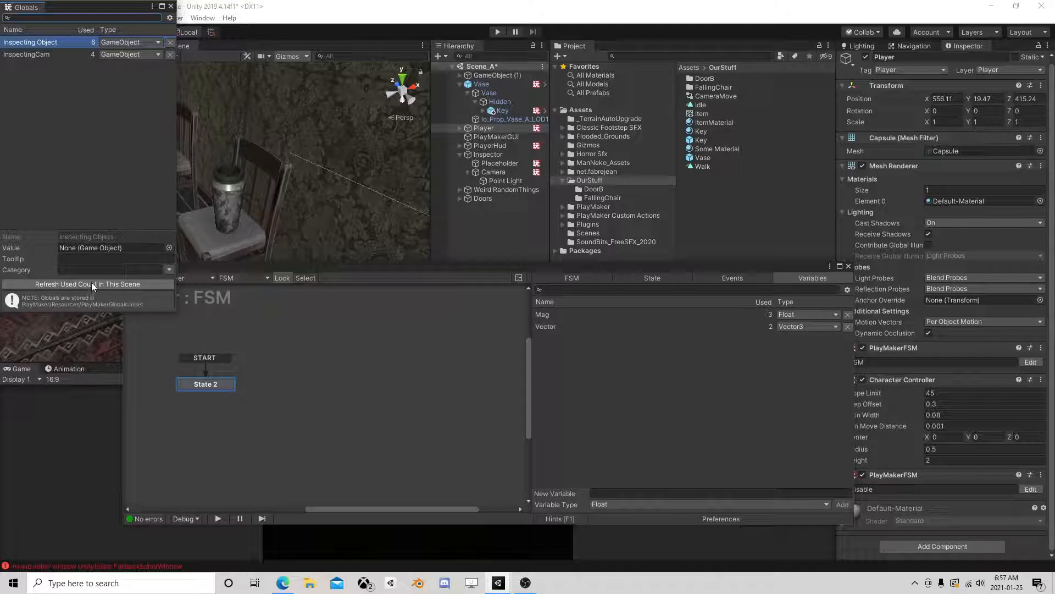
{"action": "left_click", "coordinate": [25, 55]}
{"action": "left_click_drag", "start_coordinate": [484, 128], "coordinate": [90, 250]}
{"action": "left_click", "coordinate": [171, 7]}
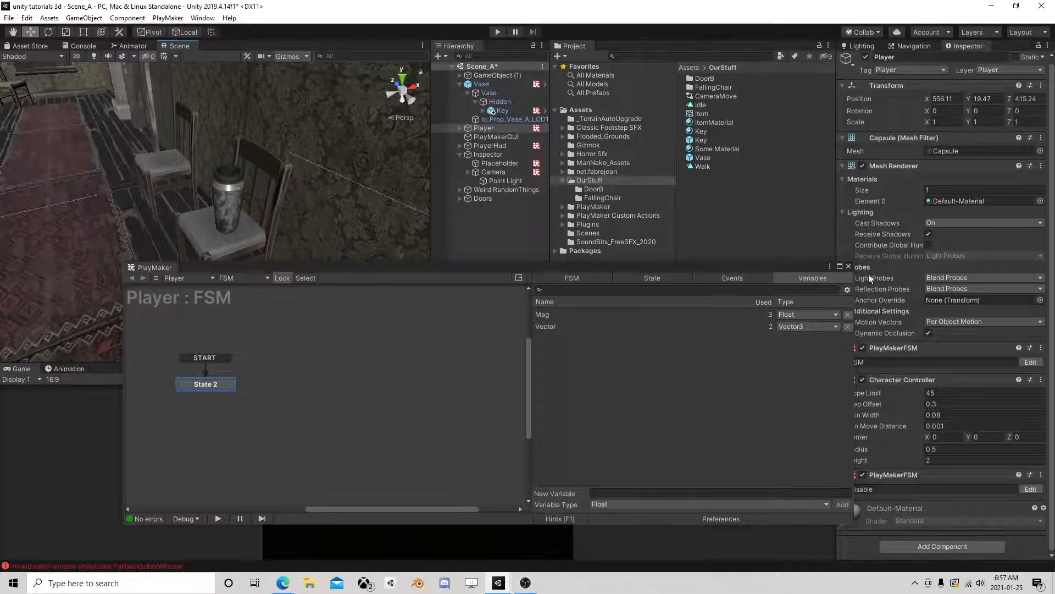
{"action": "left_click", "coordinate": [849, 266]}
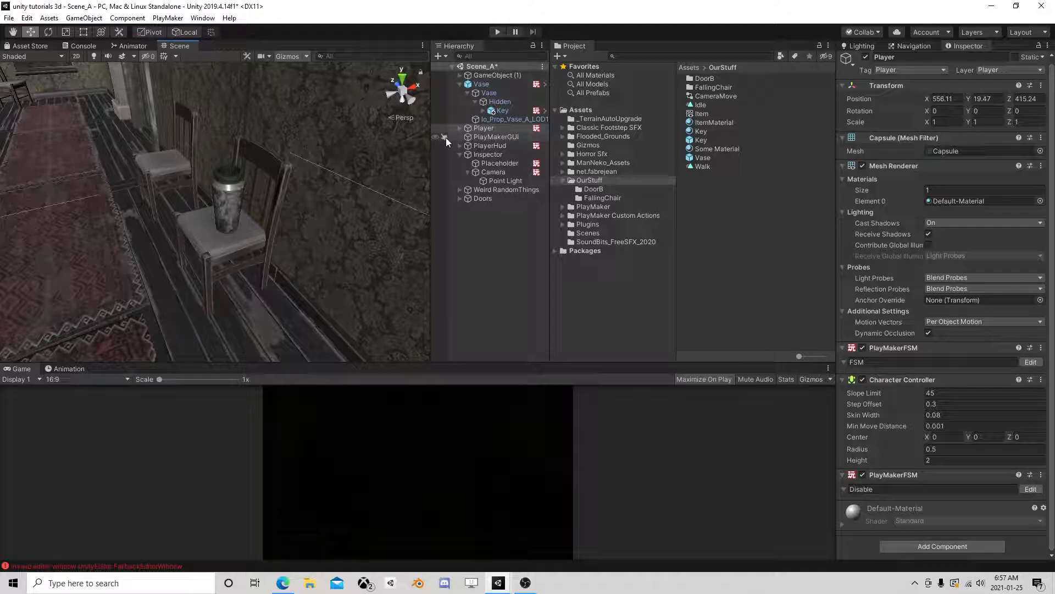
Step: Add a Get Owner action to State 1 of the inspector Camera's FSM, storing the object in the global variable InspectingCam
{"action": "left_click", "coordinate": [507, 172]}
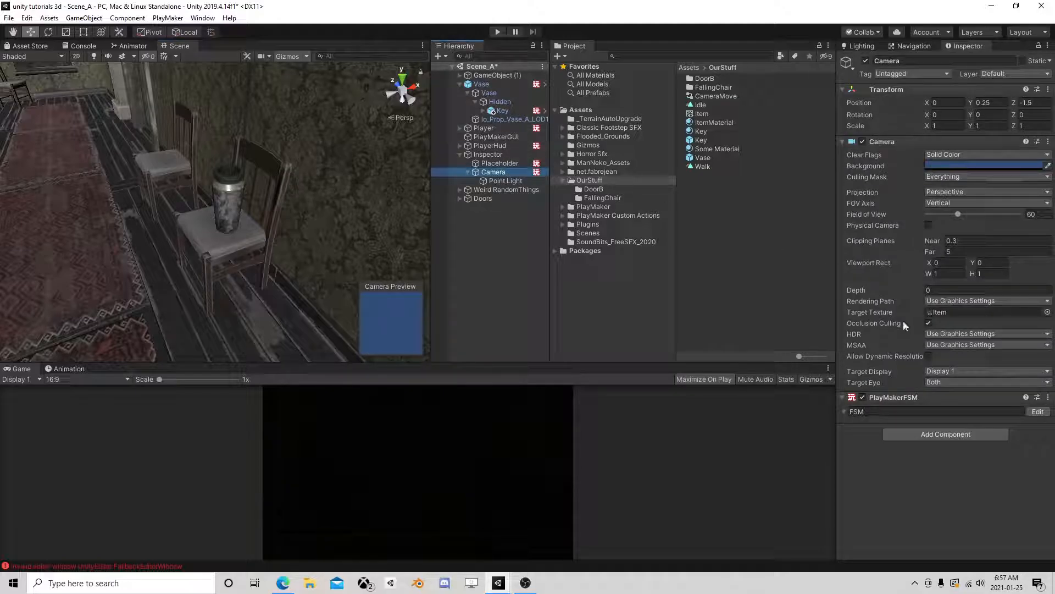
{"action": "left_click", "coordinate": [1038, 411]}
{"action": "left_click", "coordinate": [208, 385]}
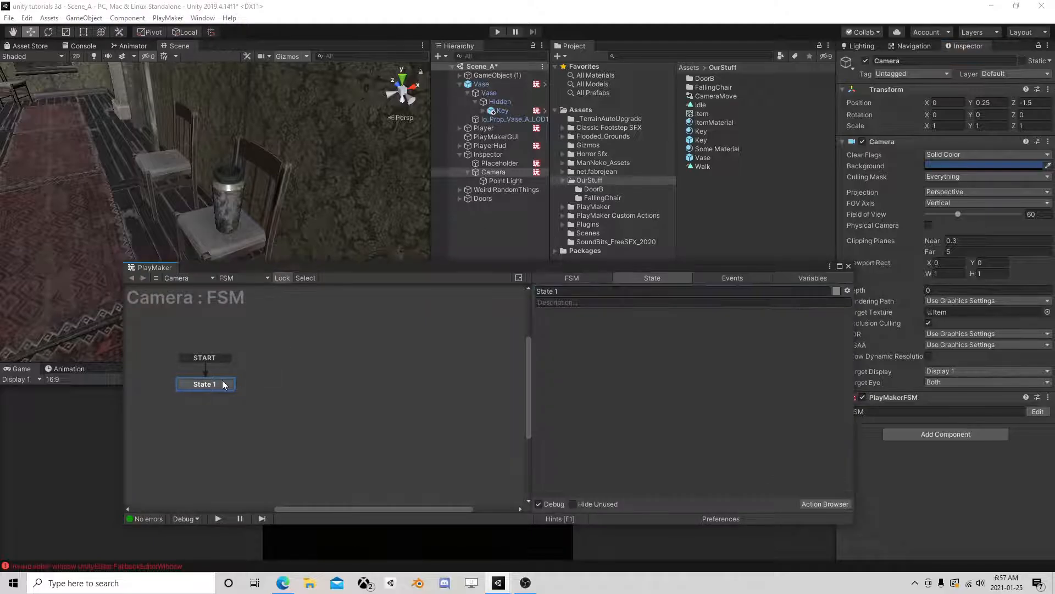
{"action": "left_click", "coordinate": [818, 504]}
{"action": "type", "text": "get owner"}
{"action": "double_click", "coordinate": [80, 222]}
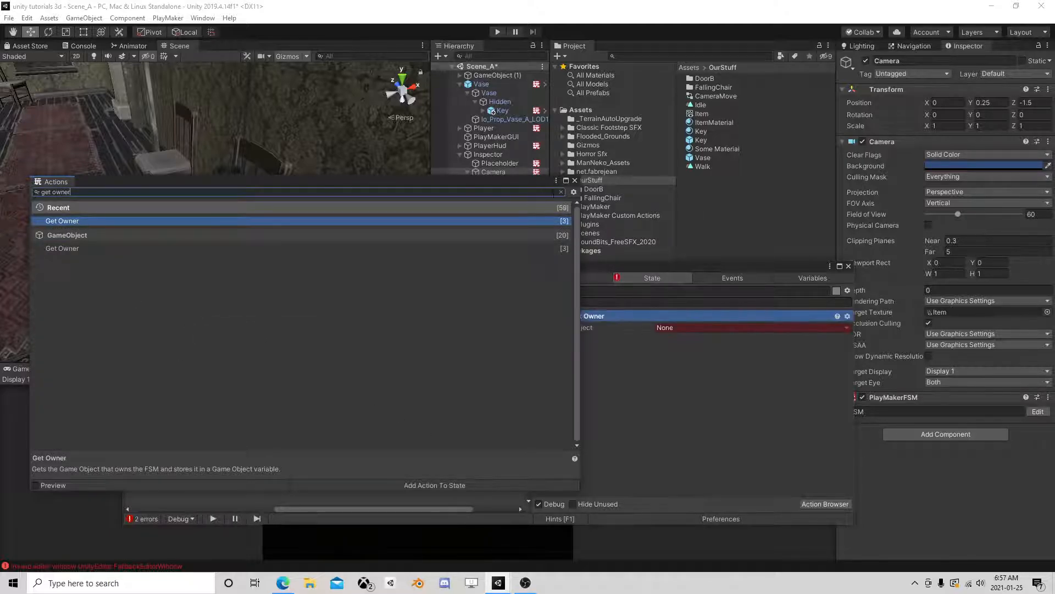
{"action": "left_click", "coordinate": [696, 327]}
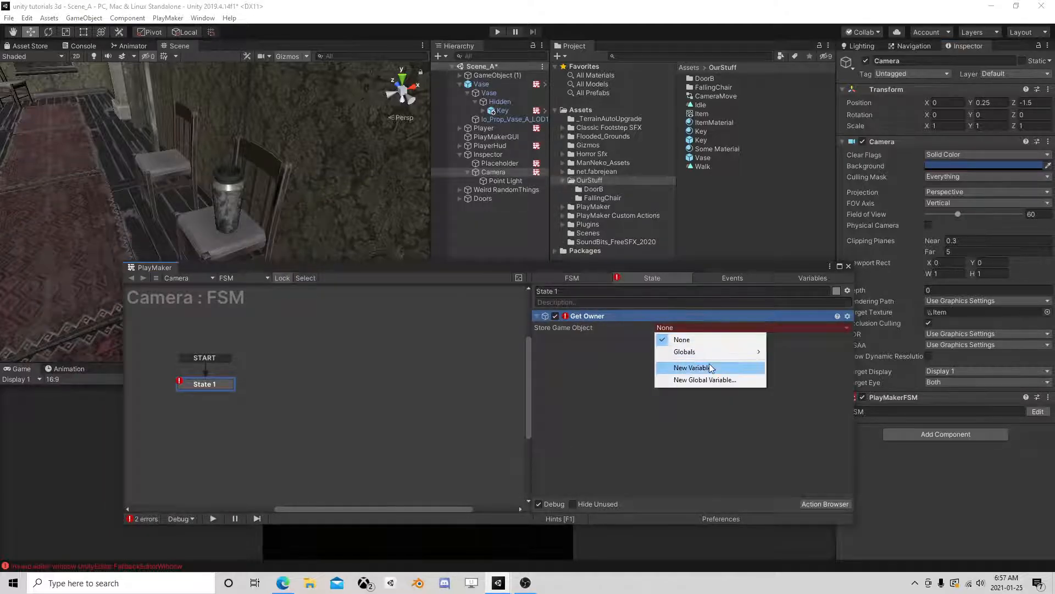
{"action": "mouse_move", "coordinate": [715, 352]}
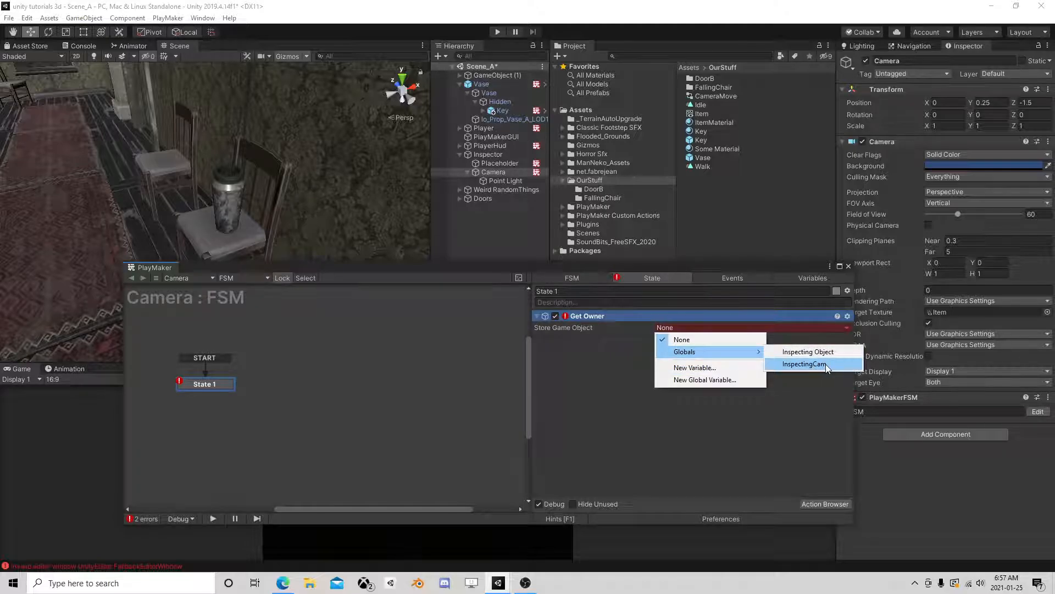
{"action": "left_click", "coordinate": [827, 364]}
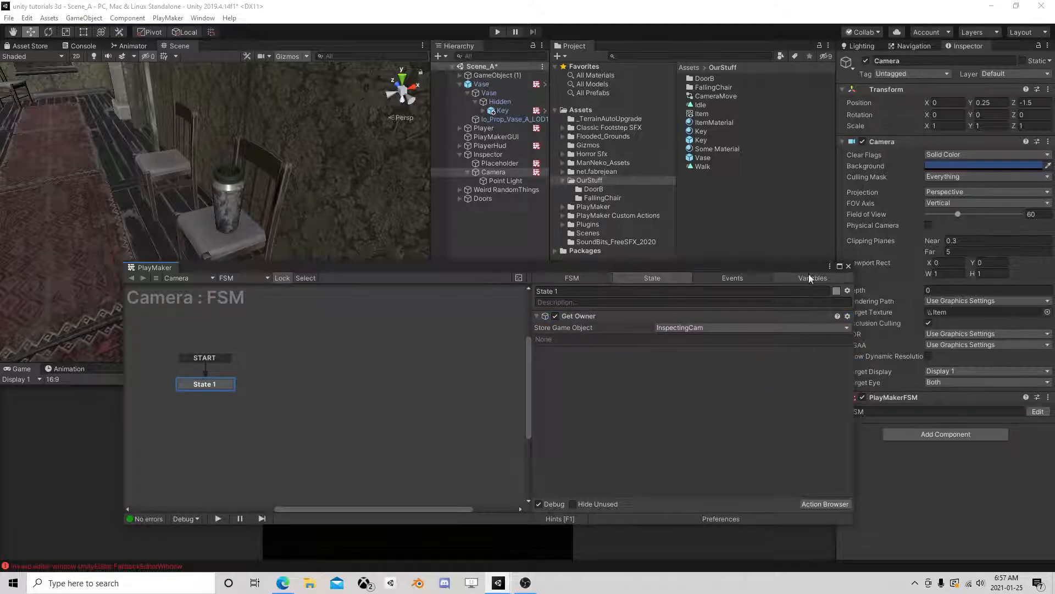
Step: Add a State 2 to the Camera's FSM and link it with State 1 through FINISHED transitions in both directions
{"action": "right_click", "coordinate": [199, 384]}
{"action": "mouse_move", "coordinate": [236, 392]}
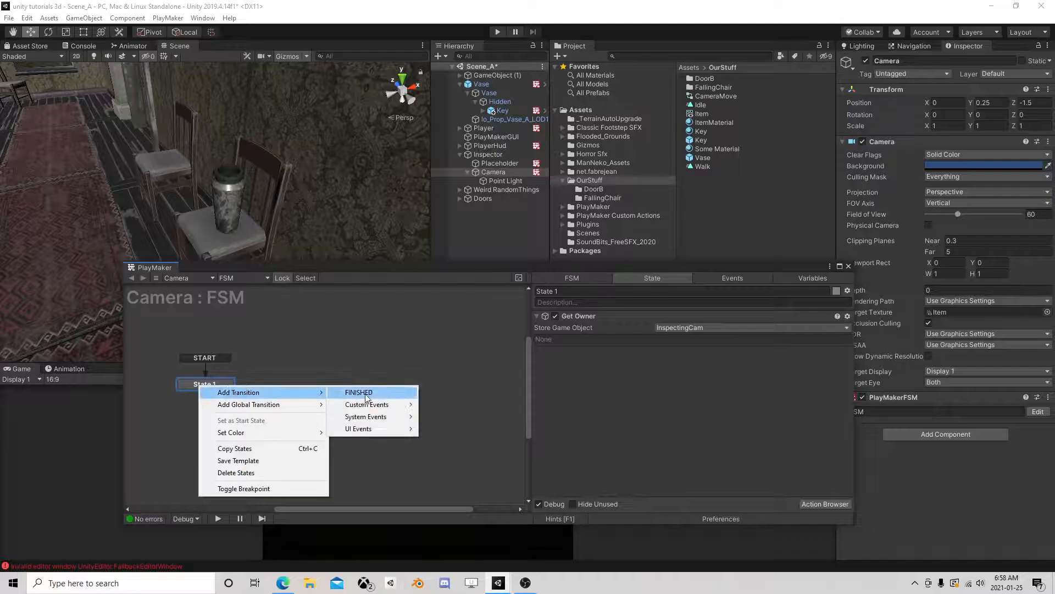
{"action": "left_click", "coordinate": [358, 392]}
{"action": "right_click", "coordinate": [260, 384]}
{"action": "left_click", "coordinate": [287, 388]}
{"action": "left_click", "coordinate": [285, 387]}
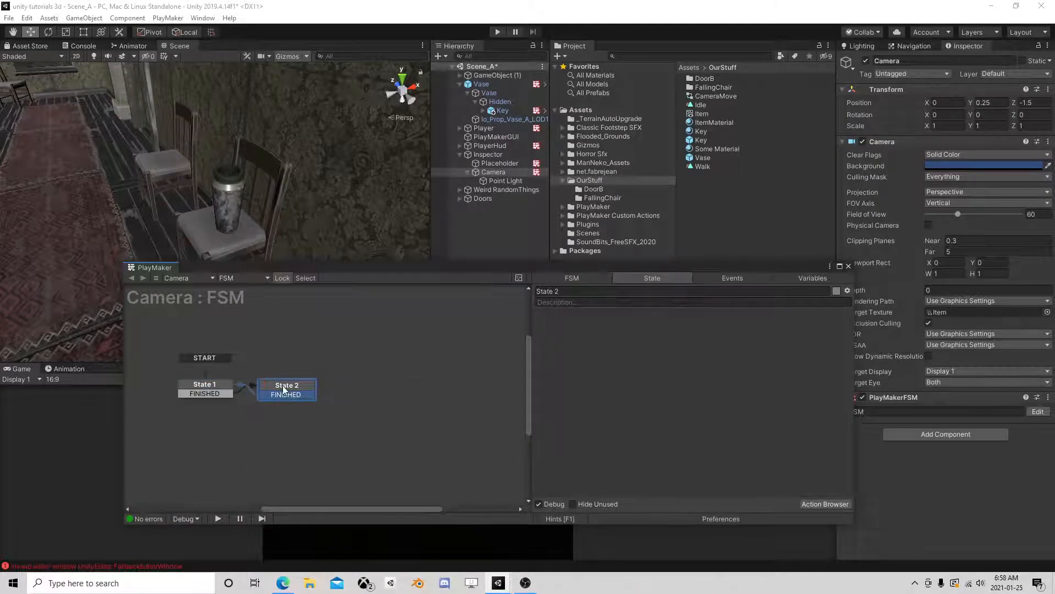
Step: Add a Next Frame Event action to State 2 that sends the FINISHED event
{"action": "left_click", "coordinate": [831, 504]}
{"action": "type", "text": "next"}
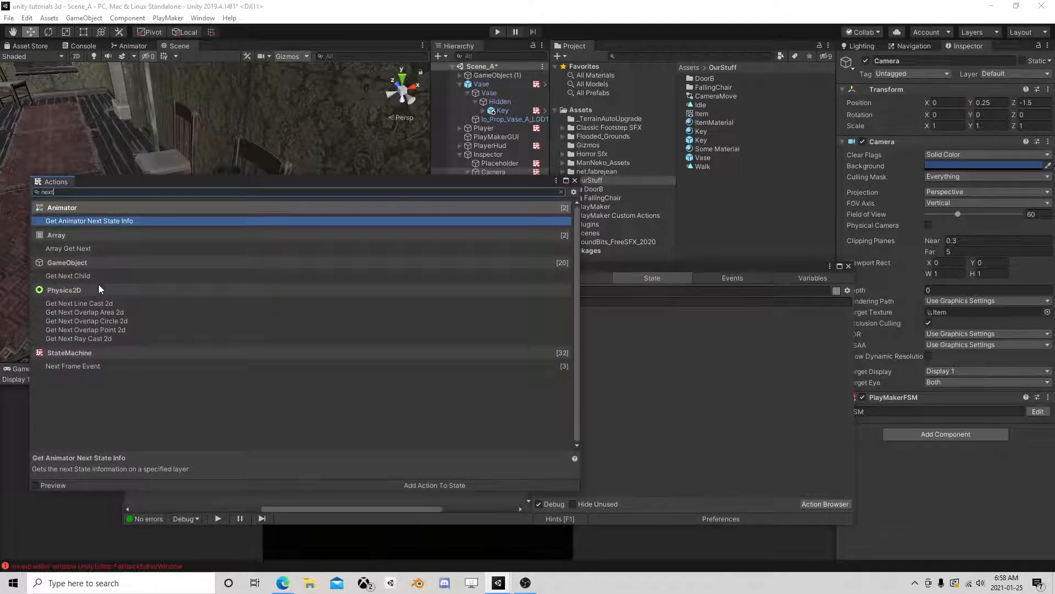
{"action": "double_click", "coordinate": [92, 364]}
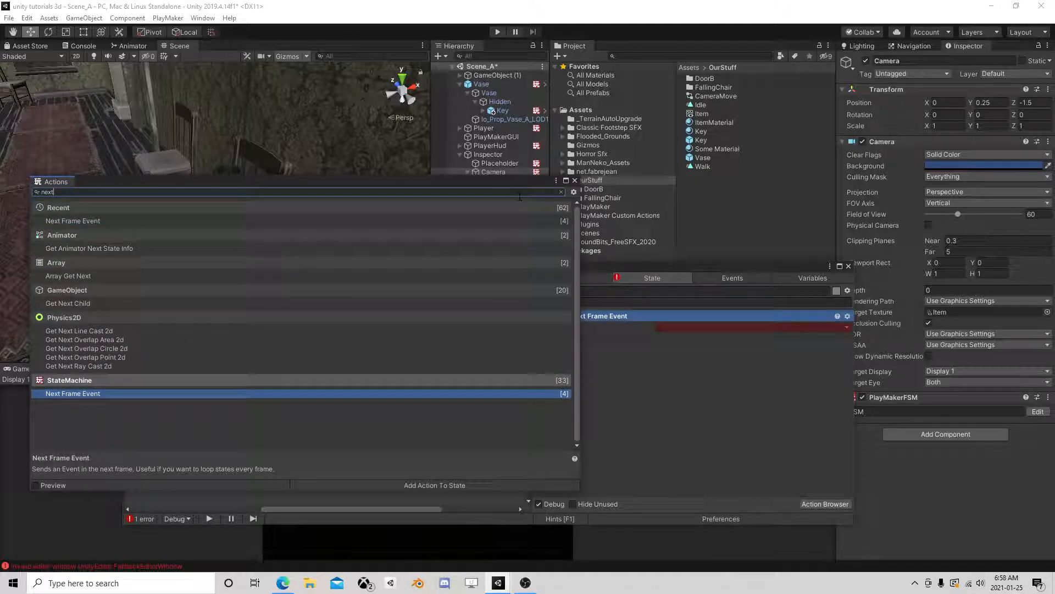
{"action": "left_click", "coordinate": [575, 180]}
{"action": "left_click", "coordinate": [715, 328]}
{"action": "left_click", "coordinate": [717, 351]}
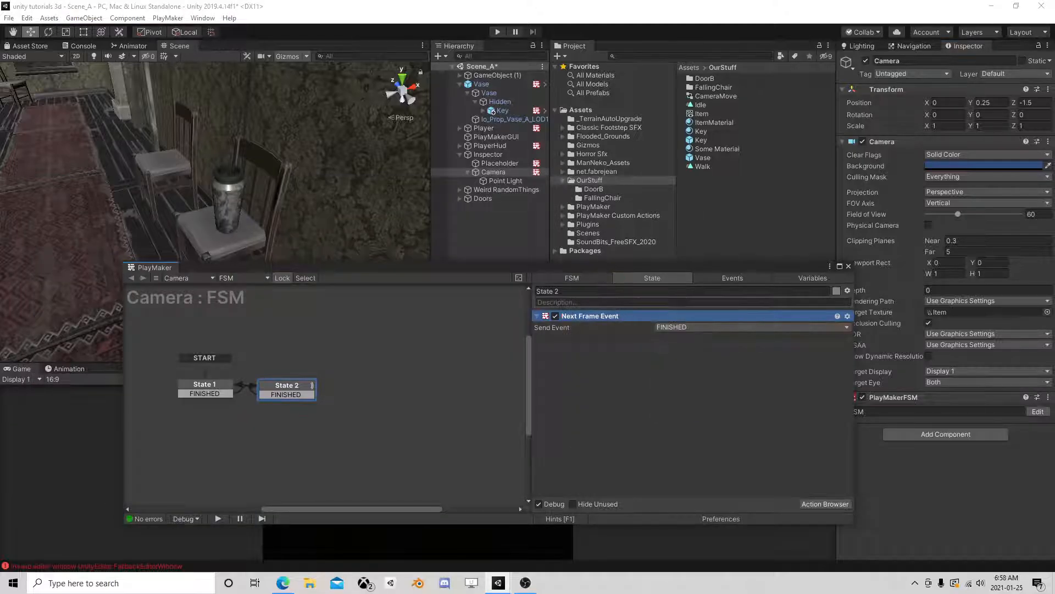
Step: Run the scene, pause it and check the object stored by State 1's Get Owner action in the Camera's FSM
{"action": "left_click", "coordinate": [498, 32]}
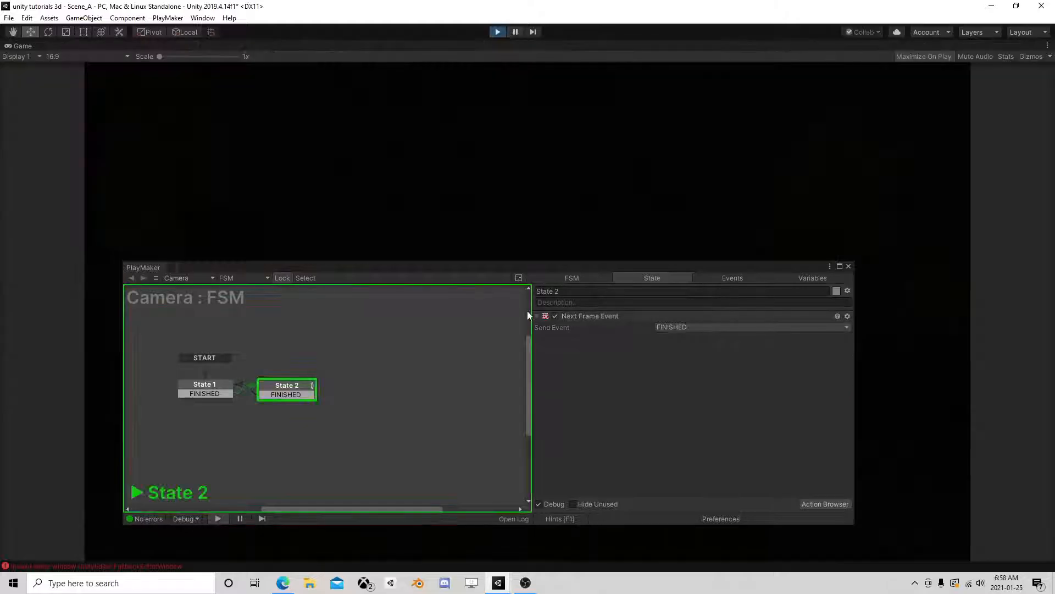
{"action": "left_click", "coordinate": [515, 32]}
{"action": "left_click", "coordinate": [204, 385]}
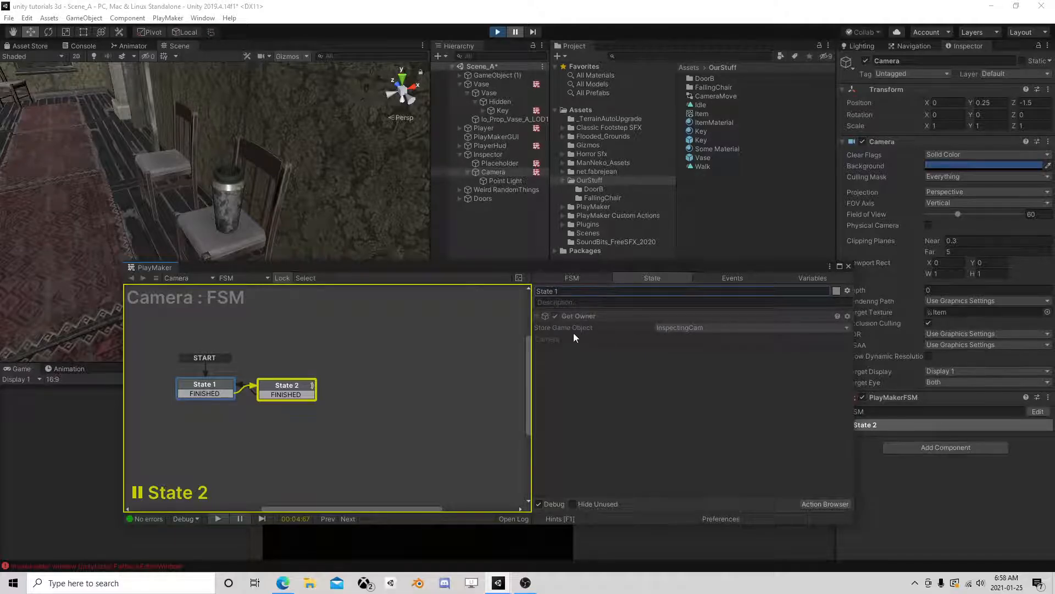
{"action": "left_click", "coordinate": [848, 266]}
Step: Resume the running scene, turn on the flashlight, walk to the vase and inspect it, then pause the game
{"action": "left_click", "coordinate": [514, 32]}
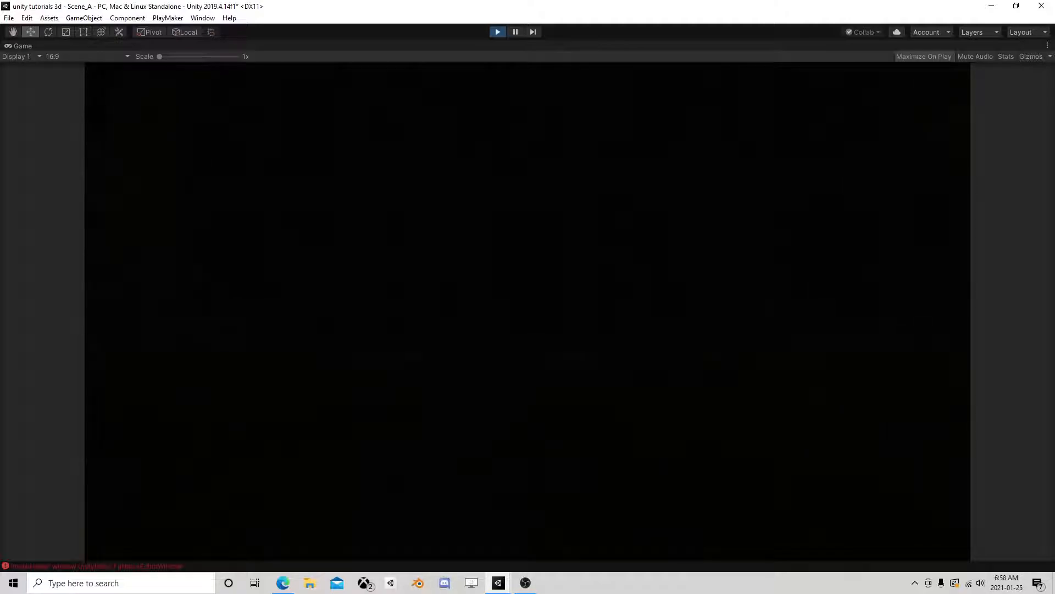
{"action": "key", "text": "f"}
{"action": "key", "text": "w"}
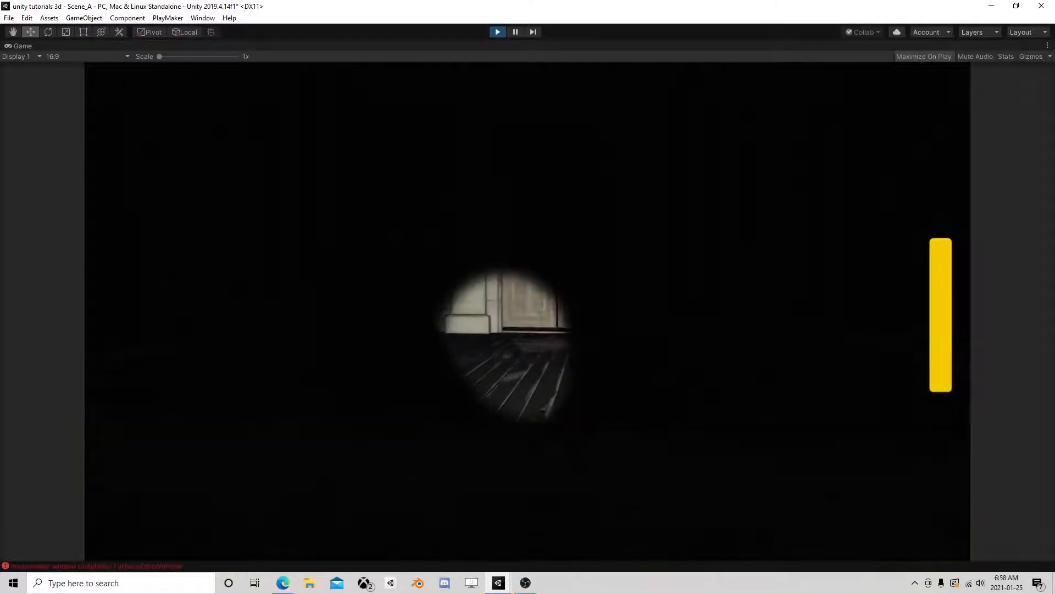
{"action": "key", "text": "w"}
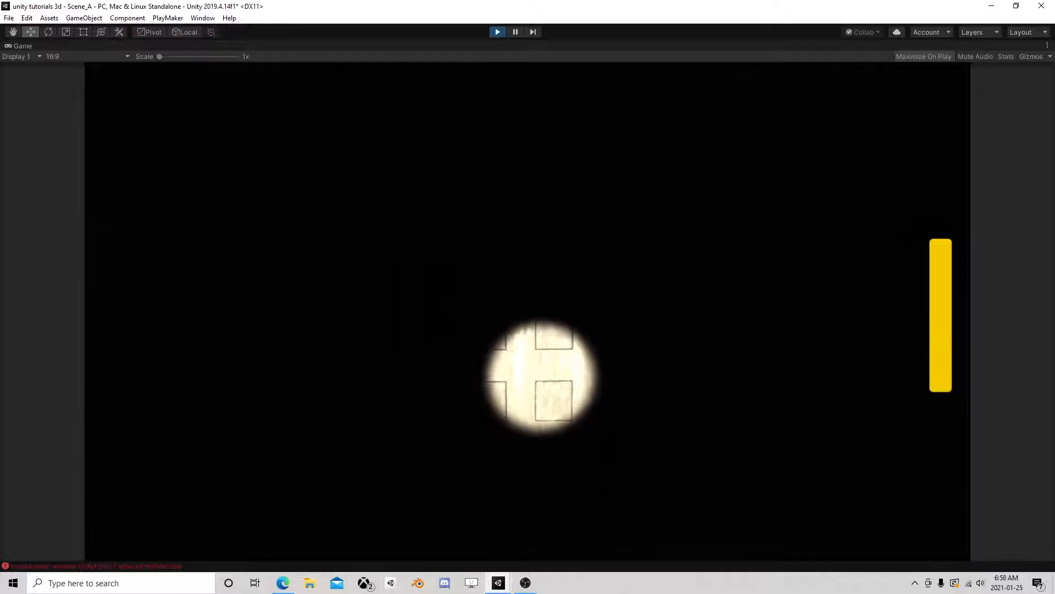
{"action": "key", "text": "e"}
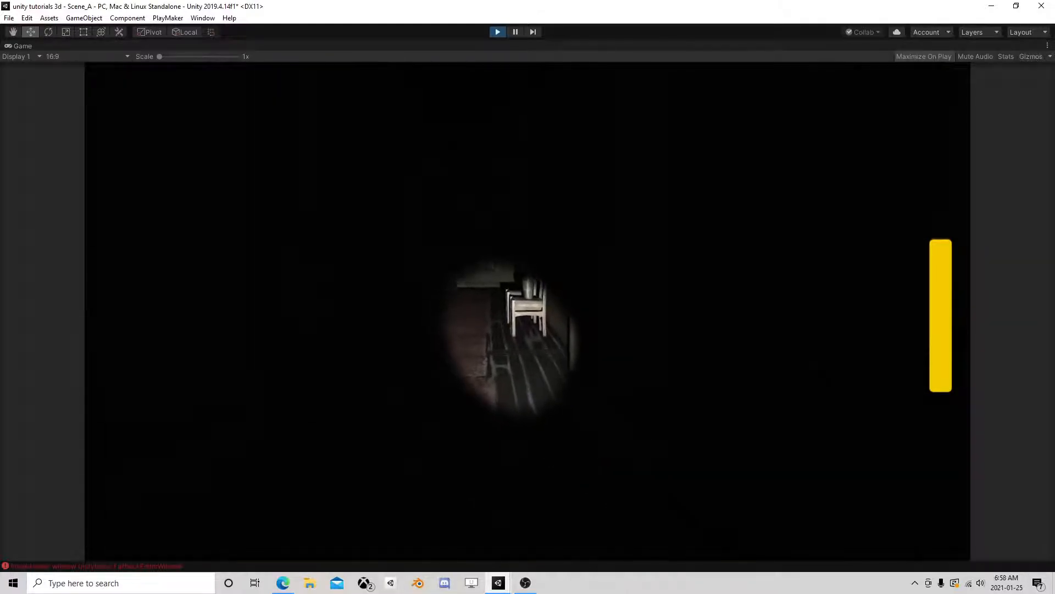
{"action": "key", "text": "w"}
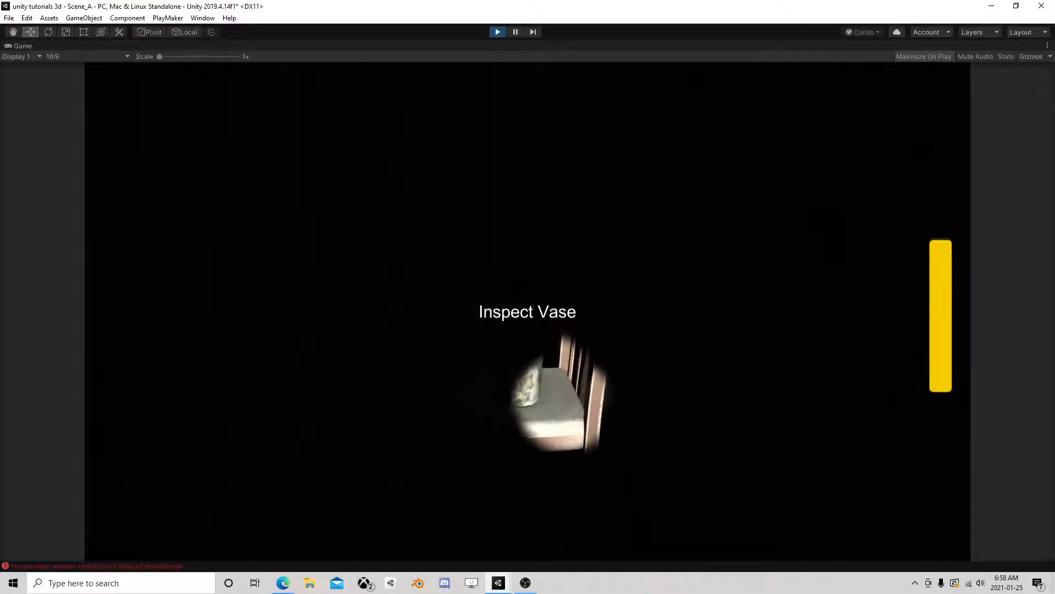
{"action": "key", "text": "e"}
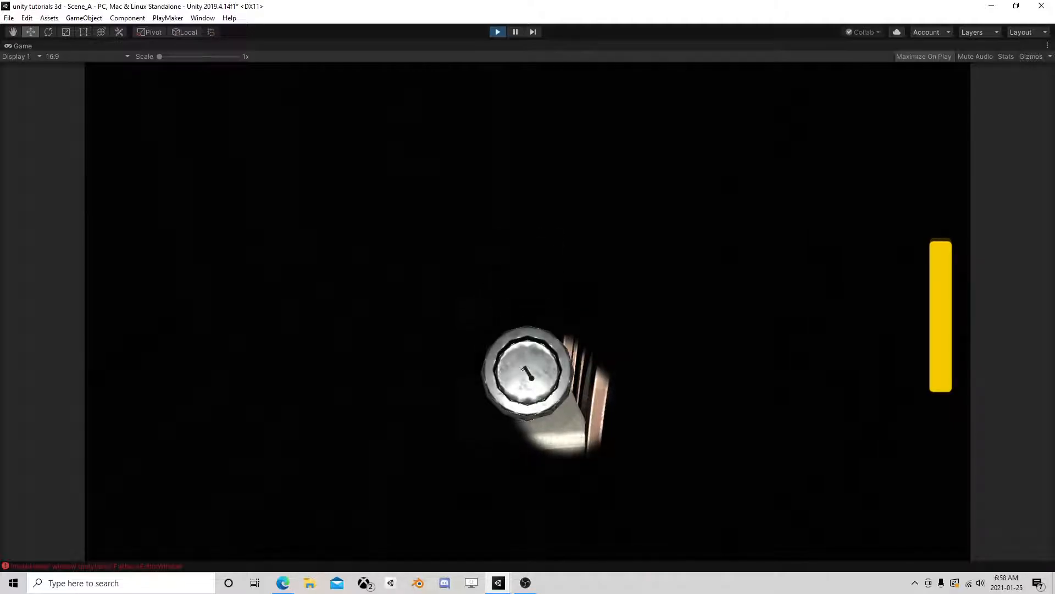
{"action": "key", "text": "Escape"}
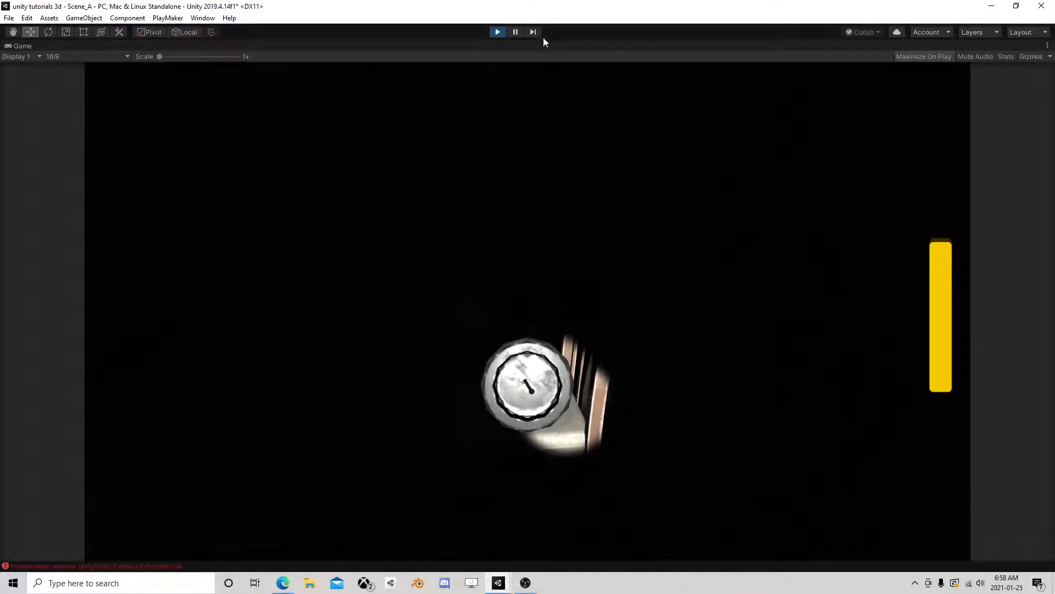
{"action": "left_click", "coordinate": [515, 32]}
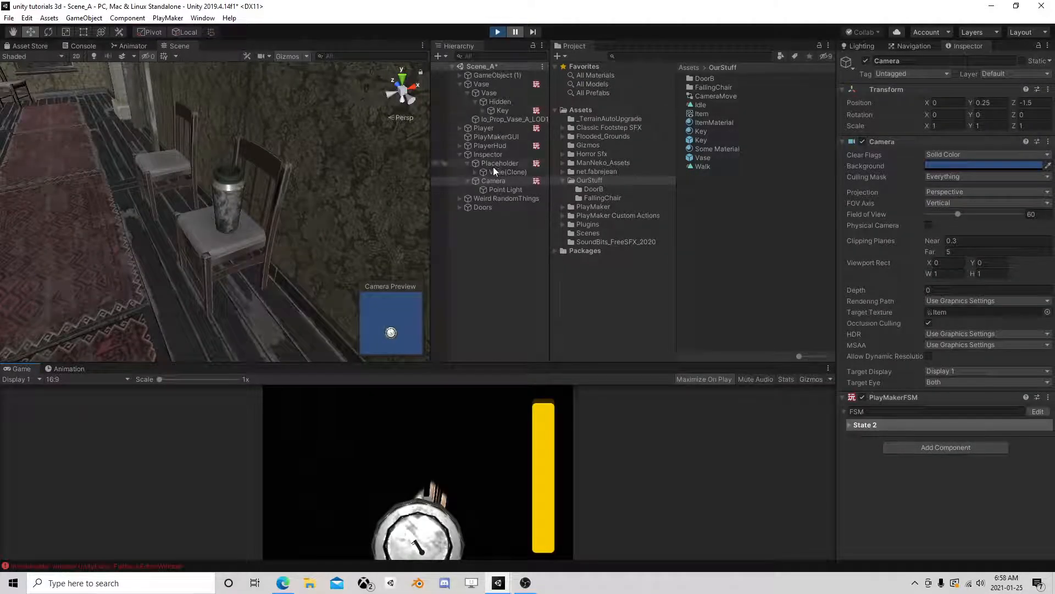
Step: Examine State 1 and State 2 of the FSM on the Key inside Vase(Clone), then stop the scene
{"action": "left_click", "coordinate": [475, 172]}
{"action": "left_click", "coordinate": [483, 181]}
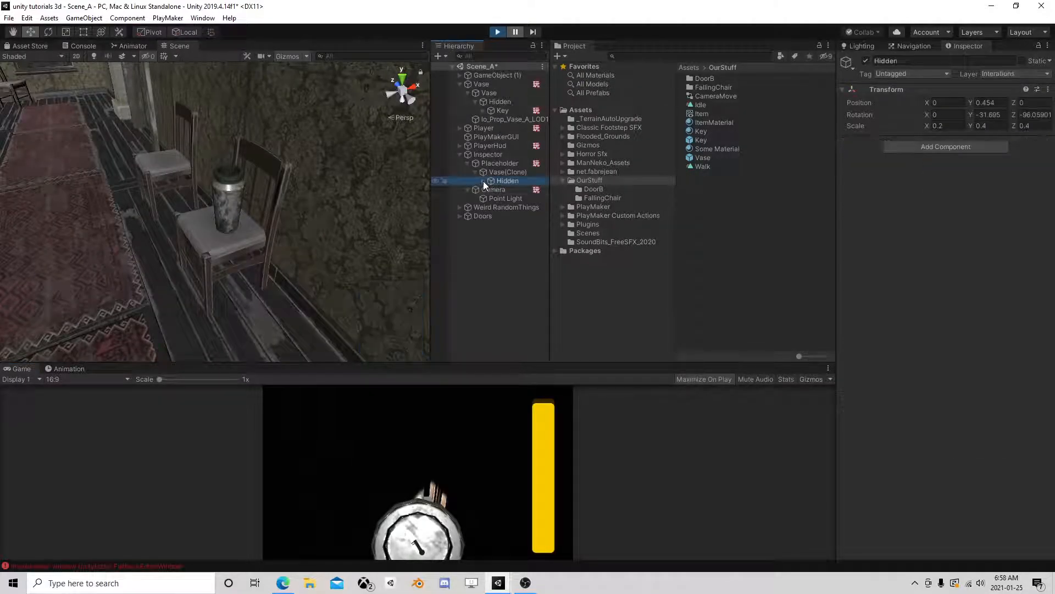
{"action": "left_click", "coordinate": [504, 190]}
{"action": "left_click", "coordinate": [1039, 156]}
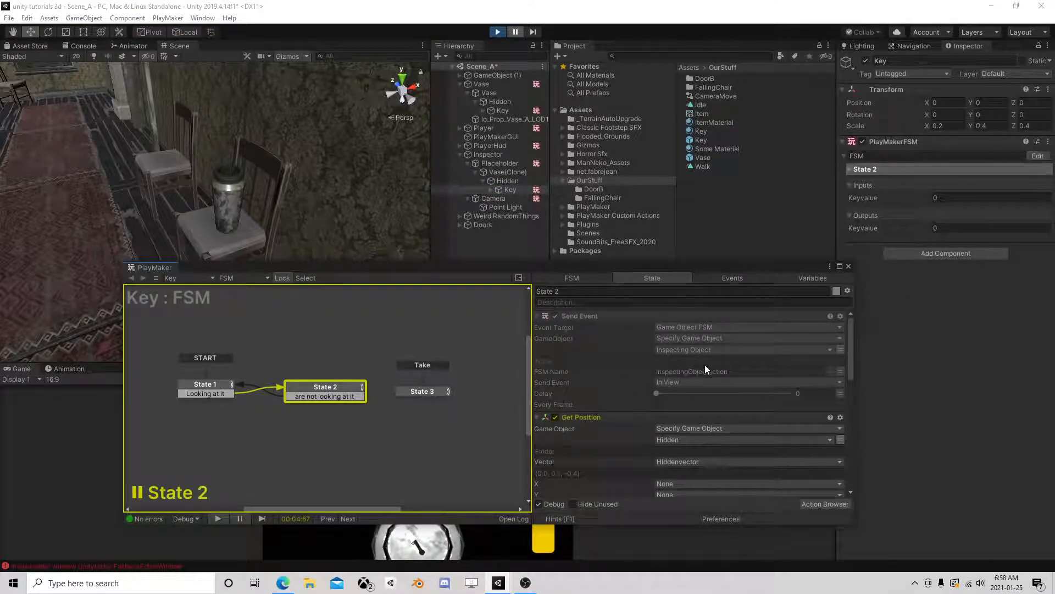
{"action": "scroll", "coordinate": [708, 368], "scroll_direction": "down", "scroll_amount": 5}
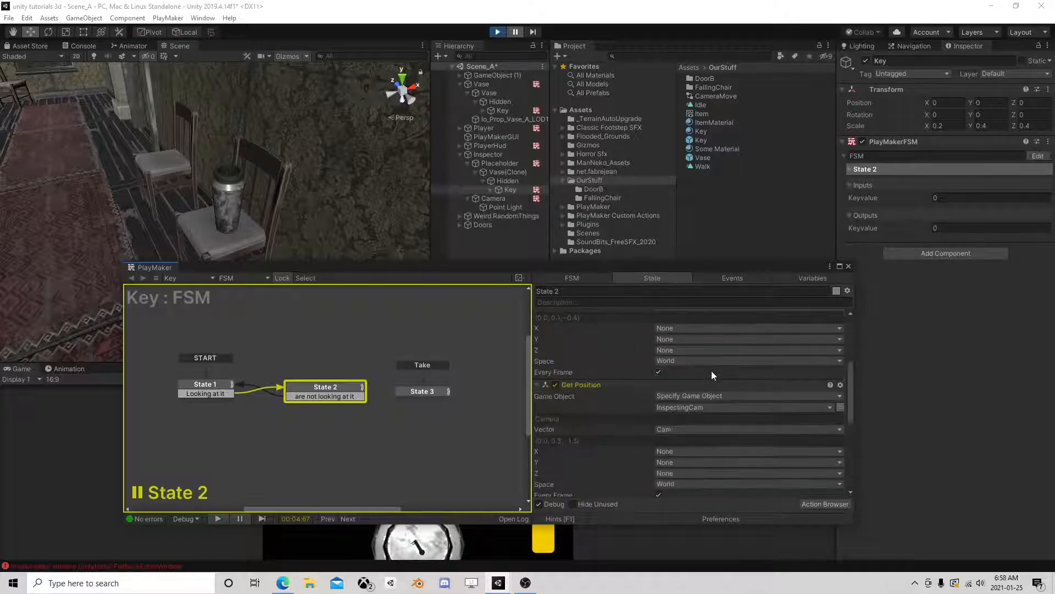
{"action": "scroll", "coordinate": [711, 370], "scroll_direction": "up", "scroll_amount": 3}
{"action": "left_click", "coordinate": [219, 393]}
{"action": "left_click", "coordinate": [299, 396]}
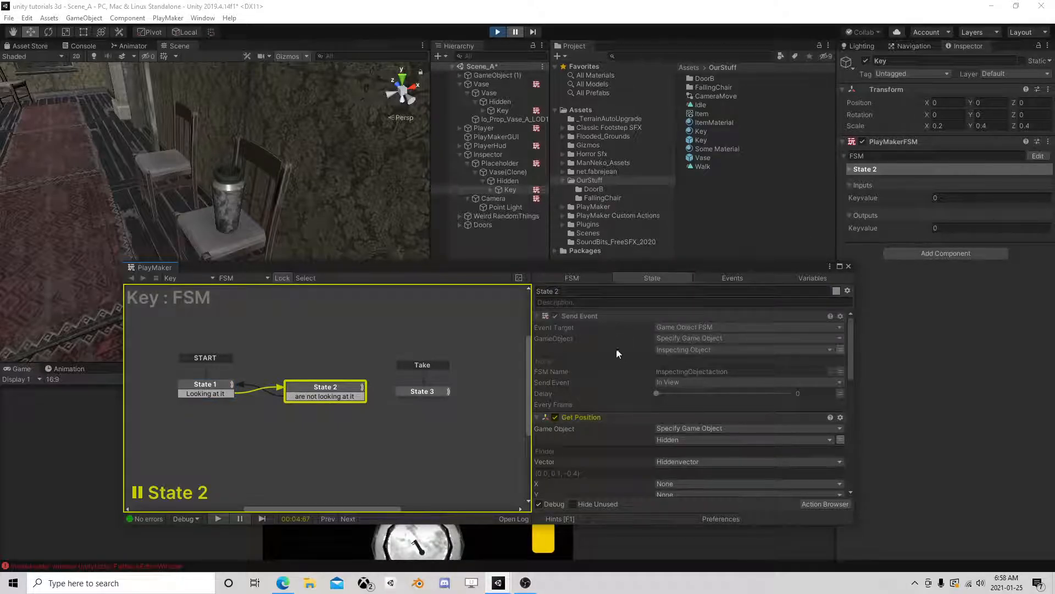
{"action": "left_click", "coordinate": [205, 388]}
{"action": "scroll", "coordinate": [629, 398], "scroll_direction": "down", "scroll_amount": 8}
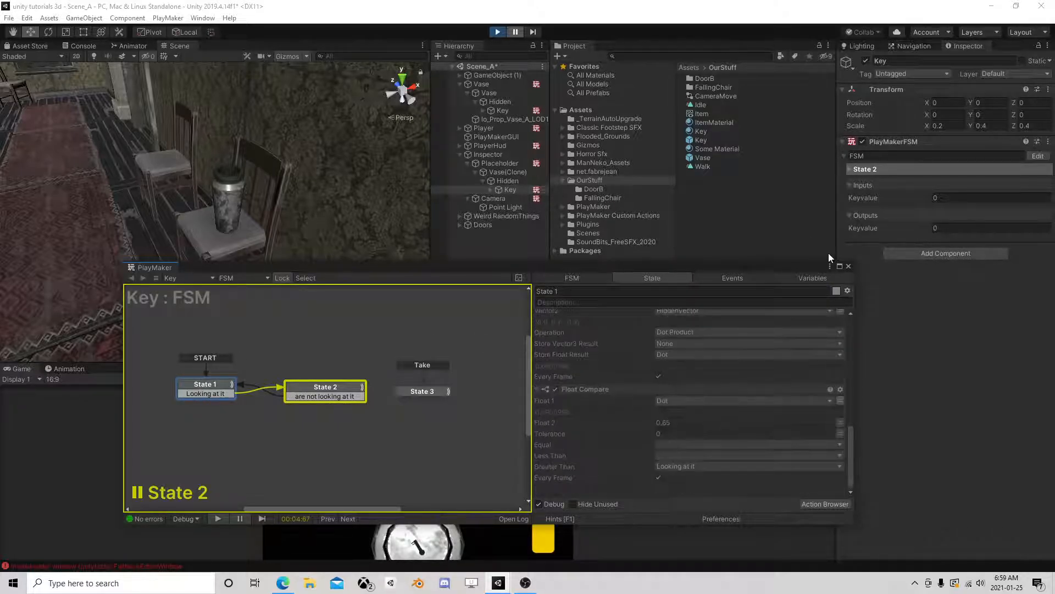
{"action": "left_click", "coordinate": [849, 266]}
{"action": "left_click", "coordinate": [497, 32]}
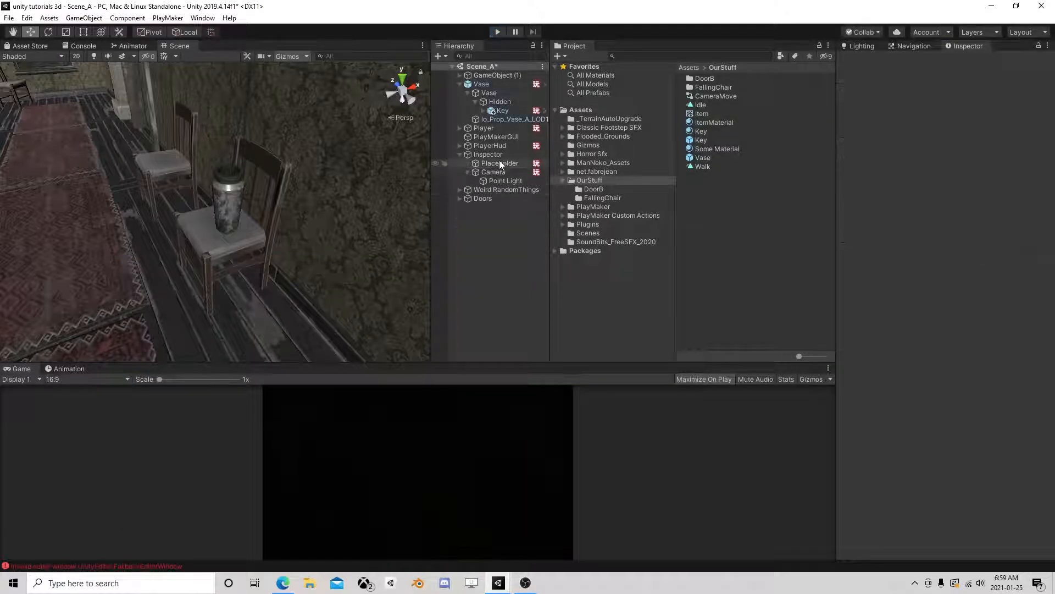
Step: Add a new PlayMaker FSM component to PlayerHud and open it for editing
{"action": "left_click", "coordinate": [490, 146]}
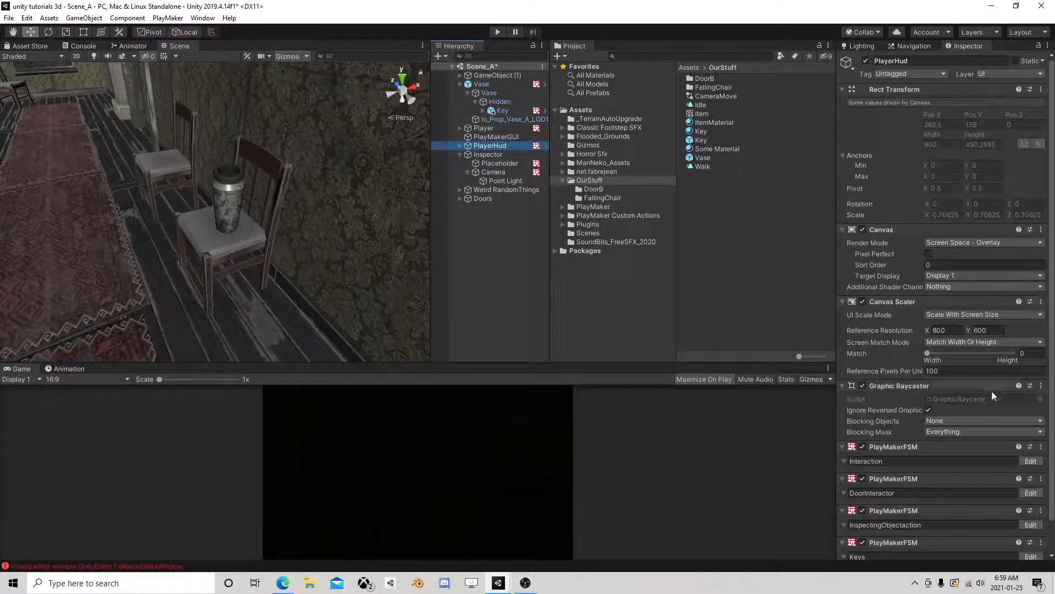
{"action": "scroll", "coordinate": [992, 407], "scroll_direction": "down", "scroll_amount": 3}
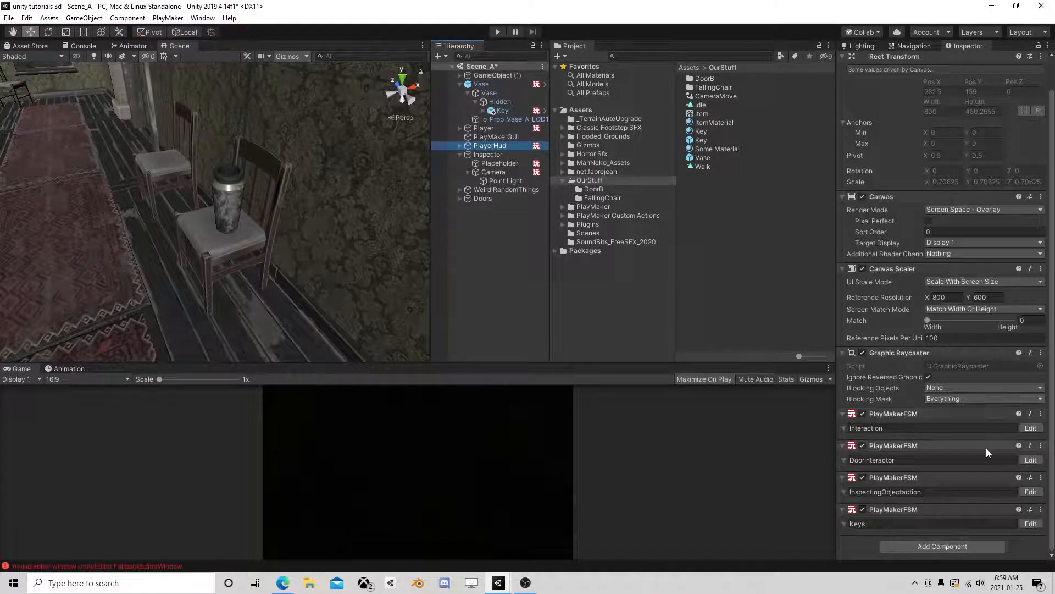
{"action": "left_click", "coordinate": [938, 546]}
{"action": "left_click", "coordinate": [938, 429]}
{"action": "left_click", "coordinate": [1030, 523]}
Step: Add a Get Owner action to State 1 of PlayerHud's new FSM, storing the object in the global variable Inspecting Object
{"action": "left_click", "coordinate": [816, 502]}
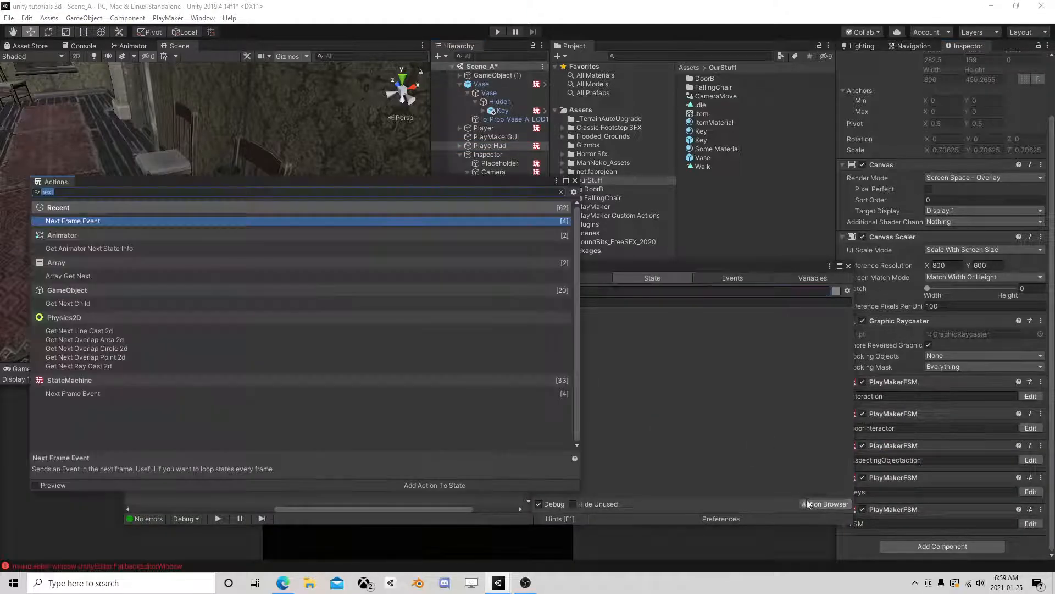
{"action": "type", "text": "get"}
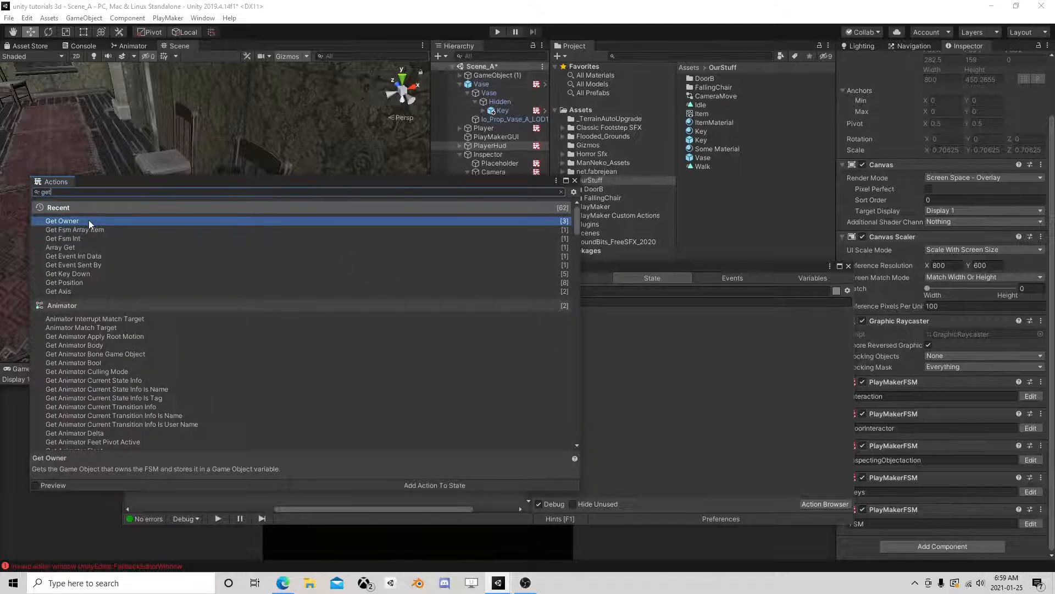
{"action": "double_click", "coordinate": [88, 220]}
{"action": "left_click", "coordinate": [575, 181]}
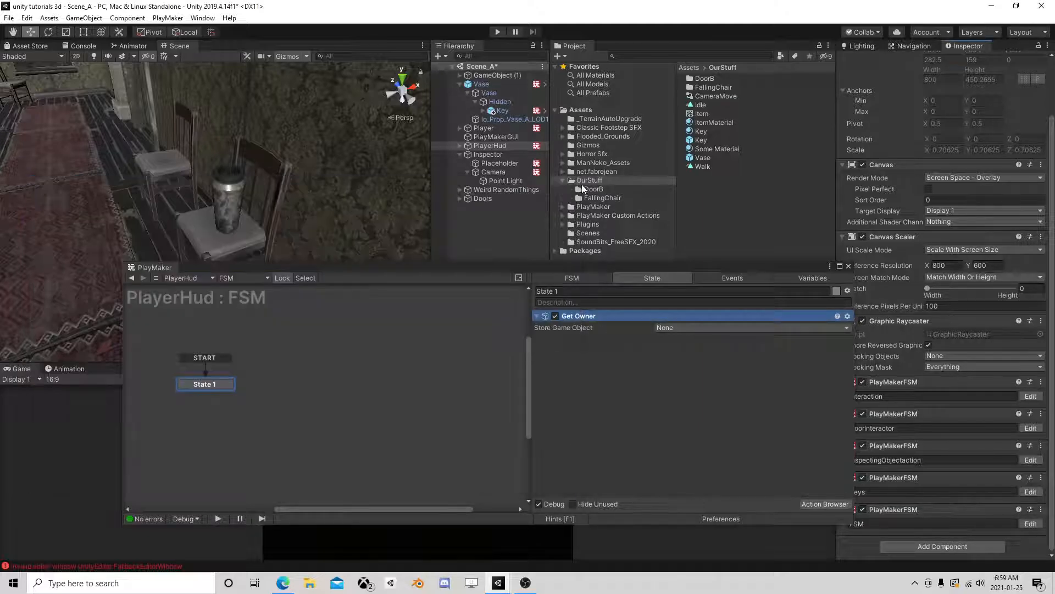
{"action": "left_click", "coordinate": [678, 328]}
{"action": "mouse_move", "coordinate": [726, 352]}
{"action": "left_click", "coordinate": [797, 351]}
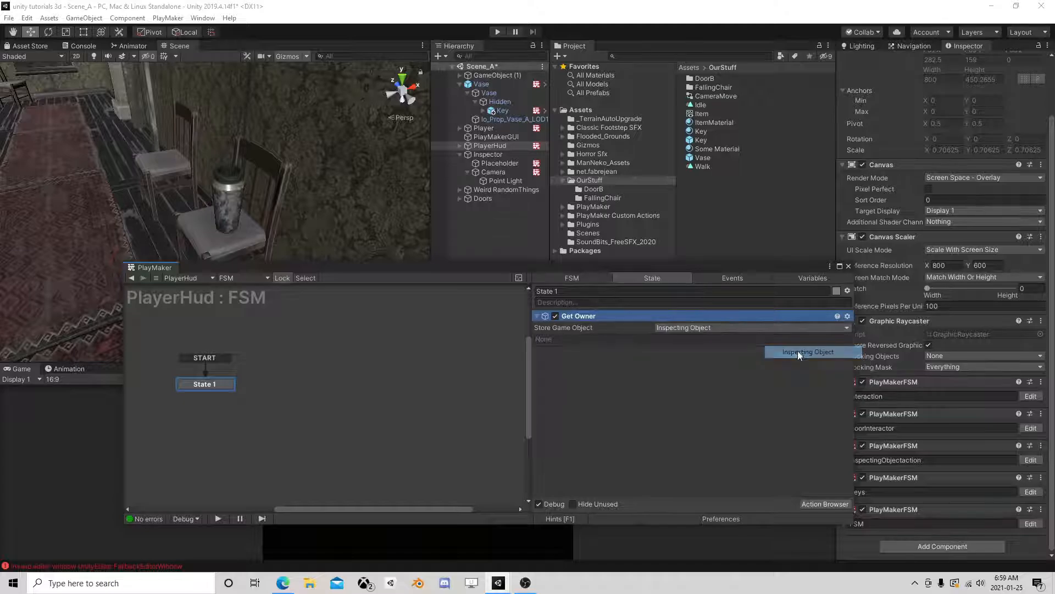
Step: Add a Wait action with a time of 0.5 to State 1 of PlayerHud's new FSM
{"action": "left_click", "coordinate": [825, 503]}
{"action": "type", "text": "wa"}
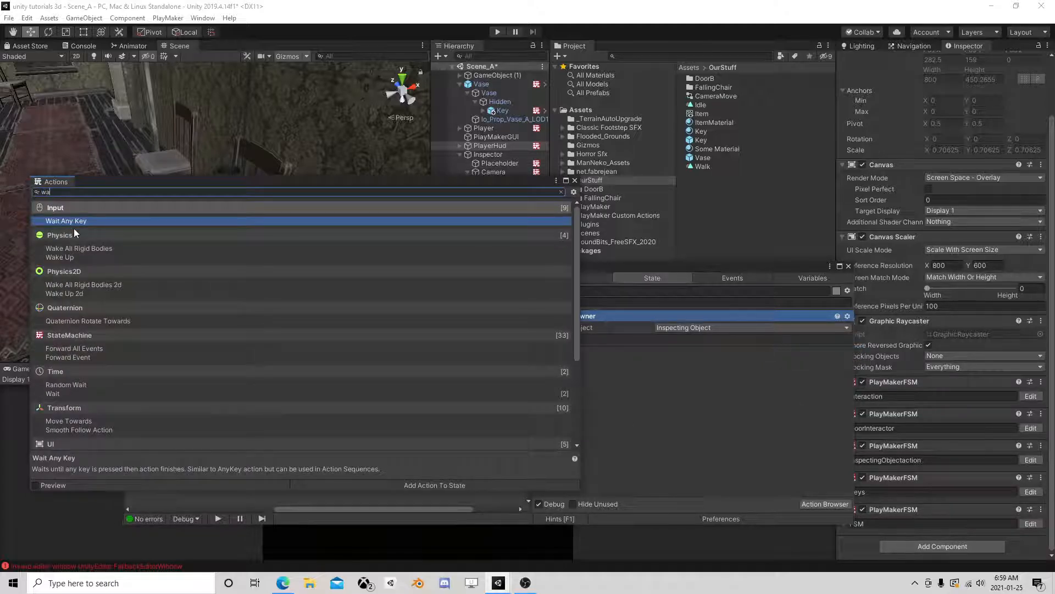
{"action": "type", "text": "i"}
{"action": "left_click", "coordinate": [63, 256]}
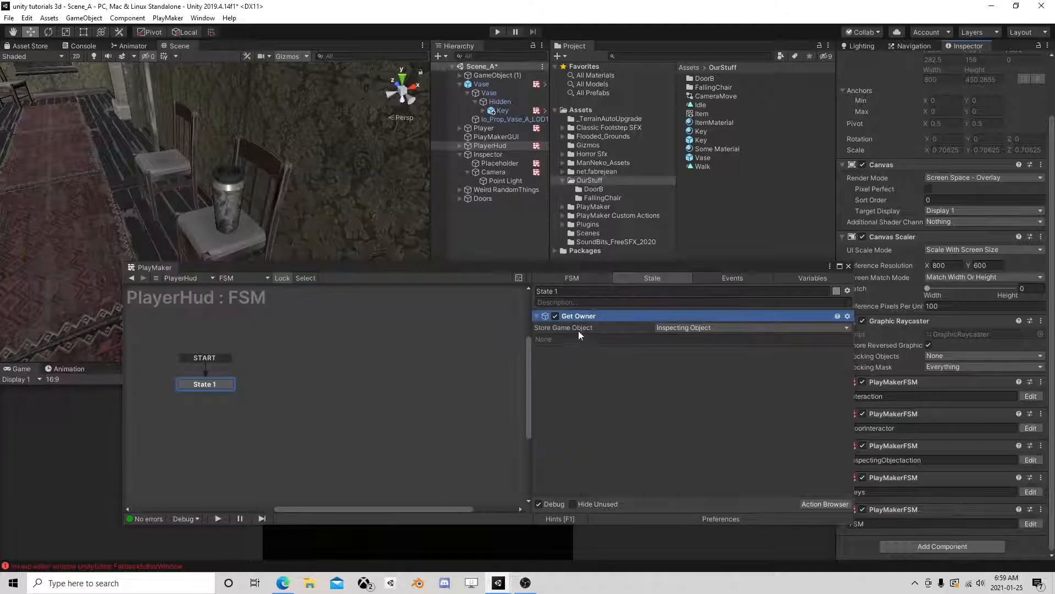
{"action": "left_click", "coordinate": [823, 504]}
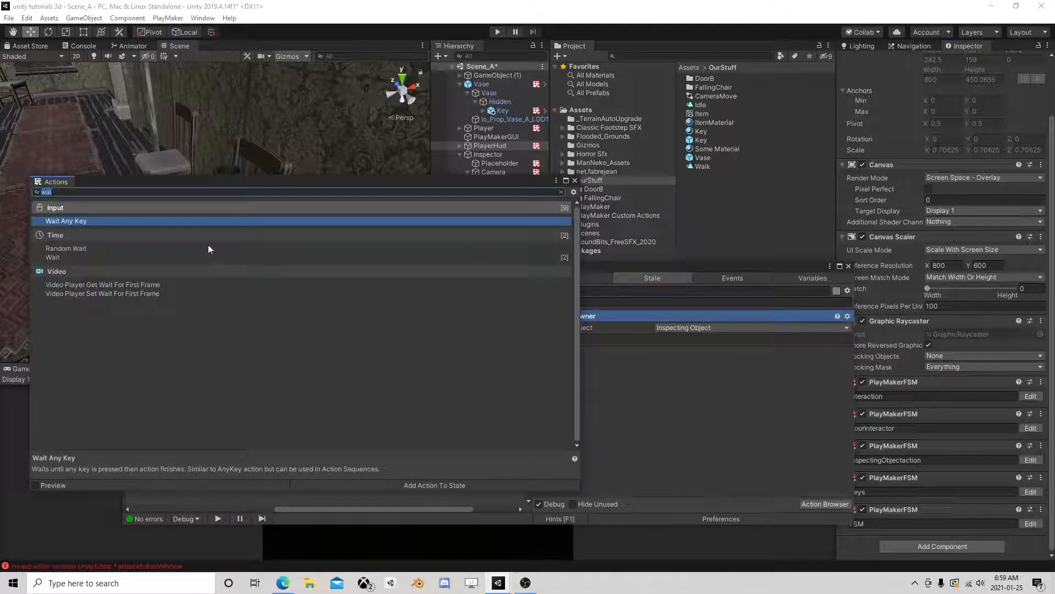
{"action": "double_click", "coordinate": [51, 257]}
{"action": "left_click", "coordinate": [574, 180]}
{"action": "left_click", "coordinate": [748, 327]}
{"action": "type", "text": "0.5"}
Step: Give State 1 a FINISHED transition, set it as the Wait action's finish event and place Wait below Get Owner
{"action": "right_click", "coordinate": [204, 384]}
{"action": "left_click", "coordinate": [284, 385]}
{"action": "left_click", "coordinate": [747, 338]}
{"action": "left_click", "coordinate": [687, 363]}
{"action": "left_click_drag", "start_coordinate": [604, 319], "coordinate": [630, 410]}
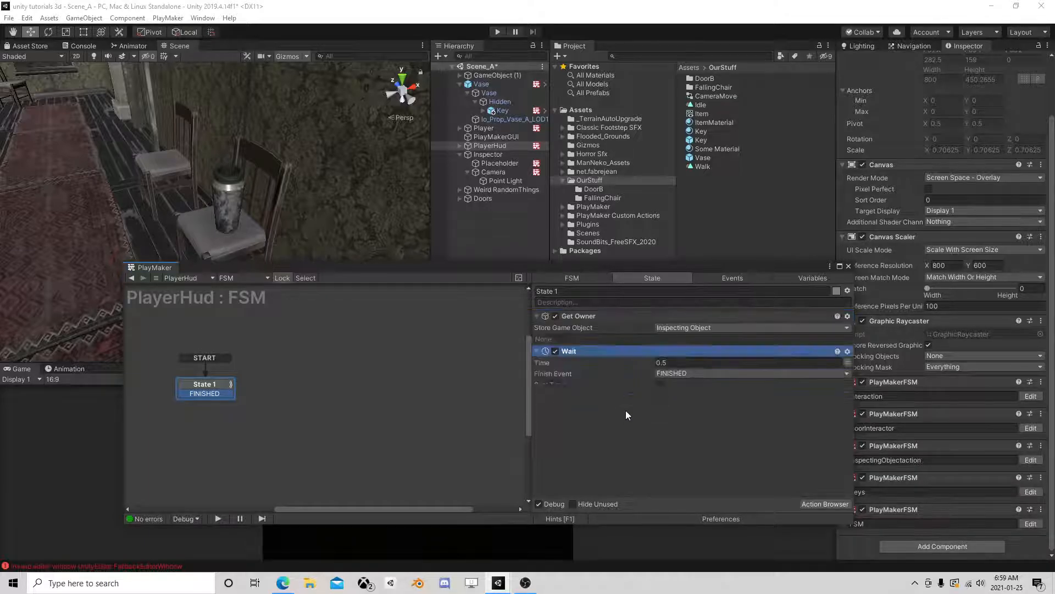
Step: Add a State 2 to PlayerHud's new FSM and link it with State 1 through FINISHED transitions in both directions
{"action": "right_click", "coordinate": [272, 396]}
{"action": "left_click", "coordinate": [286, 403]}
{"action": "left_click_drag", "start_coordinate": [204, 393], "coordinate": [297, 398]}
{"action": "left_click", "coordinate": [301, 403]}
{"action": "left_click", "coordinate": [302, 404], "text": "ctrl"}
{"action": "left_click", "coordinate": [218, 387]}
{"action": "left_click", "coordinate": [297, 401]}
{"action": "left_click_drag", "start_coordinate": [296, 400], "coordinate": [278, 387]}
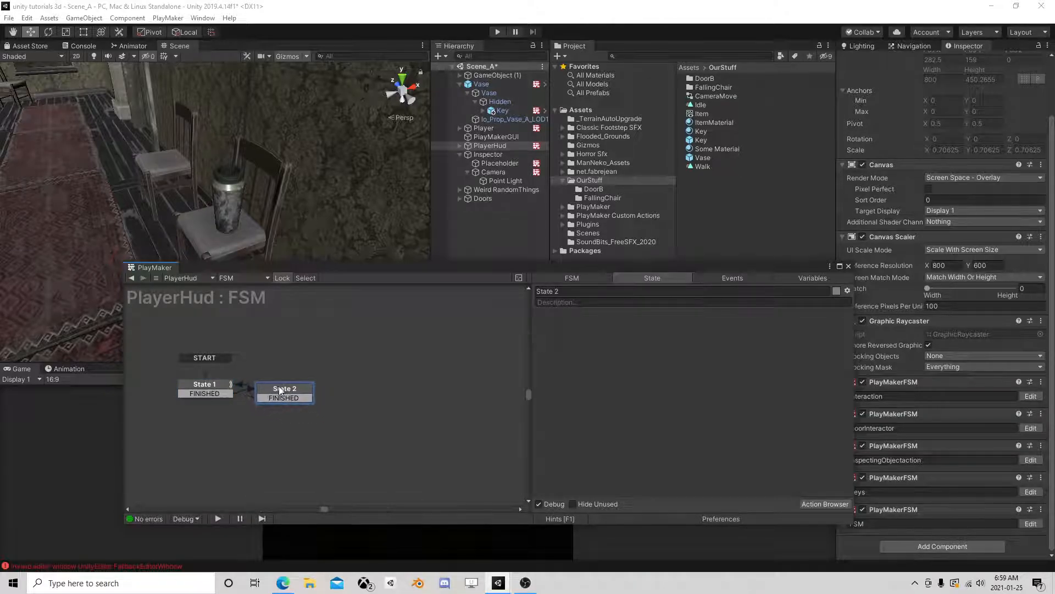
{"action": "left_click", "coordinate": [848, 265]}
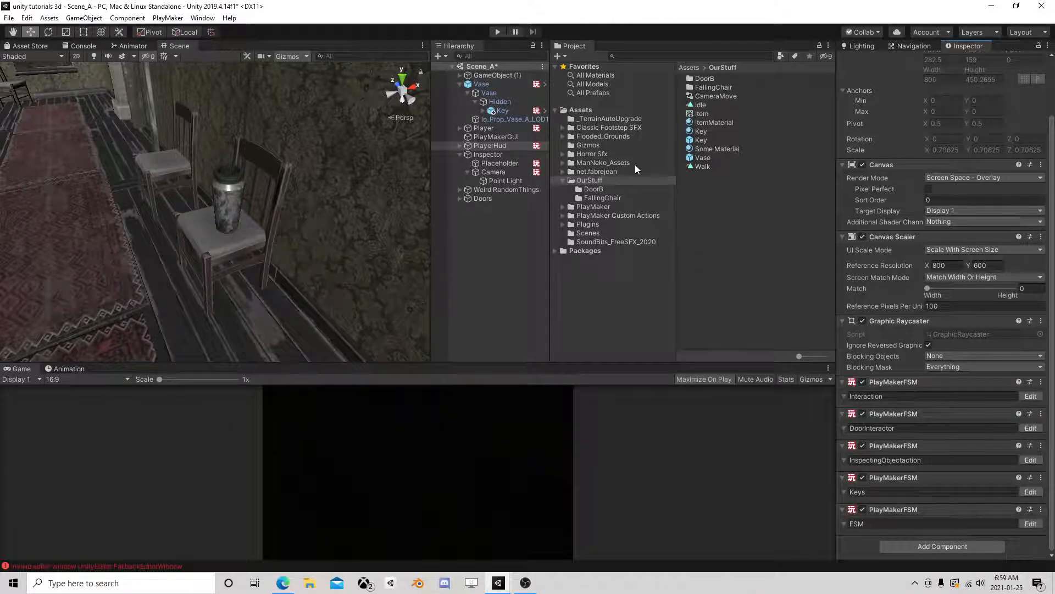
Step: Run the scene, test inspecting the vase and using the door, then pause the game
{"action": "left_click", "coordinate": [498, 32]}
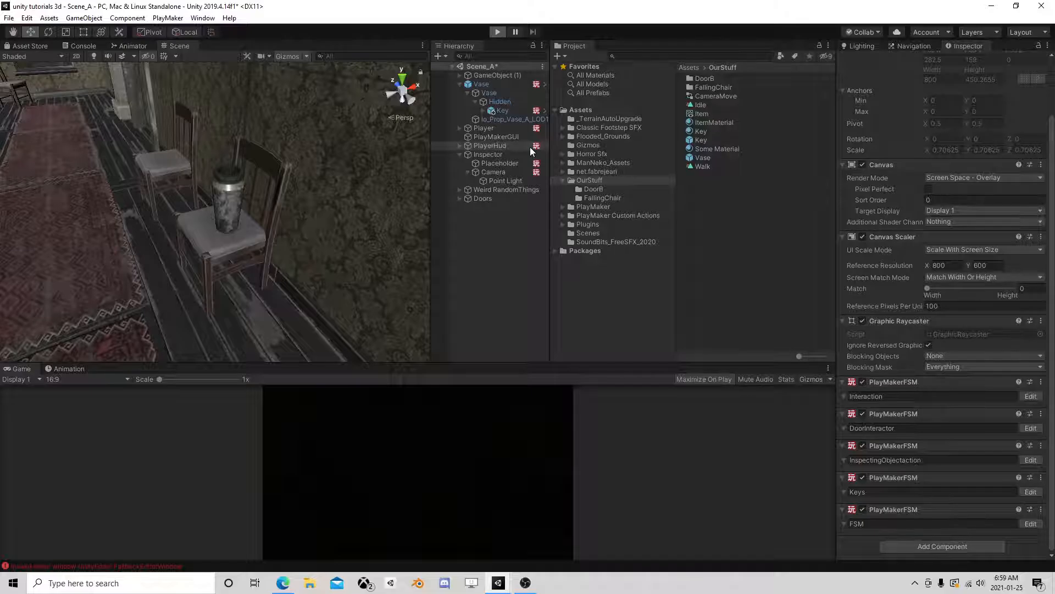
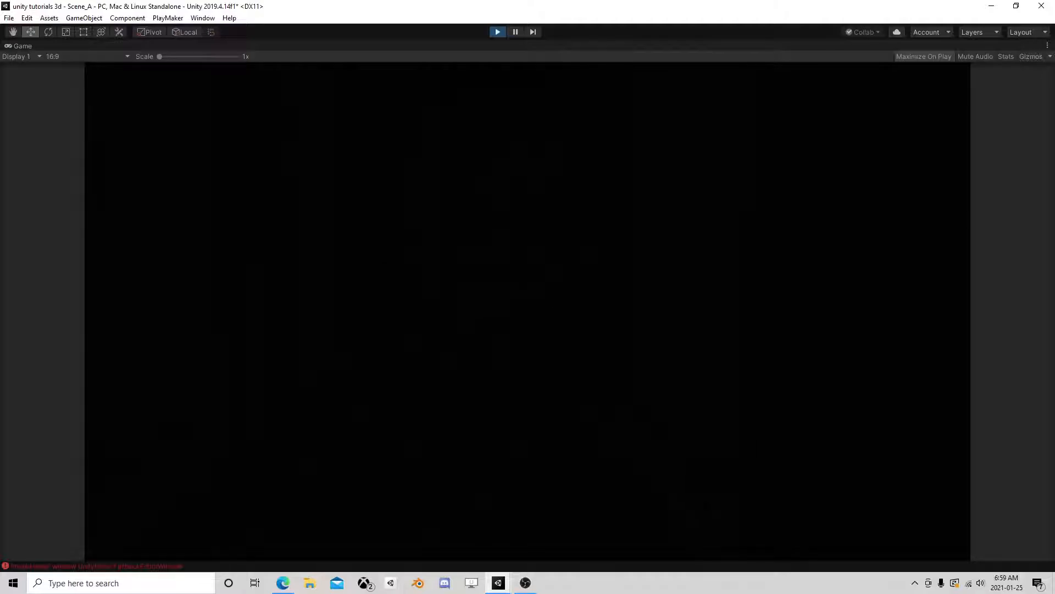
{"action": "key", "text": "f"}
{"action": "key", "text": "w"}
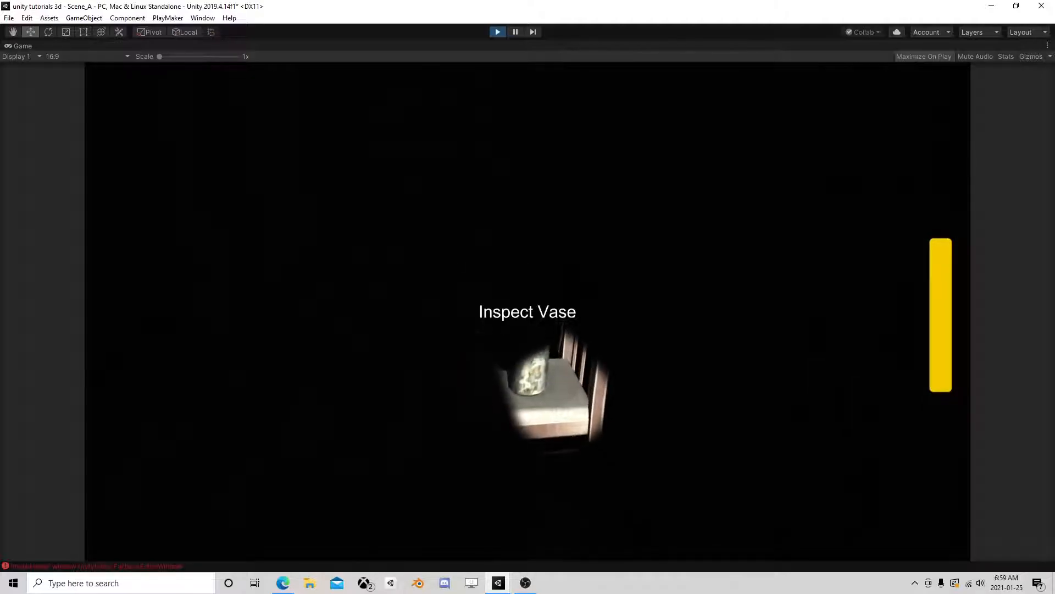
{"action": "key", "text": "e"}
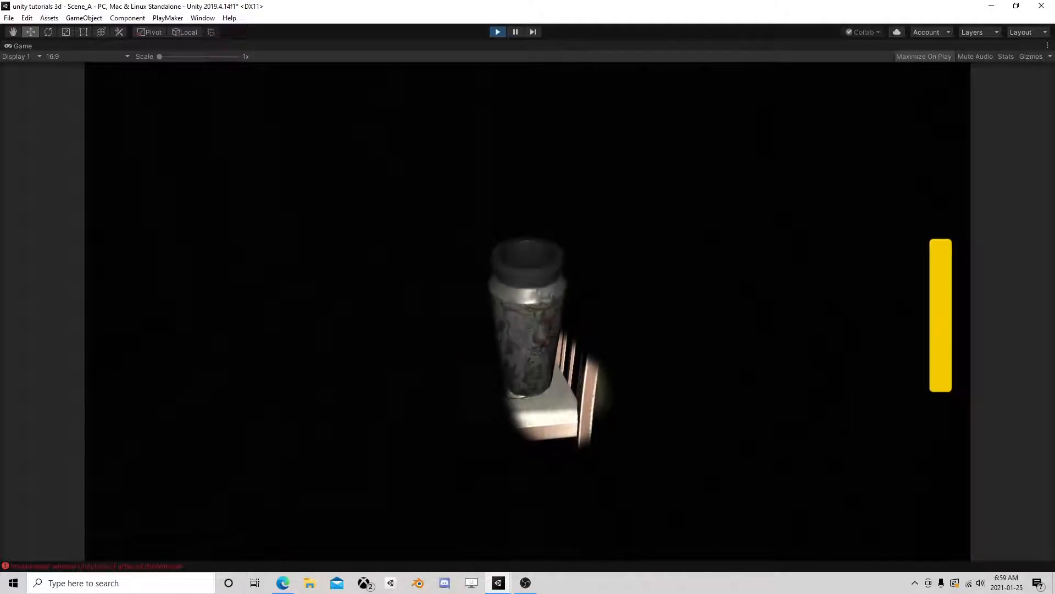
{"action": "key", "text": "e"}
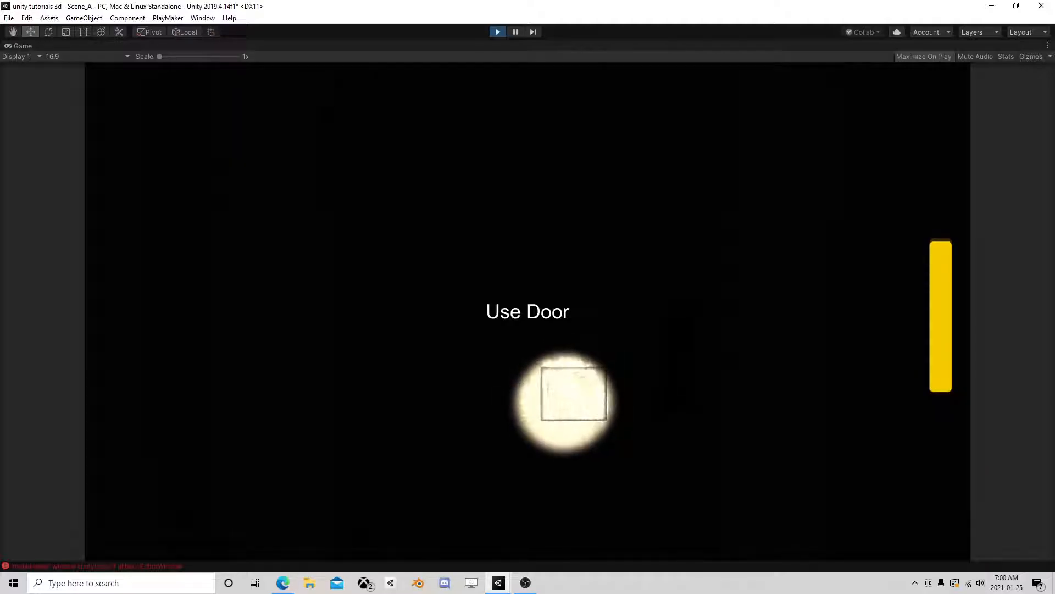
{"action": "key", "text": "Escape"}
{"action": "left_click", "coordinate": [515, 33]}
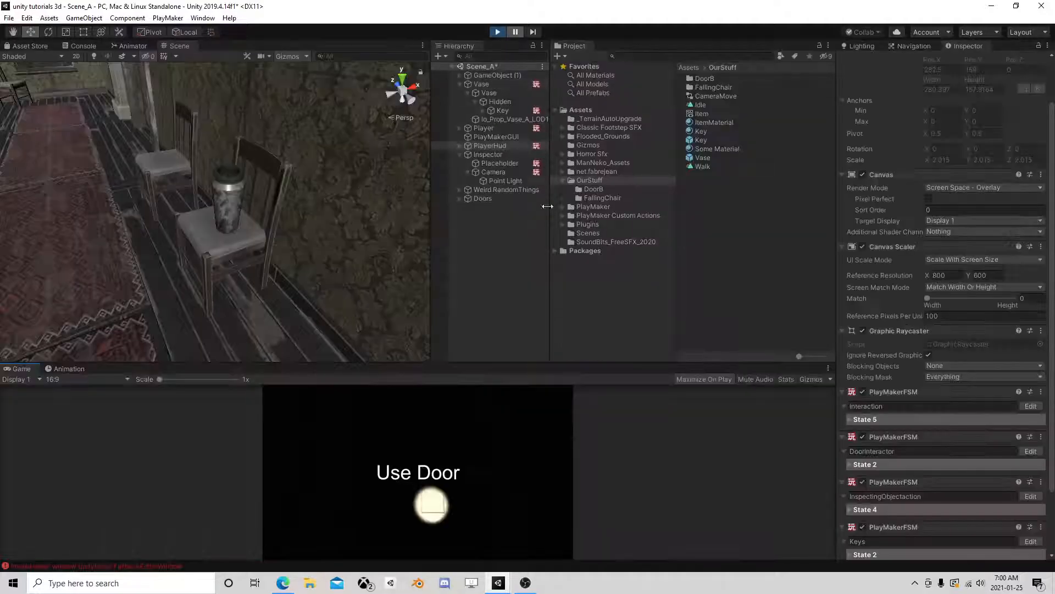
Step: Open PlayerHud's DoorInteractor FSM and examine the lock check in State 3
{"action": "scroll", "coordinate": [949, 387], "scroll_direction": "down", "scroll_amount": 3}
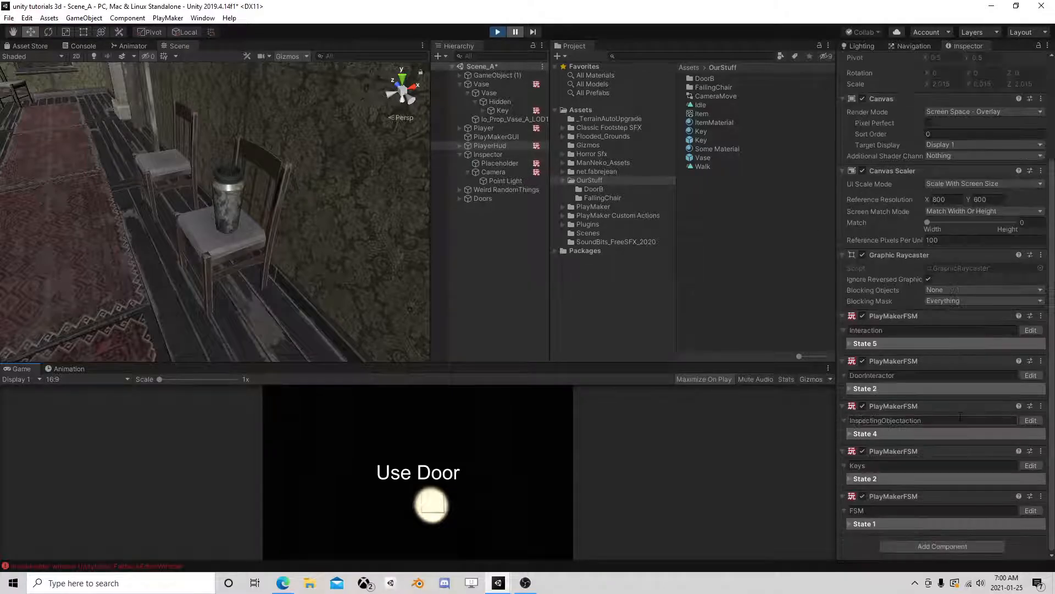
{"action": "left_click", "coordinate": [1032, 375]}
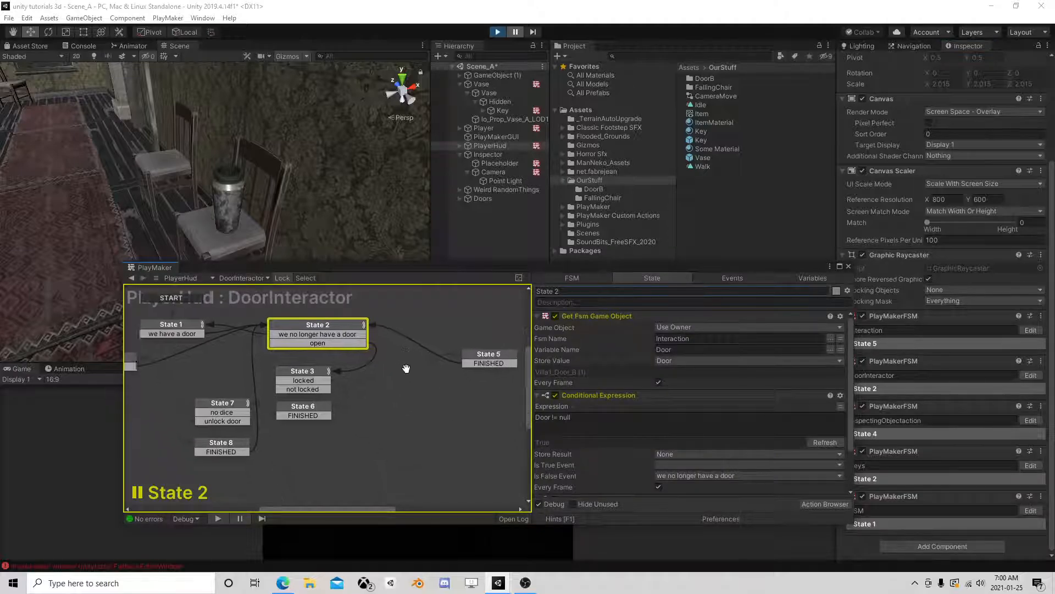
{"action": "left_click", "coordinate": [286, 377]}
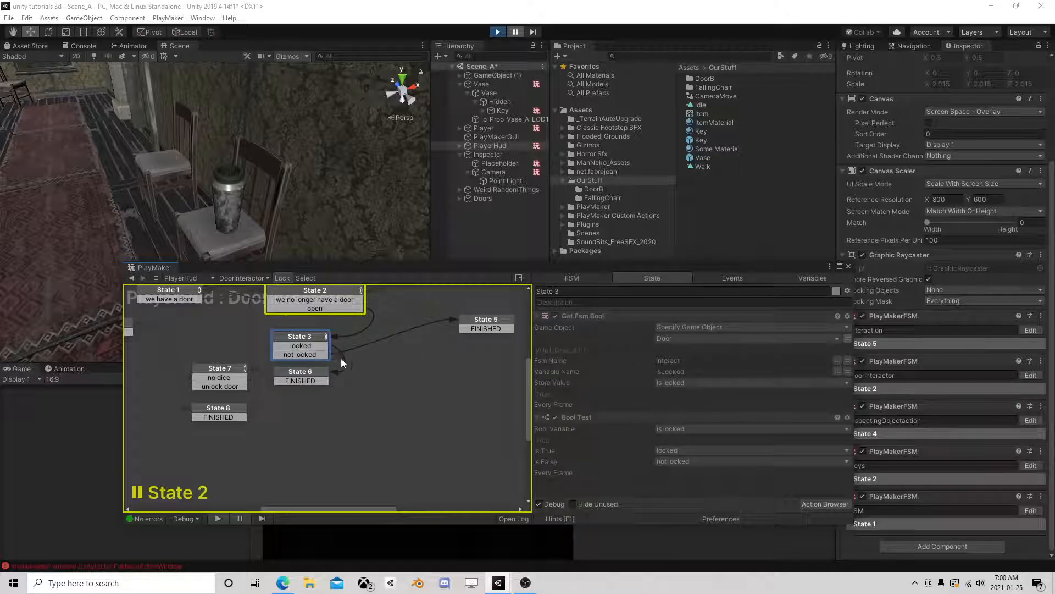
Step: Examine how State 6 of the DoorInteractor FSM looks up the needed key, and close the PlayMaker editor
{"action": "left_click_drag", "start_coordinate": [303, 372], "coordinate": [307, 373]}
{"action": "scroll", "coordinate": [643, 374], "scroll_direction": "down", "scroll_amount": 1}
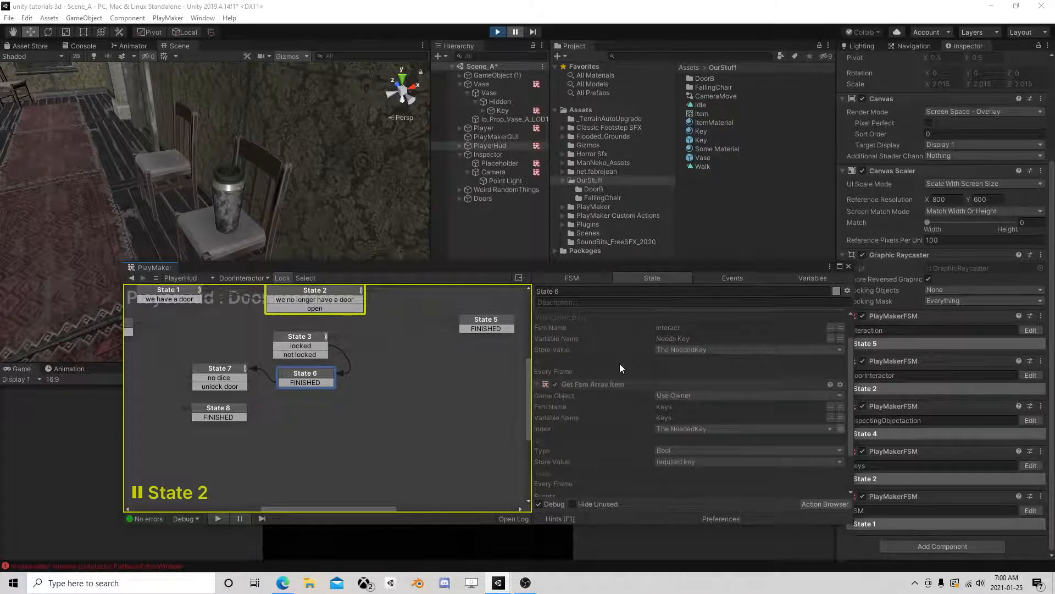
{"action": "scroll", "coordinate": [619, 363], "scroll_direction": "down", "scroll_amount": 1}
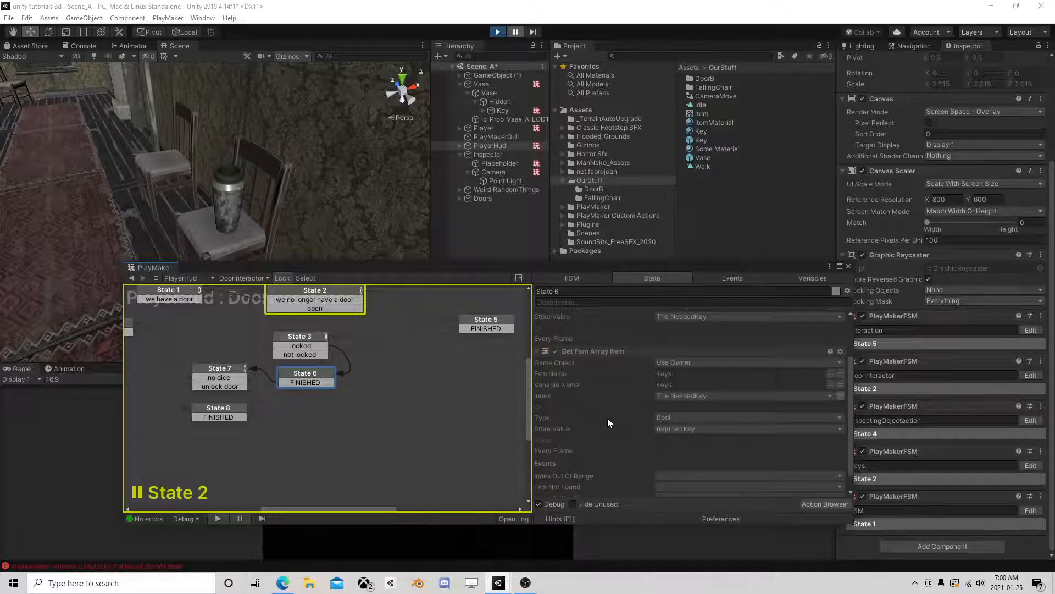
{"action": "scroll", "coordinate": [608, 422], "scroll_direction": "down", "scroll_amount": 1}
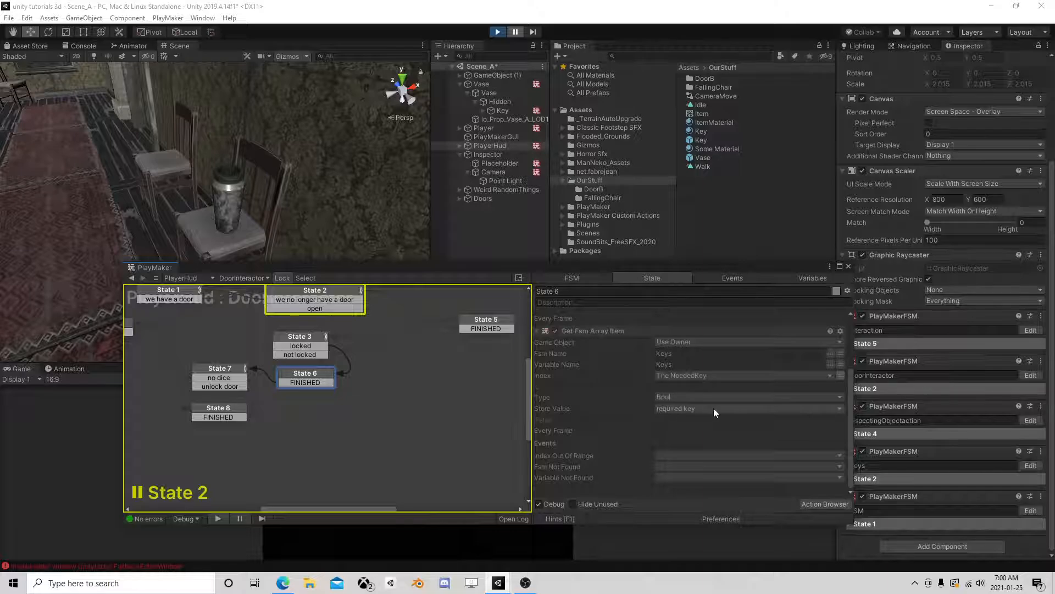
{"action": "left_click", "coordinate": [847, 267]}
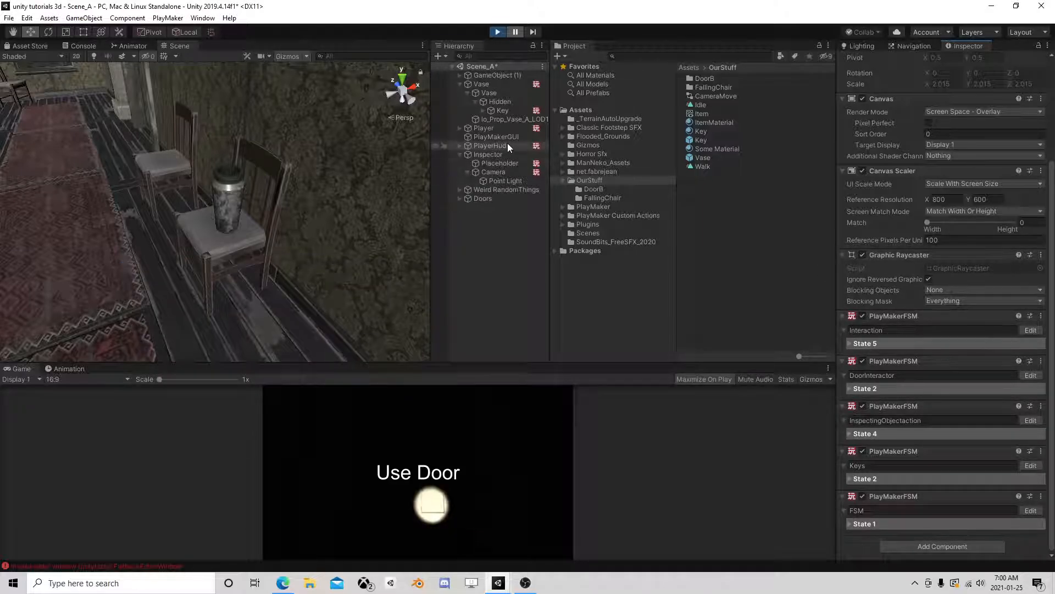
Step: Open PlayerHud's Keys FSM and examine State 2's actions and the Keys array variable while the game is paused
{"action": "left_click", "coordinate": [1033, 467]}
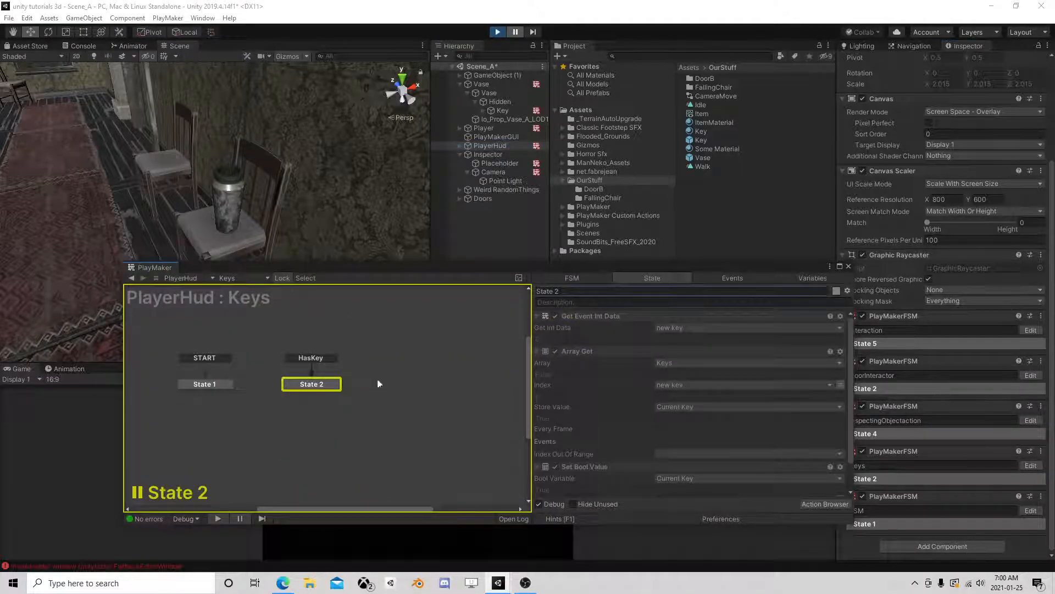
{"action": "scroll", "coordinate": [654, 372], "scroll_direction": "down", "scroll_amount": 3}
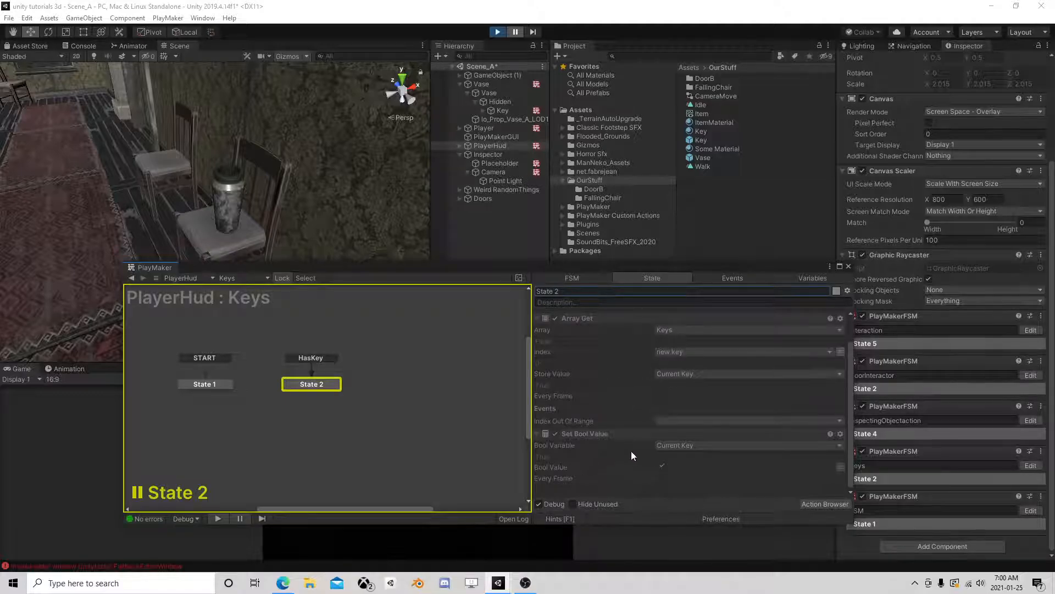
{"action": "left_click", "coordinate": [811, 277]}
{"action": "left_click", "coordinate": [558, 325]}
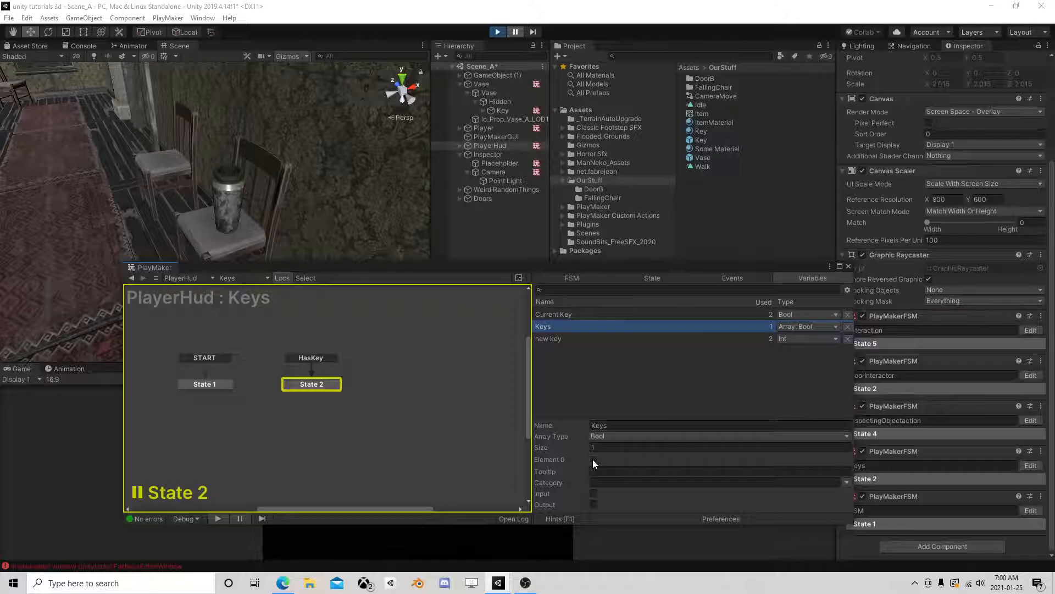
{"action": "left_click", "coordinate": [640, 282]}
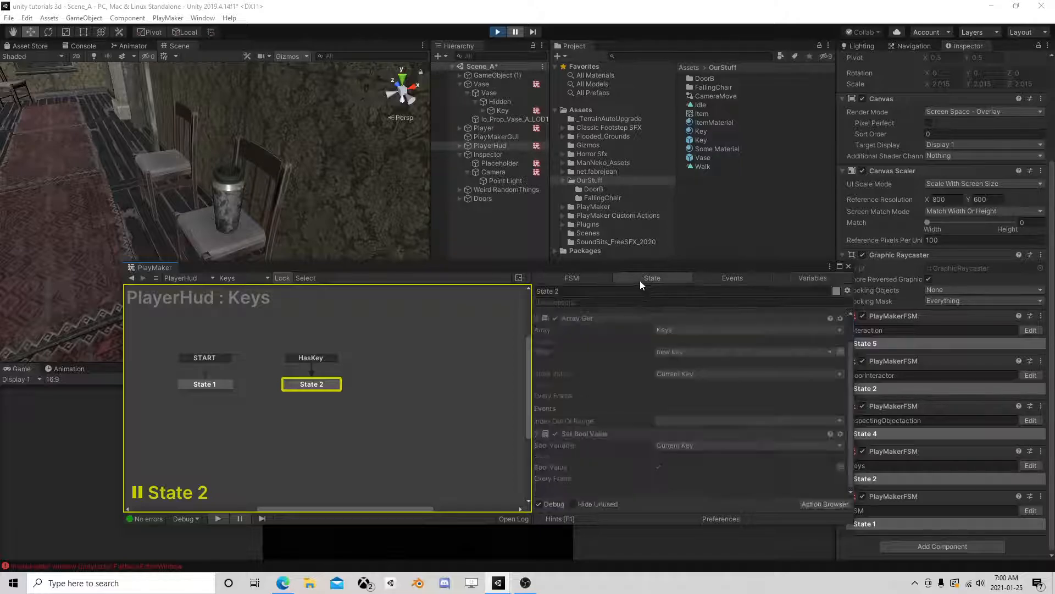
Step: Stop the game and check the Keys array variable's element in edit mode
{"action": "left_click", "coordinate": [497, 32]}
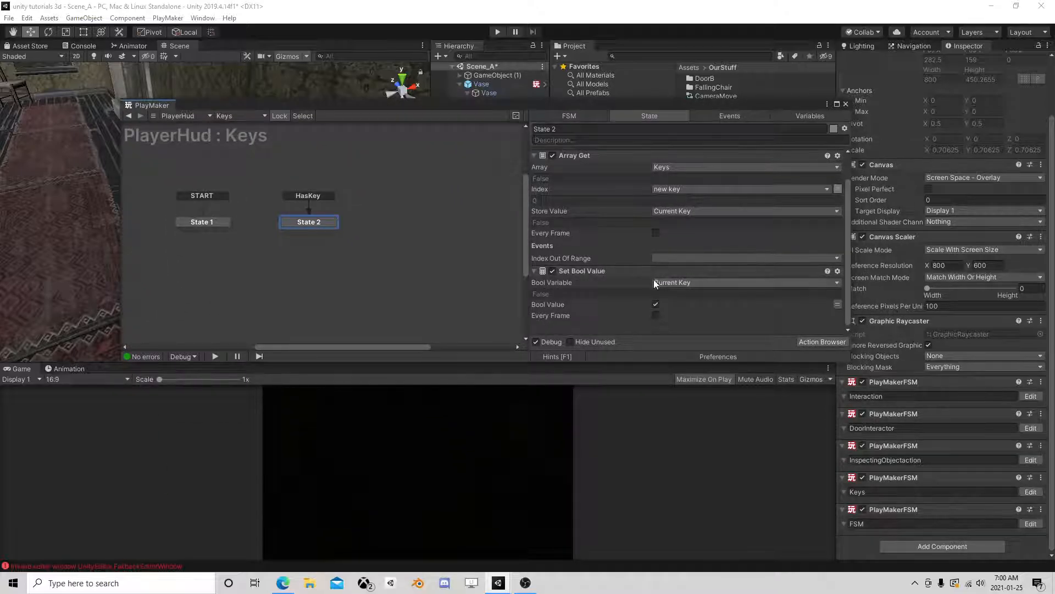
{"action": "left_click", "coordinate": [789, 118]}
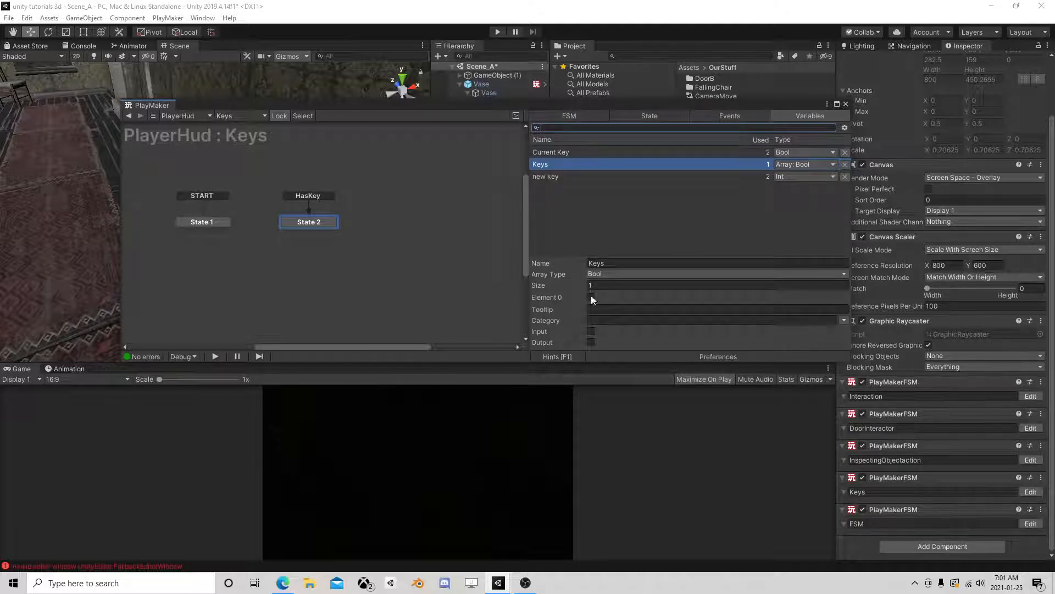
{"action": "left_click", "coordinate": [646, 115]}
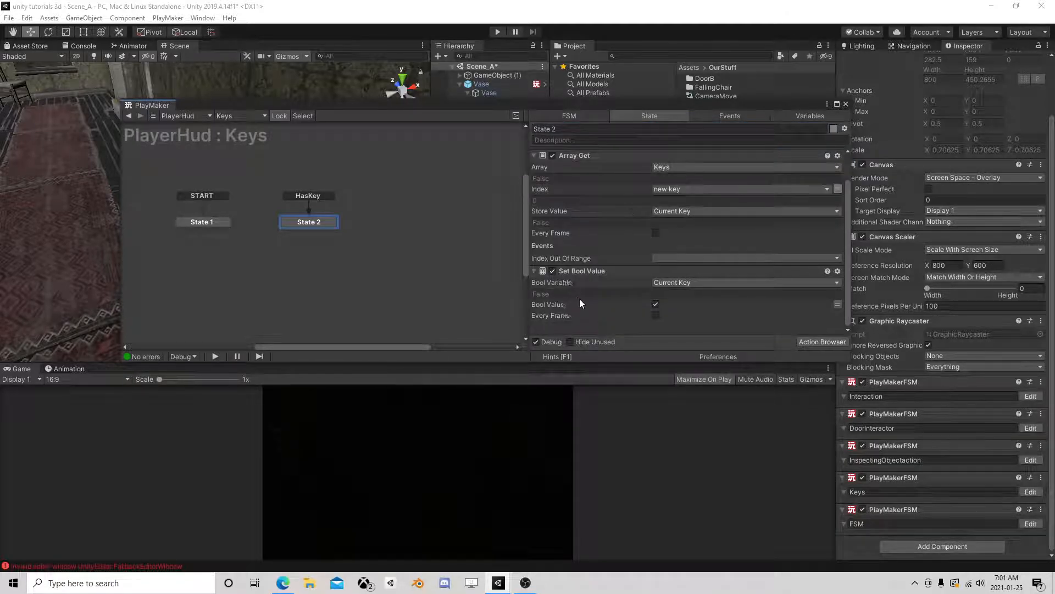
Step: Search the available actions for one that changes a bool in an array, using "array bo"
{"action": "left_click", "coordinate": [808, 341]}
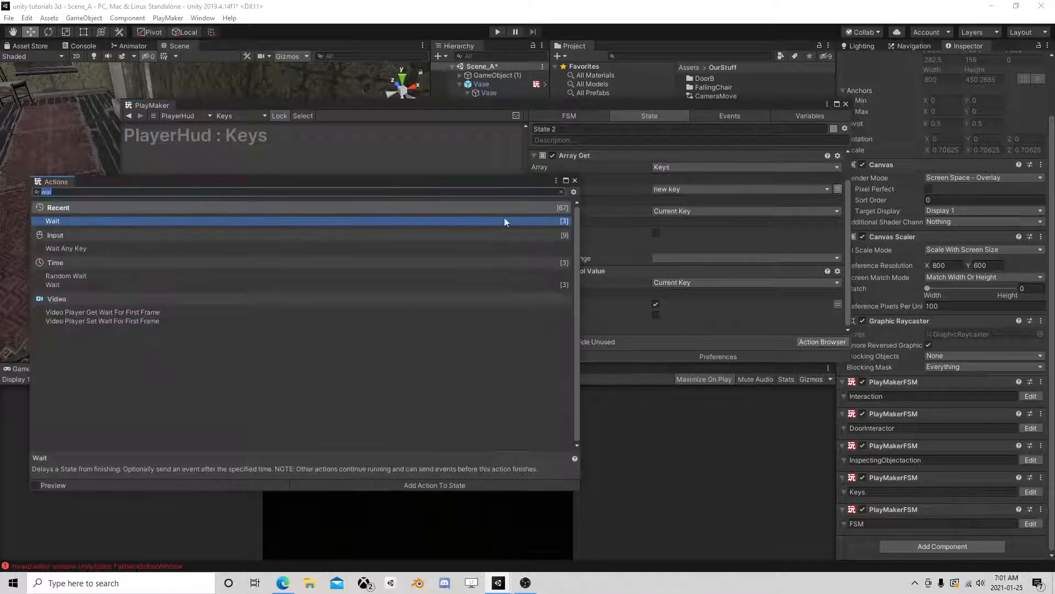
{"action": "type", "text": "array"}
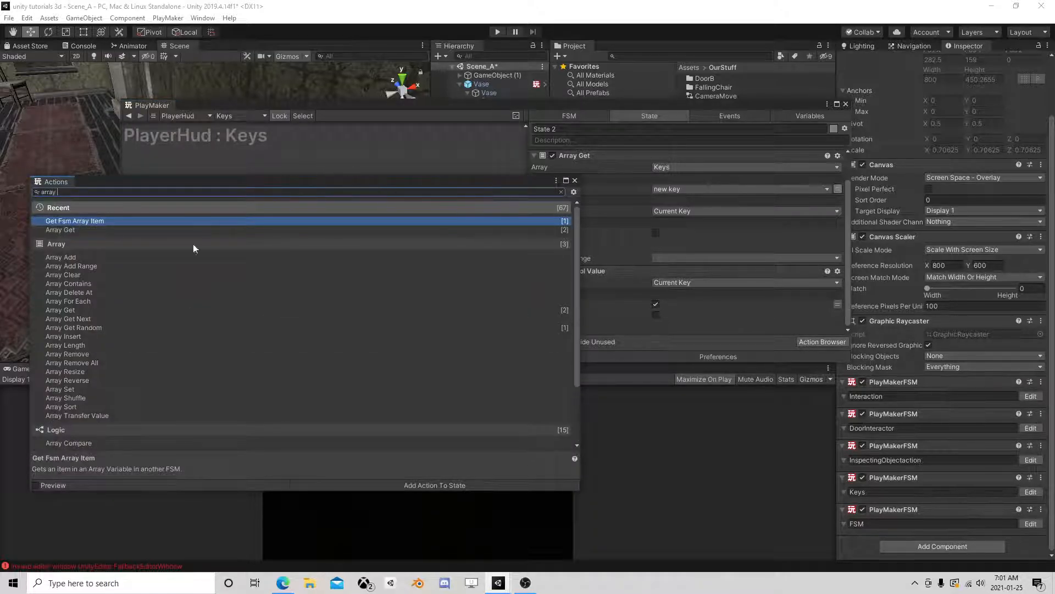
{"action": "scroll", "coordinate": [140, 328], "scroll_direction": "down", "scroll_amount": 3}
{"action": "type", "text": "bo"}
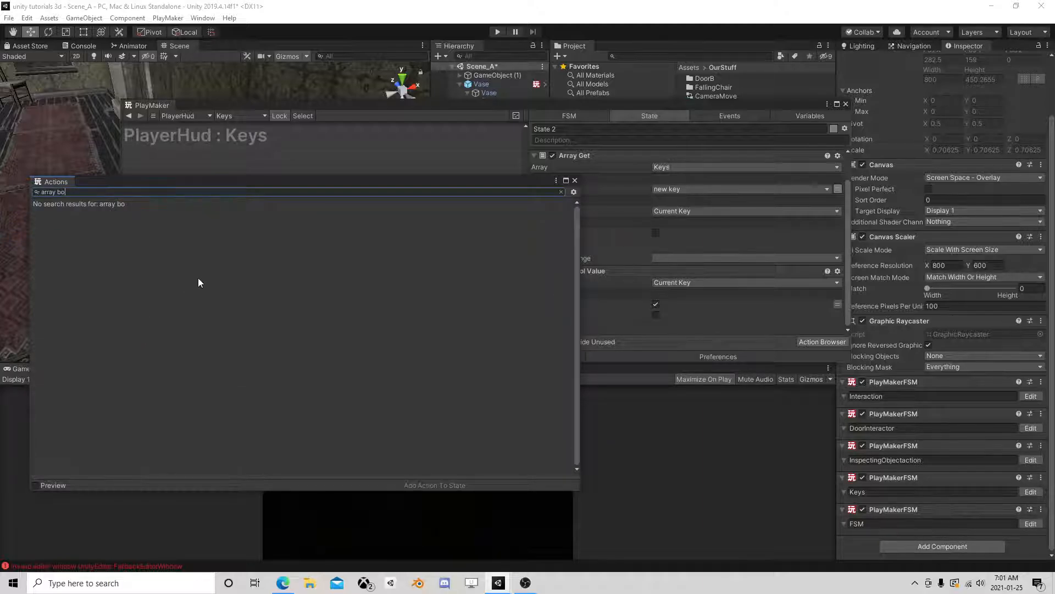
{"action": "left_click", "coordinate": [574, 180]}
Step: Search the PlayMaker Ecosystem for "array bool" actions, look through the results and close the browser
{"action": "left_click", "coordinate": [168, 18]}
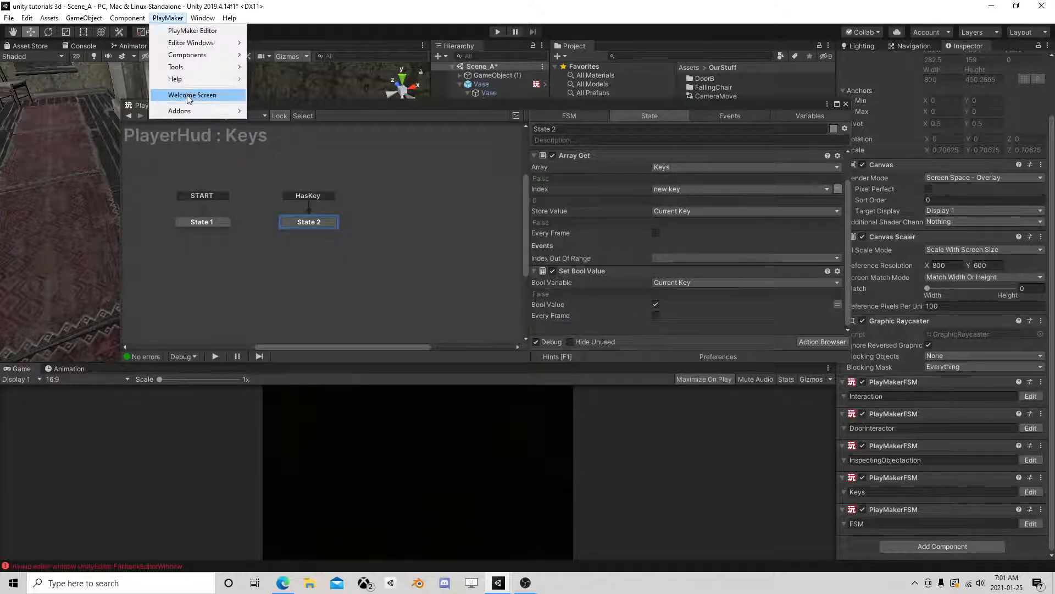
{"action": "mouse_move", "coordinate": [184, 113]}
{"action": "mouse_move", "coordinate": [320, 126]}
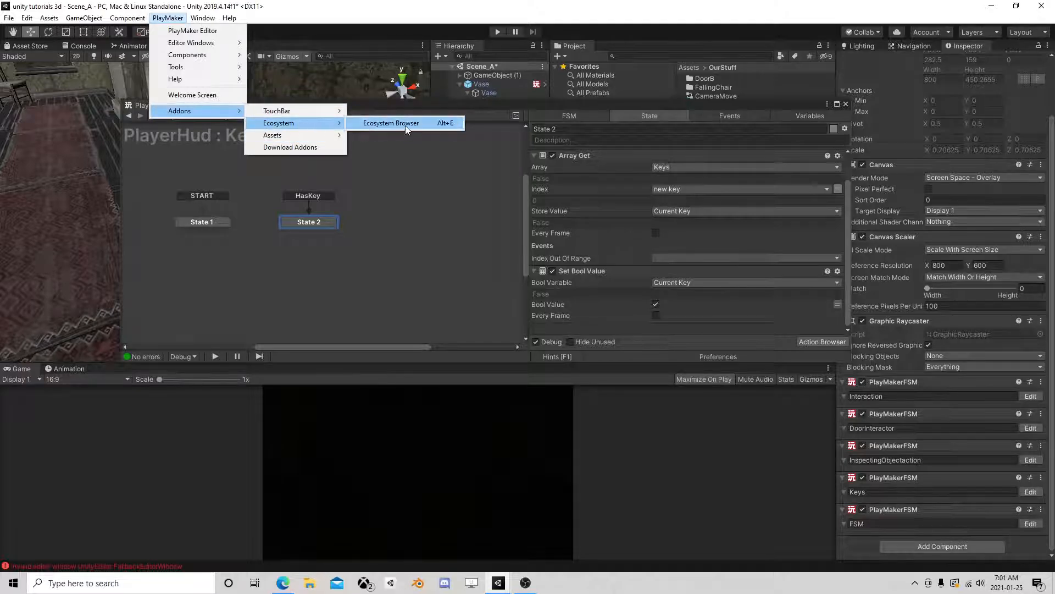
{"action": "left_click", "coordinate": [406, 125]}
{"action": "type", "text": "array bool"}
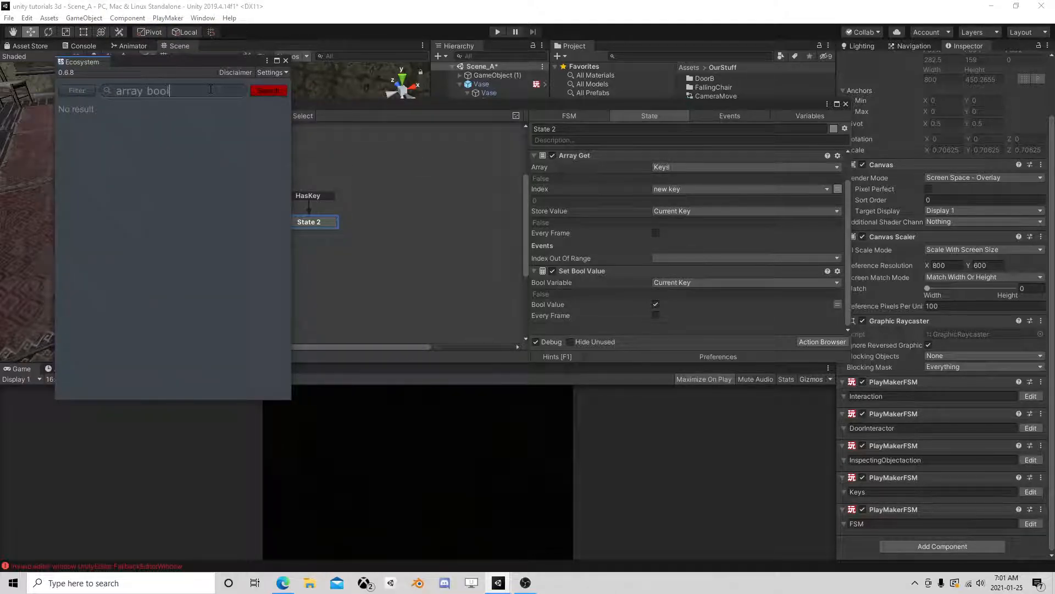
{"action": "key", "text": "Return"}
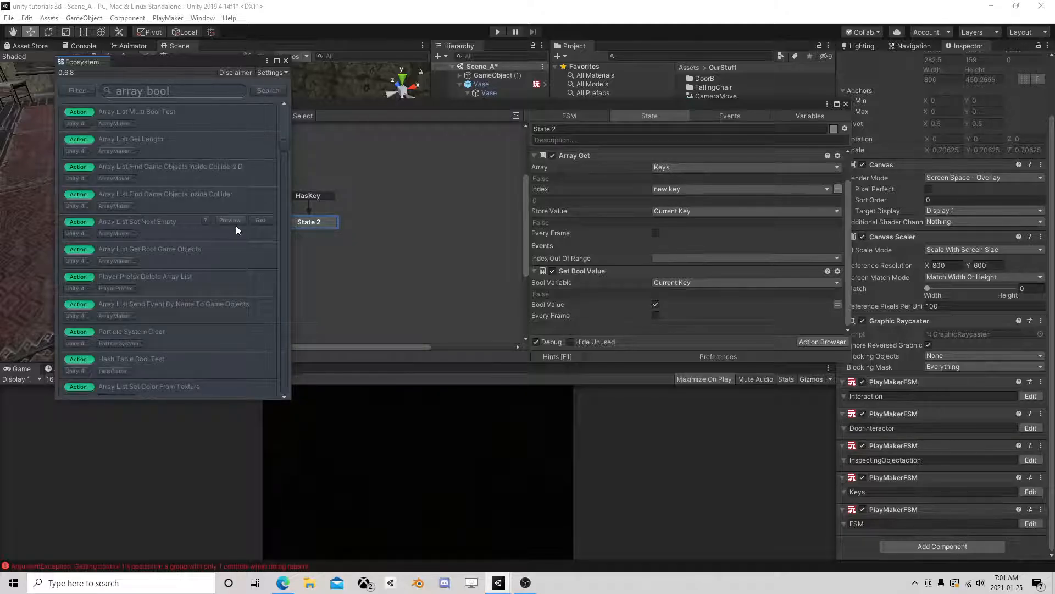
{"action": "scroll", "coordinate": [239, 234], "scroll_direction": "down", "scroll_amount": 5}
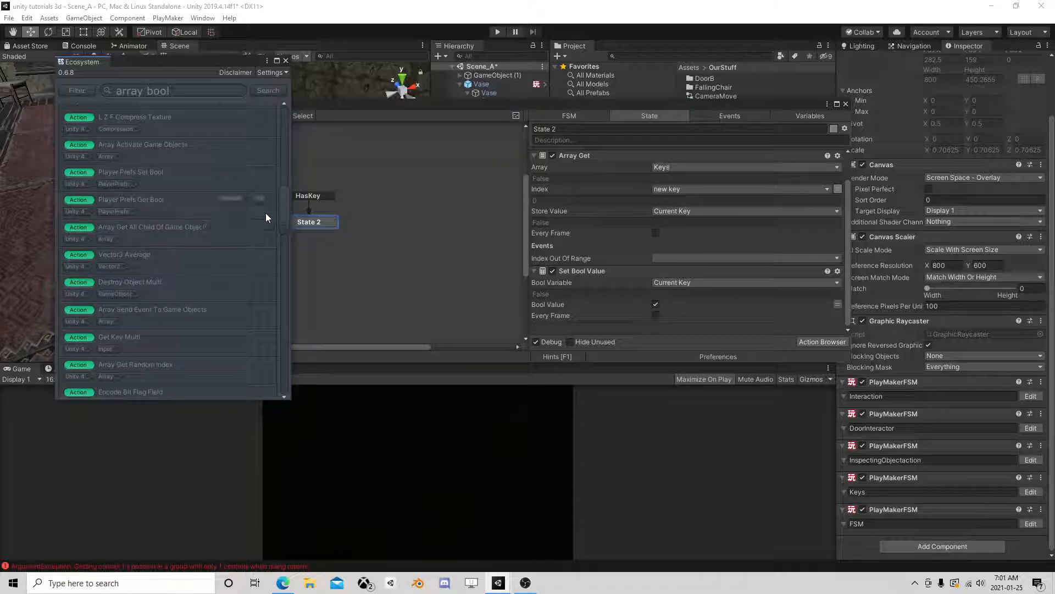
{"action": "left_click_drag", "start_coordinate": [287, 205], "coordinate": [311, 372]}
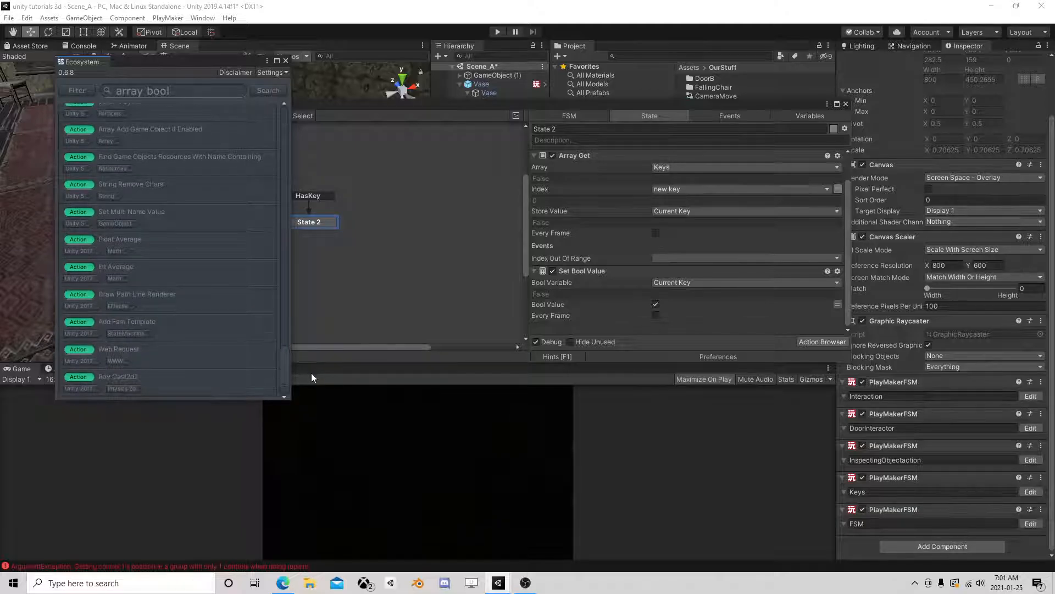
{"action": "left_click", "coordinate": [285, 60]}
Step: Add an Array Set action to State 2 of the Keys FSM
{"action": "left_click", "coordinate": [822, 342]}
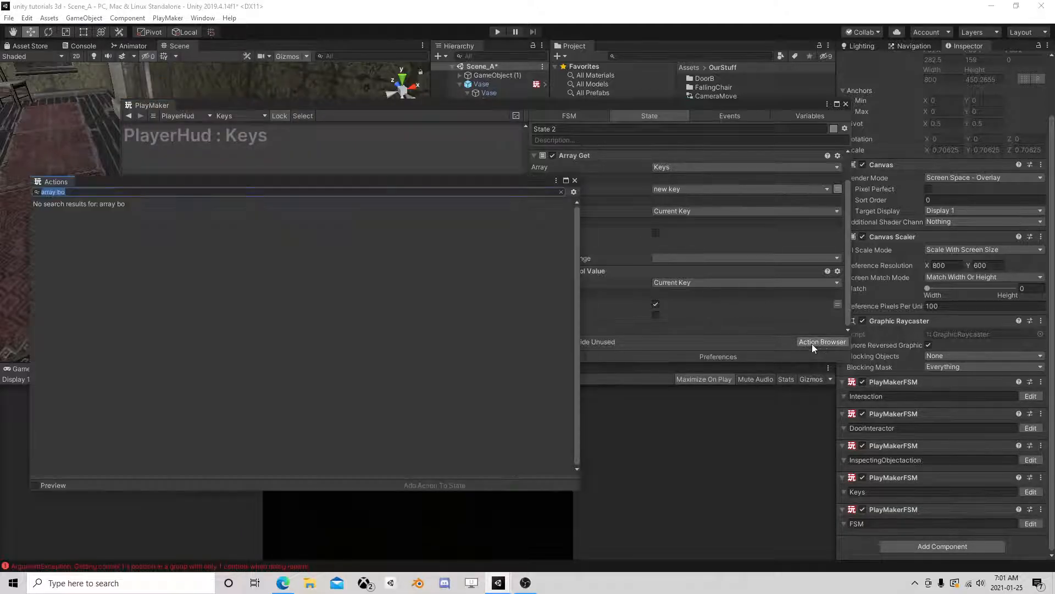
{"action": "type", "text": "set arr"}
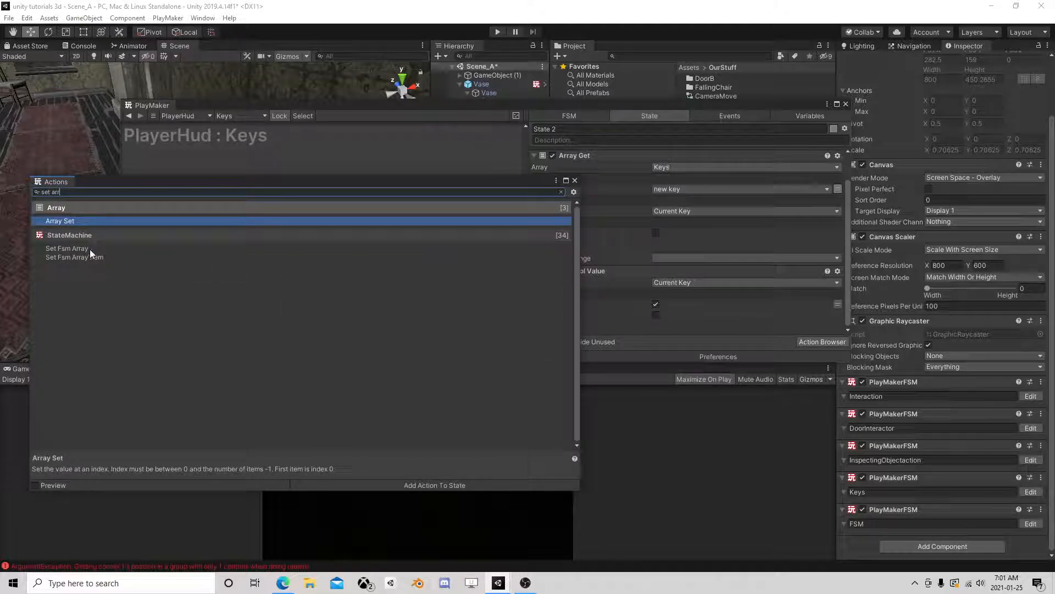
{"action": "type", "text": "array"}
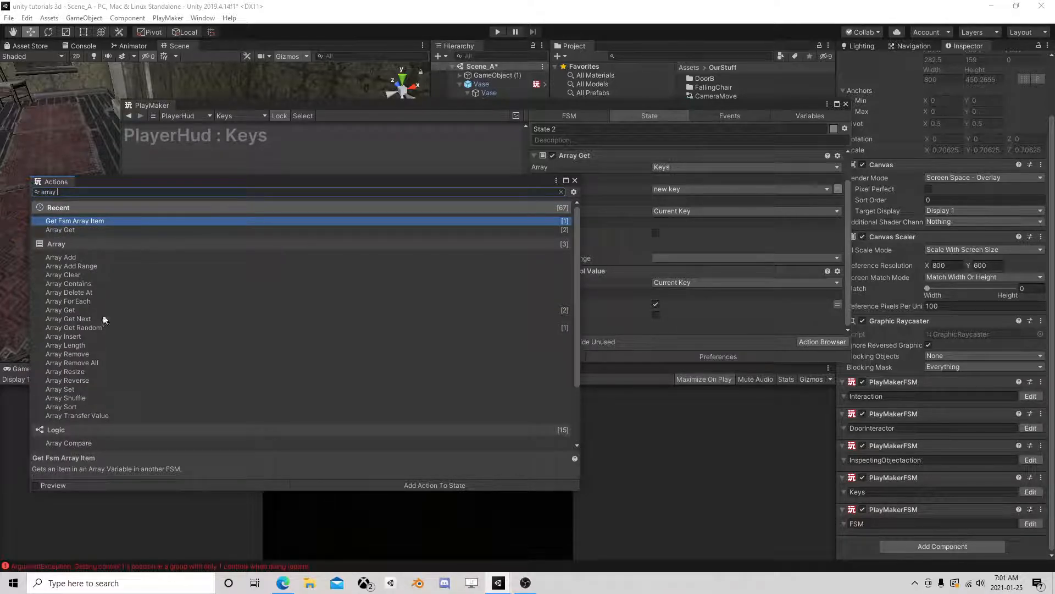
{"action": "left_click", "coordinate": [77, 337]}
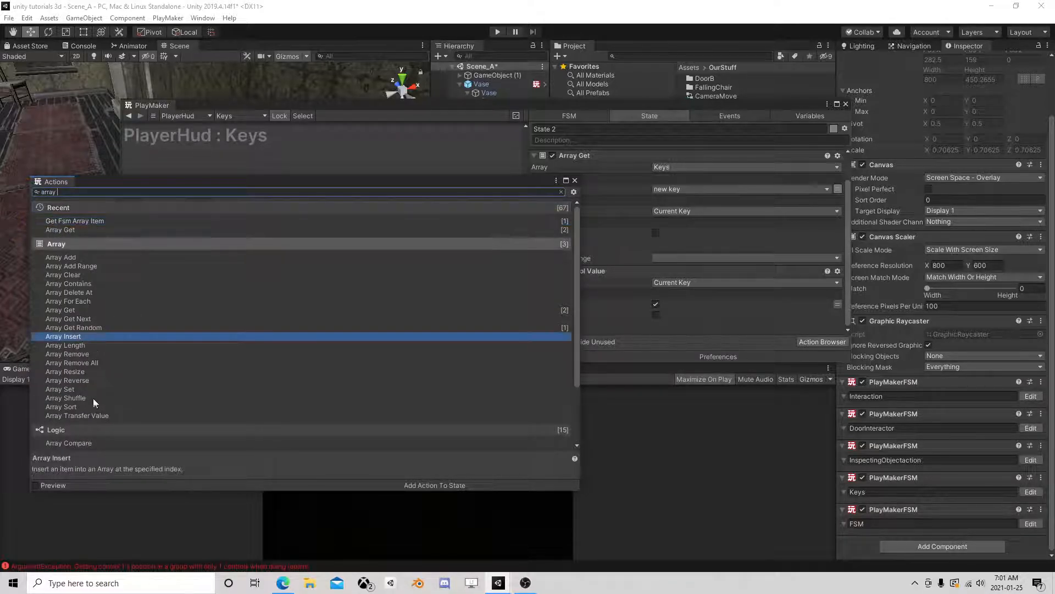
{"action": "left_click", "coordinate": [80, 390]}
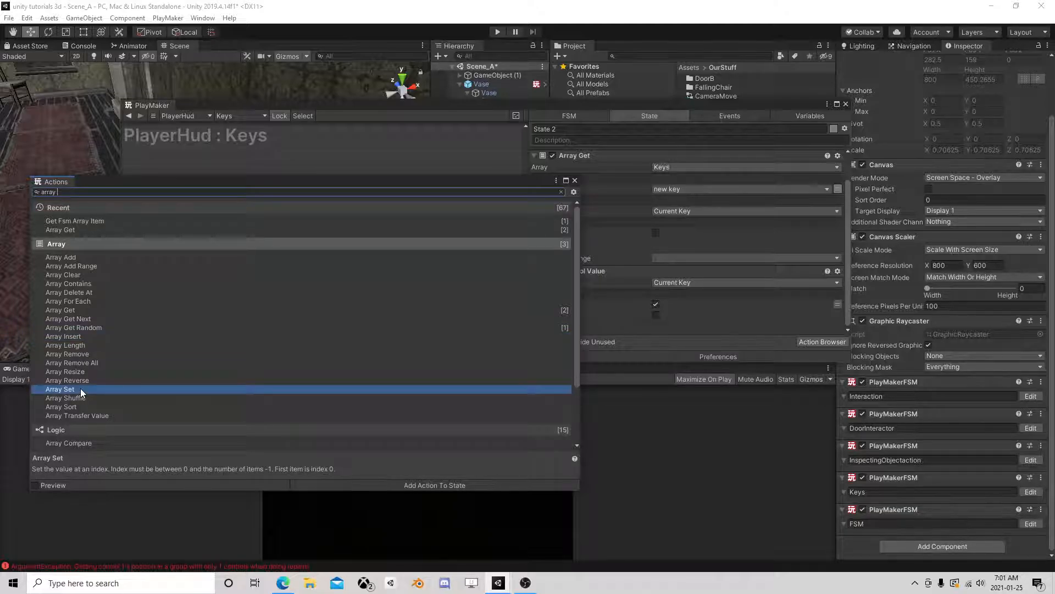
{"action": "double_click", "coordinate": [81, 390]}
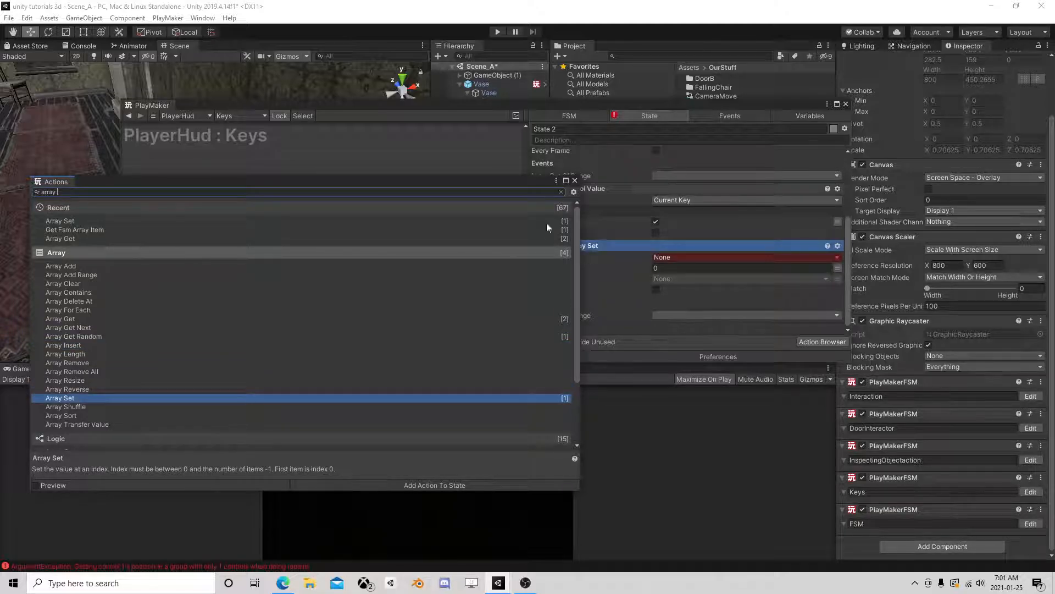
{"action": "left_click", "coordinate": [575, 181]}
Step: Configure Array Set with array Keys, index new key and value true, and delete the Set Bool Value action
{"action": "left_click", "coordinate": [677, 257]}
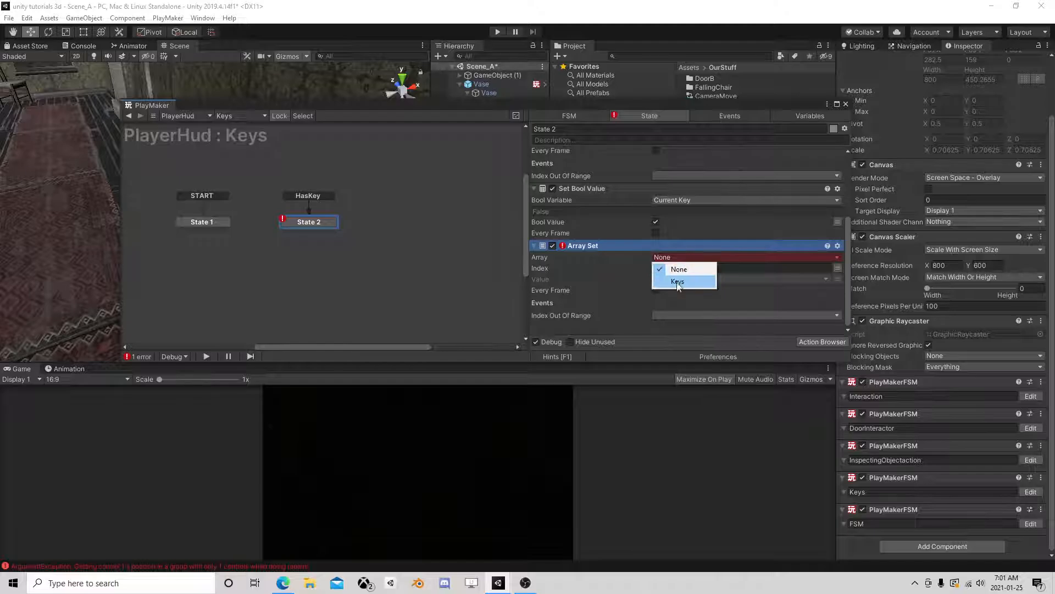
{"action": "left_click", "coordinate": [677, 281]}
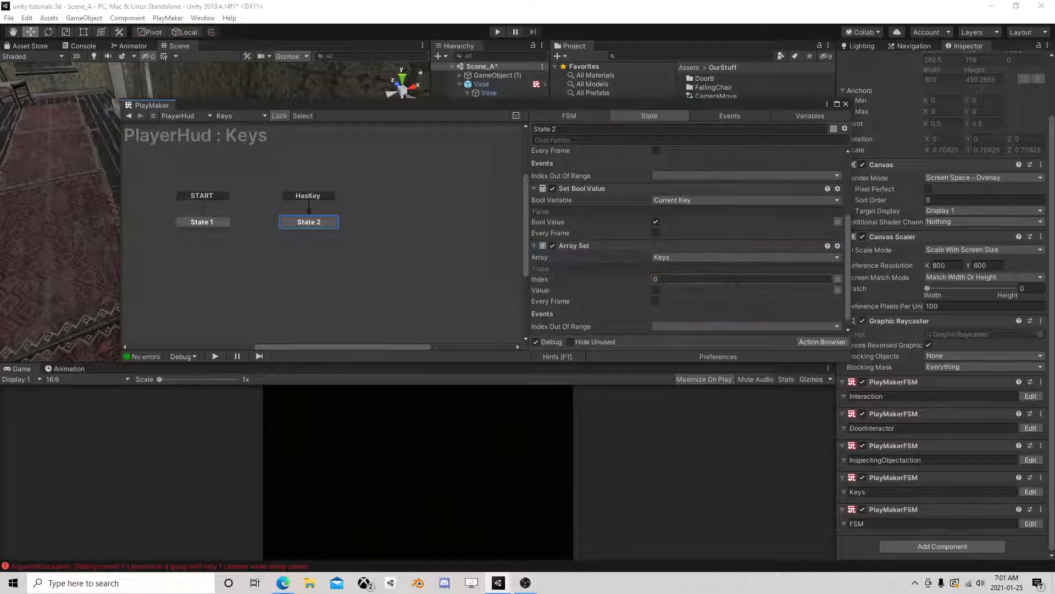
{"action": "left_click", "coordinate": [790, 279]}
{"action": "left_click", "coordinate": [697, 303]}
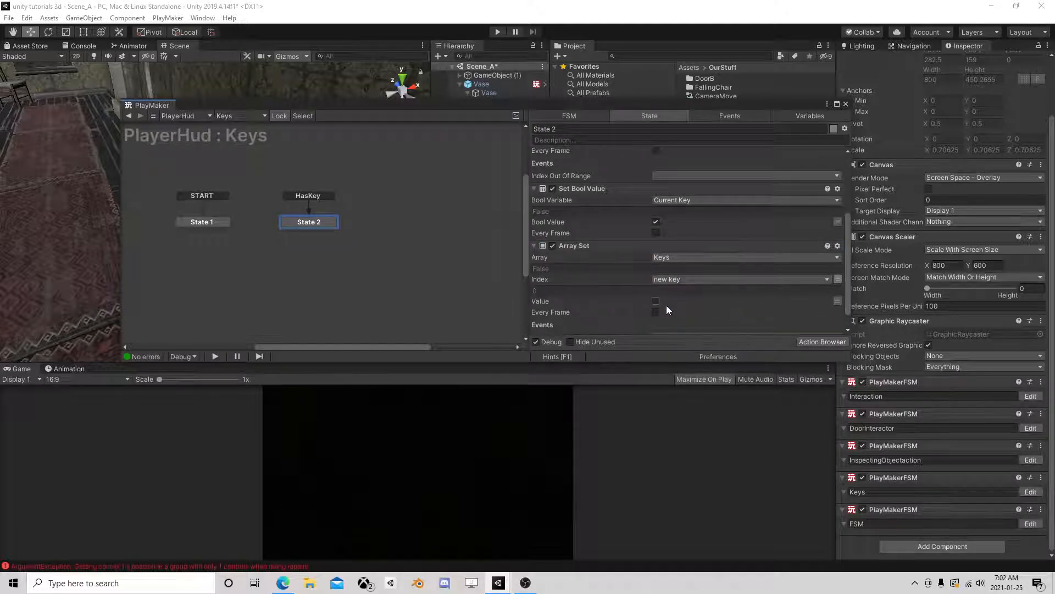
{"action": "left_click", "coordinate": [582, 188]}
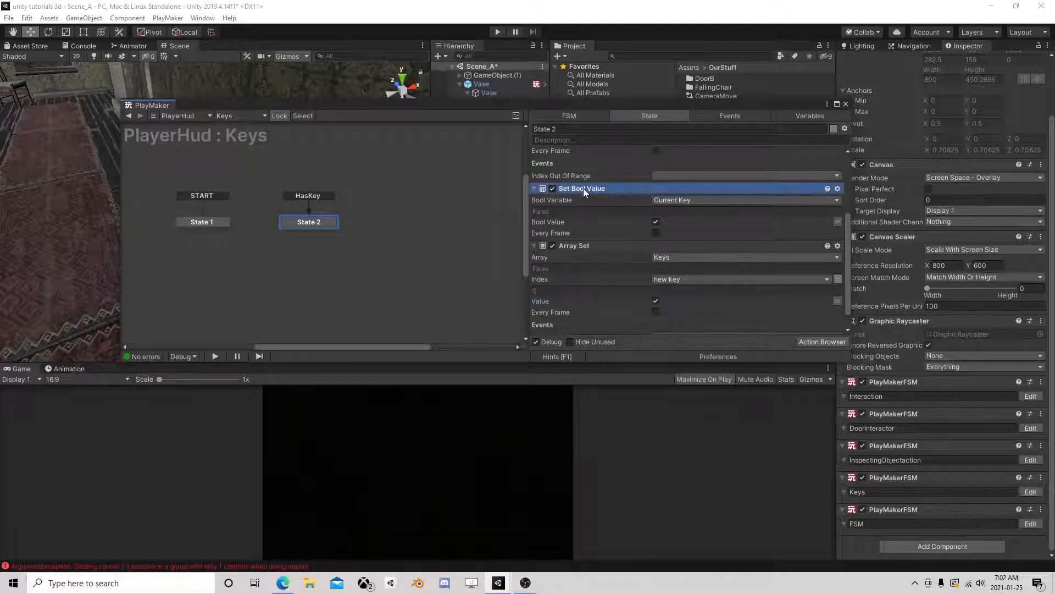
{"action": "key", "text": "Delete"}
Step: Try using the Current Key variable as Array Set's value
{"action": "left_click", "coordinate": [838, 280]}
{"action": "left_click", "coordinate": [824, 278]}
{"action": "left_click", "coordinate": [690, 302]}
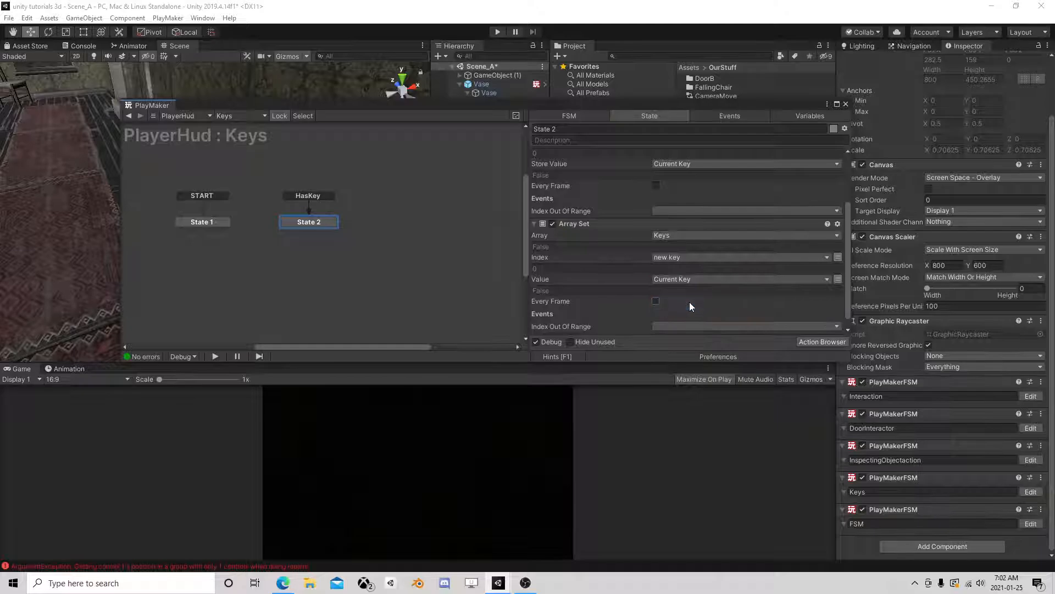
Step: Delete the Array Get action from State 2 and set Array Set's value to a fixed true
{"action": "scroll", "coordinate": [690, 302], "scroll_direction": "up", "scroll_amount": 3}
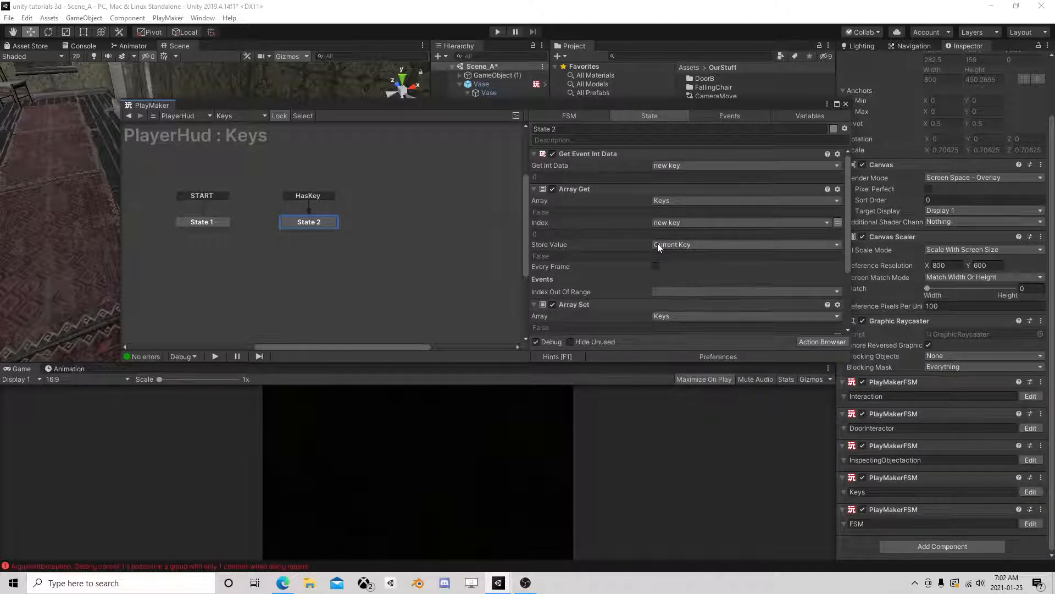
{"action": "scroll", "coordinate": [657, 242], "scroll_direction": "down", "scroll_amount": 3}
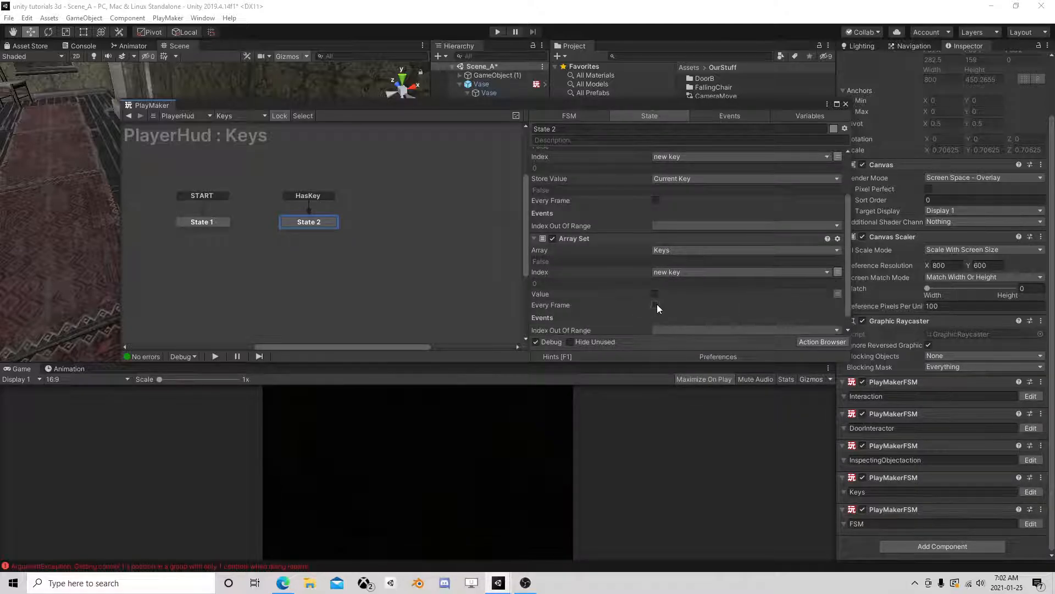
{"action": "scroll", "coordinate": [599, 257], "scroll_direction": "up", "scroll_amount": 3}
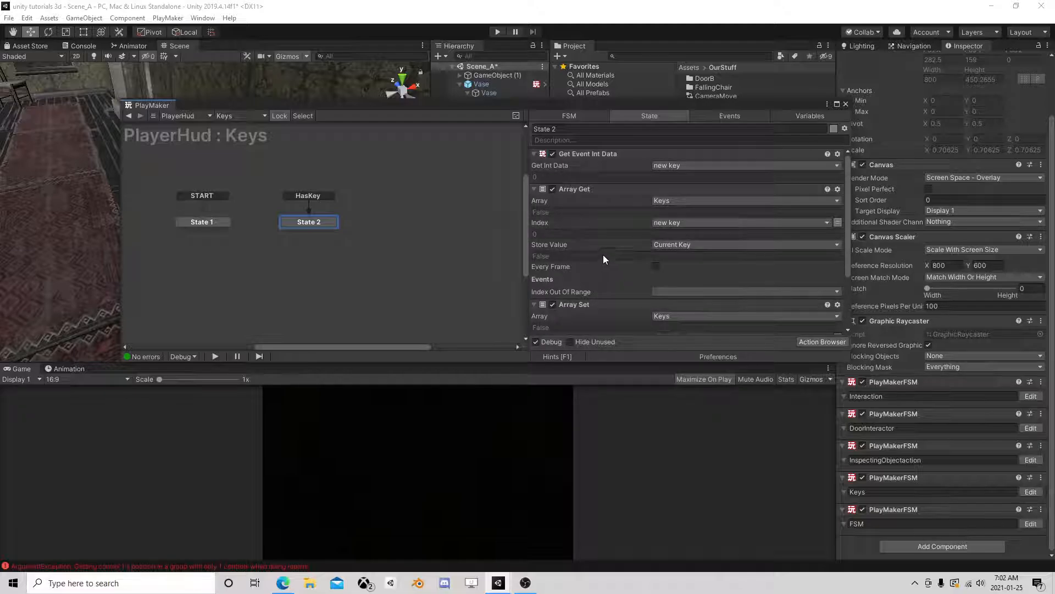
{"action": "left_click", "coordinate": [579, 187]}
{"action": "key", "text": "Delete"}
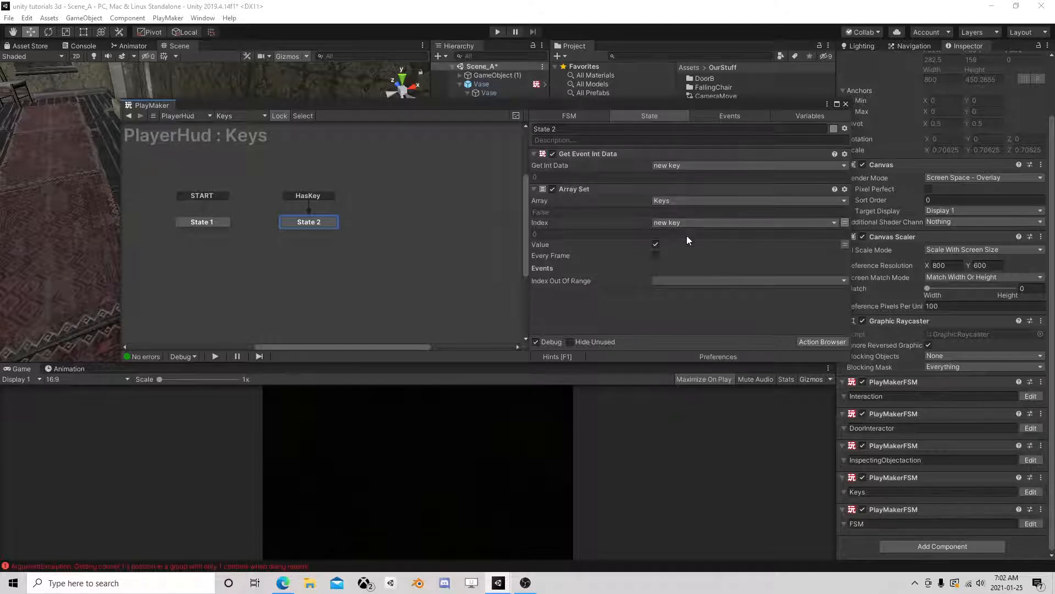
Step: Play-test the scene by entering through the front door and inspecting the vase on the chair to collect its hidden key
{"action": "left_click", "coordinate": [846, 104]}
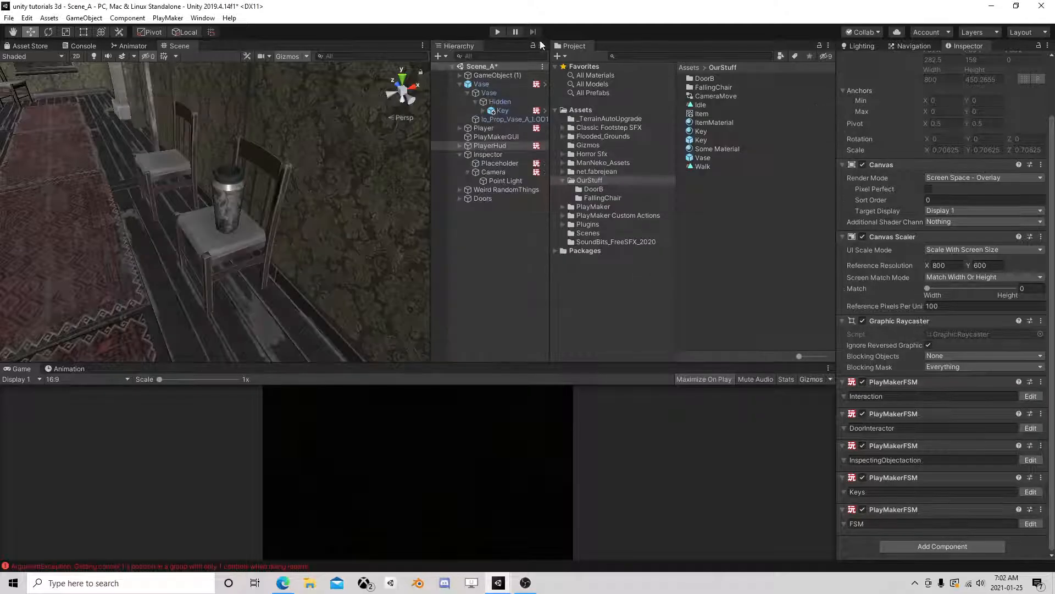
{"action": "left_click", "coordinate": [497, 32]}
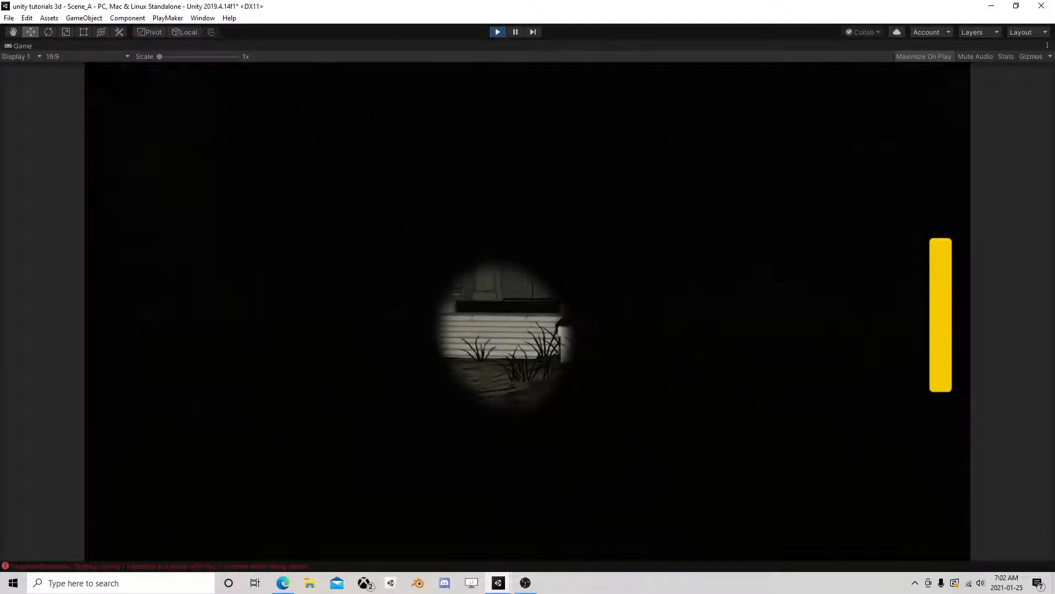
{"action": "key", "text": "w"}
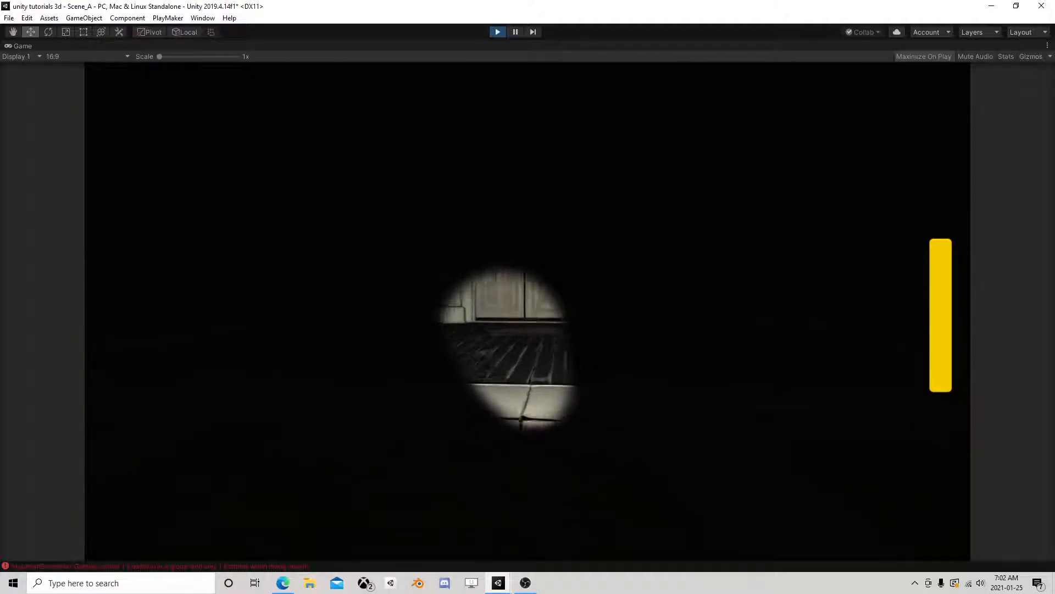
{"action": "key", "text": "w"}
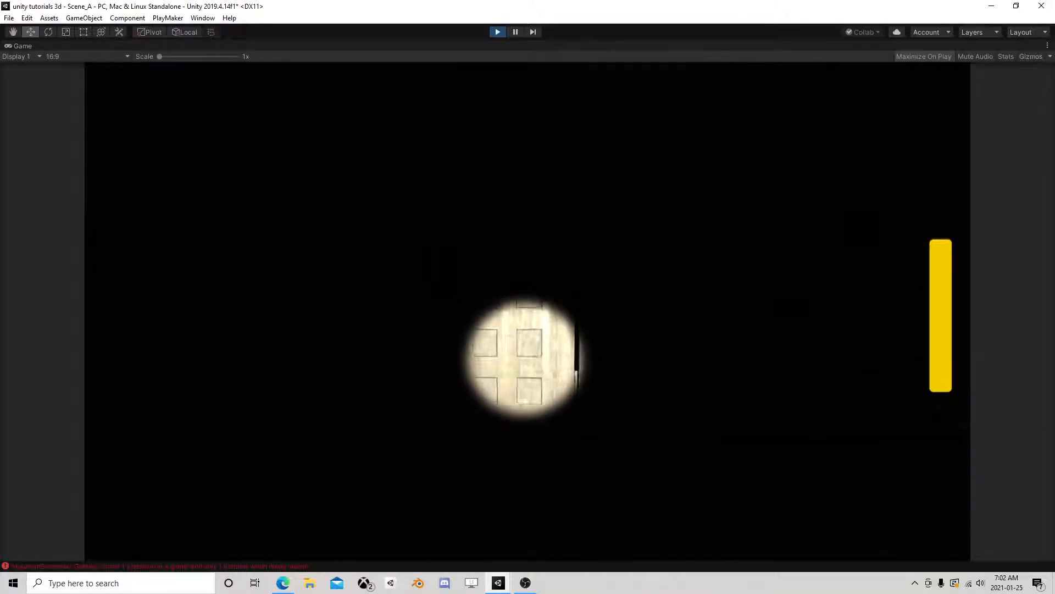
{"action": "key", "text": "w"}
{"action": "key", "text": "e"}
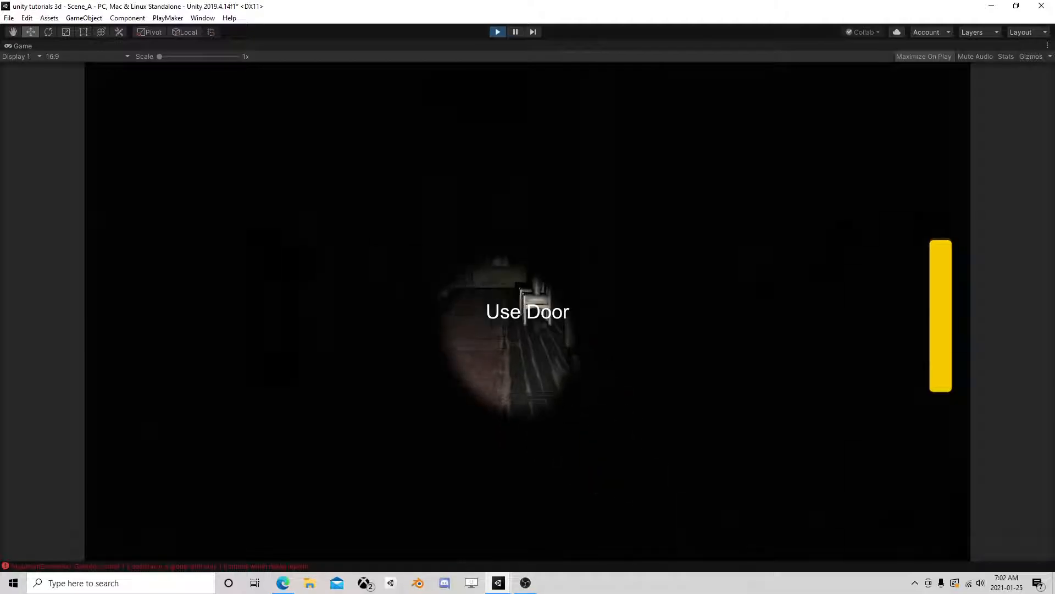
{"action": "key", "text": "w"}
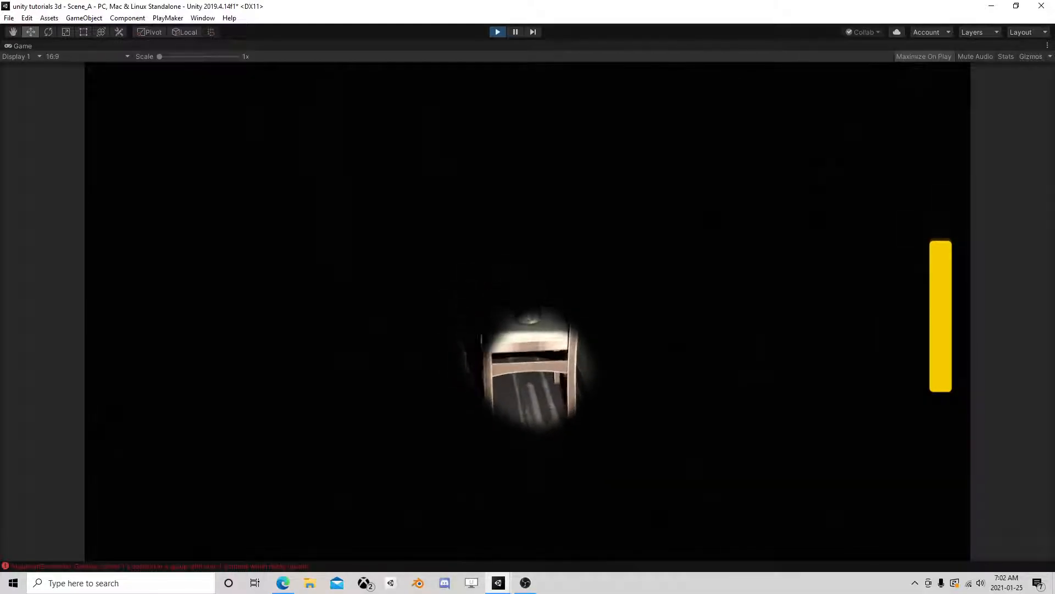
{"action": "key", "text": "e"}
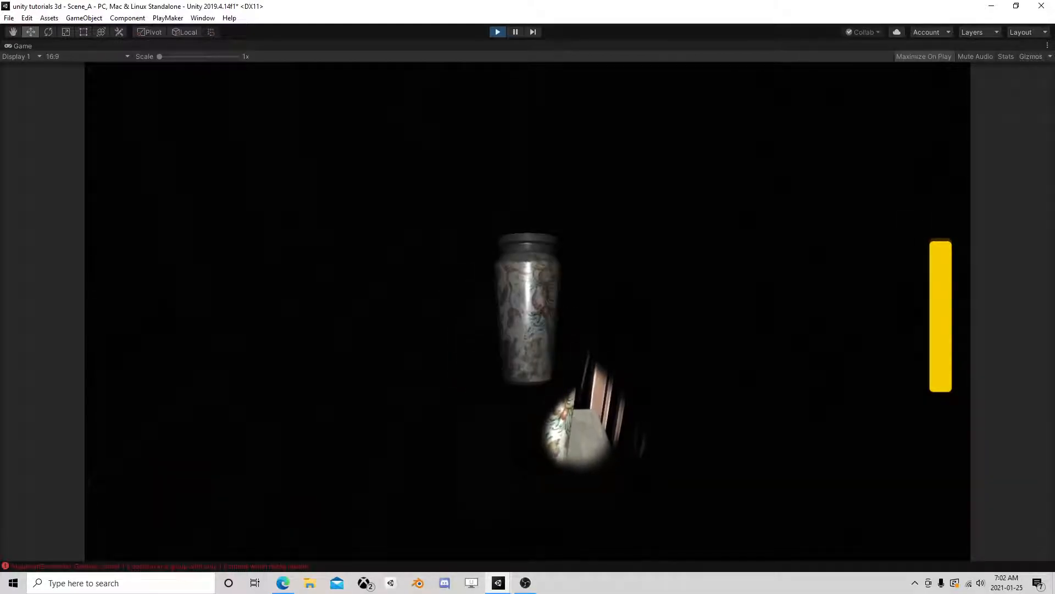
{"action": "key", "text": "e"}
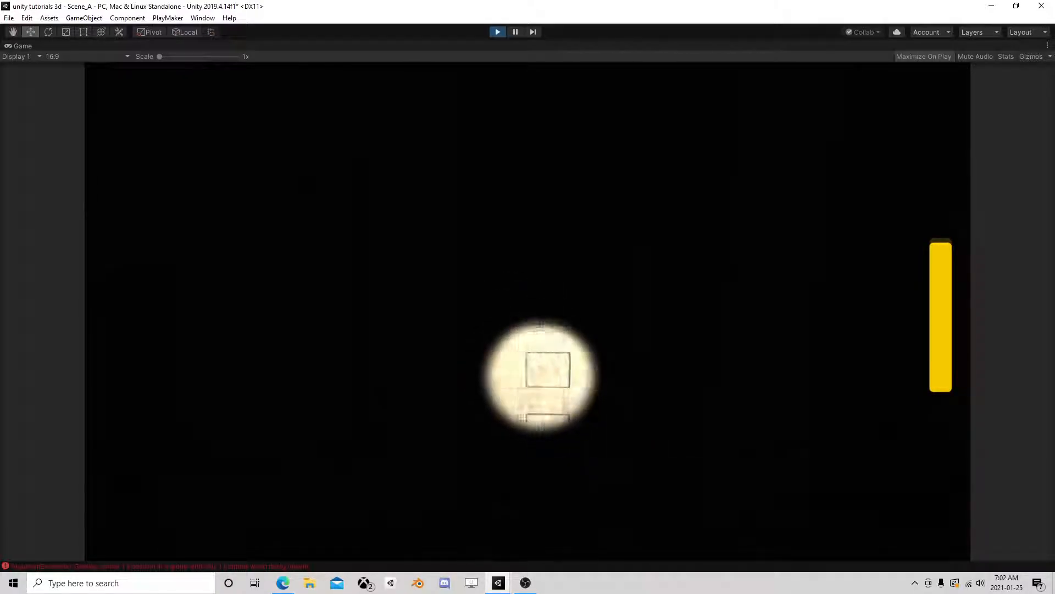
Step: Test the locked door by walking up to it and using it with the collected key
{"action": "key", "text": "w"}
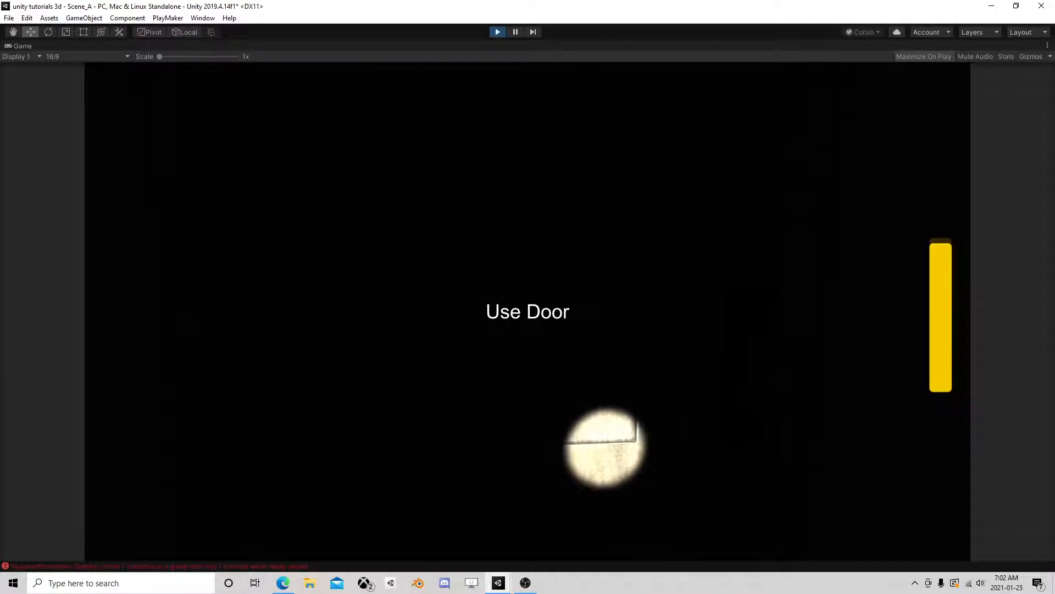
{"action": "key", "text": "w"}
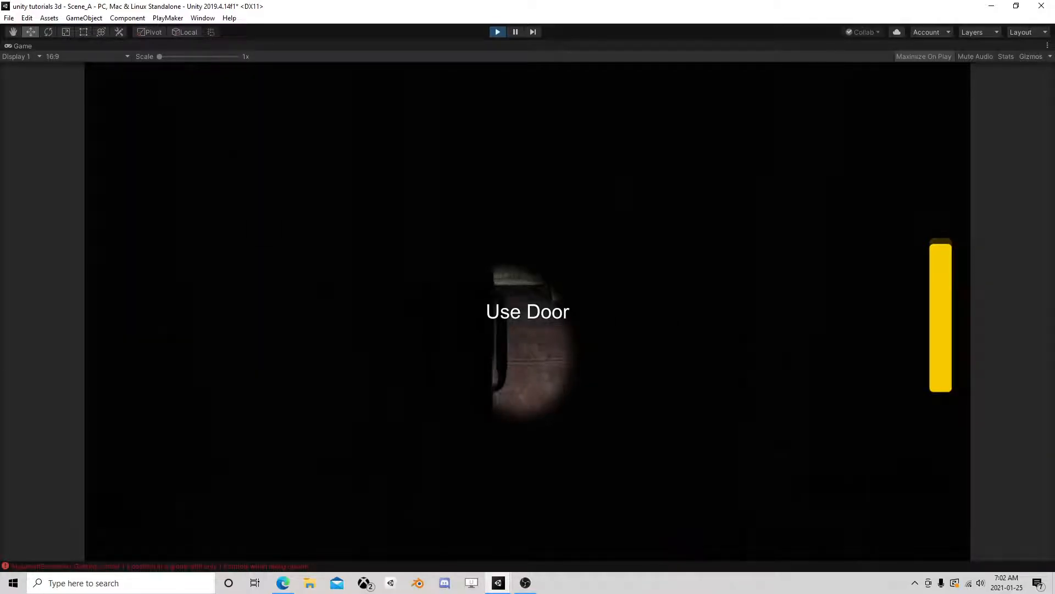
{"action": "key", "text": "e"}
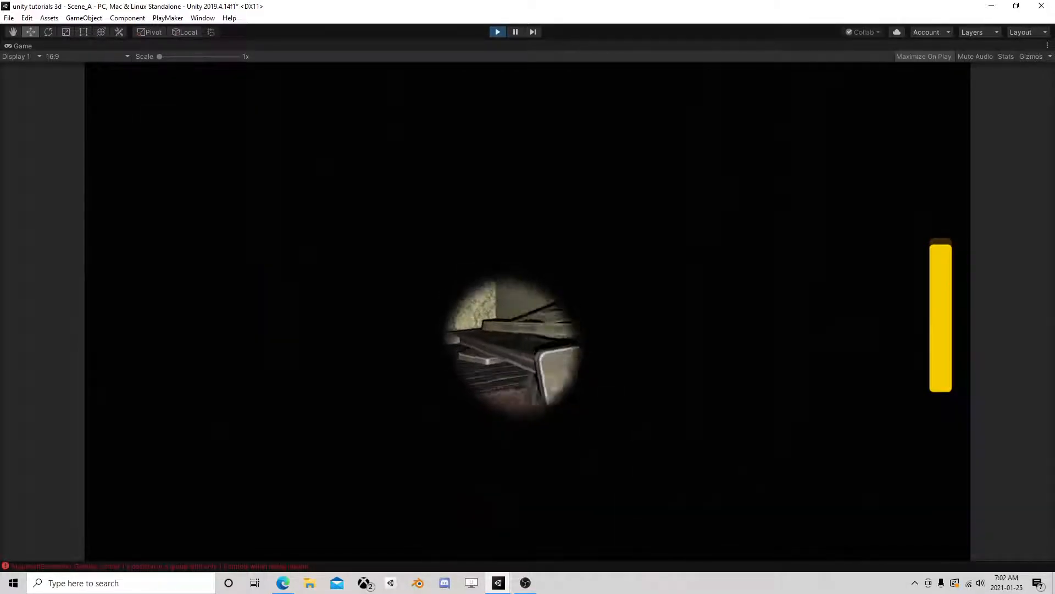
Step: Explore the area beyond the door in the running game and exit play mode
{"action": "key", "text": "w"}
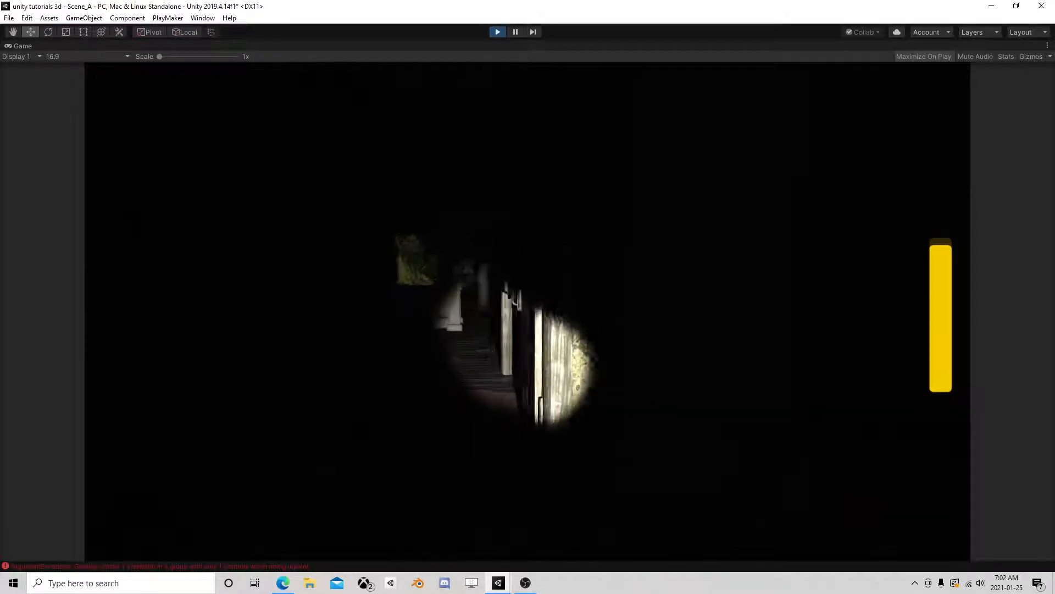
{"action": "key", "text": "w"}
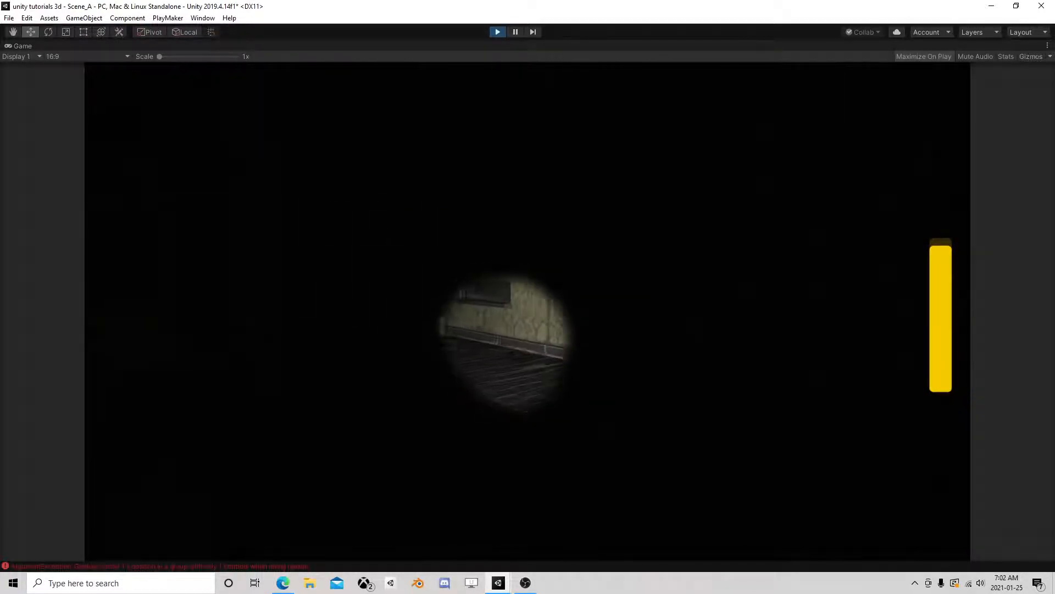
{"action": "key", "text": "w"}
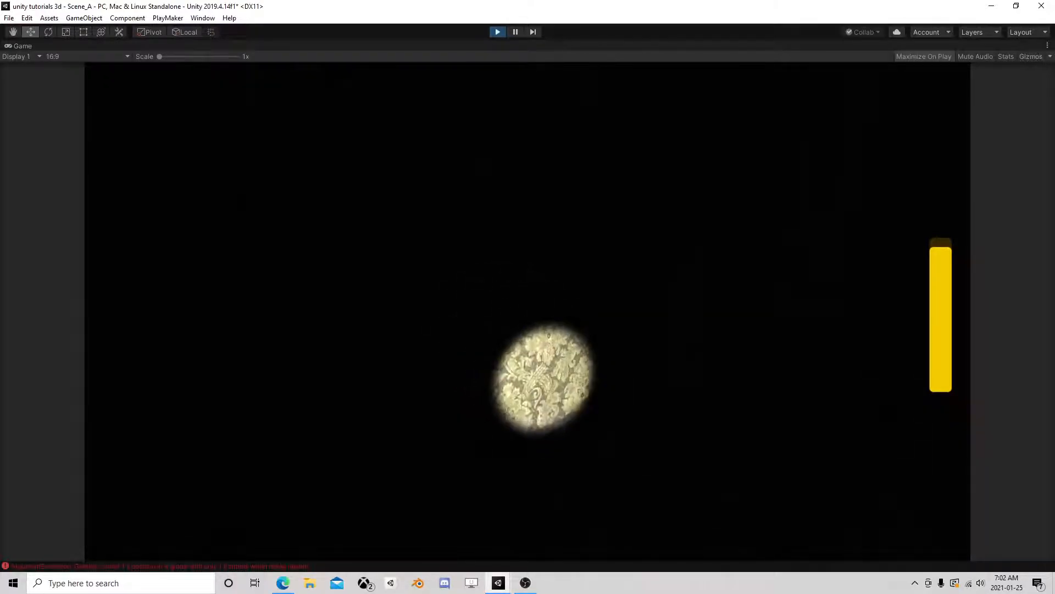
{"action": "key", "text": "w"}
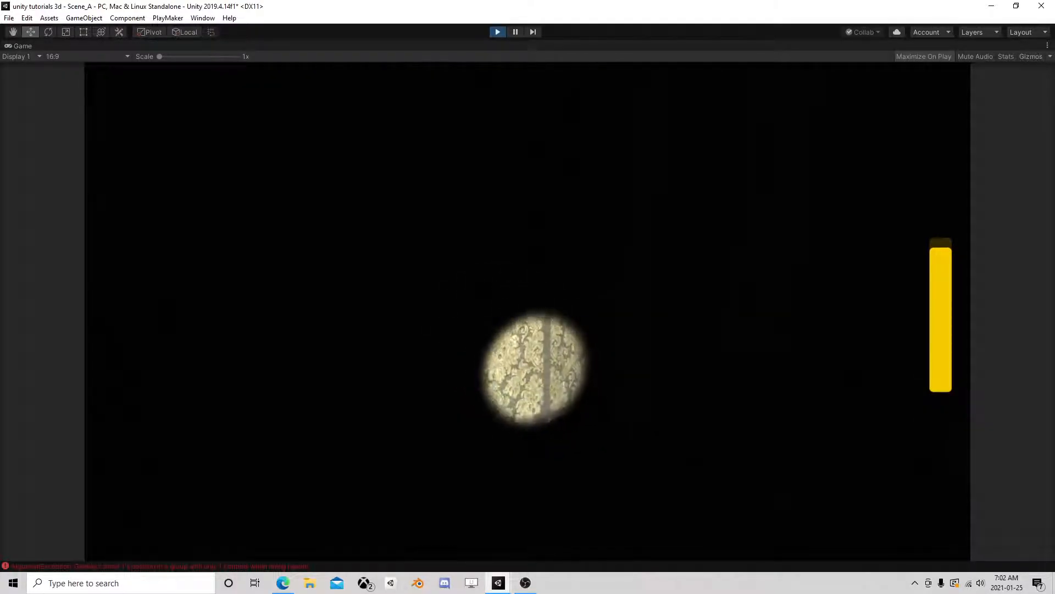
{"action": "key", "text": "w"}
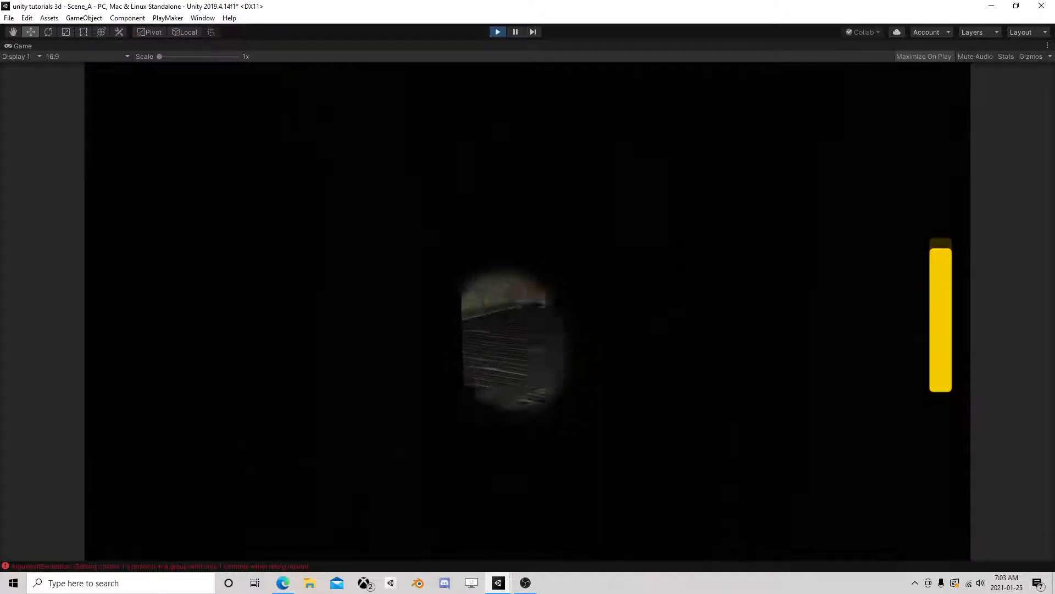
{"action": "key", "text": "w"}
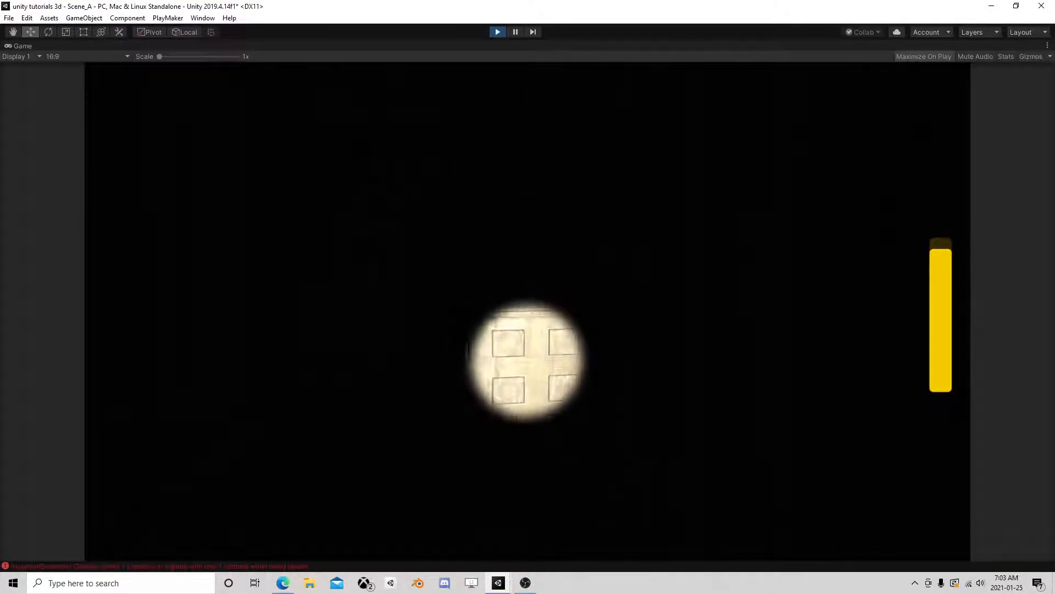
{"action": "key", "text": "w"}
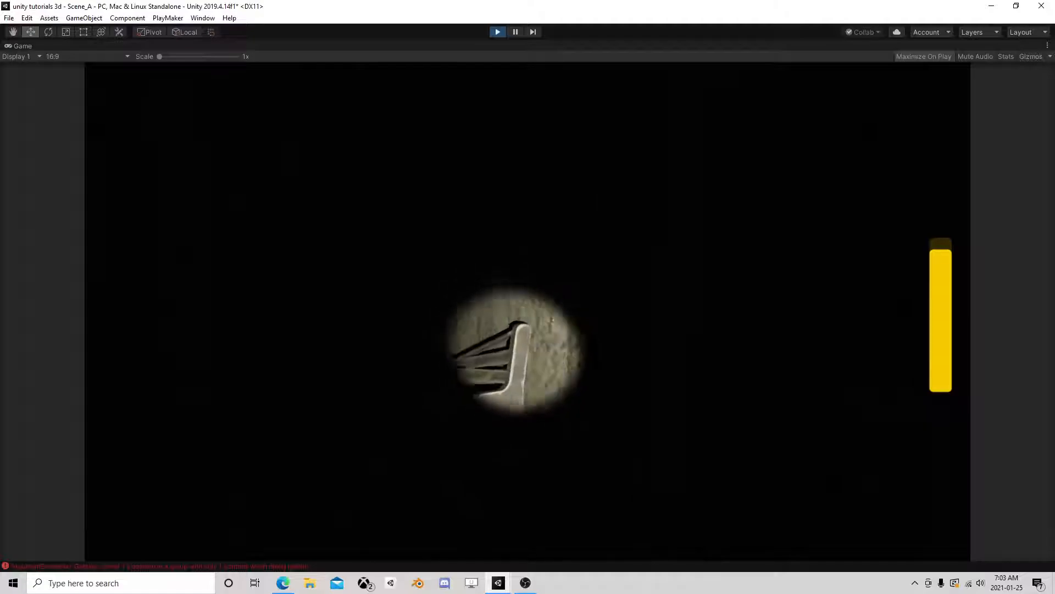
{"action": "key", "text": "w"}
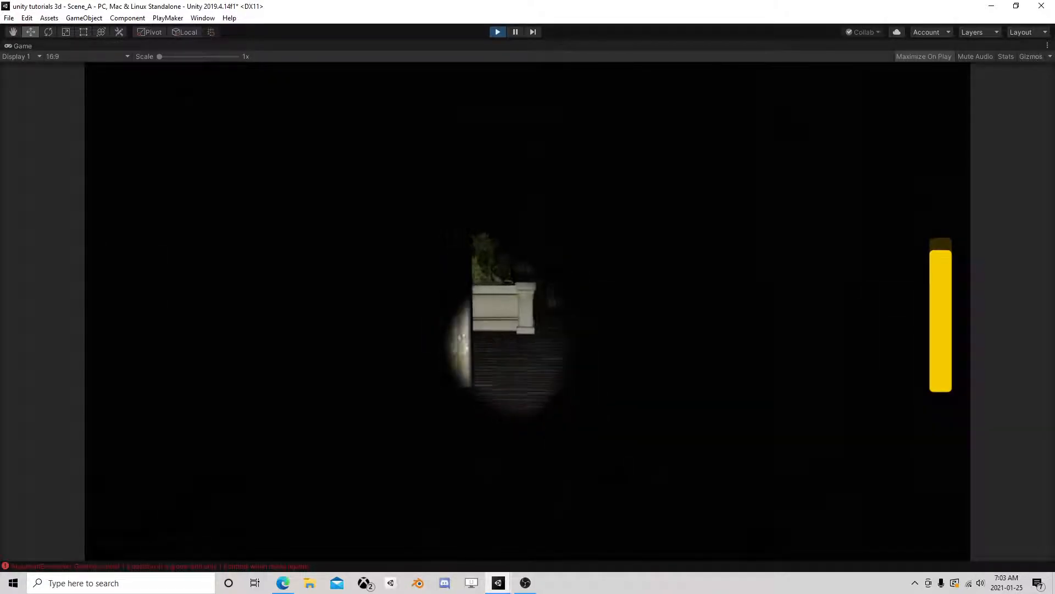
{"action": "left_click", "coordinate": [497, 32]}
{"action": "left_click", "coordinate": [525, 583]}
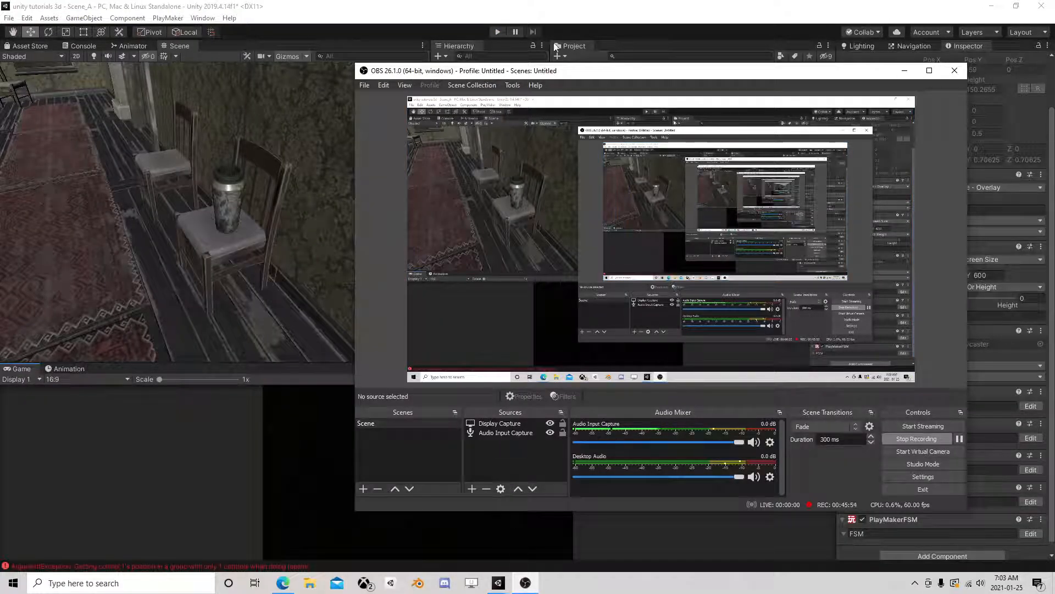
{"action": "left_click", "coordinate": [588, 16]}
{"action": "right_click_drag", "start_coordinate": [261, 226], "coordinate": [184, 249]}
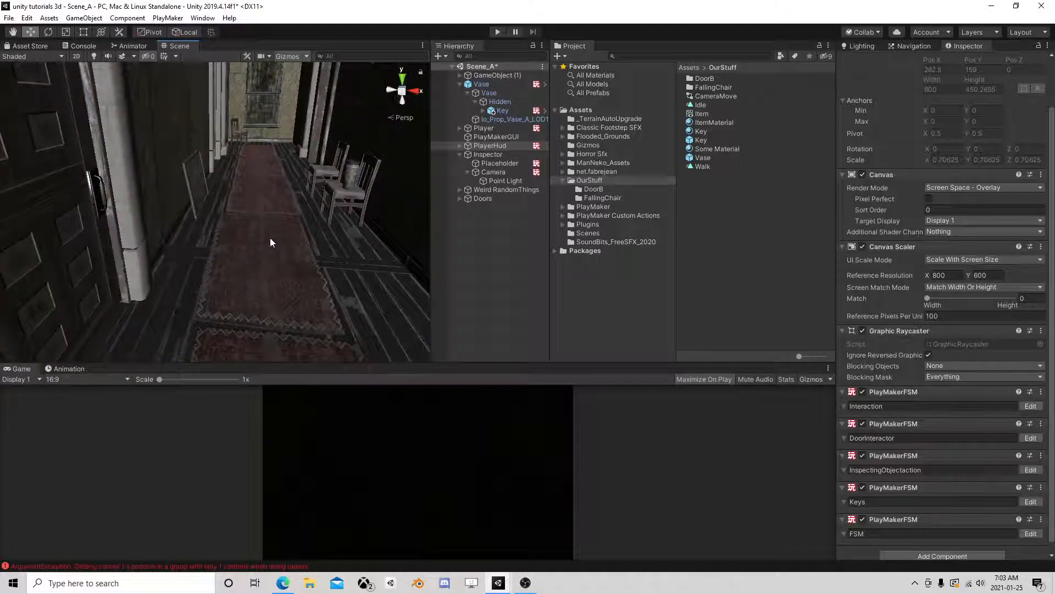
Step: Collapse the Vase and Inspector objects in the scene hierarchy
{"action": "left_click", "coordinate": [460, 85]}
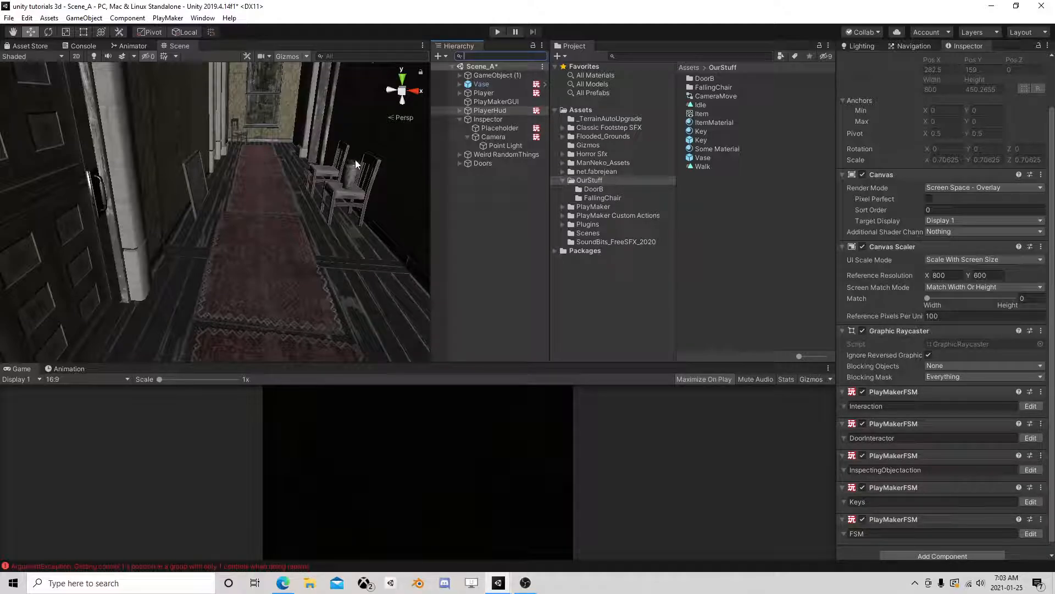
{"action": "right_click_drag", "start_coordinate": [346, 218], "coordinate": [320, 256]}
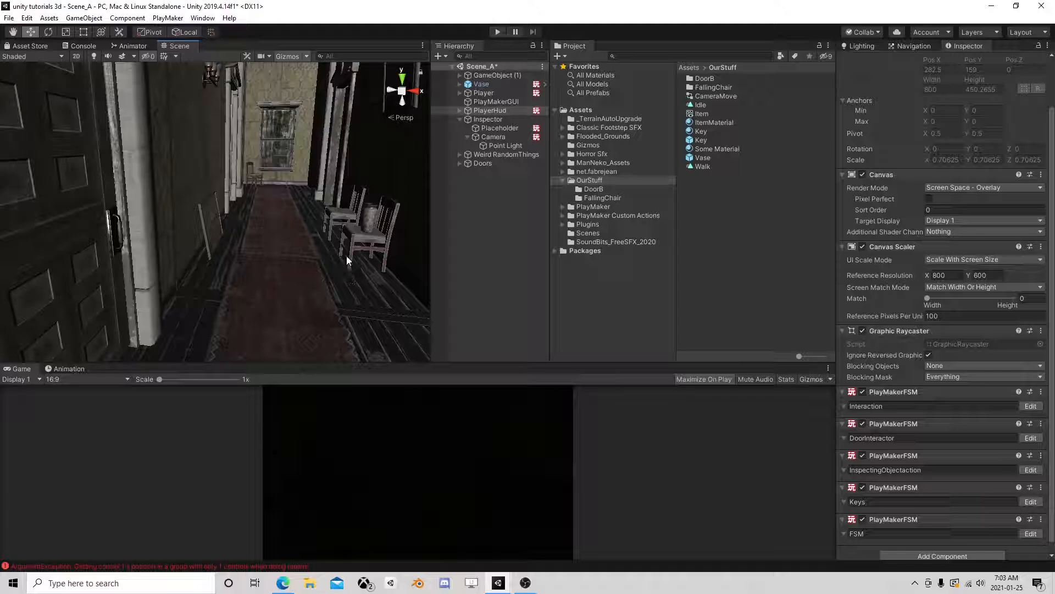
{"action": "right_click_drag", "start_coordinate": [357, 222], "coordinate": [284, 240]}
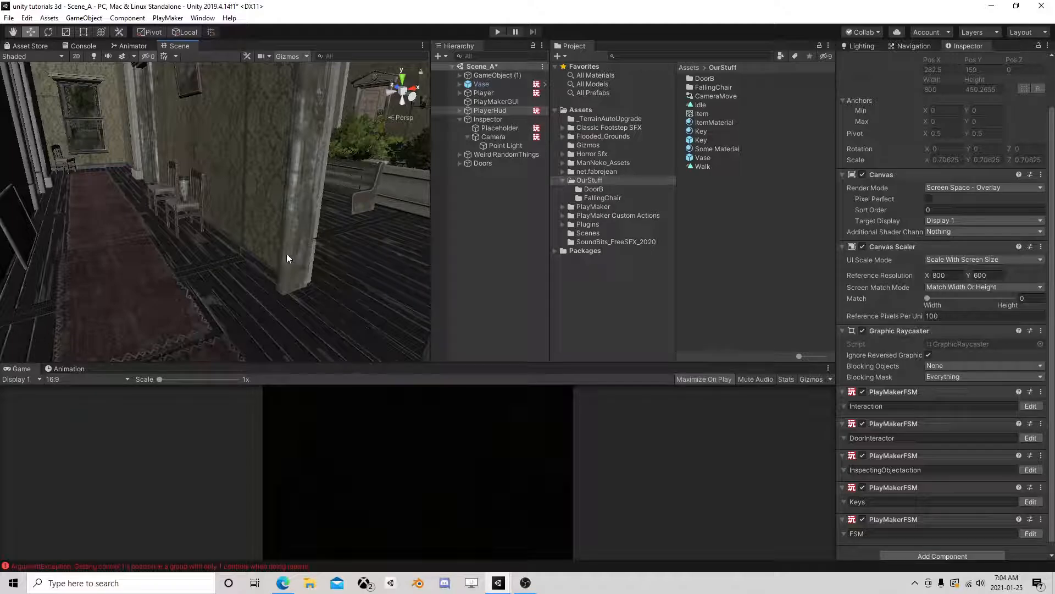
{"action": "left_click", "coordinate": [459, 119]}
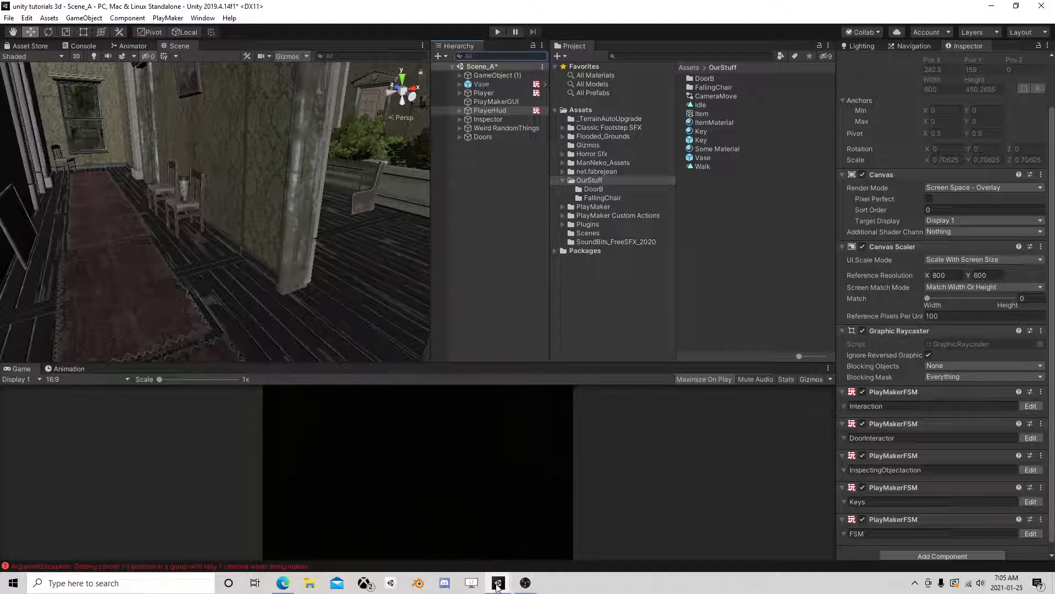
{"action": "mouse_move", "coordinate": [497, 585]}
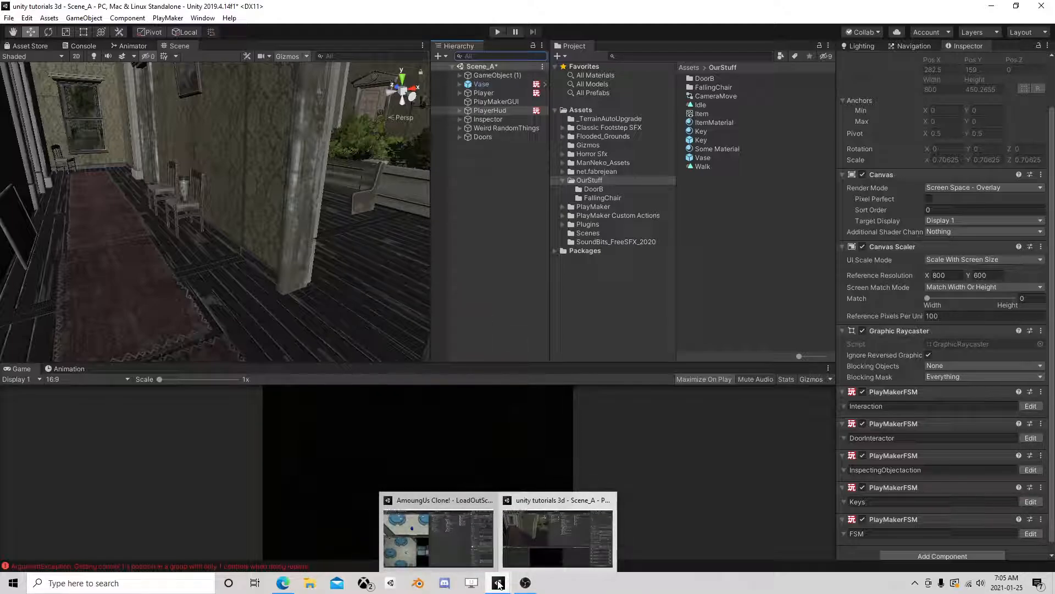
{"action": "left_click", "coordinate": [525, 583]}
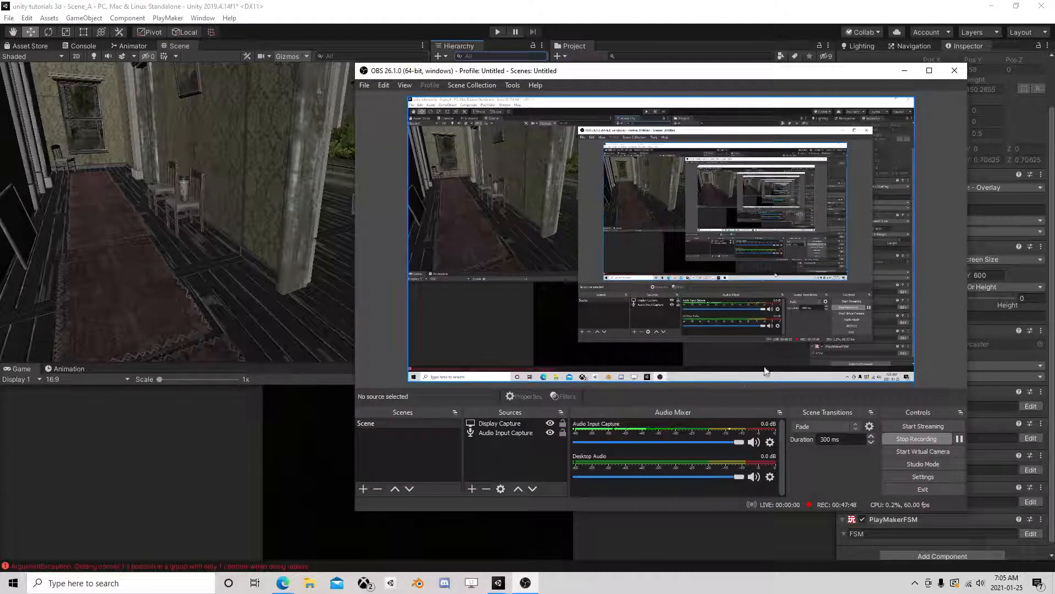